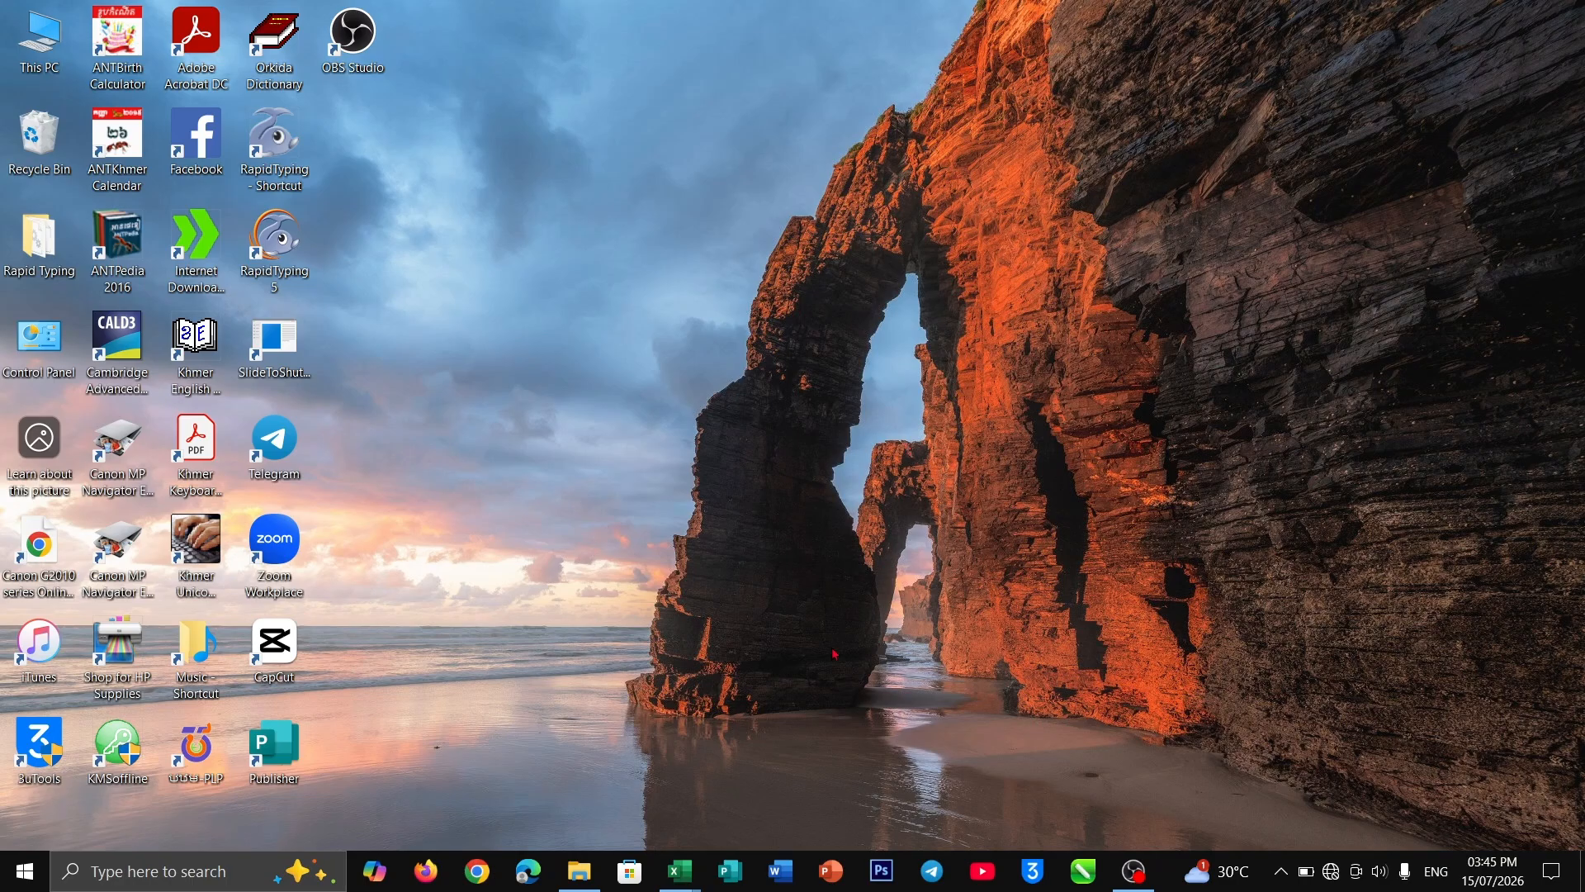
- Switch to the កម្មវិធីគ្រប់គ្រងសិស្ស workbook in Excel and look through the m12 score sheet down to its summary tables
mouse_move(698, 871)
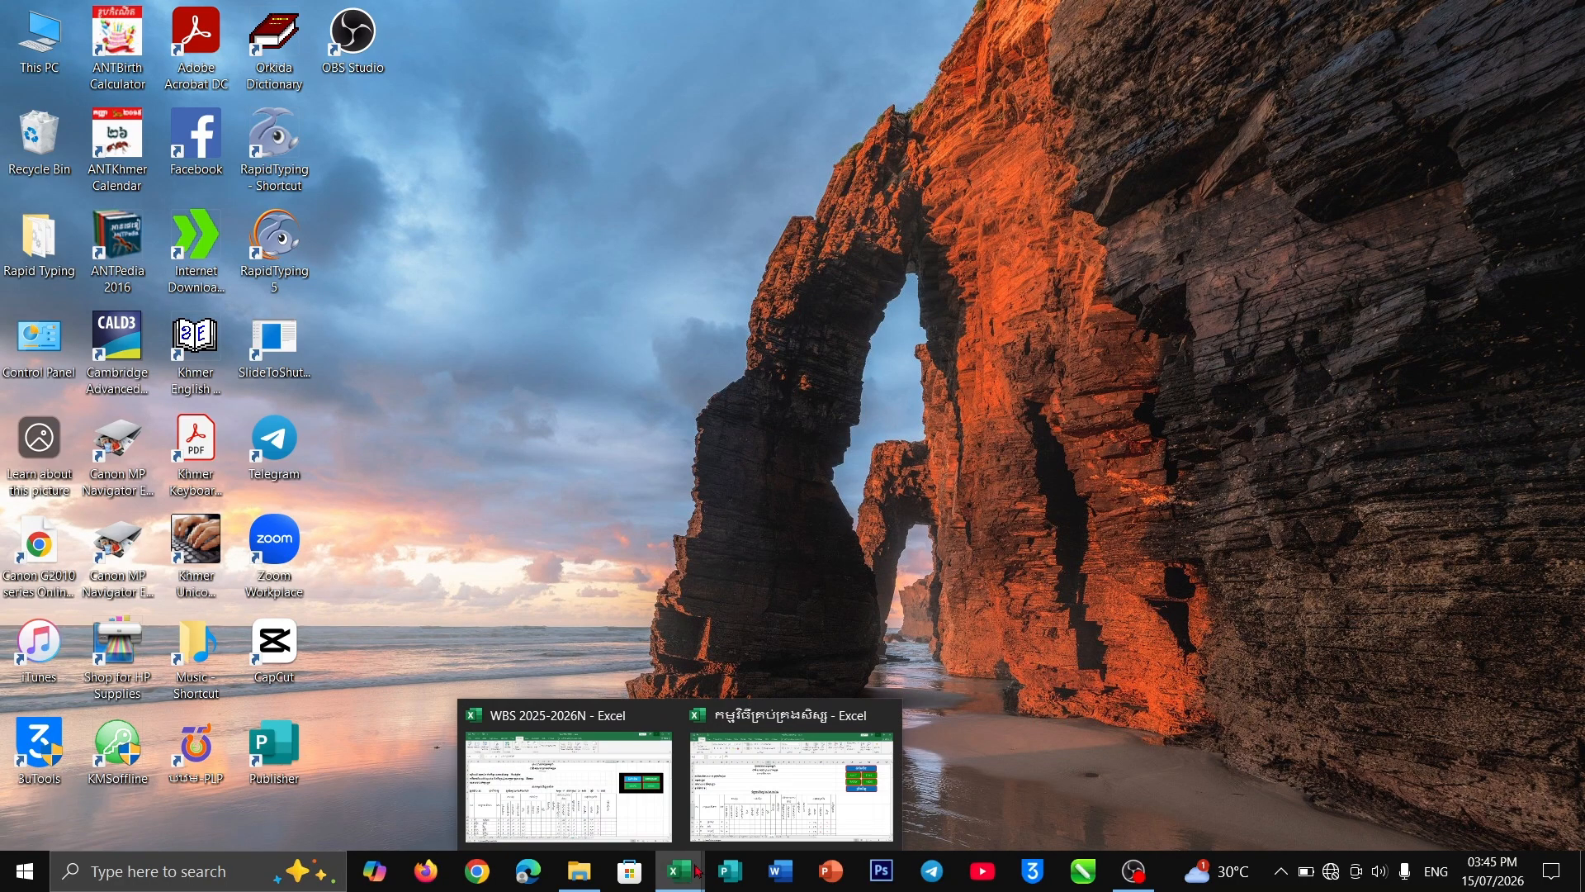
click(746, 804)
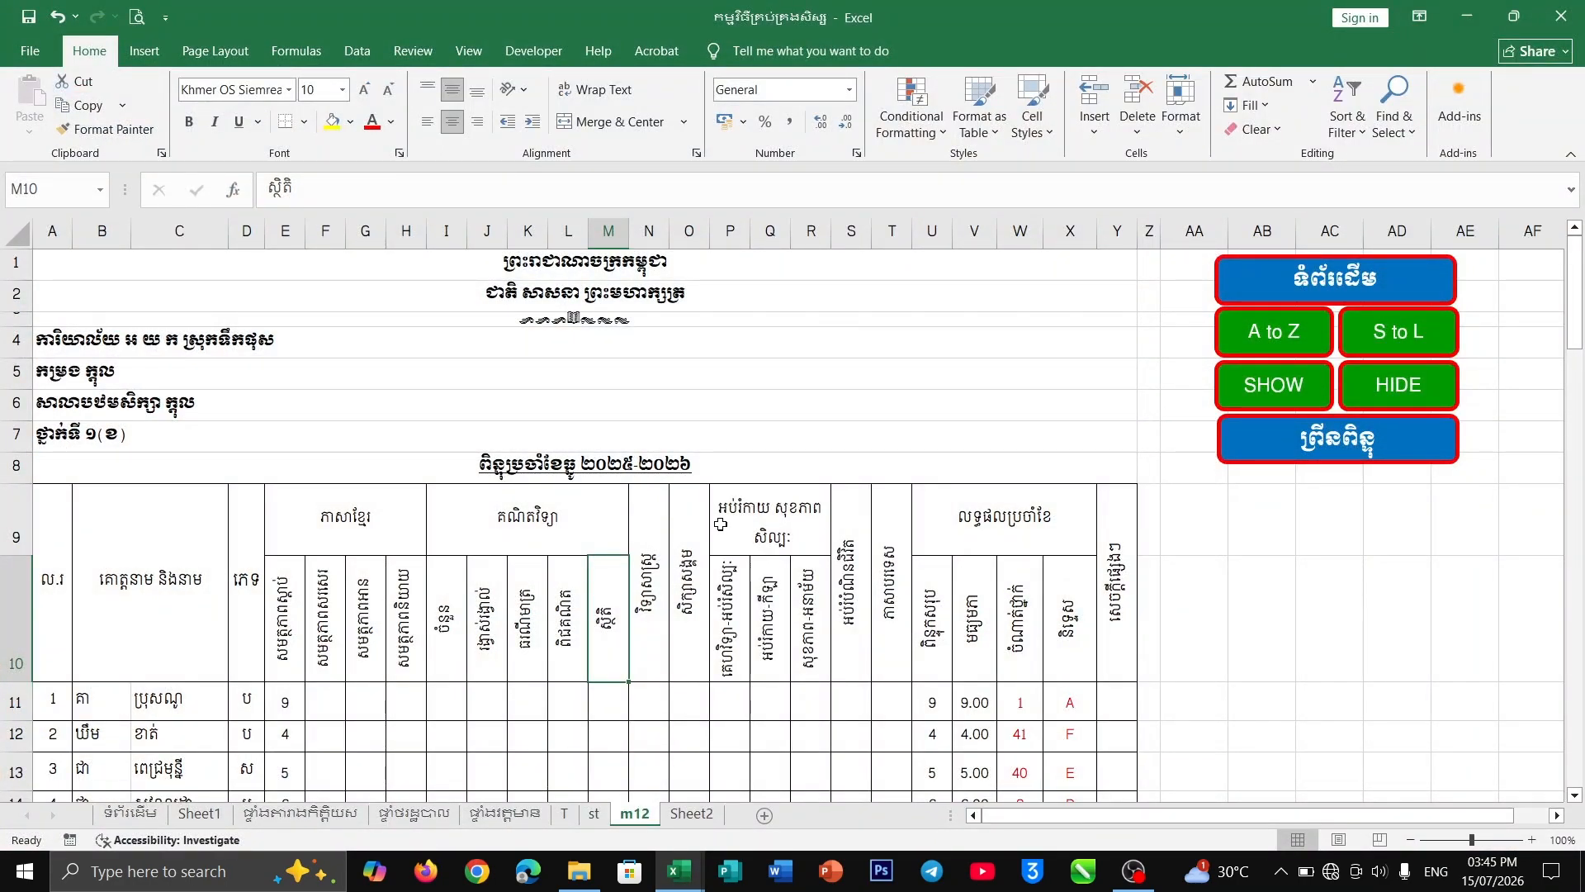
scroll(803, 503, down, 7)
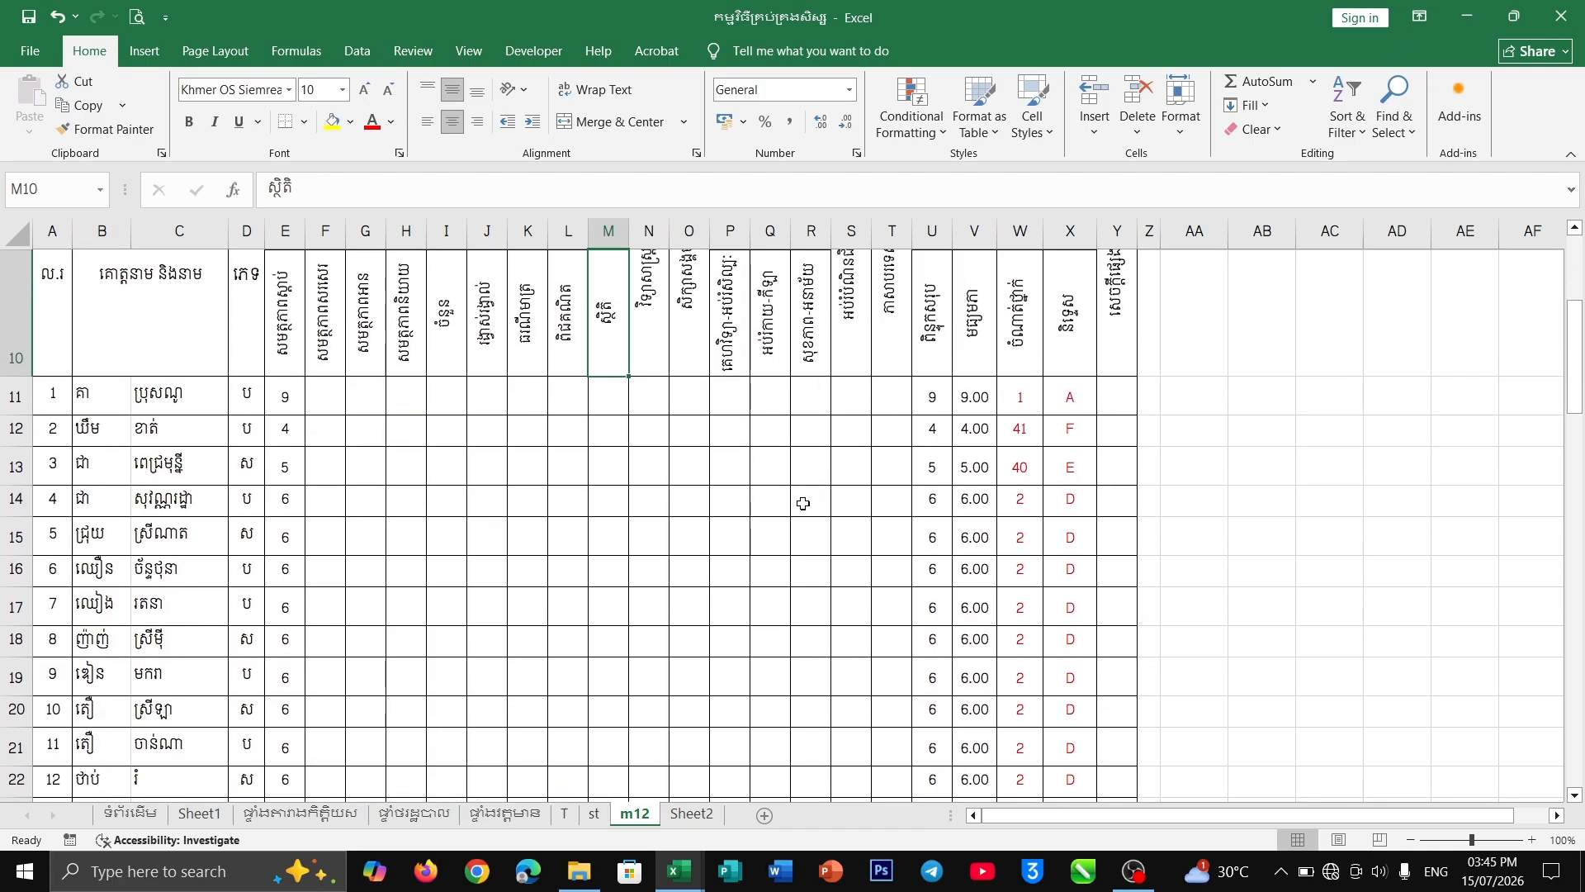
scroll(803, 503, up, 8)
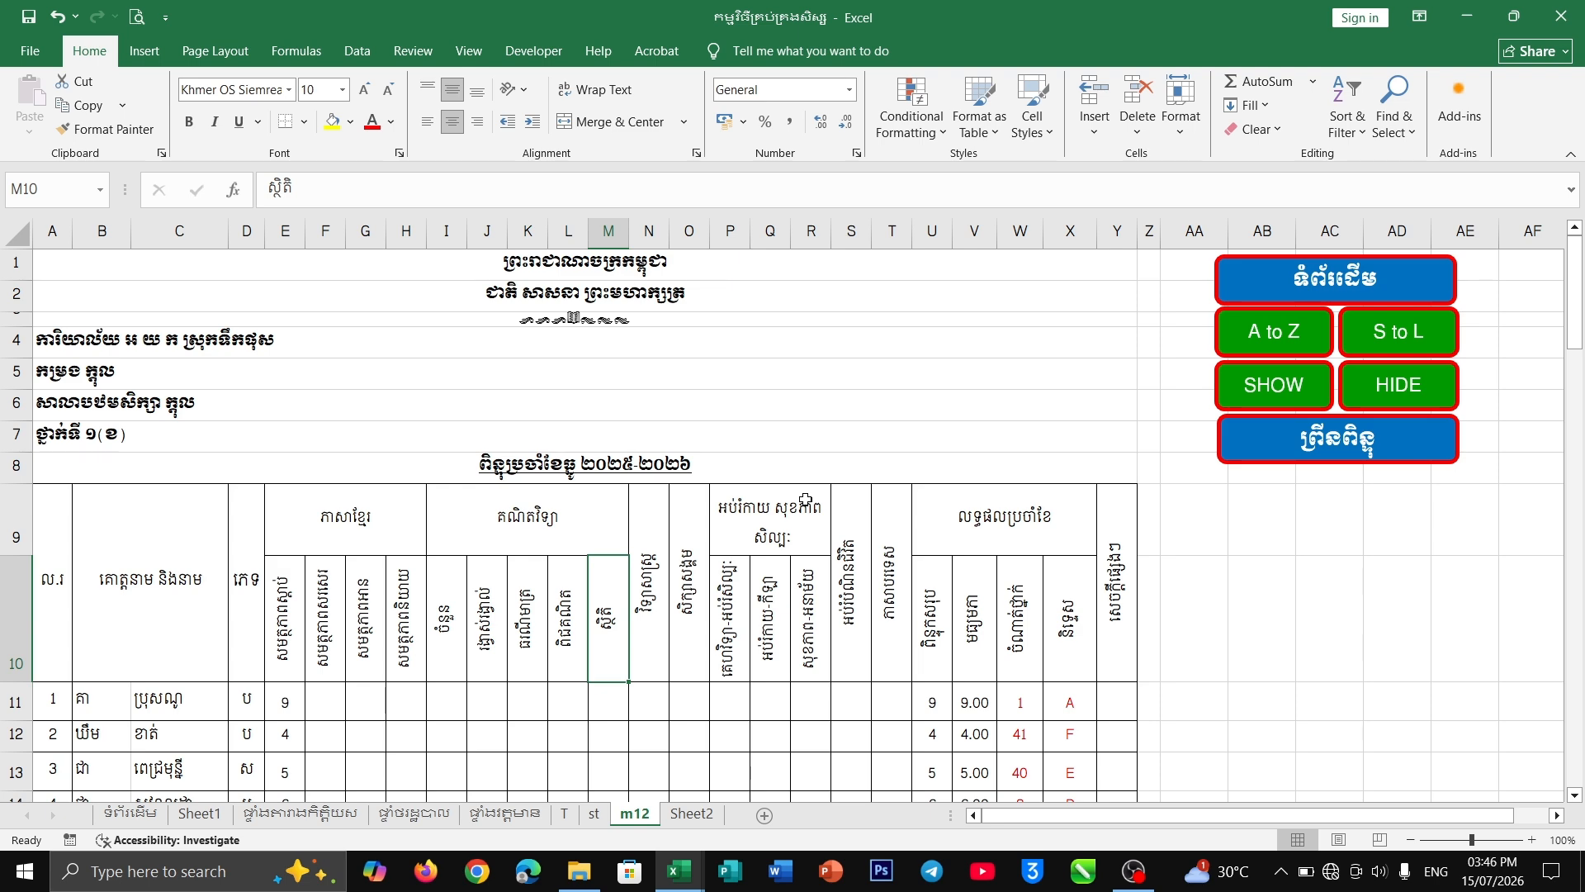
scroll(858, 507, down, 3)
scroll(982, 492, down, 9)
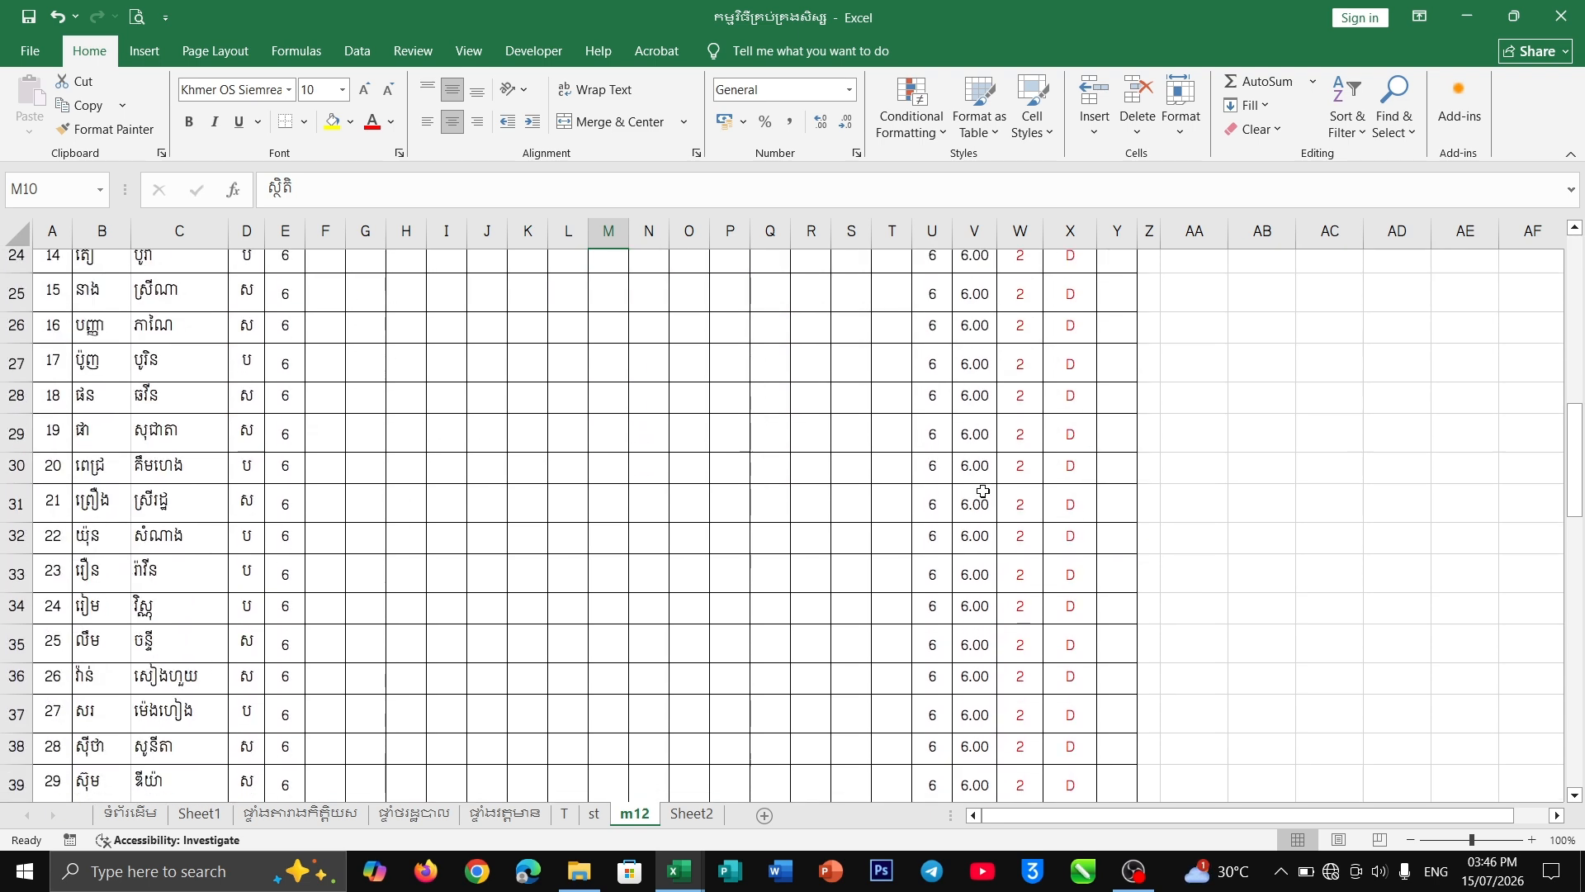
scroll(982, 492, down, 10)
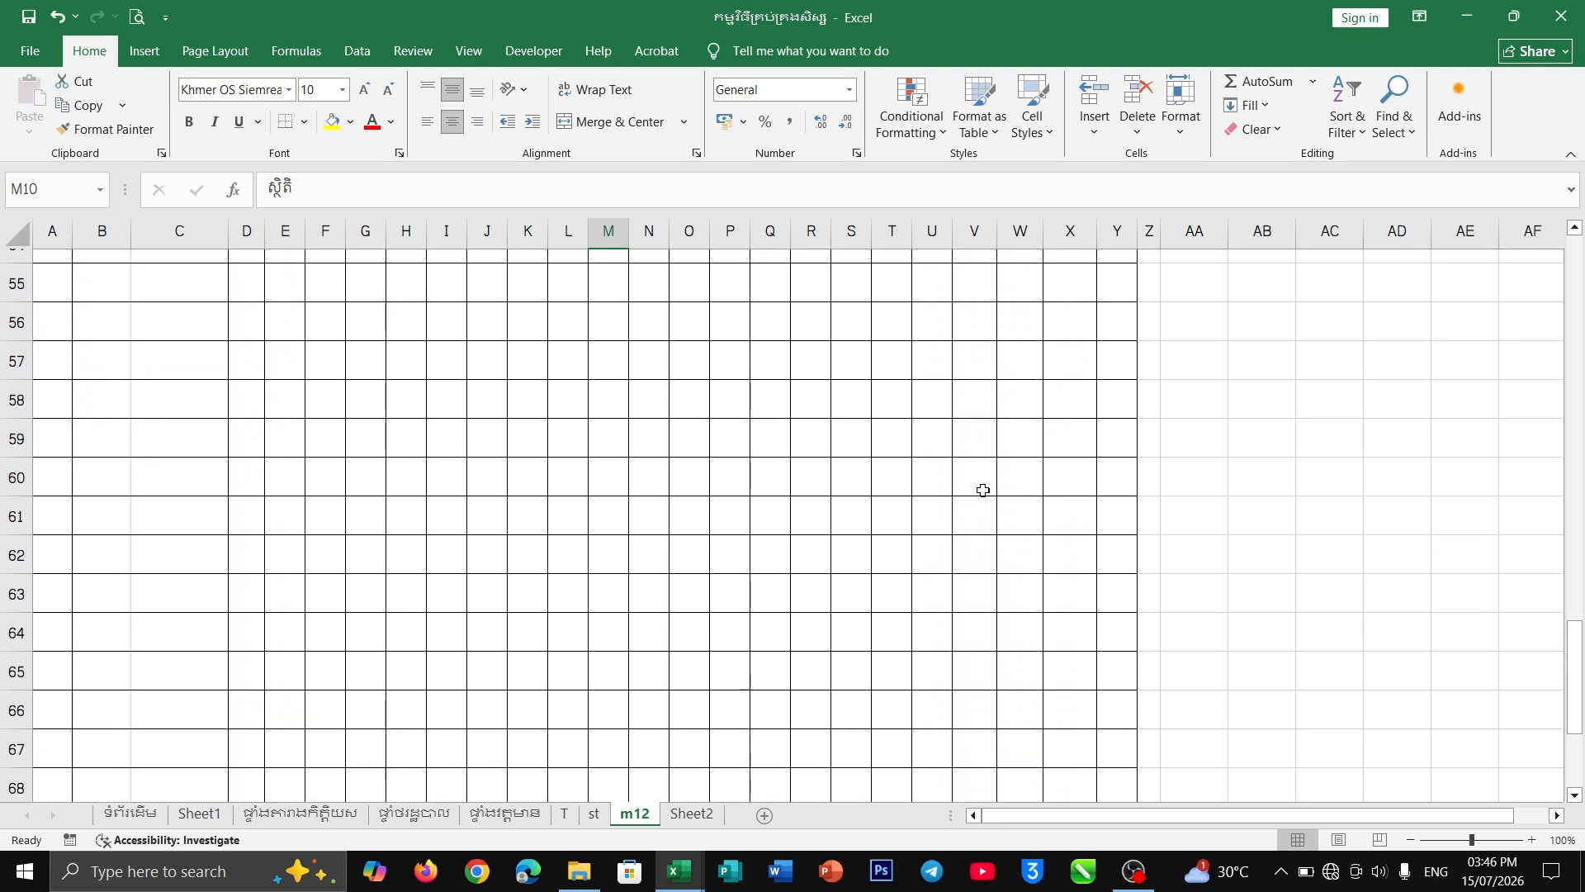
scroll(982, 492, up, 2)
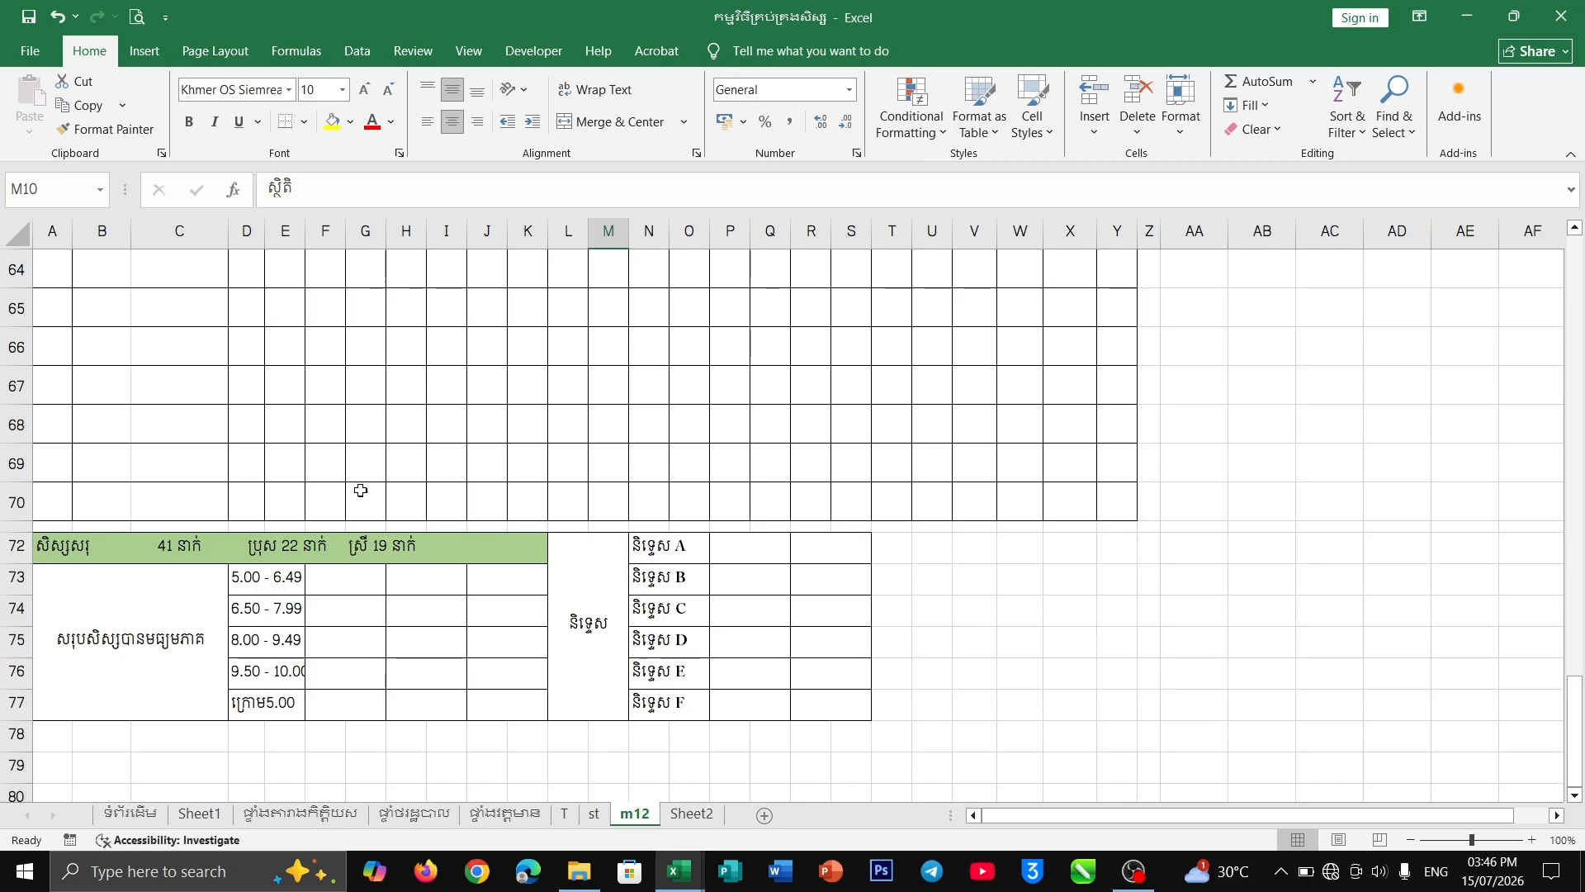
- Clear the total, female and male student count formulas in C72, G72 and D72 of the green summary row
click(170, 544)
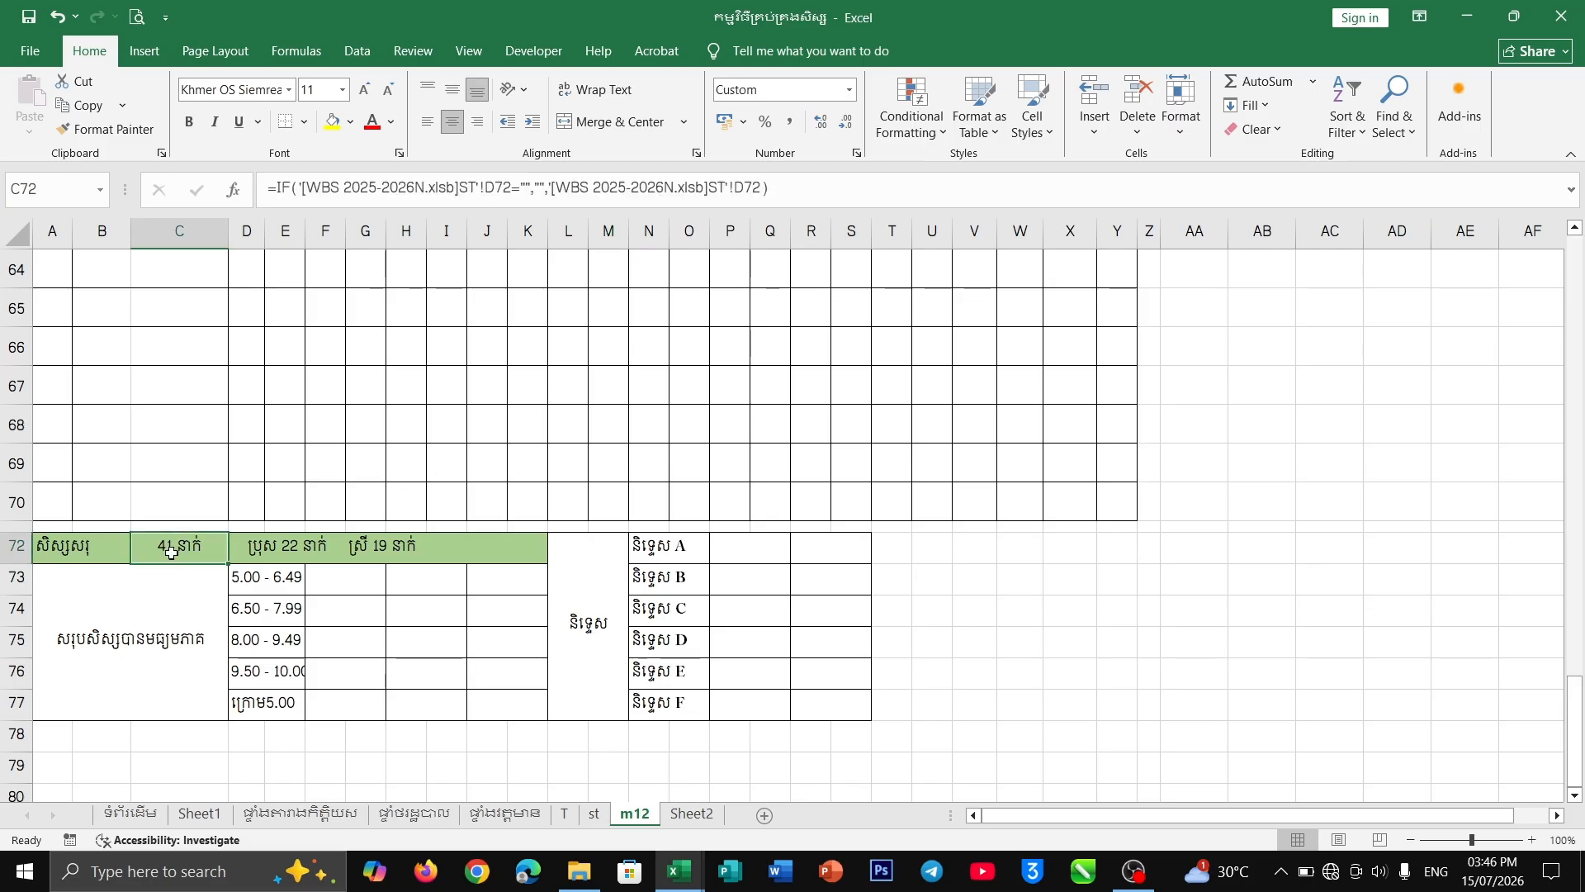
key(Delete)
click(419, 545)
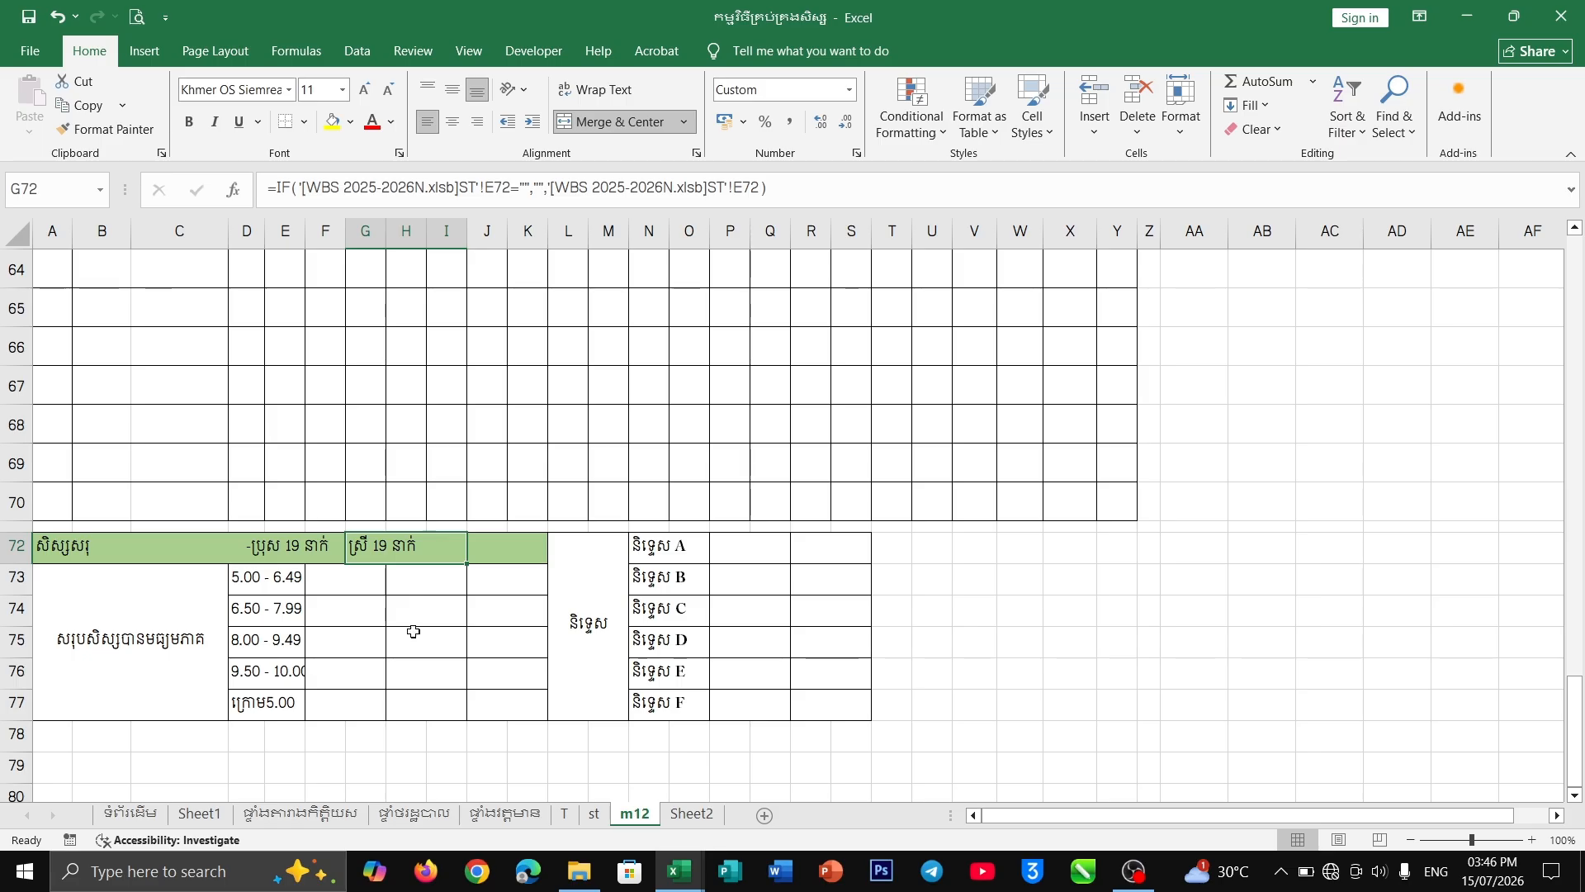
key(BackSpace)
key(Return)
click(290, 550)
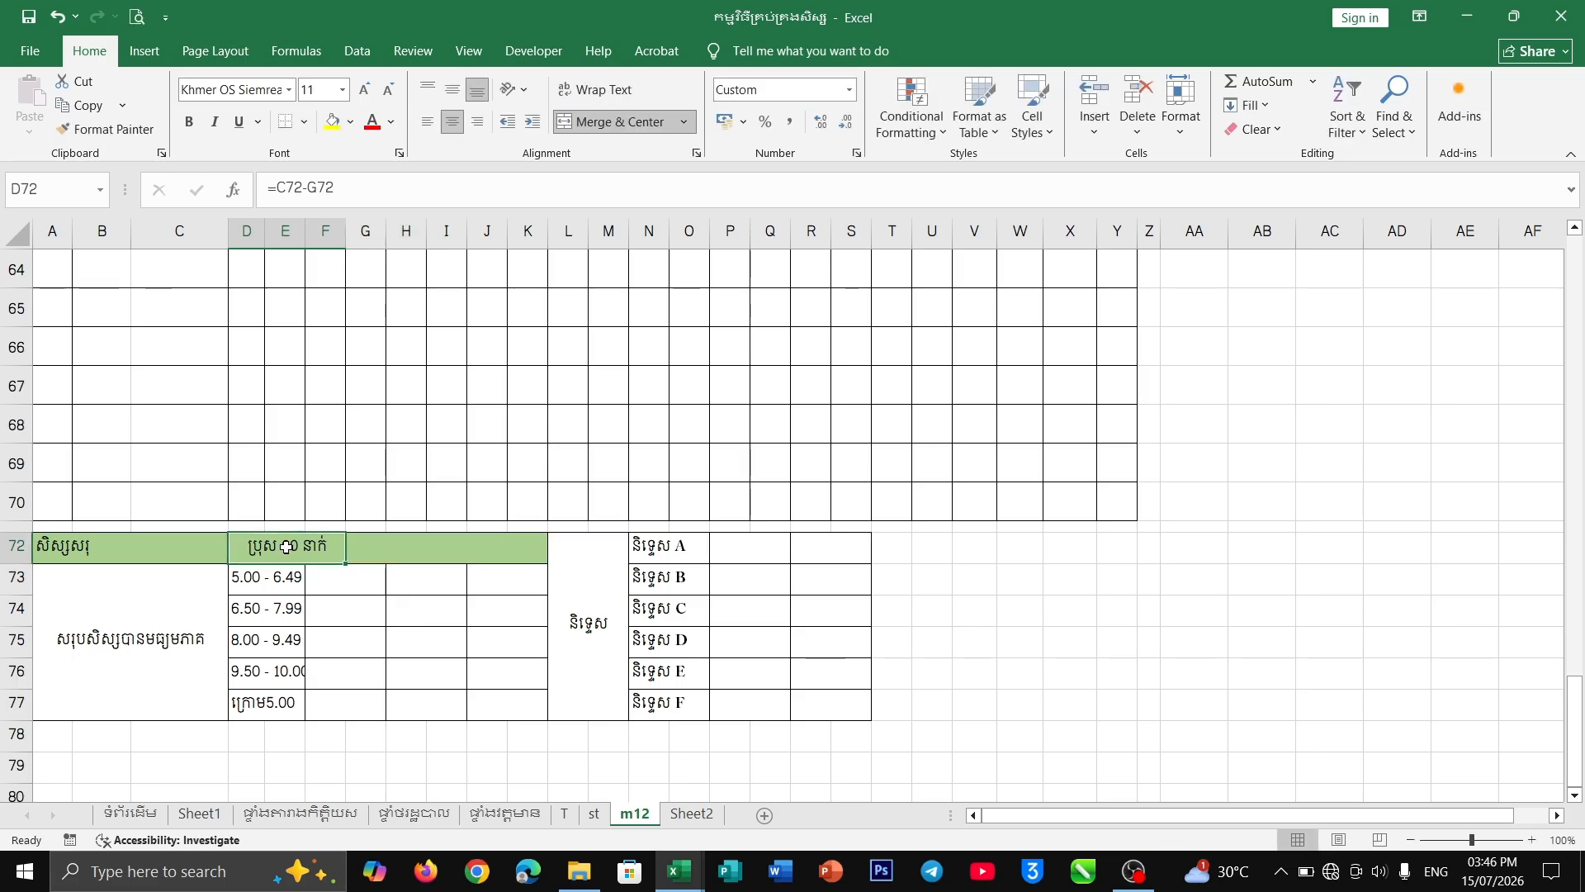
key(BackSpace)
click(340, 615)
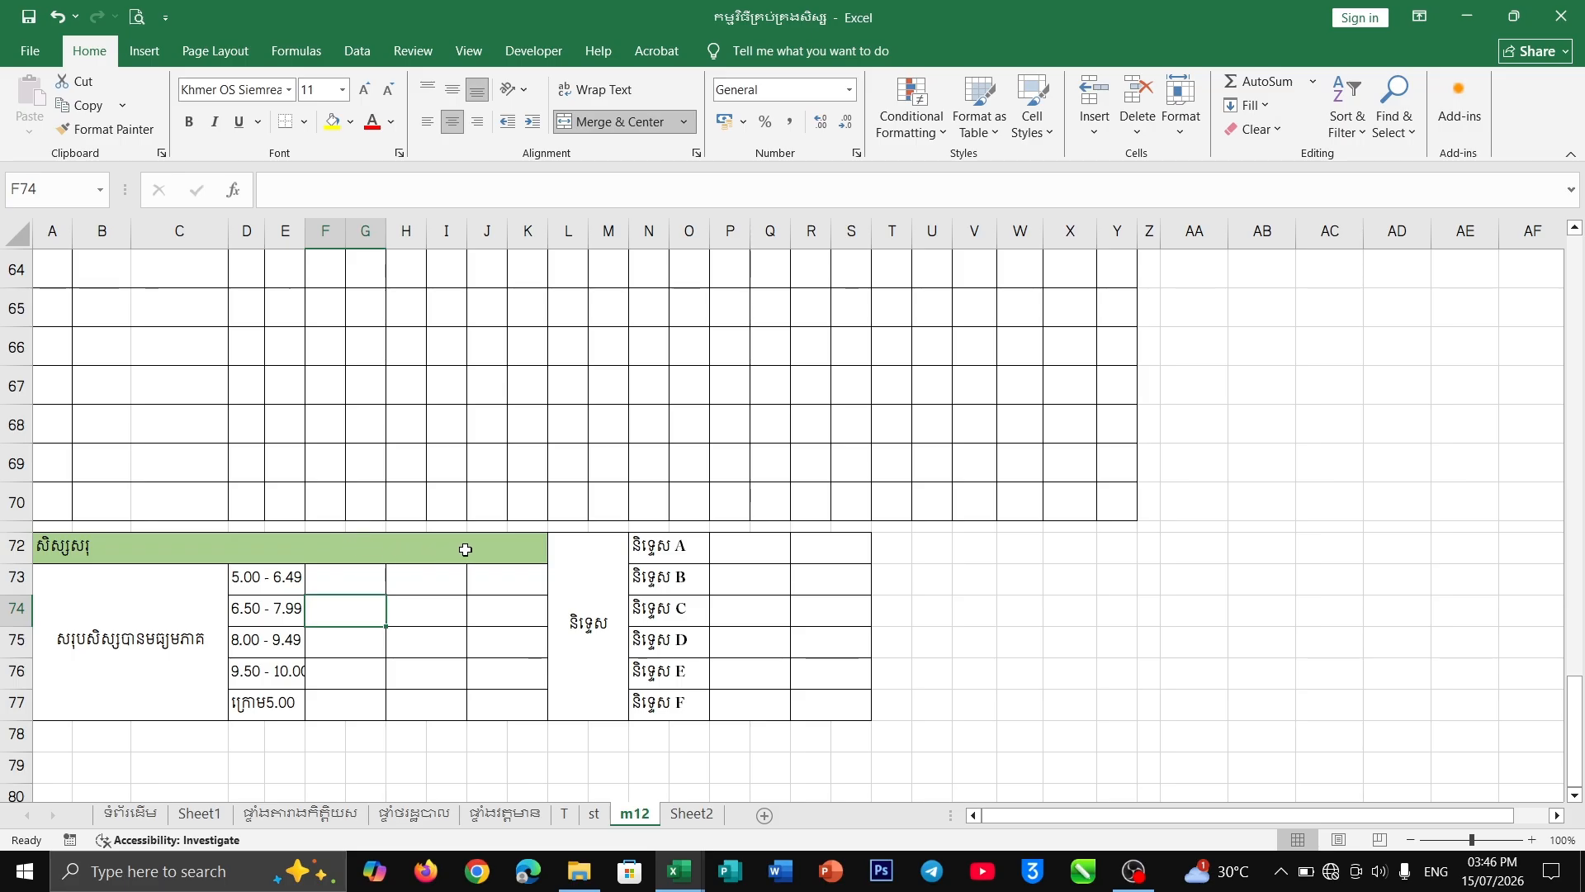
click(140, 548)
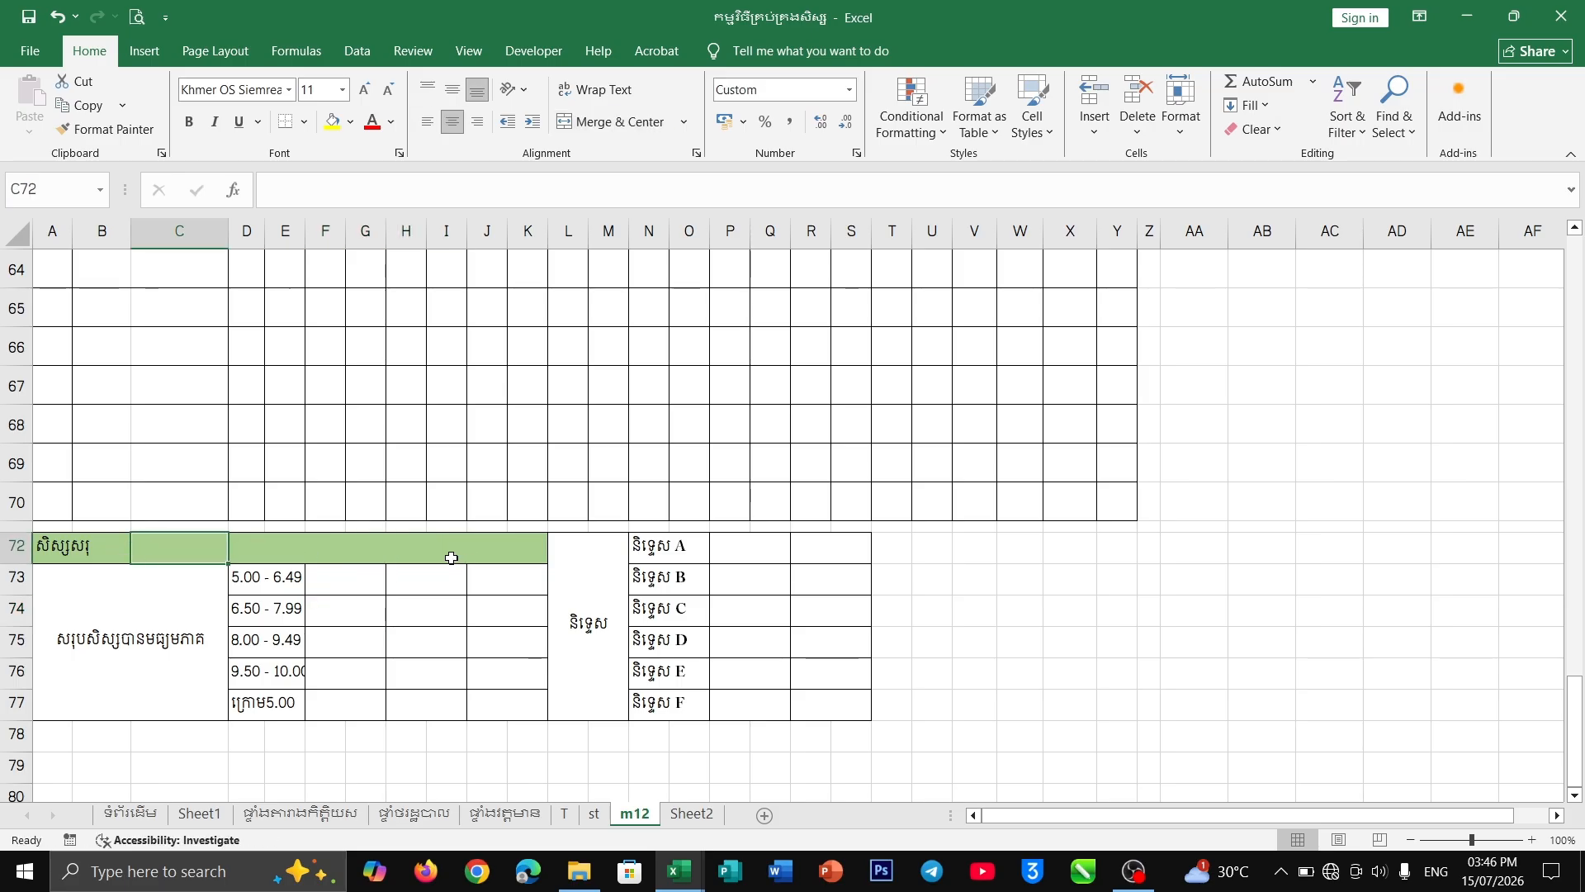
scroll(451, 558, up, 7)
scroll(452, 553, down, 8)
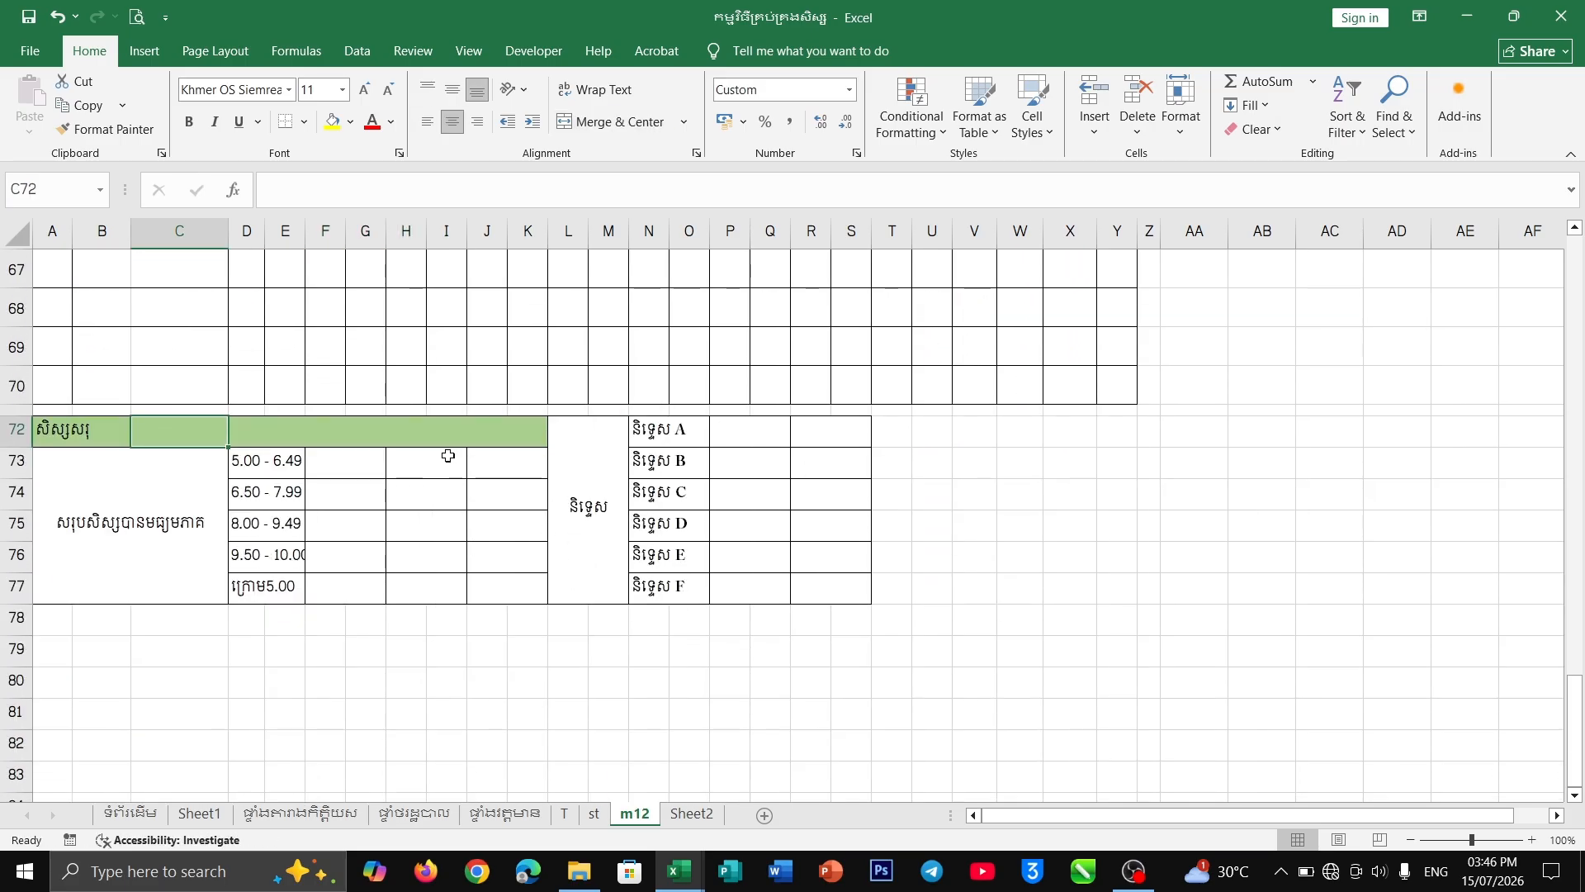
drag(678, 432, 673, 571)
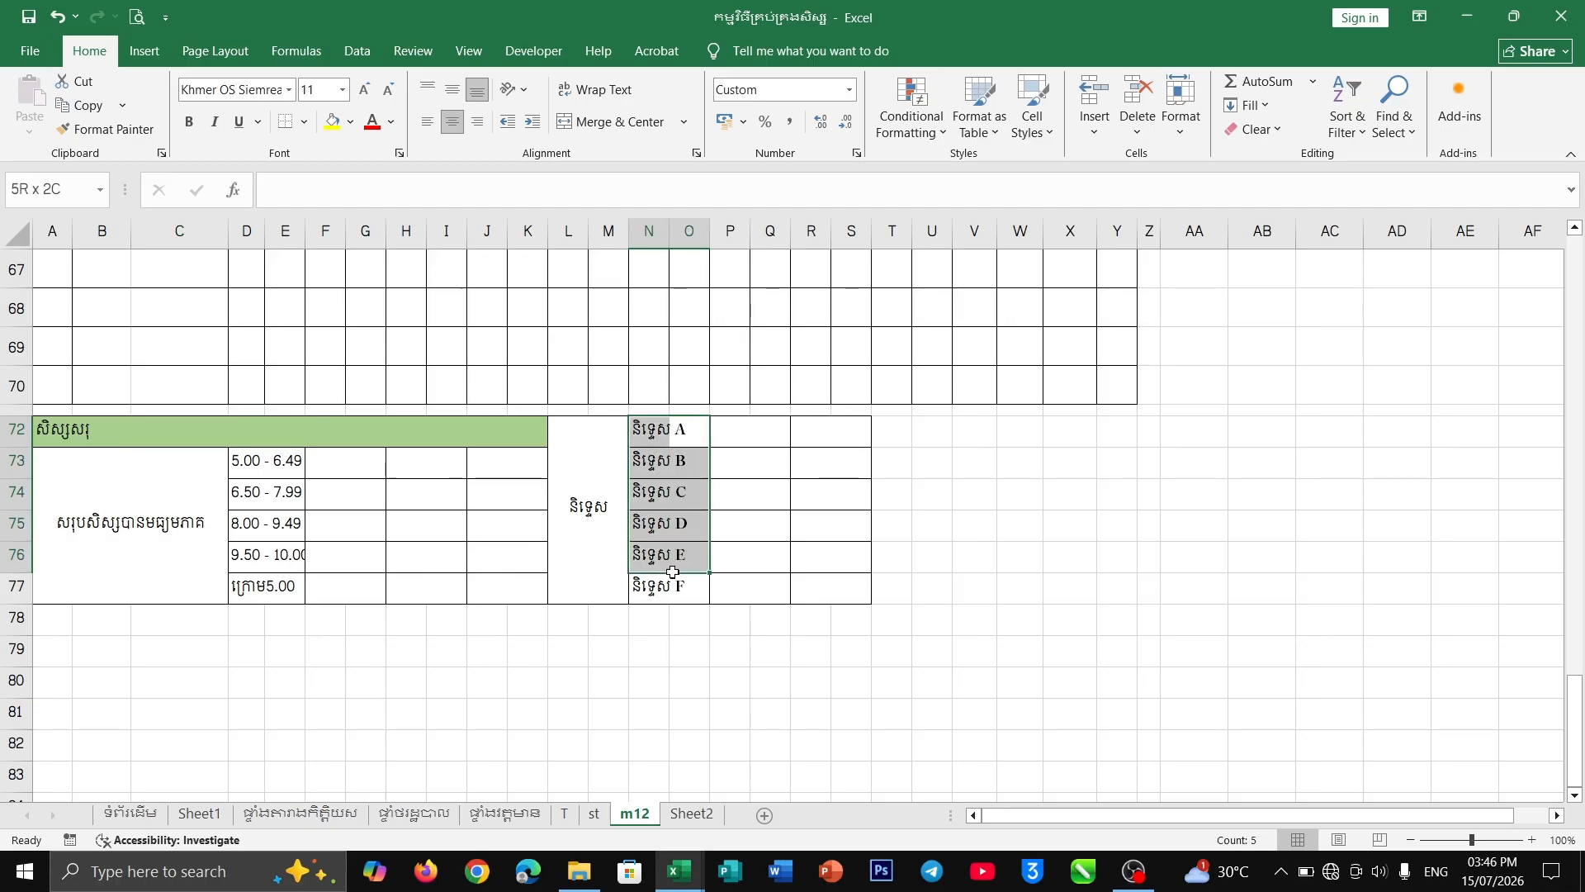
click(771, 571)
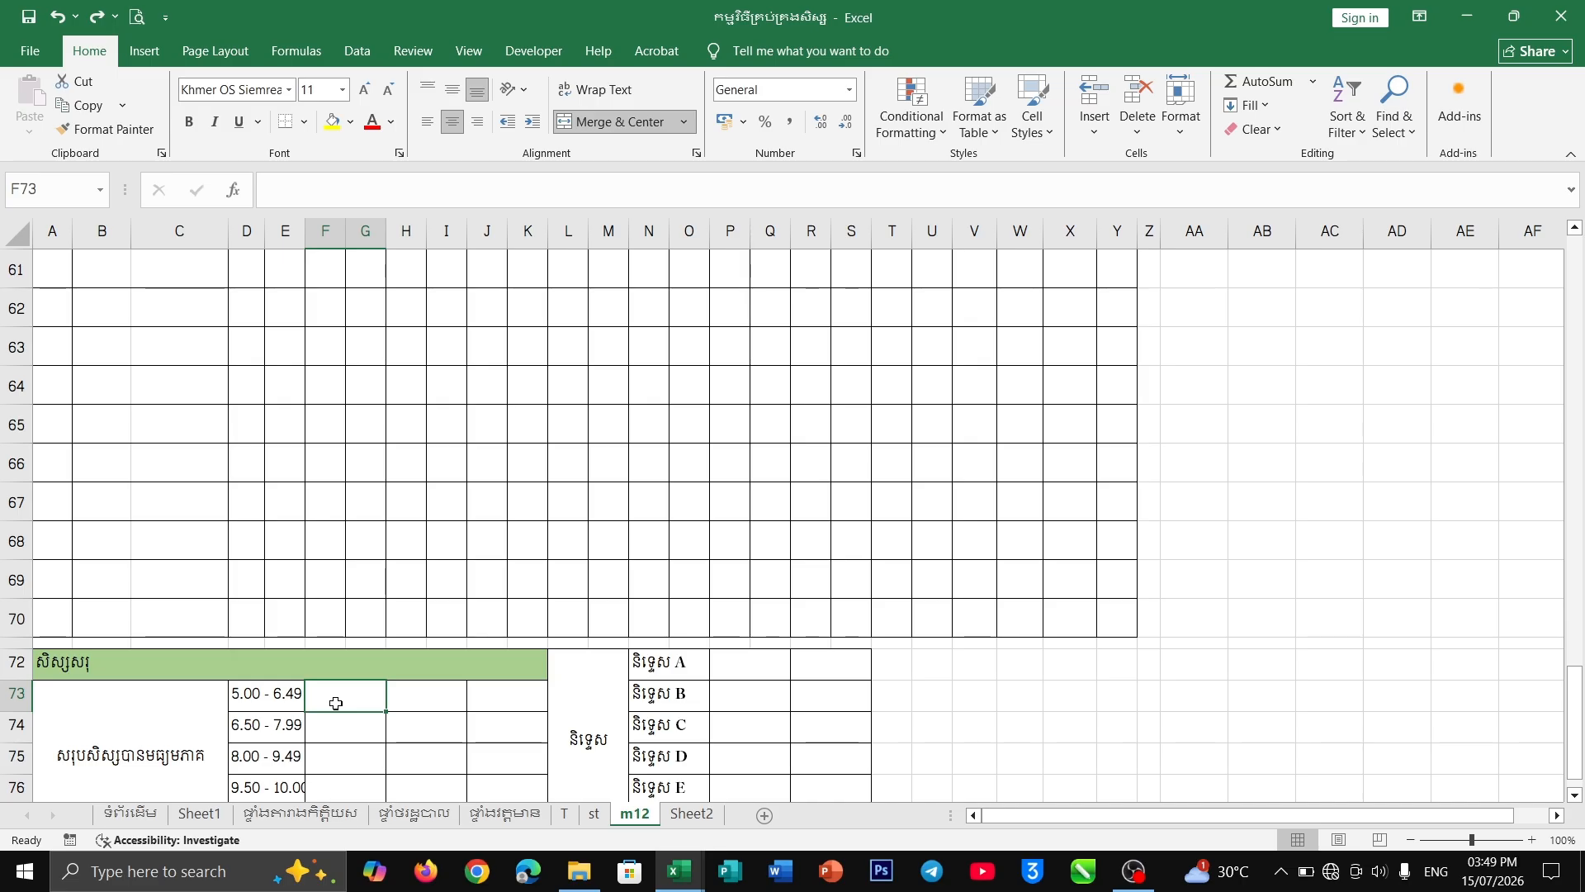
text(=)
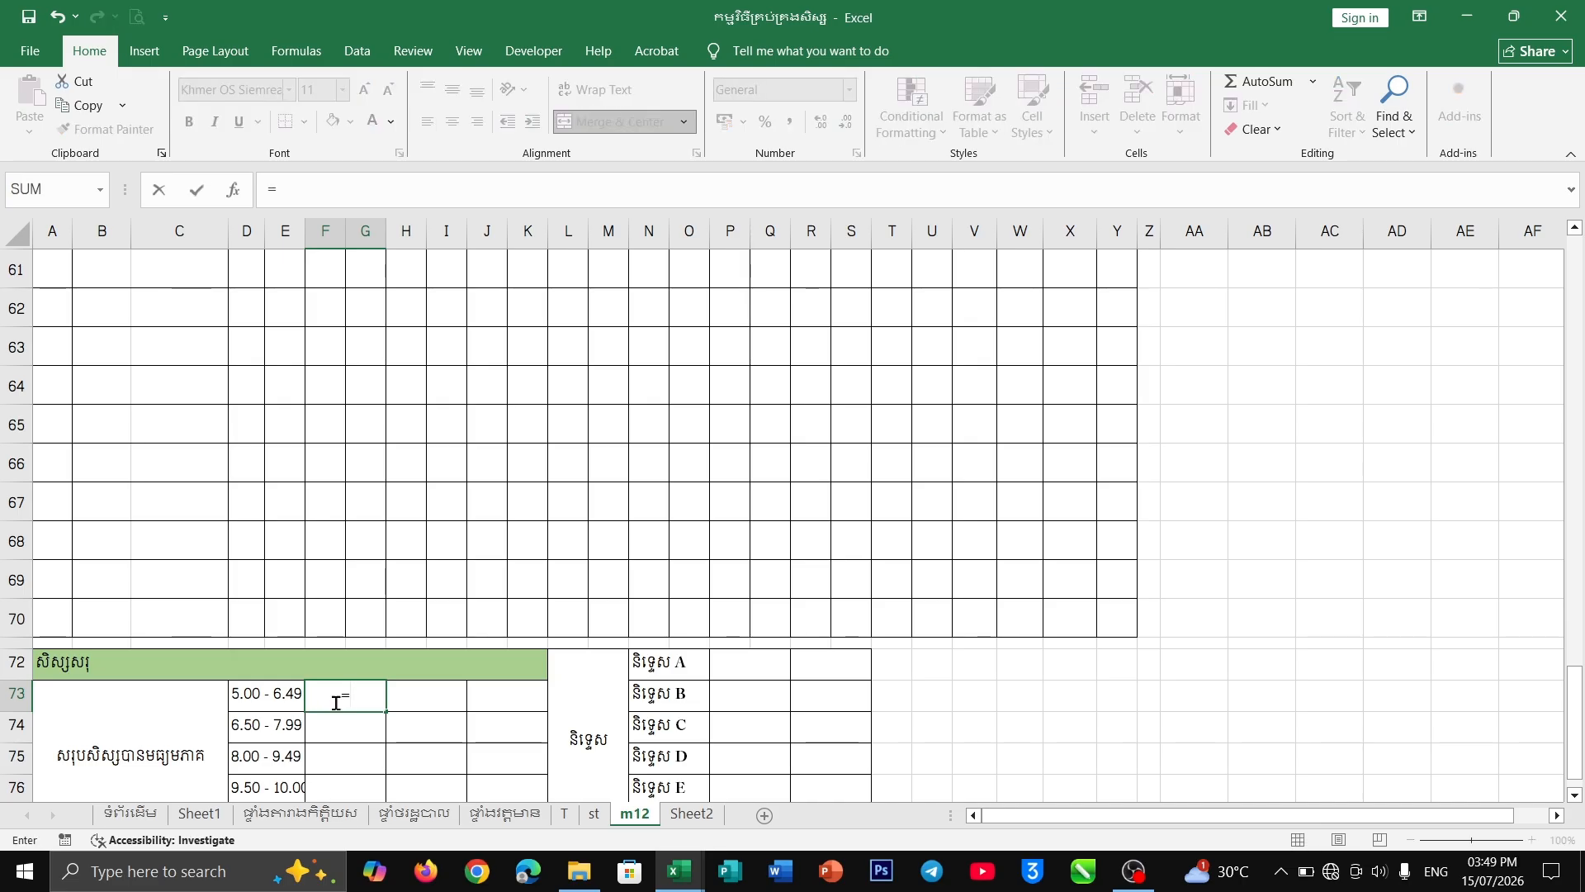
text(CO)
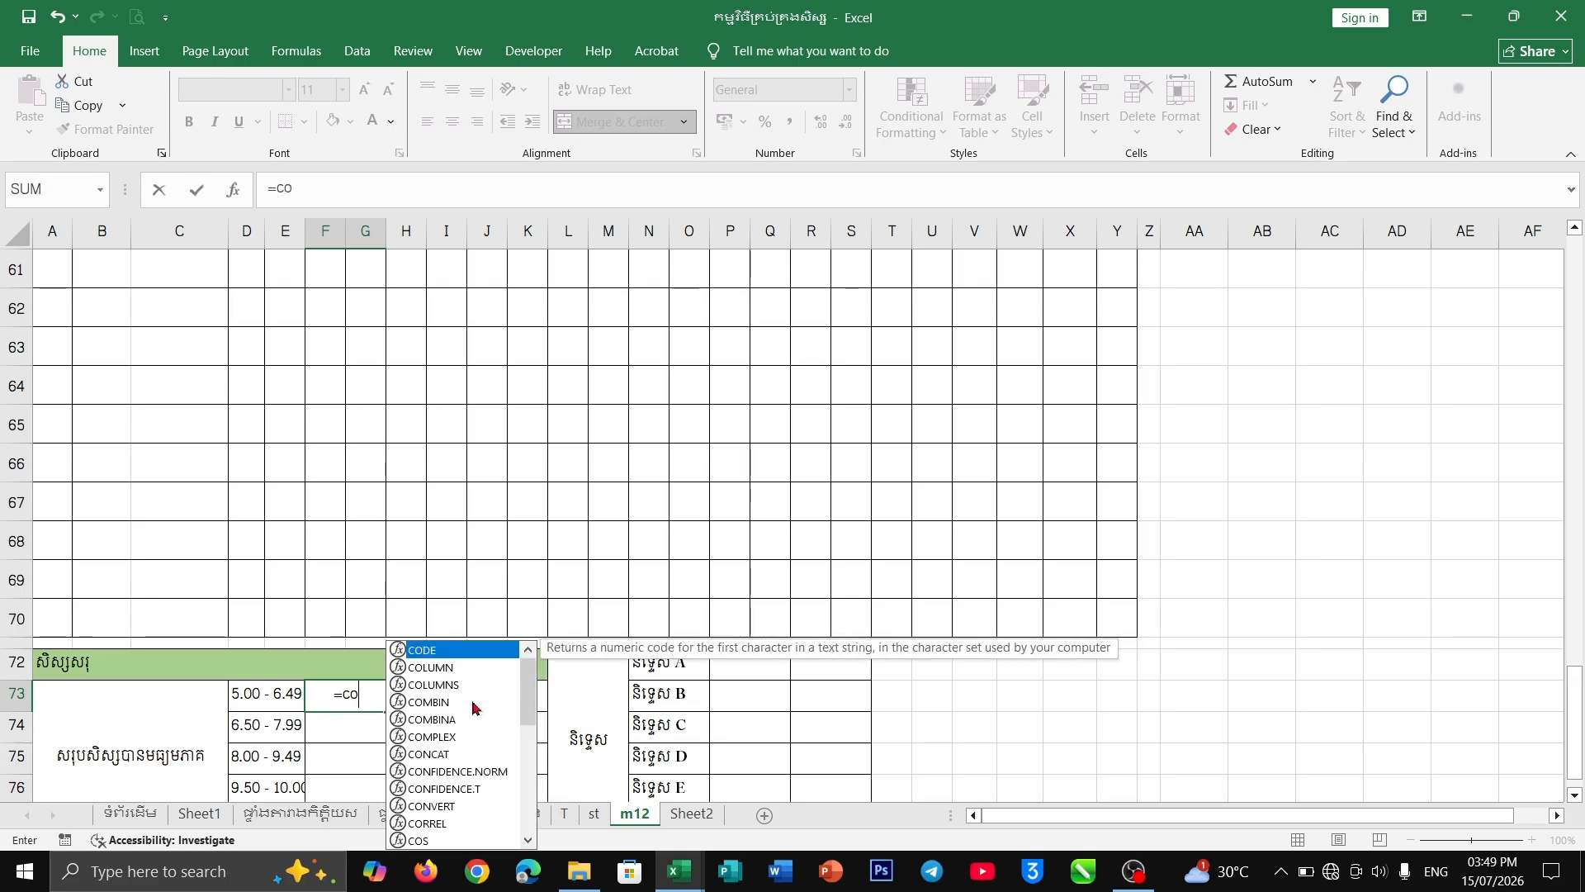
text(un)
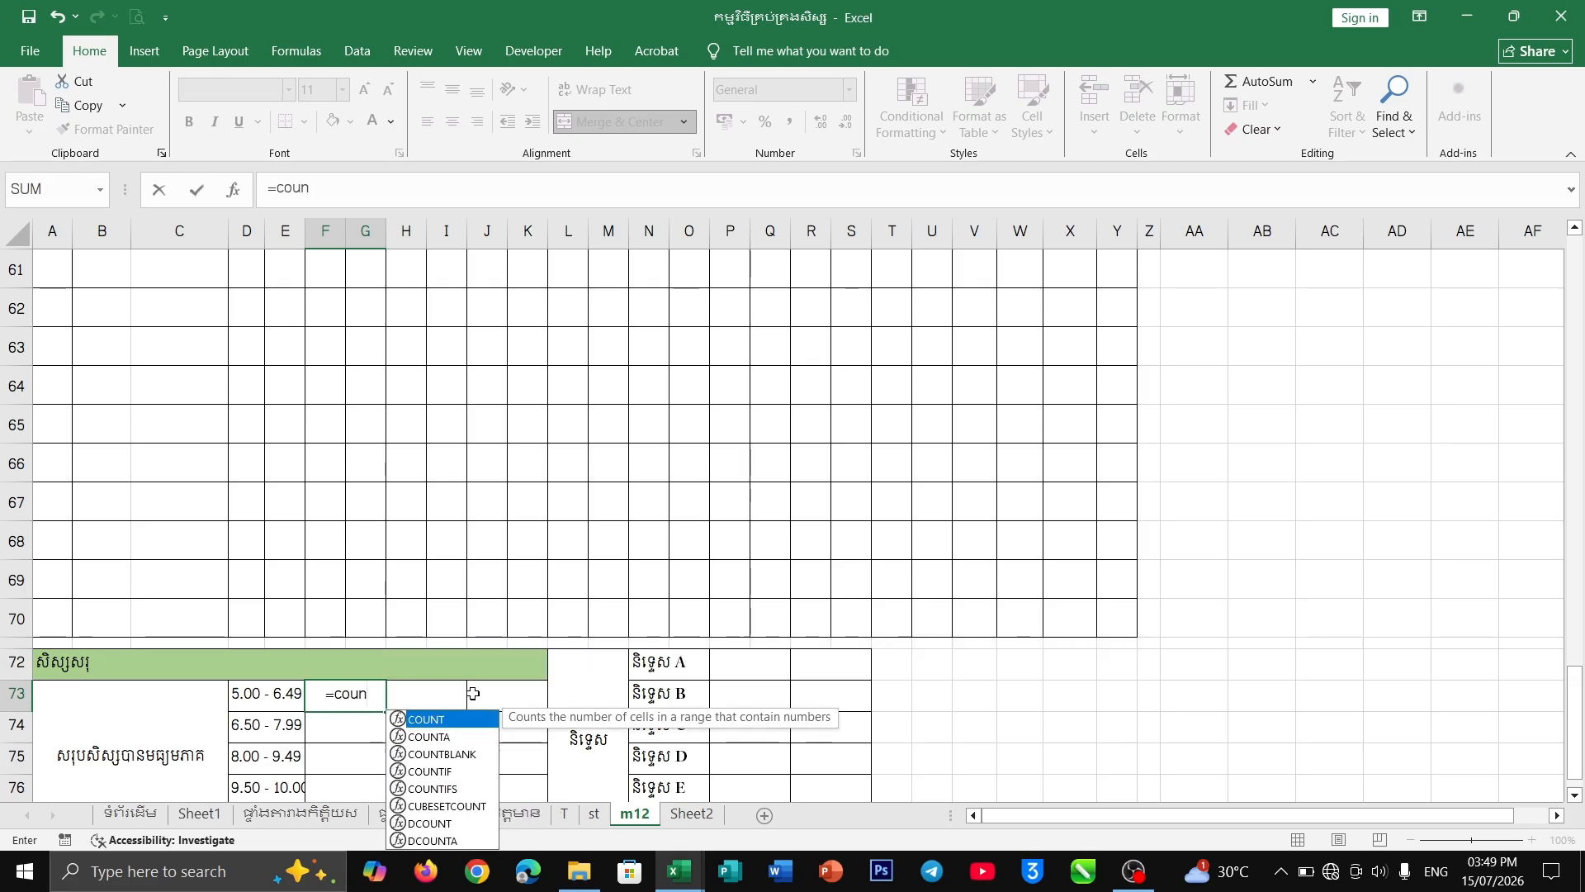
double_click(454, 791)
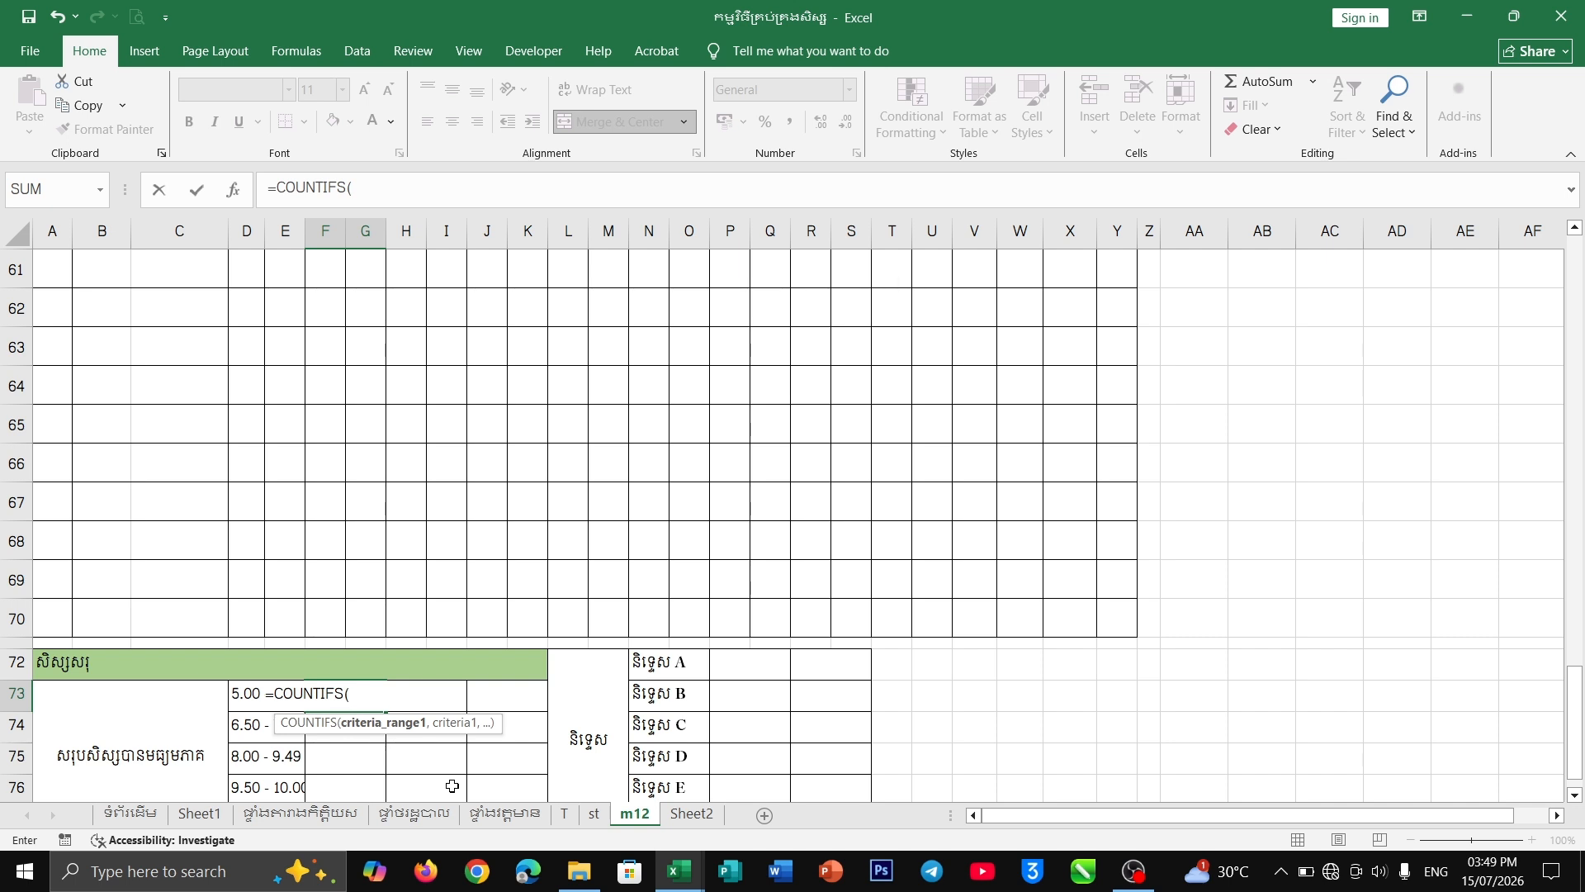
drag(378, 189, 266, 189)
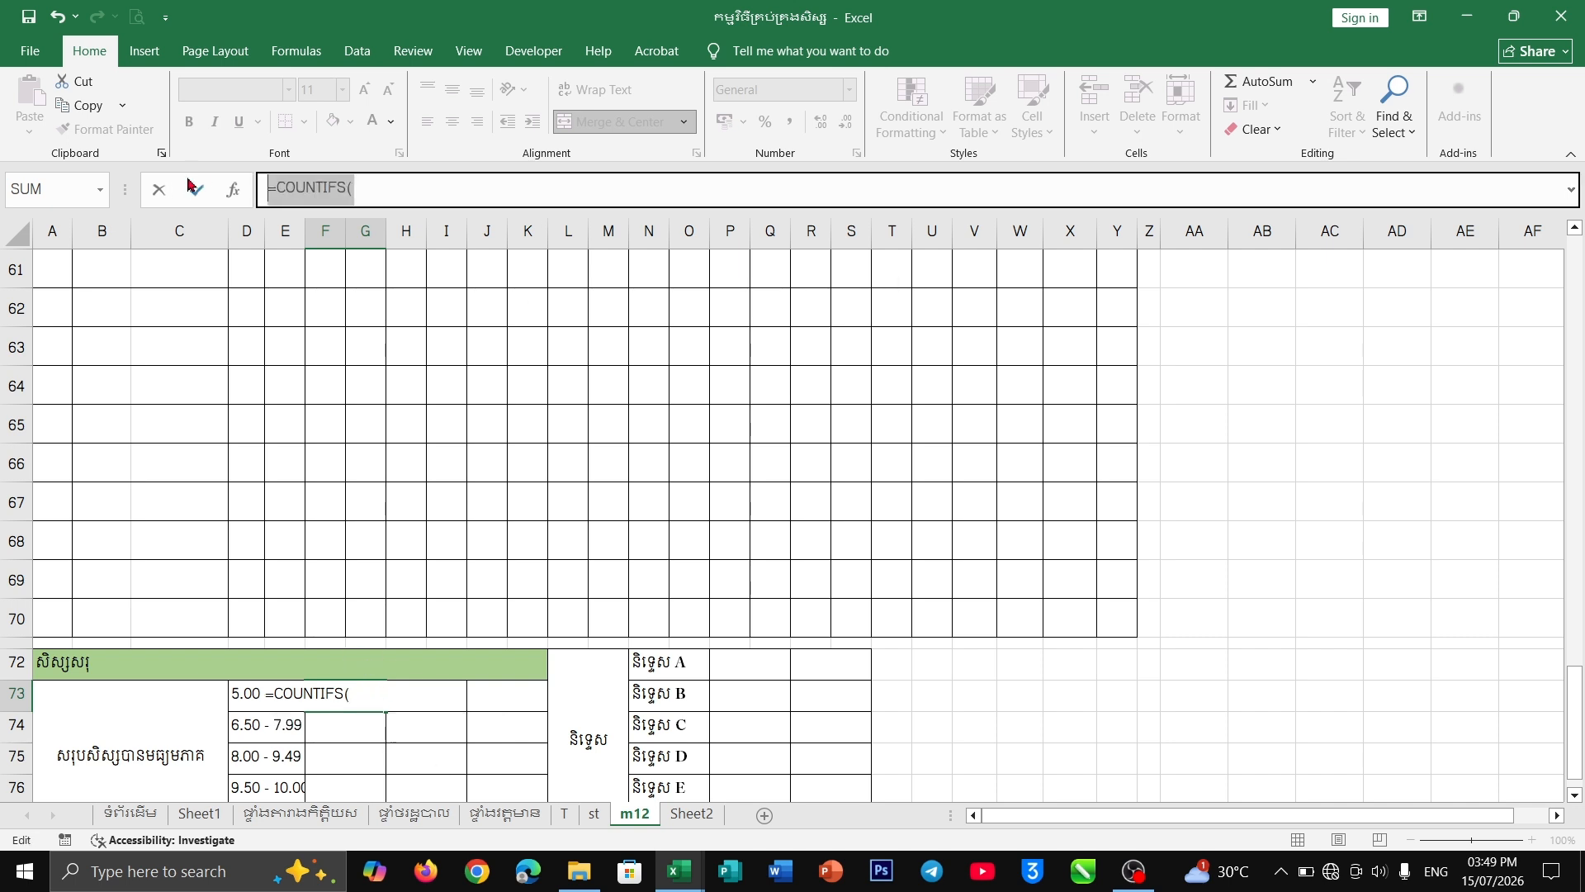
key(BackSpace)
click(329, 370)
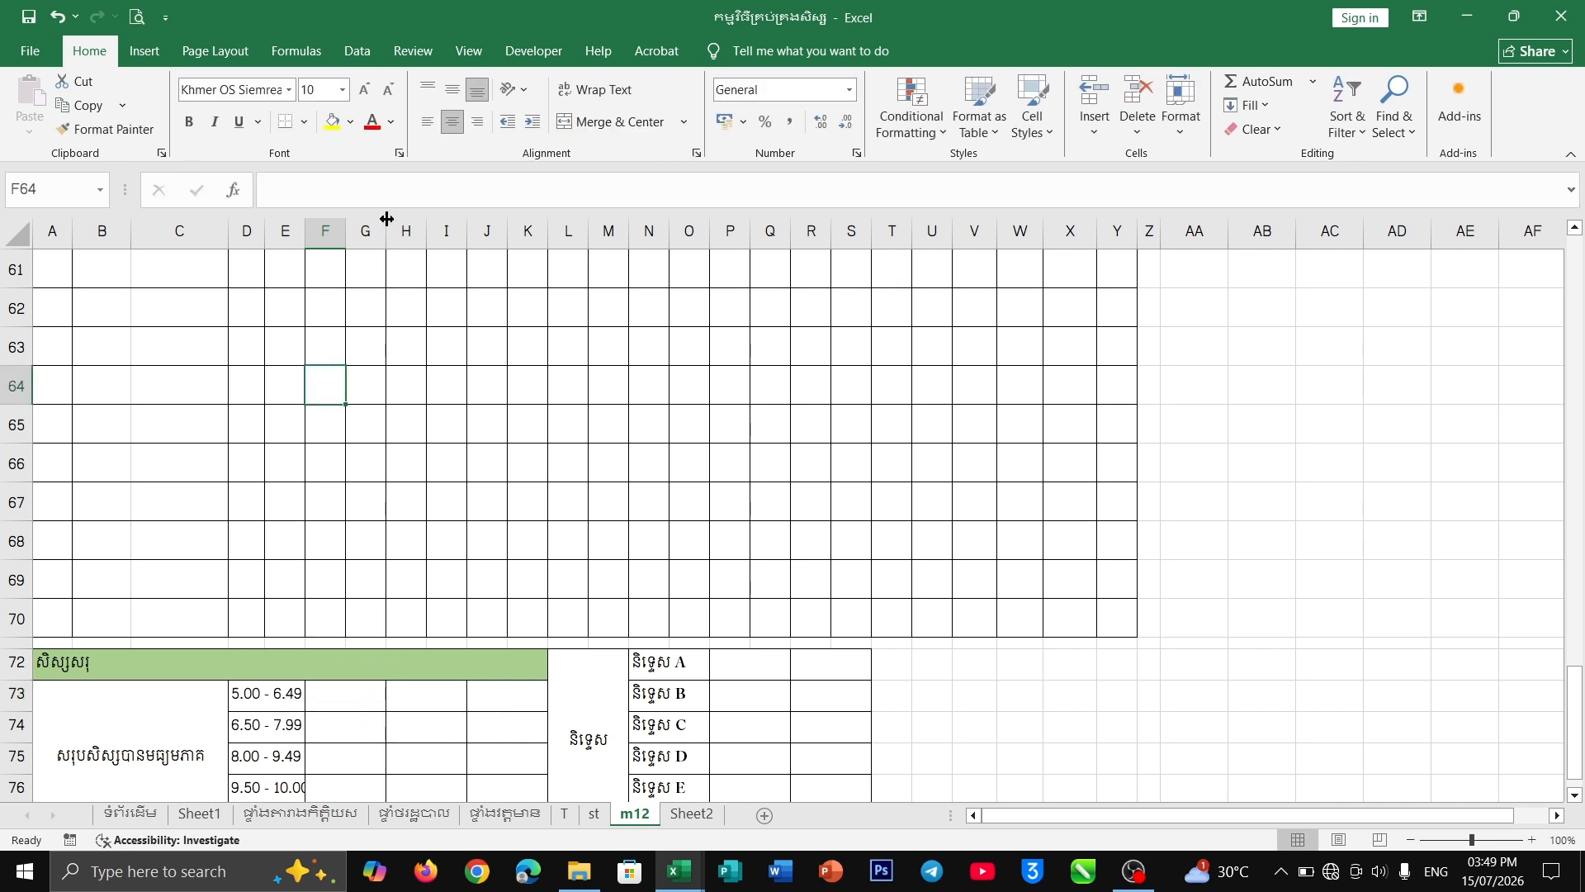
- Widen column G to about 25.80 to make room for a long formula in the merged cell F73
drag(384, 227, 521, 231)
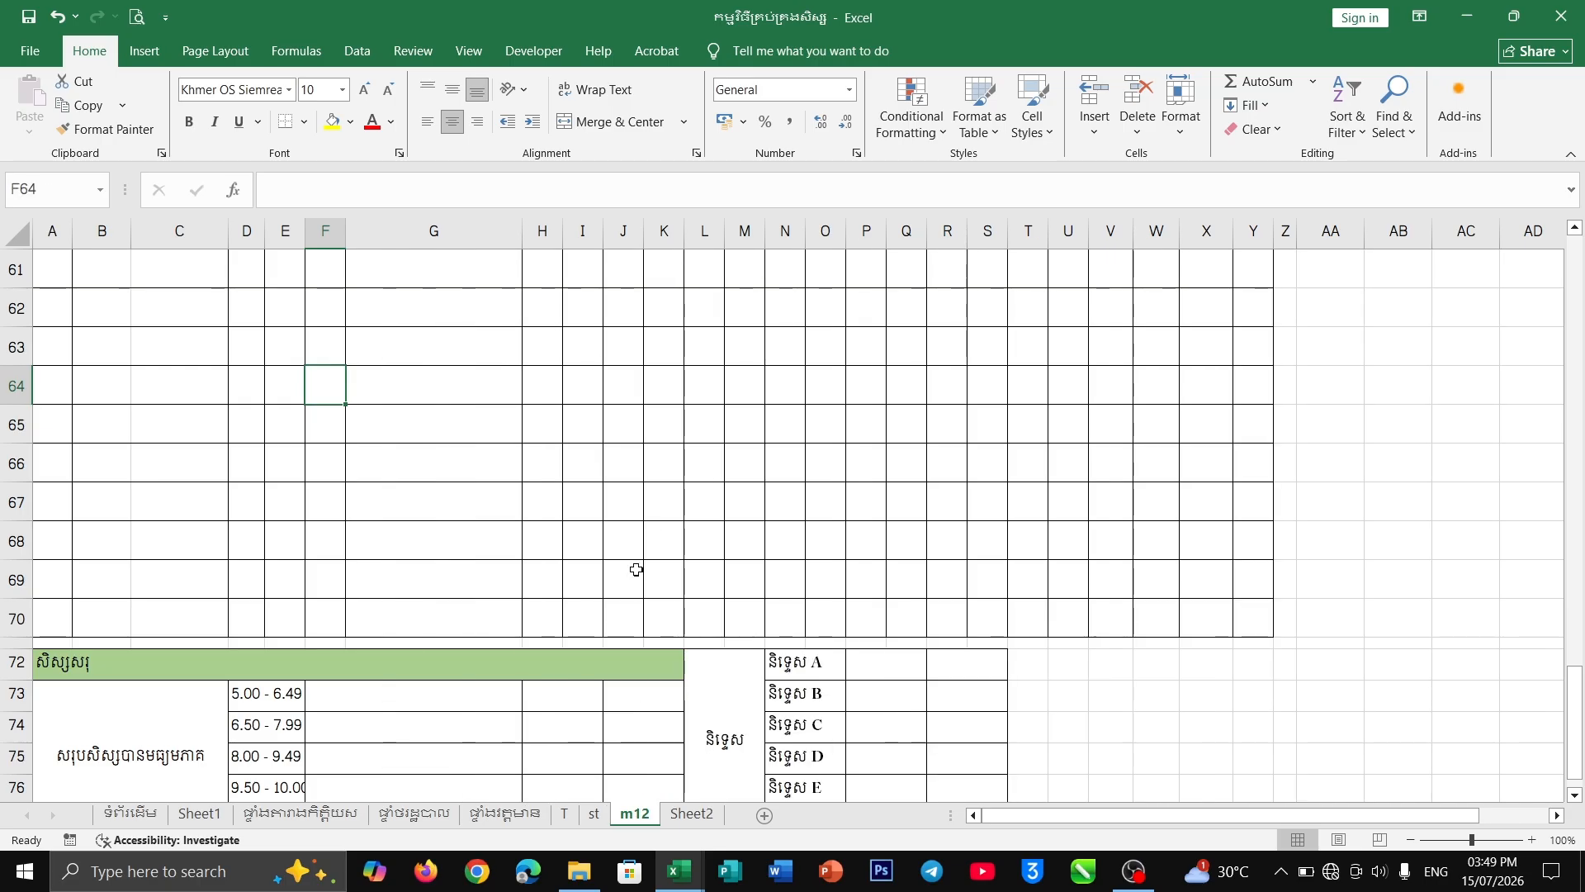
click(430, 696)
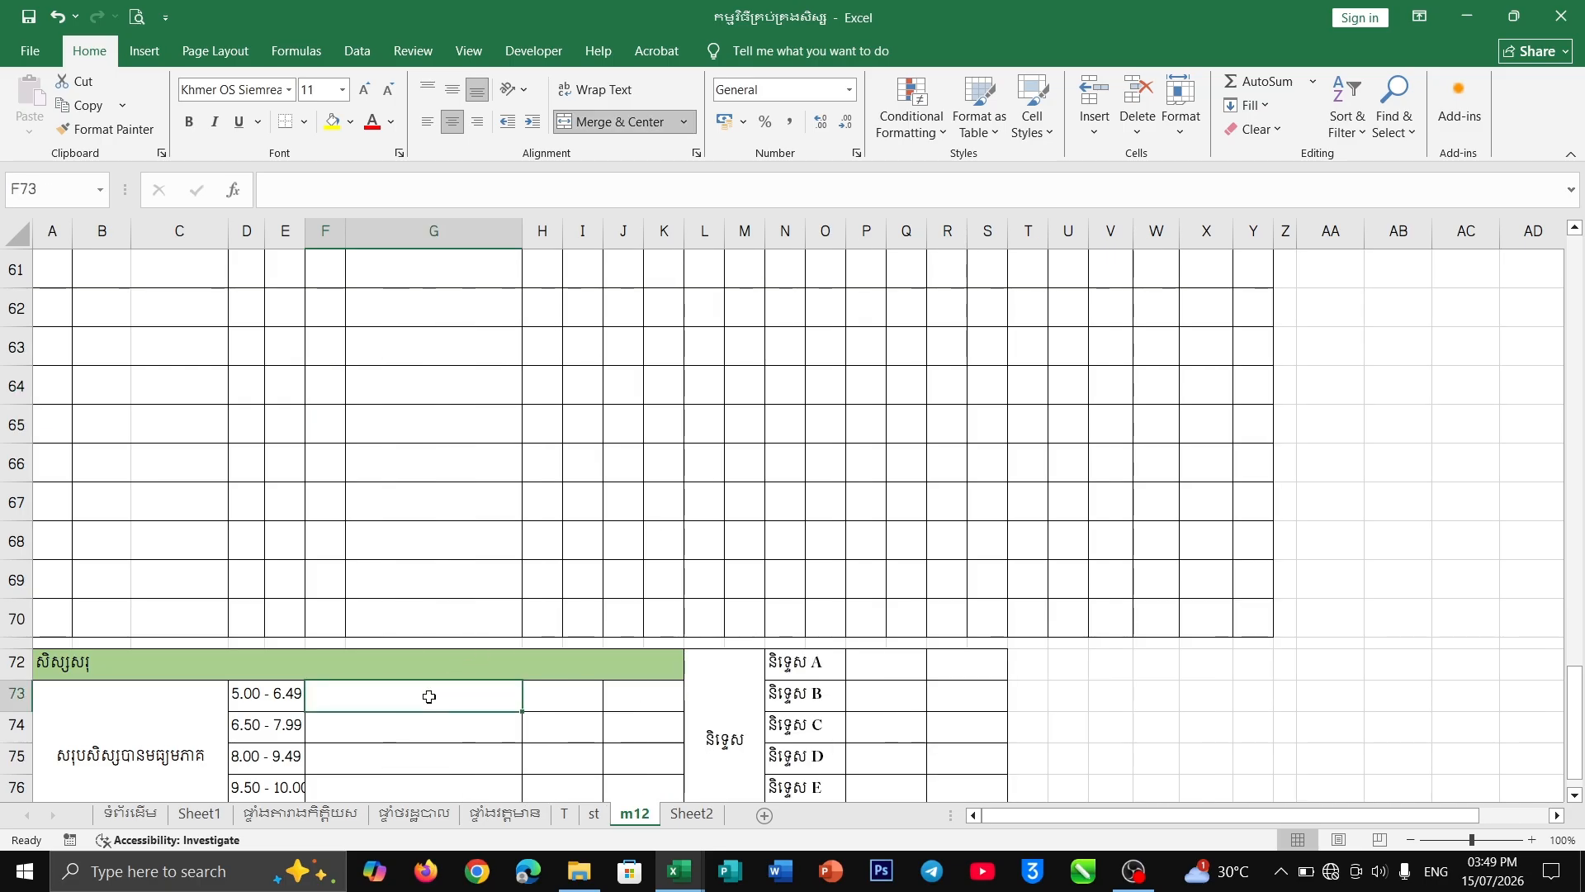
drag(525, 230, 564, 231)
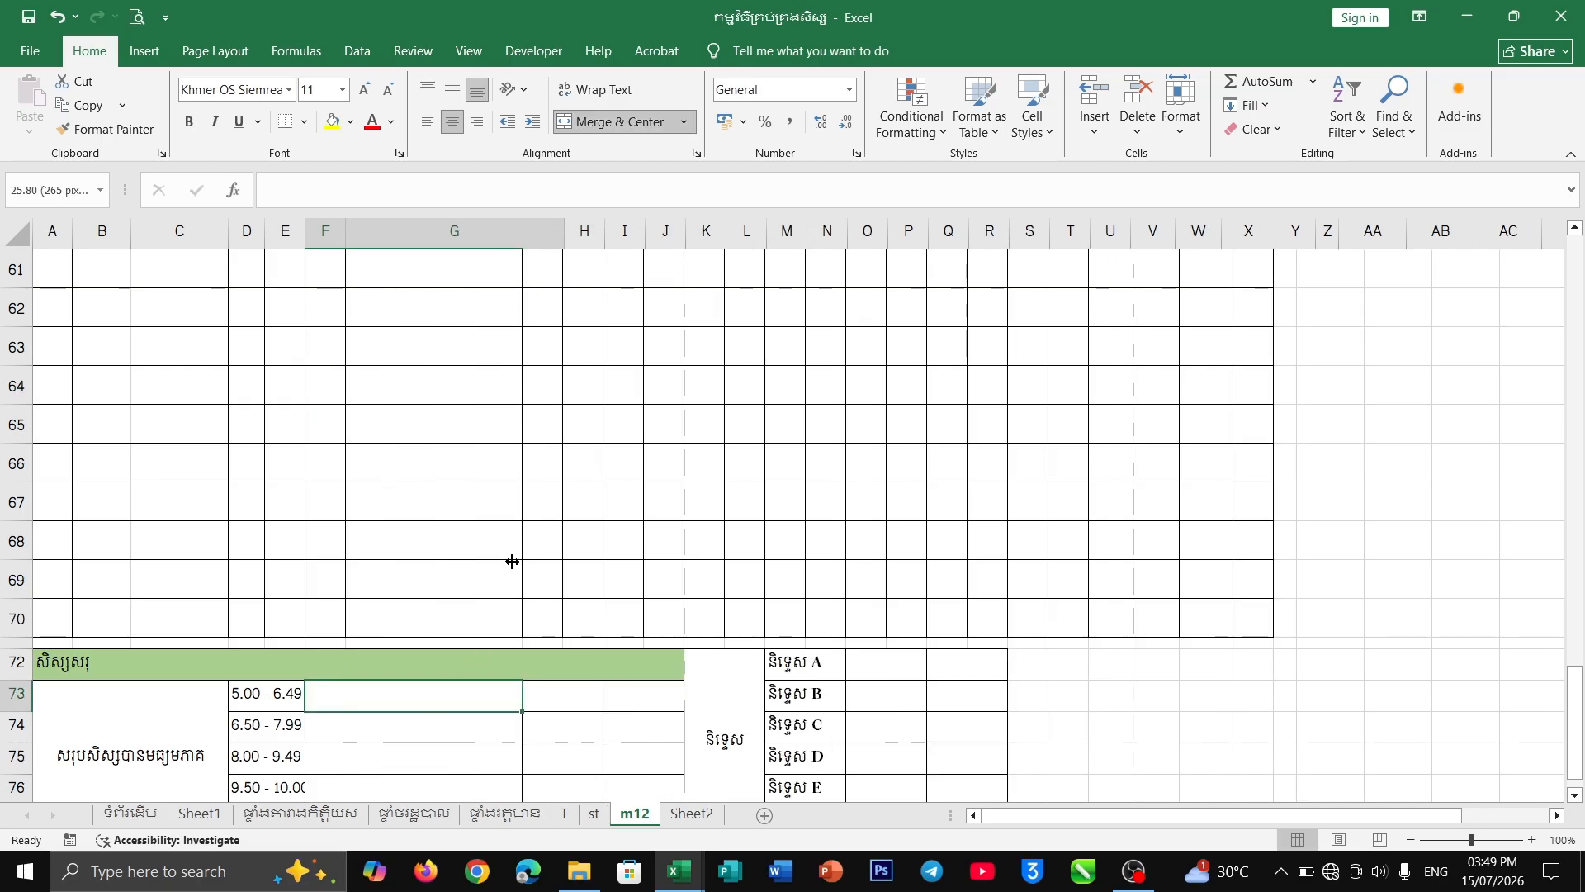
- Start a COUNTIFS formula in F73 with the averages in $V$11:$V$70 as the absolute first criteria range
text(=coun)
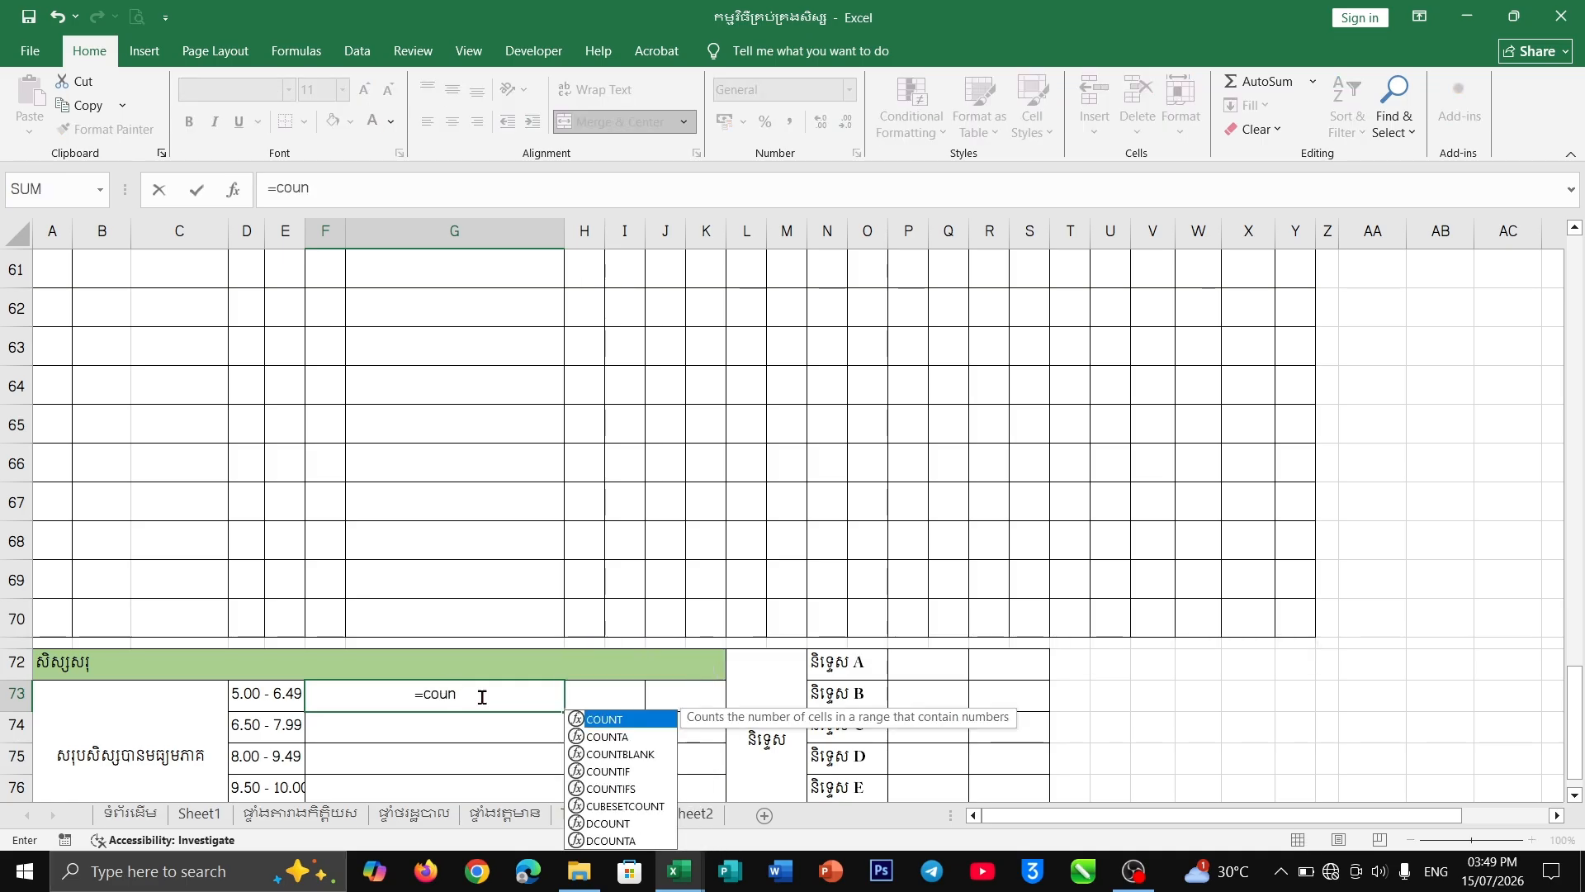
click(643, 789)
key(Tab)
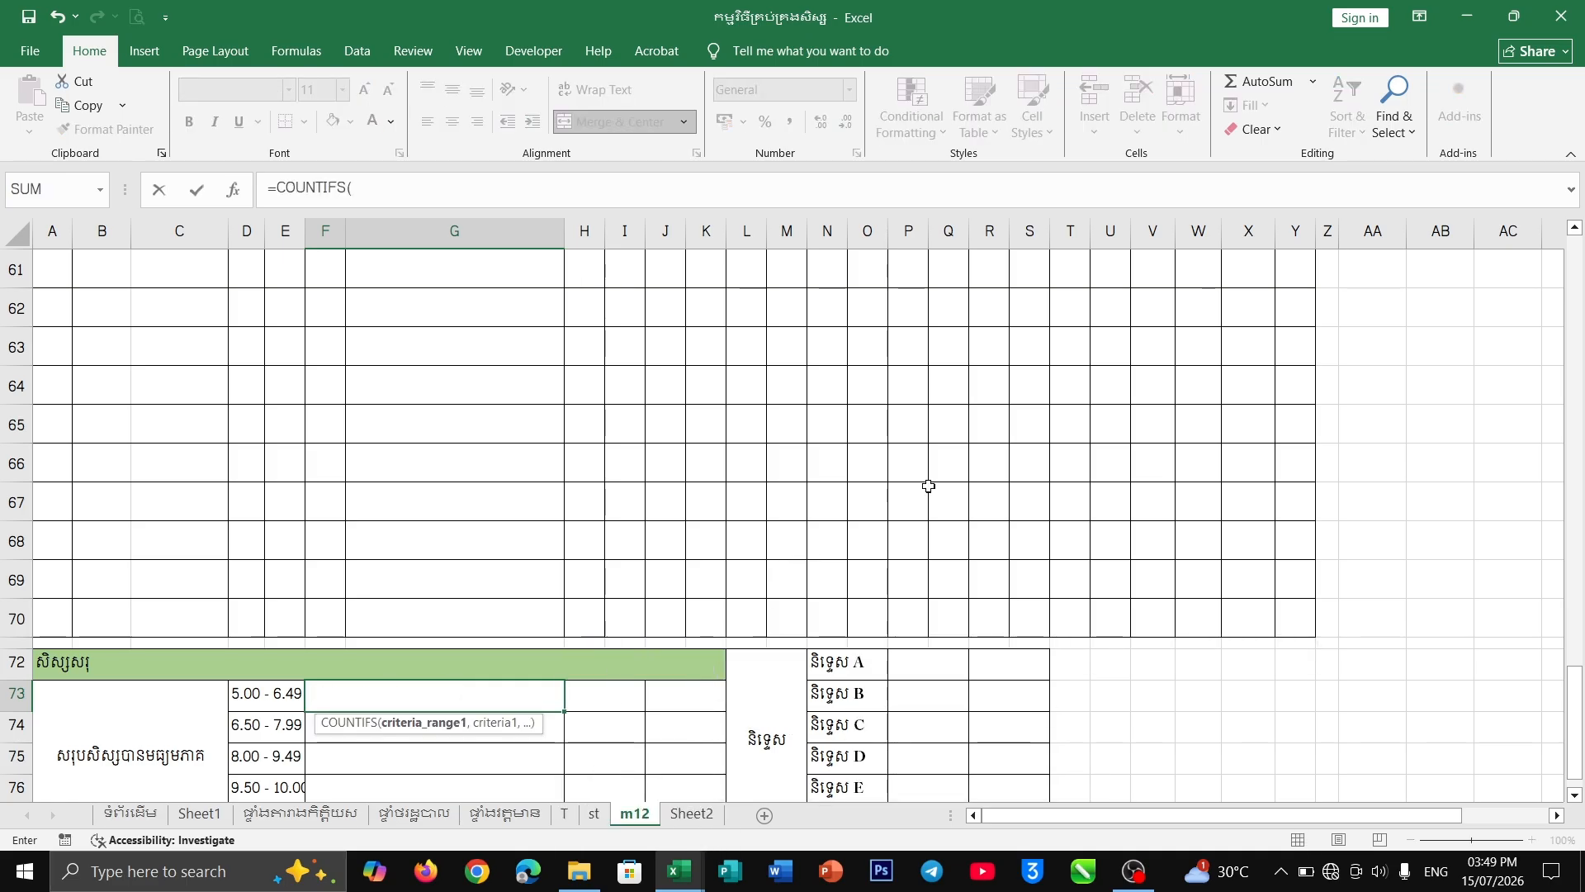
scroll(927, 485, up, 20)
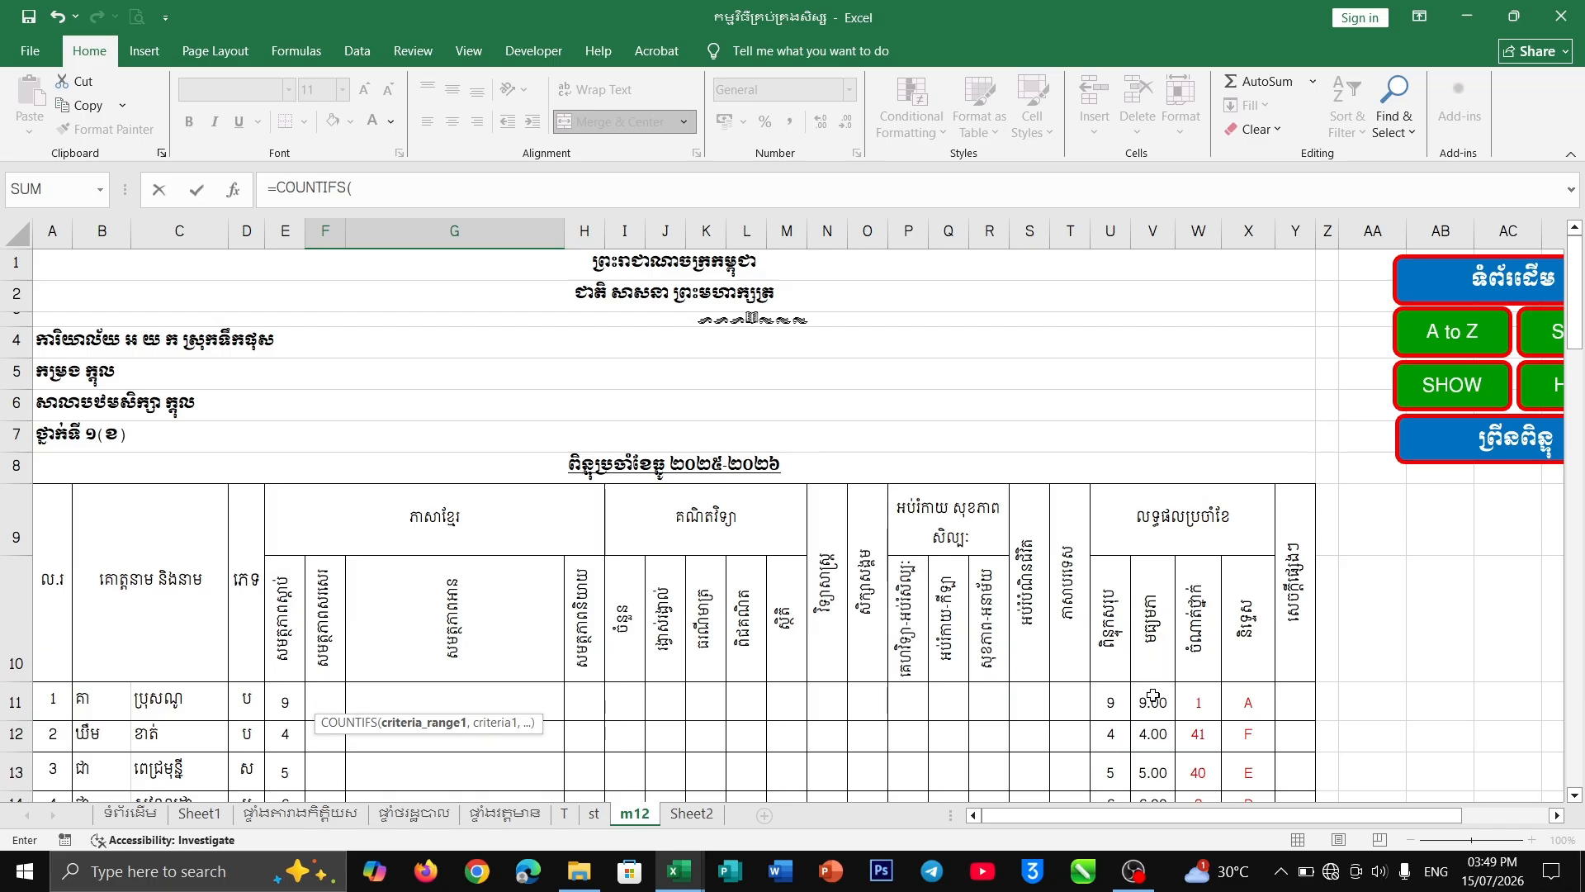
drag(1153, 701, 1140, 740)
scroll(467, 400, down, 4)
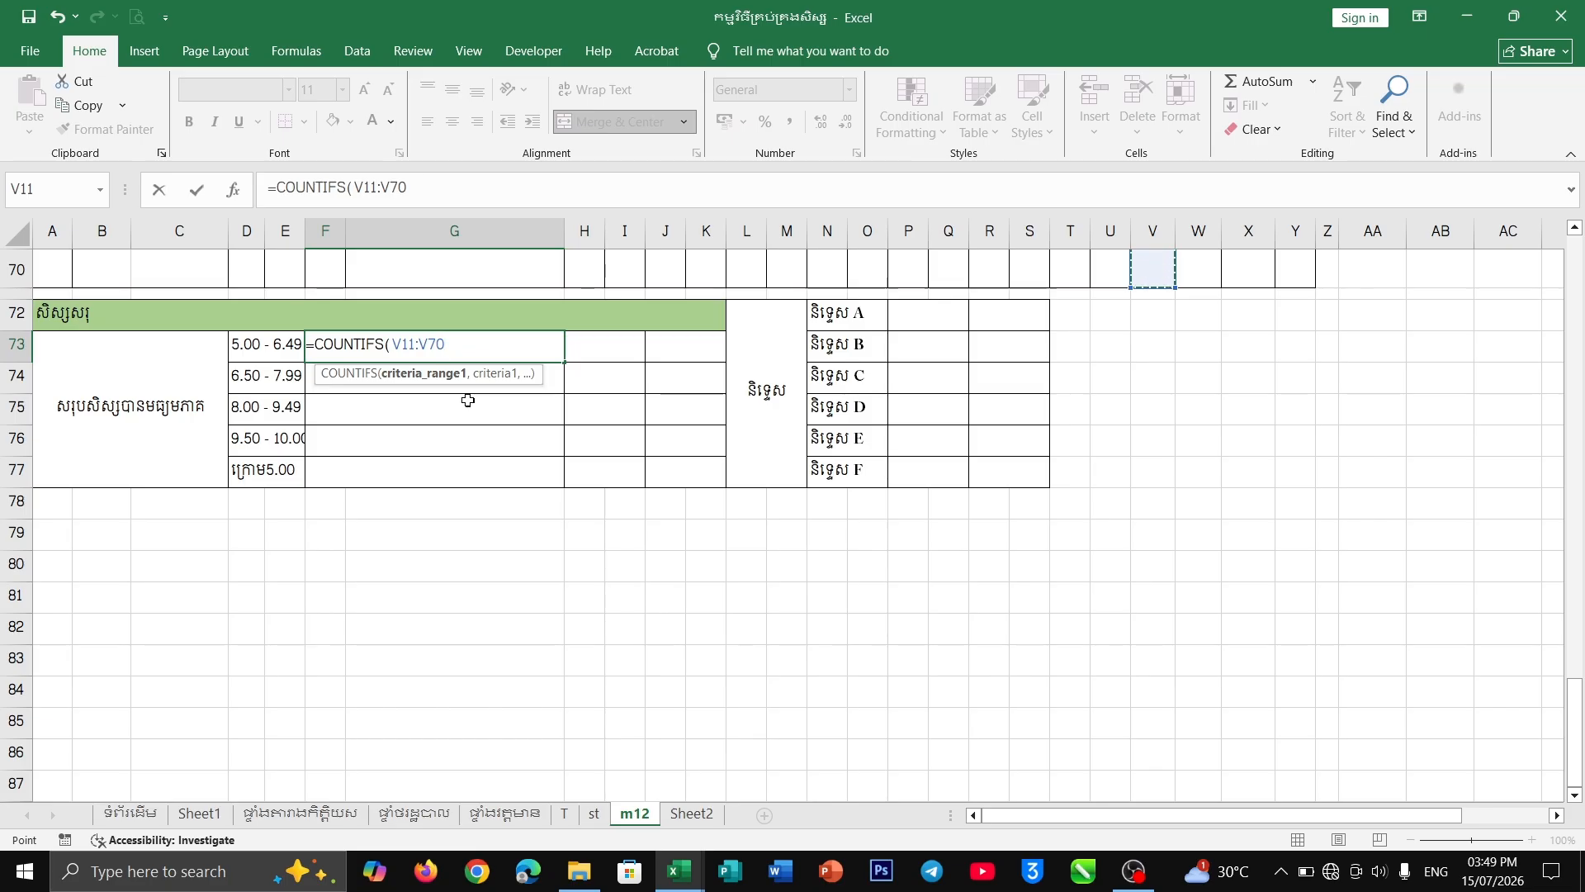
key(F4)
scroll(412, 326, down, 1)
scroll(412, 327, down, 3)
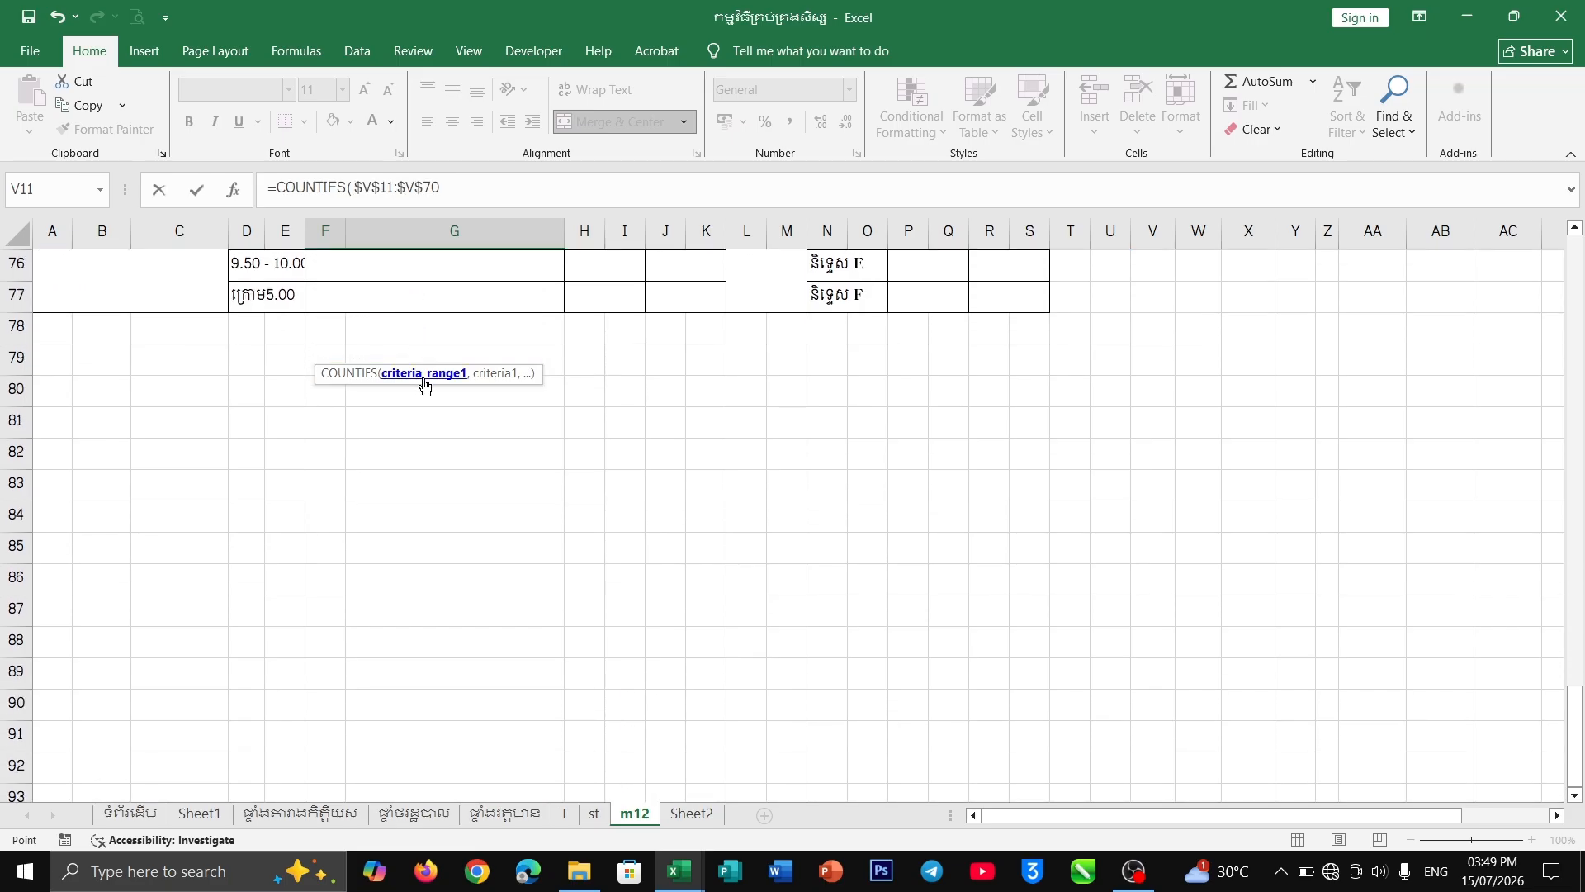
scroll(643, 336, up, 2)
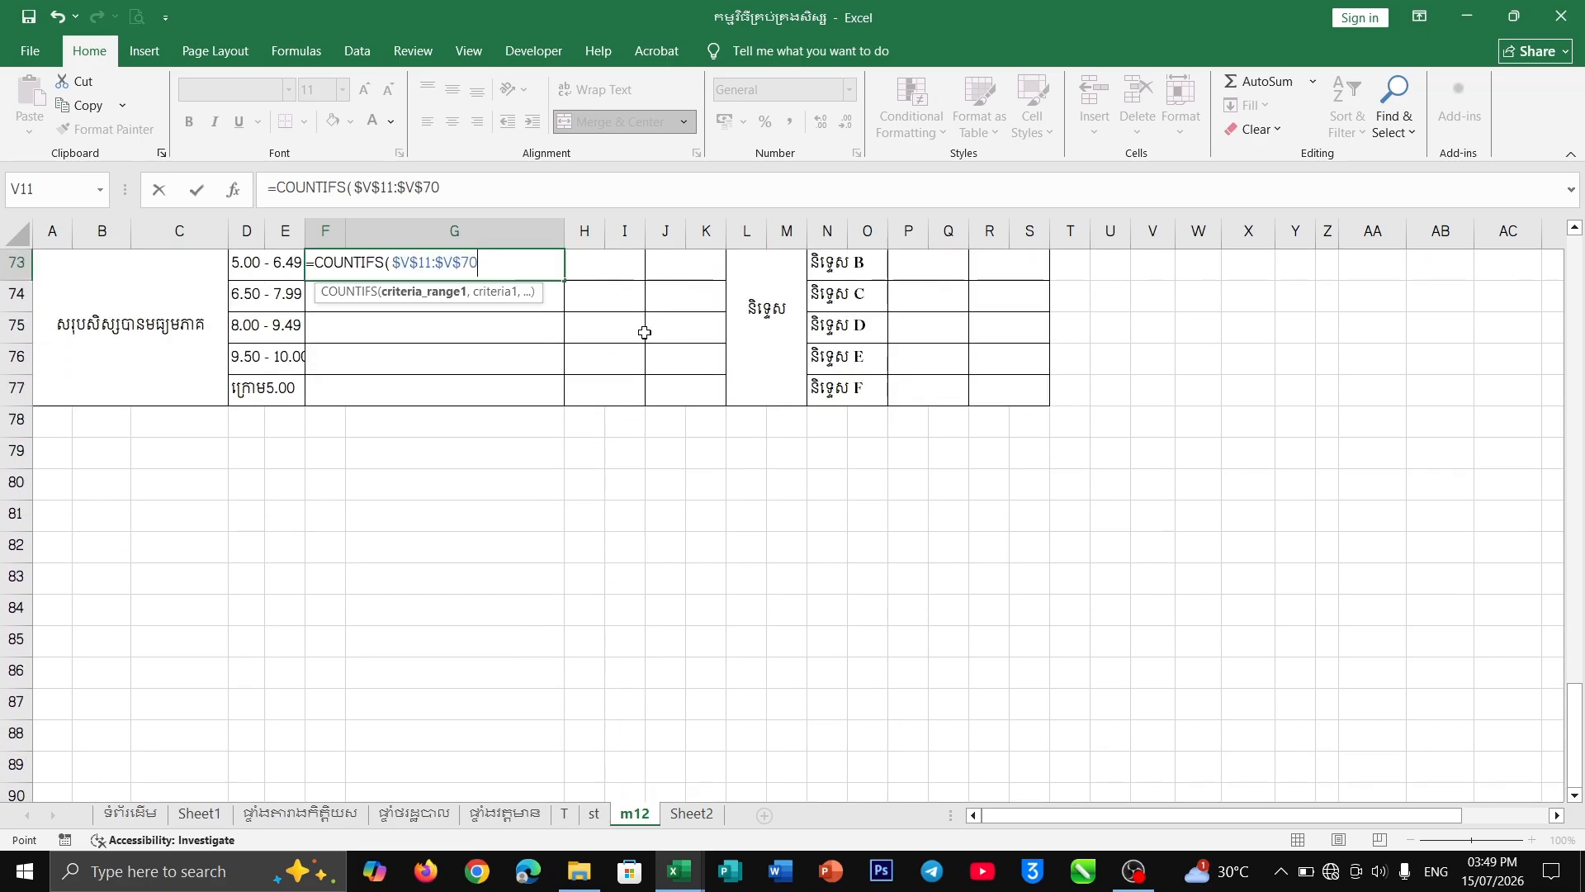
scroll(526, 366, up, 1)
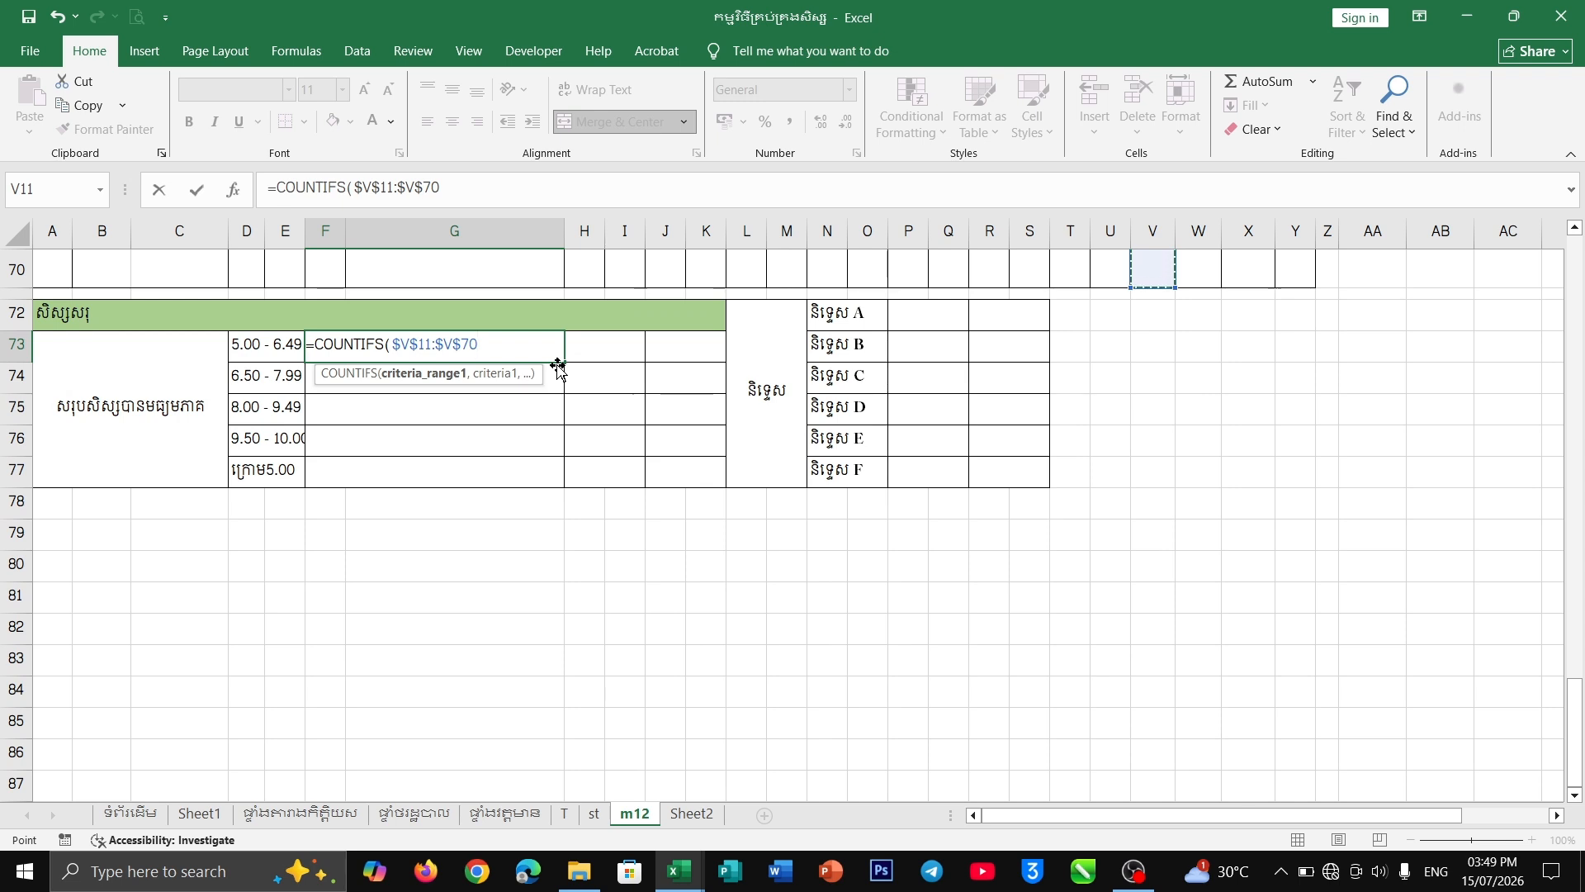
- Add ">=5" as the first criterion in the F73 formula and the absolute range $V$11:$V$70 as the second criteria range
text(,)
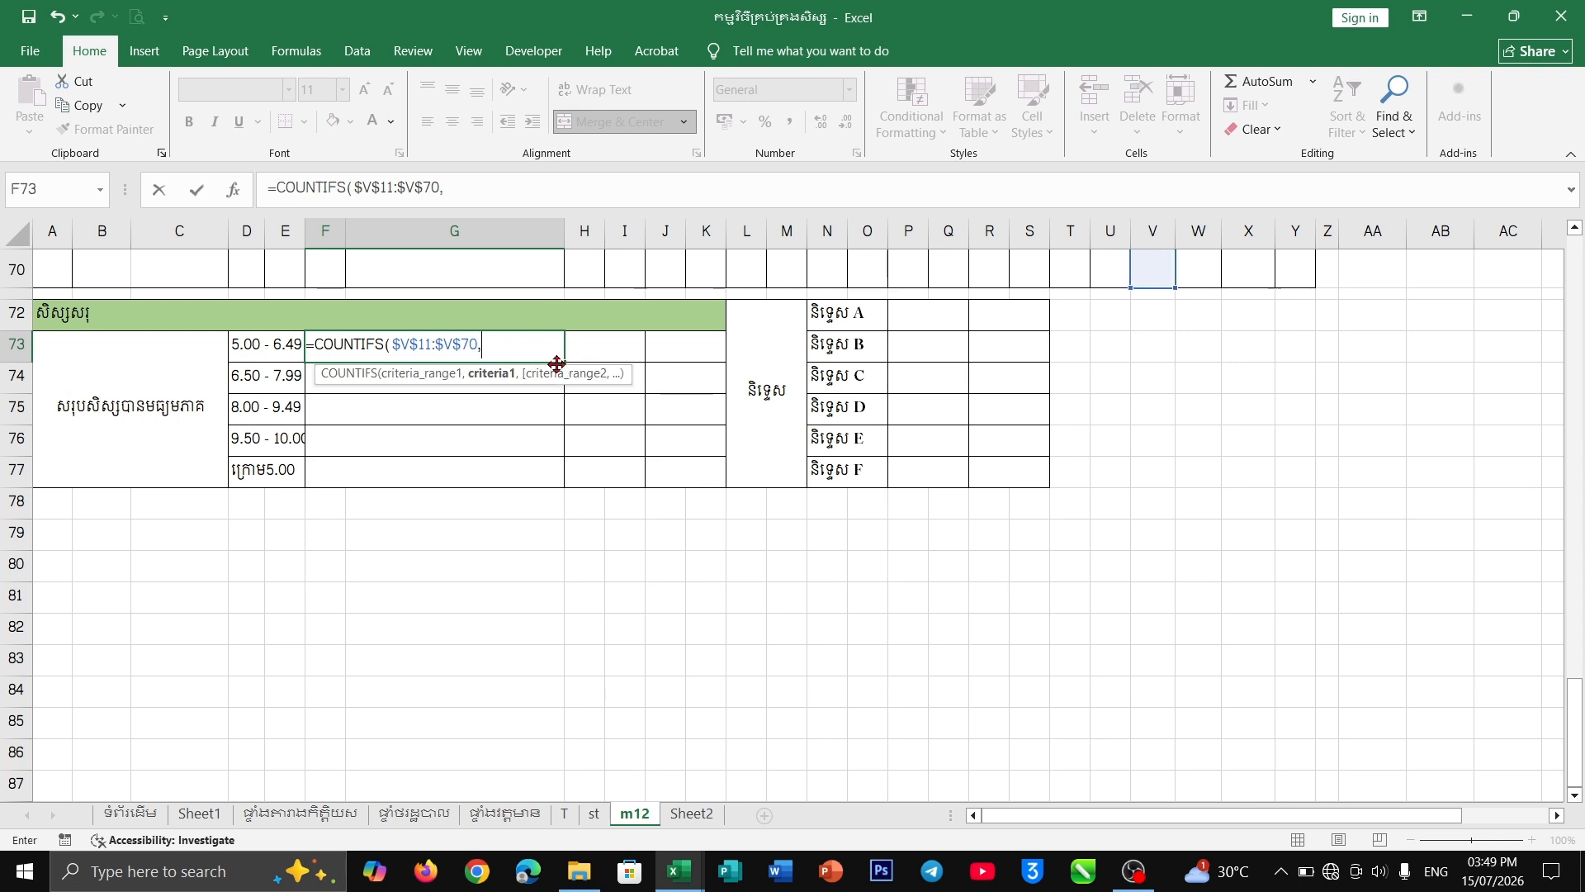
text("")
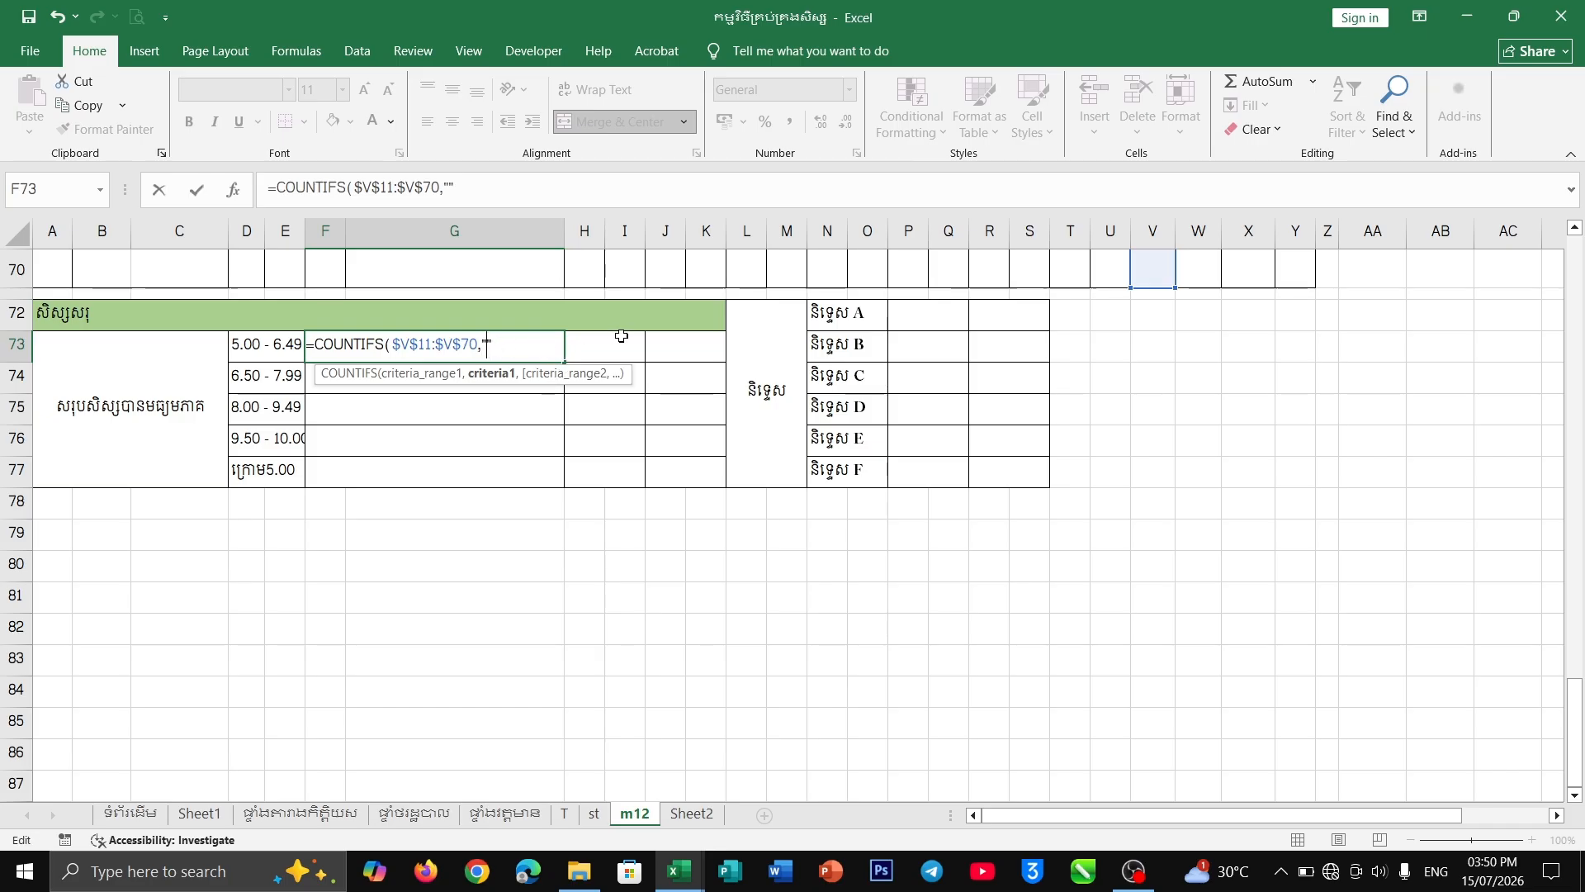
text(>=5)
click(519, 180)
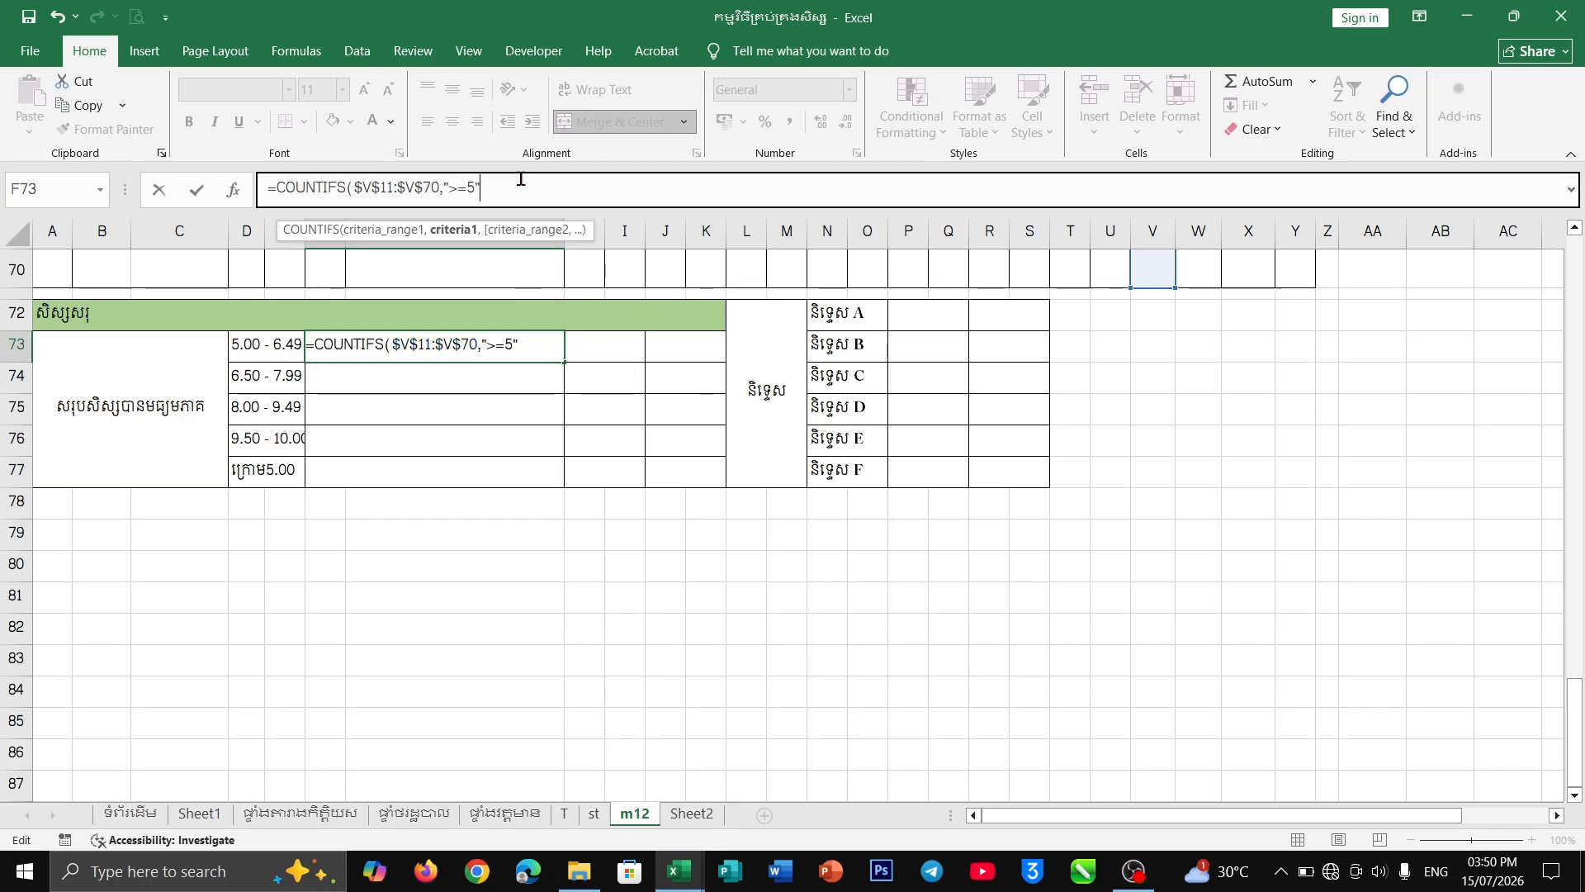
text(,)
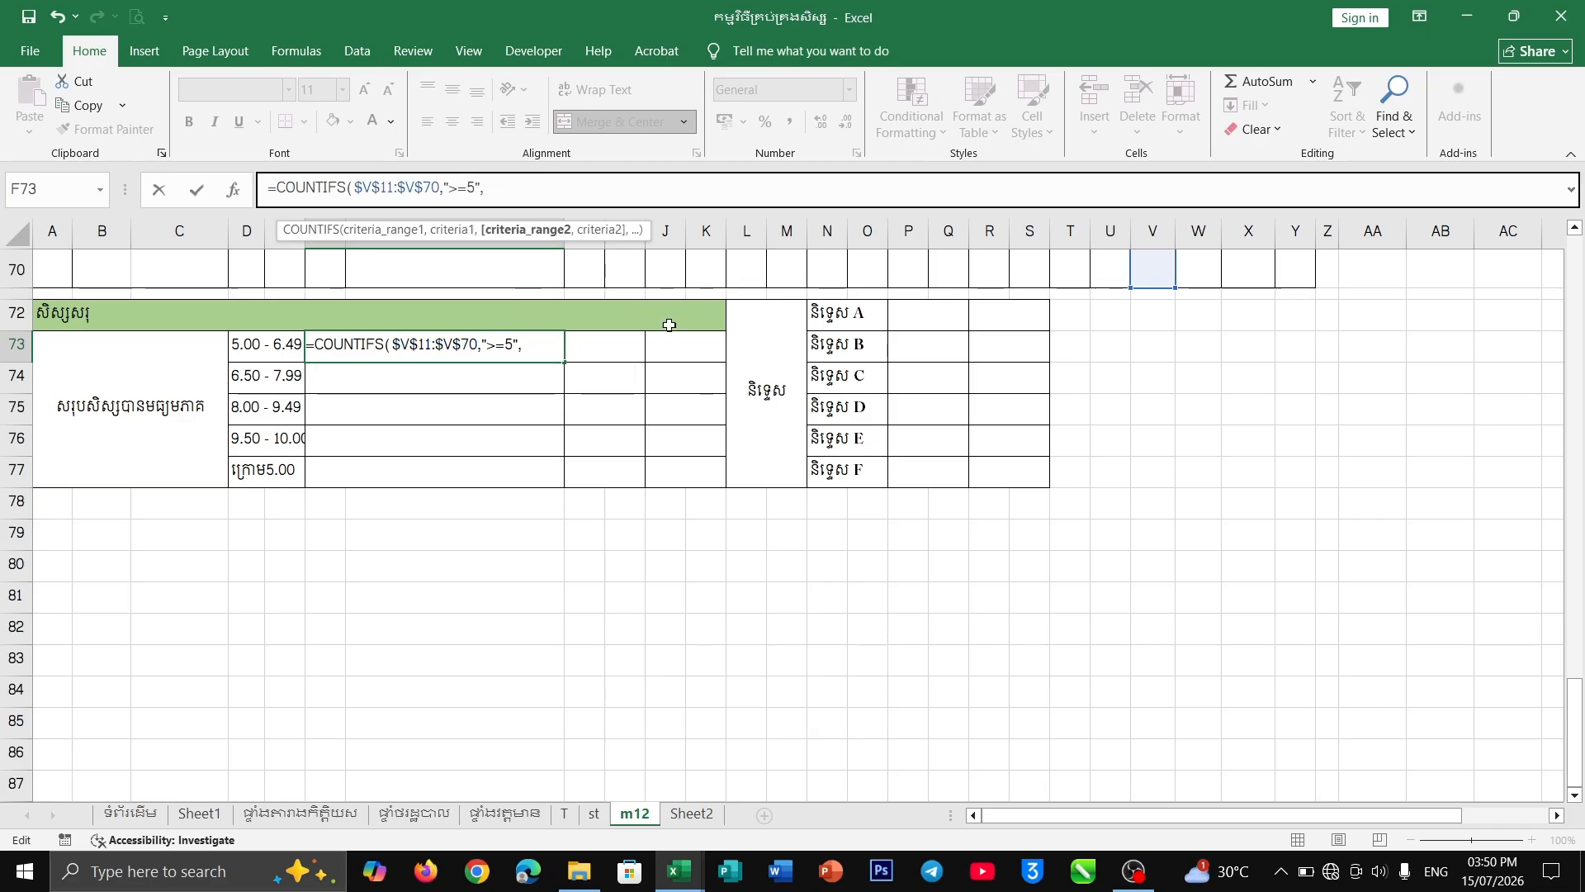
drag(1150, 272, 1136, 732)
key(F4)
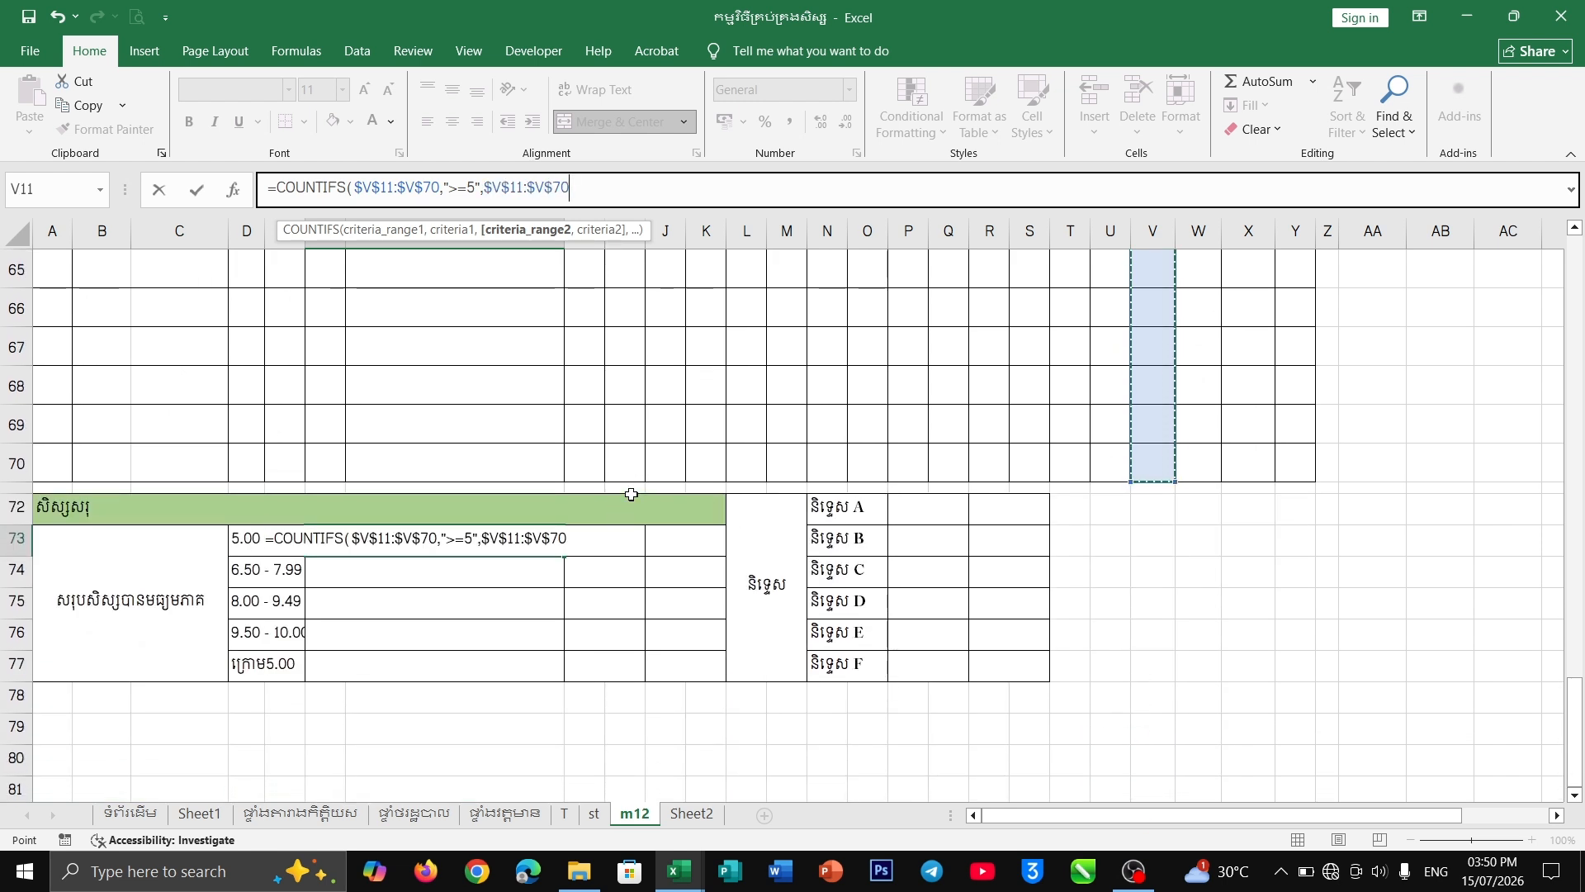
- Complete the F73 COUNTIFS formula with "<=6.49" as the second criterion
text(,"")
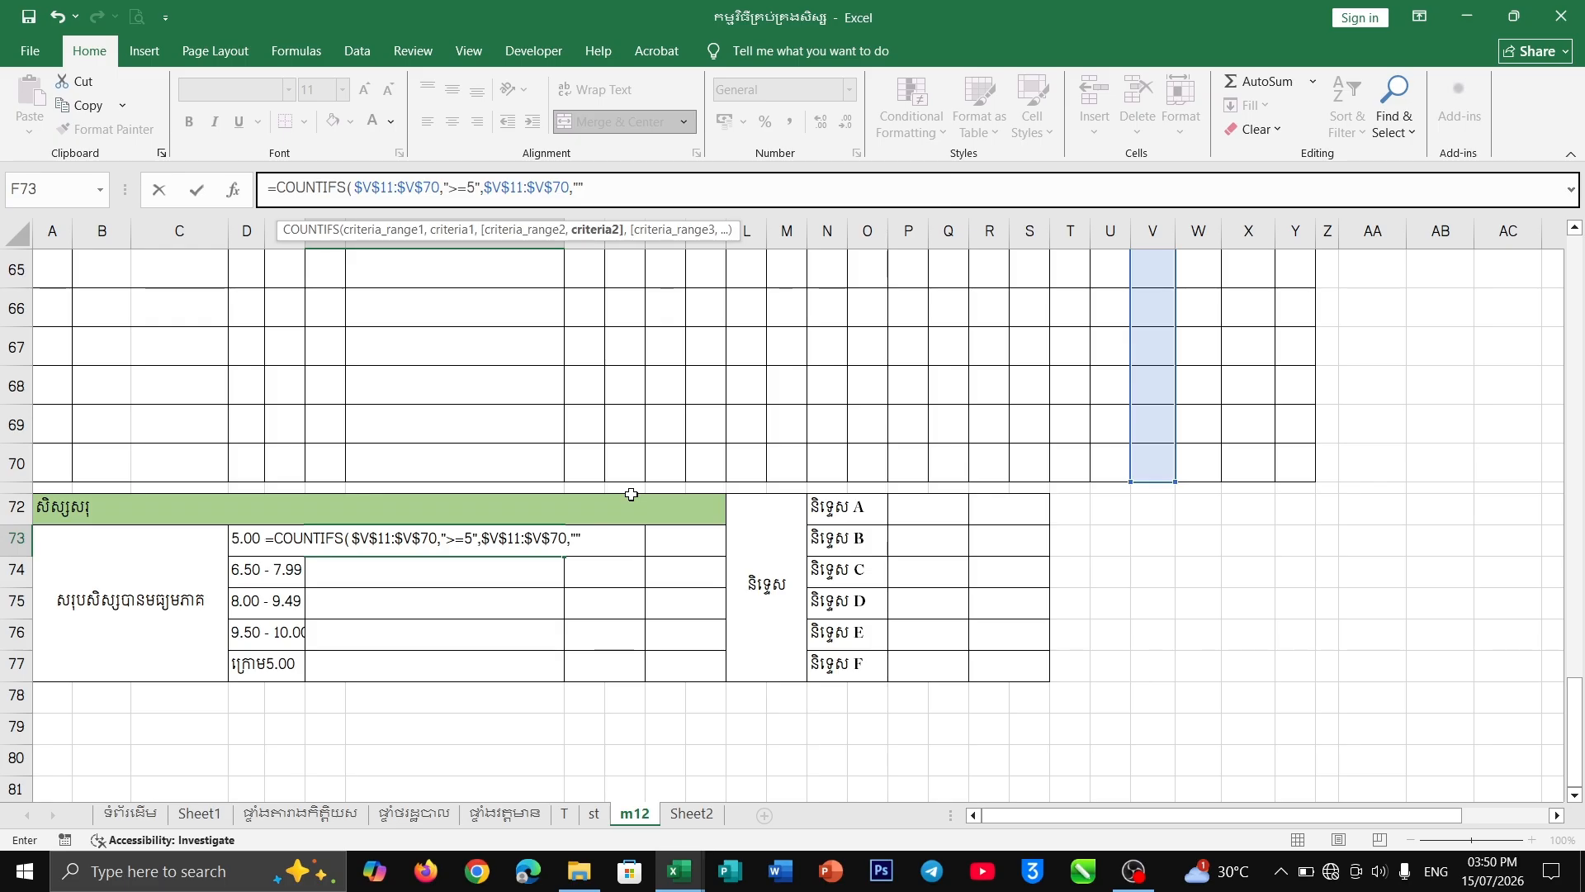
click(577, 536)
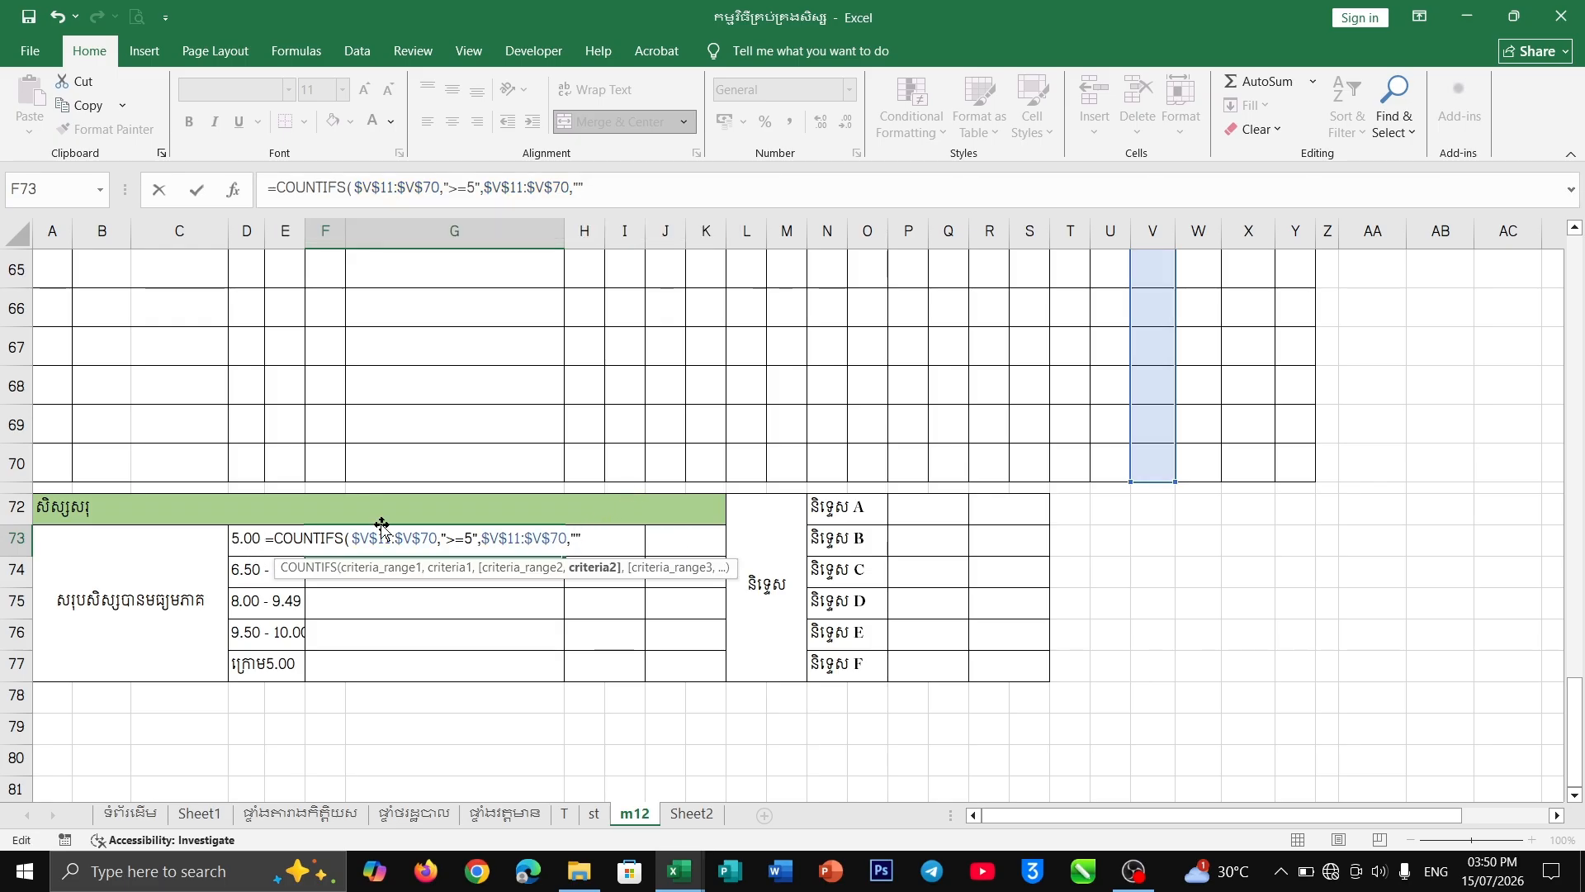
text(6)
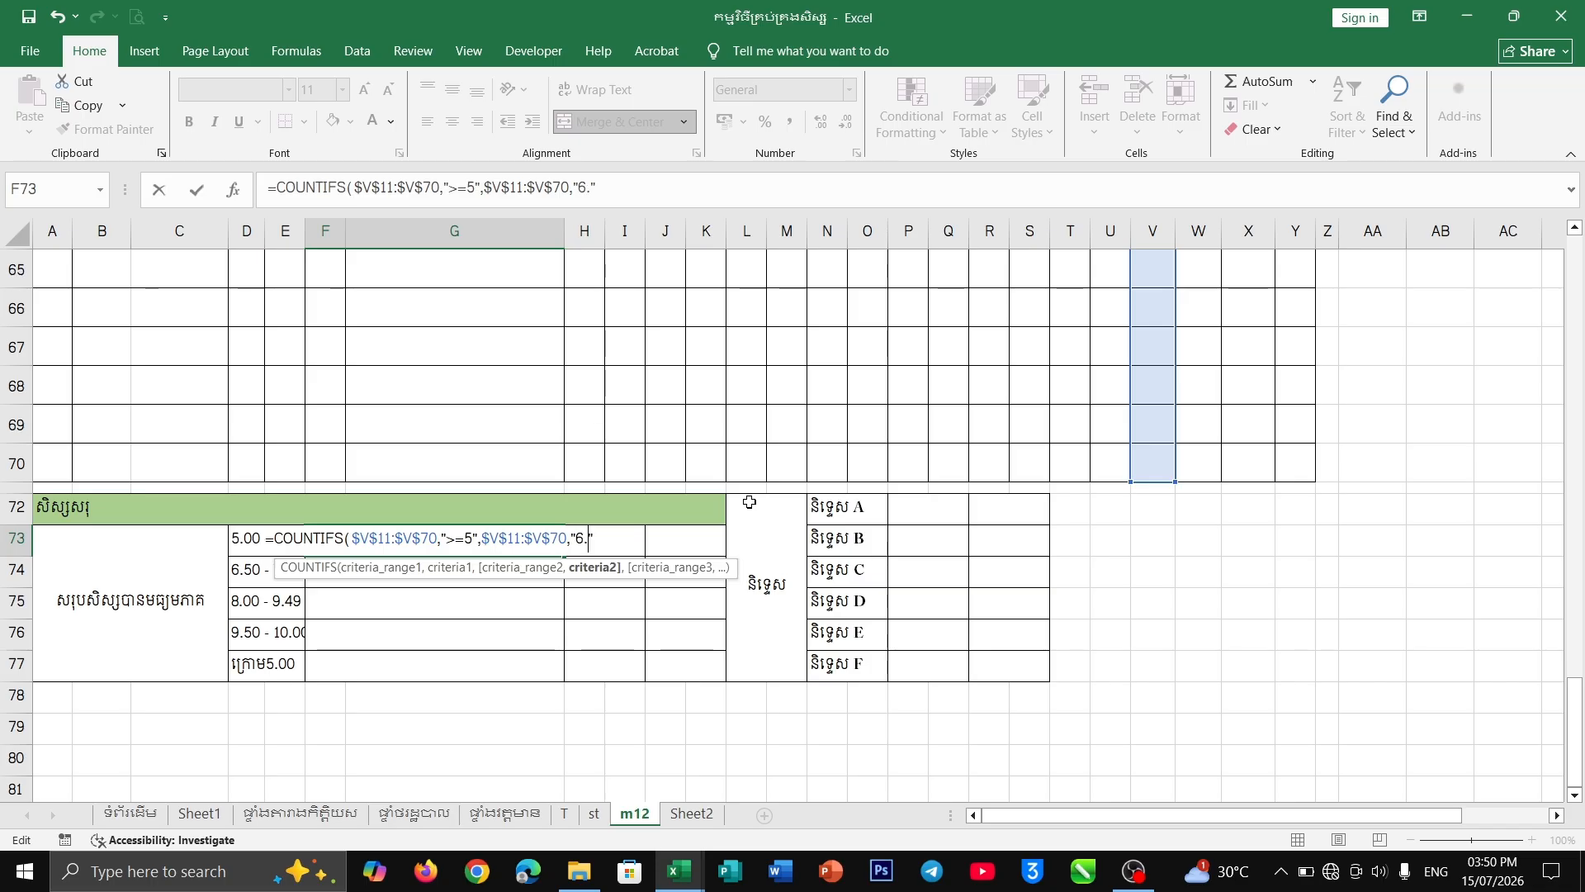
text(.49)
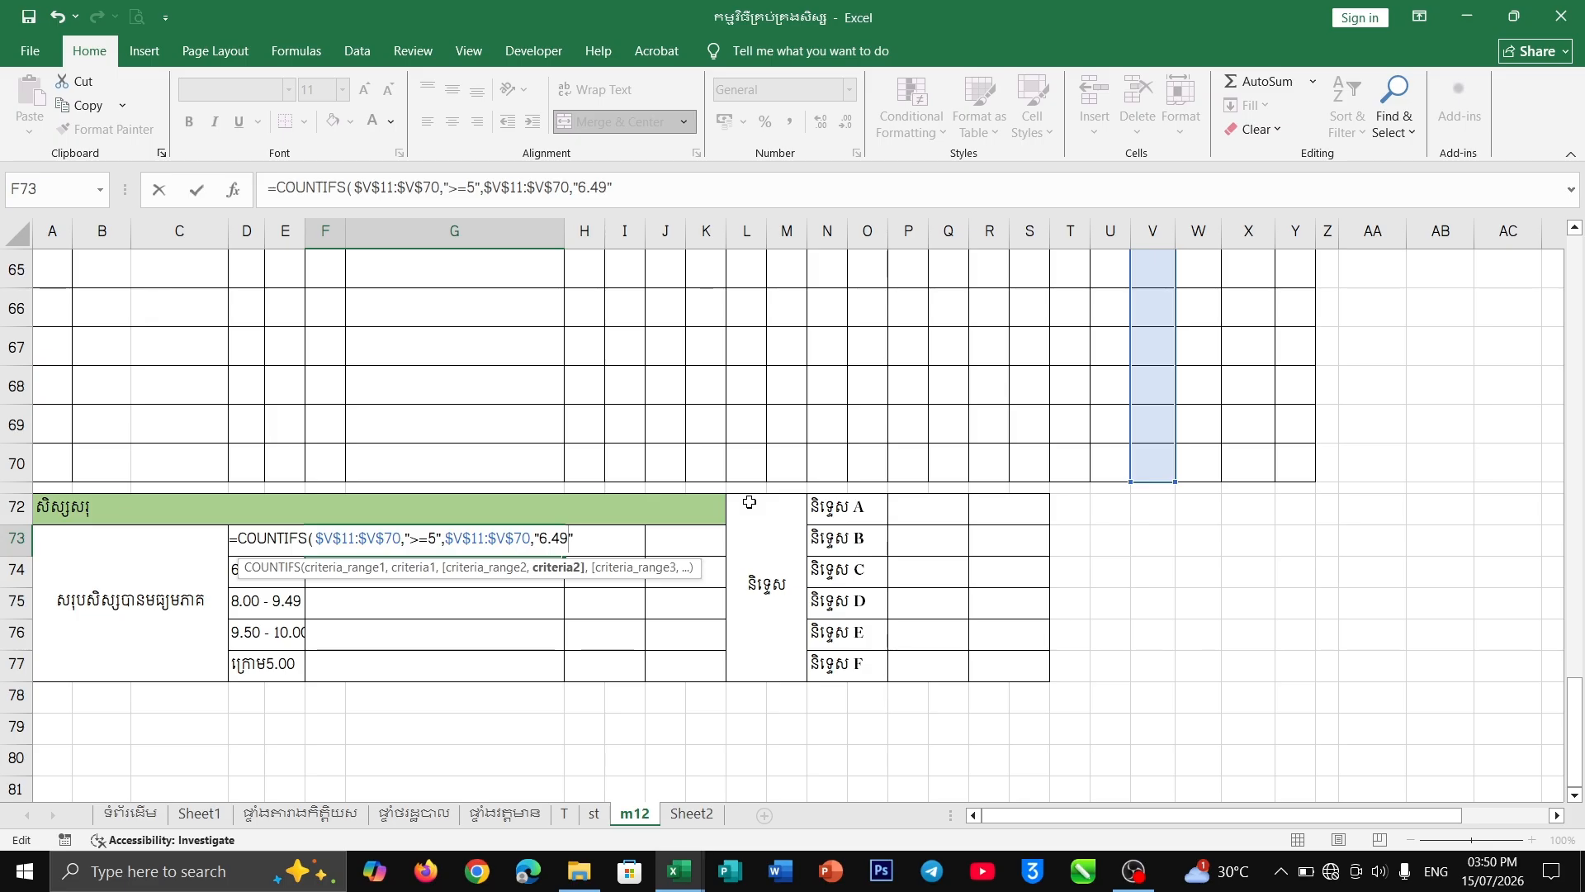
click(540, 539)
text(<=)
click(692, 175)
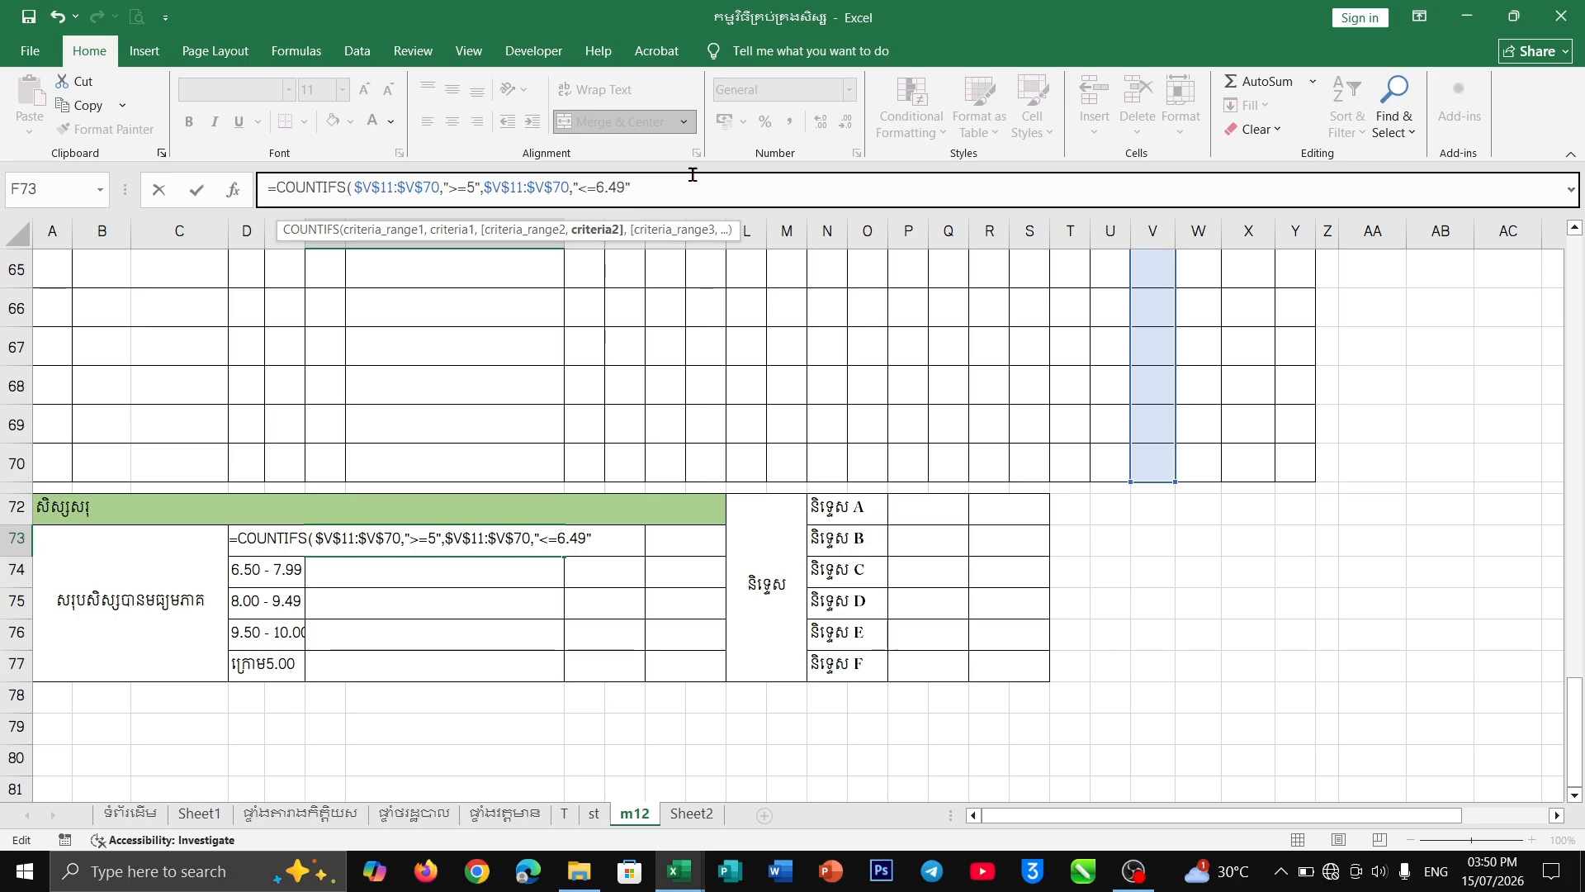
text())
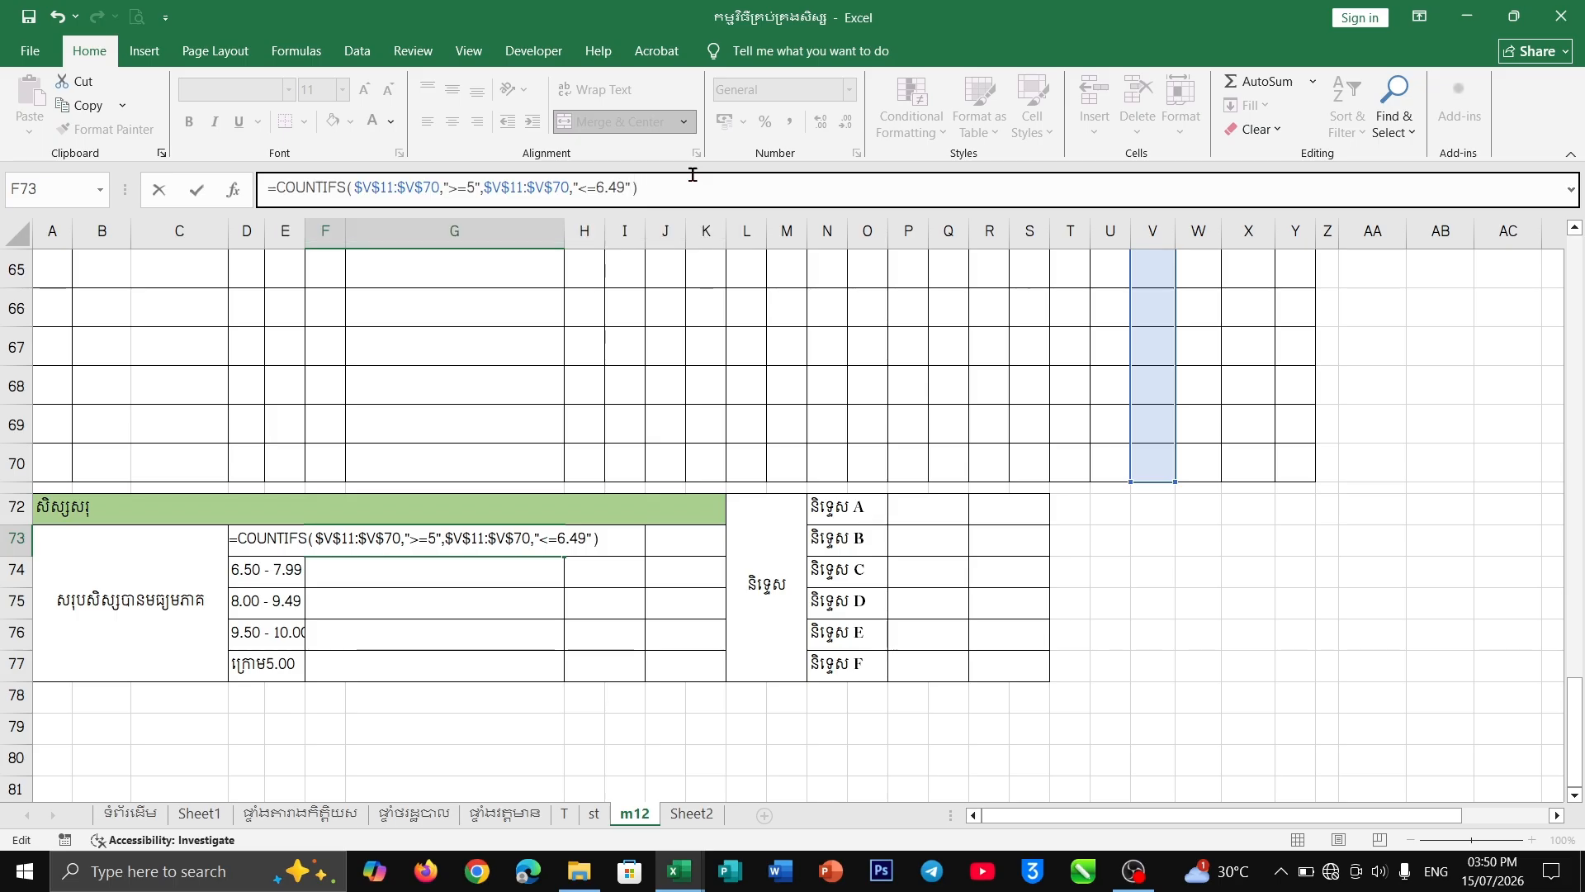
key(Return)
- Check the F73 count against the averages in column V and consult the scm12 summary table in the WBS 2025-2026N workbook
click(498, 537)
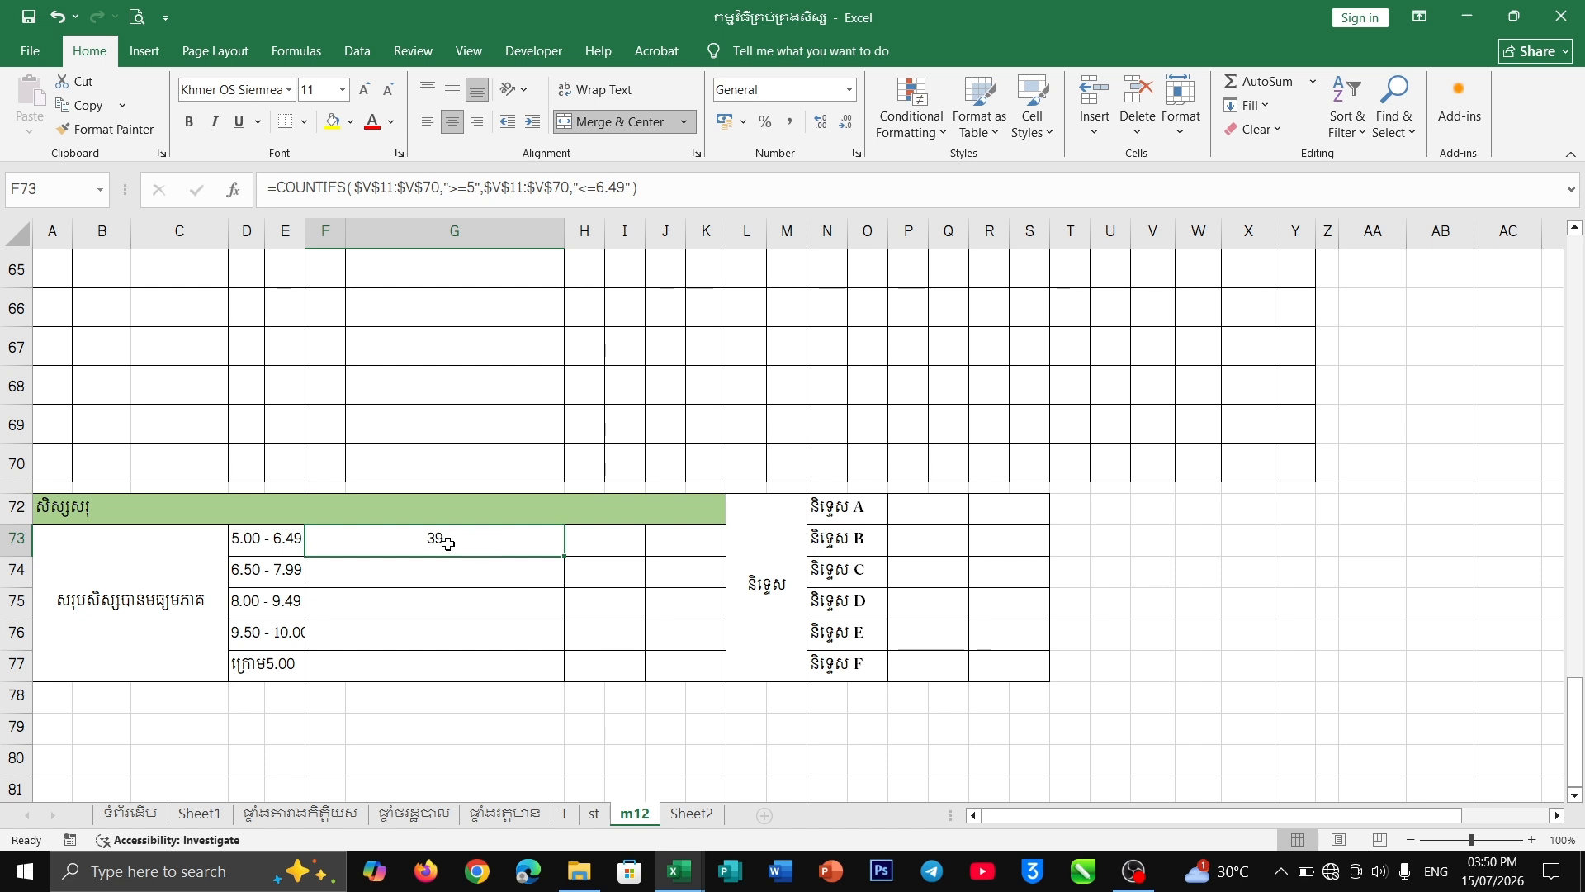
scroll(1176, 347, up, 13)
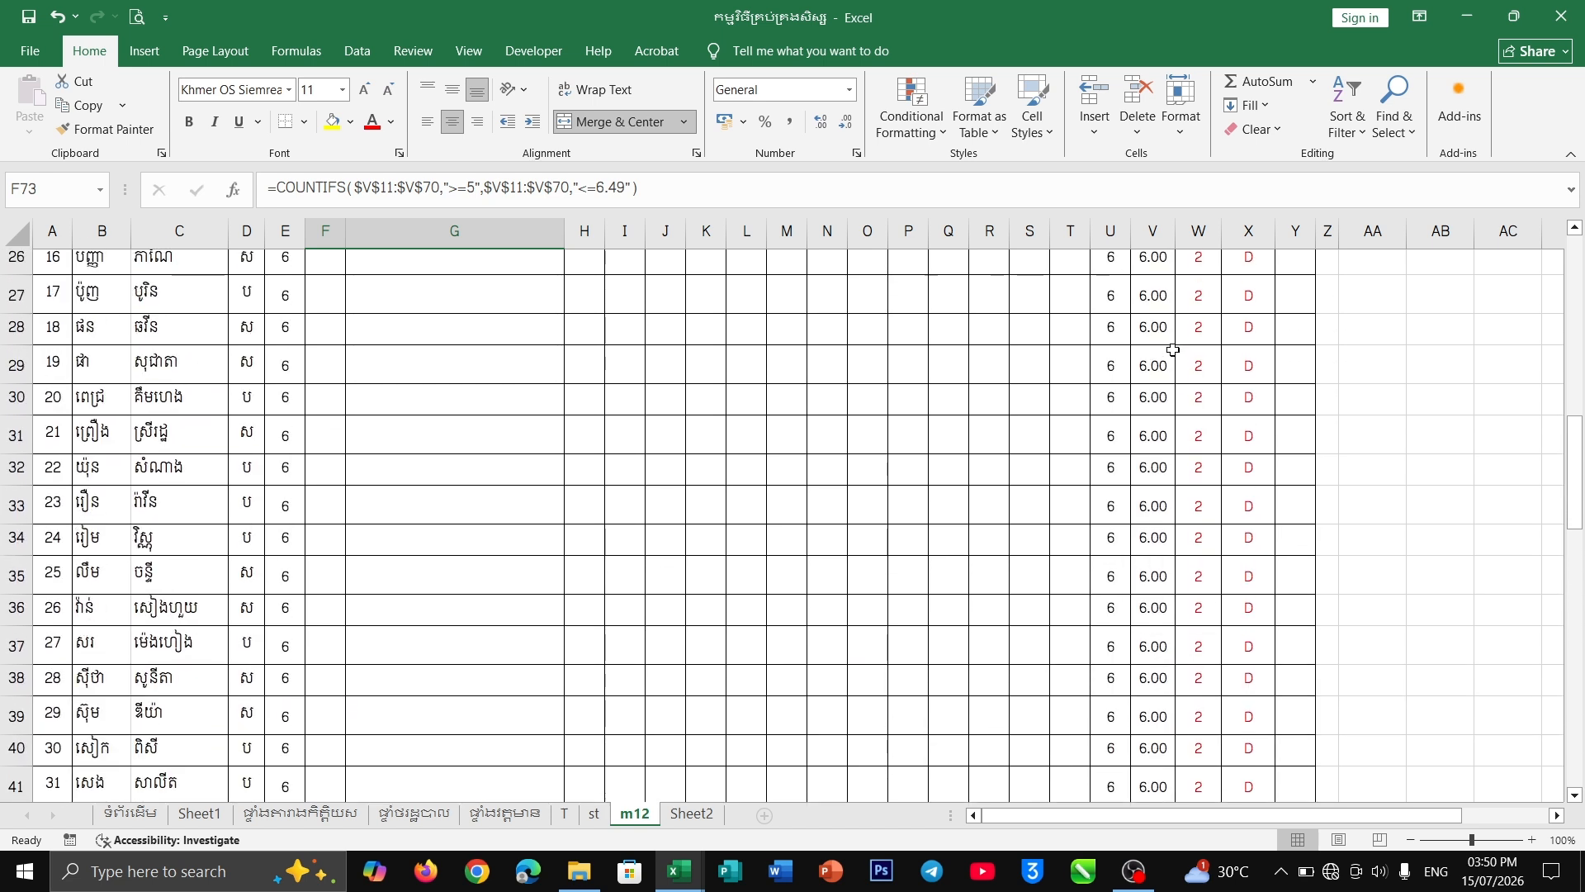
scroll(1106, 361, down, 6)
scroll(1106, 361, down, 8)
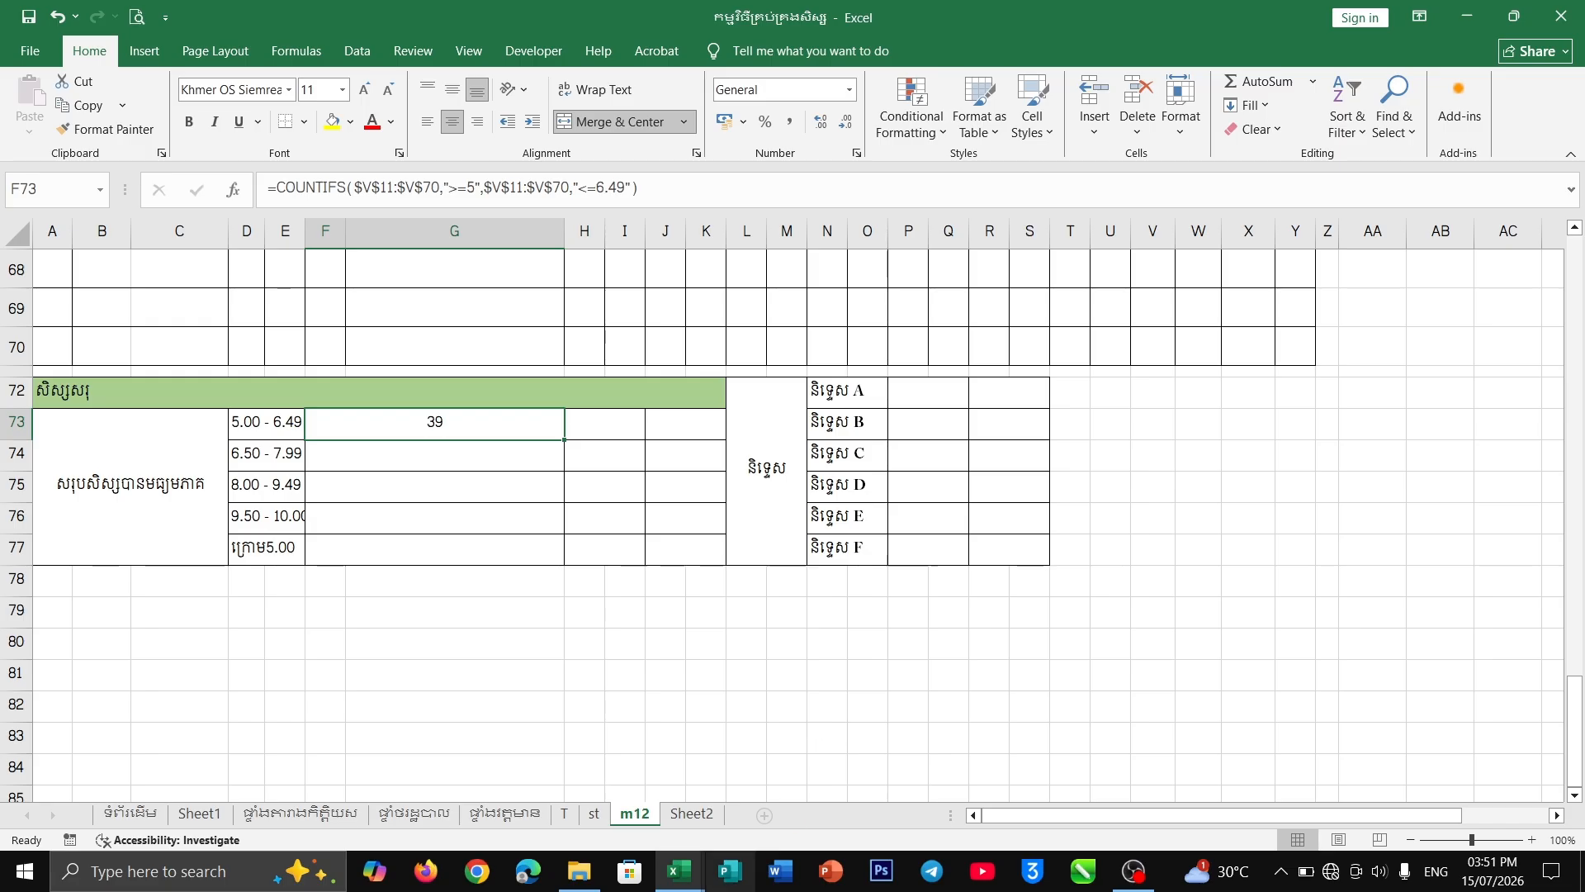
click(679, 871)
click(568, 784)
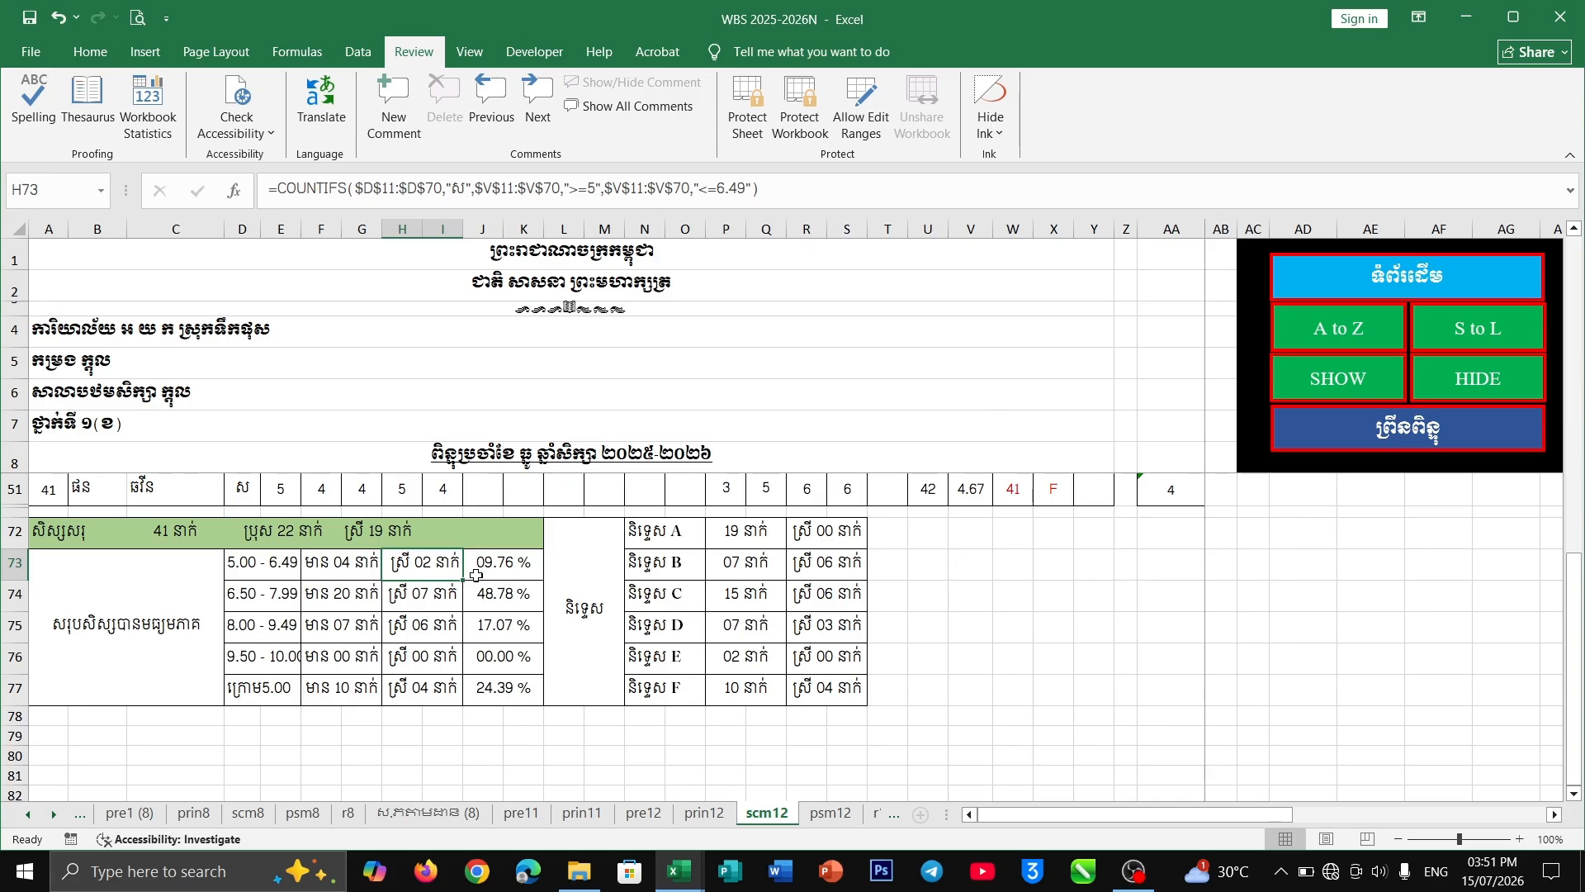
mouse_move(679, 871)
click(818, 781)
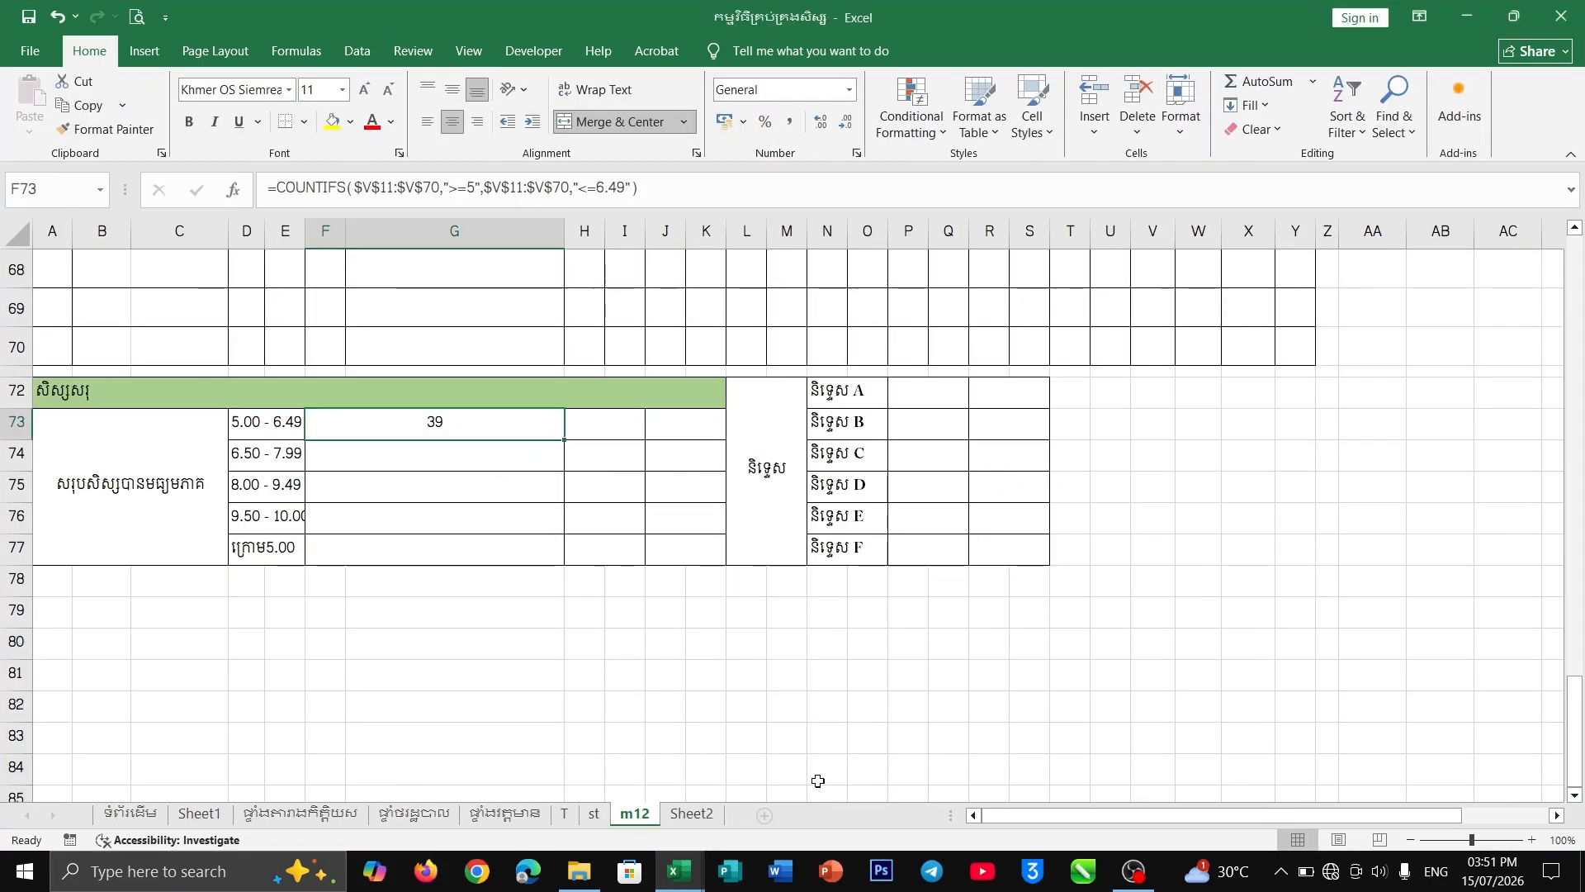
- Give F73 the custom number format មាន 00 នាក់ and copy the cell down through row 77
click(856, 155)
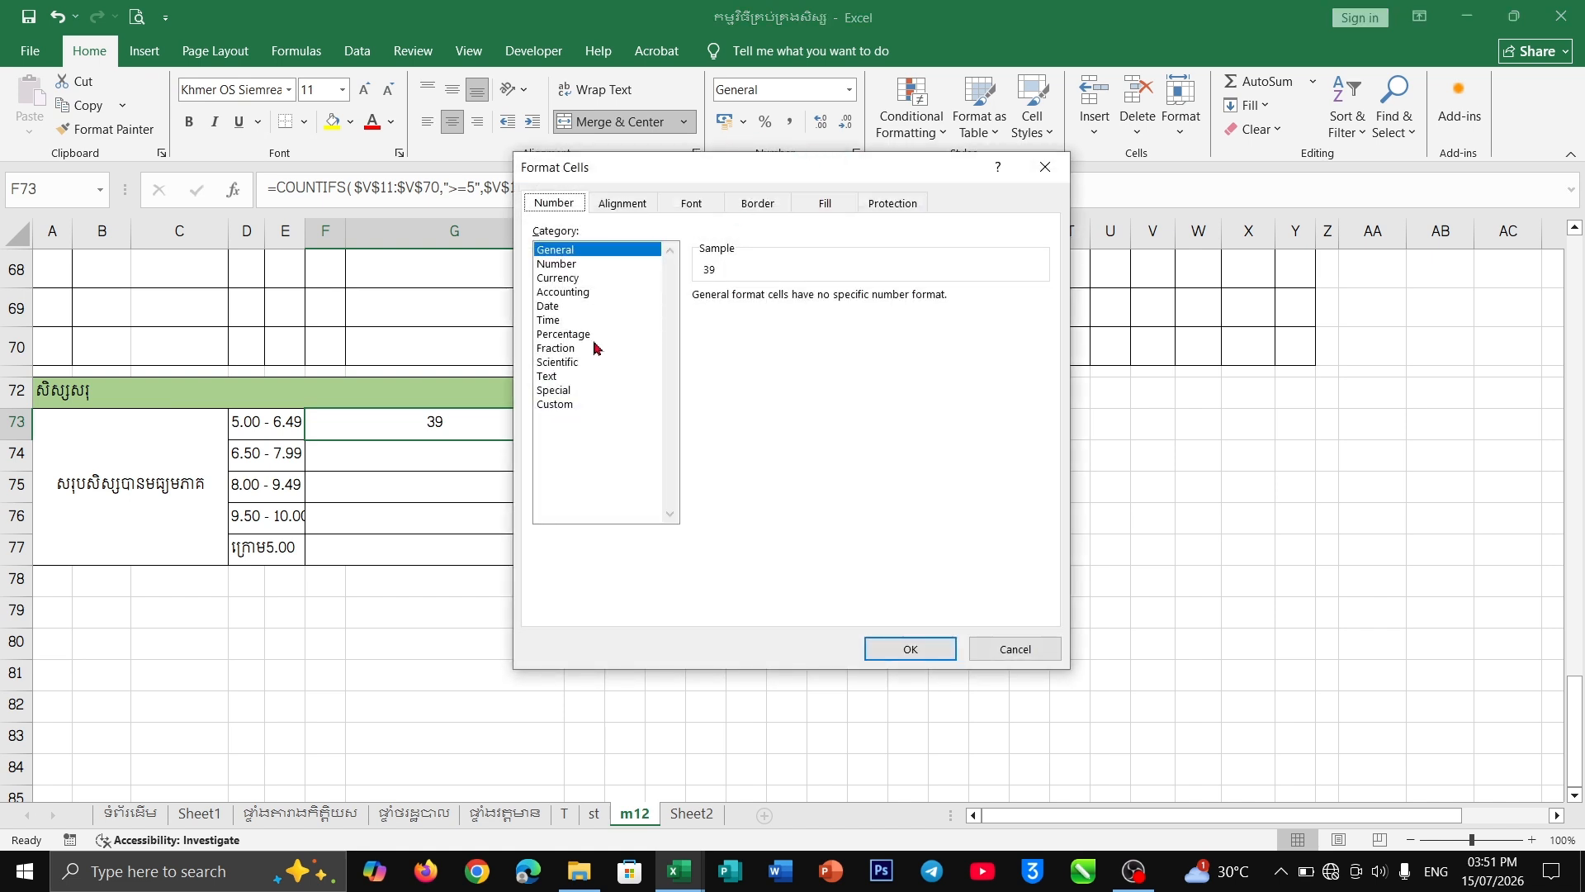
click(566, 406)
drag(771, 318, 695, 315)
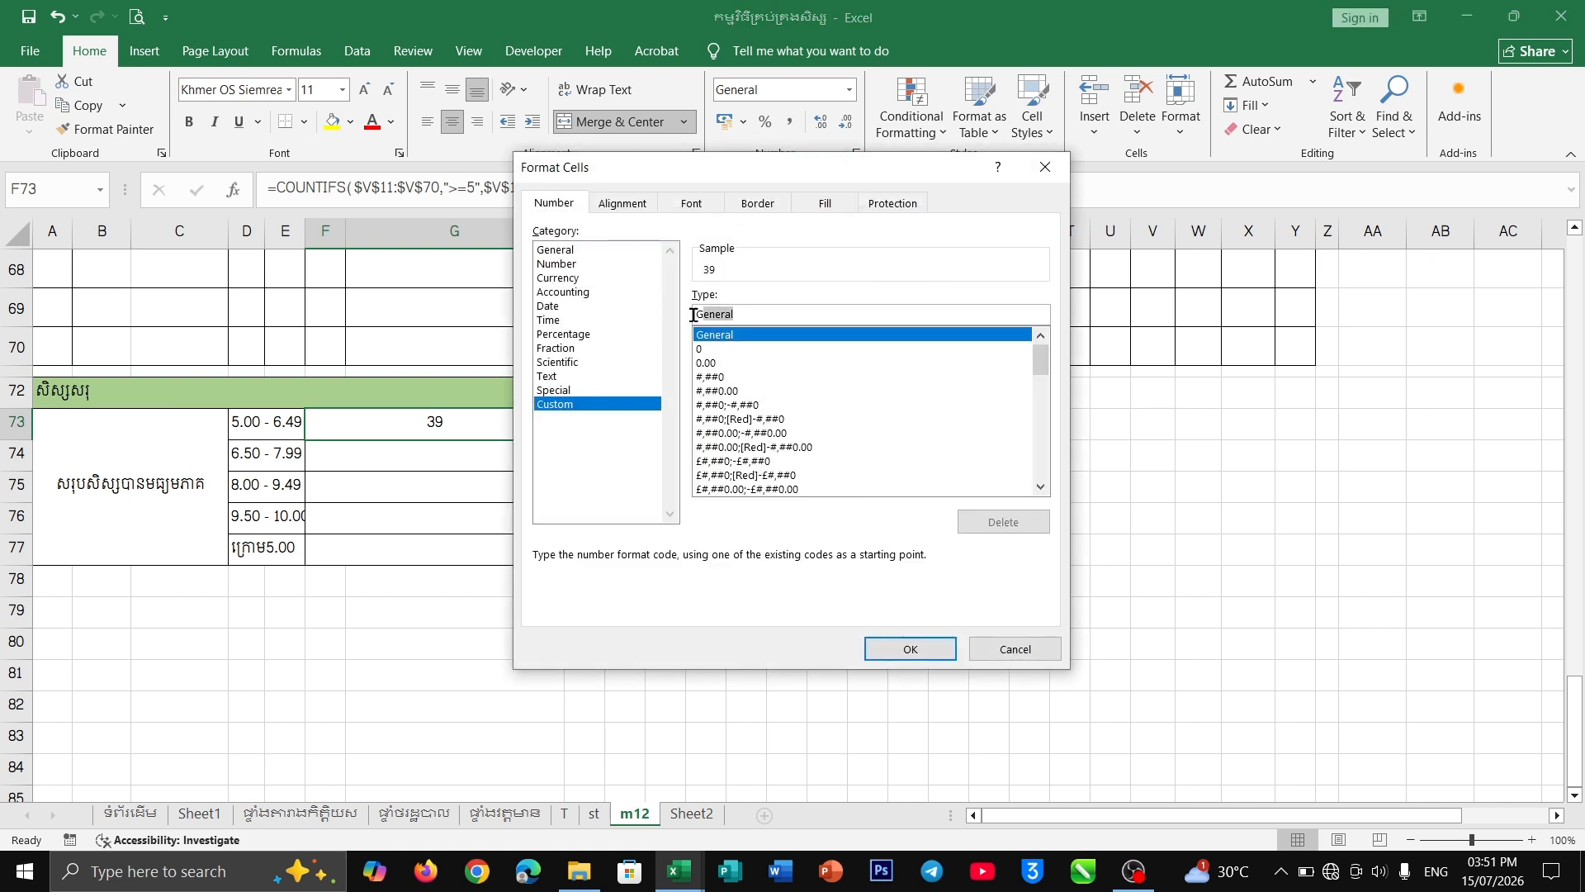
text(man)
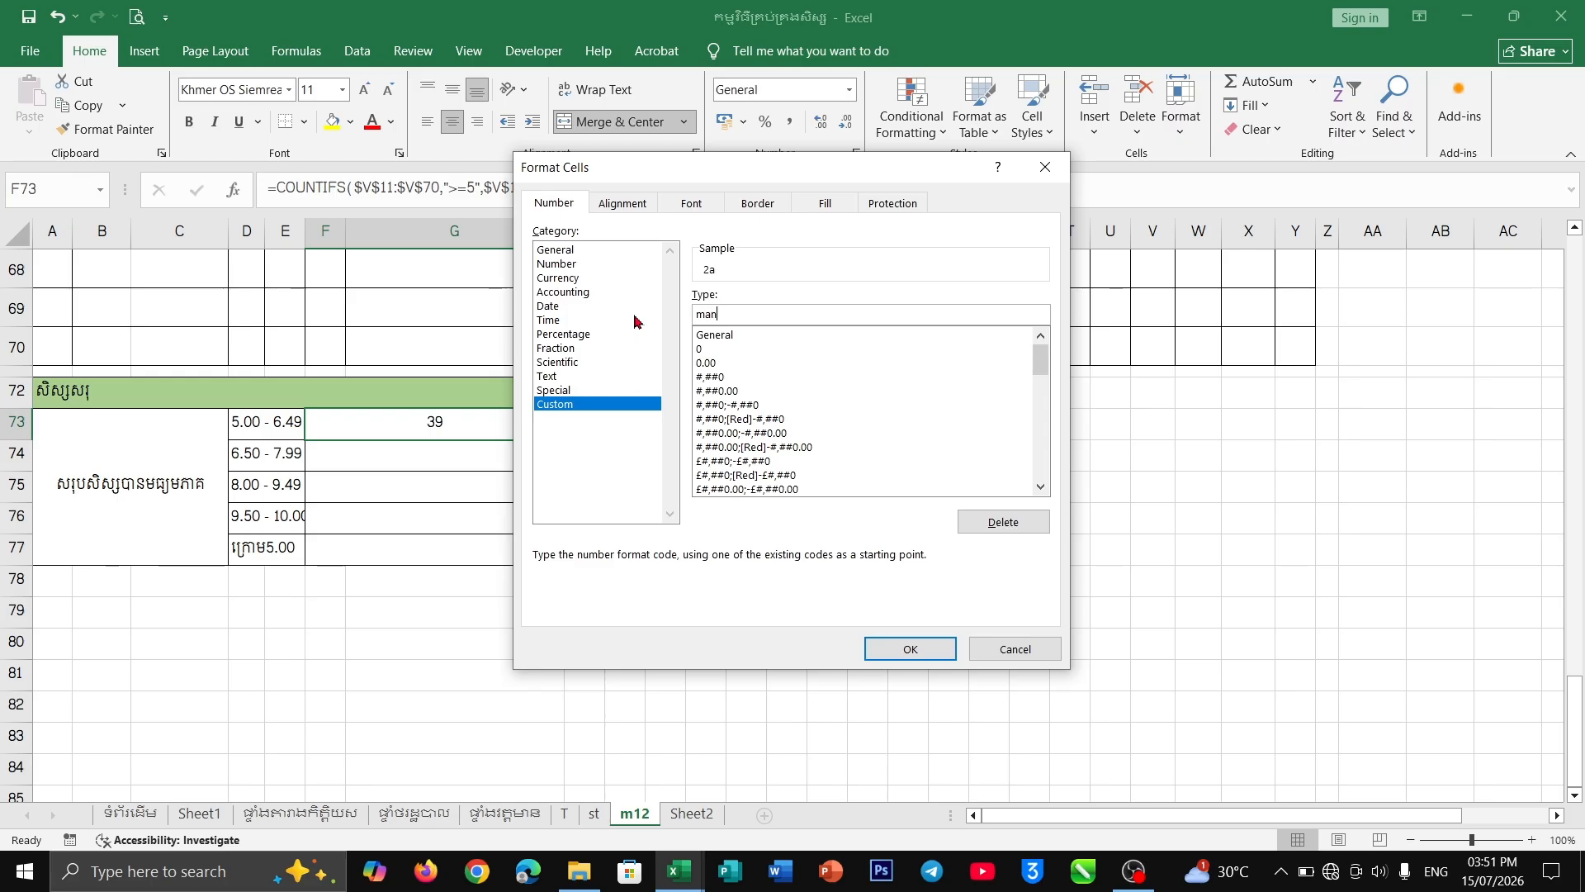
key(BackSpace)
key(BackSpace)
key(alt+shift)
text(មាន 00 នាក់)
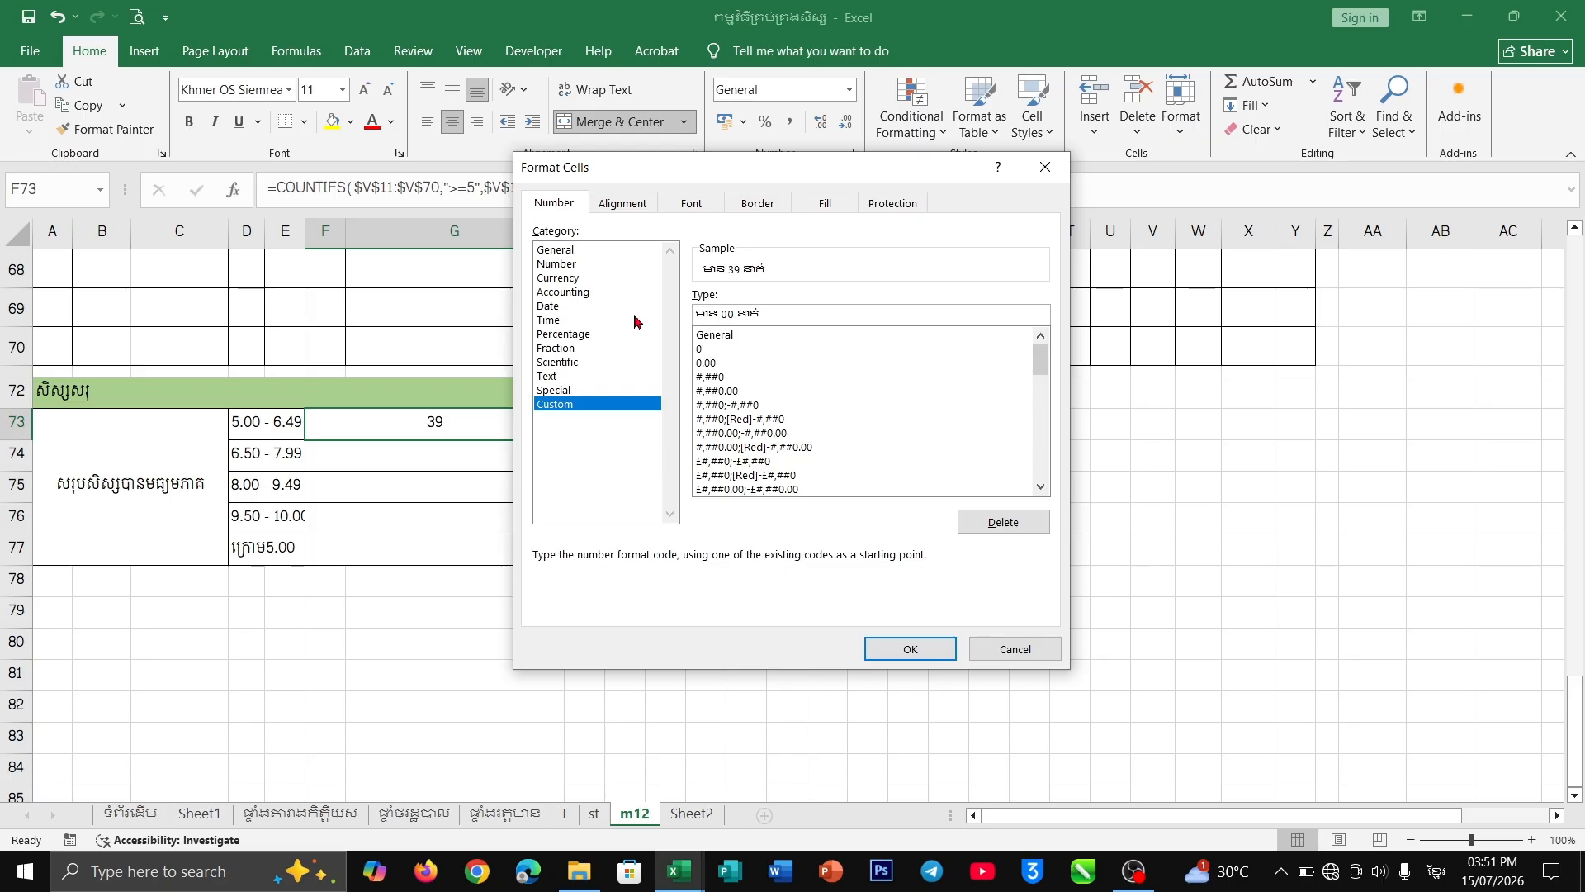
key(Return)
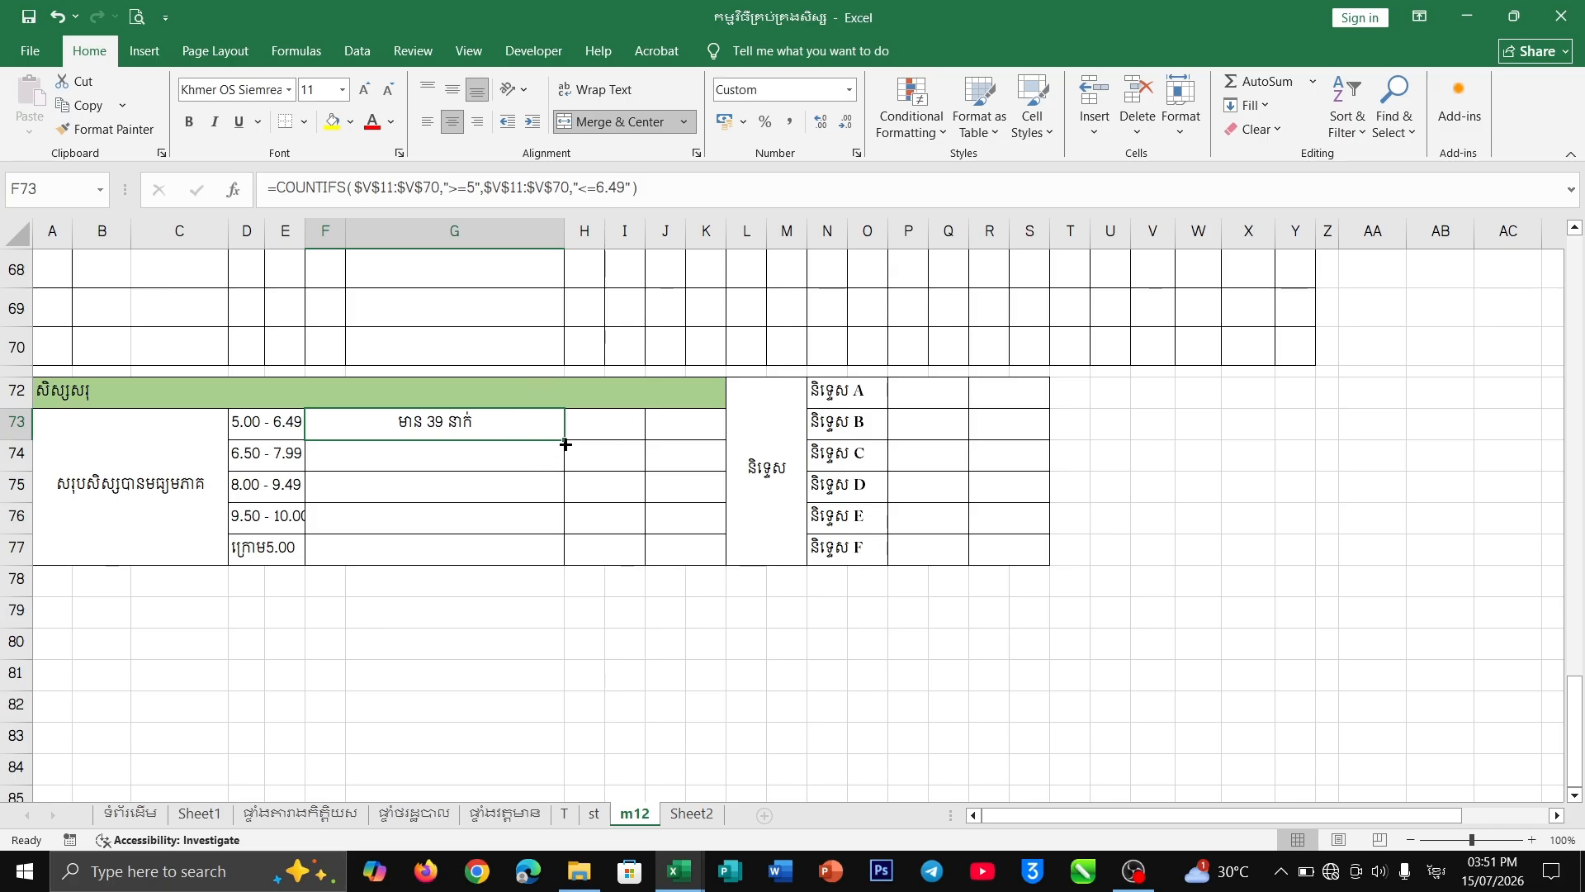
drag(563, 443, 570, 554)
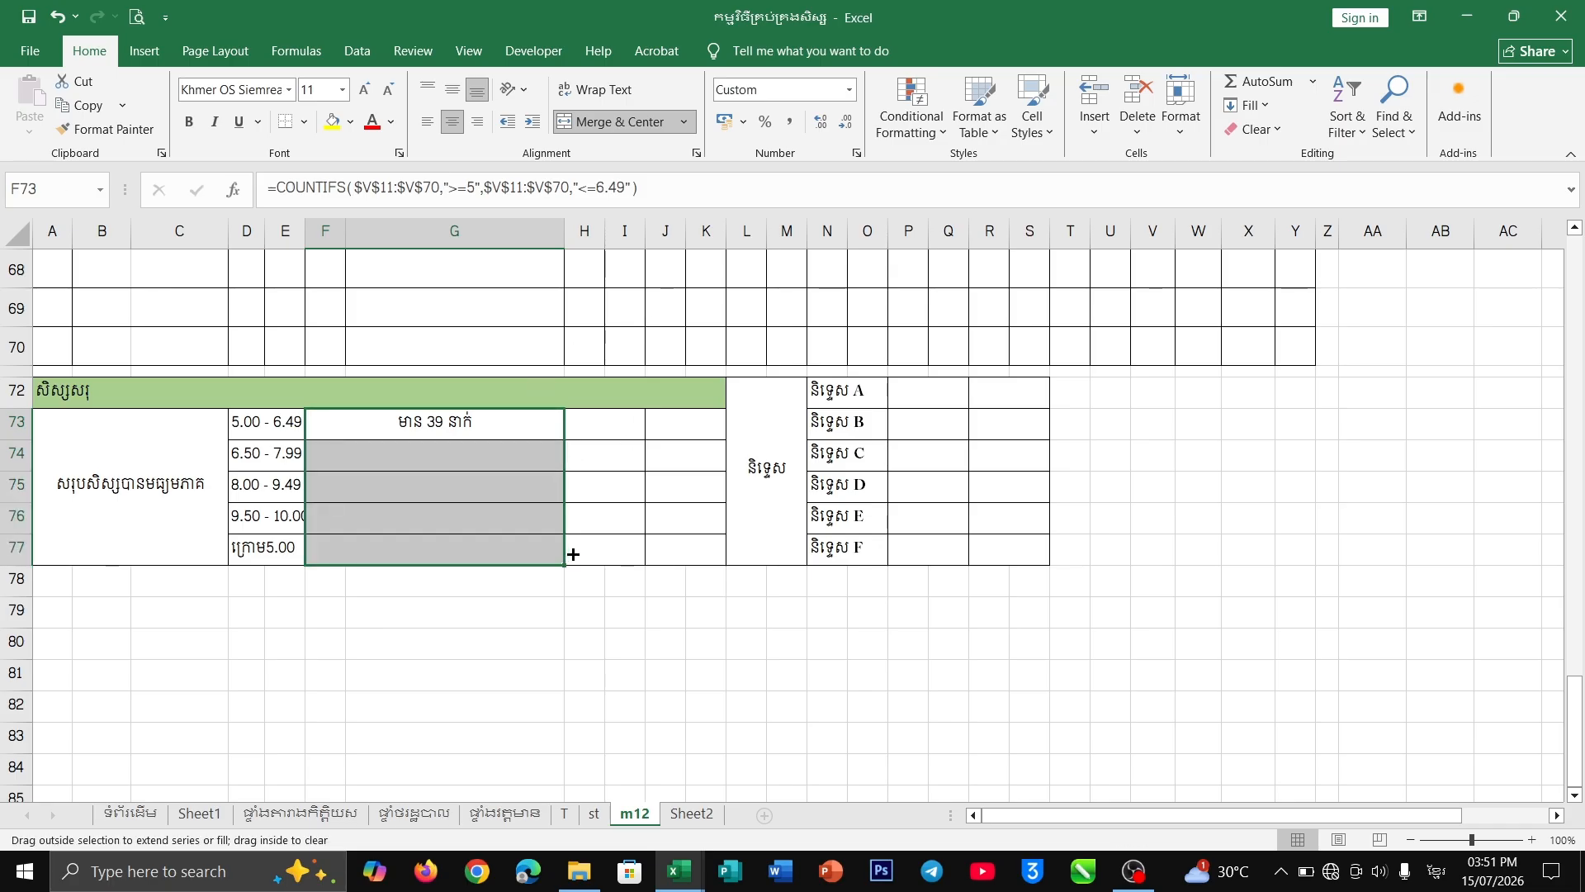
- Set the lower limit in the F74 formula for the 6.50 - 7.99 range to ">=6.50", using English keyboard input
click(472, 455)
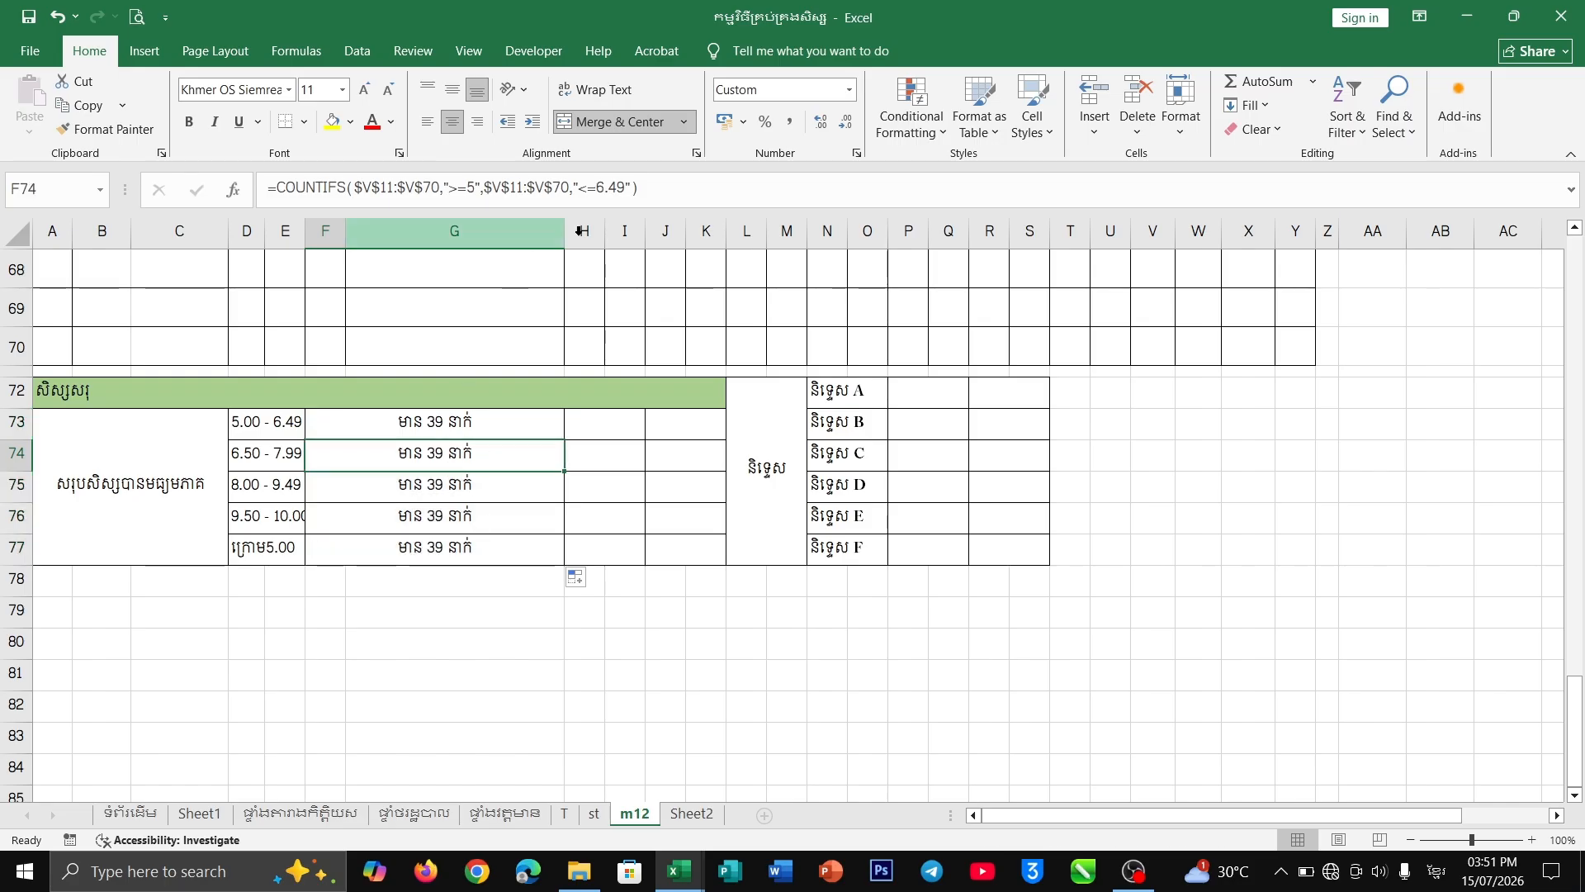
click(620, 188)
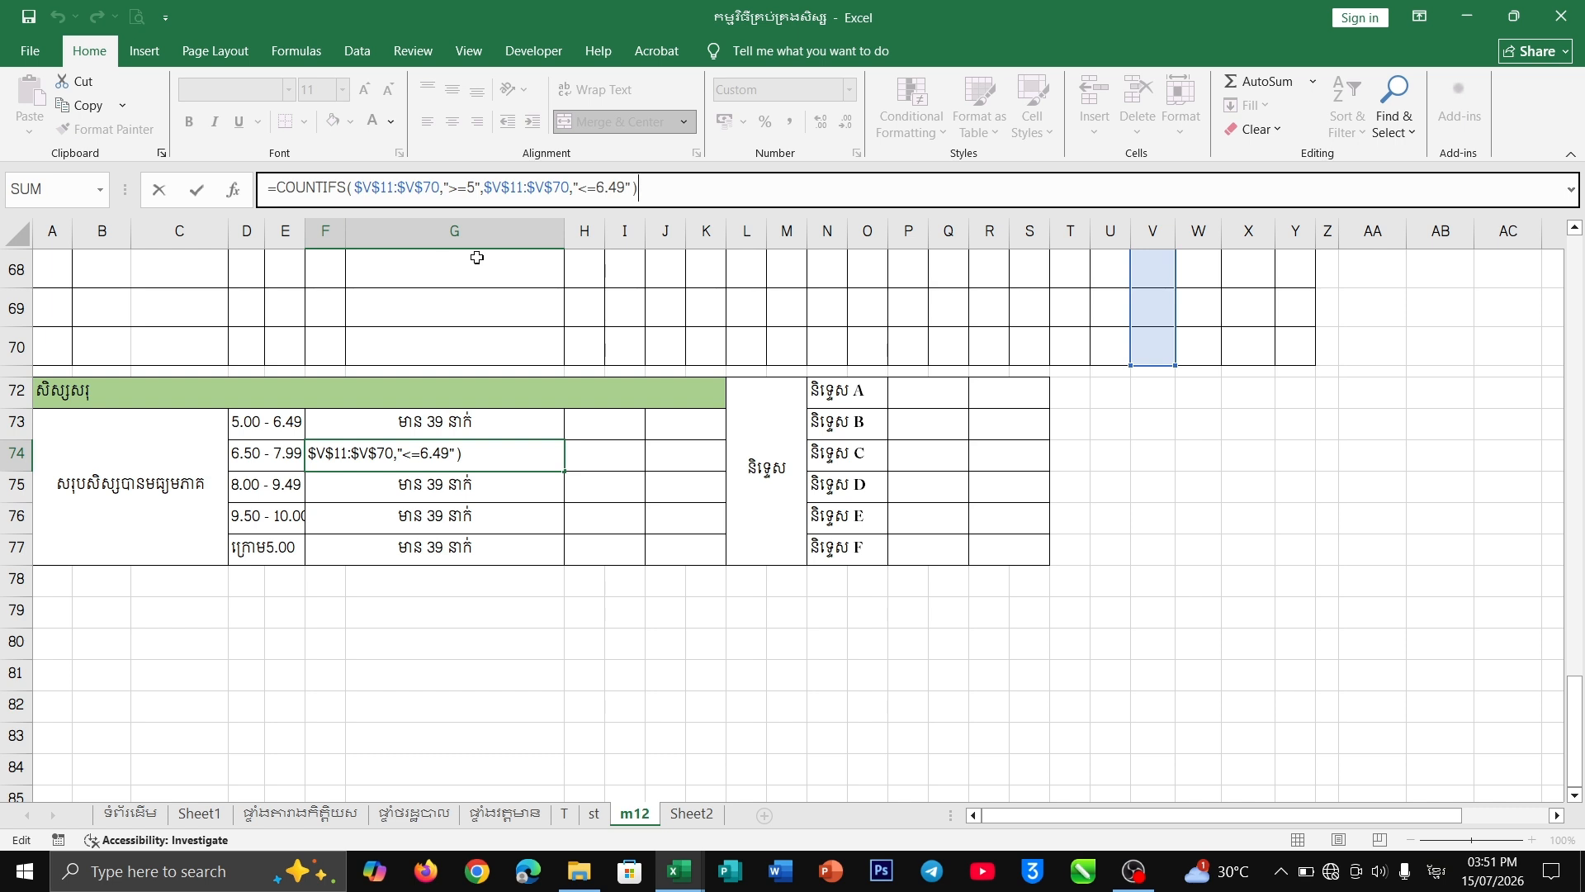
click(473, 187)
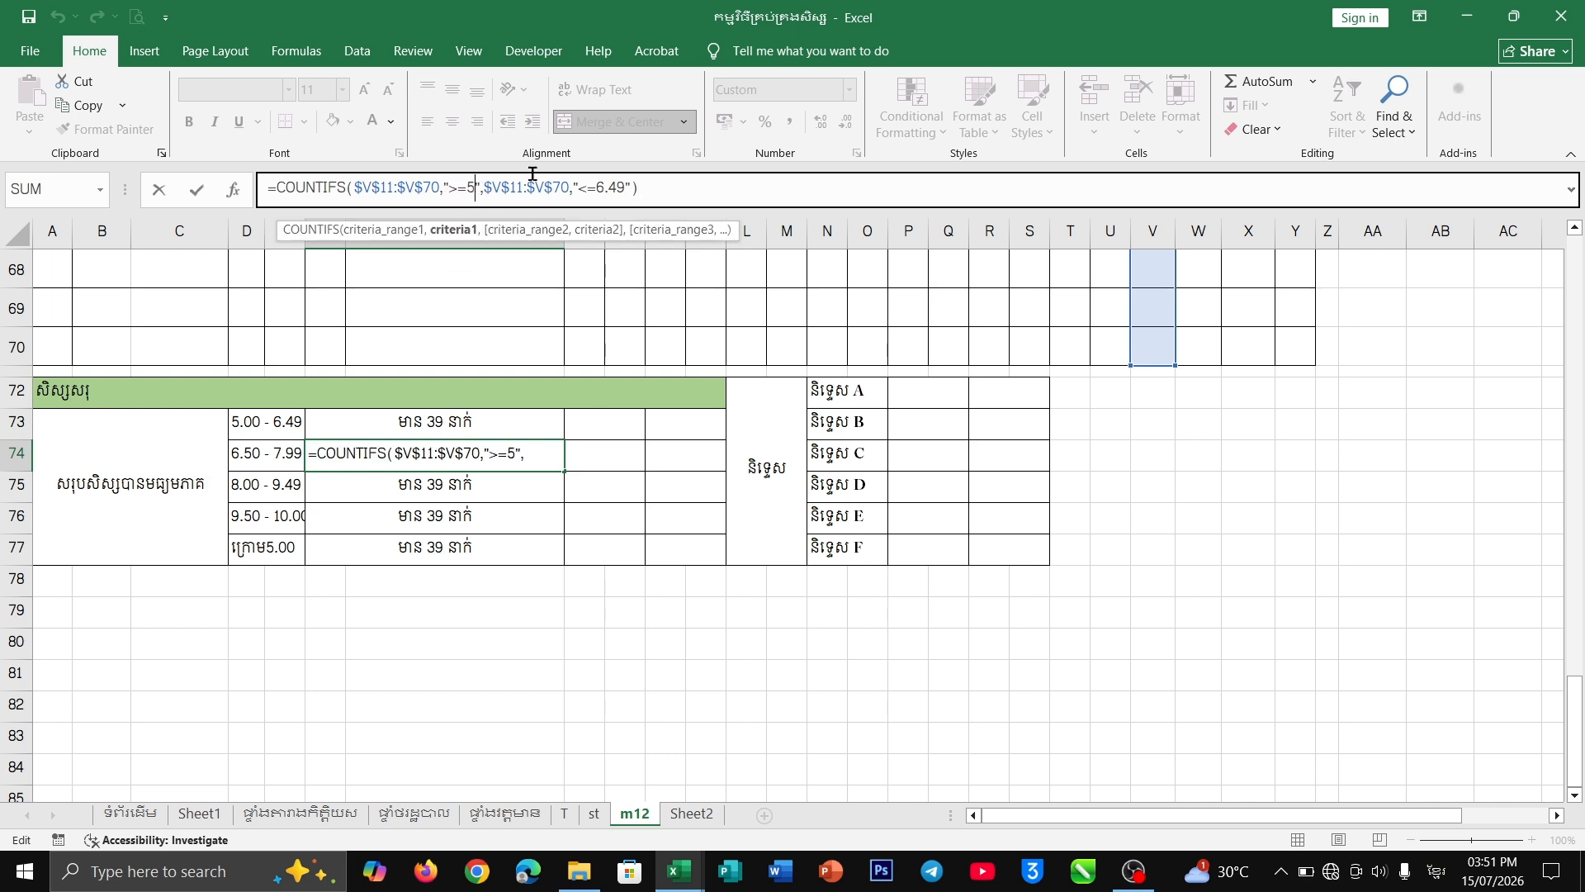
key(BackSpace)
text(៦។៥)
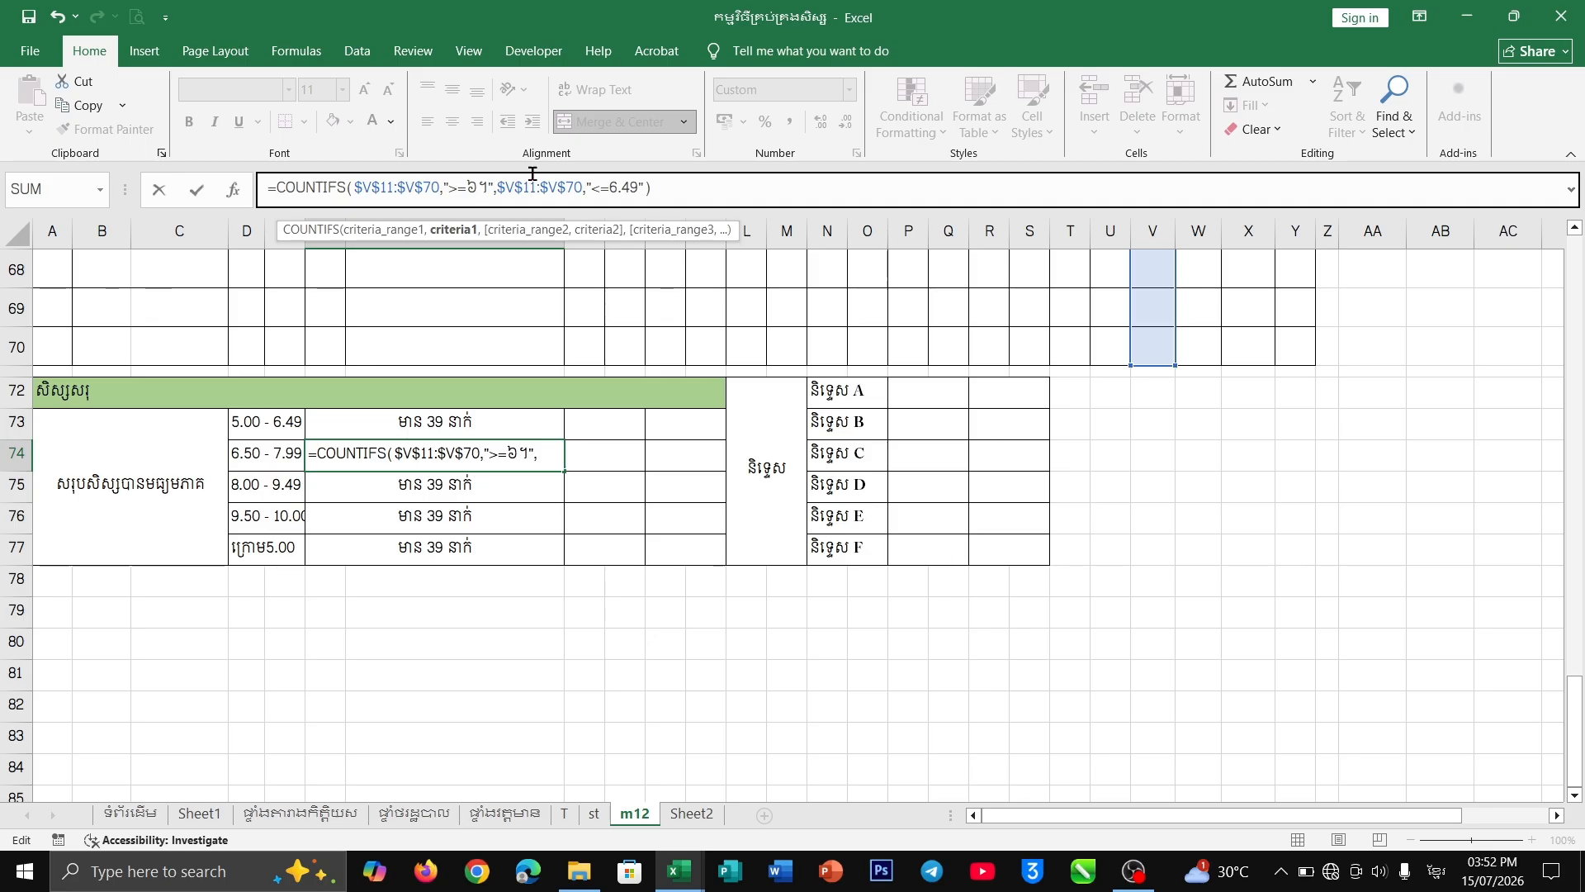
text(០)
key(BackSpace)
key(BackSpace)
key(BackSpace)
key(BackSpace)
key(alt+shift)
text(5)
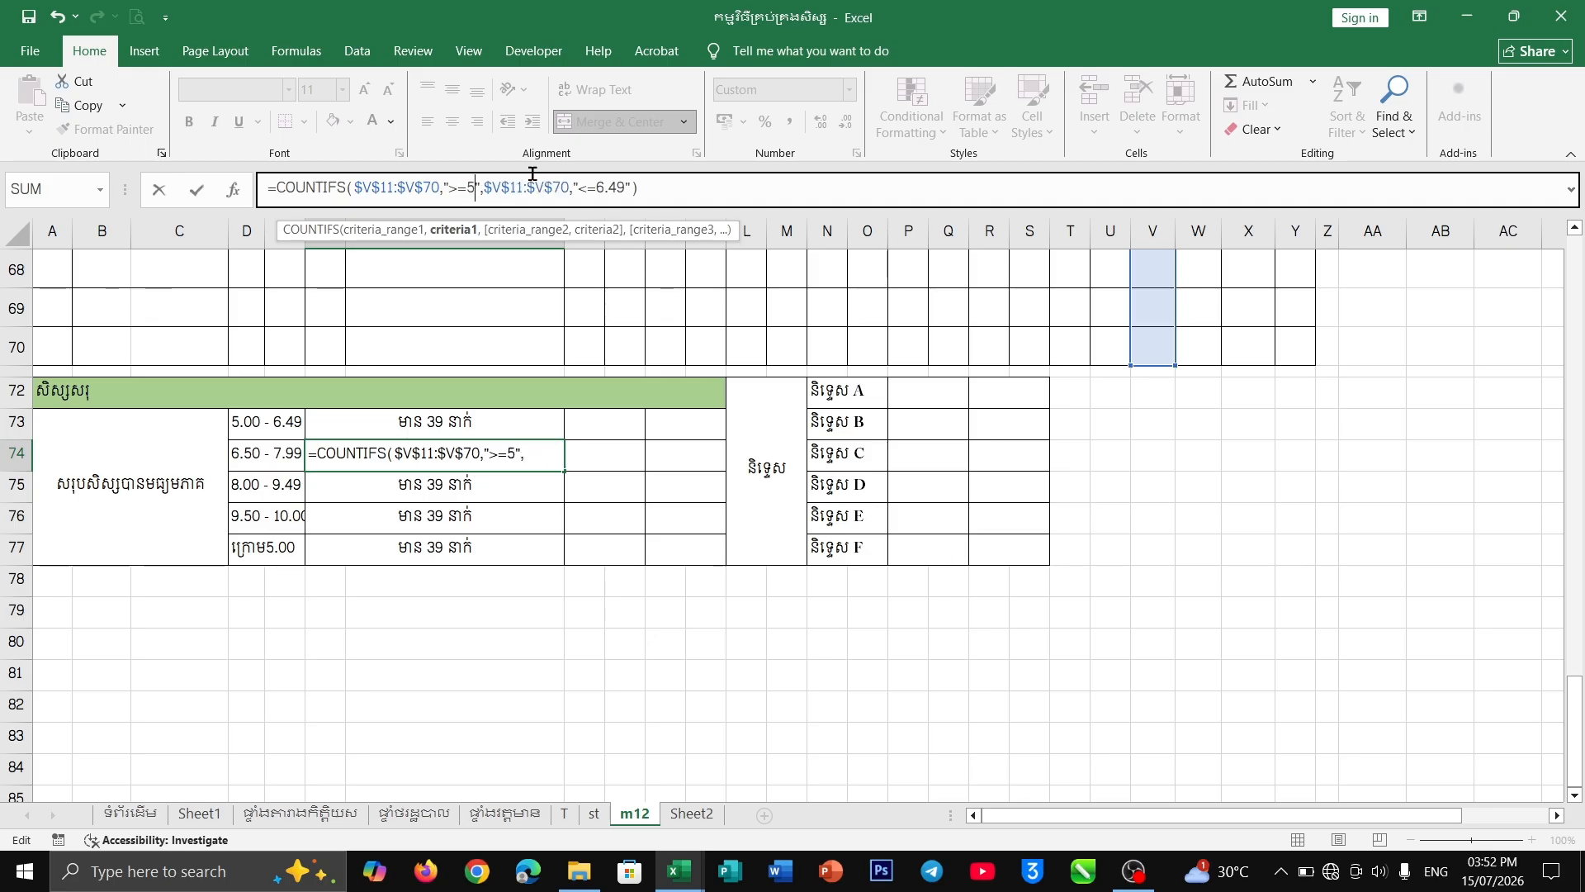
key(BackSpace)
text(6.50)
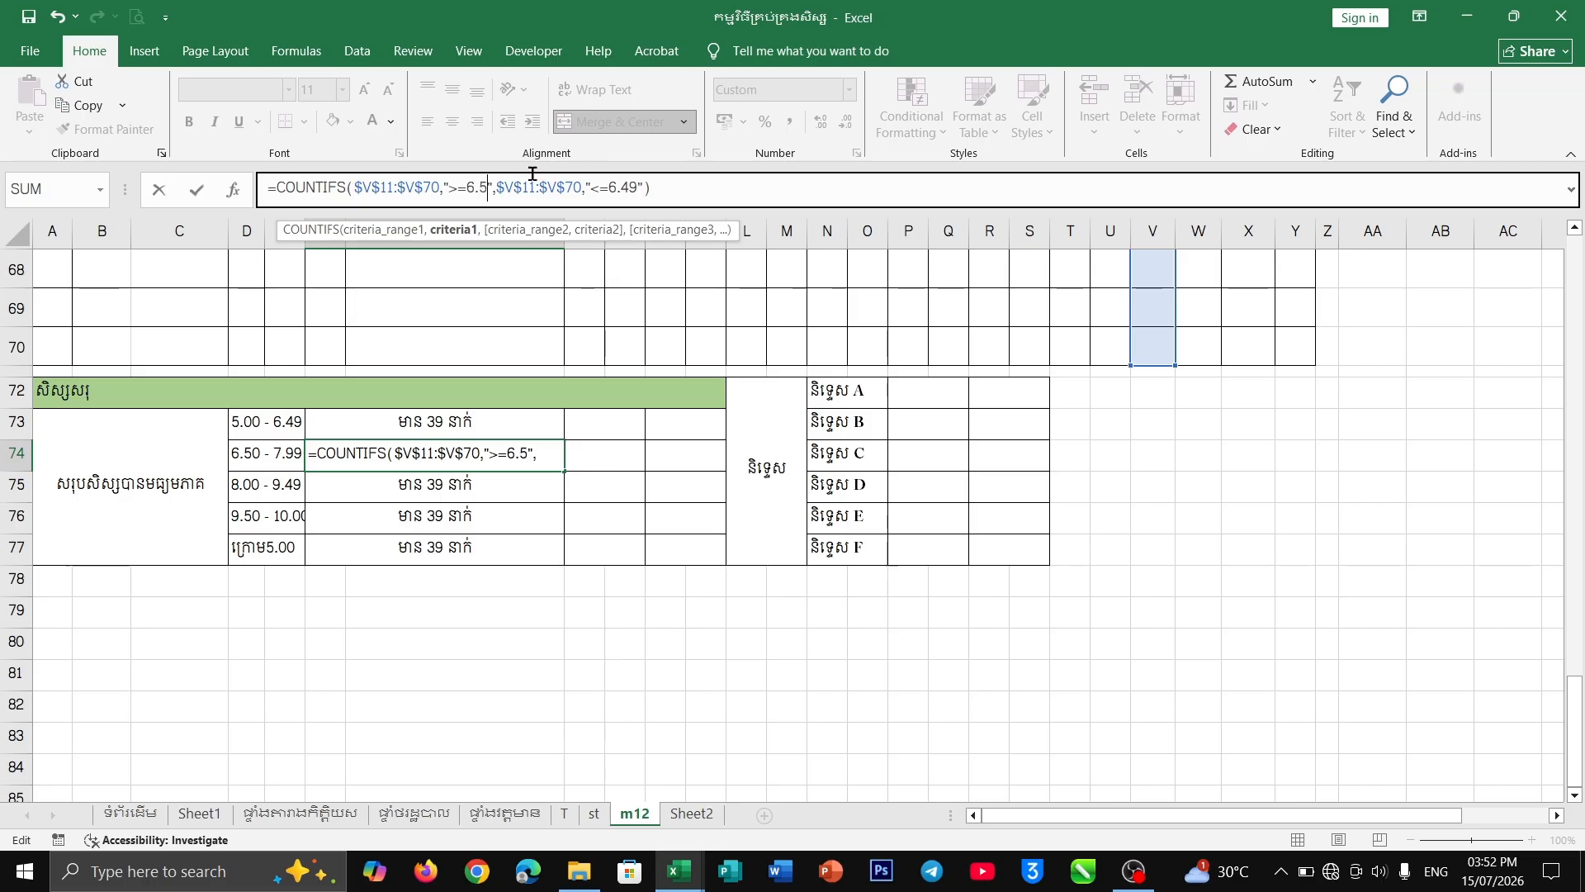
- Set the upper limit in the F74 formula to "<=7.99" and commit the formula
click(640, 185)
key(BackSpace)
text(9)
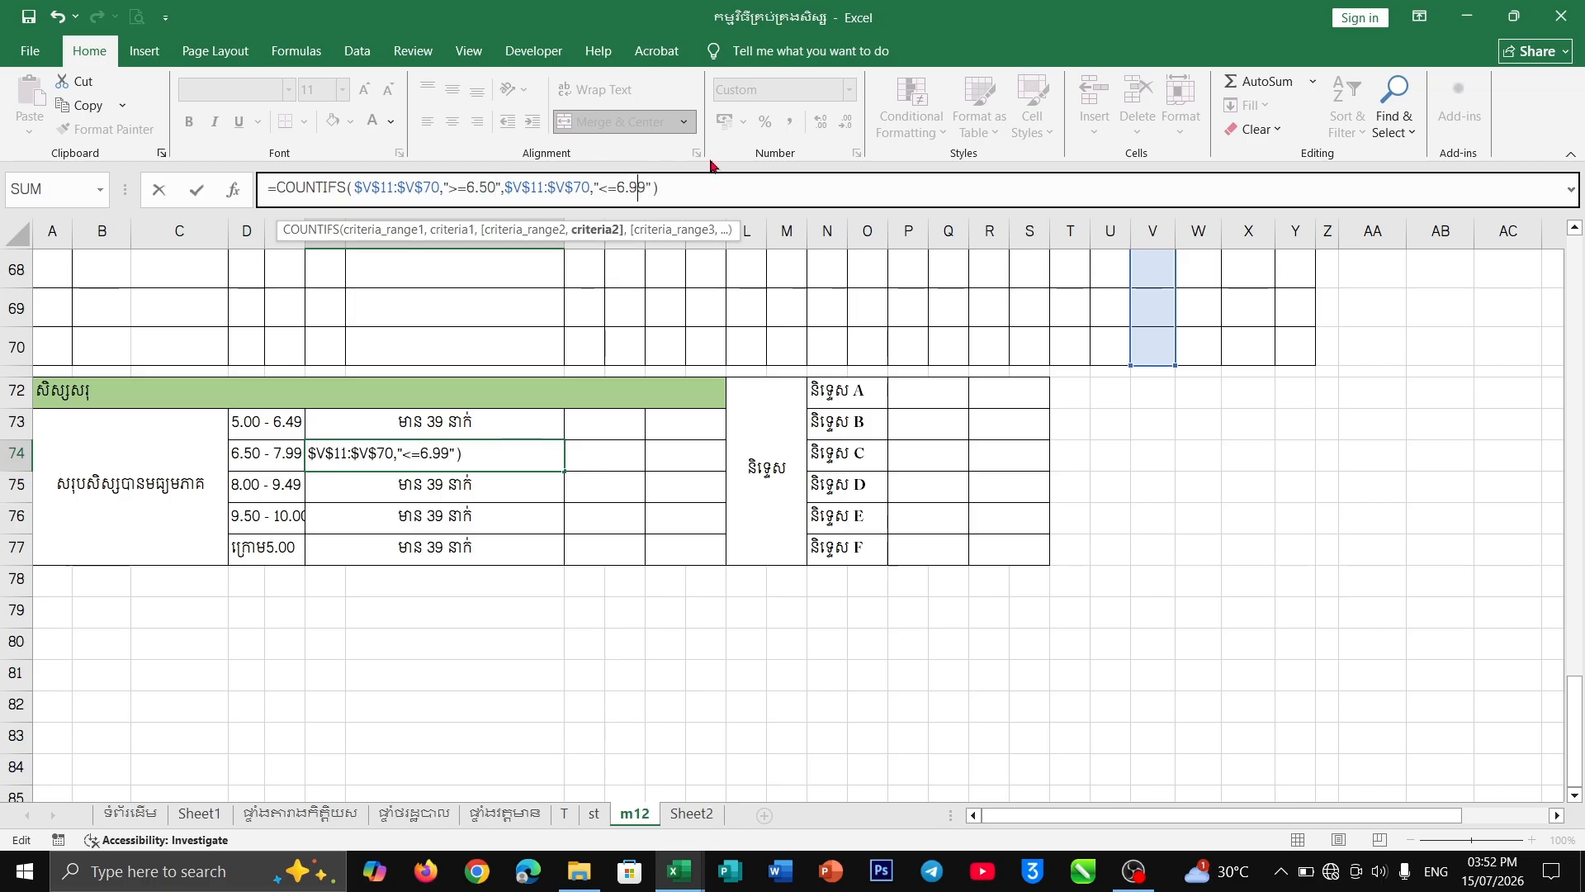
key(BackSpace)
text(7)
key(Return)
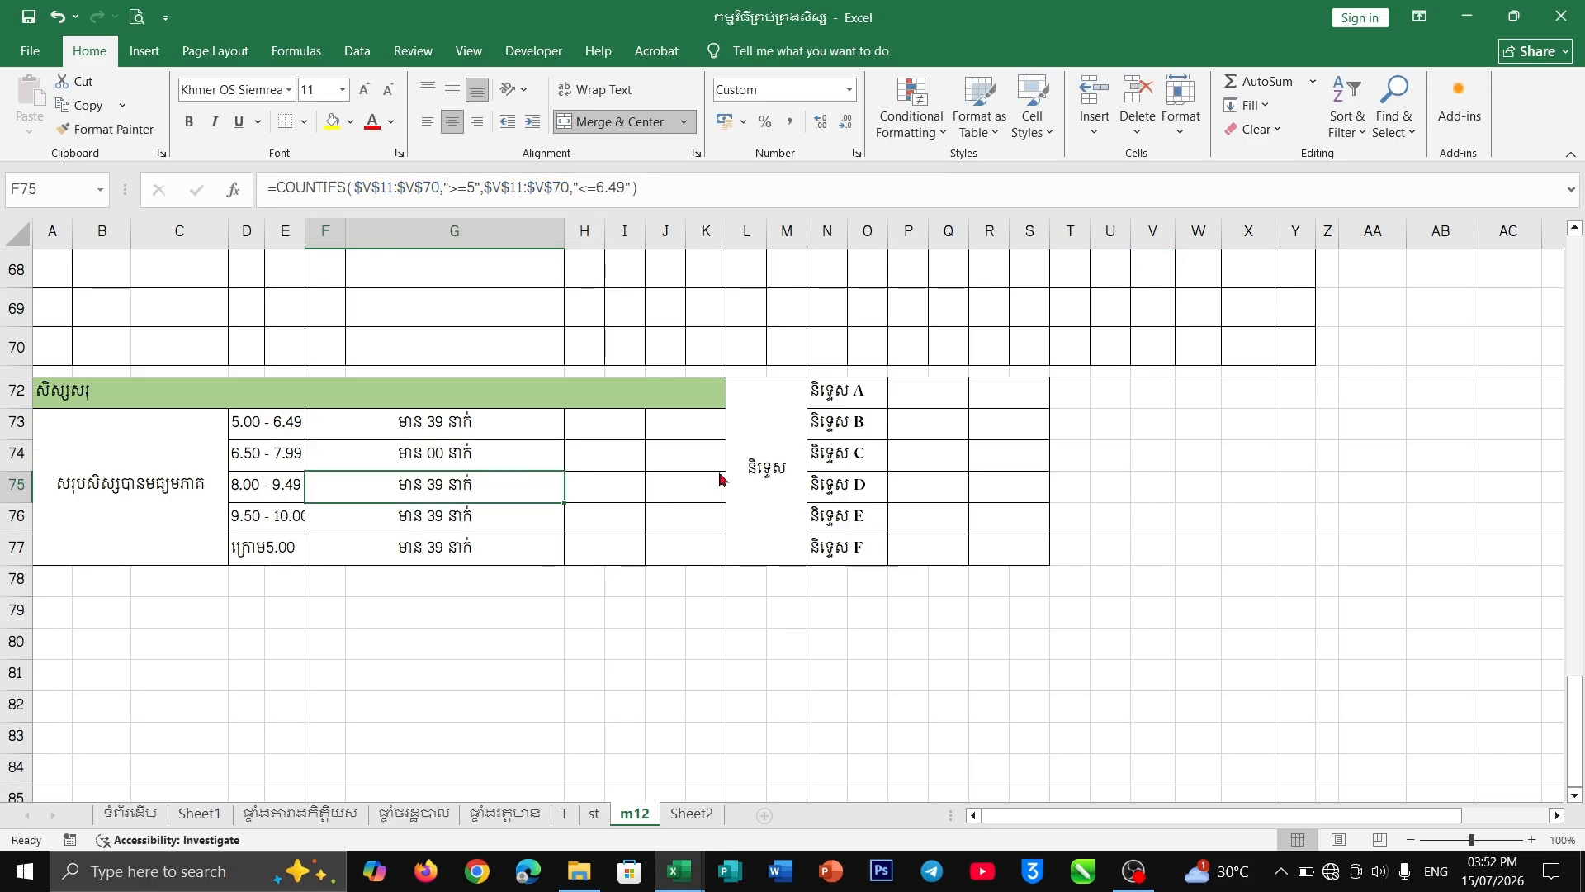
click(494, 456)
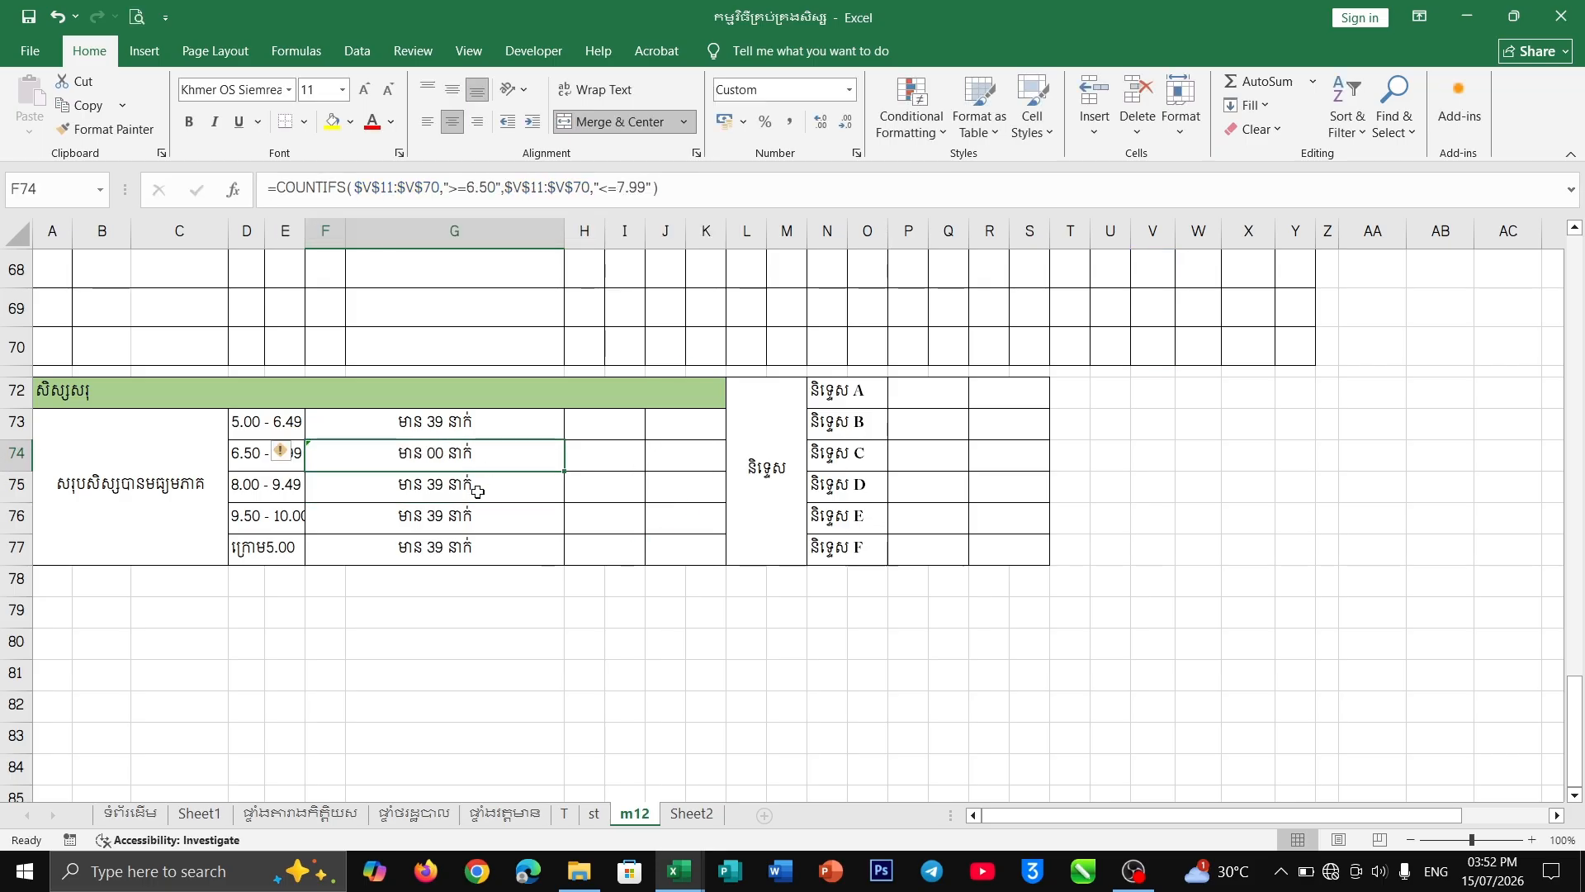
- Set the F75 formula limits for the 8.00 - 9.49 range to ">=8" and "<=9.49"
click(477, 490)
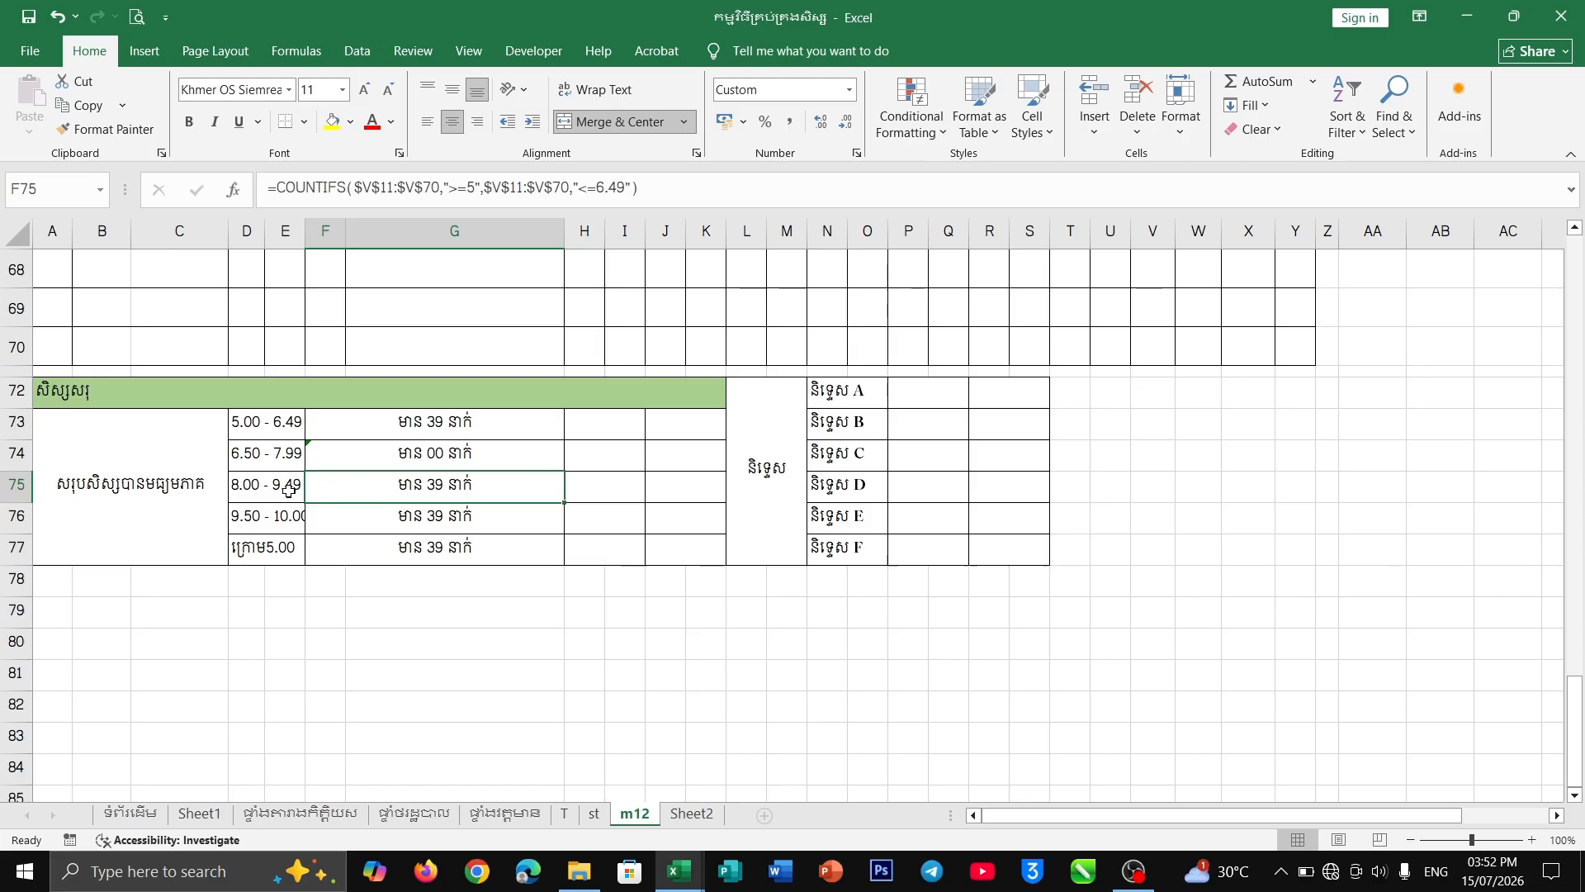
click(608, 189)
key(BackSpace)
text(9)
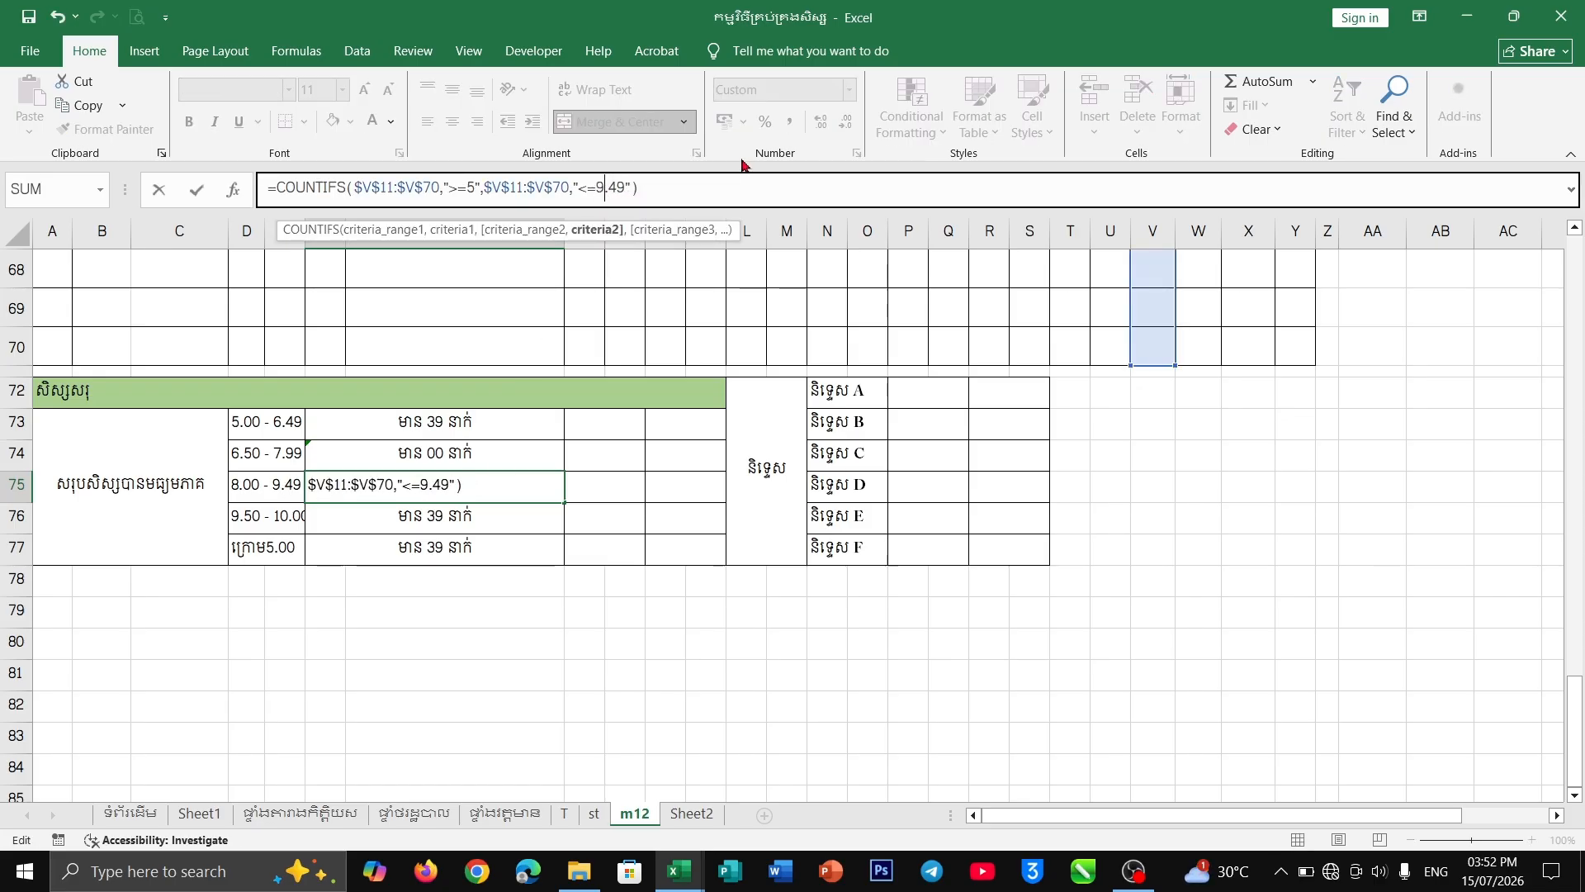
click(477, 188)
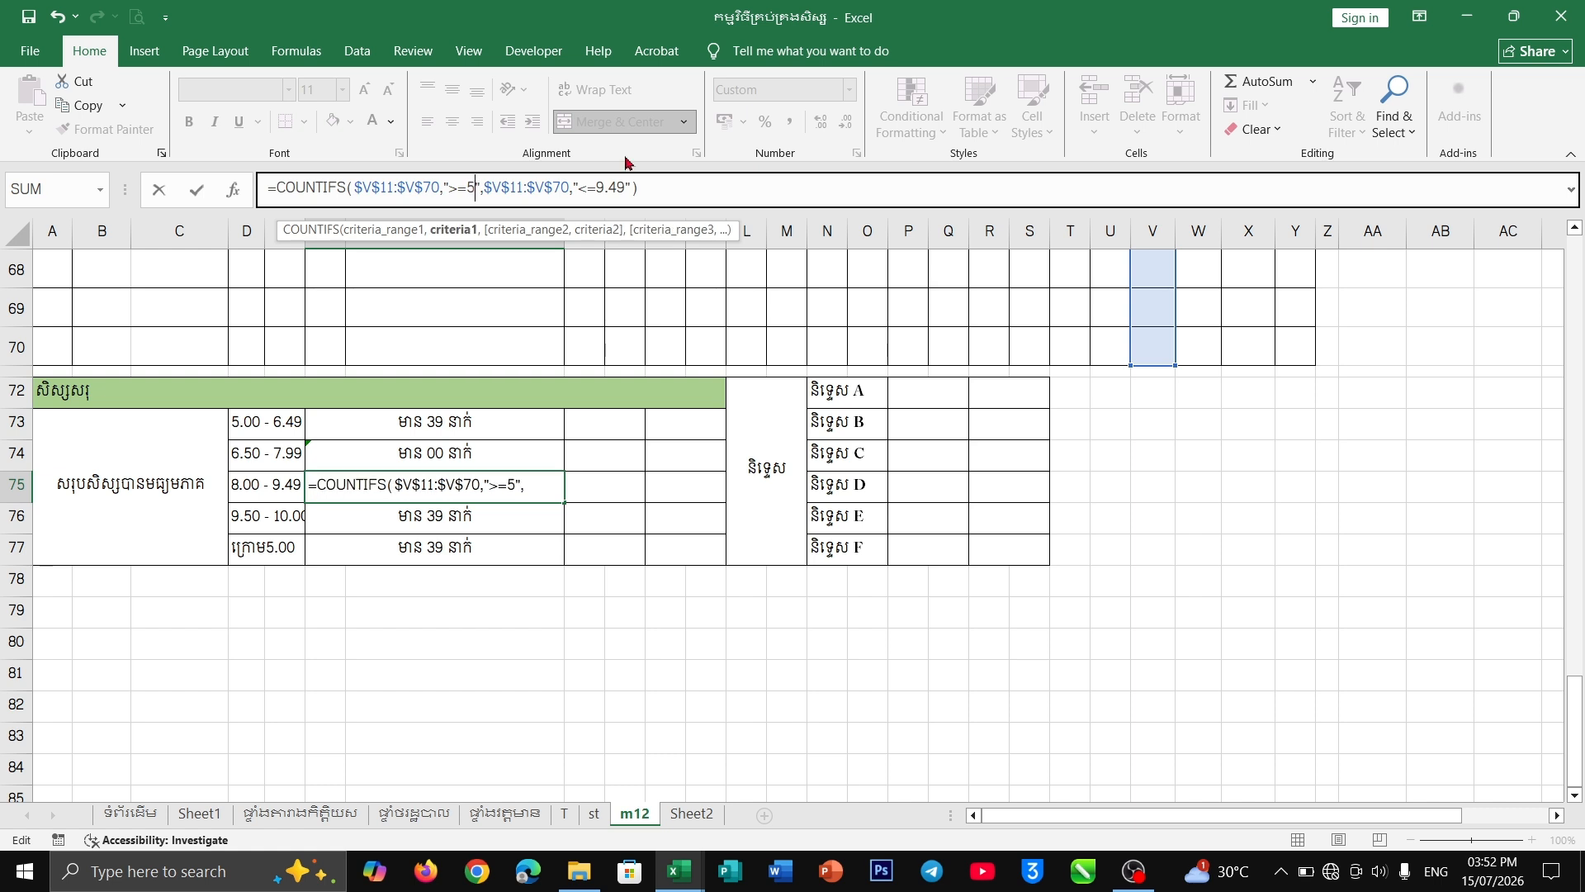
key(BackSpace)
text(8)
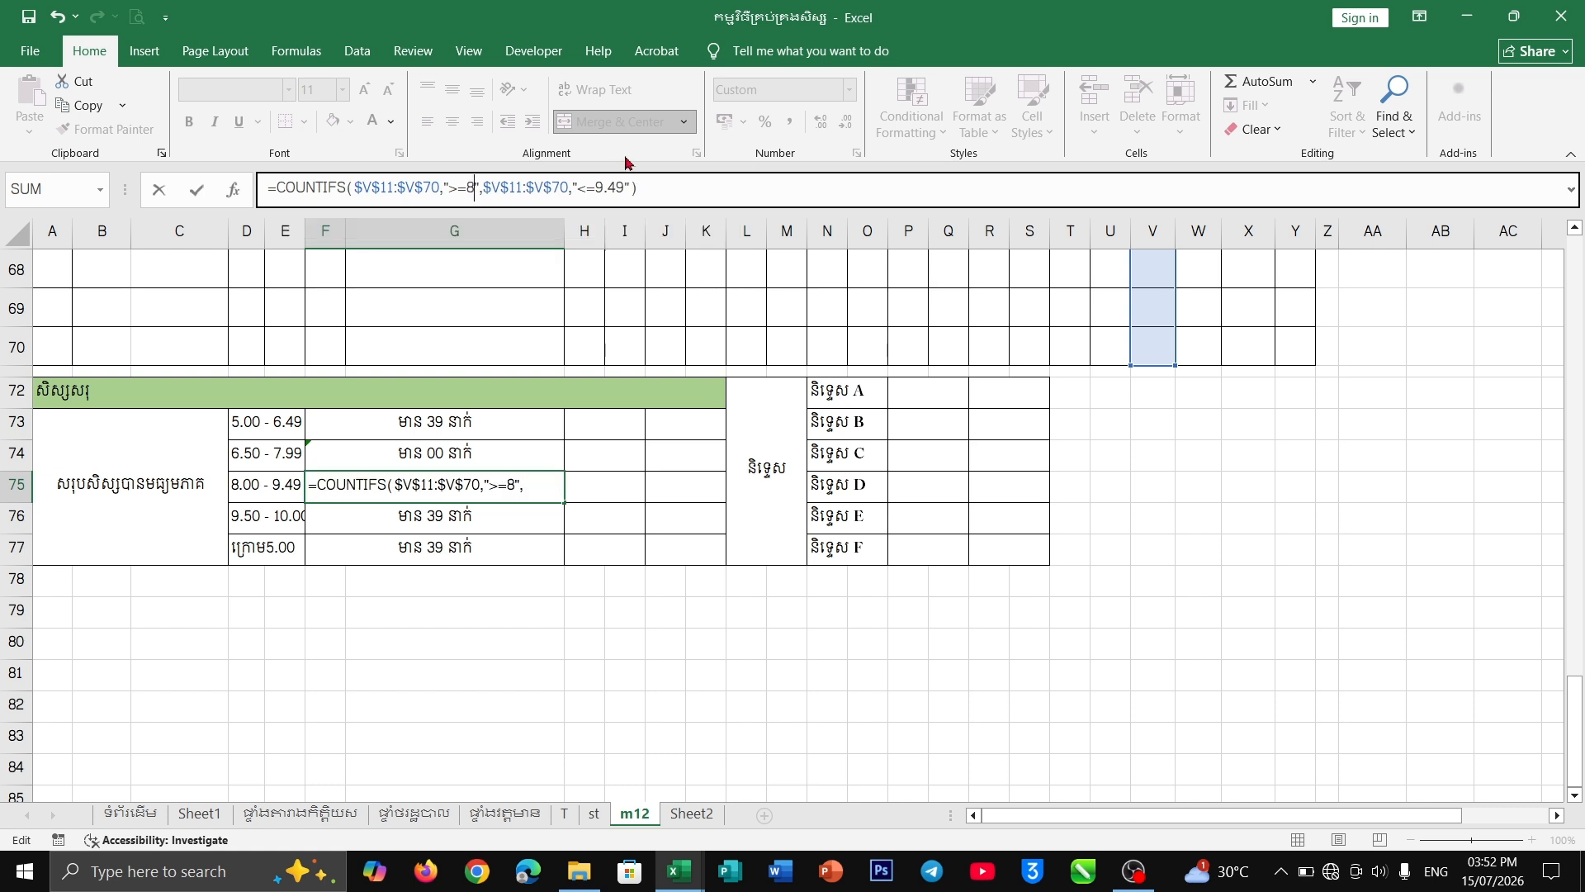
key(Return)
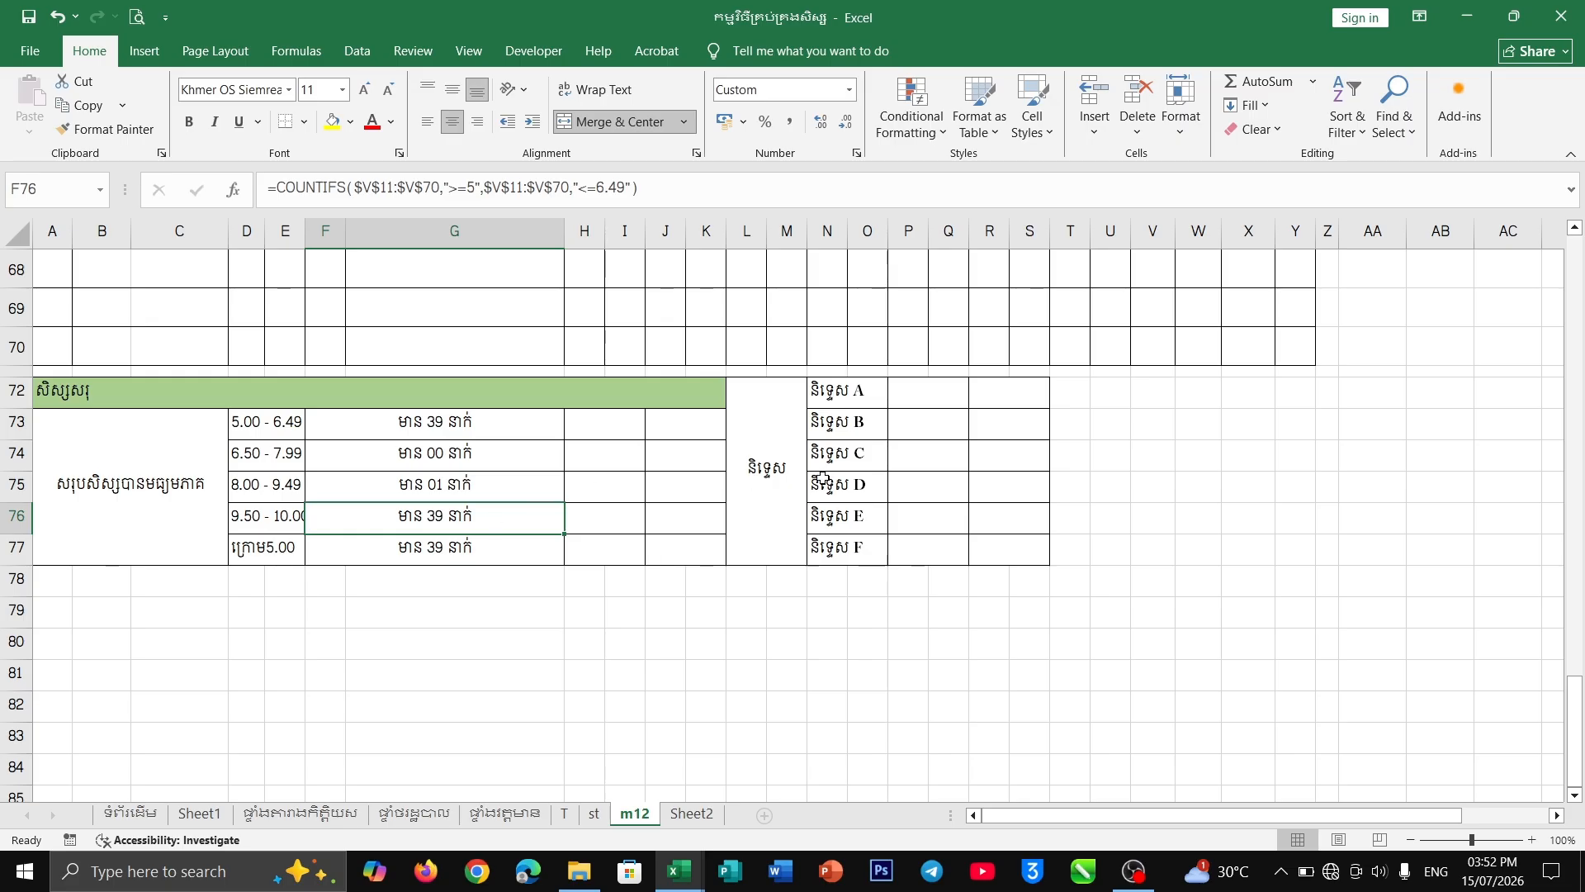
- Check the averages in column V and set the upper limit in the F76 formula to "<=10.00"
scroll(1147, 421, up, 15)
scroll(1147, 421, up, 5)
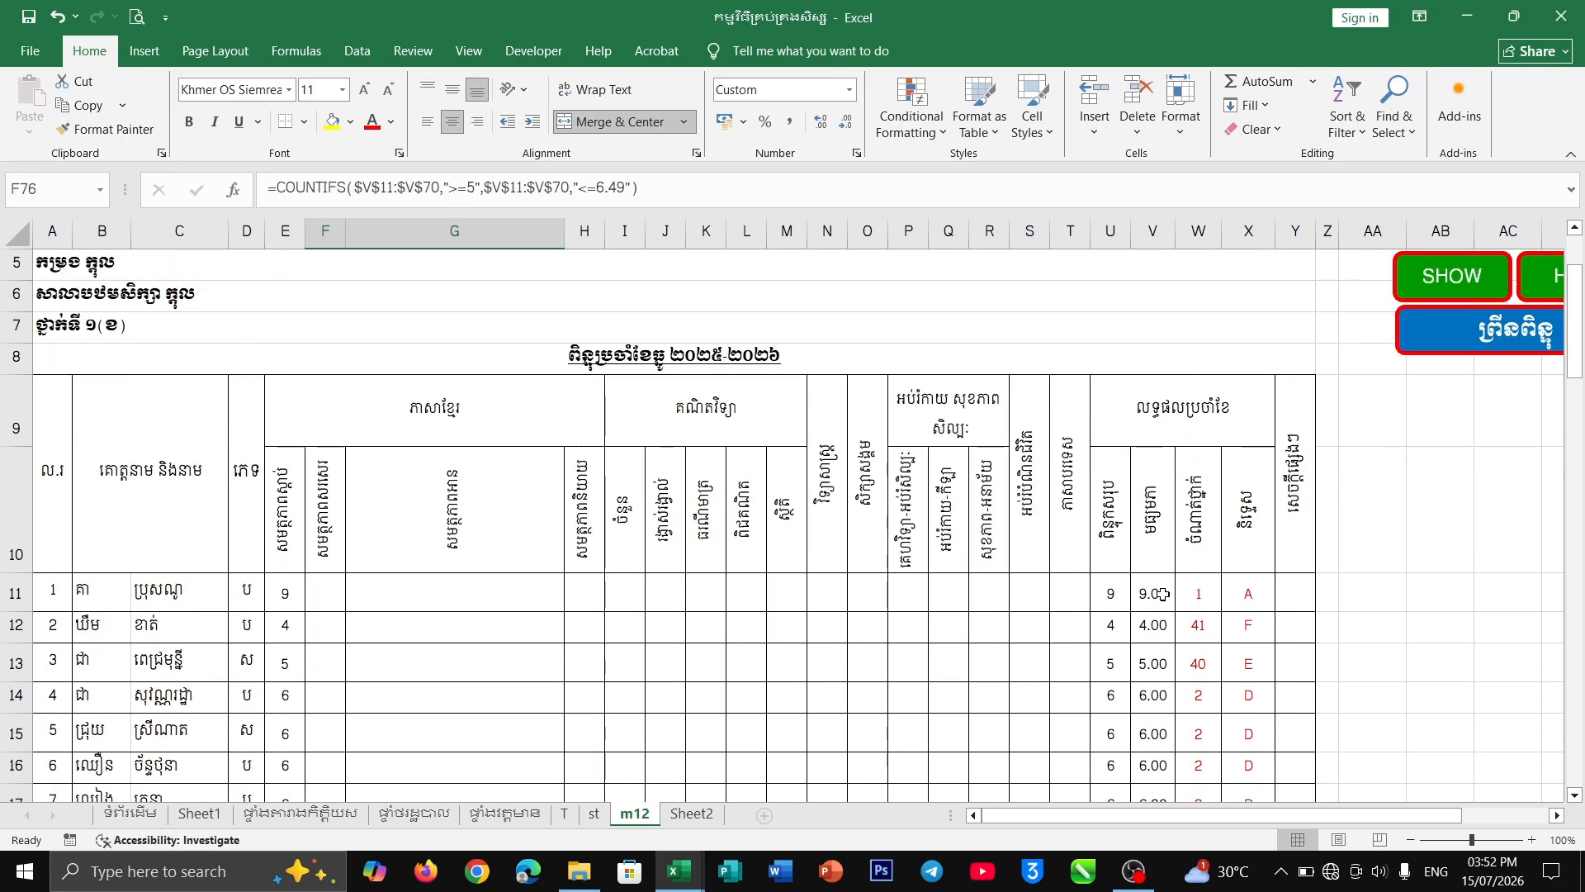
scroll(1050, 551, down, 20)
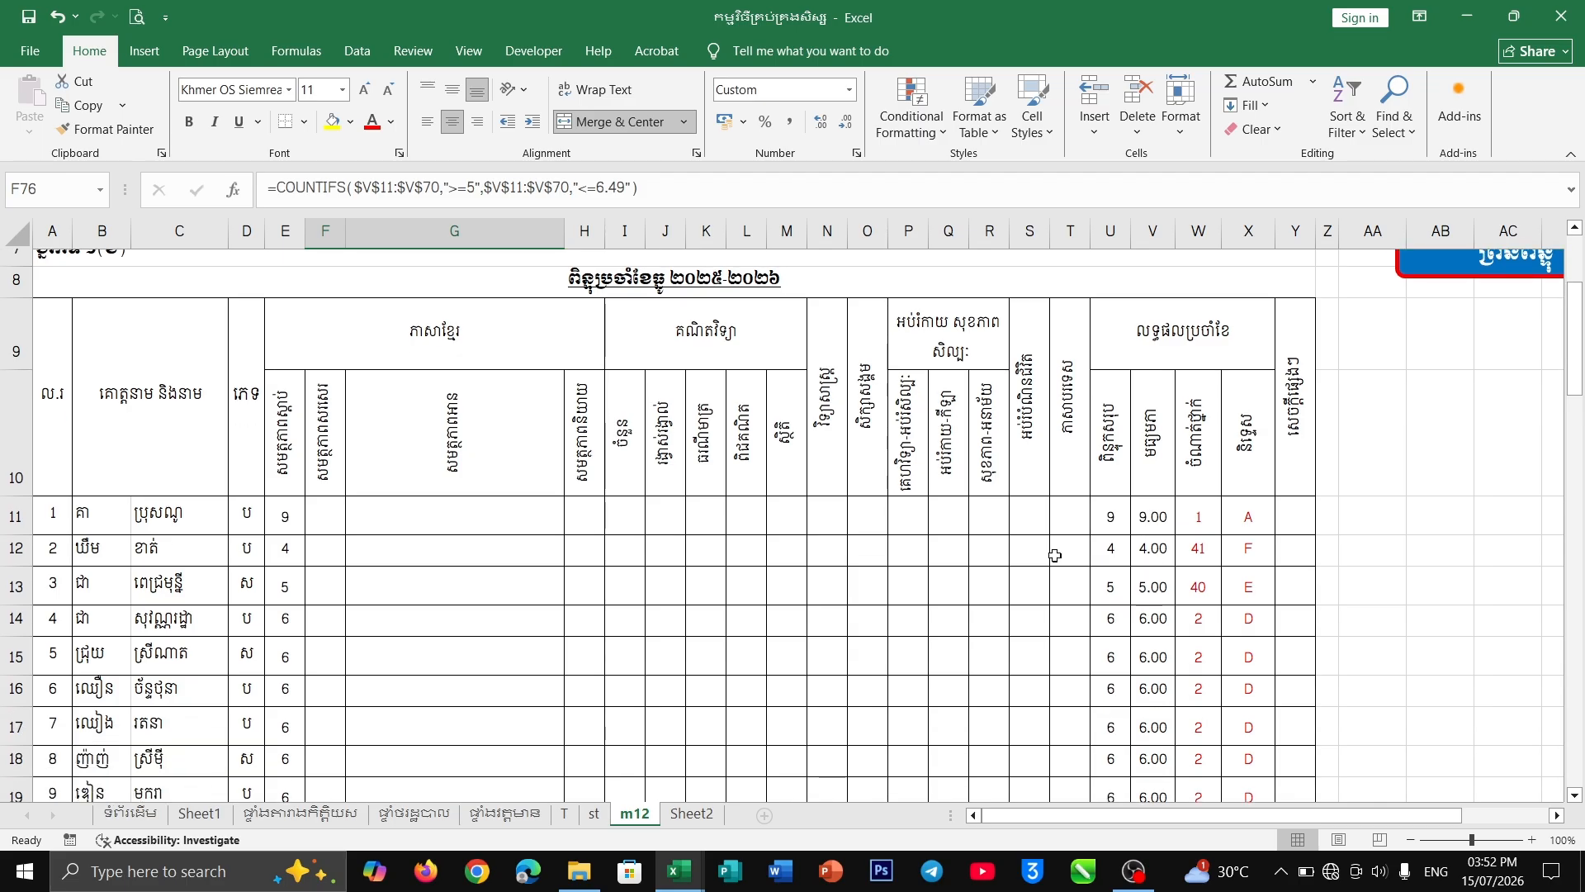
scroll(507, 606, down, 3)
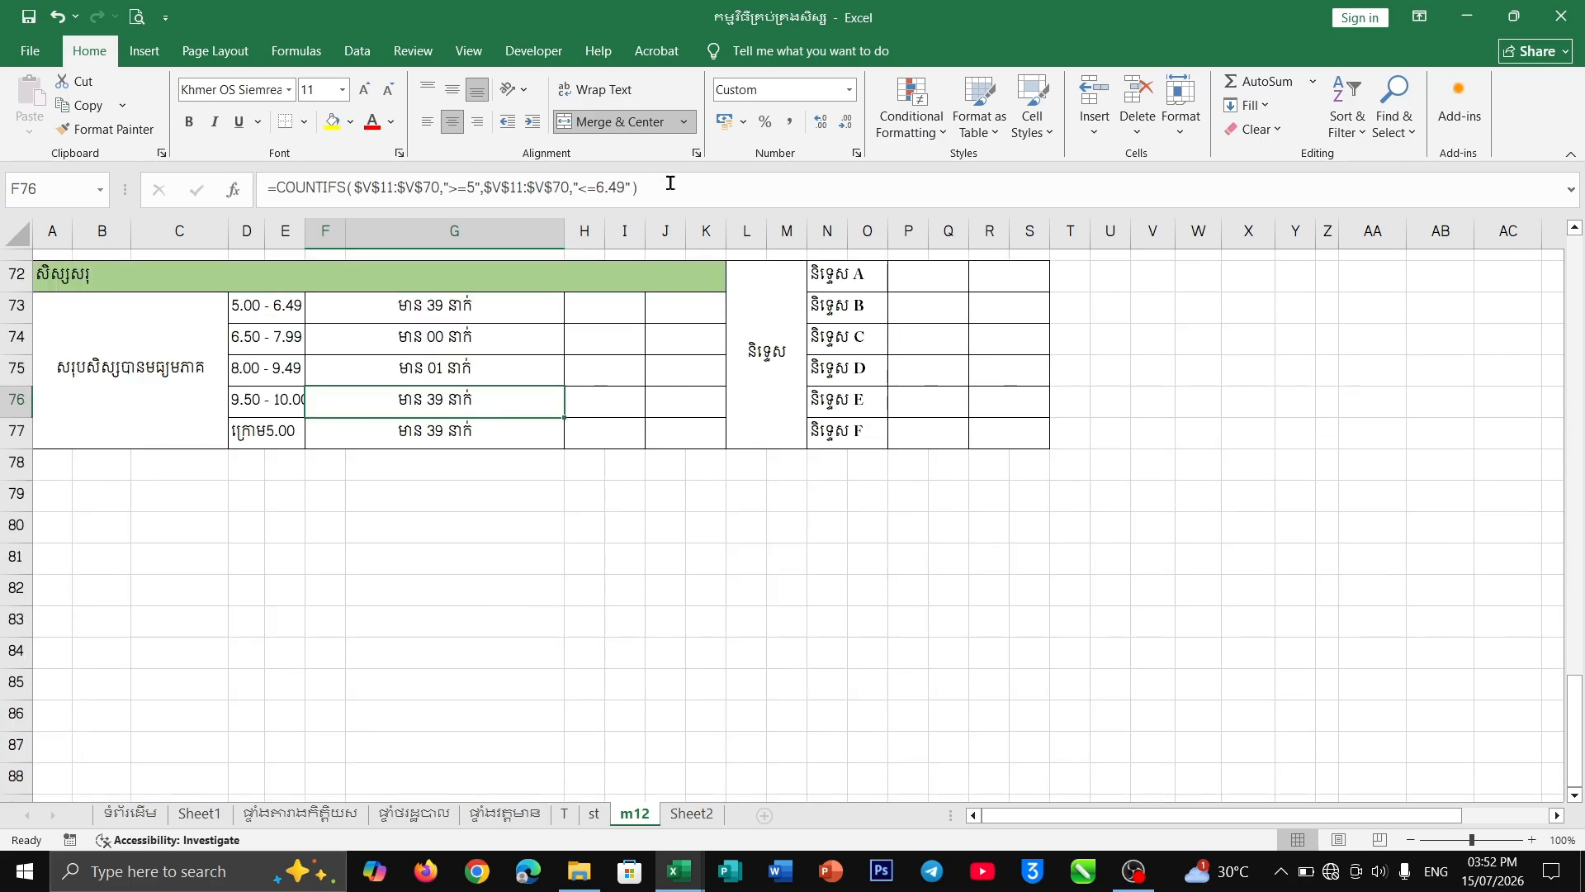
click(606, 184)
key(BackSpace)
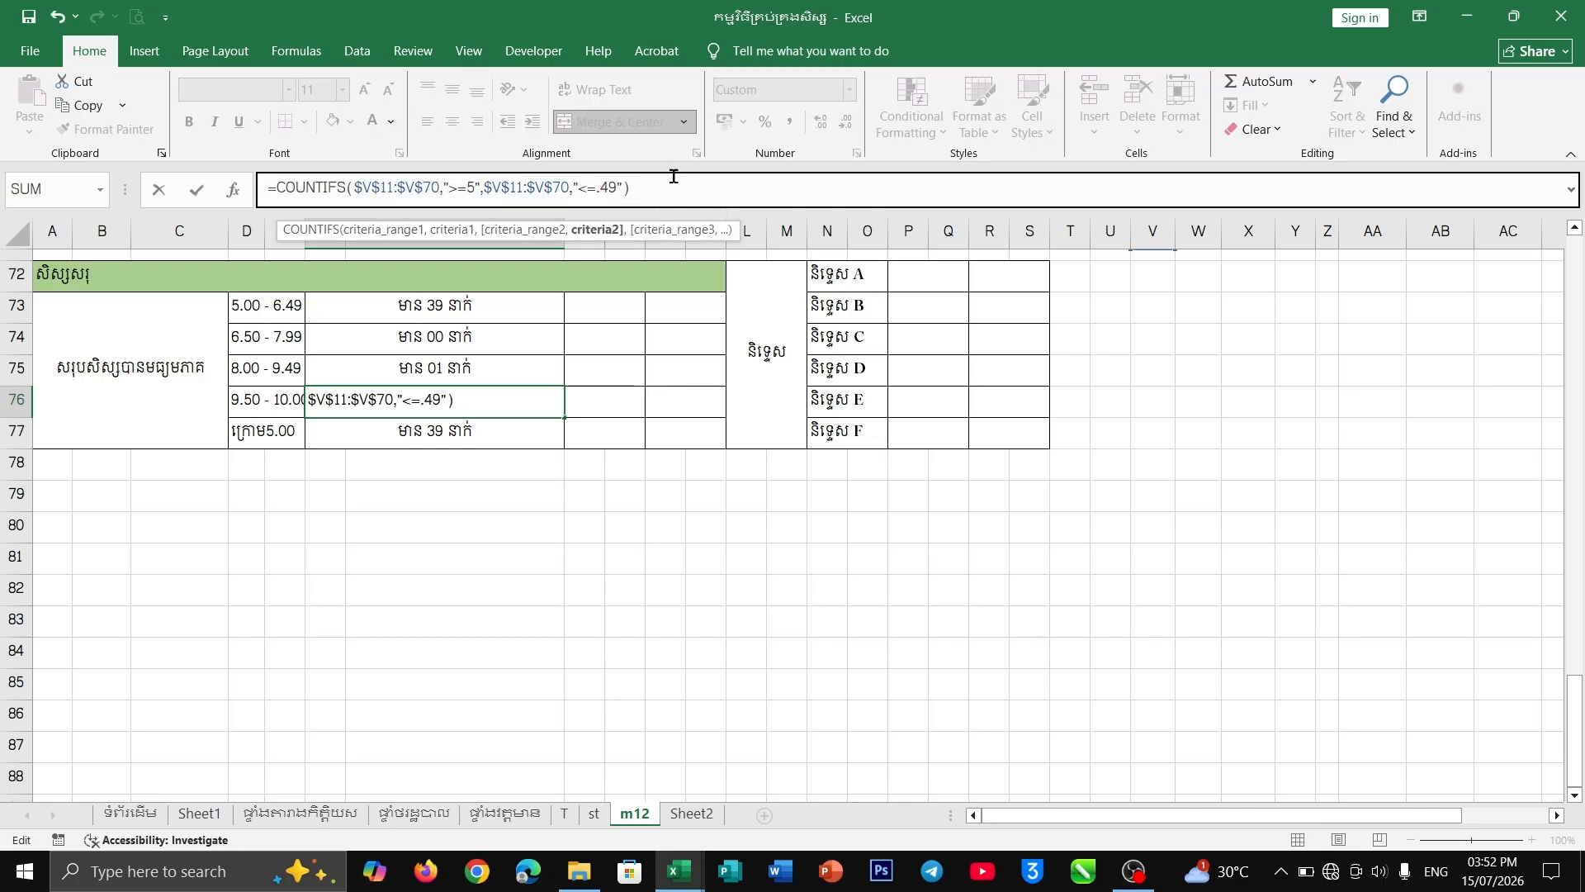
text(10)
key(BackSpace)
key(BackSpace)
text(00)
- Set the lower limit in the F76 formula to ">=9.50" and commit the formula
click(475, 188)
key(BackSpace)
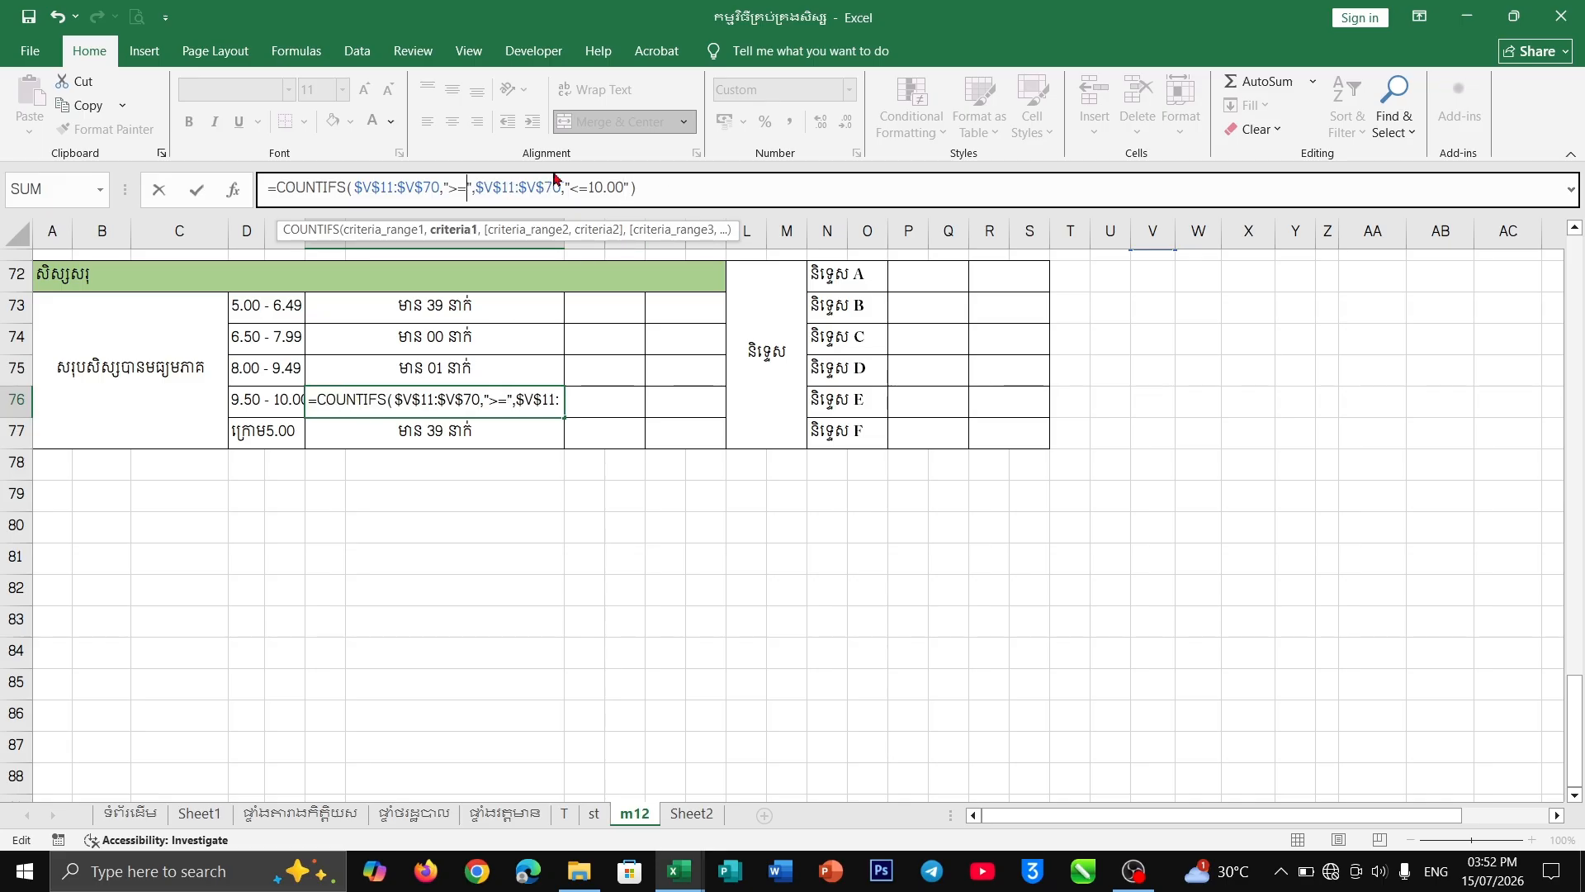
text(9.50)
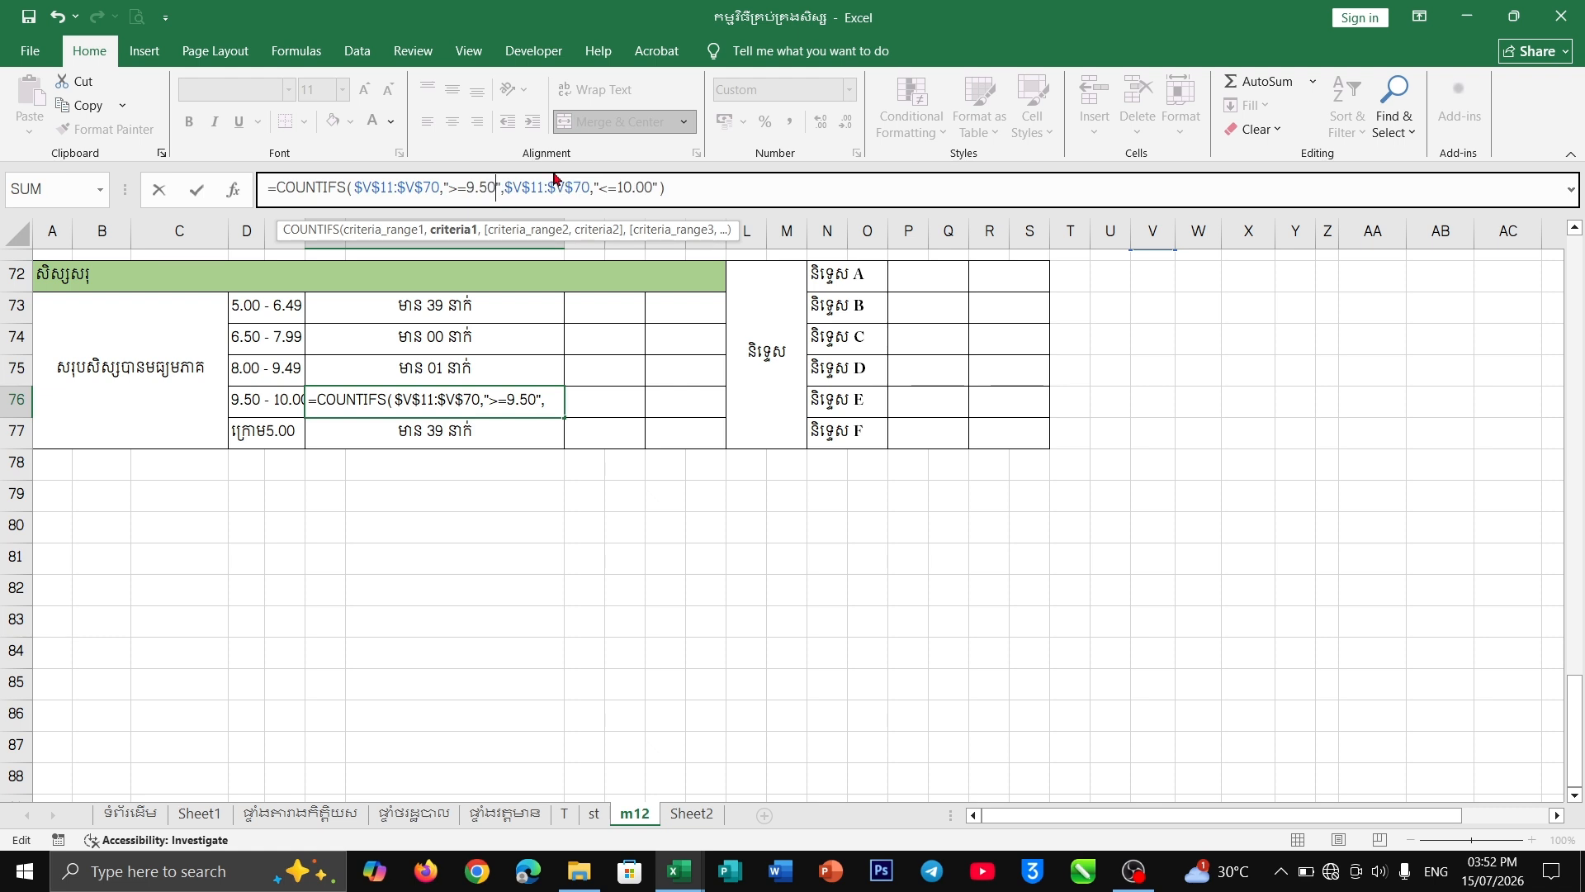
click(672, 196)
key(Return)
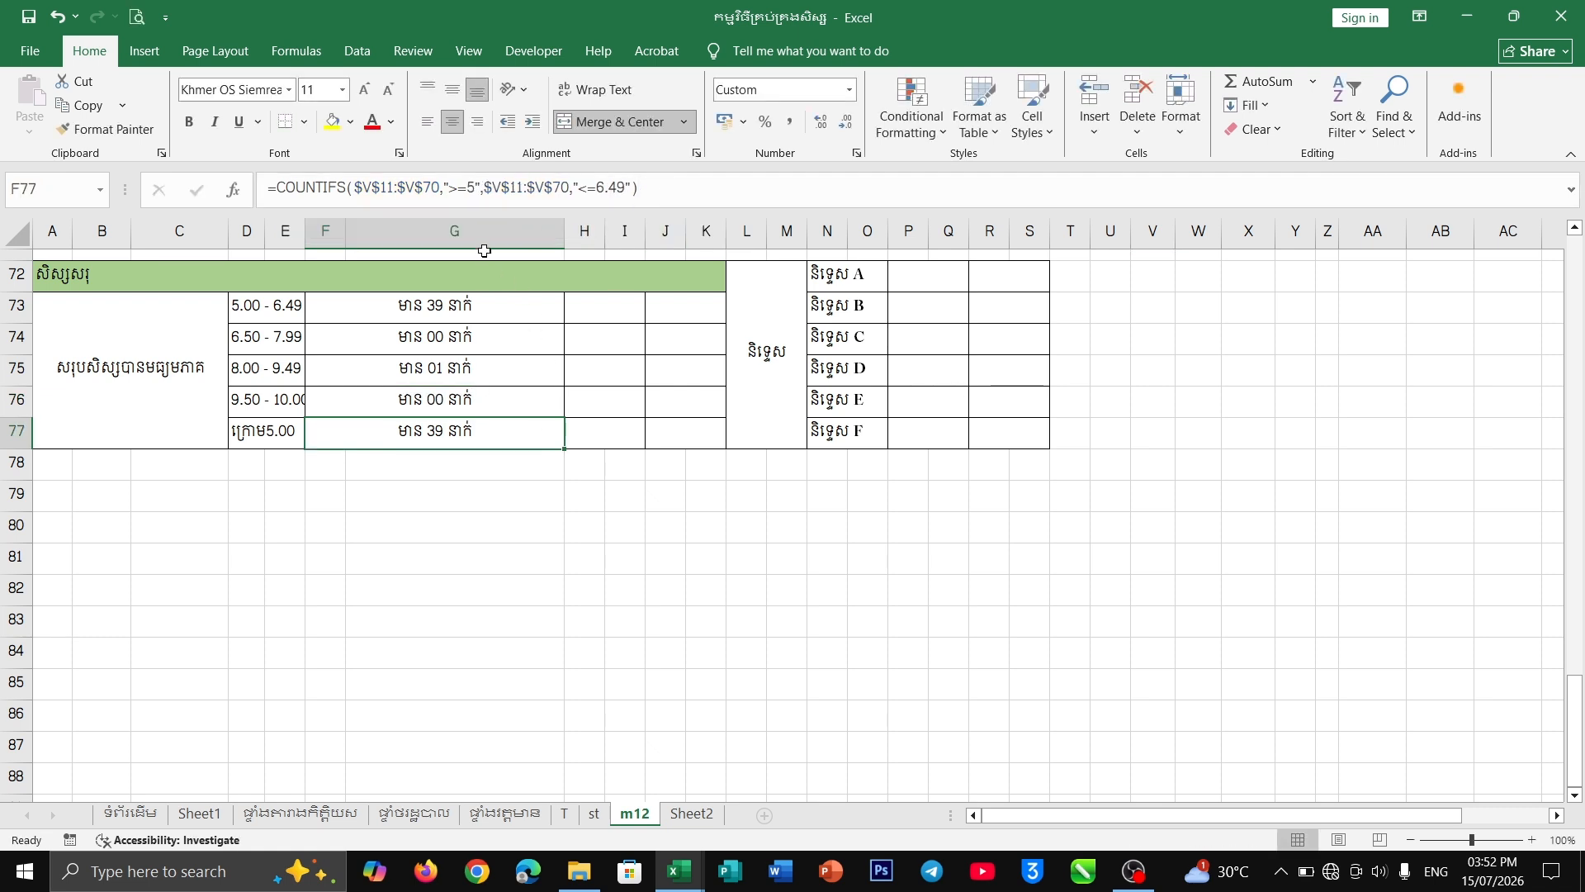
- Remove the second criteria range and criterion from the F77 formula, closing it after the first criterion
drag(679, 189, 497, 185)
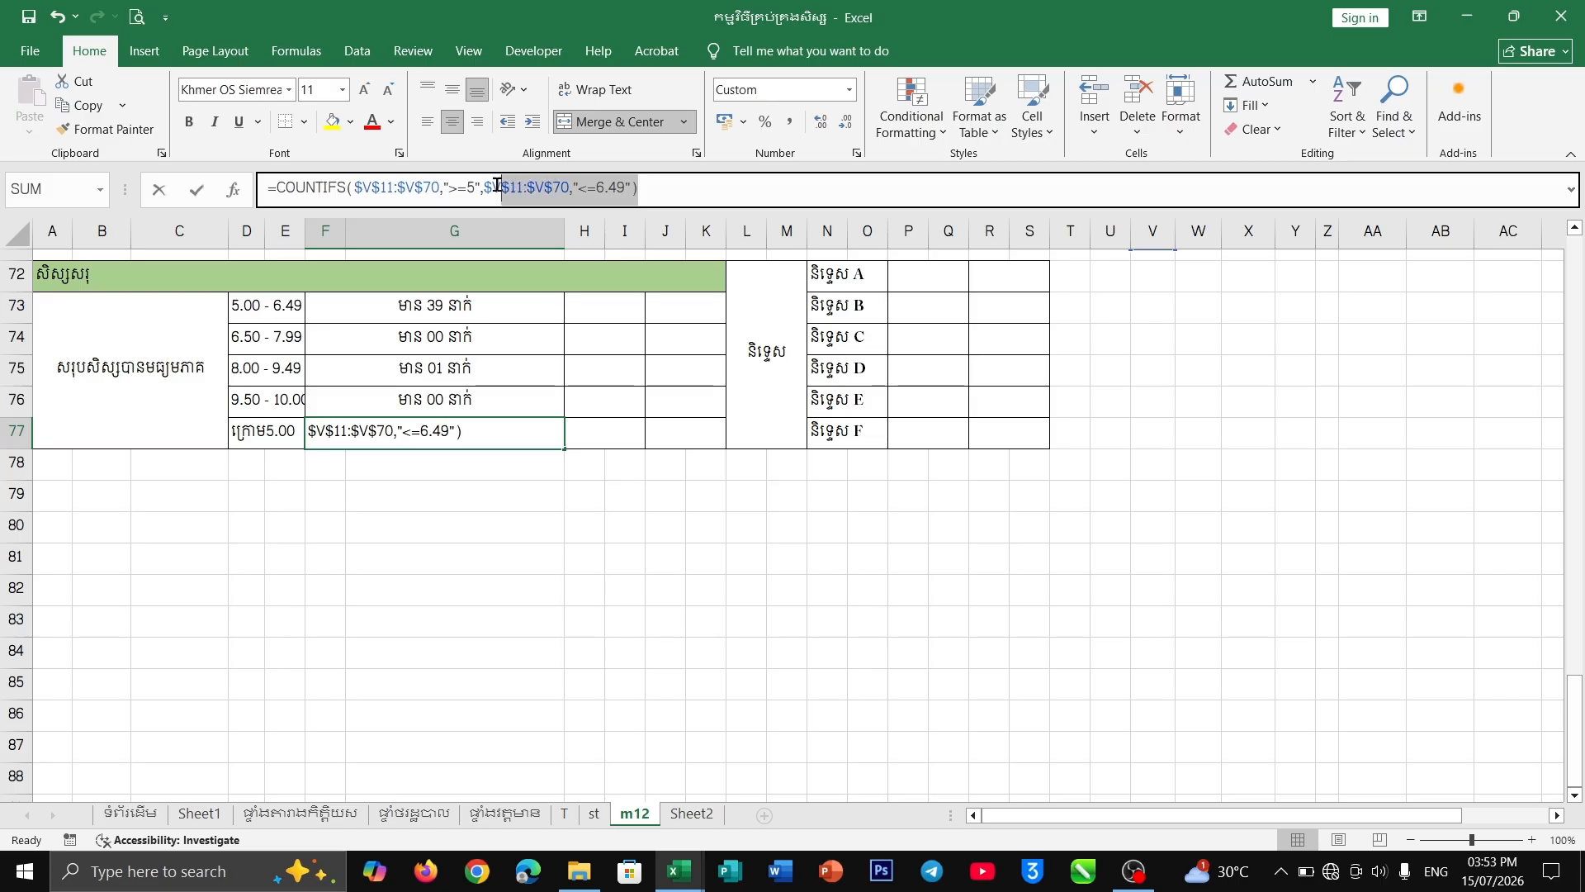
key(BackSpace)
key(BackSpace)
key(BackSpace)
key(BackSpace)
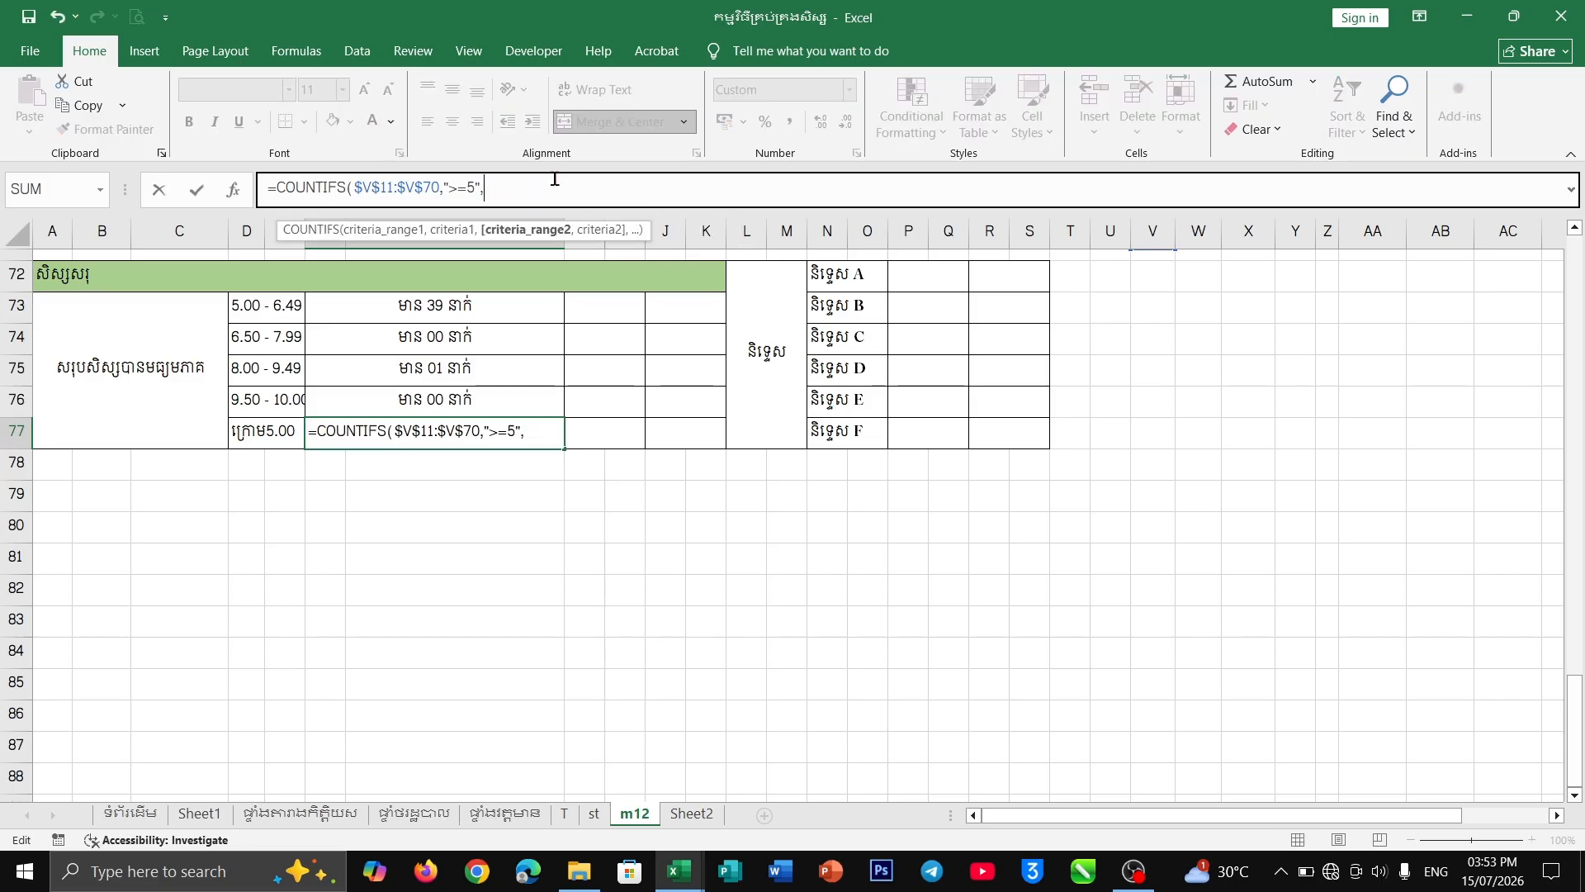
text())
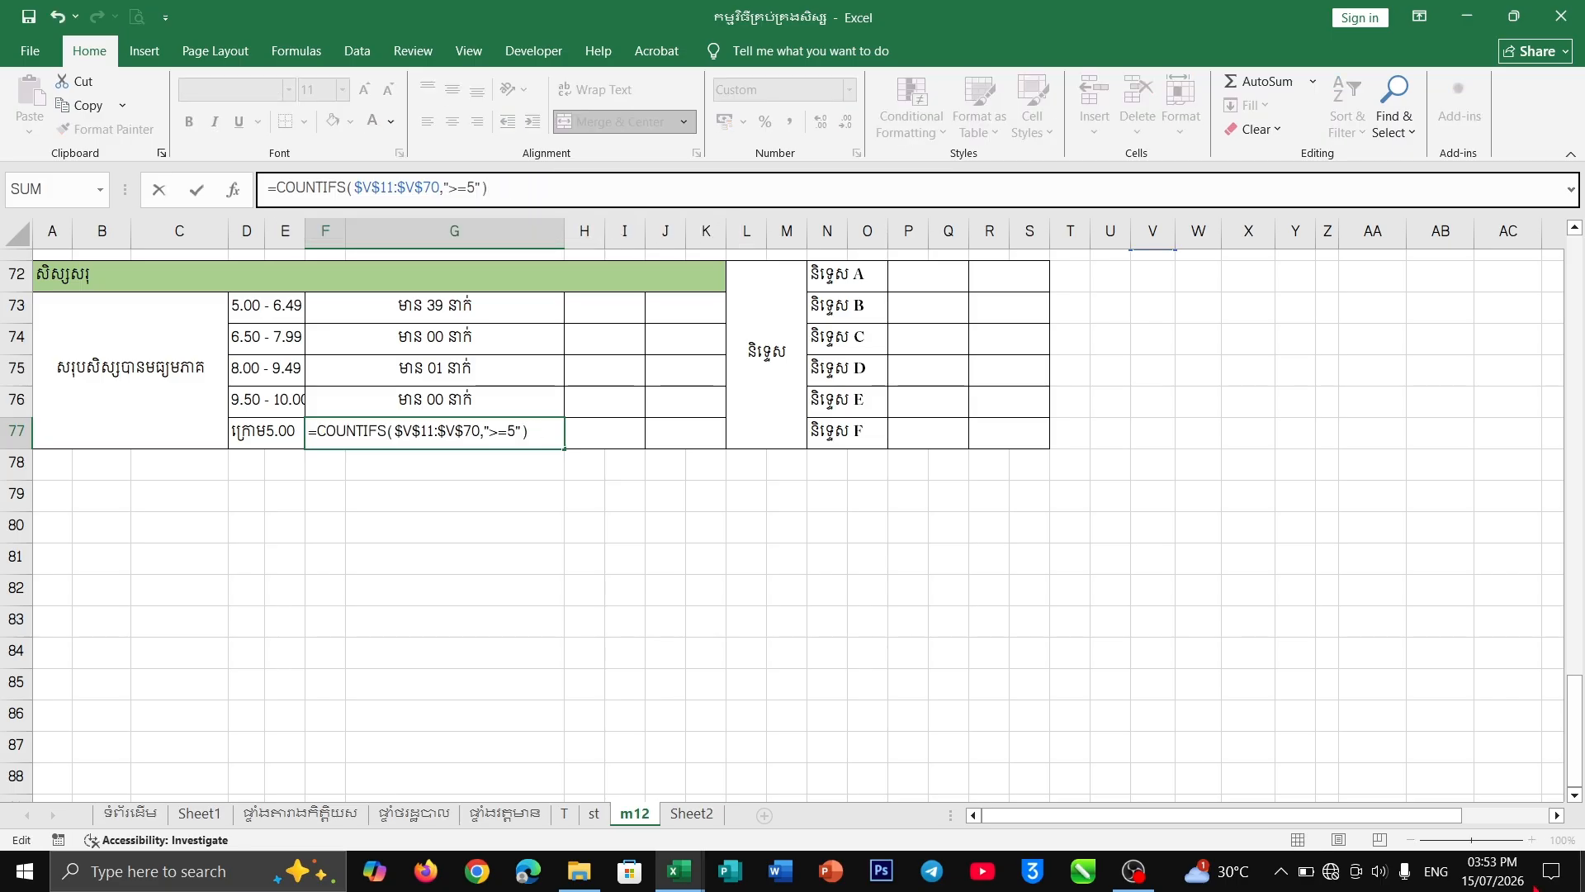
- Set the remaining criterion in the F77 formula to "<5" and commit the formula
click(458, 188)
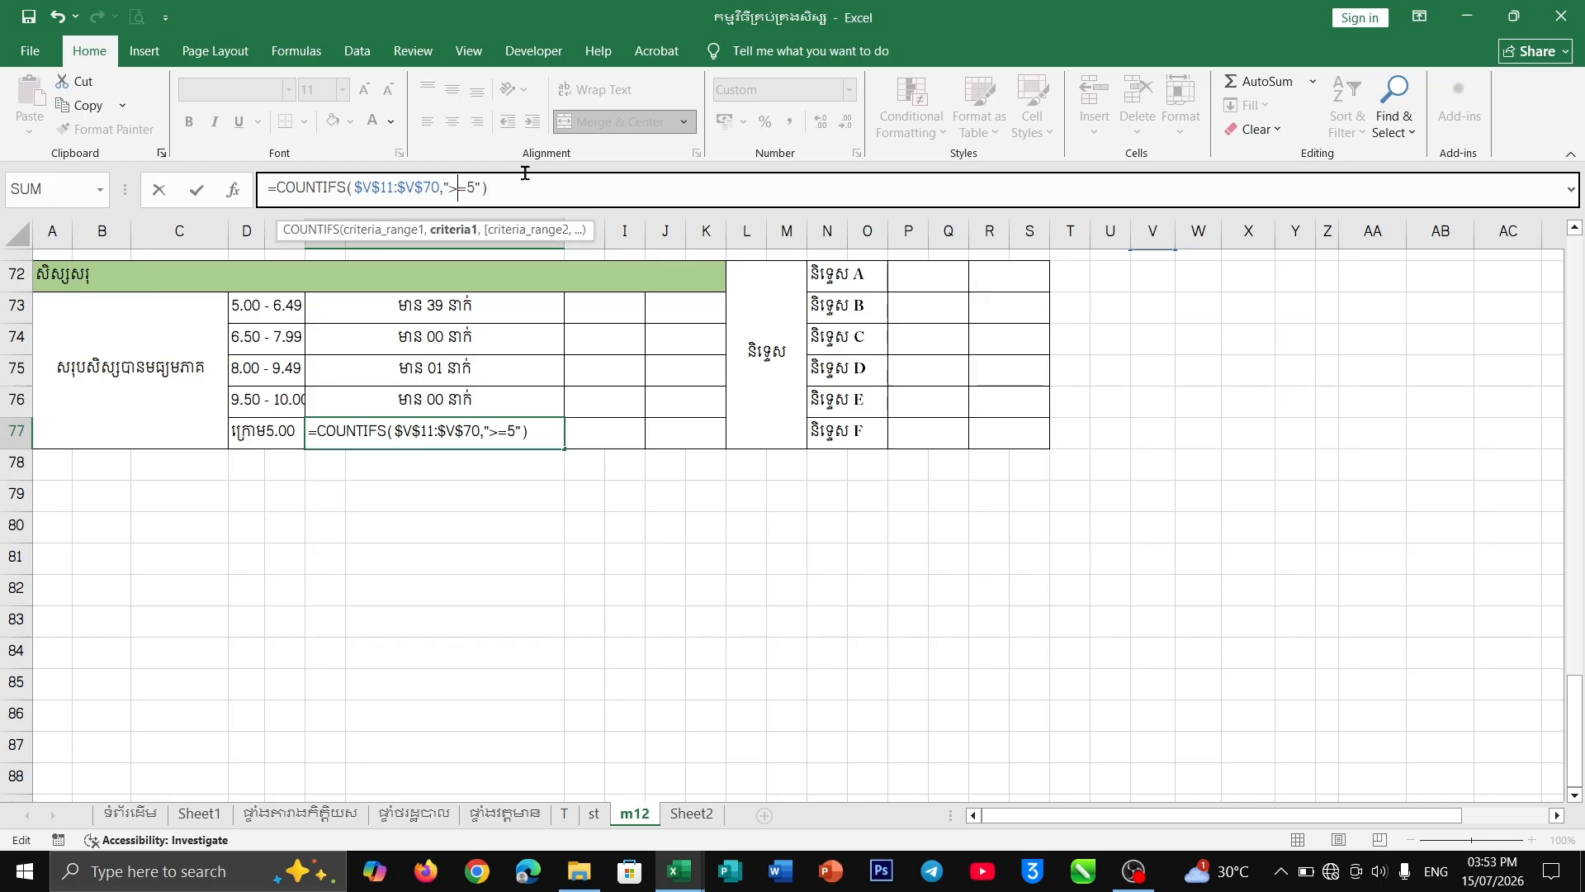
key(BackSpace)
key(BackSpace)
text(<)
key(Return)
click(478, 432)
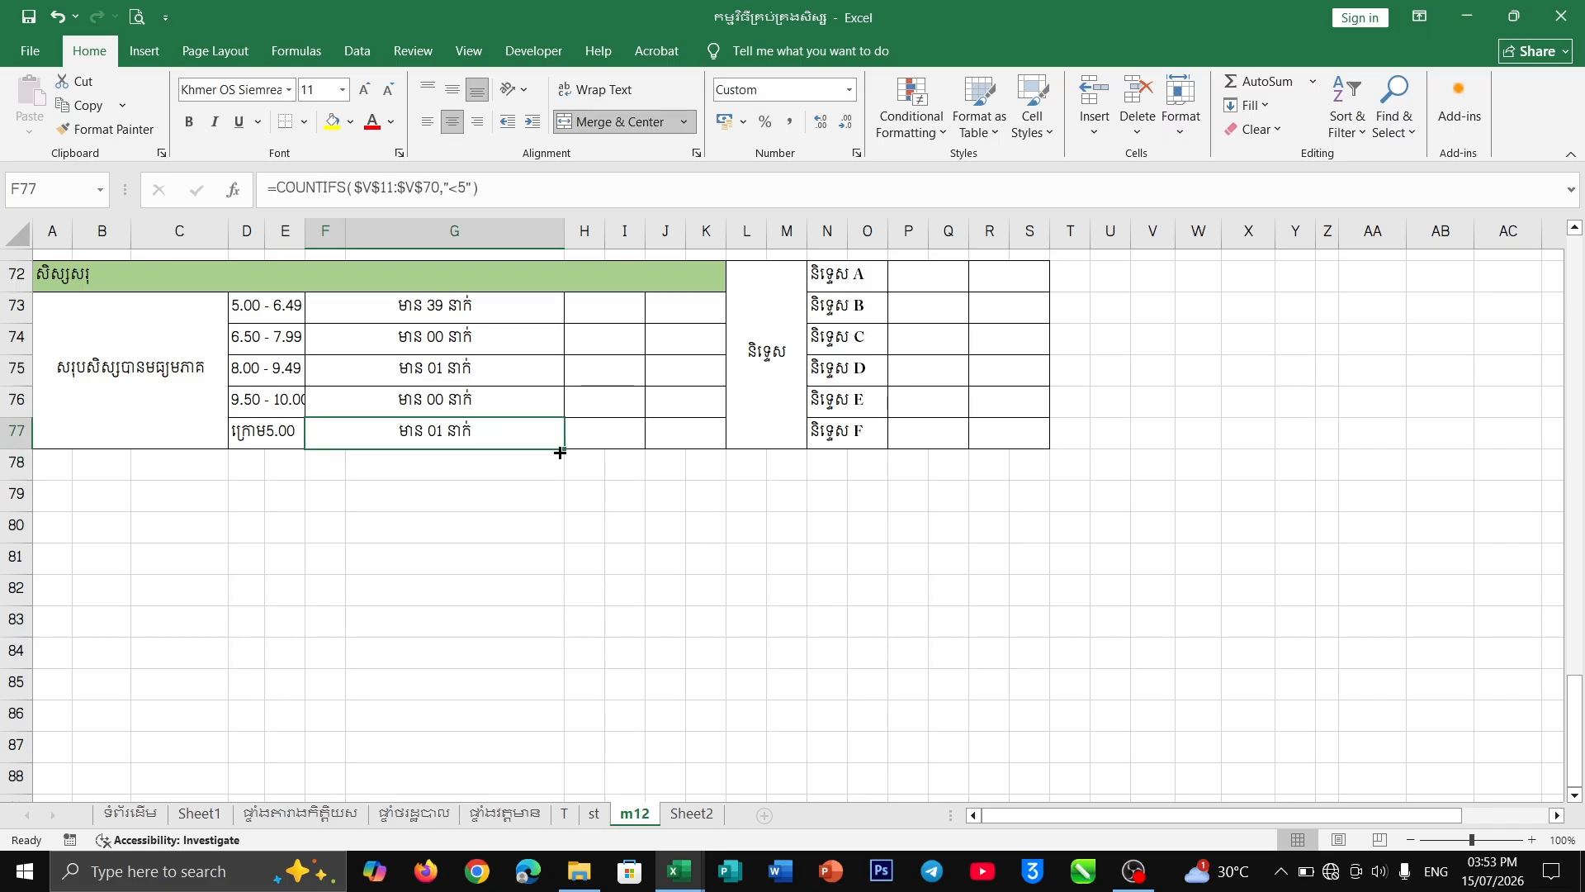
- Check the below-5.00 count in F77 against the student averages in column V
scroll(1037, 470, up, 11)
scroll(1189, 601, down, 1)
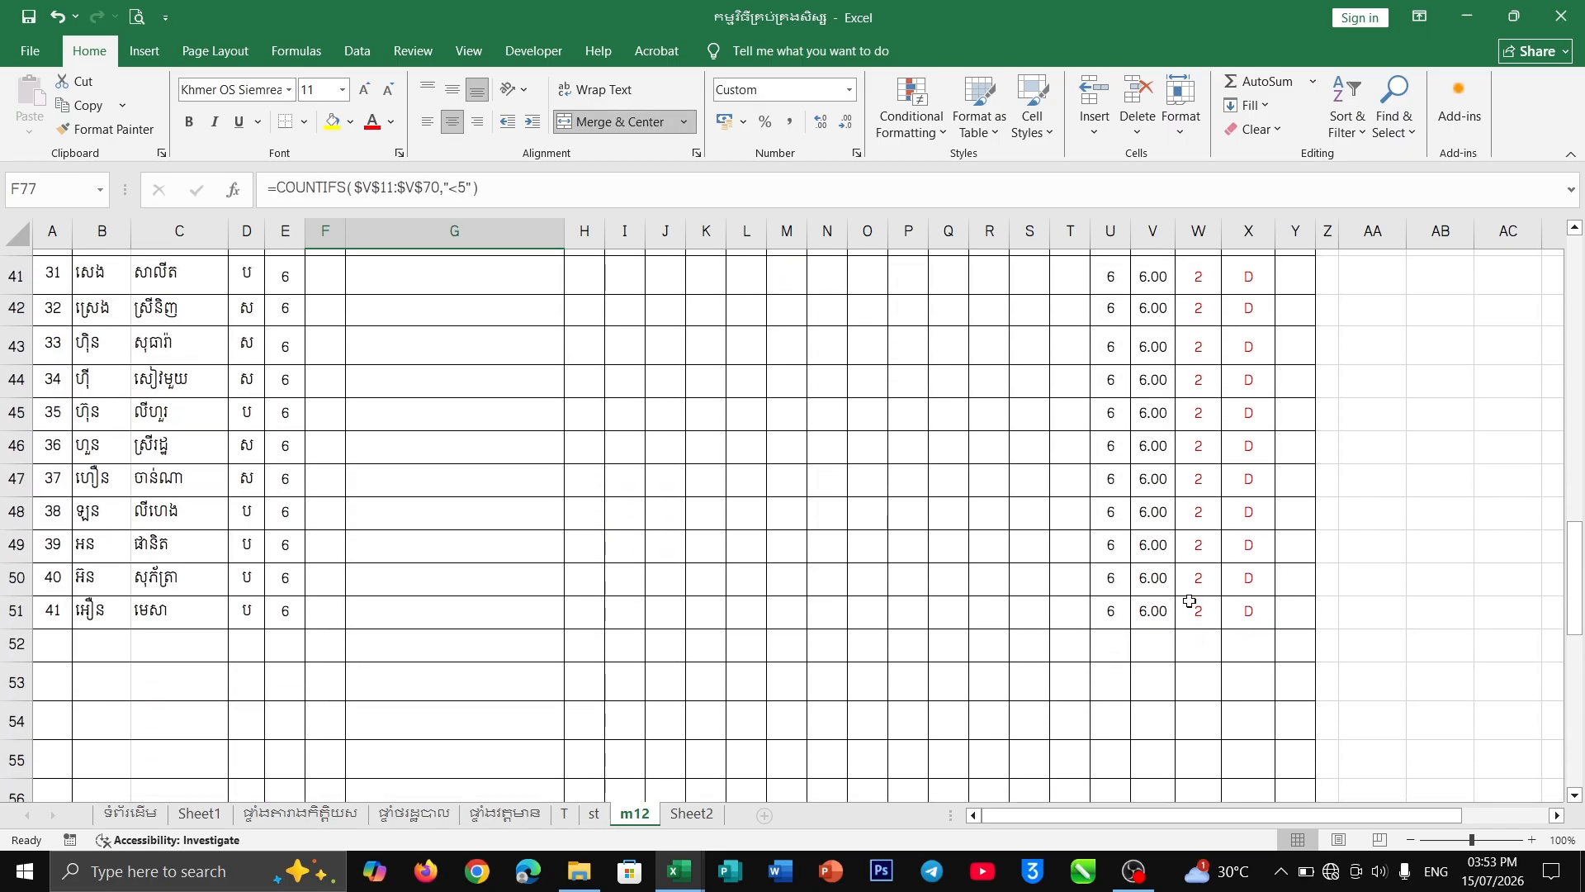
scroll(1189, 601, up, 7)
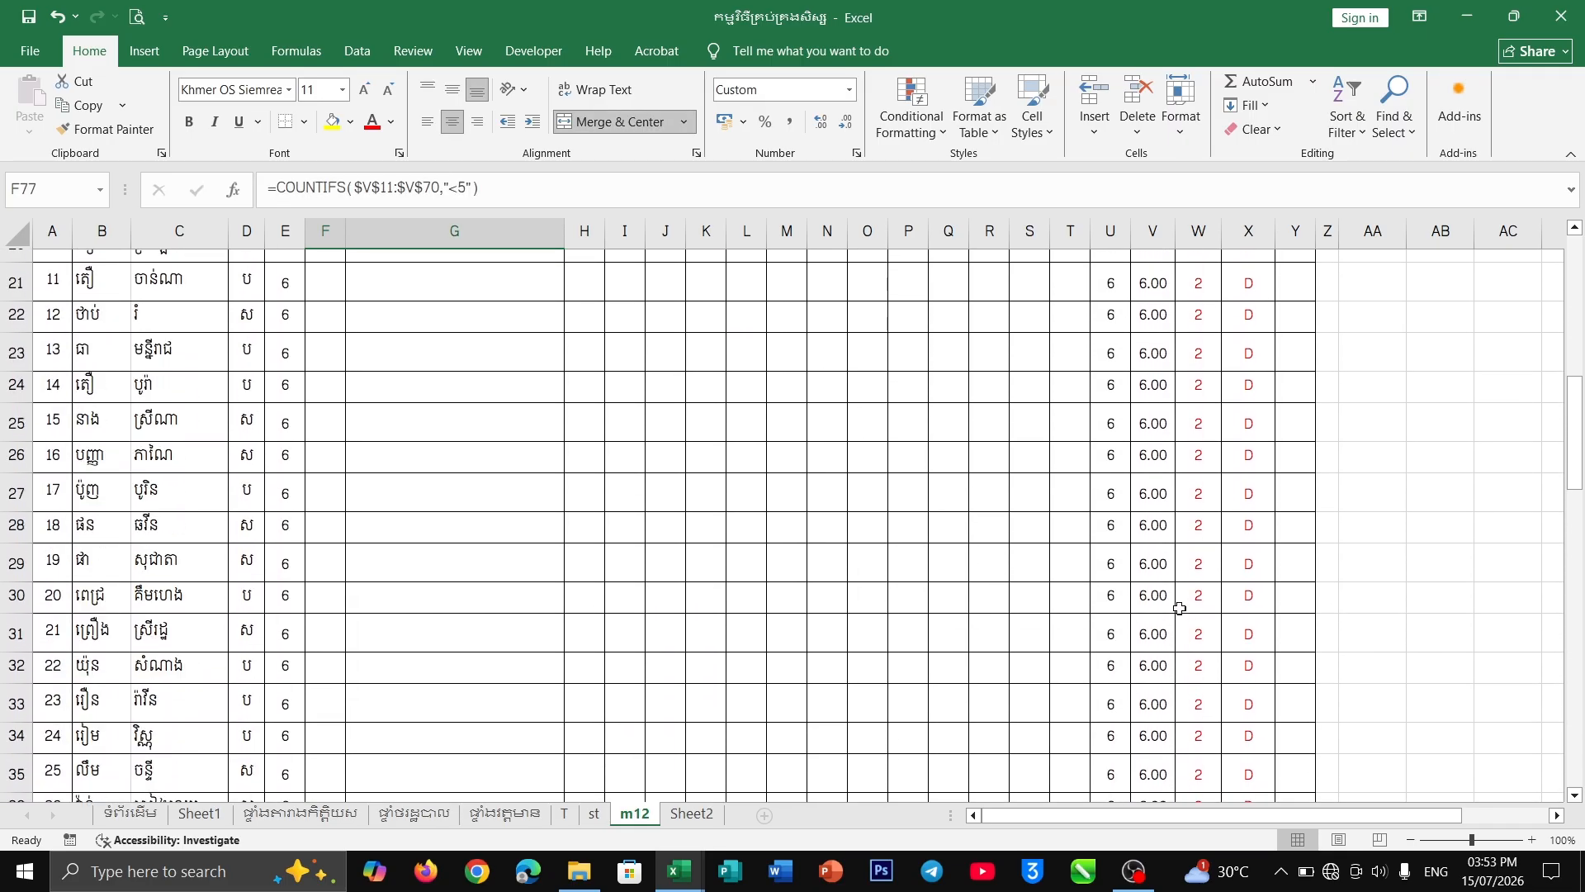
scroll(1179, 608, up, 7)
scroll(1154, 547, down, 2)
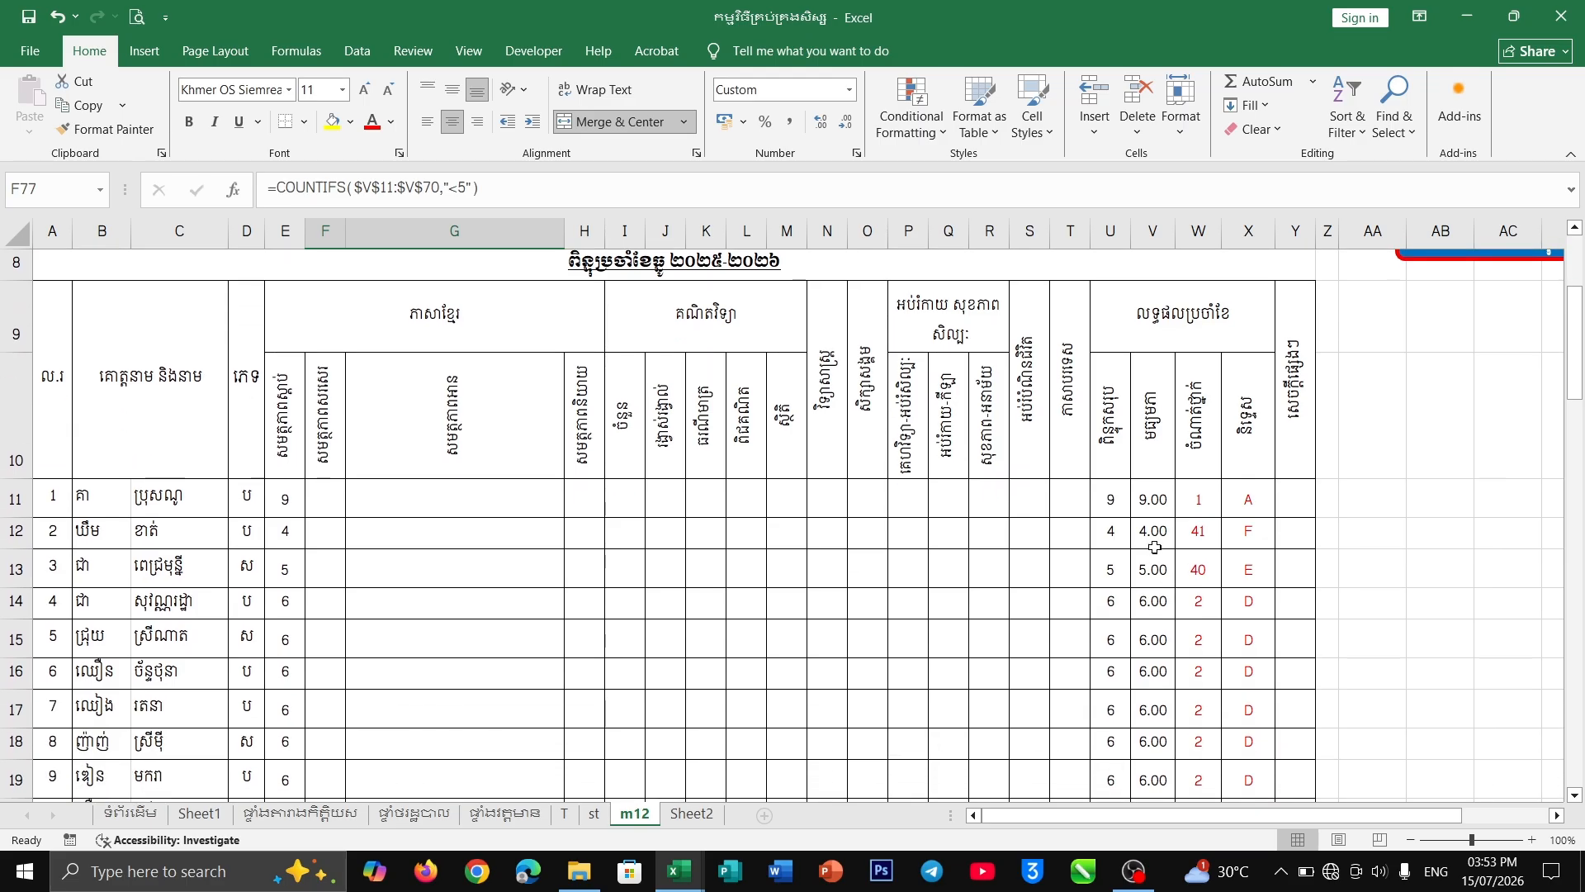
click(1150, 534)
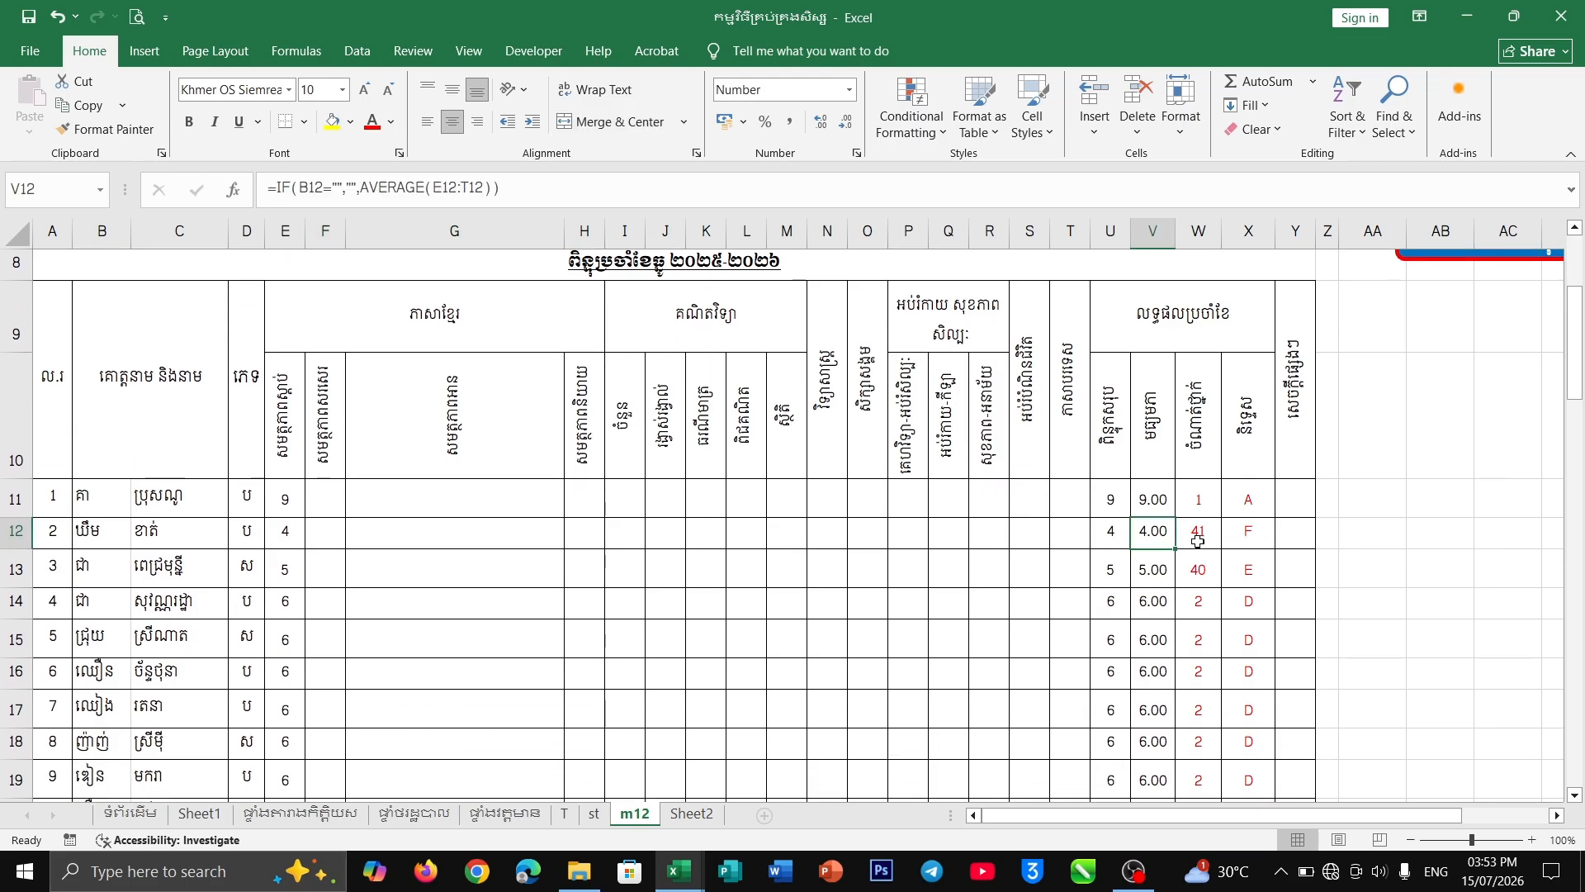
scroll(602, 598, down, 20)
scroll(485, 503, up, 5)
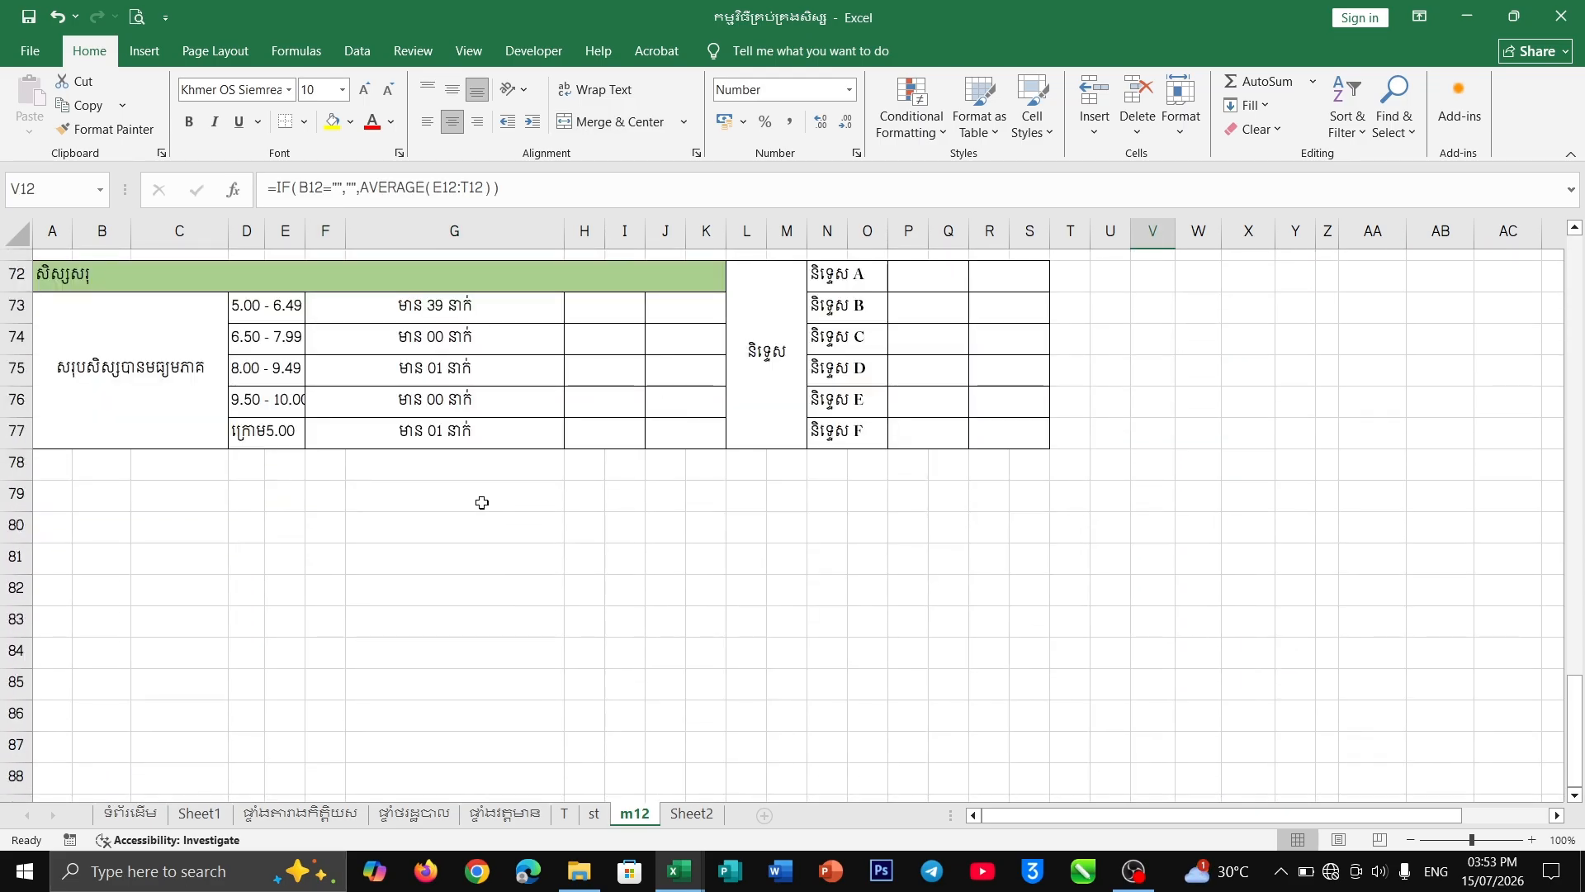
- Narrow column G to fit the counts and widen column I
drag(565, 243, 607, 240)
- Start a COUNTIFS formula in H73 with the gender column $D$11:$D$70 as its absolute first criteria range
click(434, 547)
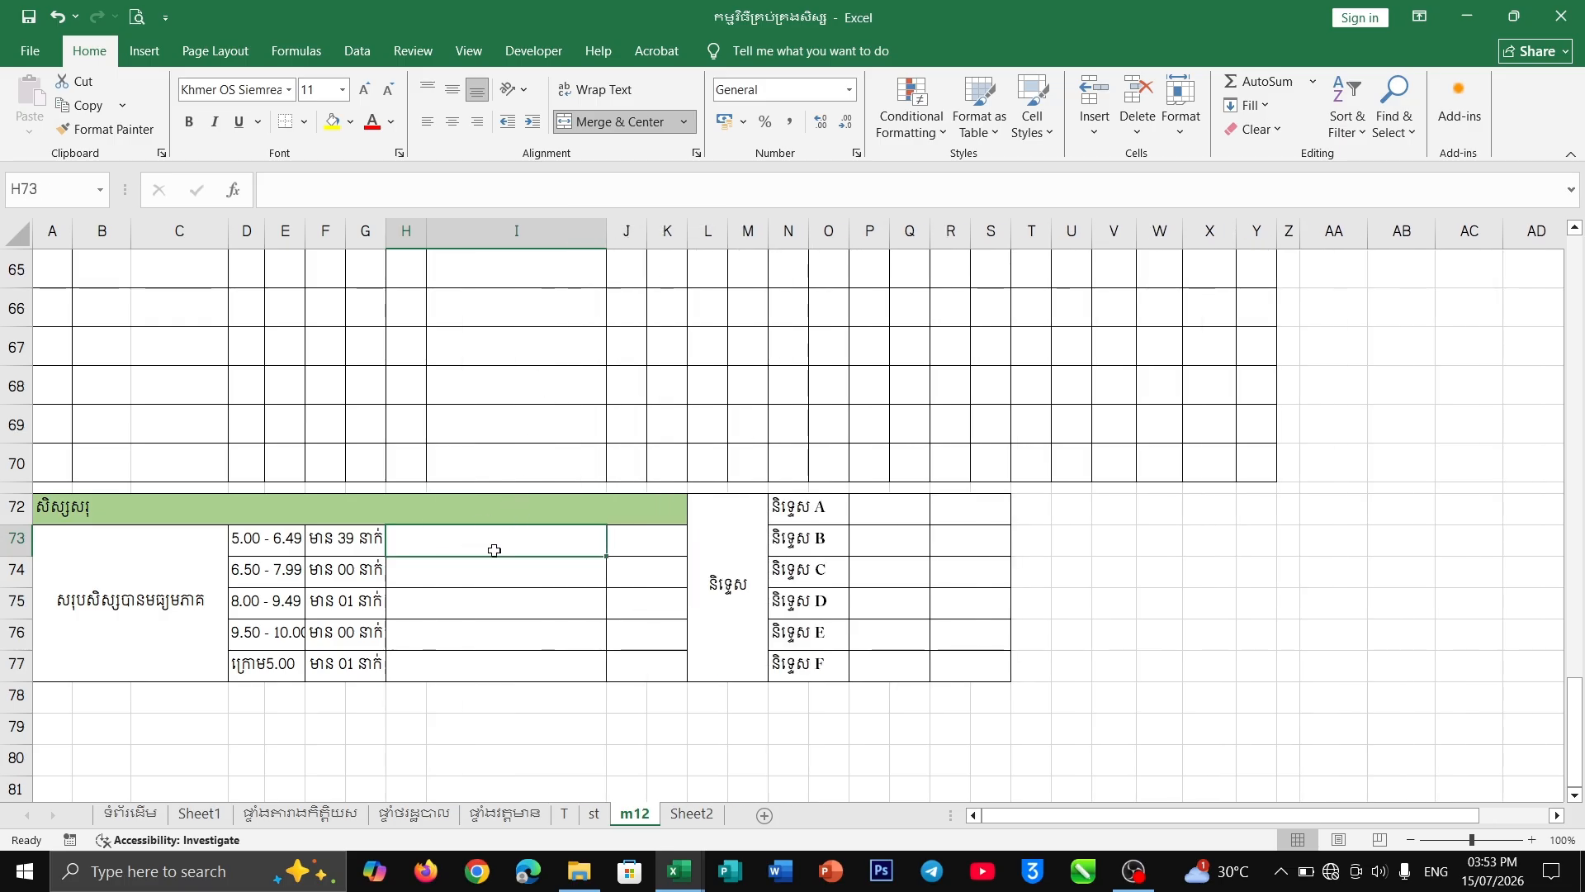
text(=)
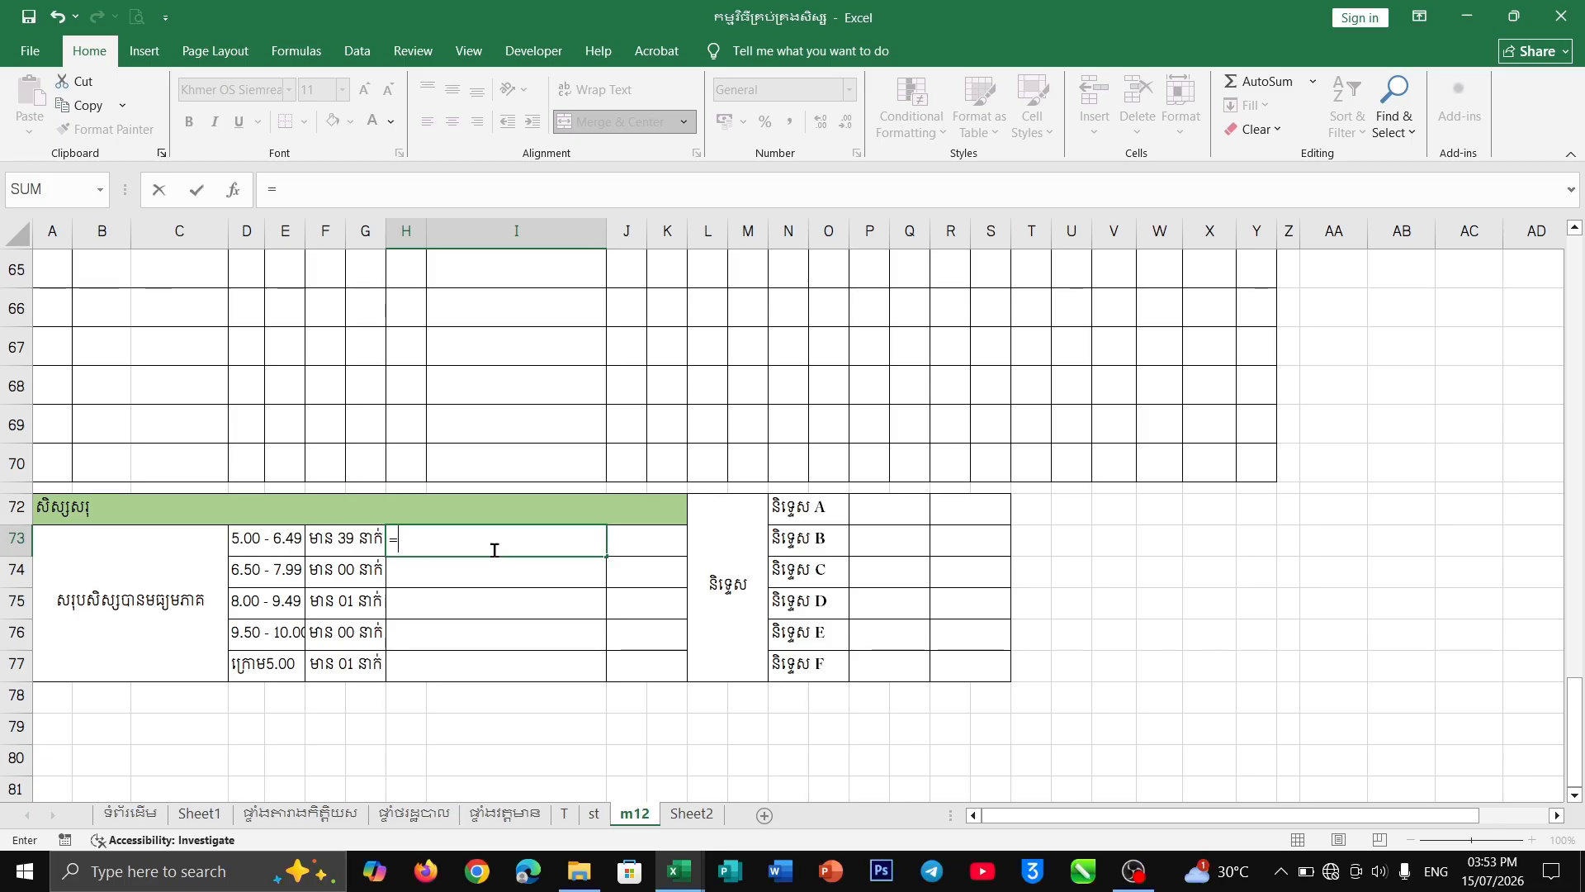
text(coun)
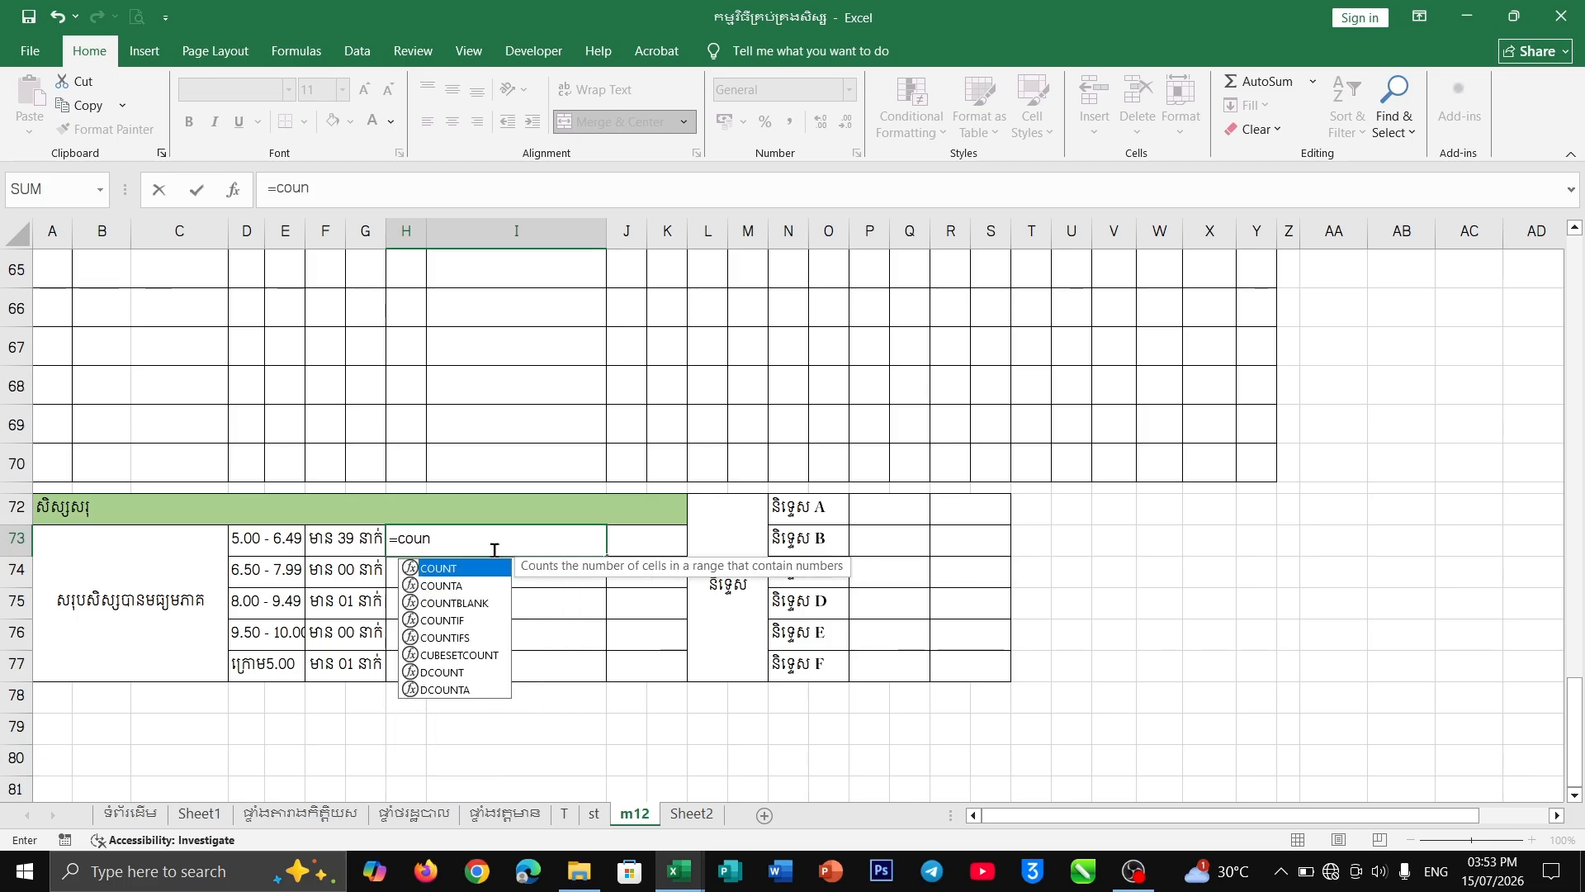
double_click(487, 634)
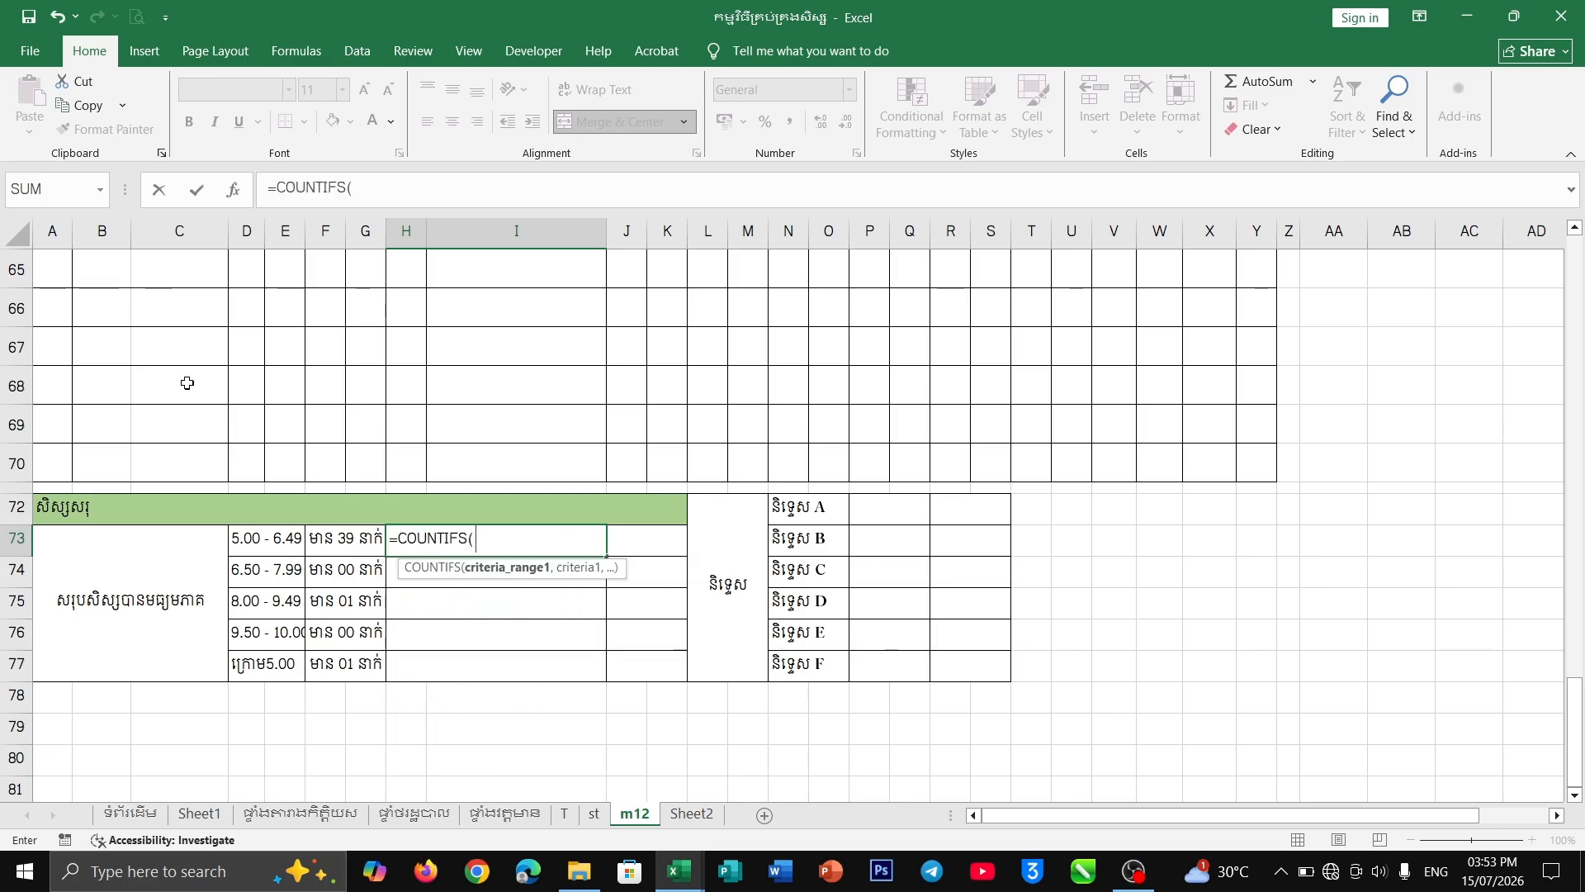
scroll(231, 382, up, 20)
scroll(231, 382, up, 1)
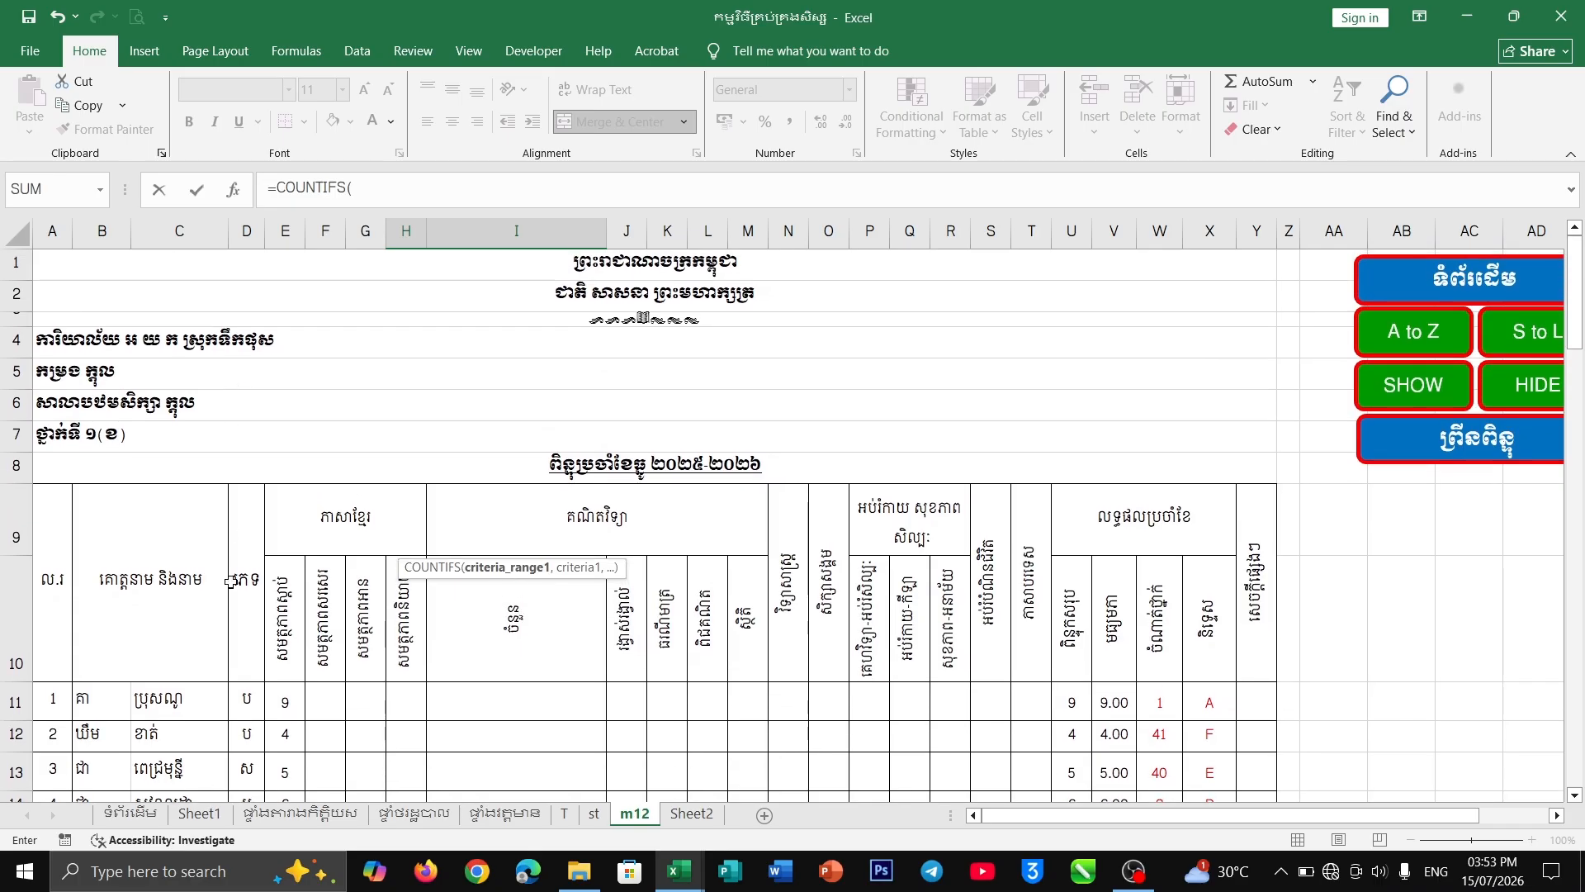
drag(246, 698, 248, 743)
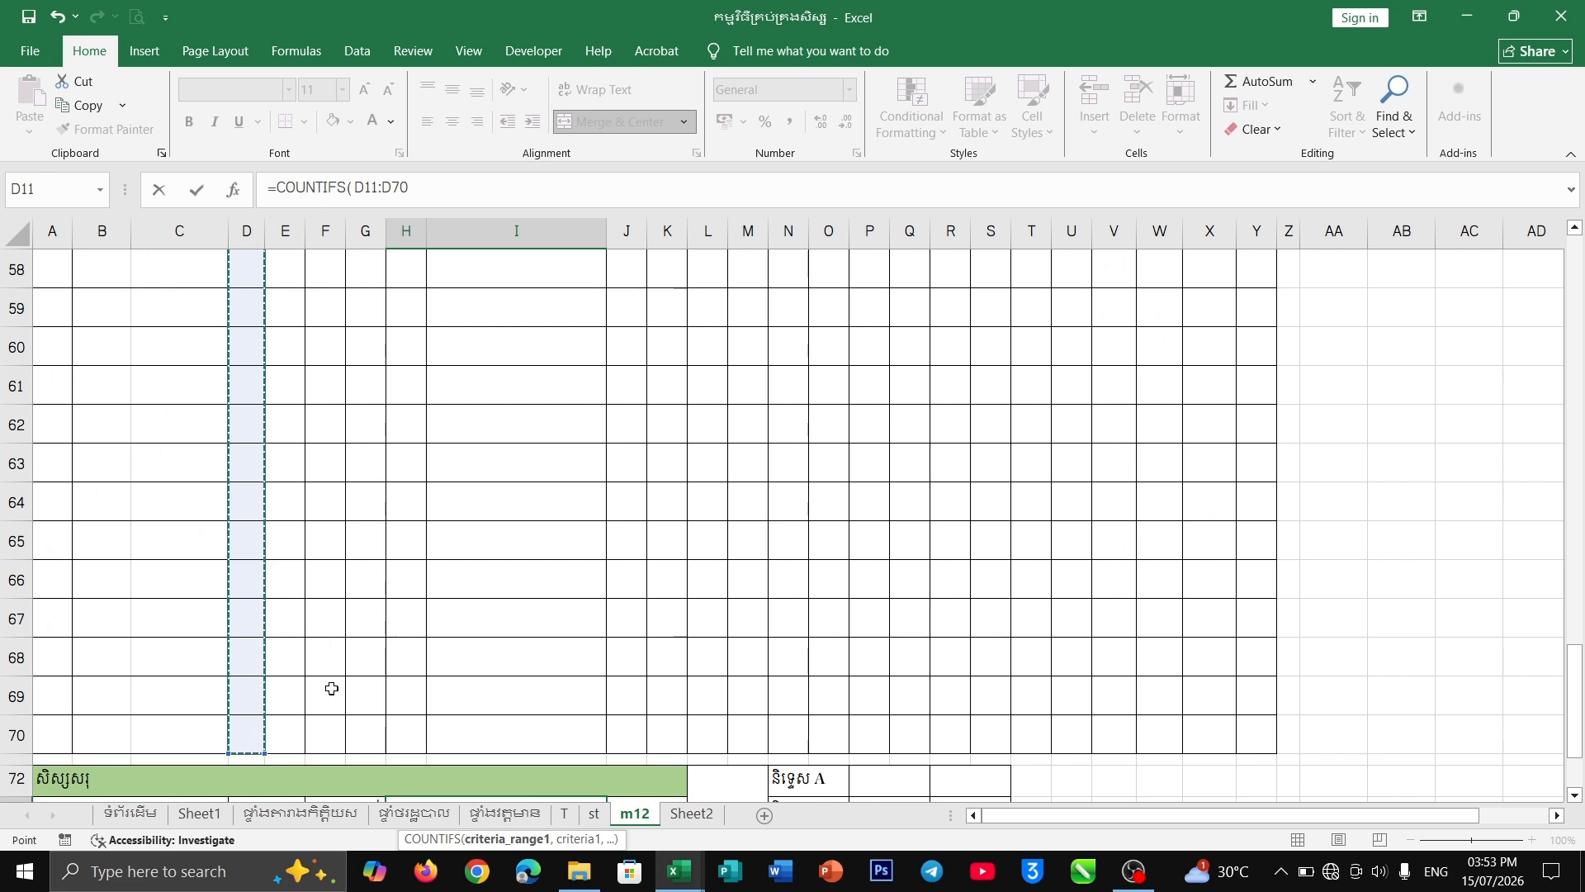
key(F4)
click(470, 193)
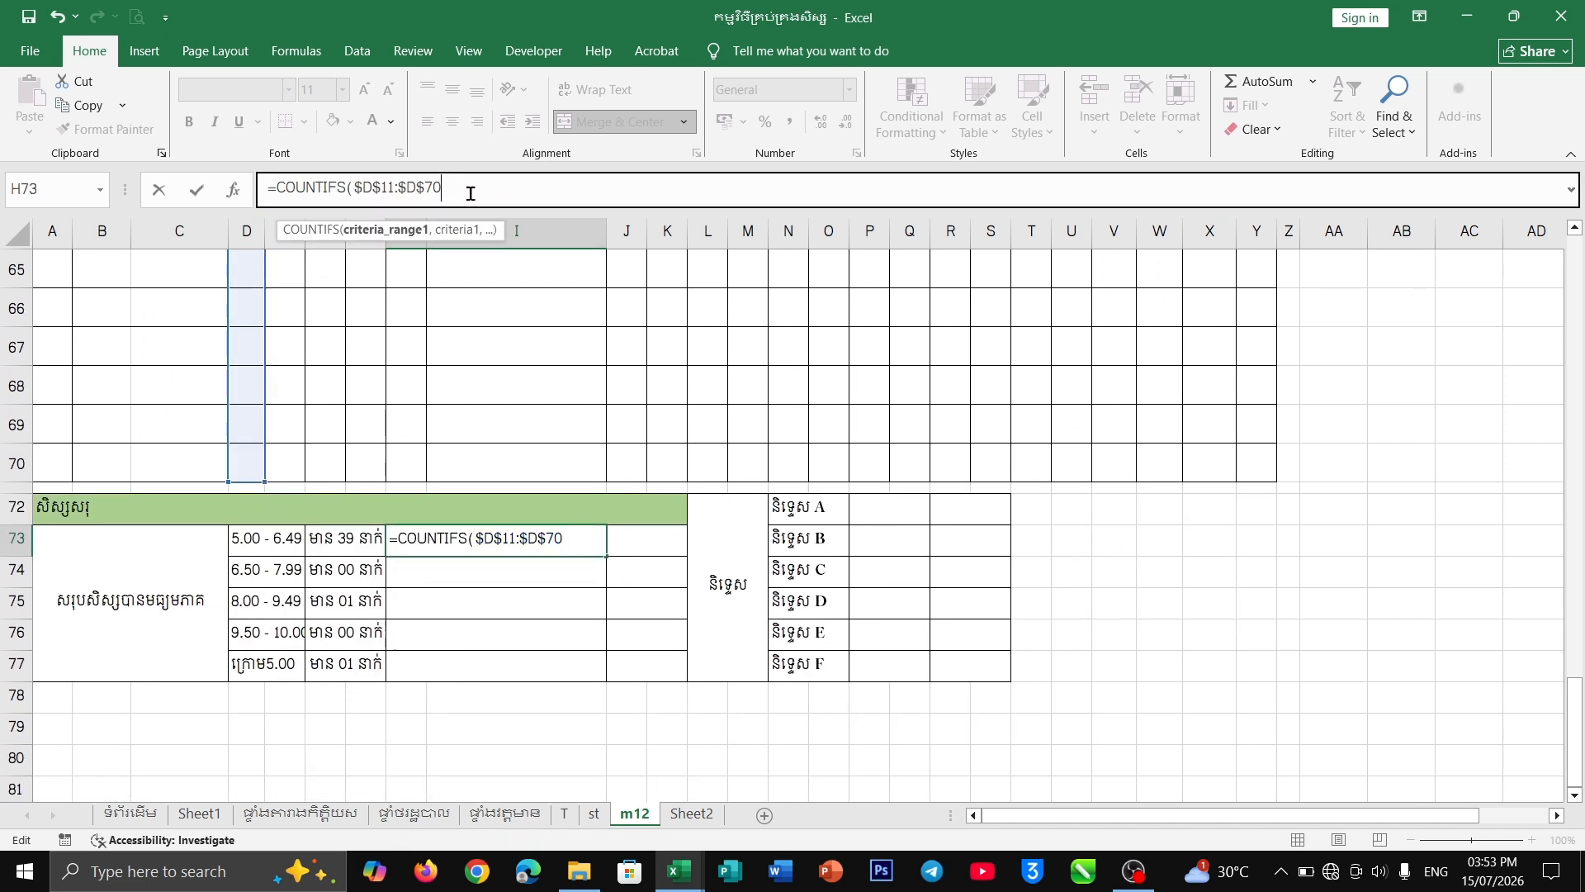
- Add "ស" as the first criterion of the H73 formula, using Khmer keyboard input for the letter
text(,)
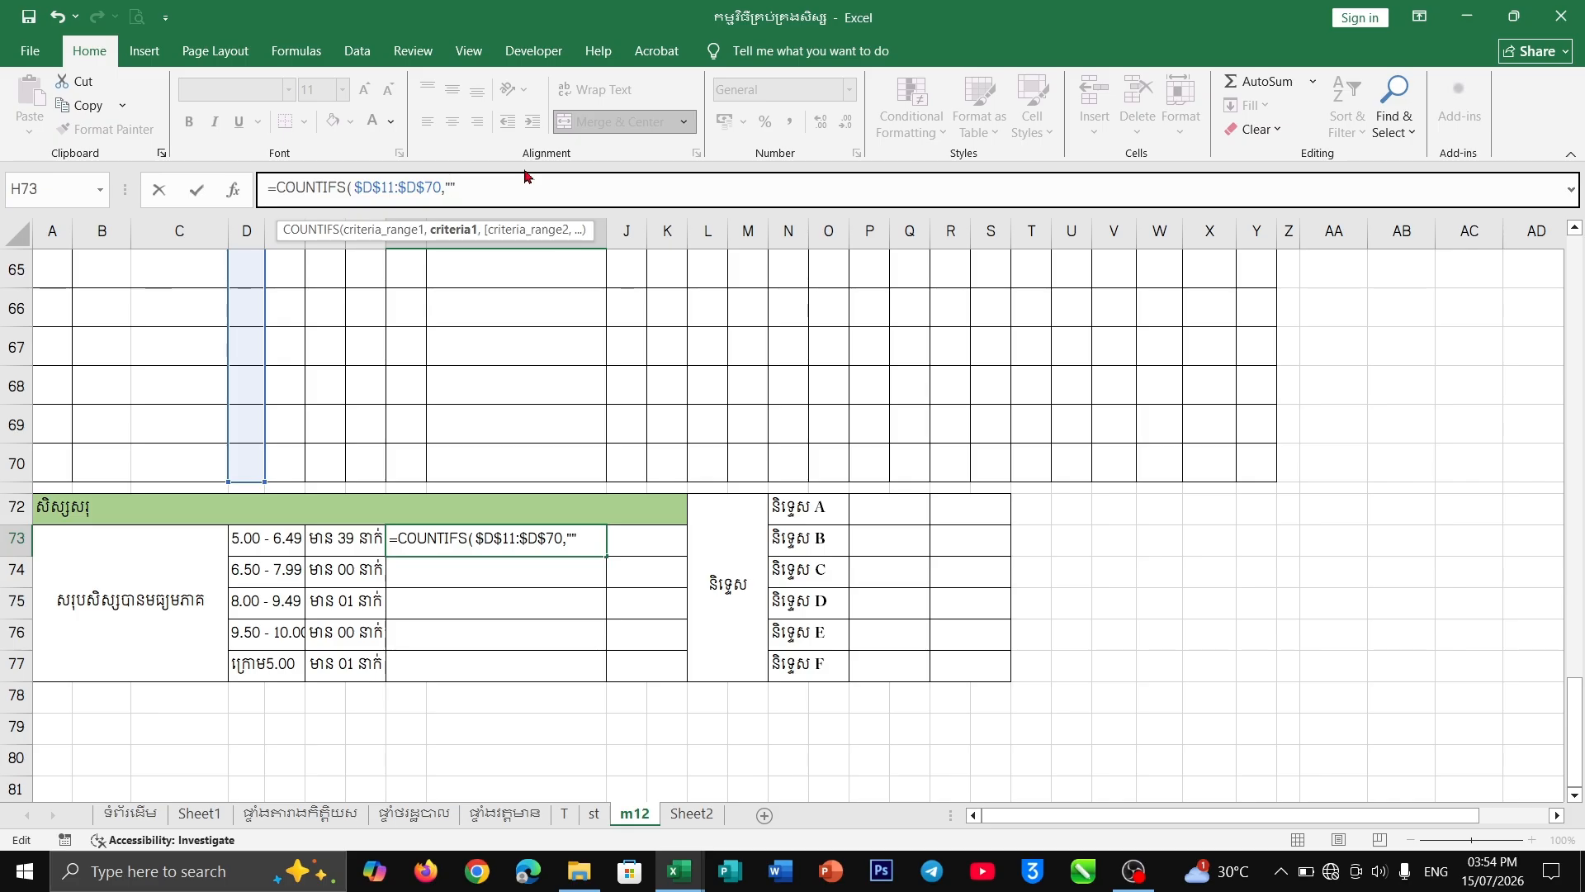
key(alt+shift)
text(ុំ)
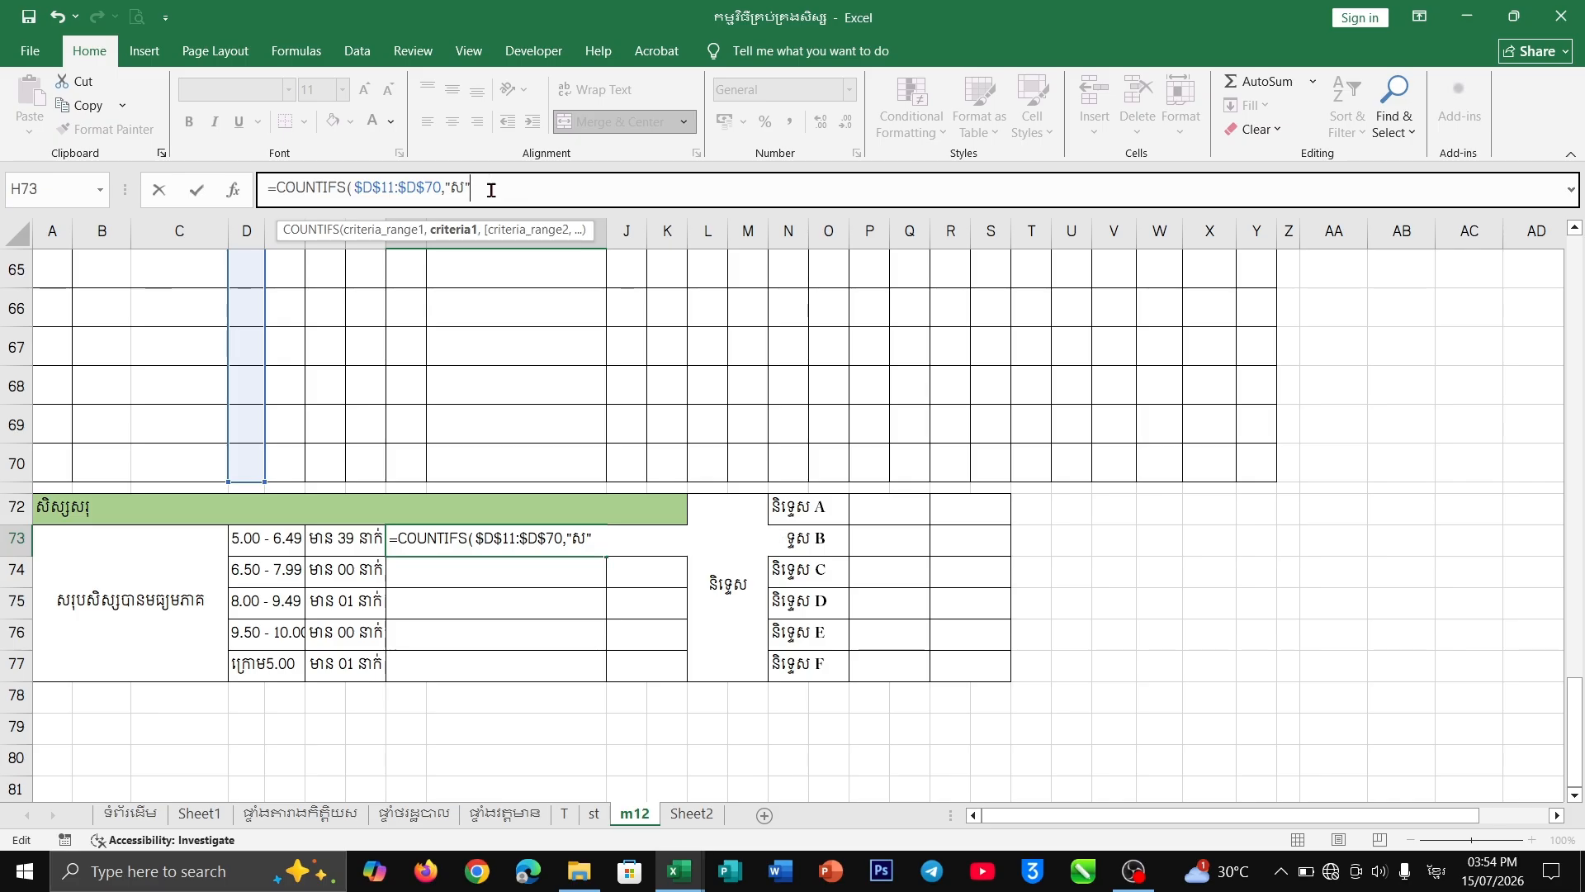
key(alt+shift)
text(,)
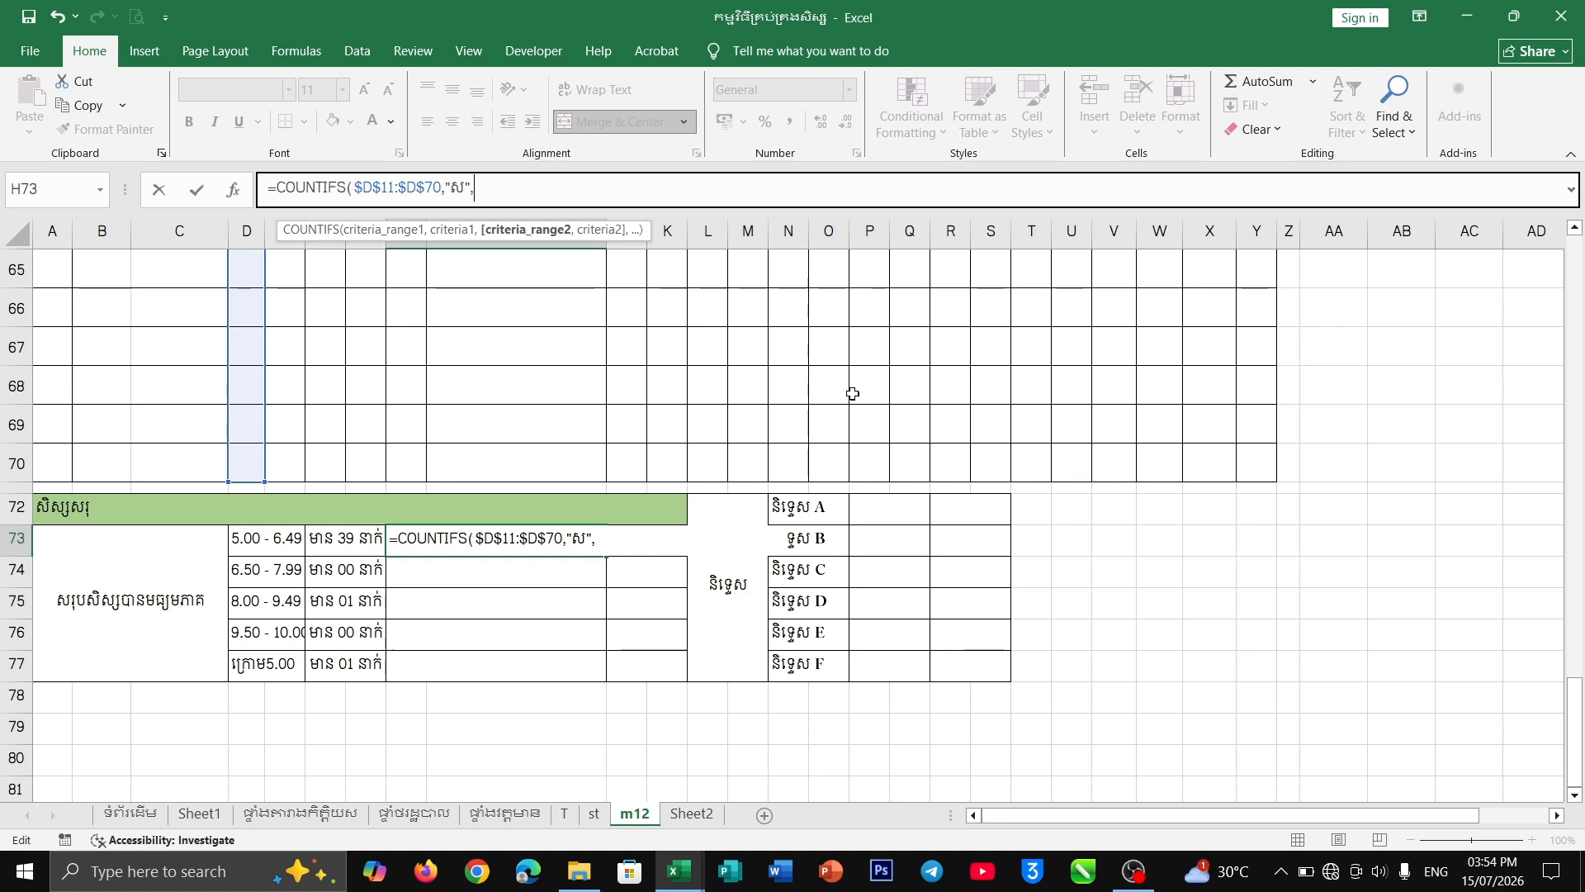
- Add the averages column $V$11:$V$70 as the second criteria range of the H73 formula, with the criterion ">=5"
scroll(924, 421, up, 20)
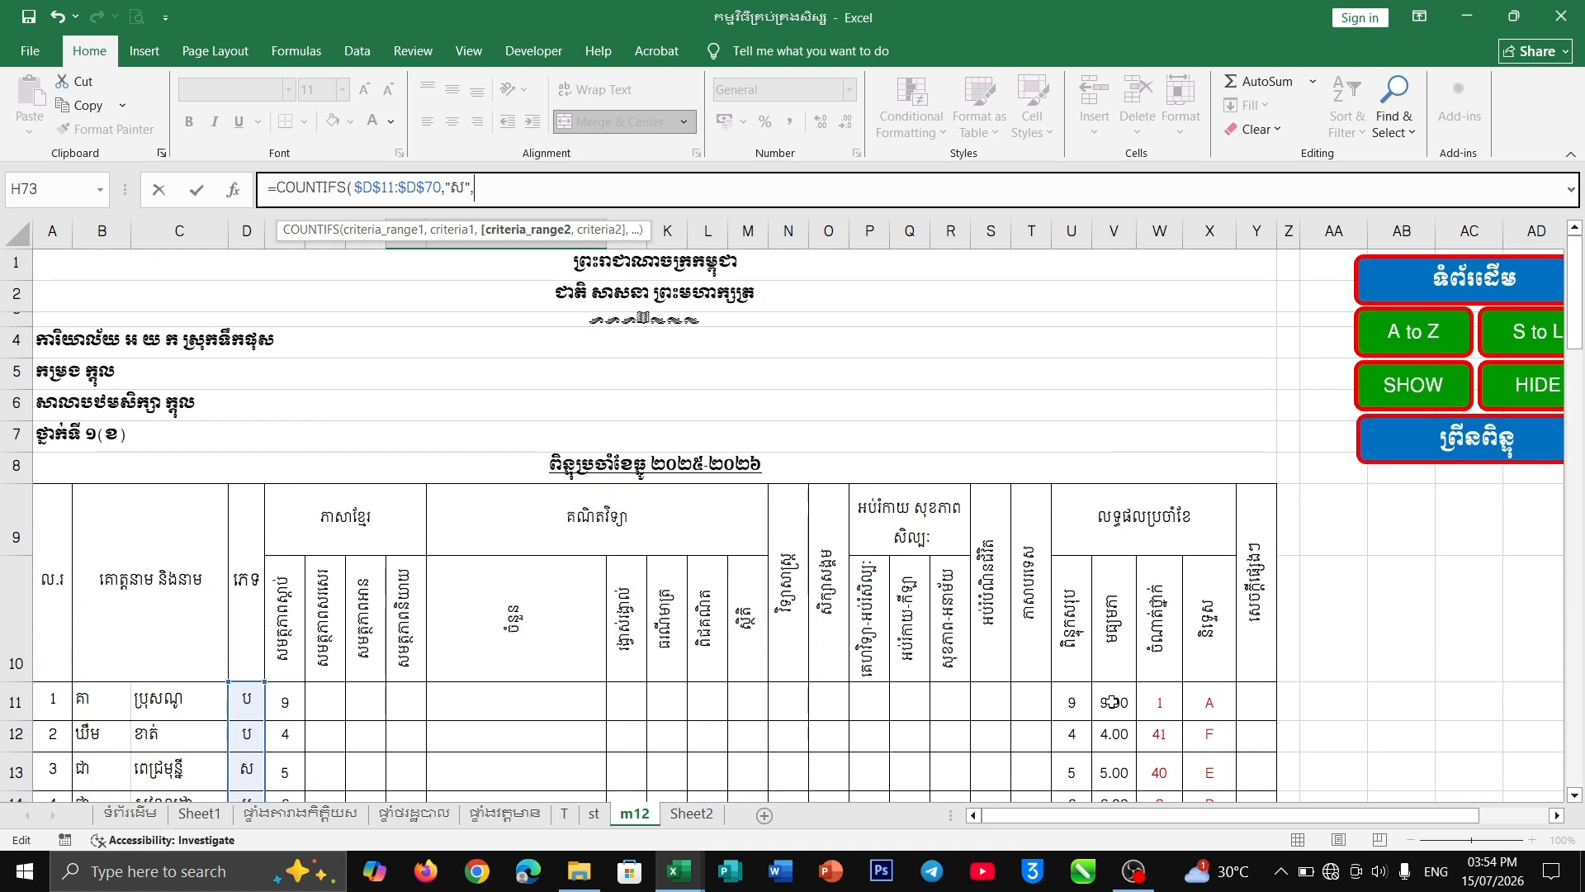
drag(1112, 701, 1114, 677)
drag(1180, 759, 1115, 736)
scroll(1115, 736, down, 2)
key(F4)
text(,)
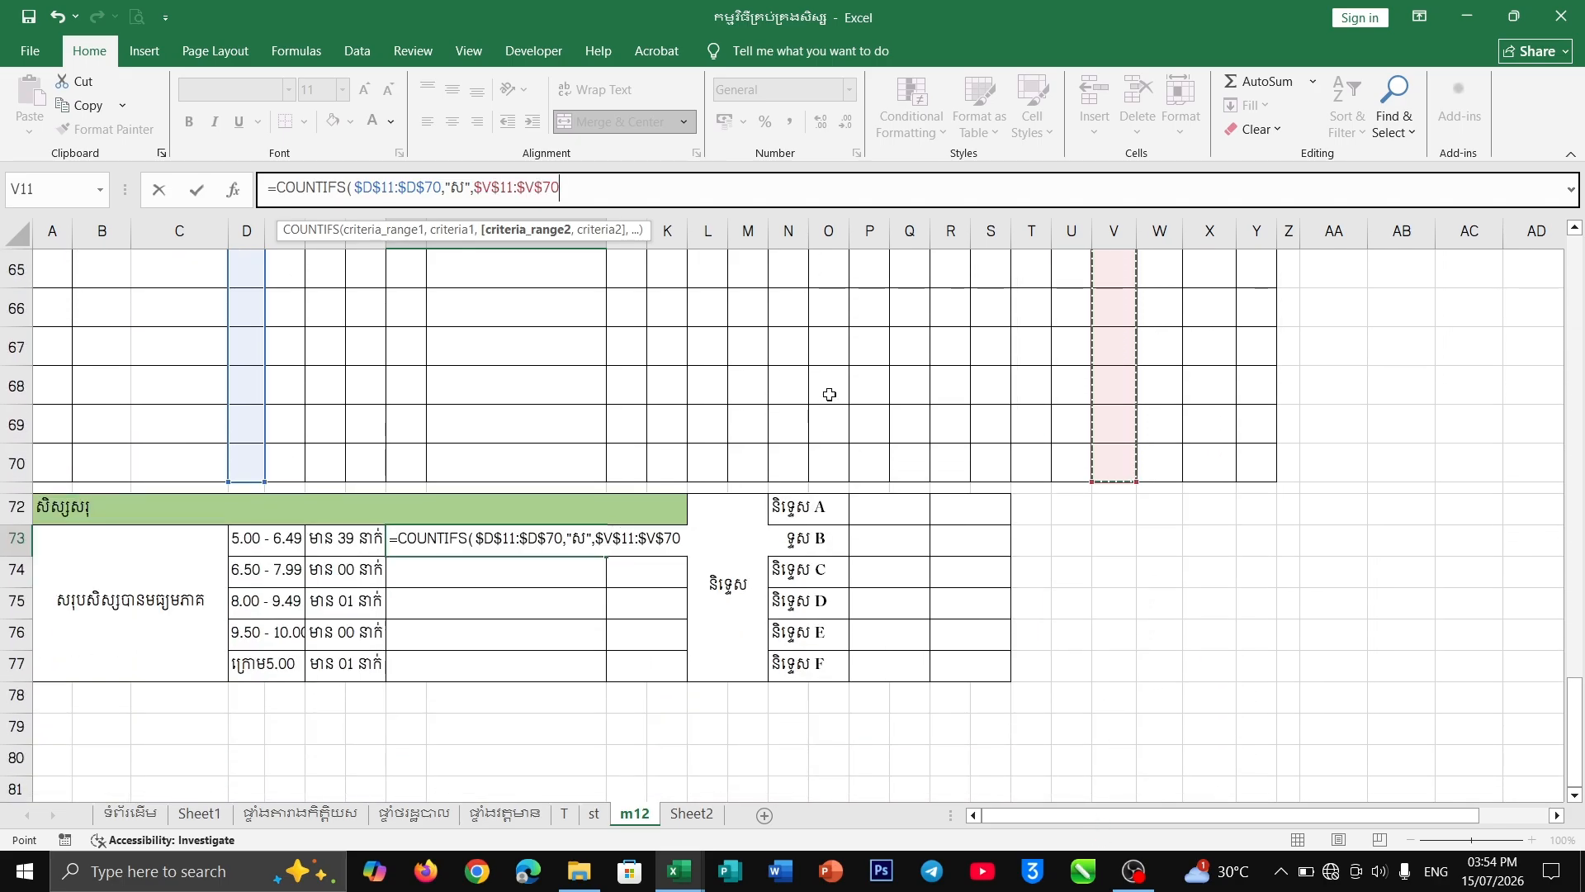
text("")
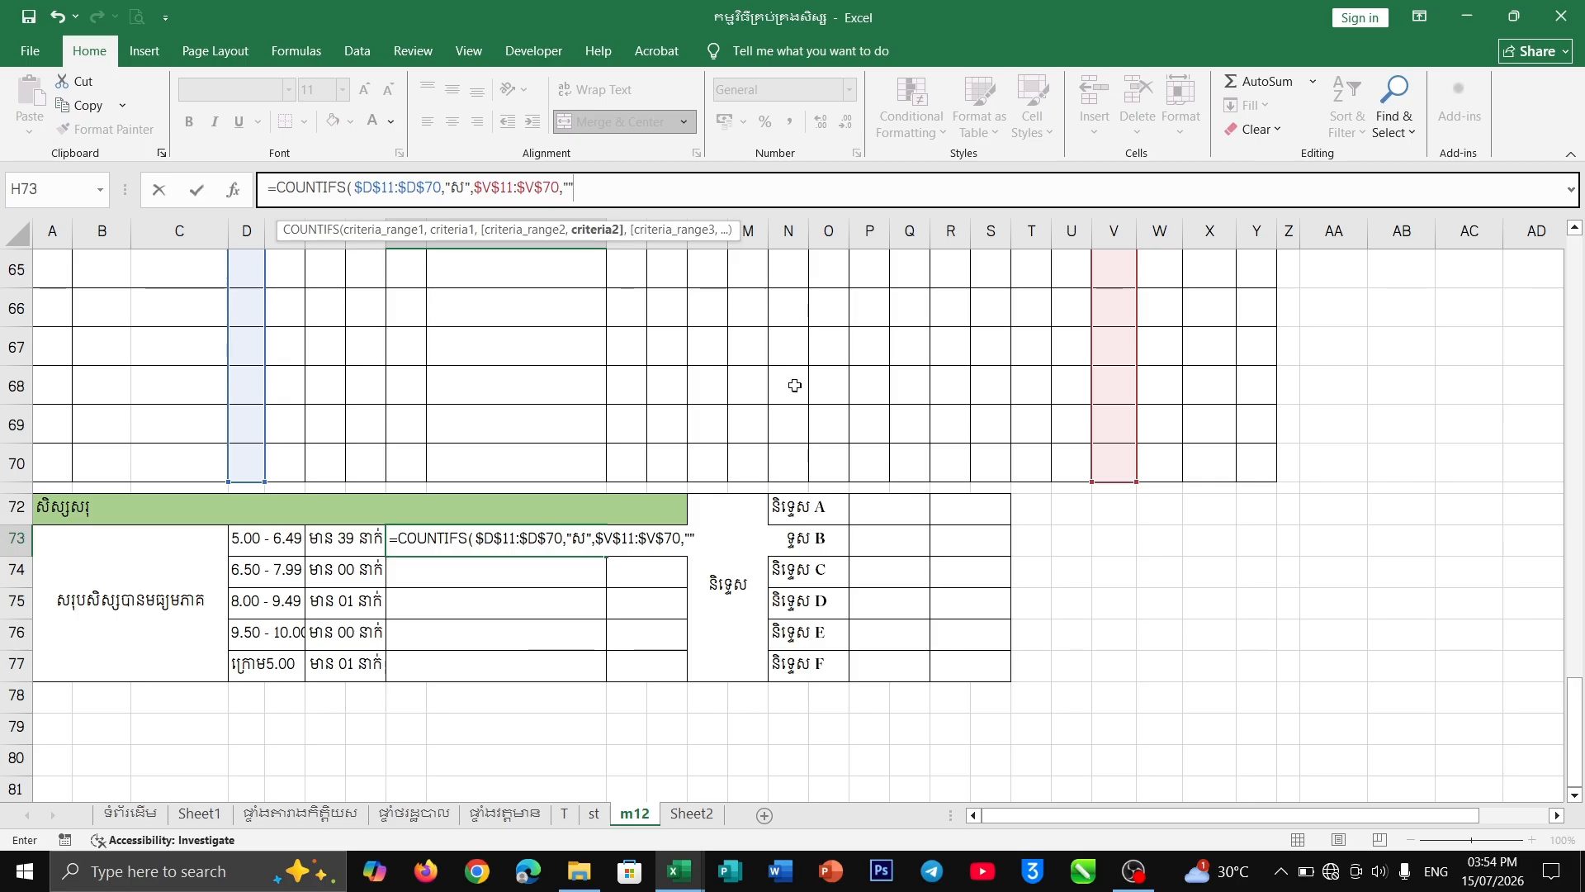
click(570, 189)
text(>=5",)
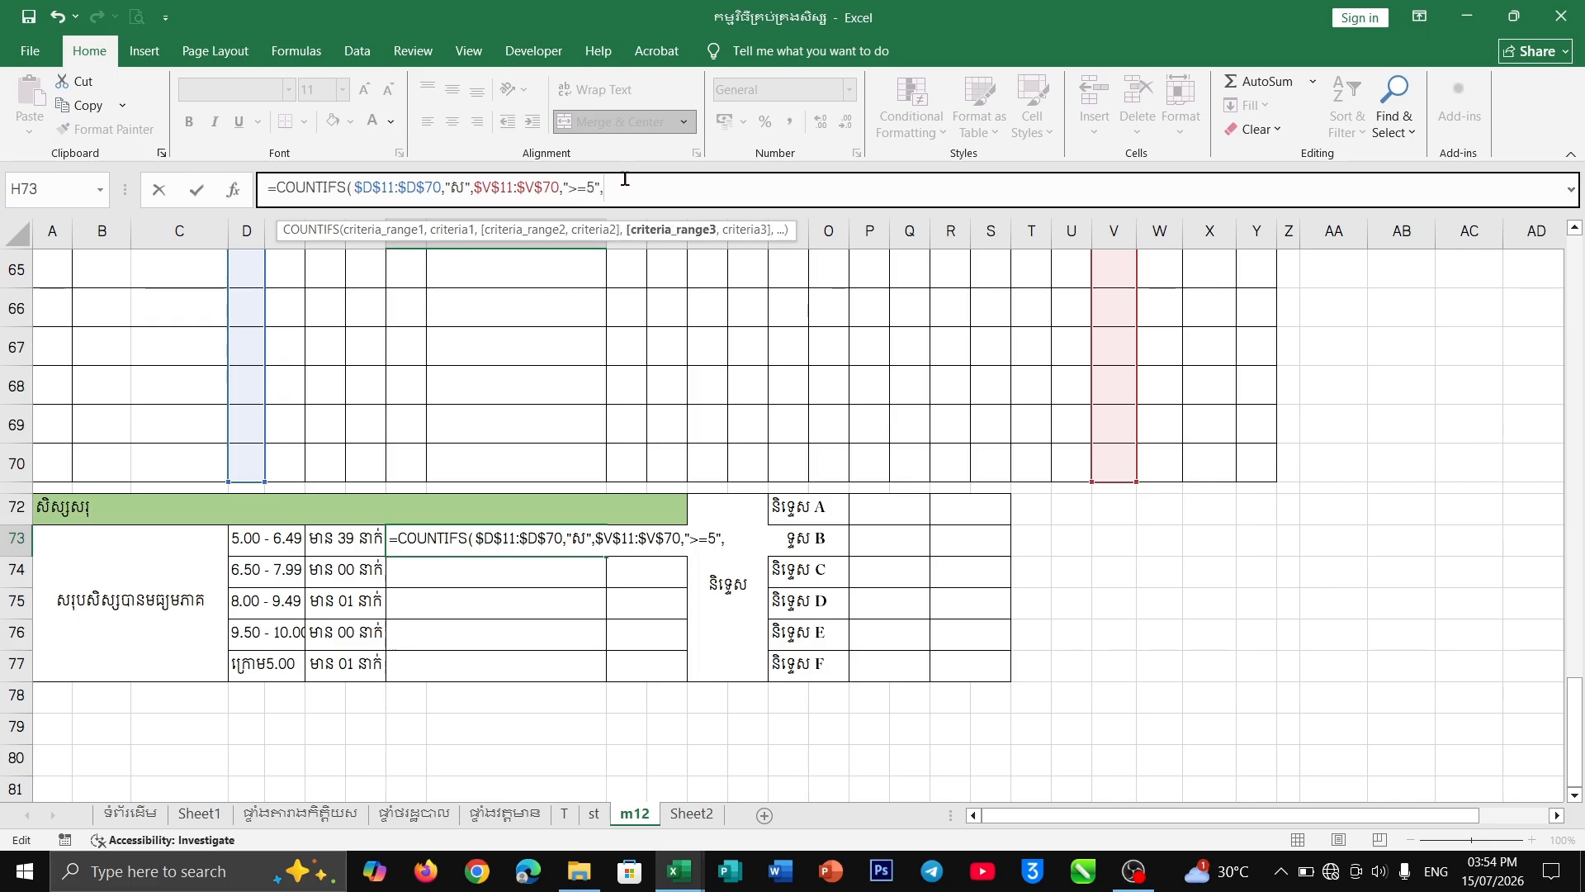
- Complete the H73 formula with $V$11:$V$70 as the third criteria range and the criterion "<=6.49"
scroll(1086, 481, up, 17)
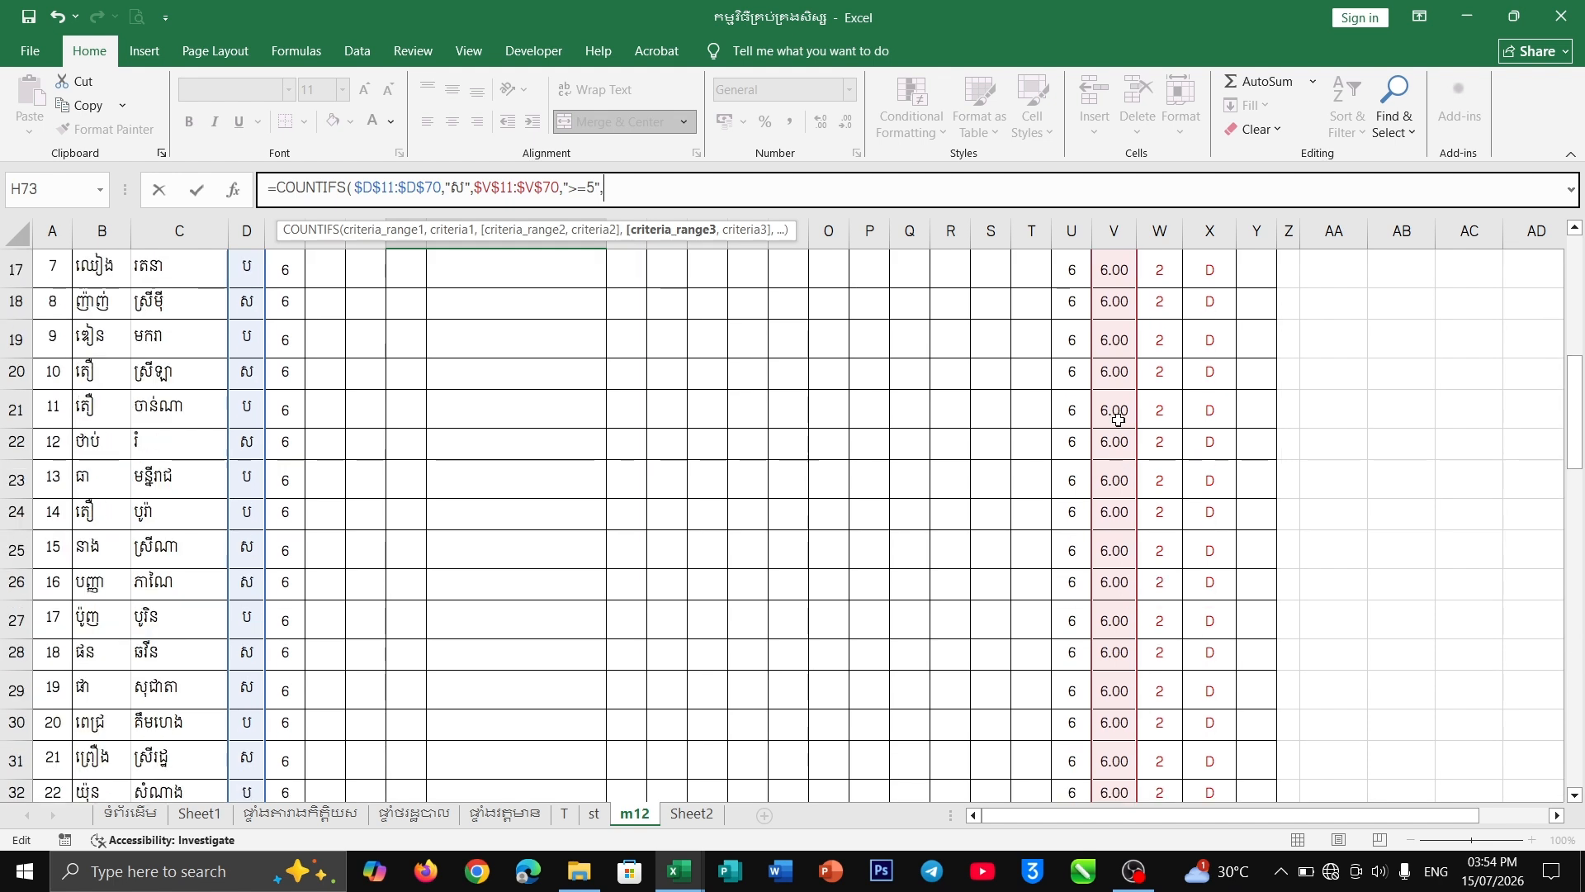
scroll(1121, 361, up, 5)
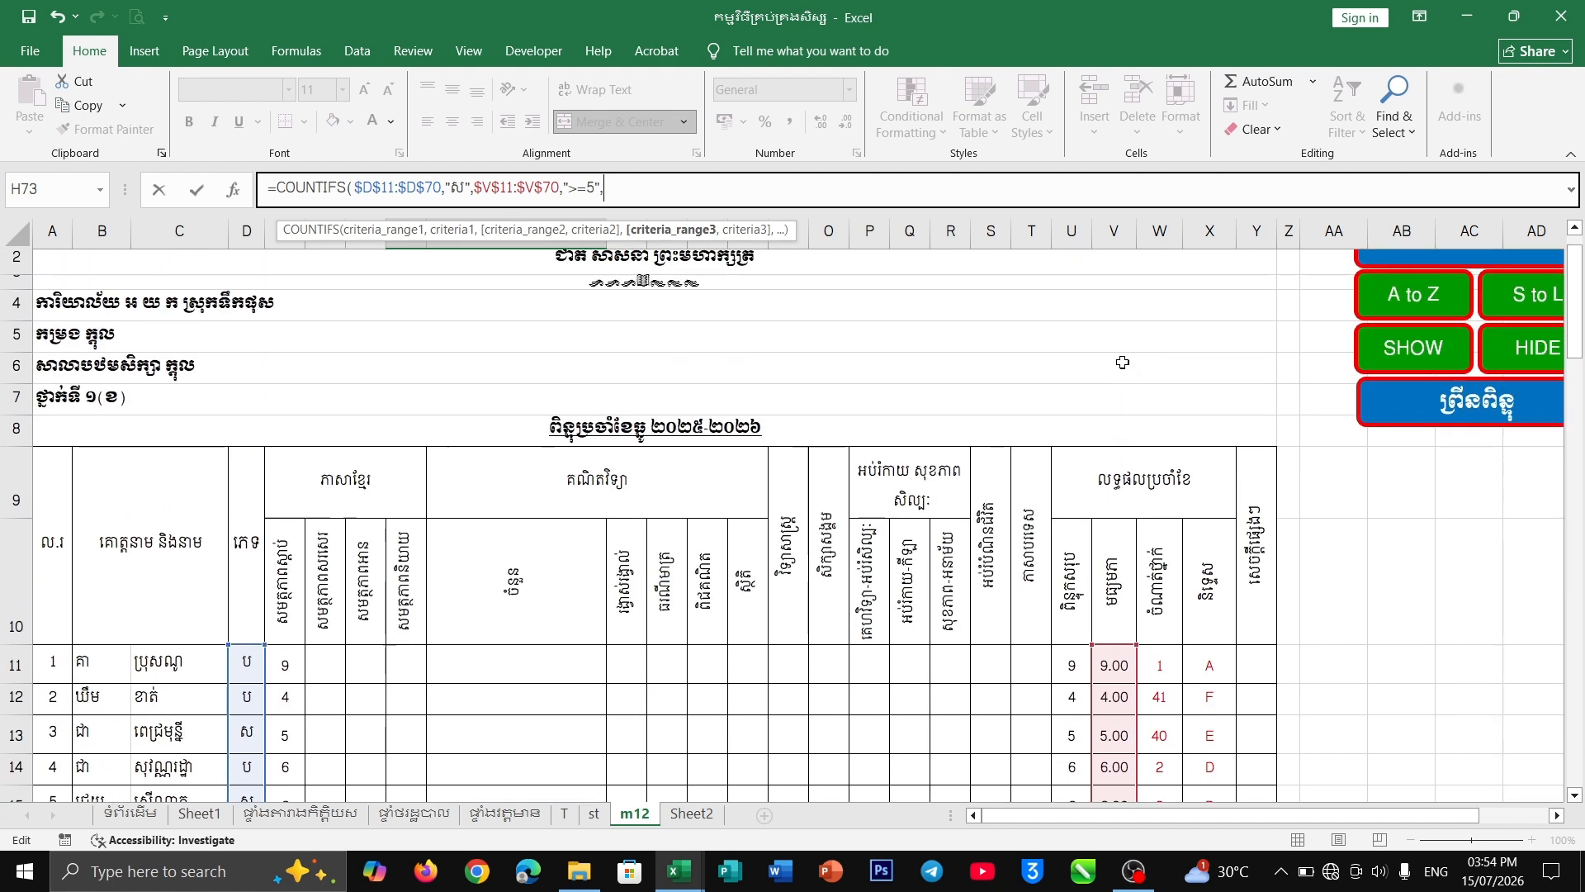
drag(1134, 673, 1104, 739)
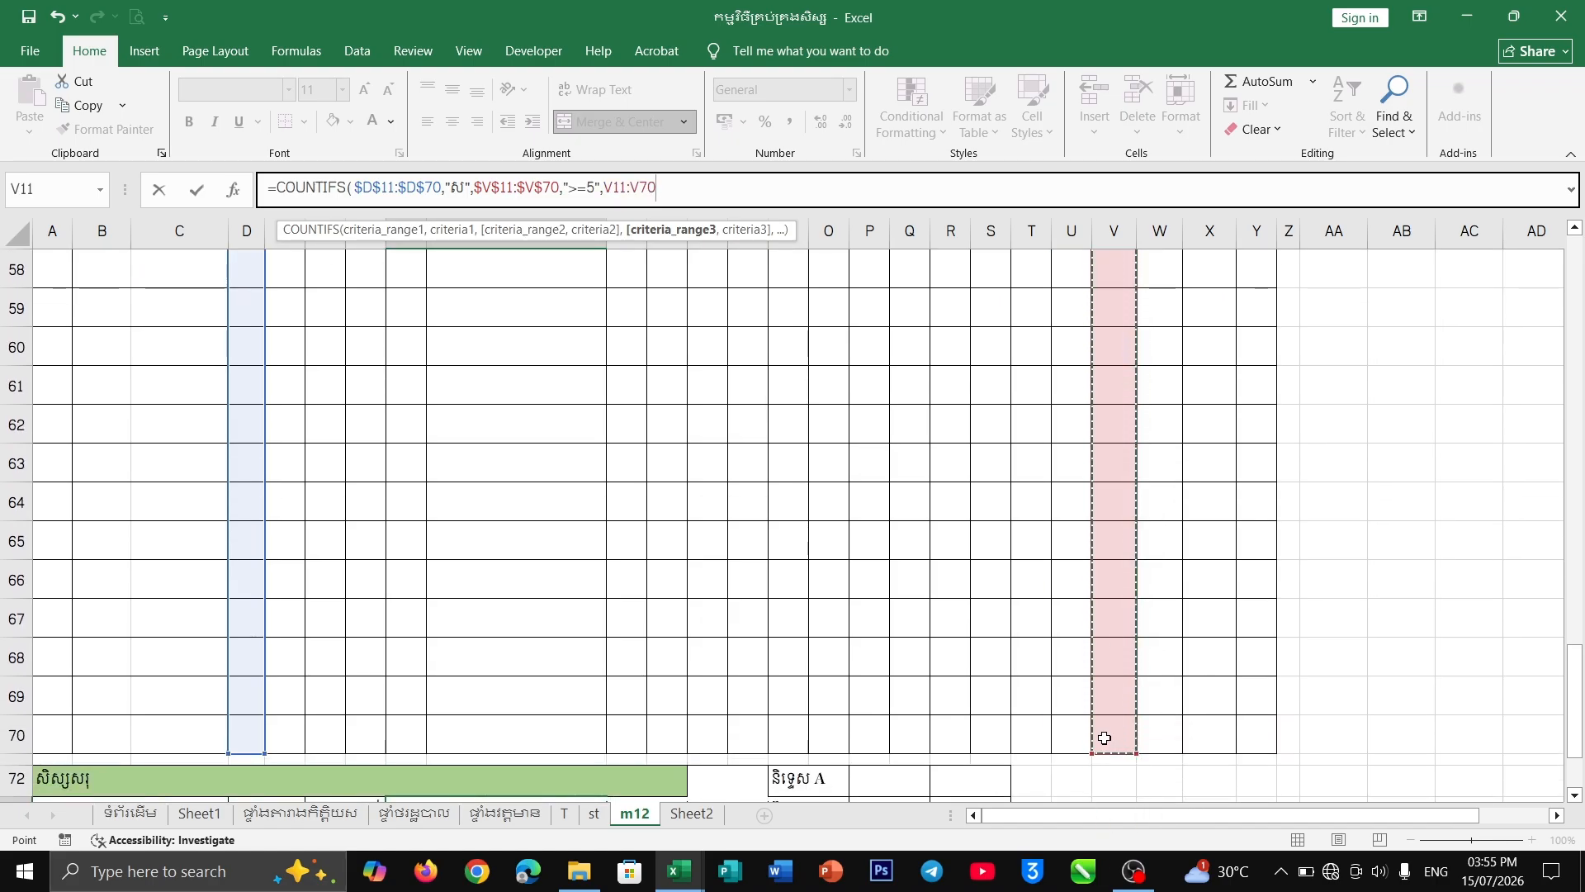
key(F4)
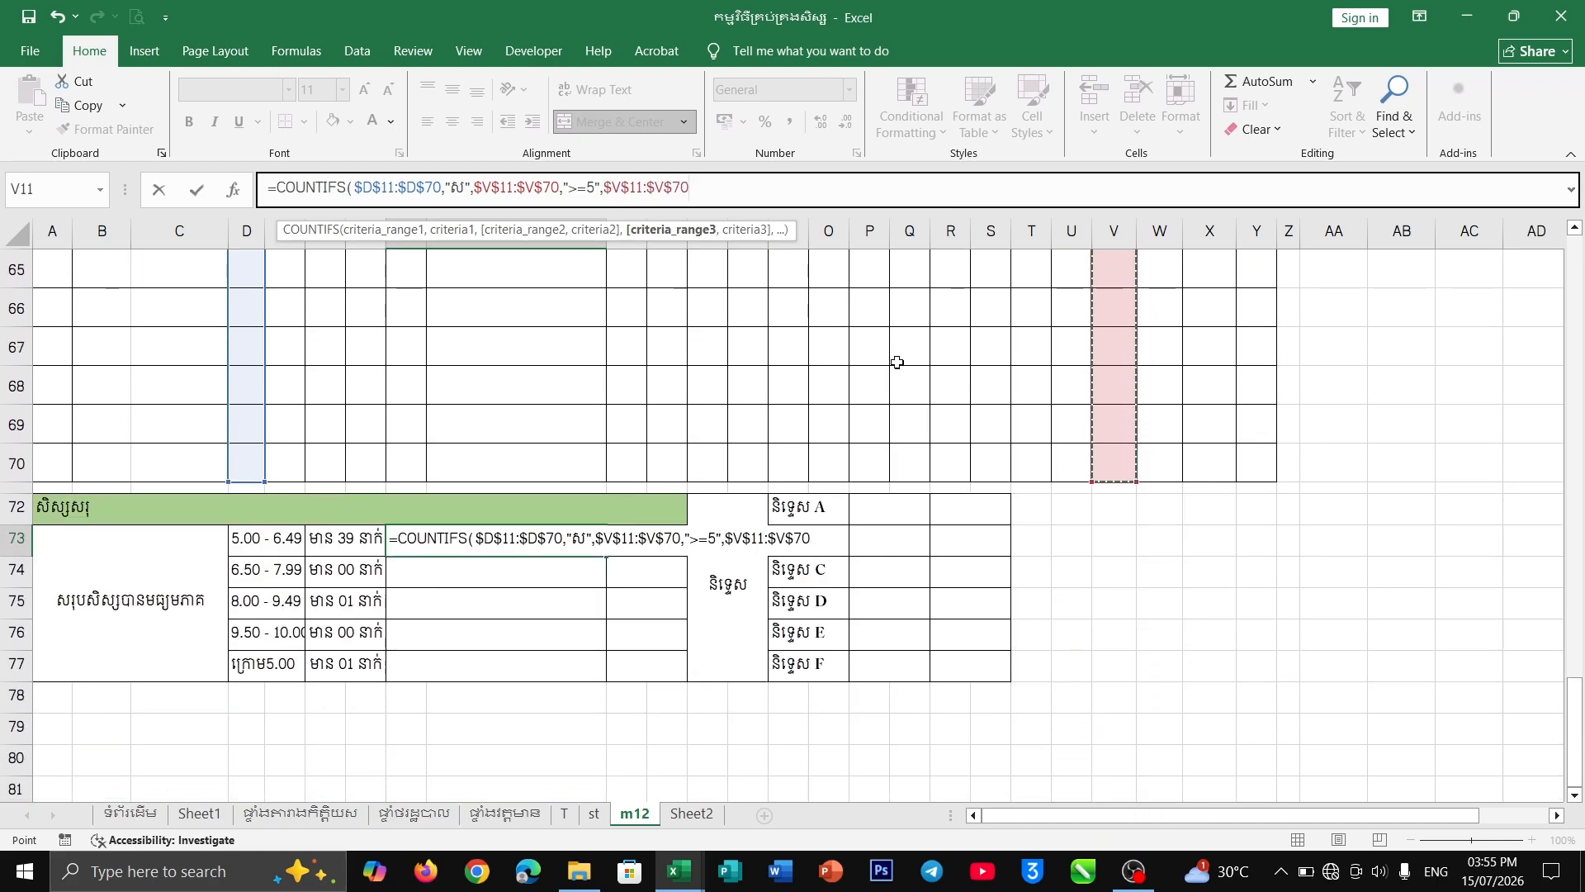
text(,)
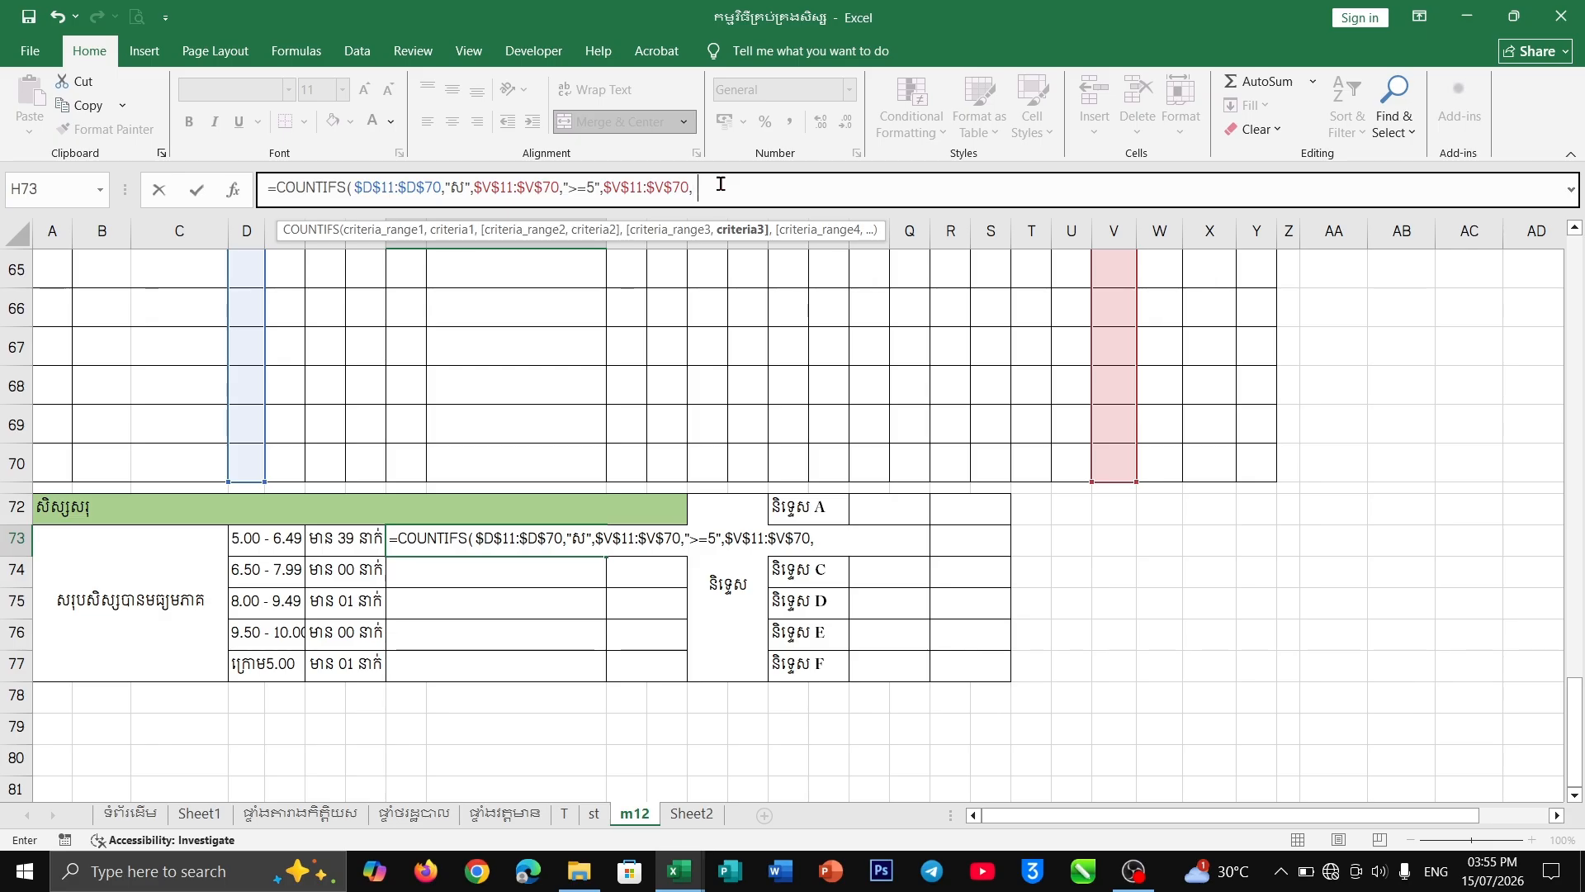
click(700, 186)
text(<=6.49)
click(795, 188)
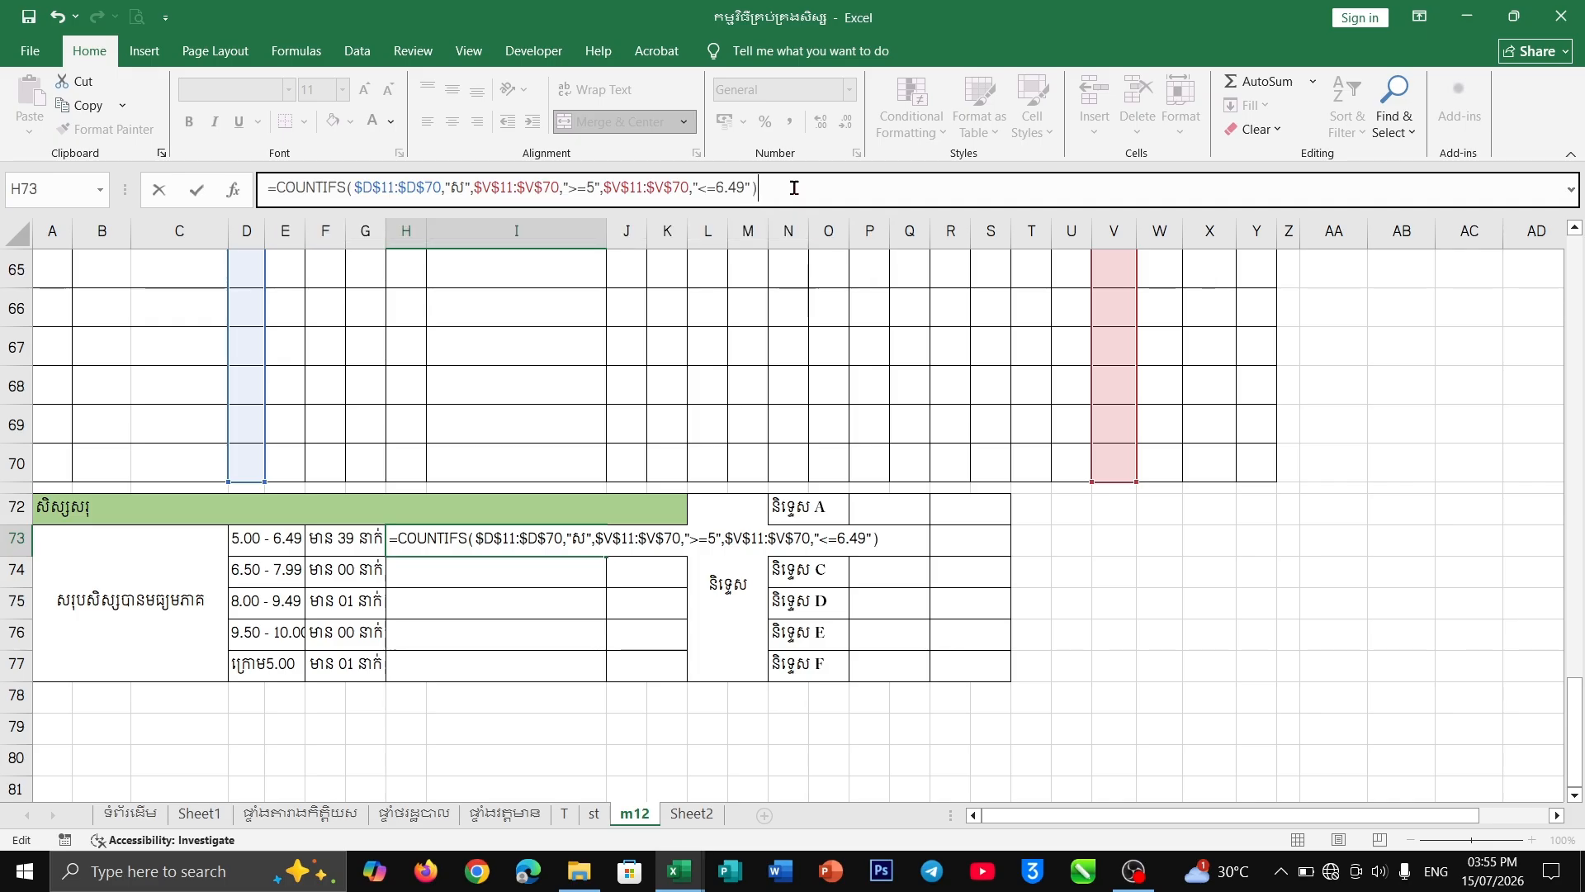
key(Return)
- Center the count in H73 horizontally
click(576, 532)
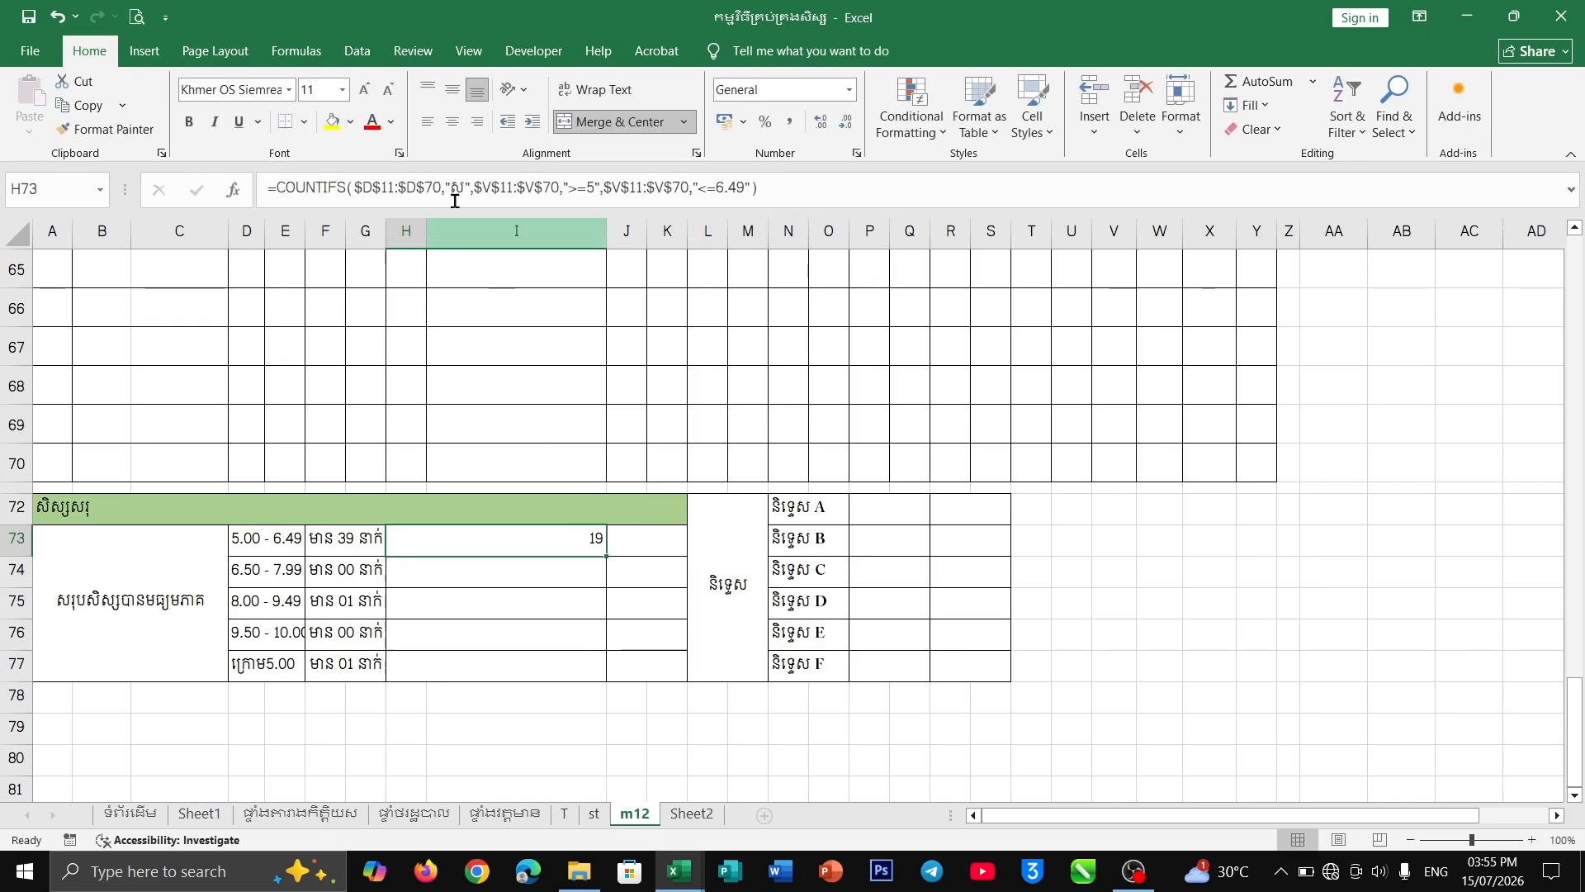
click(453, 121)
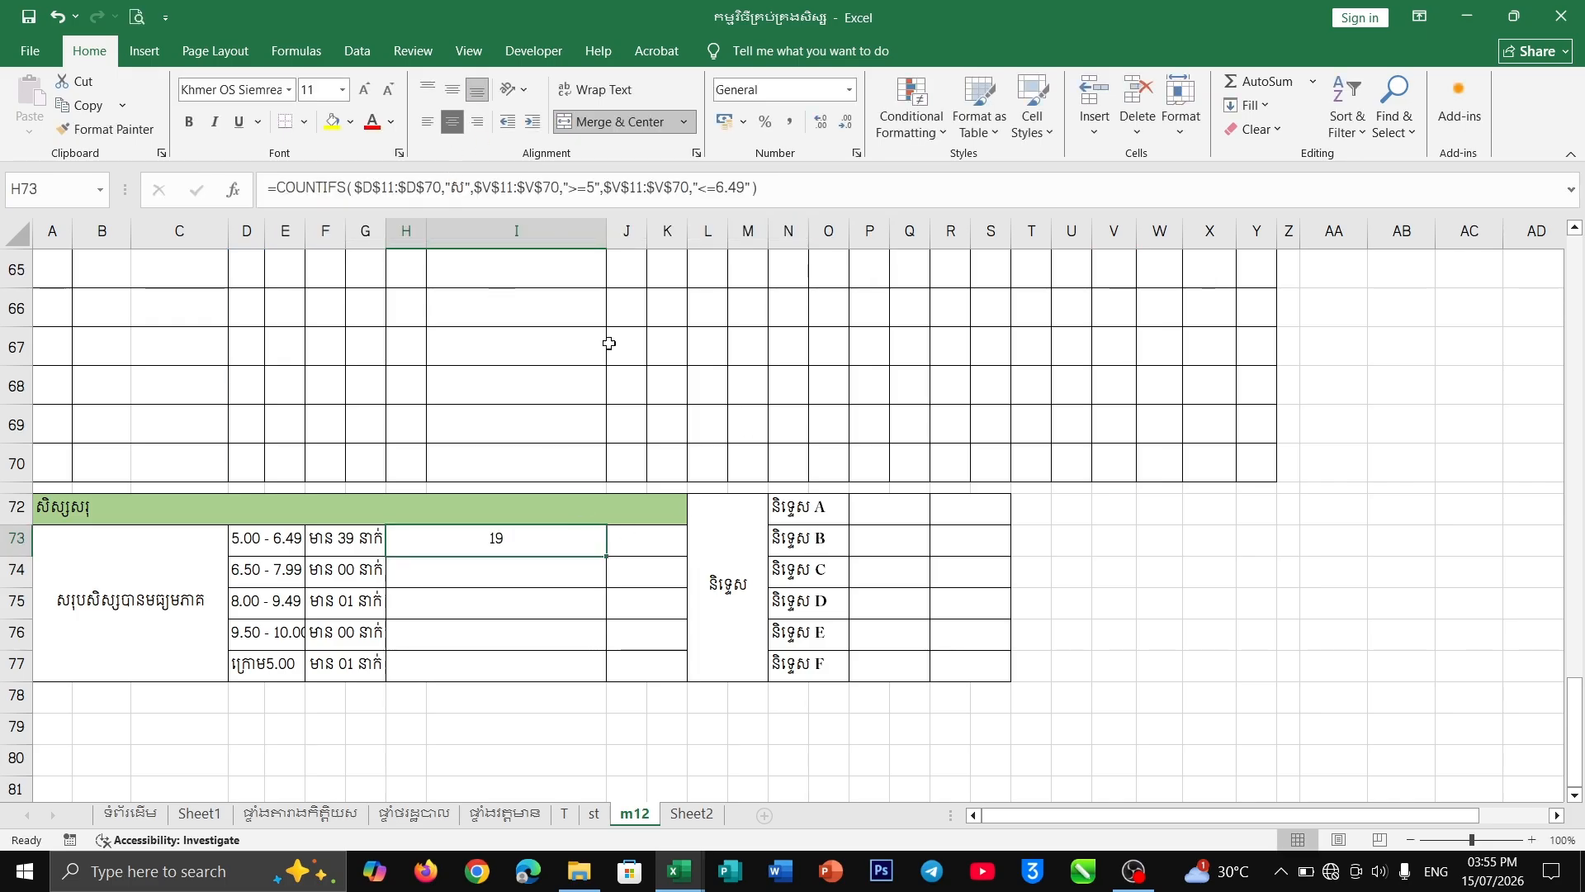
- Apply the custom number format ស្រី 00 នាក់ to H73
click(349, 543)
click(559, 533)
click(857, 155)
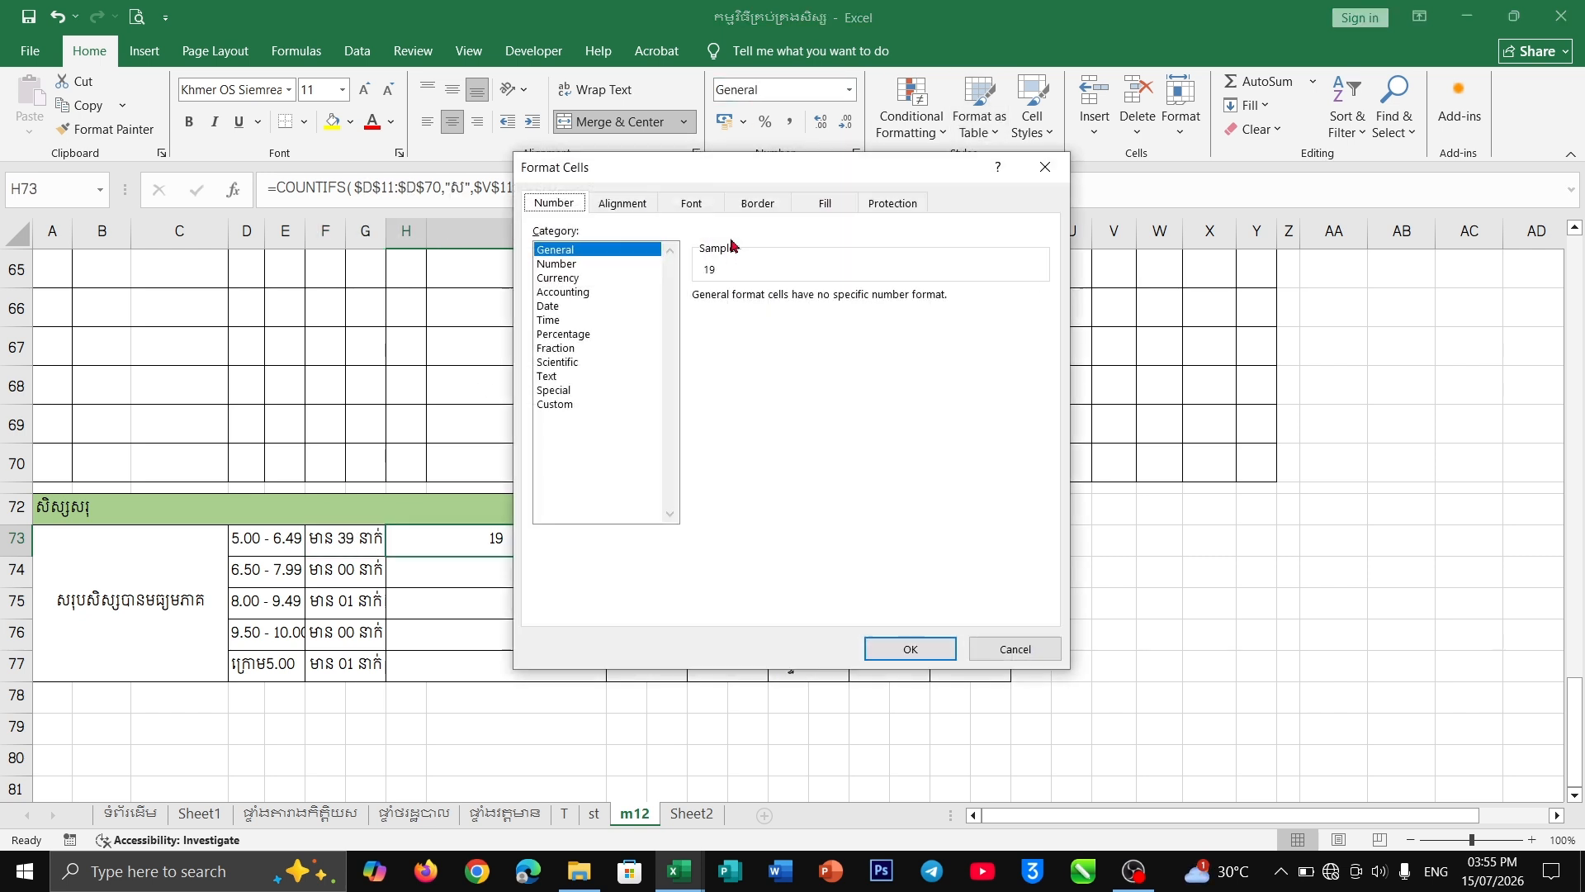
click(570, 405)
drag(730, 313, 676, 312)
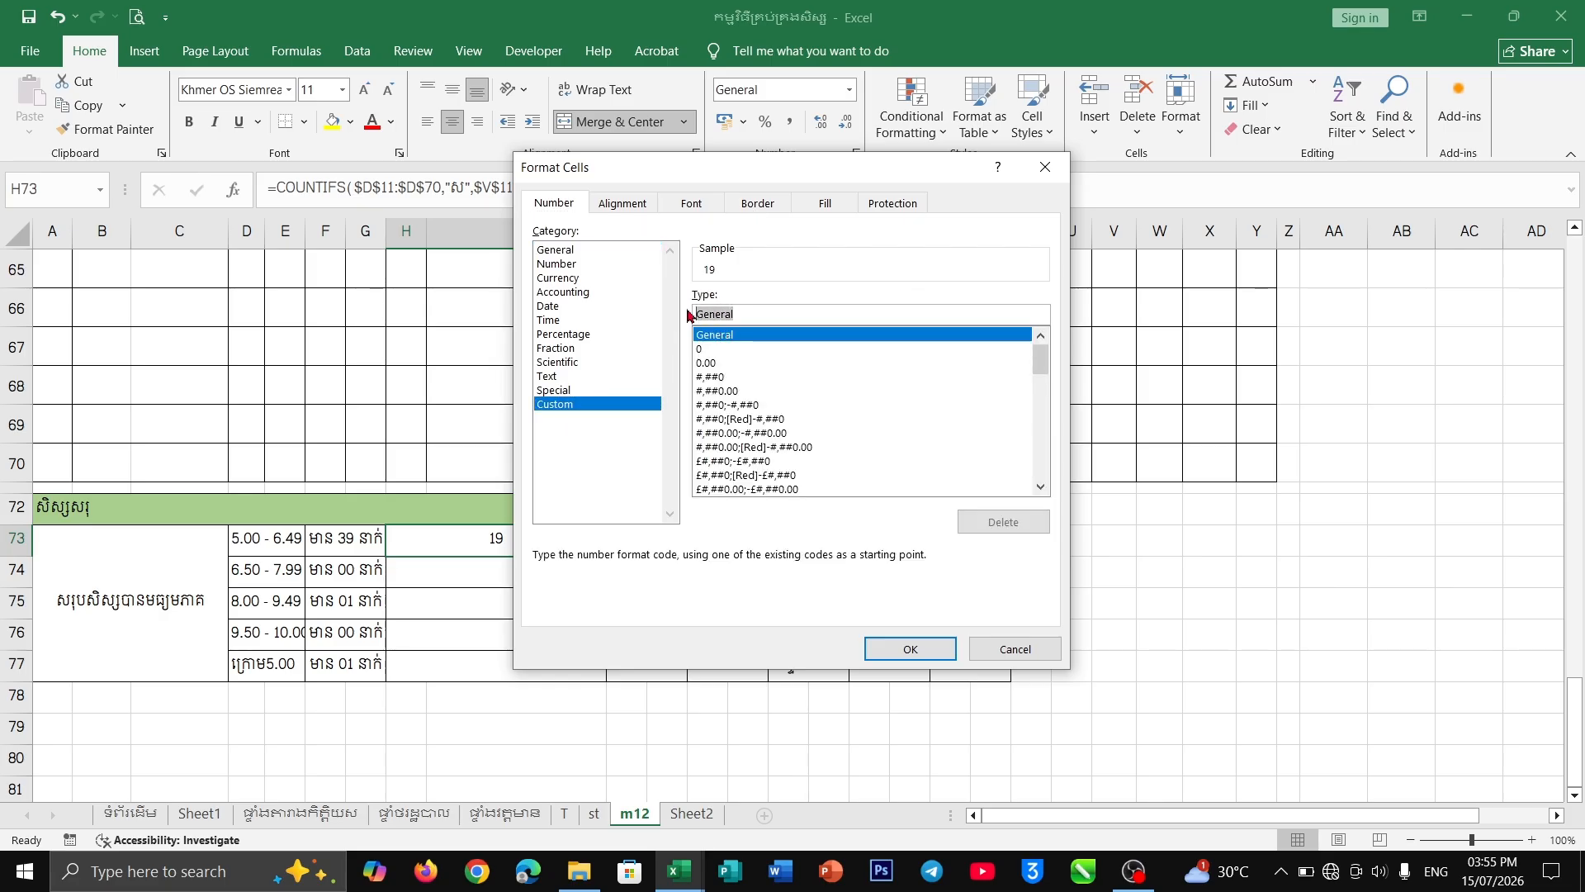
text(s)
key(BackSpace)
key(alt+shift)
text(ស្រ)
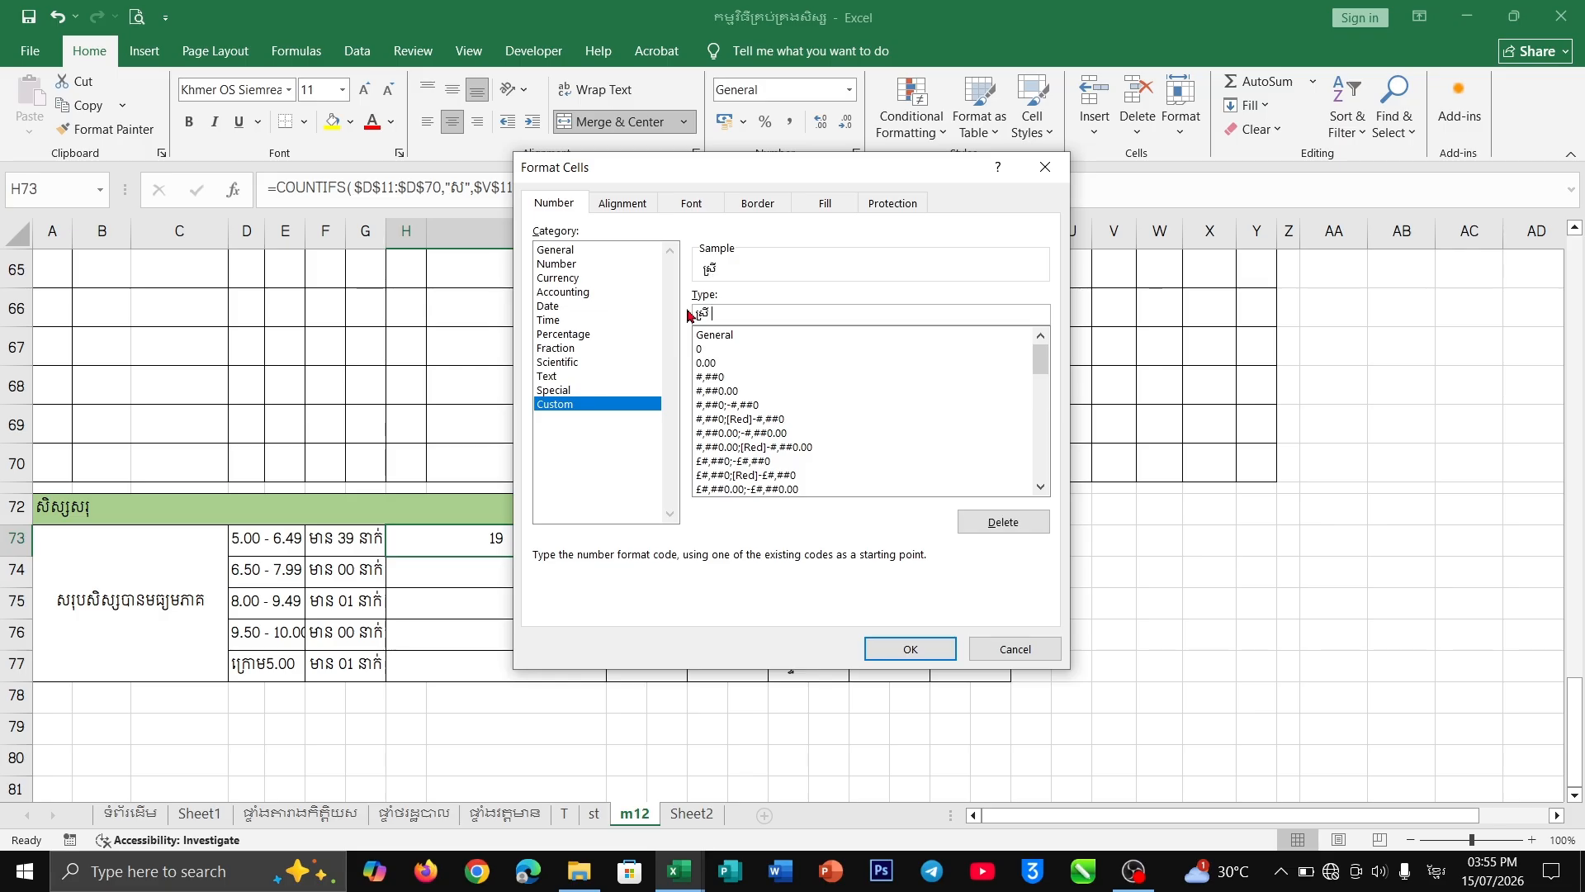
text(ី 00 នាក)
key(BackSpace)
key(BackSpace)
key(BackSpace)
key(BackSpace)
key(Return)
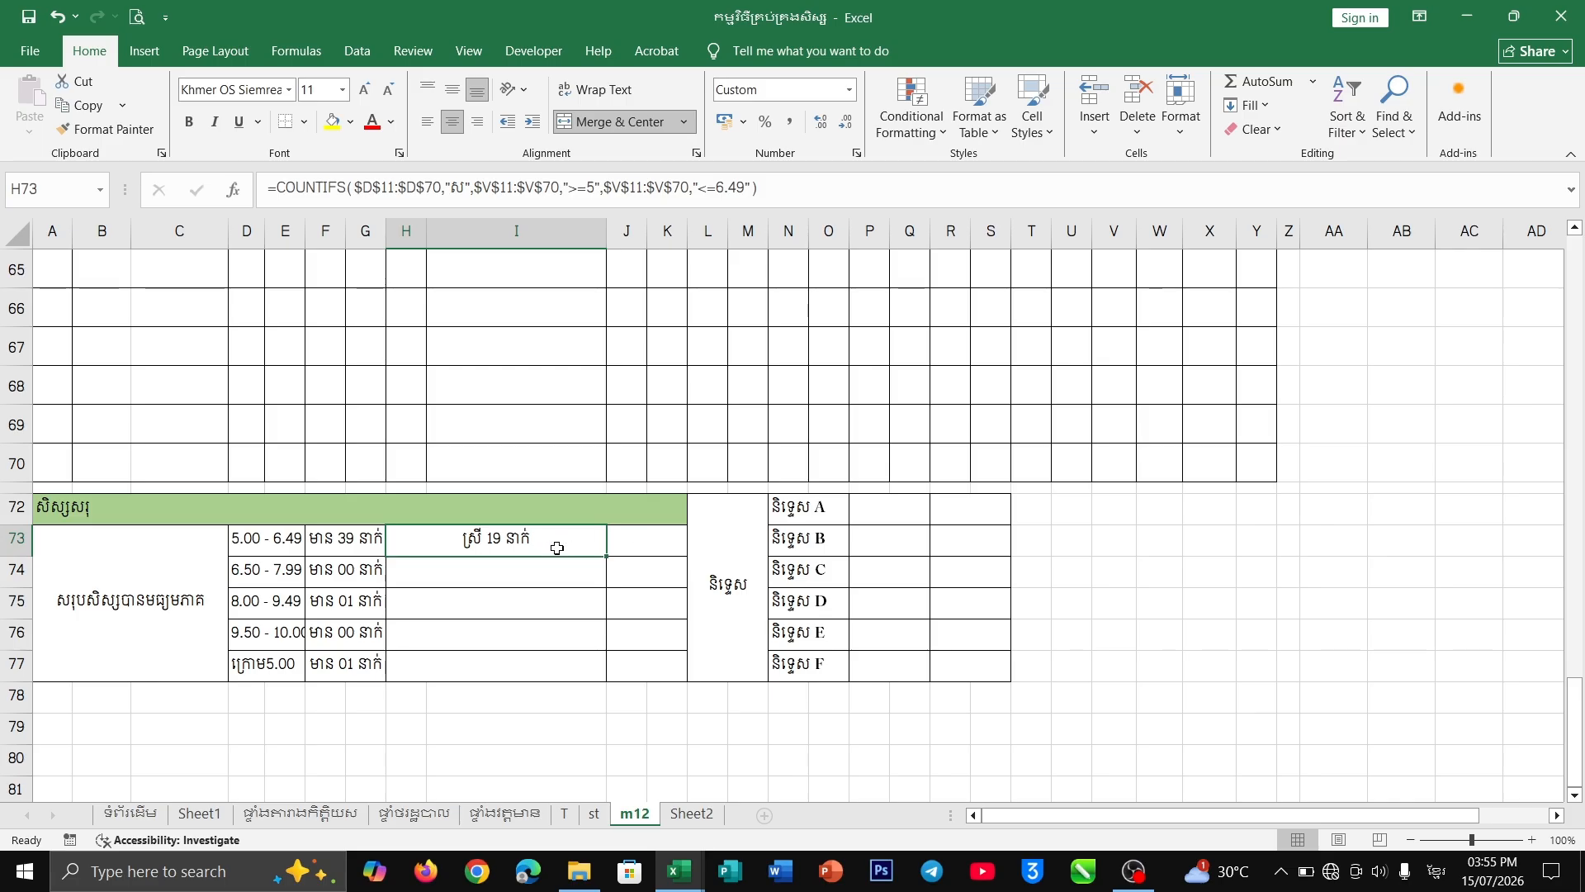
- Fill the H73 formula down to H77 and set the H74 criteria to ">=6.50" and "<=7.99"
drag(602, 558, 599, 672)
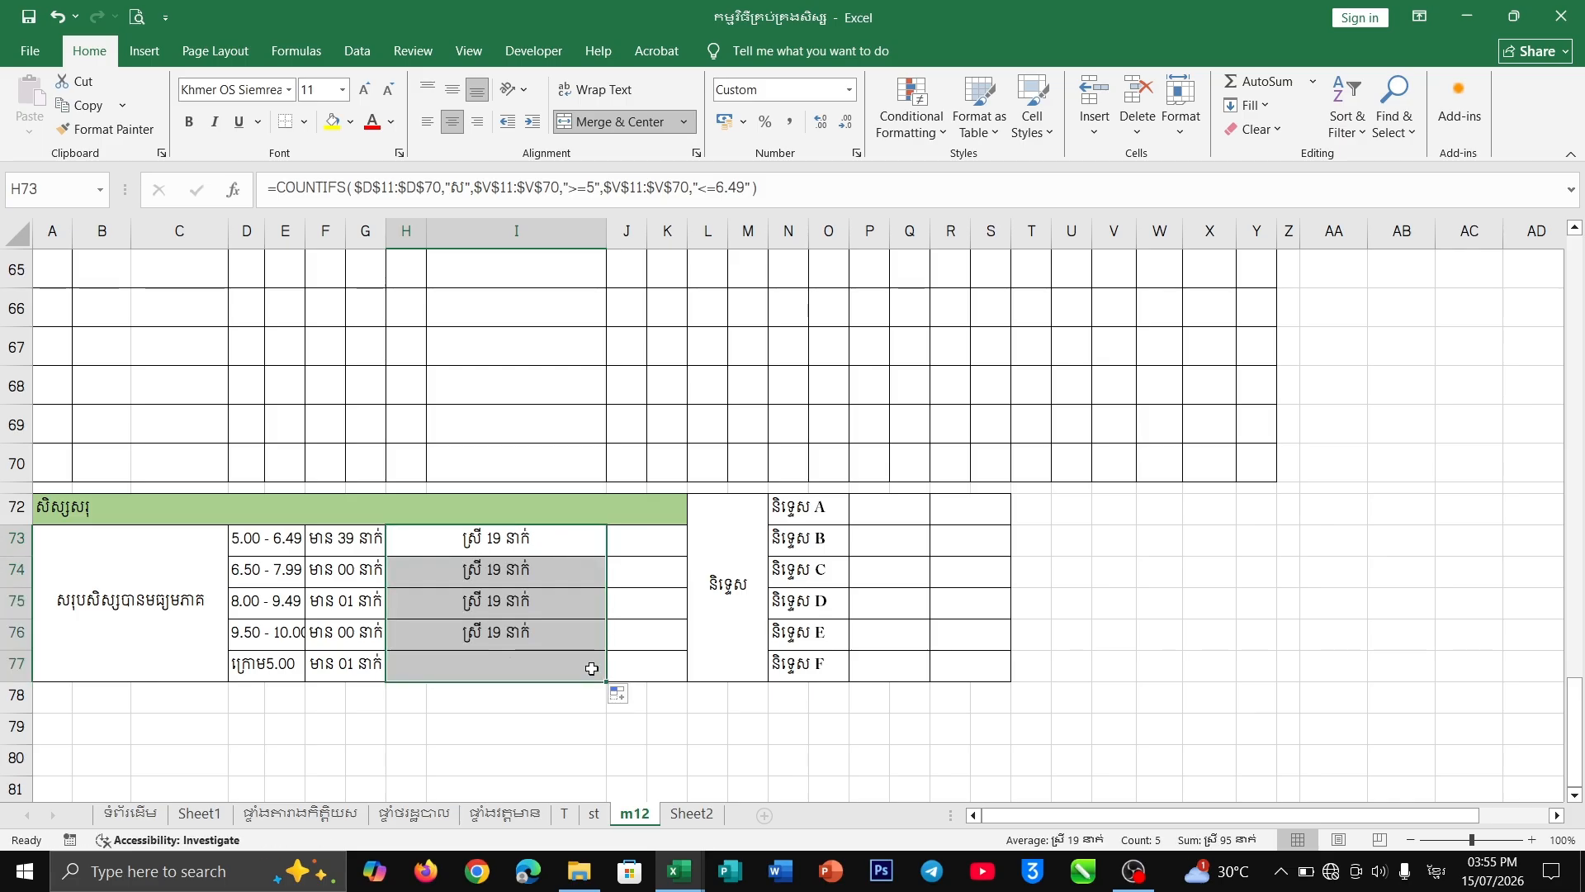
click(550, 570)
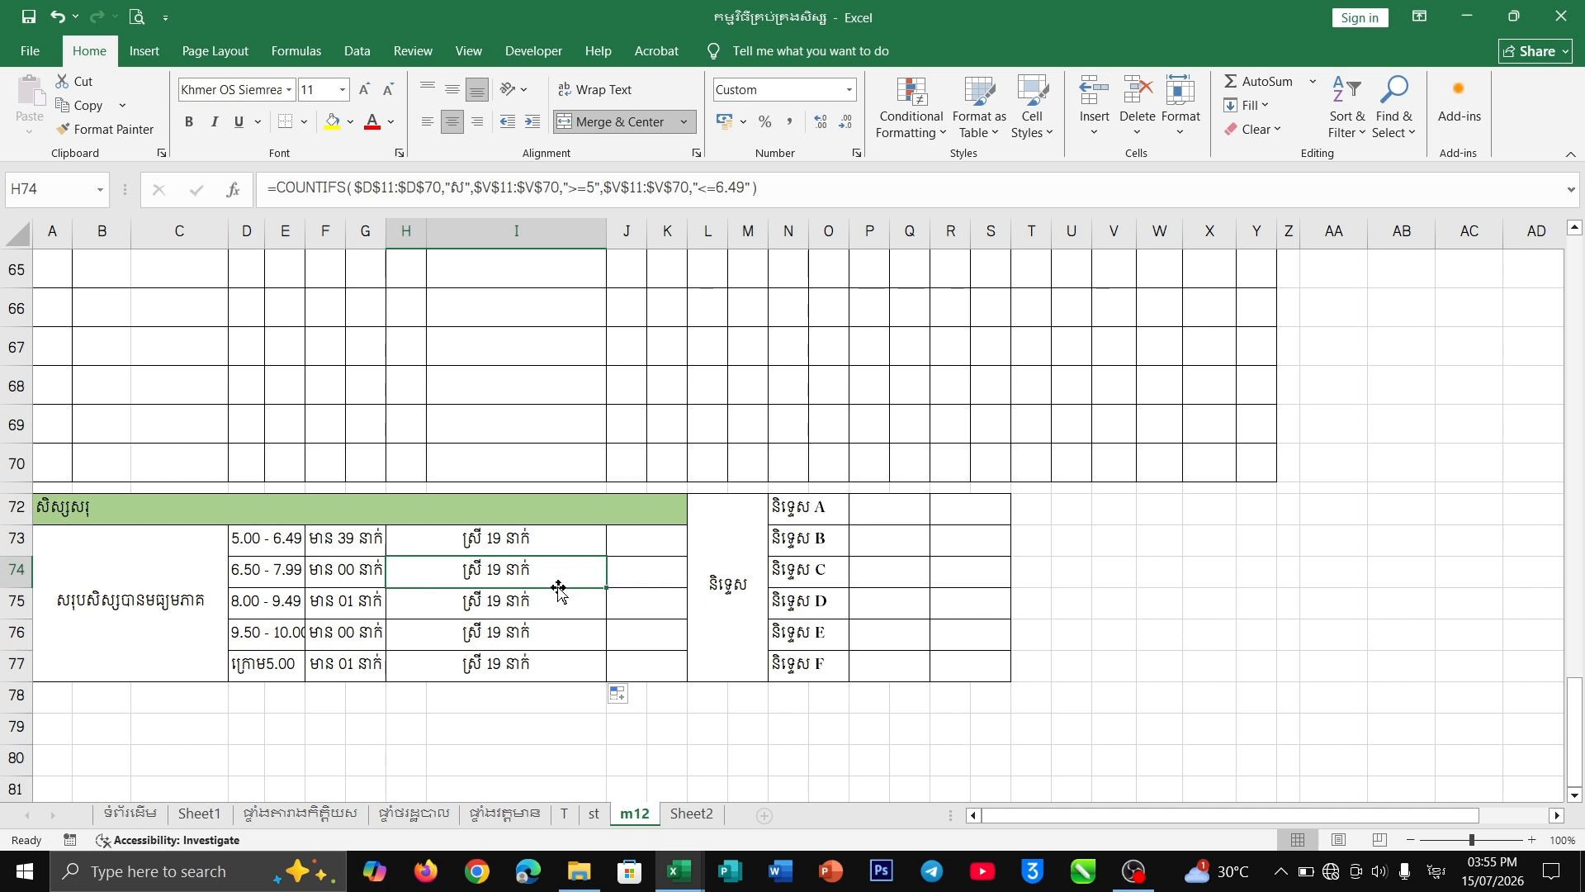
click(595, 186)
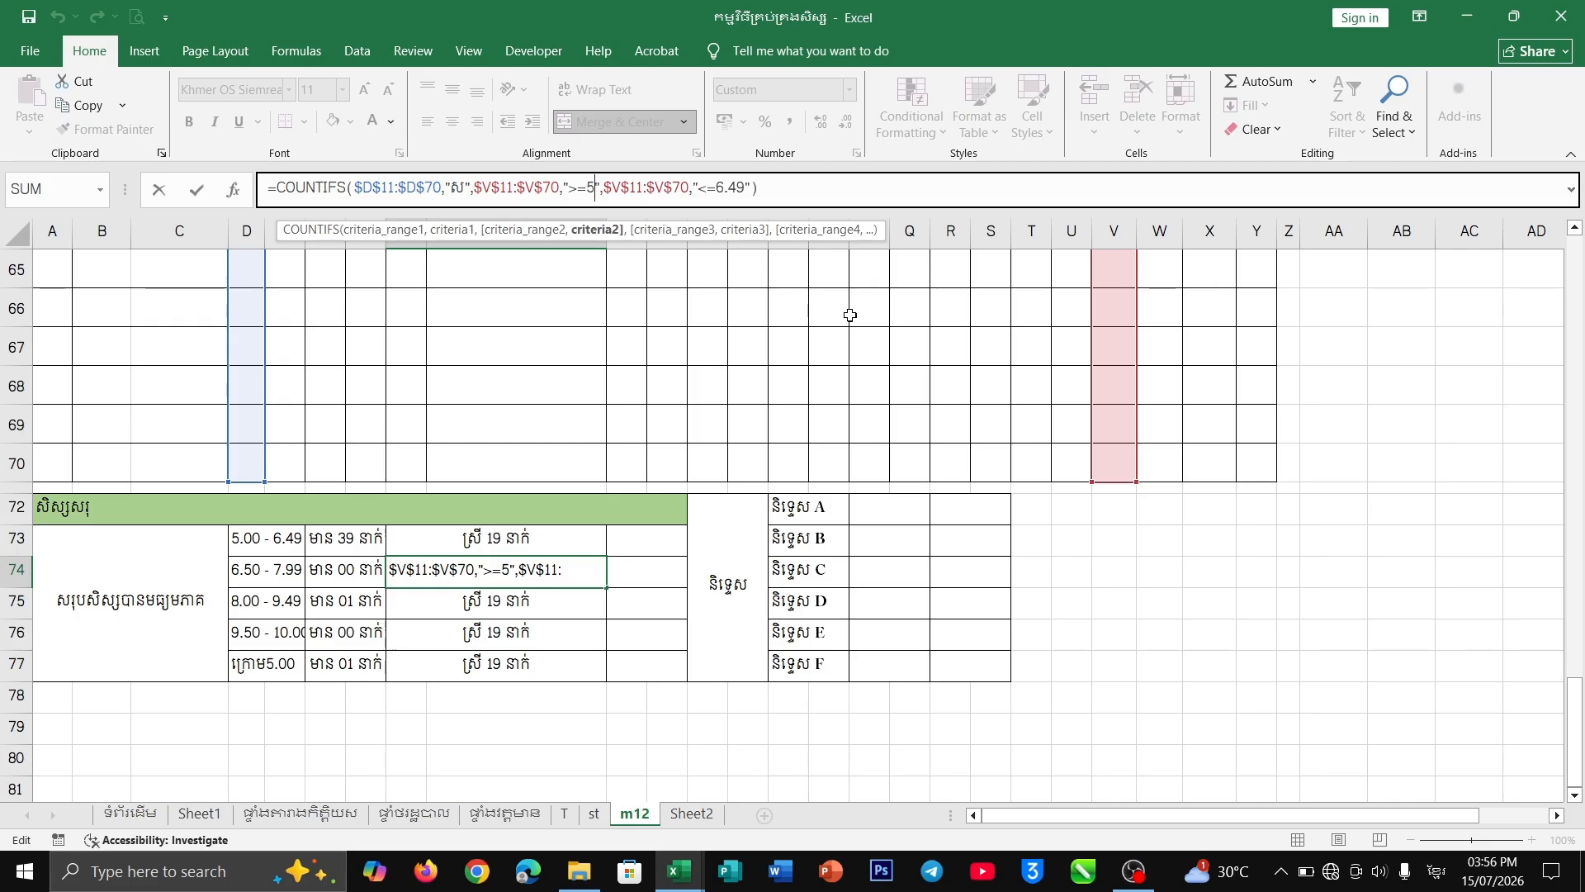
key(Delete)
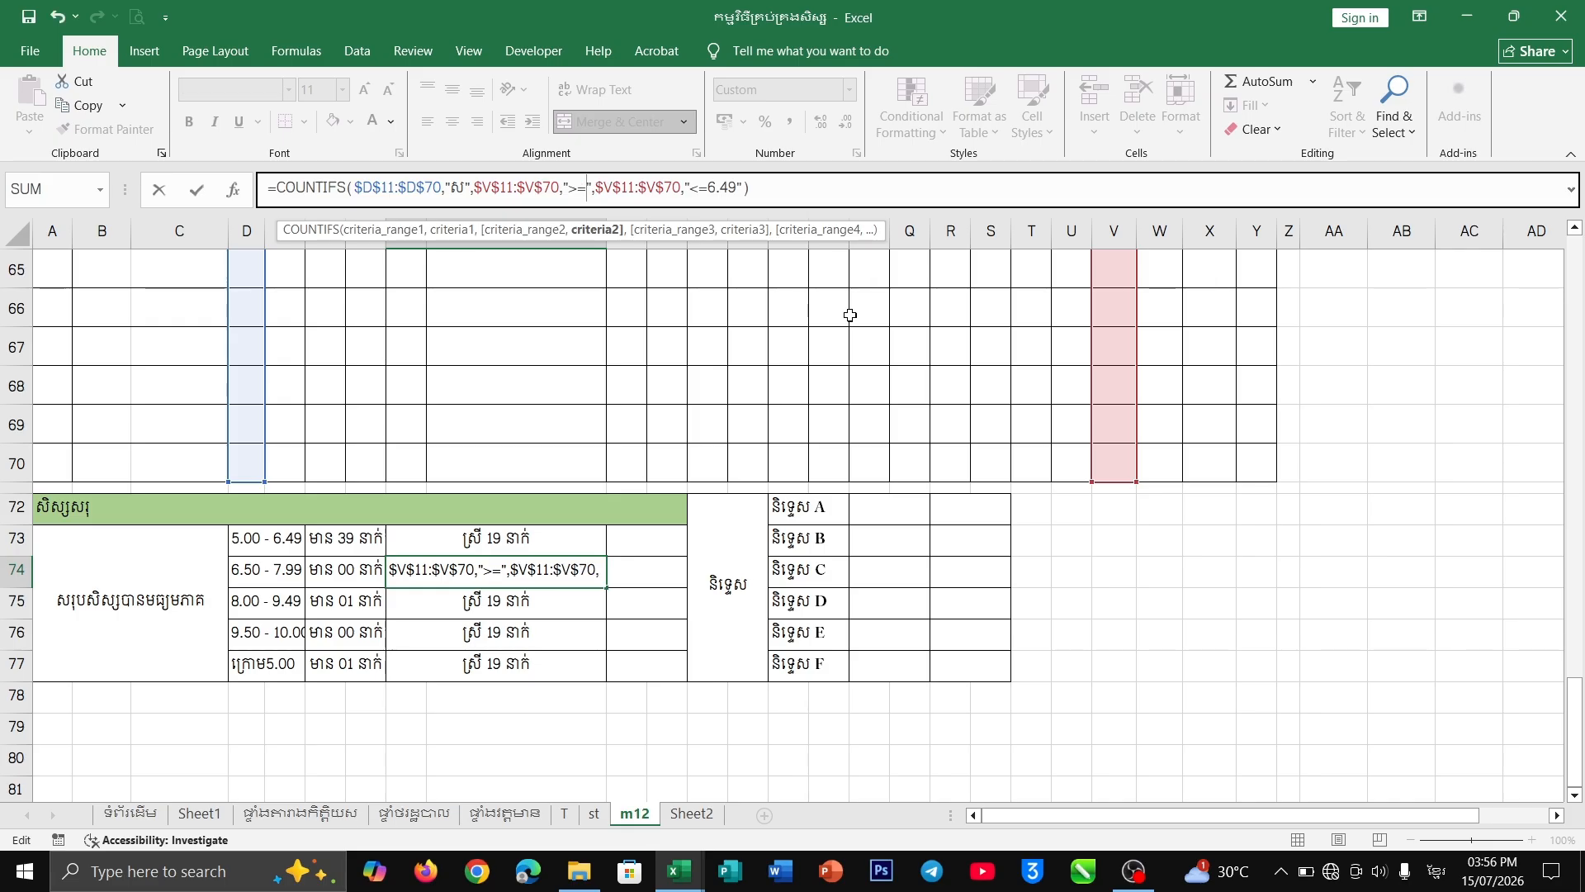
text(6.50)
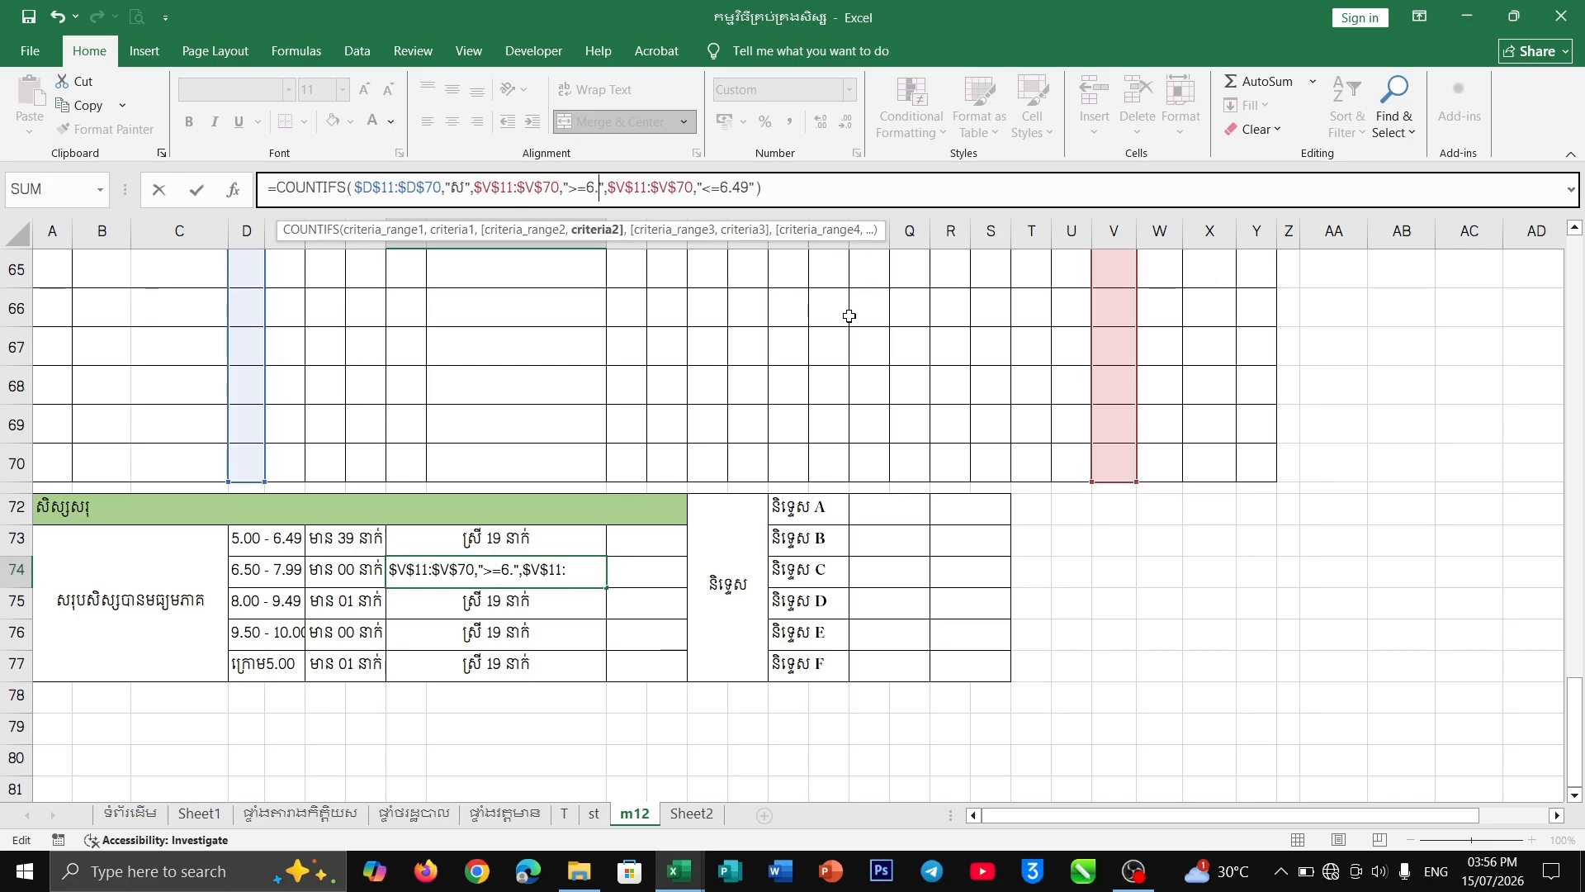
click(744, 186)
key(BackSpace)
text(7)
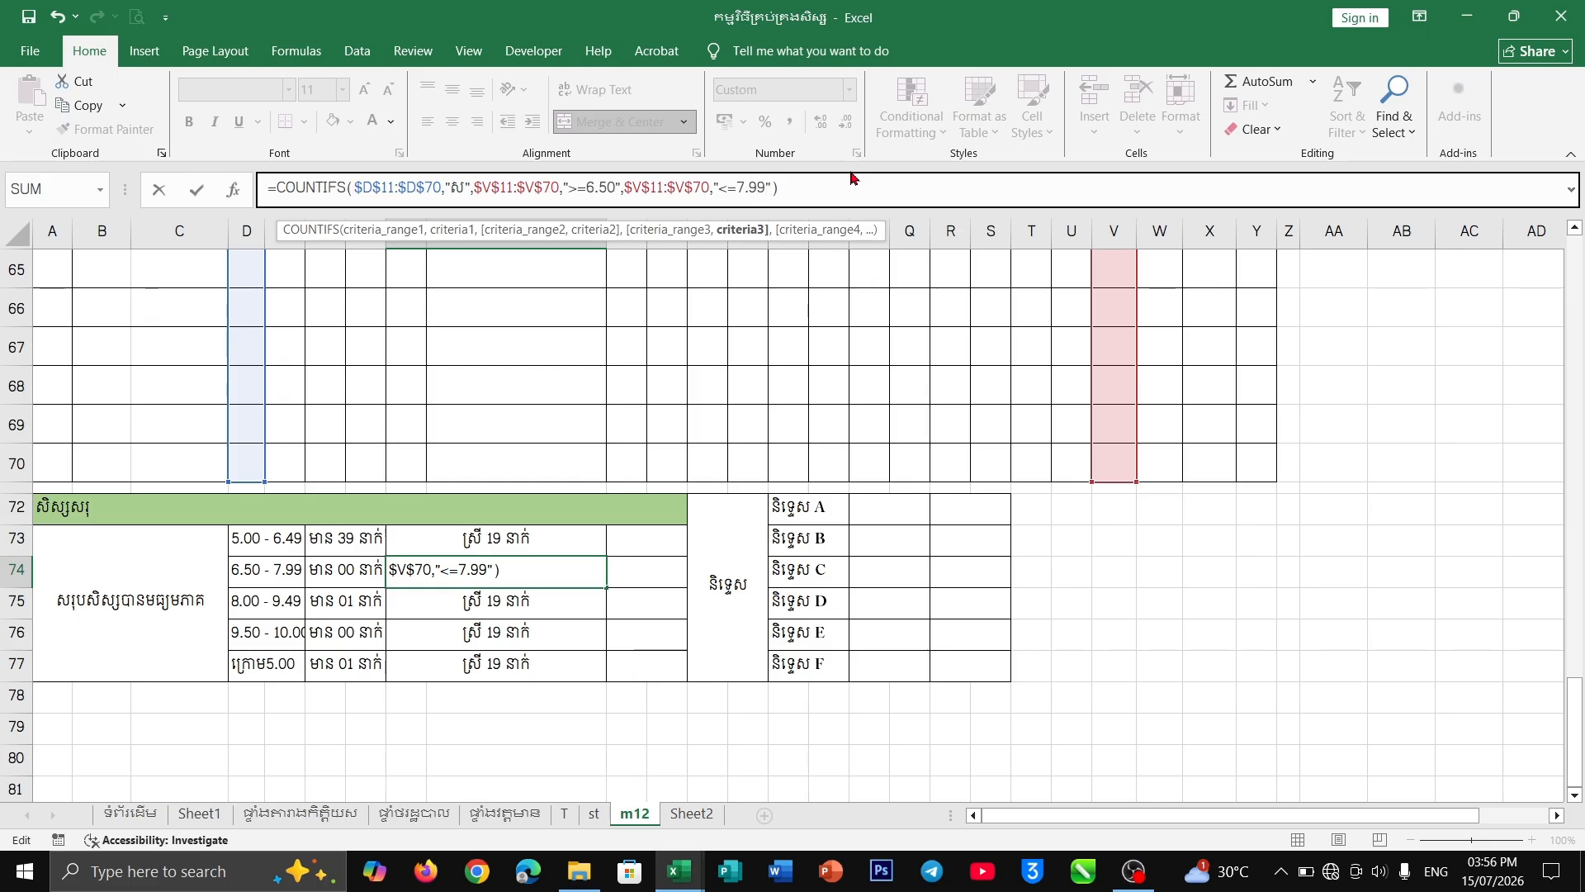
key(Return)
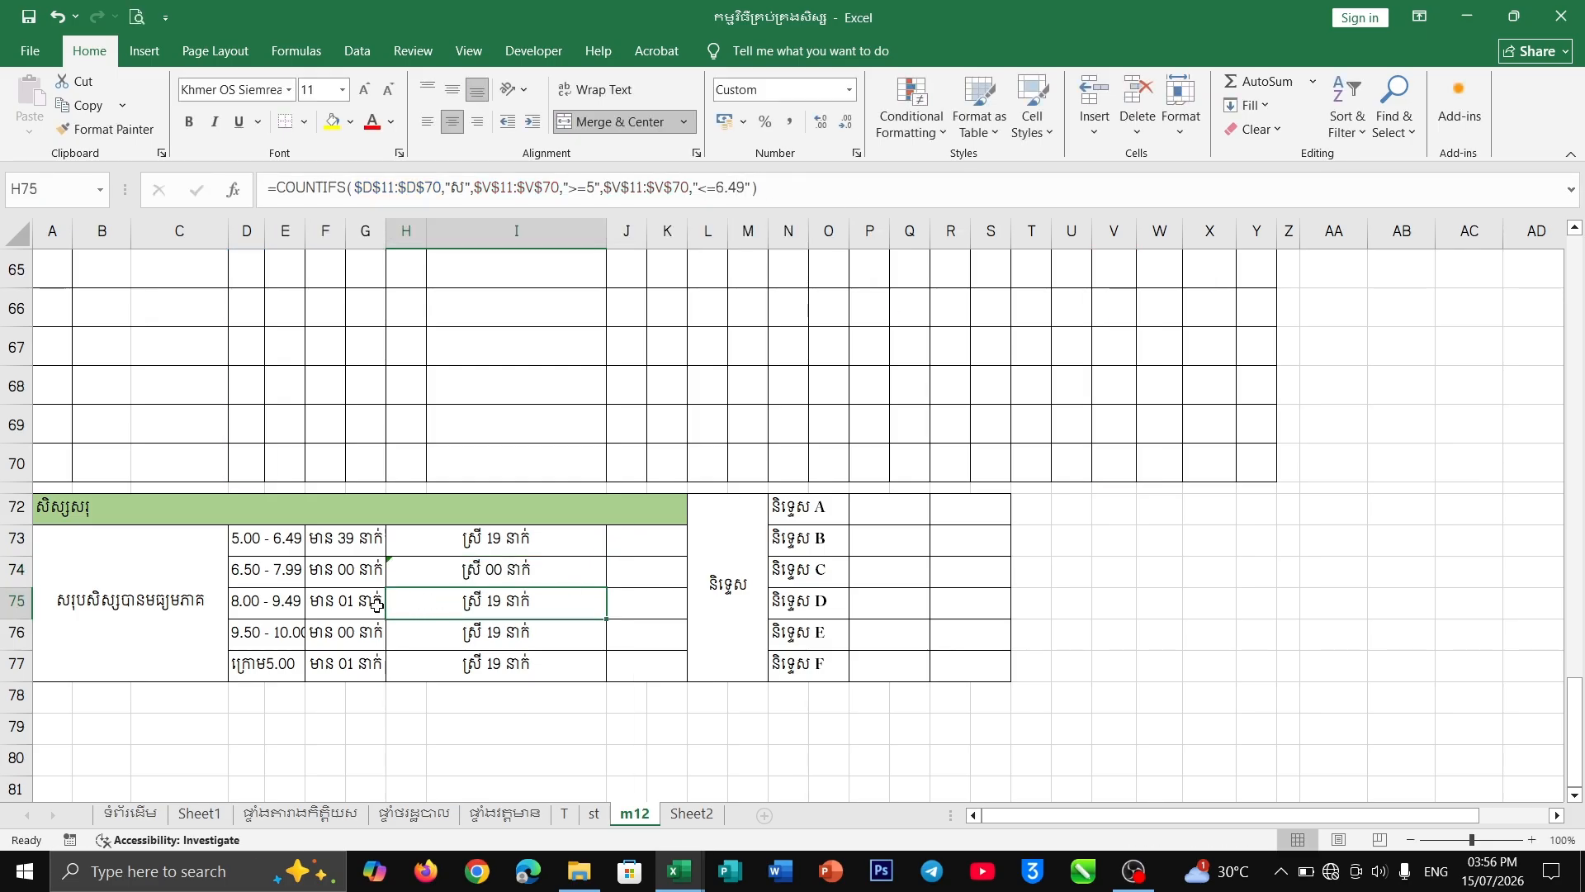
- Set the average criteria in the H75 formula to ">=8" and "<=9.49"
click(591, 183)
key(BackSpace)
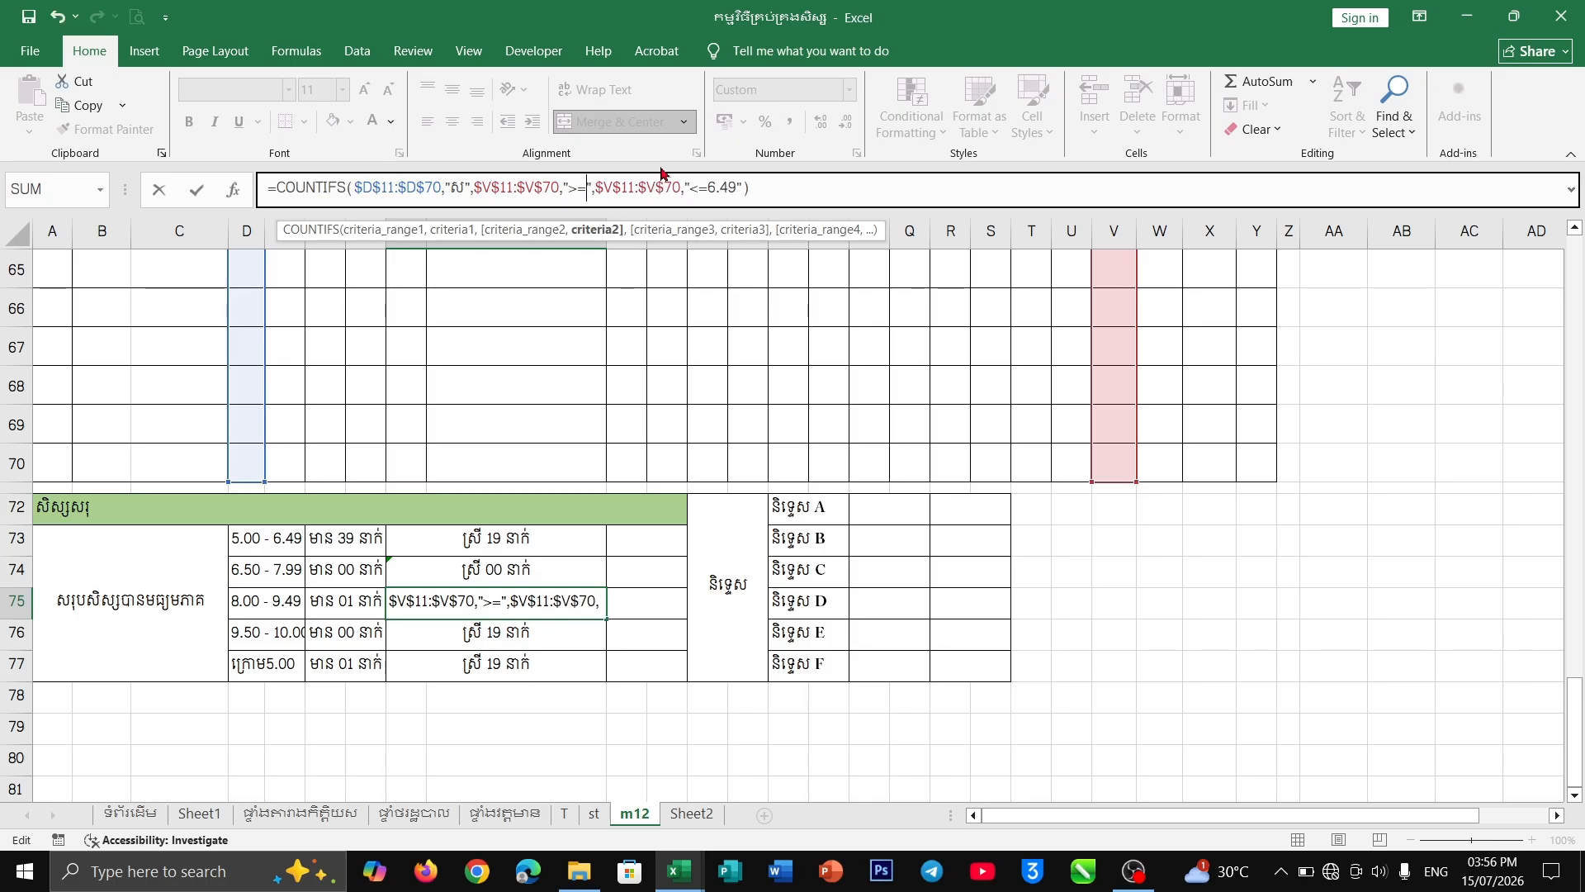
text(8)
click(745, 187)
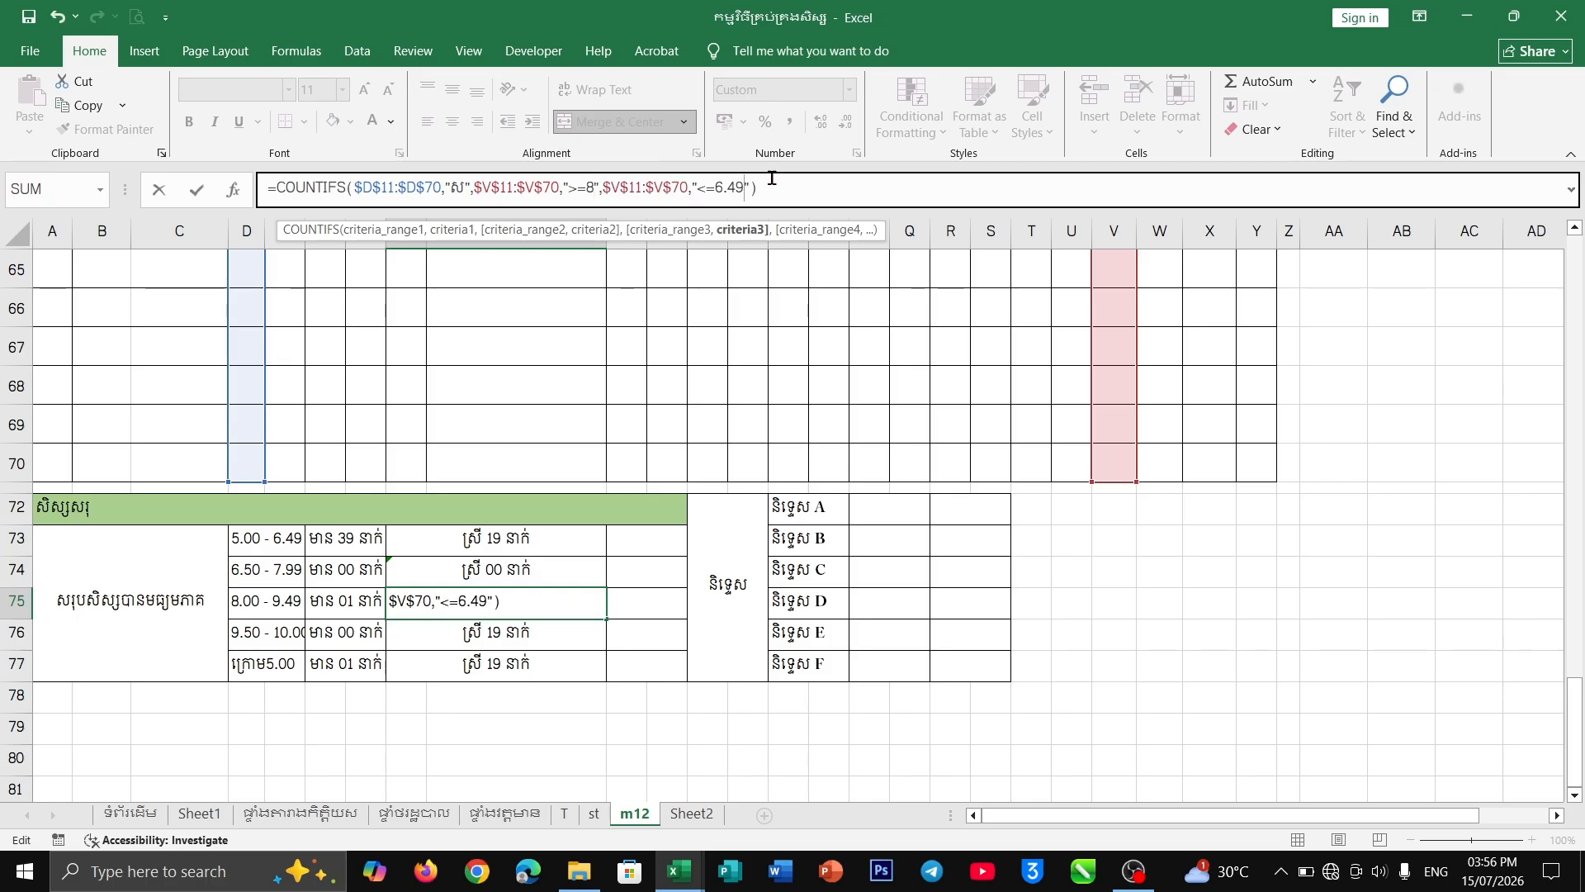
key(BackSpace)
key(BackSpace)
text(9.)
key(Return)
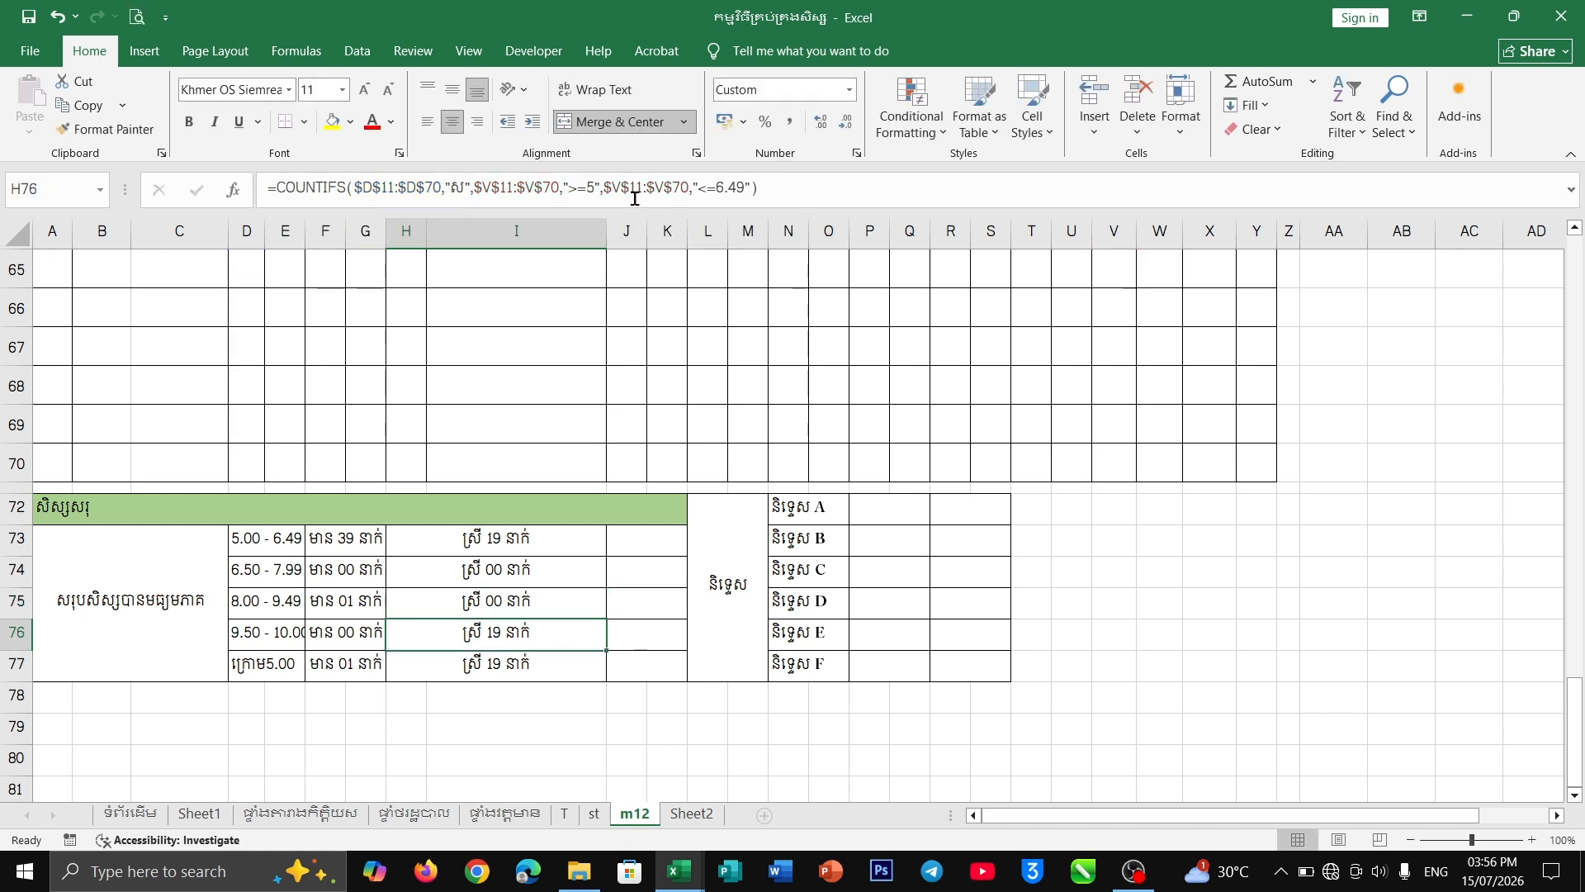
- Set the average criteria in the H76 formula to ">=9.50" and "<=10.00"
click(595, 190)
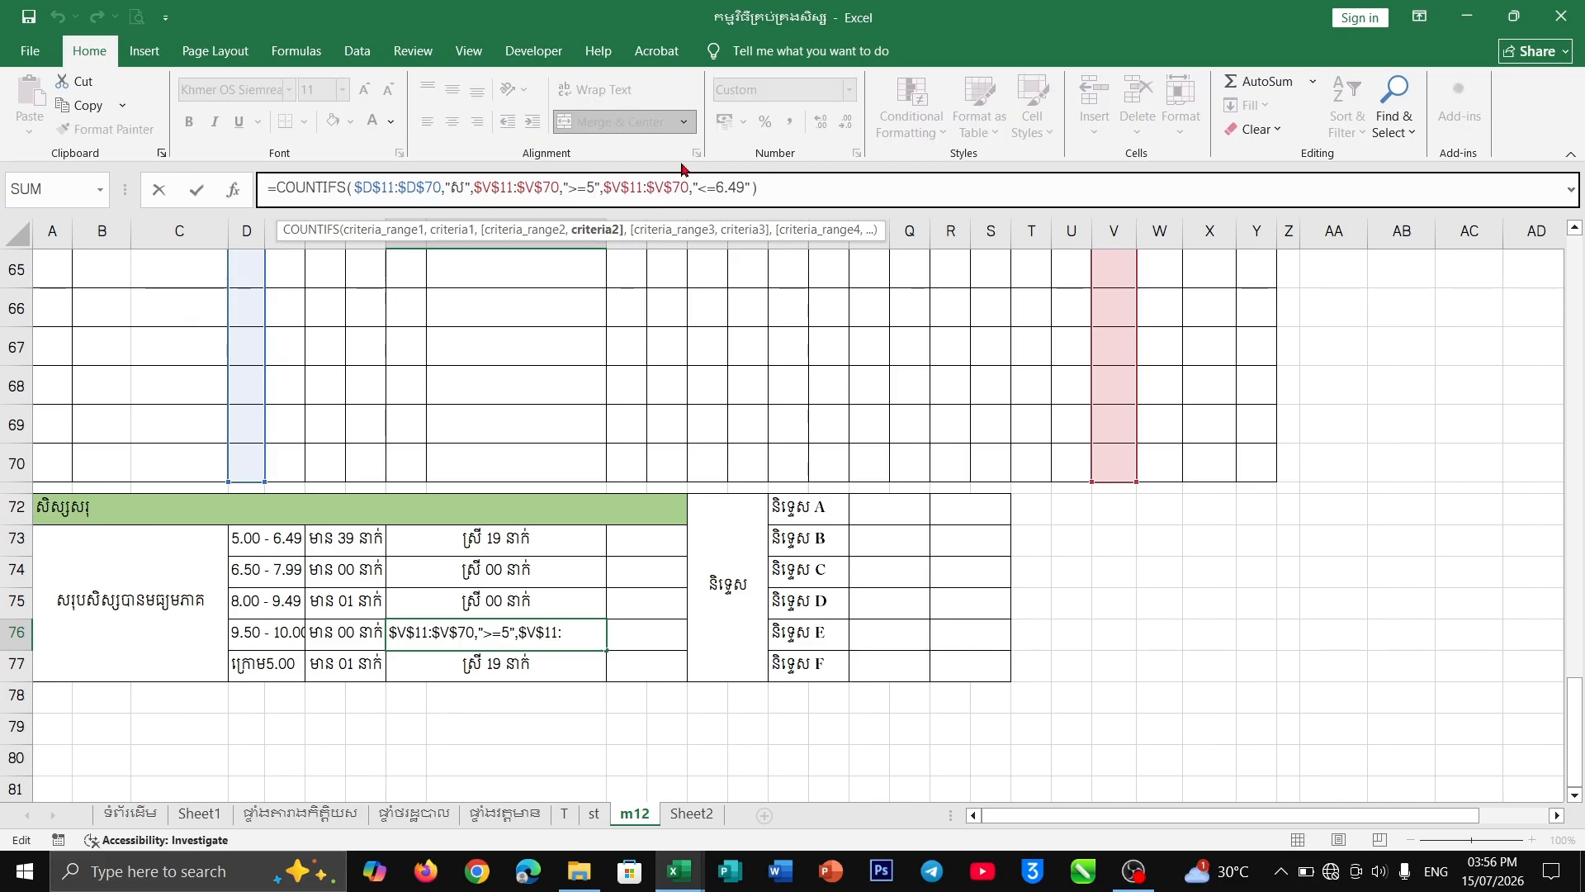
key(BackSpace)
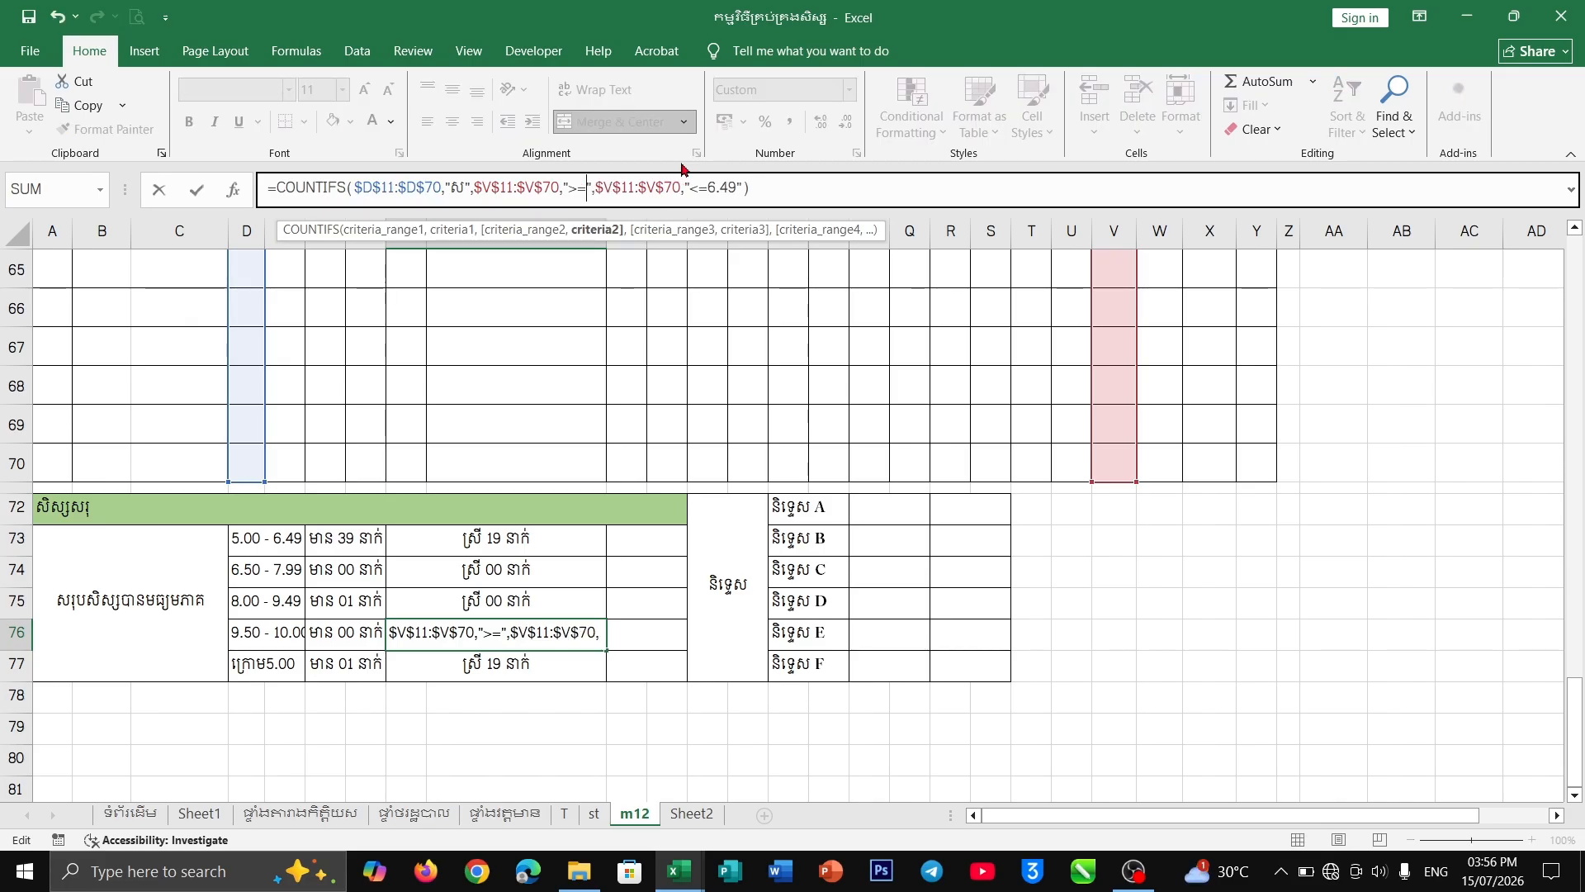
text(9.50)
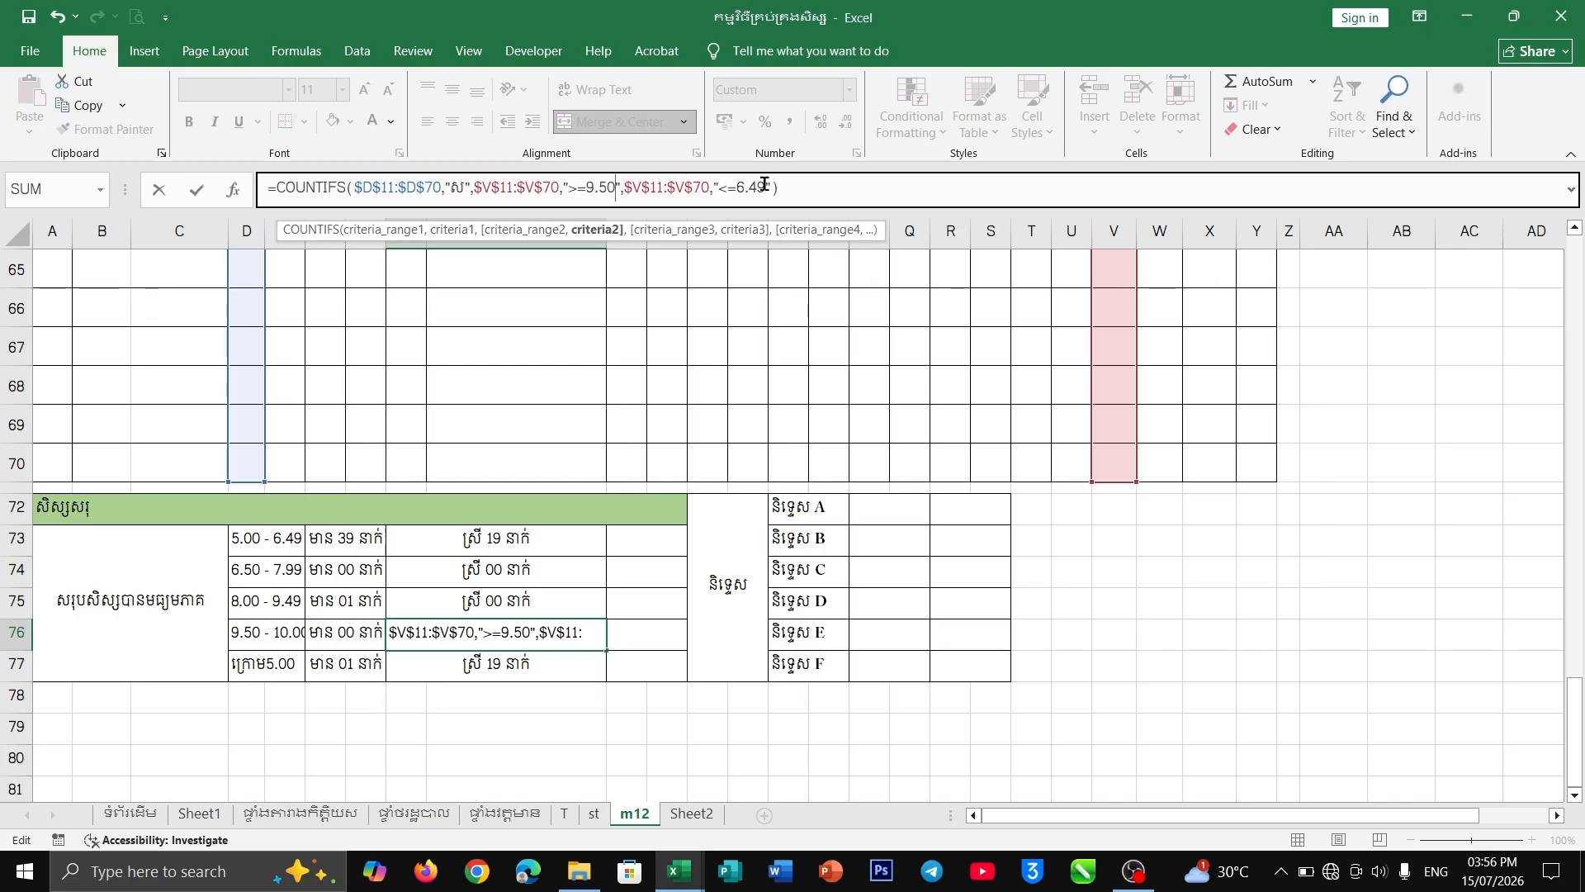
click(765, 187)
key(BackSpace)
key(BackSpace)
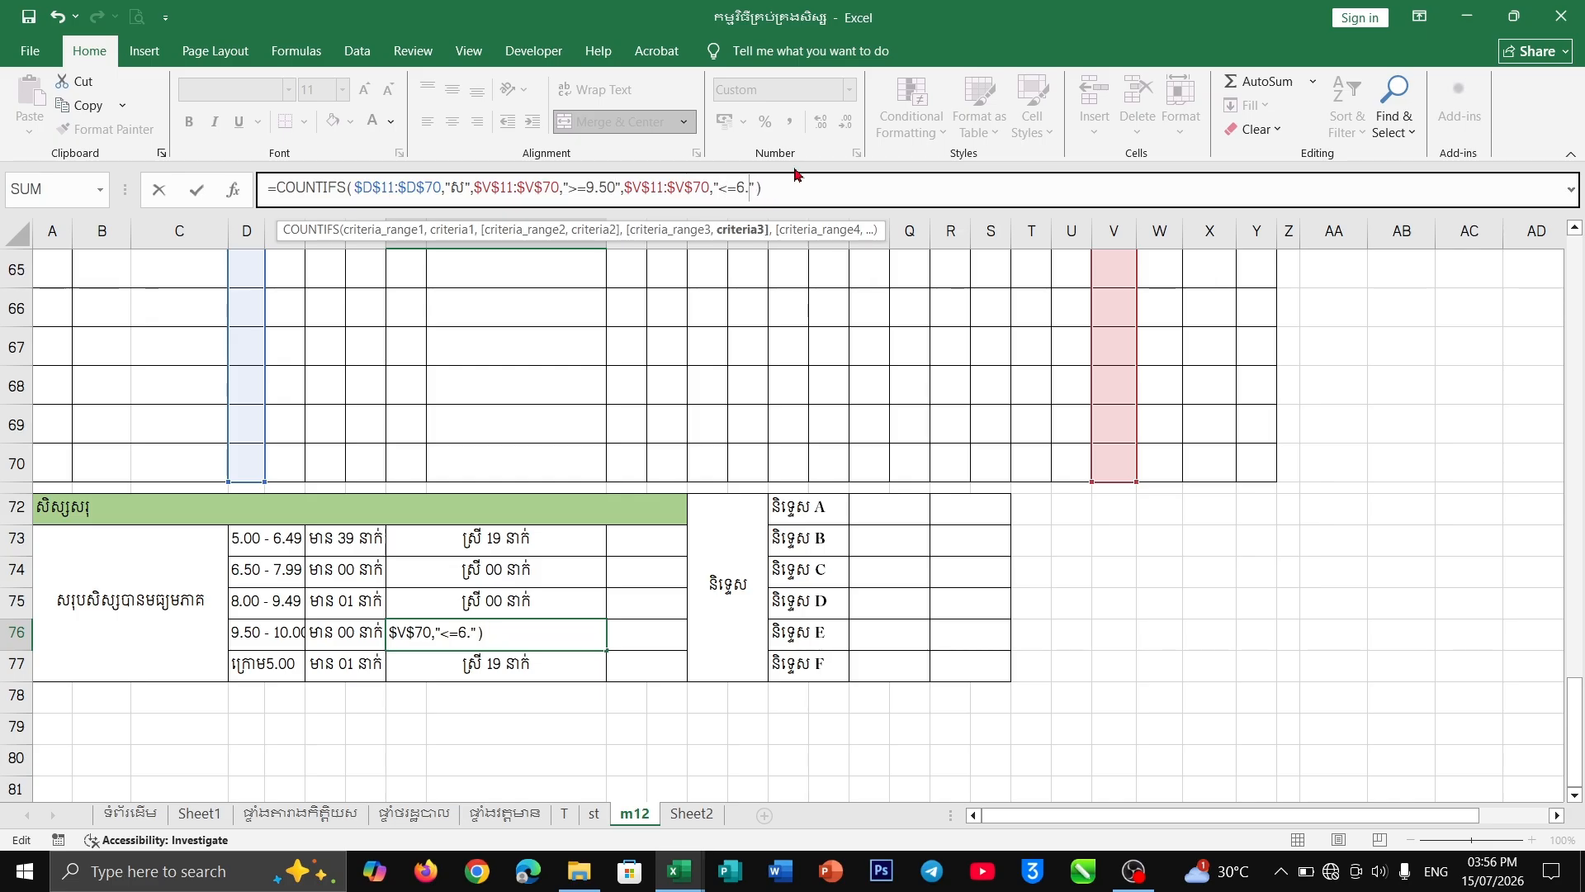
text(00)
key(Left)
key(Left)
key(Left)
key(BackSpace)
text(10)
key(Return)
key(Return)
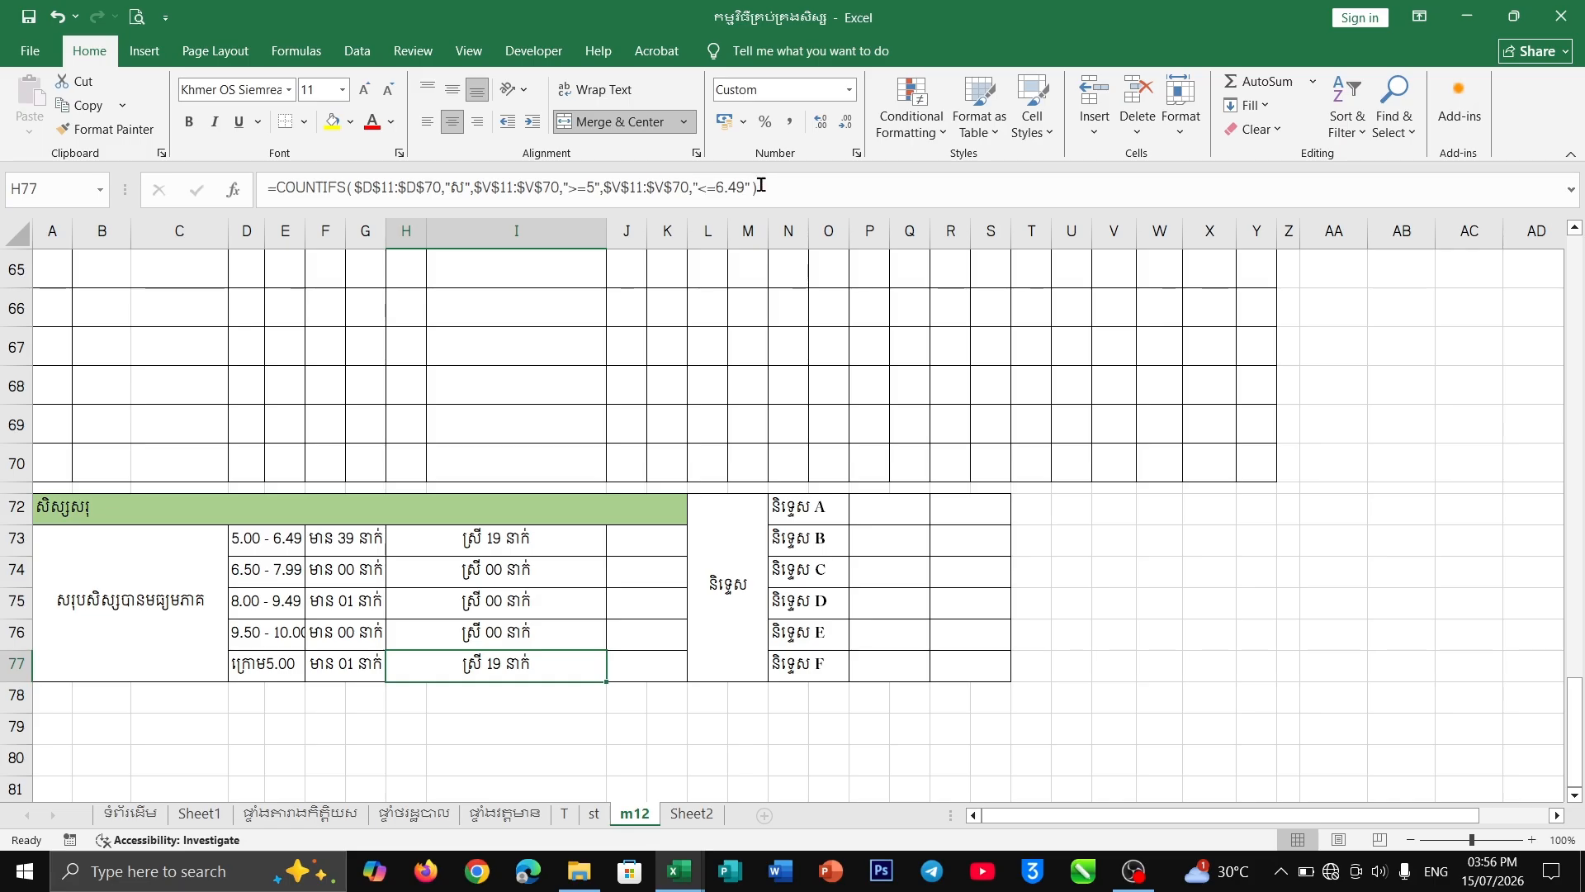
- Remove the third criteria range and its "<=6.49" criterion from the H77 formula, closing the parenthesis after the second criterion
click(698, 184)
key(BackSpace)
key(BackSpace)
key(BackSpace)
key(BackSpace)
key(BackSpace)
key(BackSpace)
key(BackSpace)
key(BackSpace)
key(BackSpace)
key(BackSpace)
key(BackSpace)
key(BackSpace)
key(BackSpace)
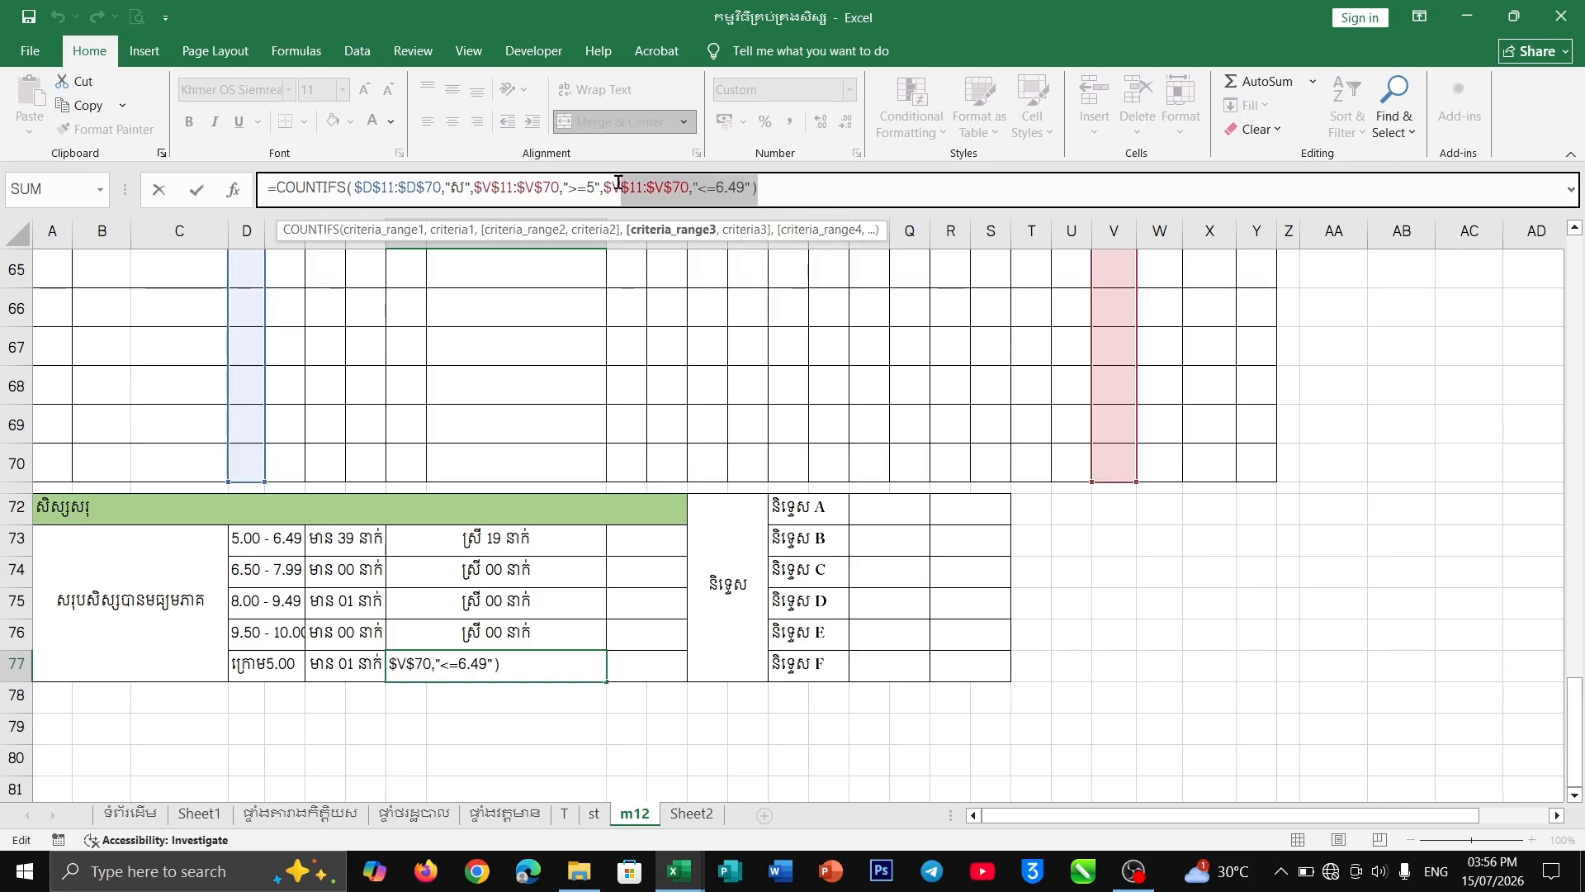
key(BackSpace)
key(BackSpace)
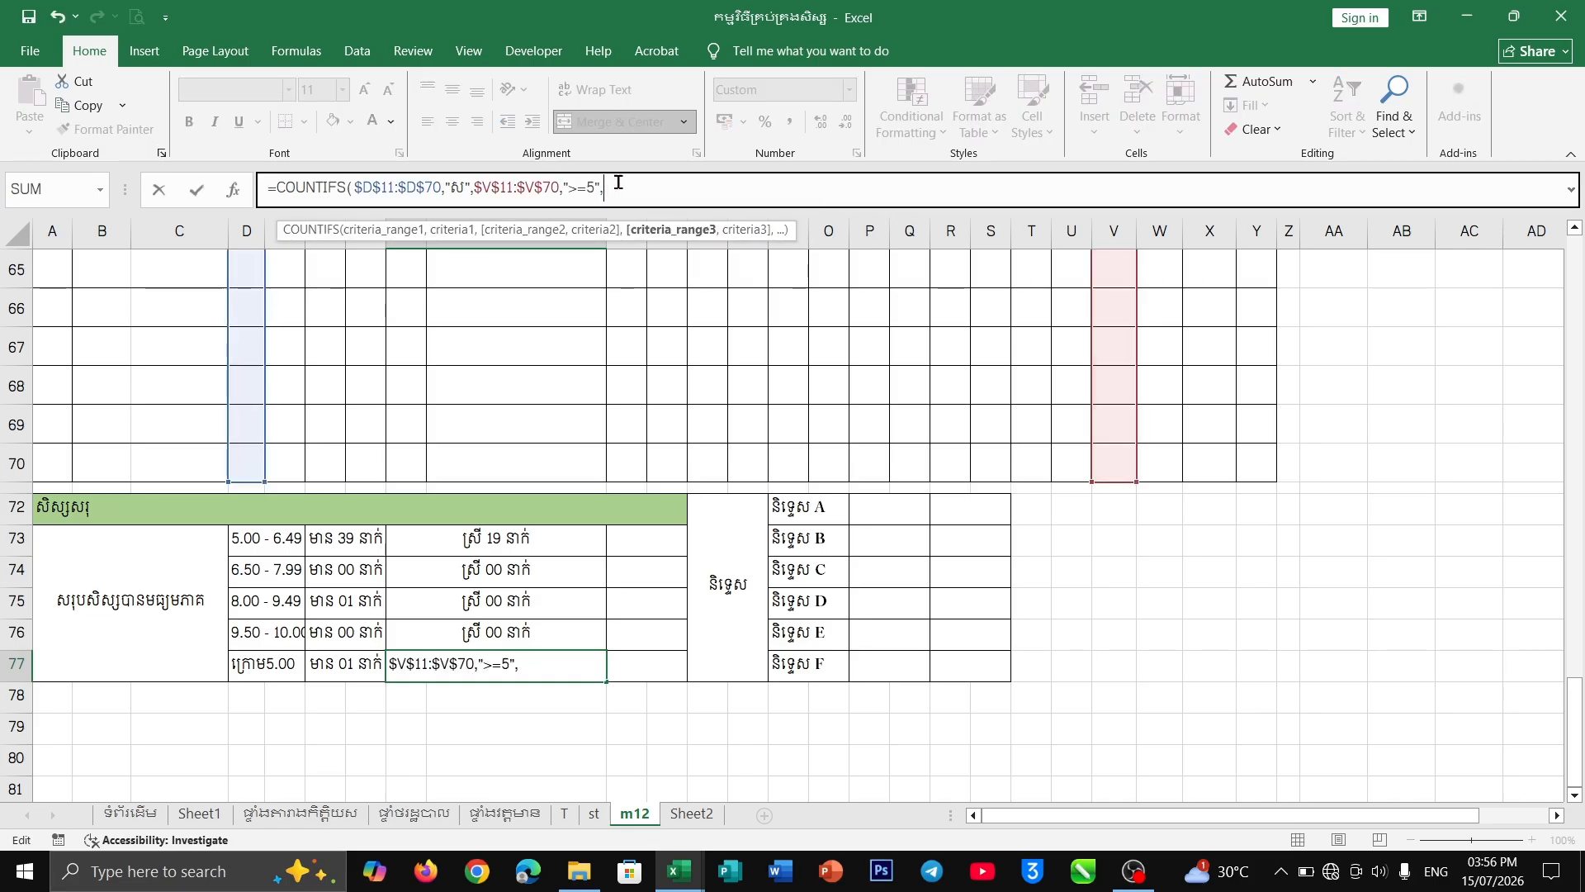
key(BackSpace)
text())
- Set the remaining average criterion in the H77 formula to "<5"
key(Left)
key(Left)
key(Left)
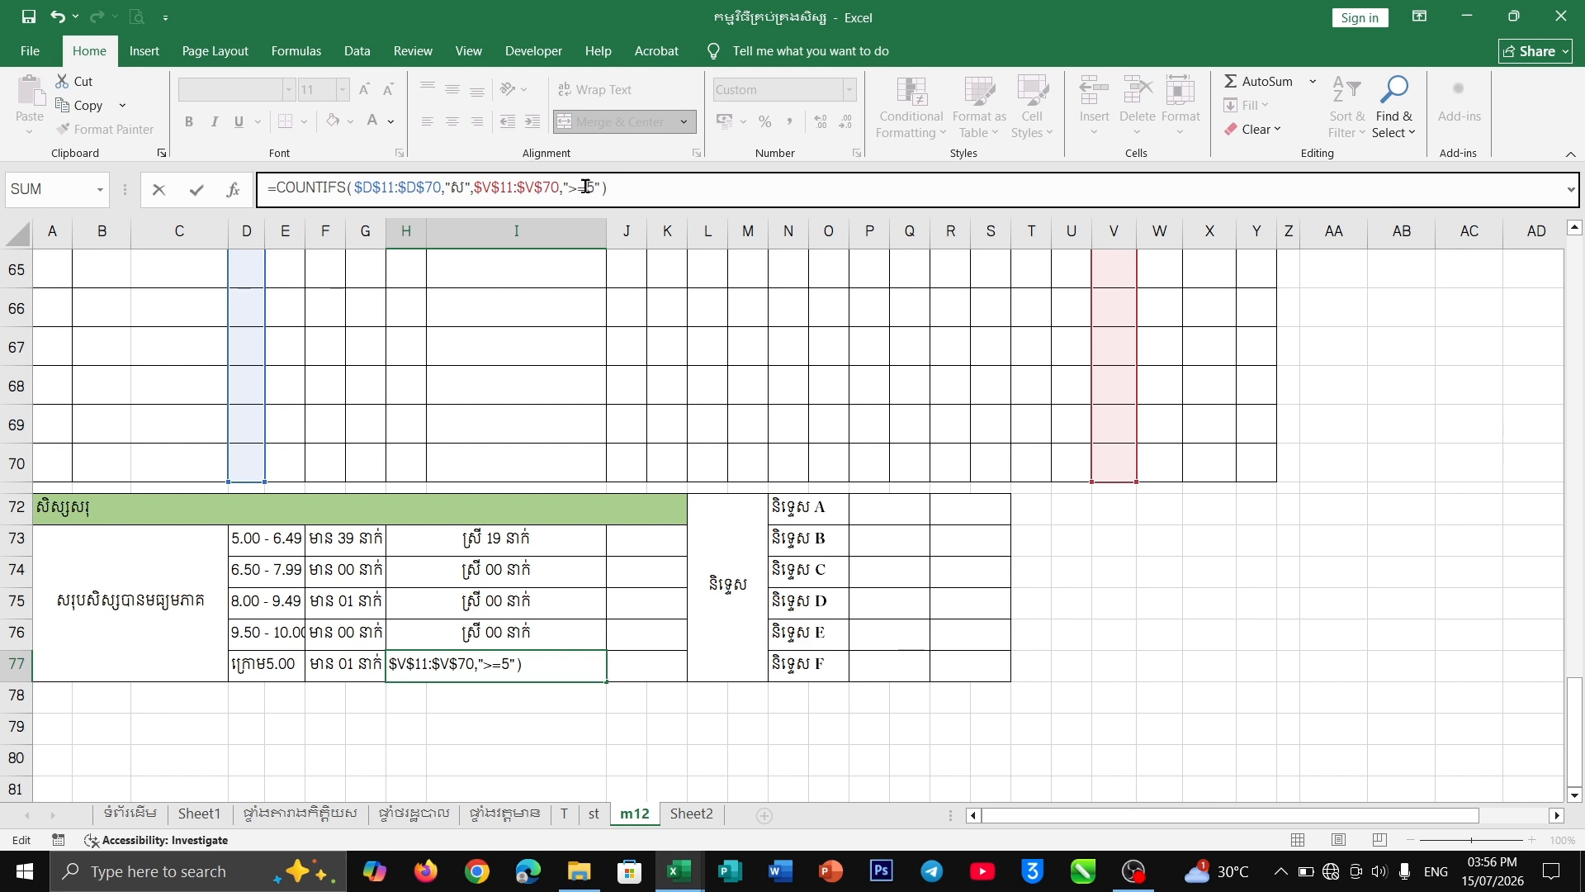
key(BackSpace)
key(BackSpace)
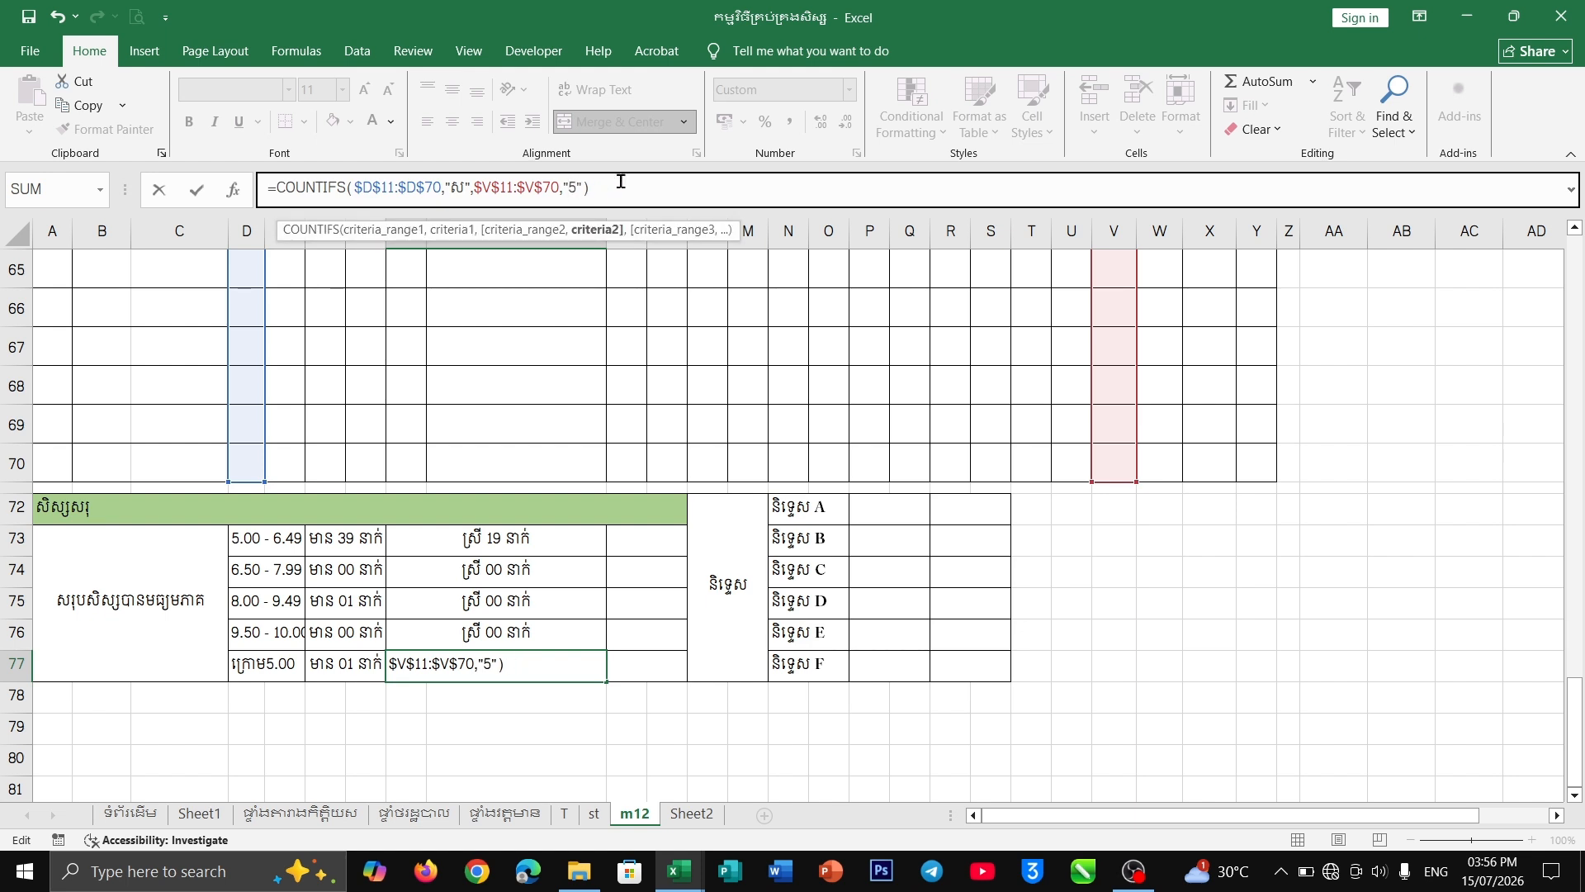
text(<)
key(Return)
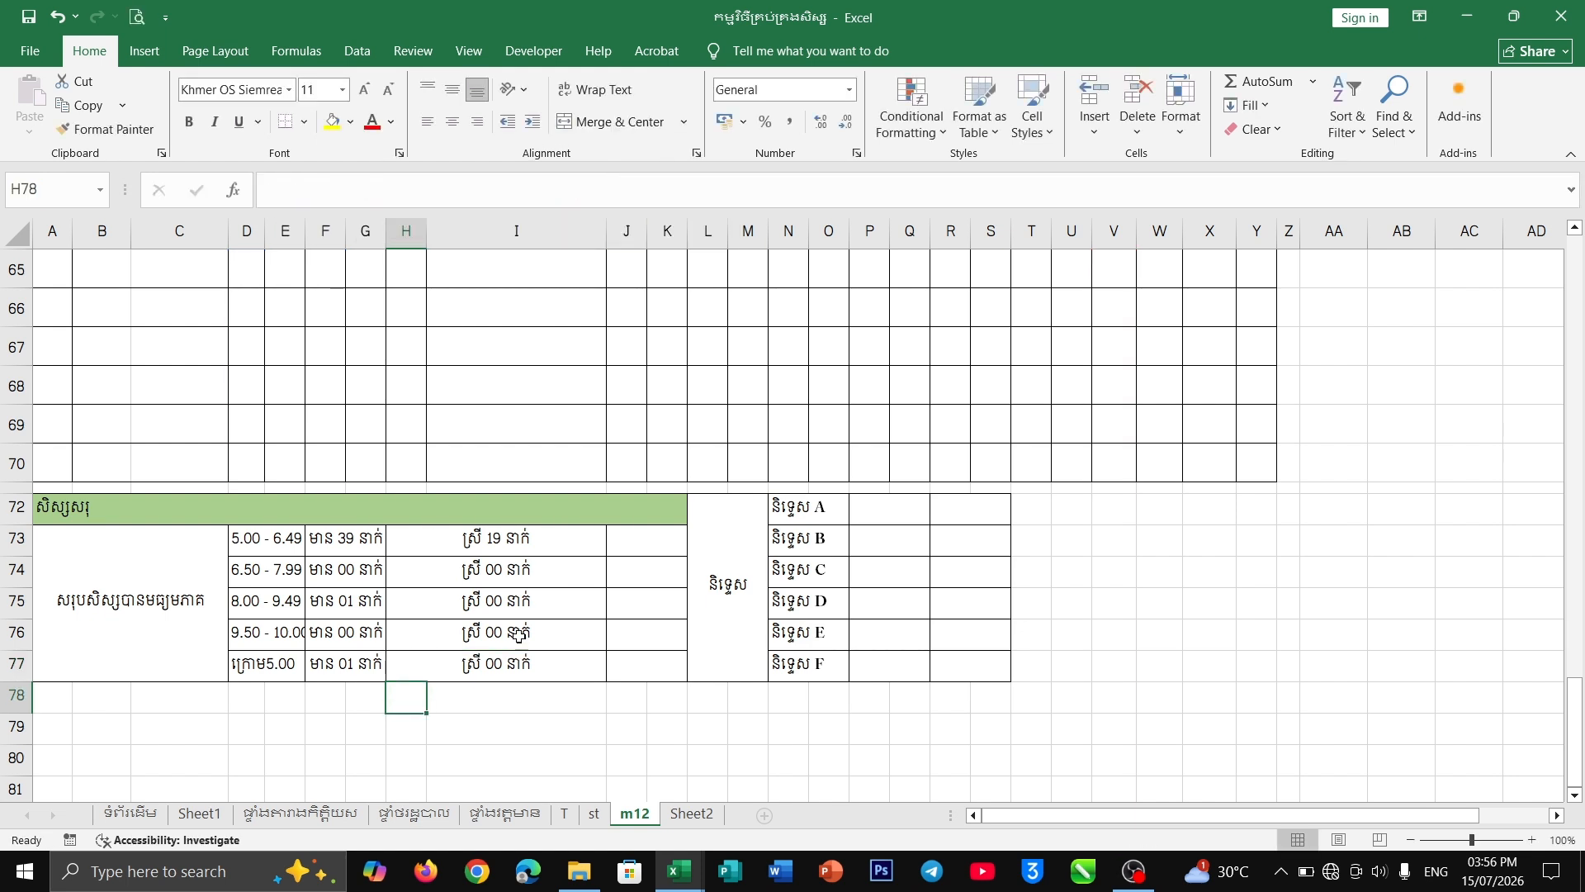
click(536, 671)
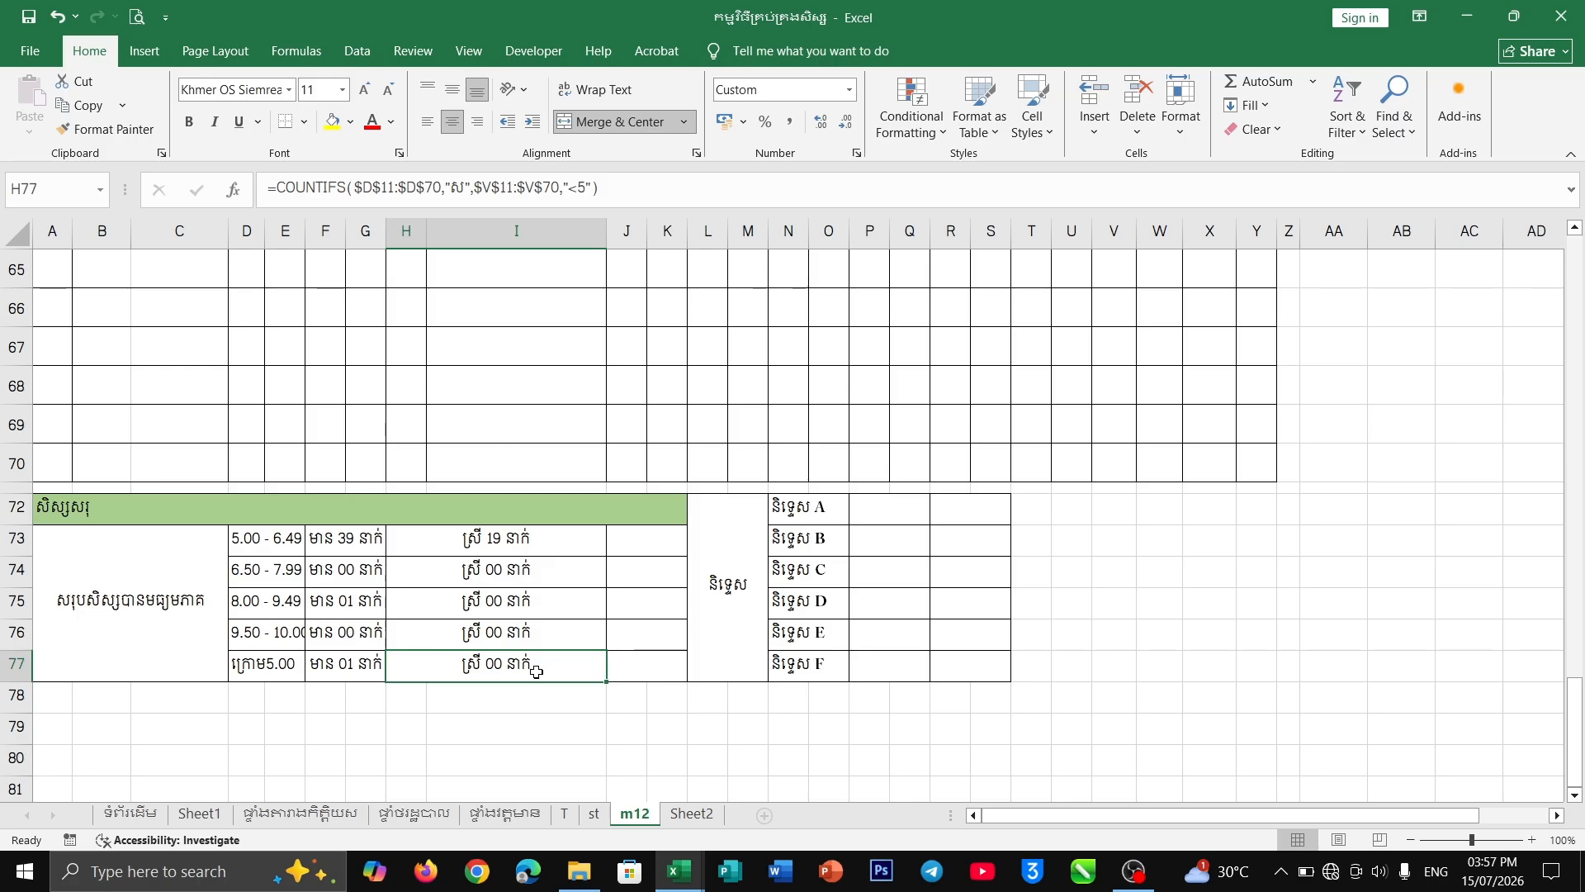
- Narrow column I to about the width of column H
drag(607, 240, 463, 241)
drag(507, 539, 506, 690)
drag(512, 556, 495, 643)
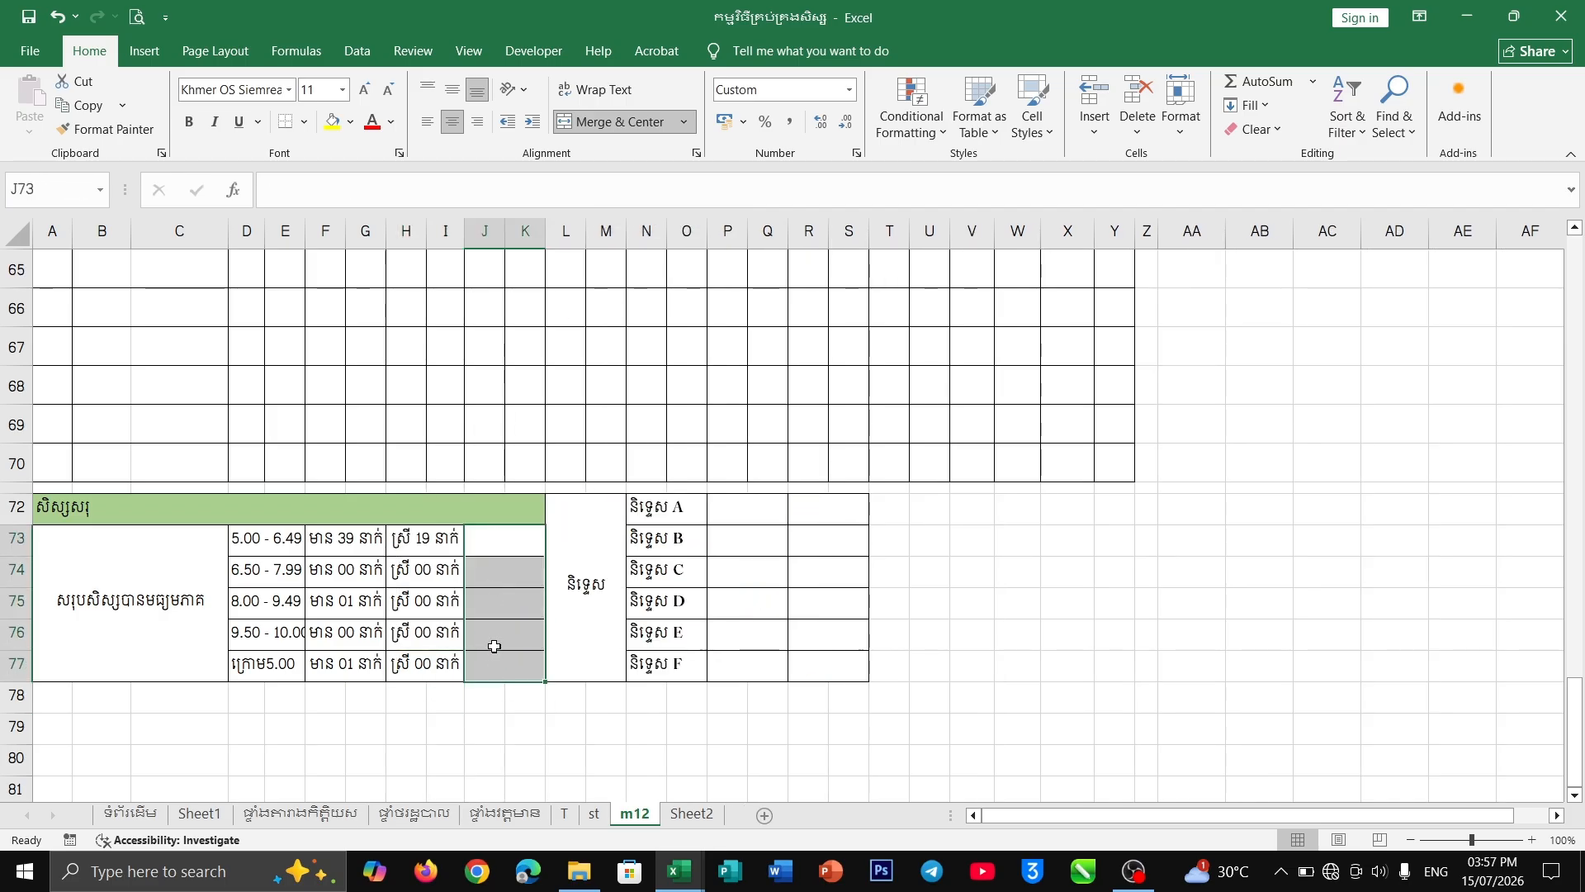
drag(500, 540, 493, 639)
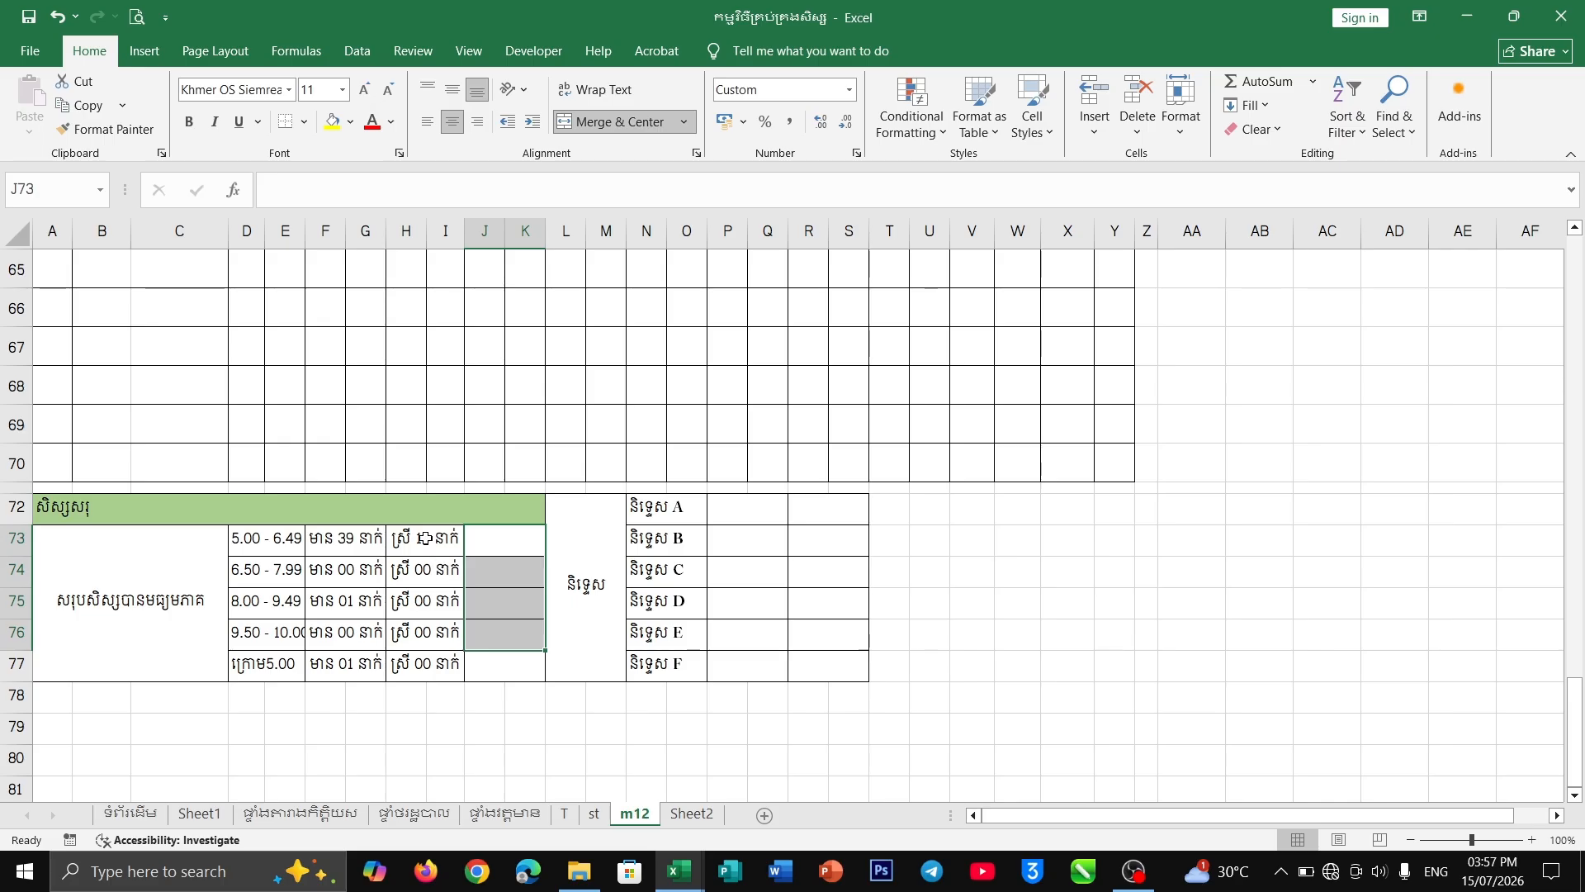
click(426, 539)
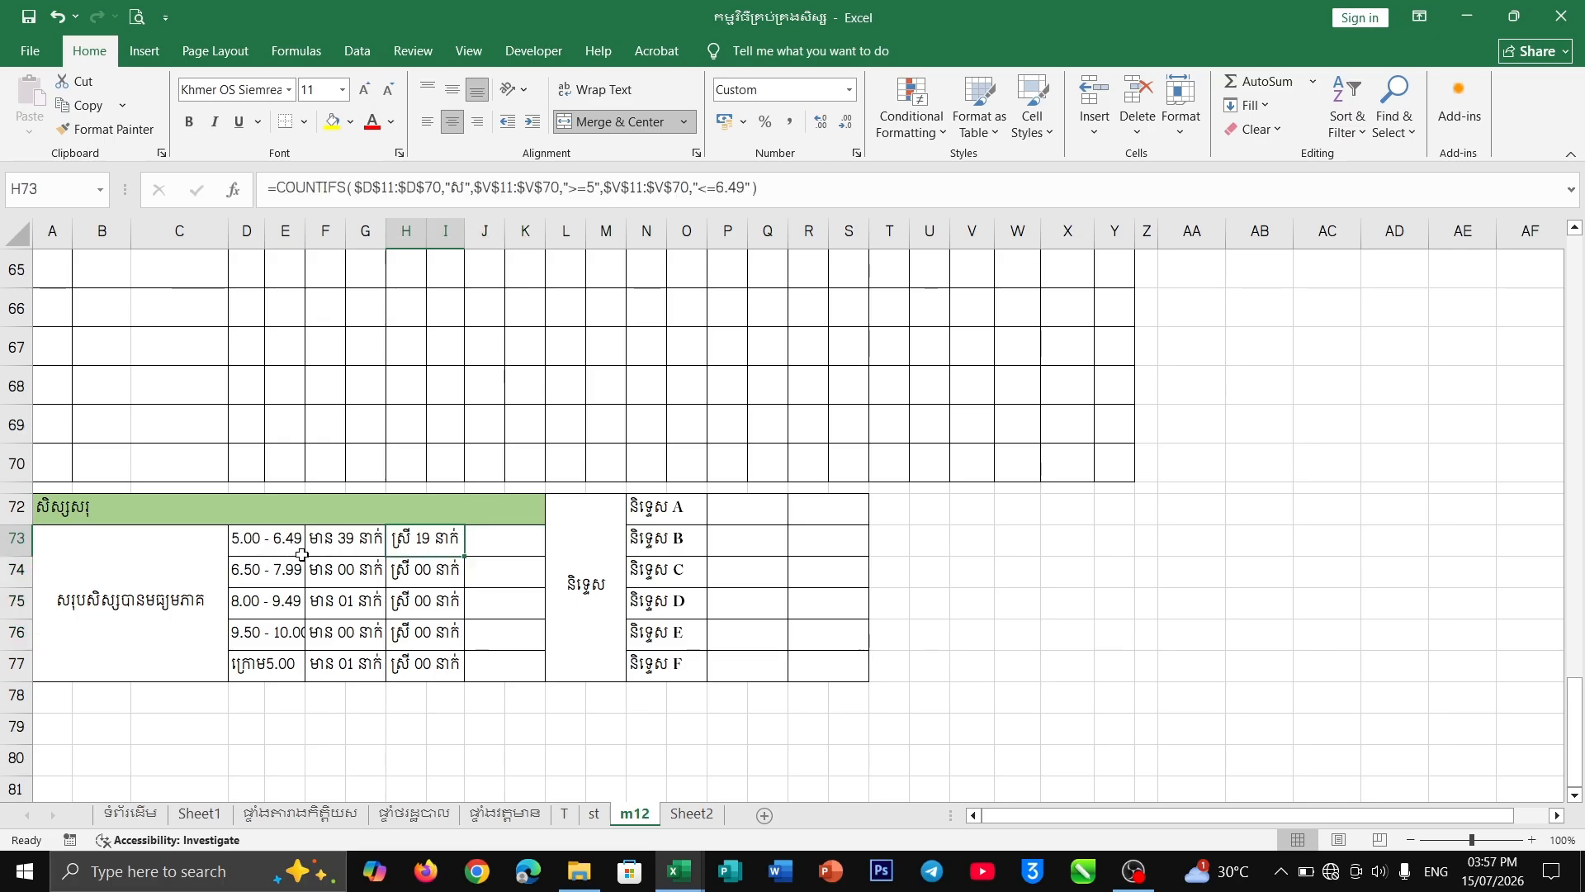
click(506, 546)
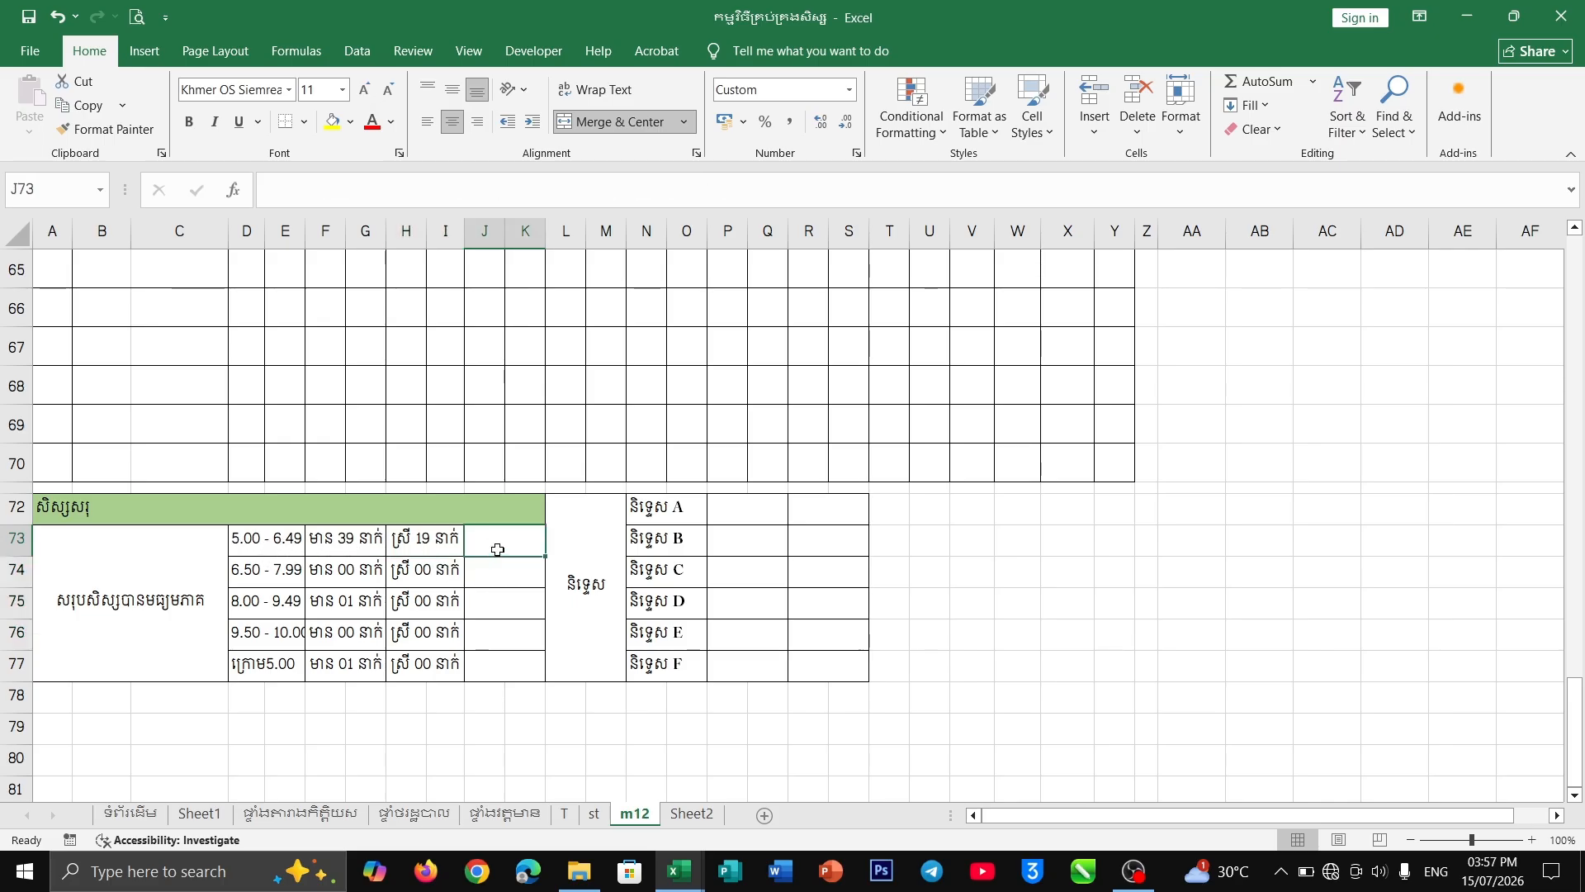
scroll(503, 548, up, 18)
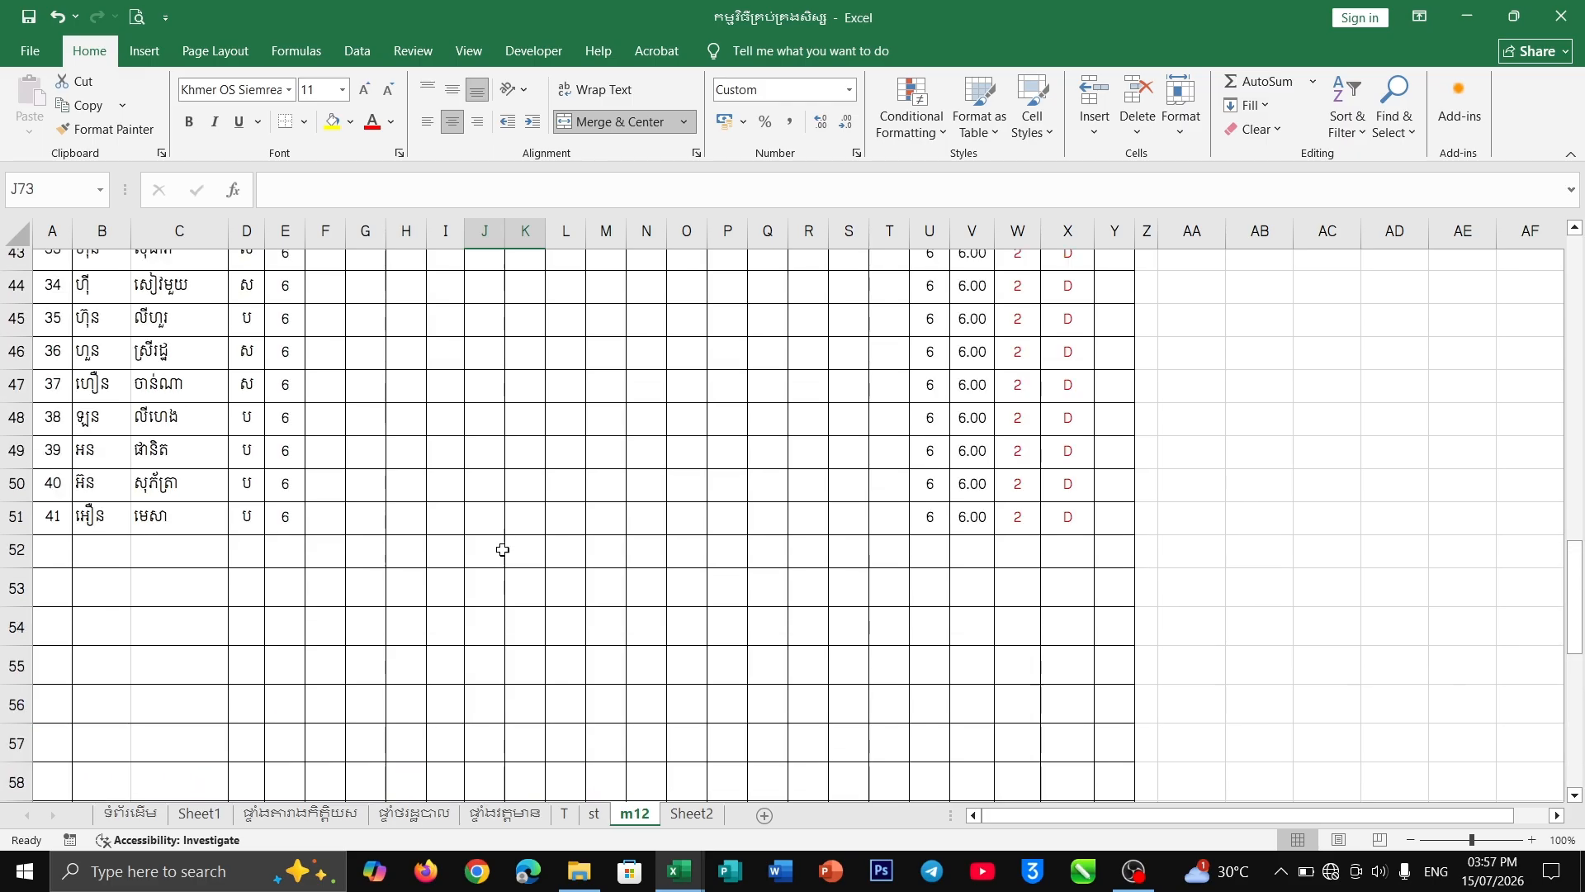
scroll(528, 544, up, 4)
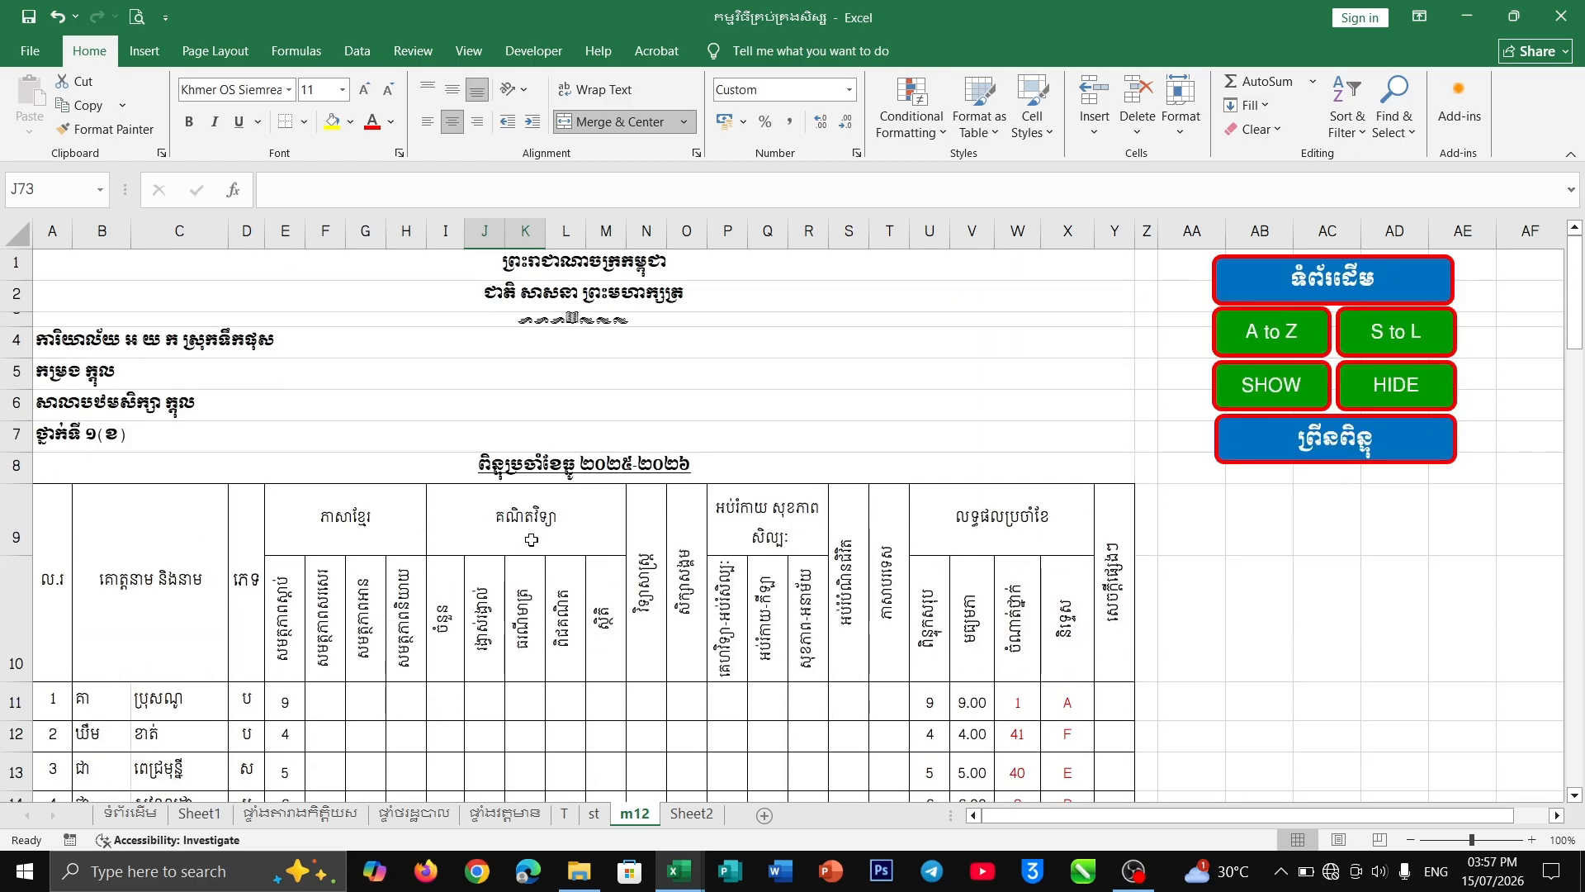
scroll(536, 536, down, 14)
scroll(548, 520, down, 8)
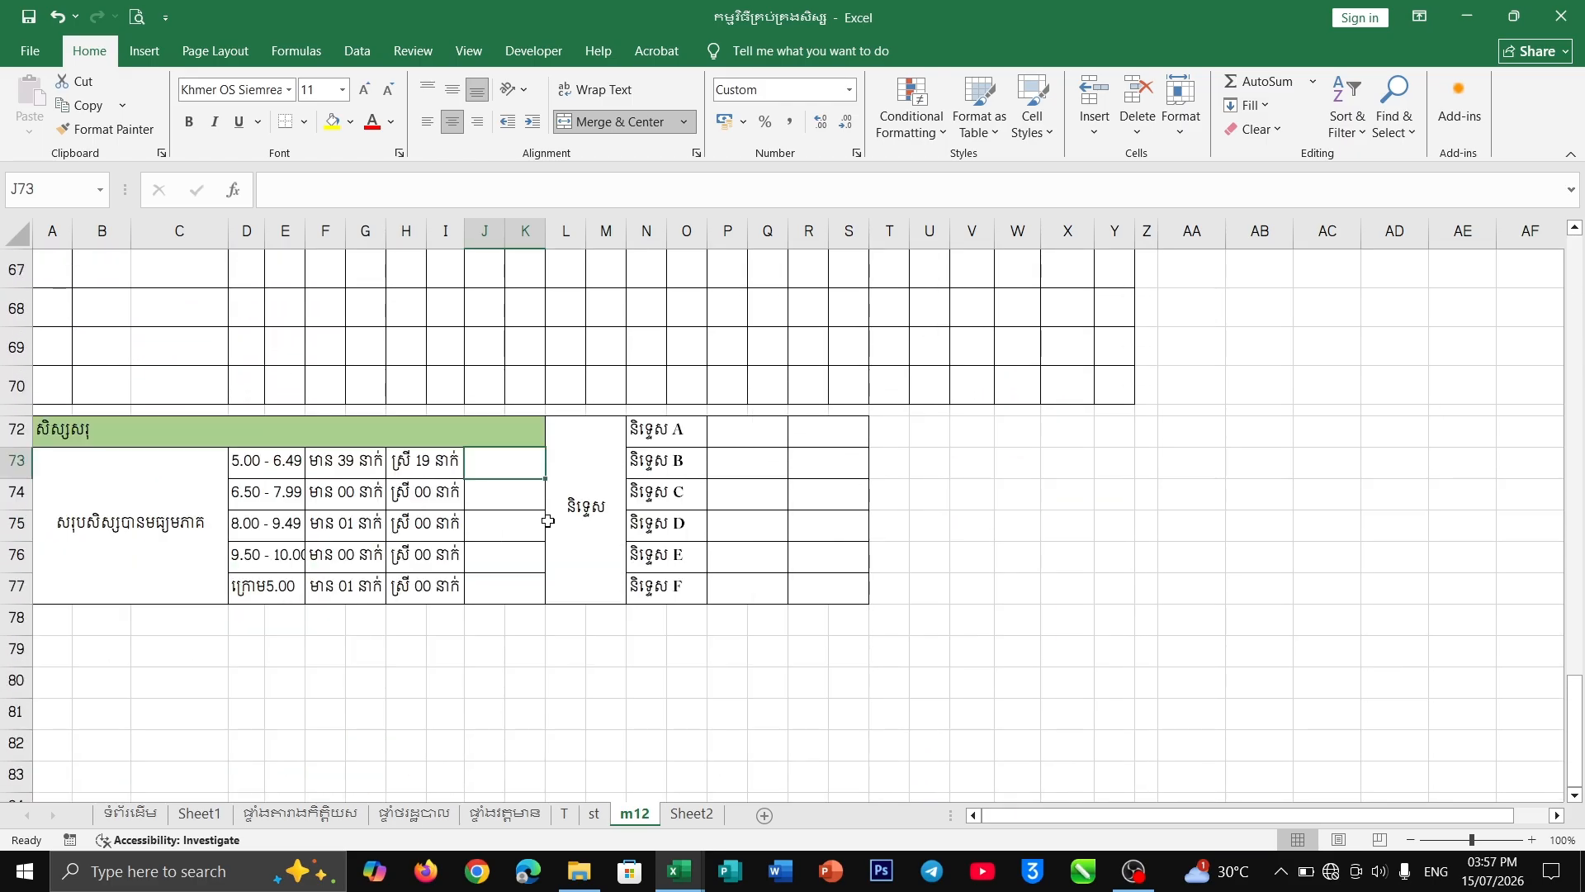
- Complete the label in cell A72 so that it reads "សិស្សសរុប"
click(141, 429)
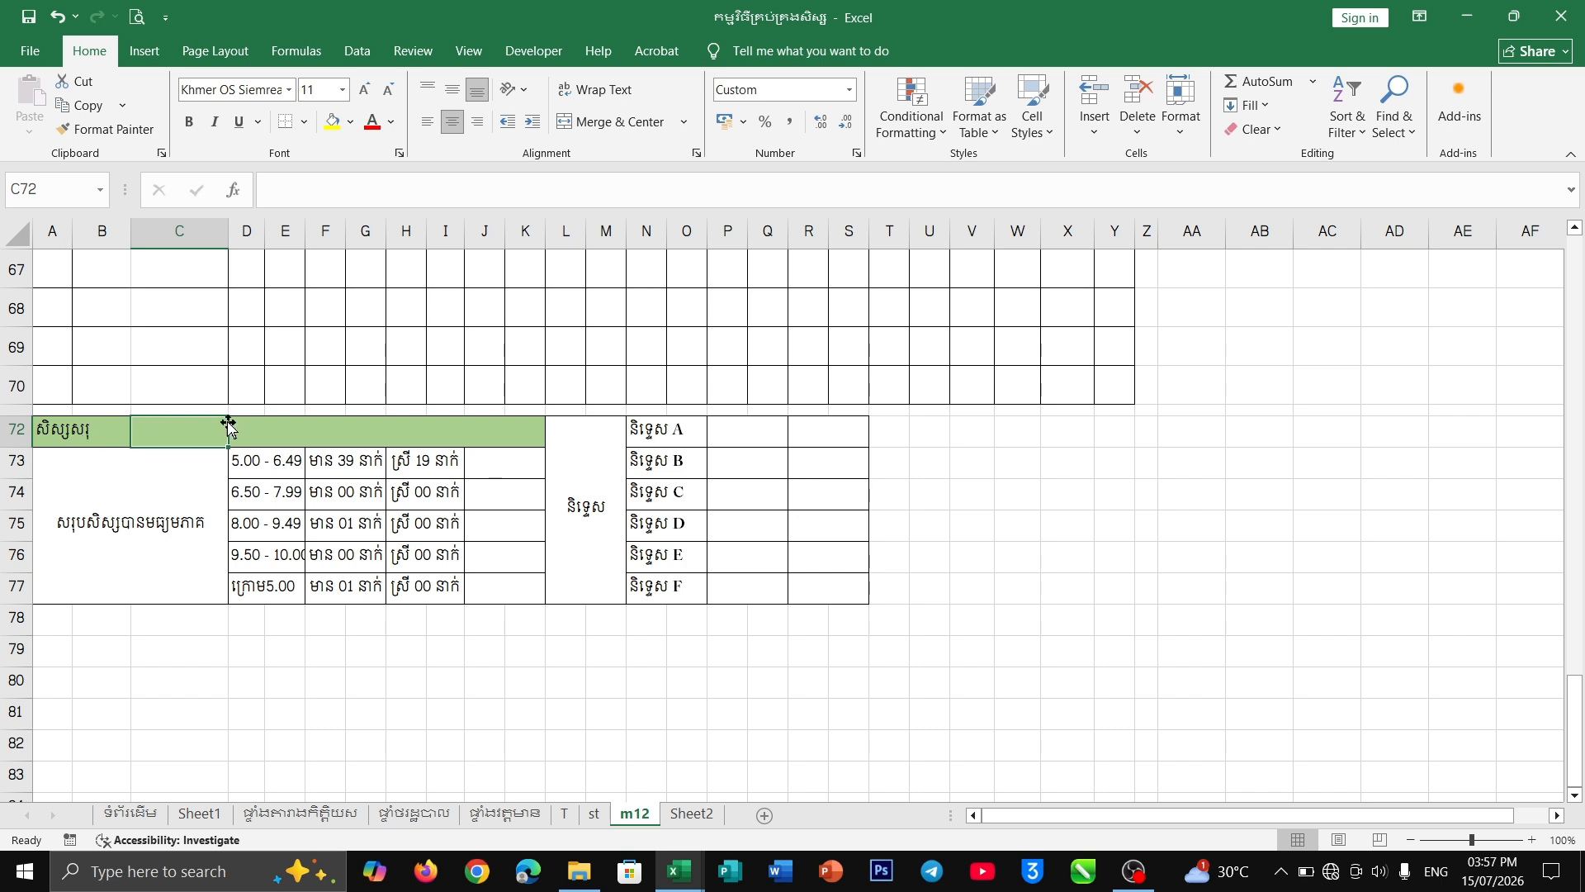
click(93, 435)
click(45, 430)
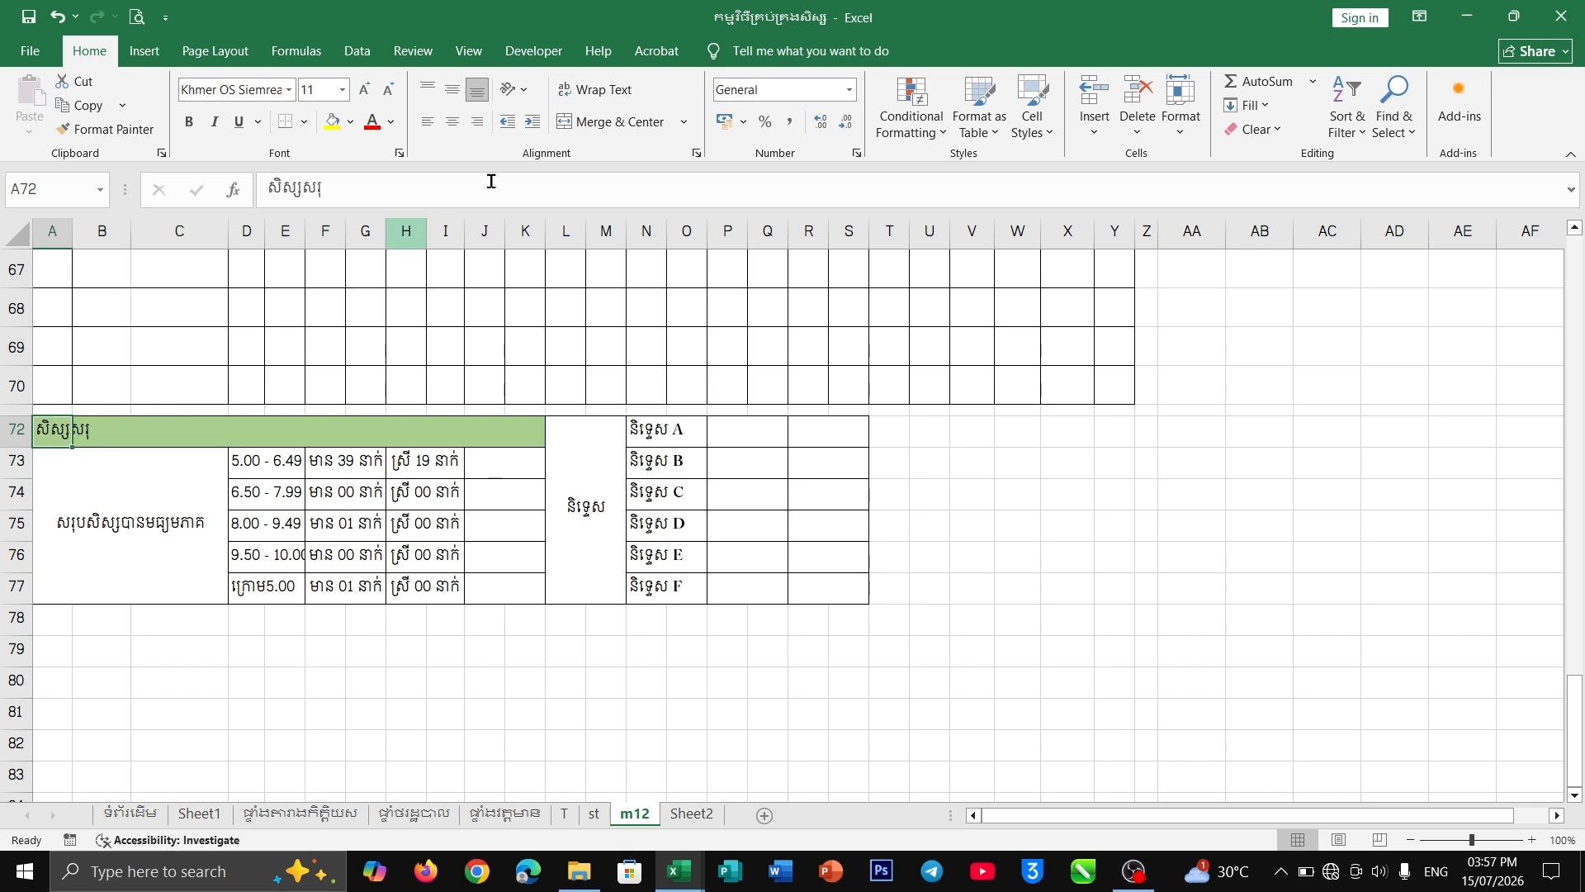
click(342, 183)
text(ប)
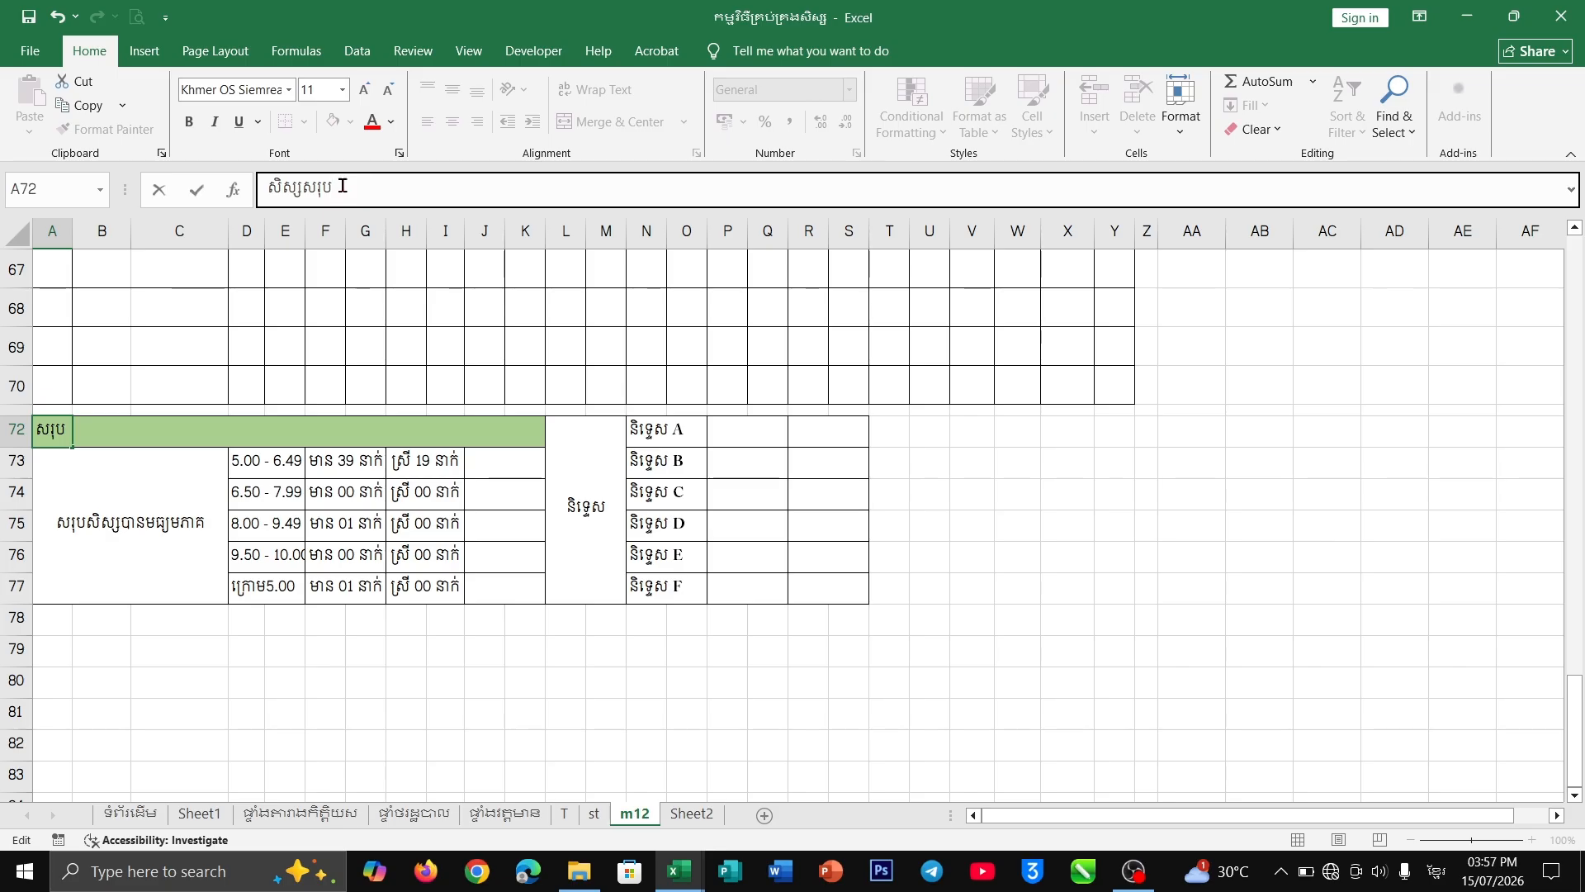
click(345, 522)
- Start an IF formula in cell C72 that tests whether the total-students cell E14 on sheet T is empty (T!E14="")
click(182, 431)
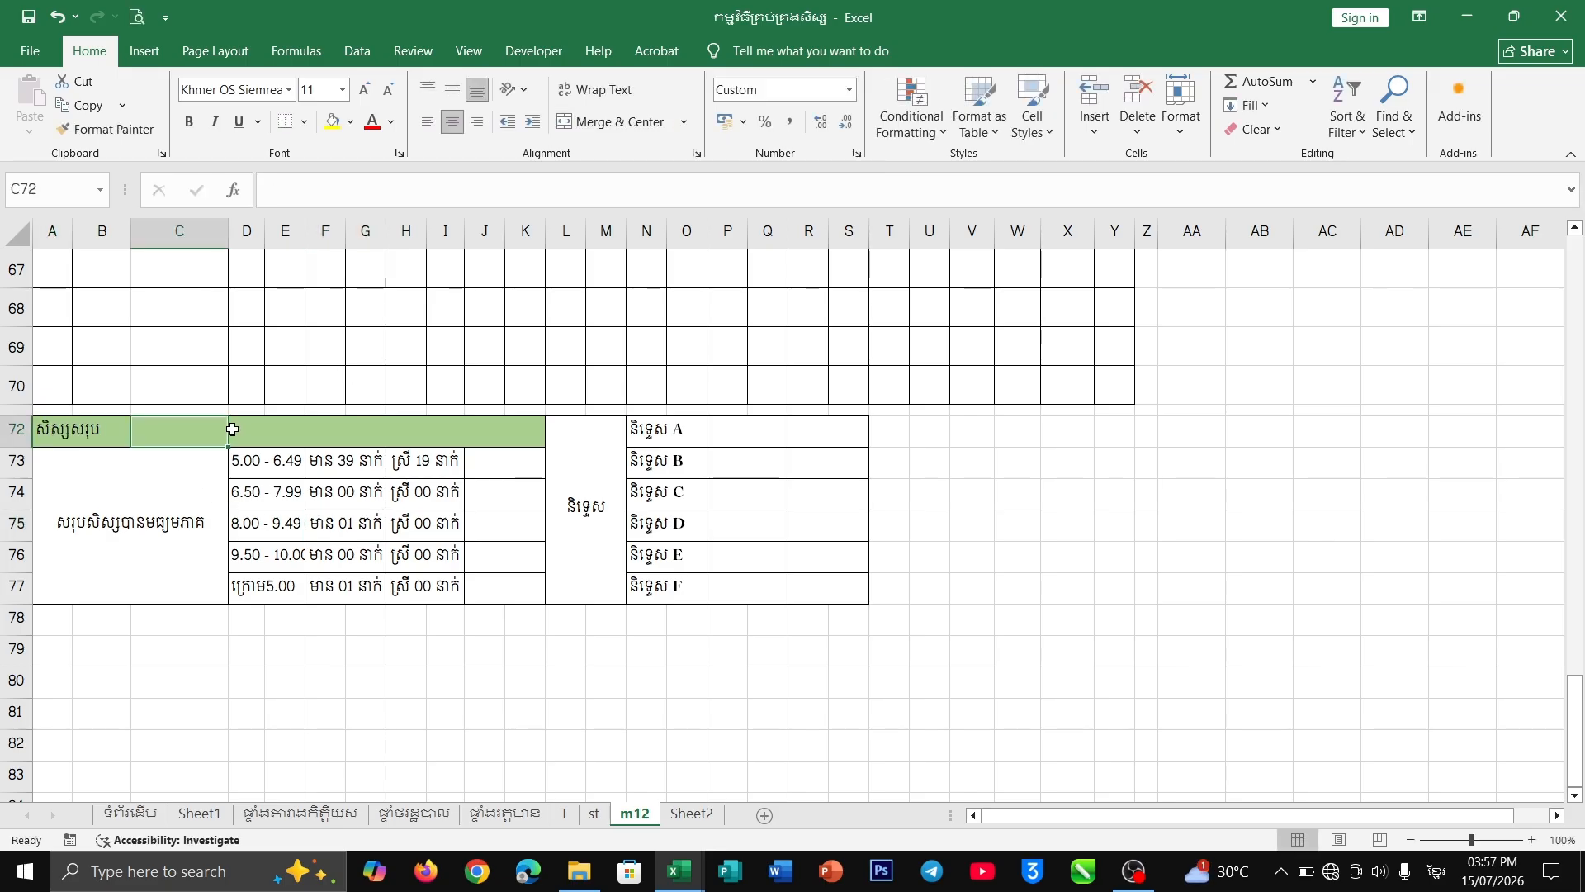
text(៤)
key(BackSpace)
key(alt+shift)
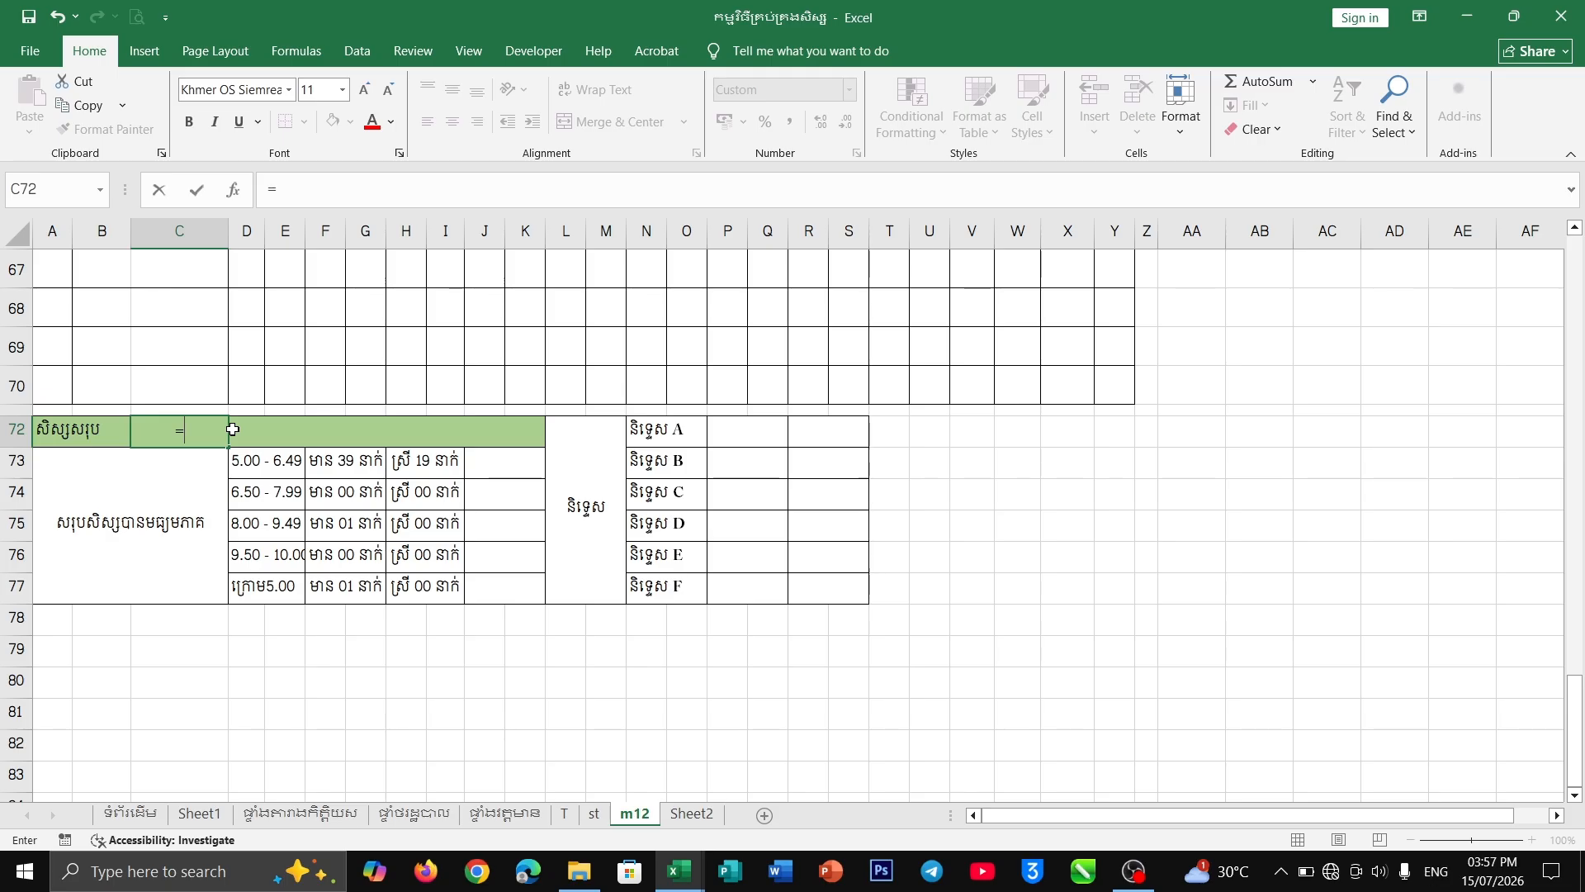
text(=if)
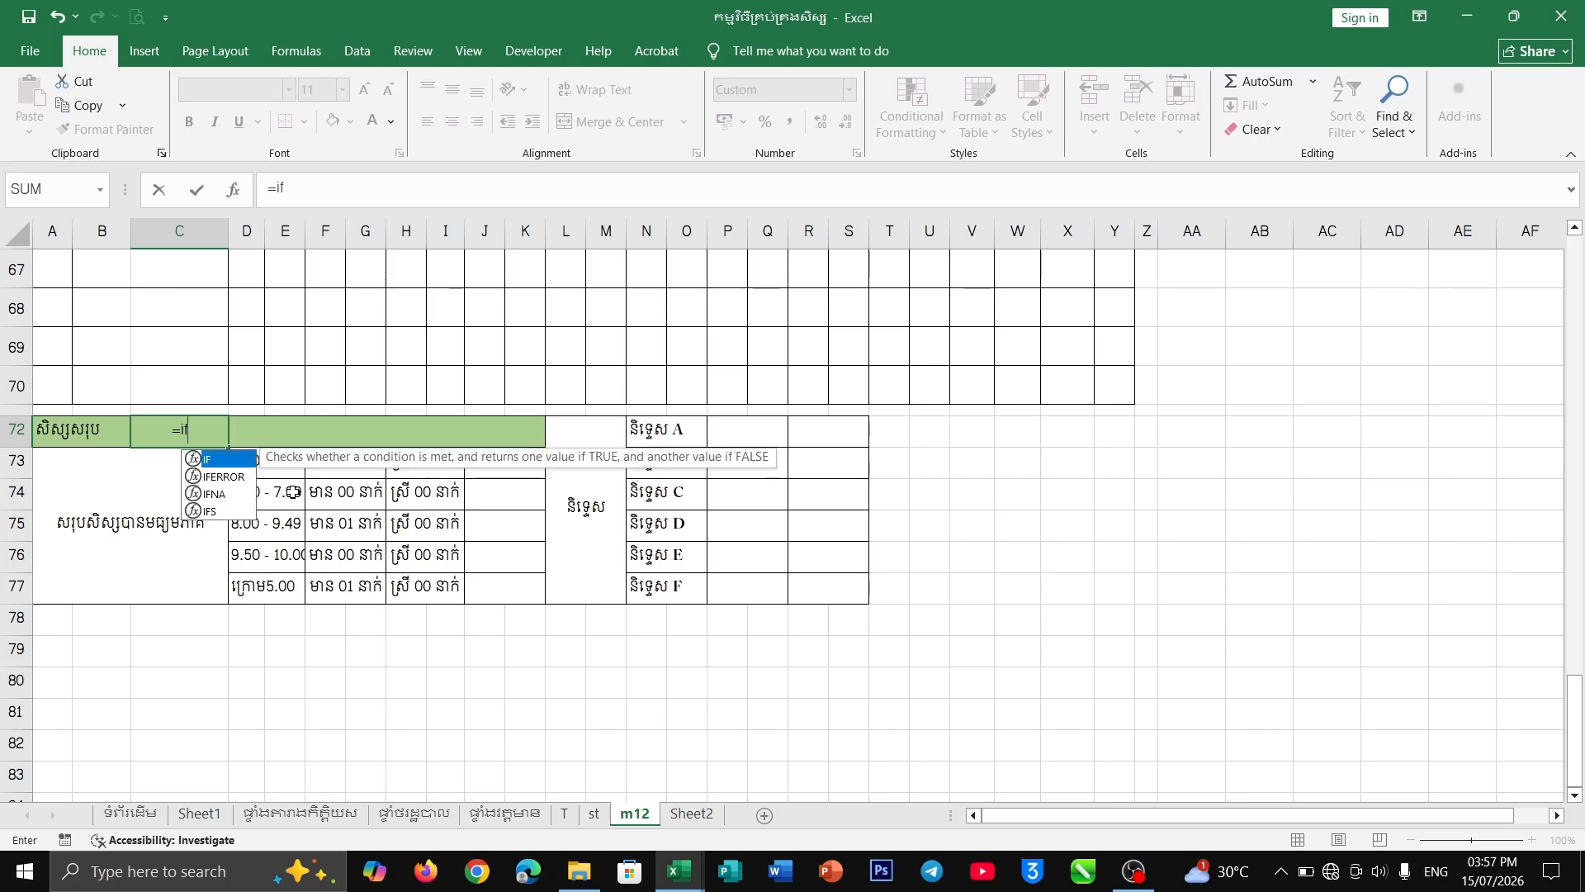
double_click(225, 459)
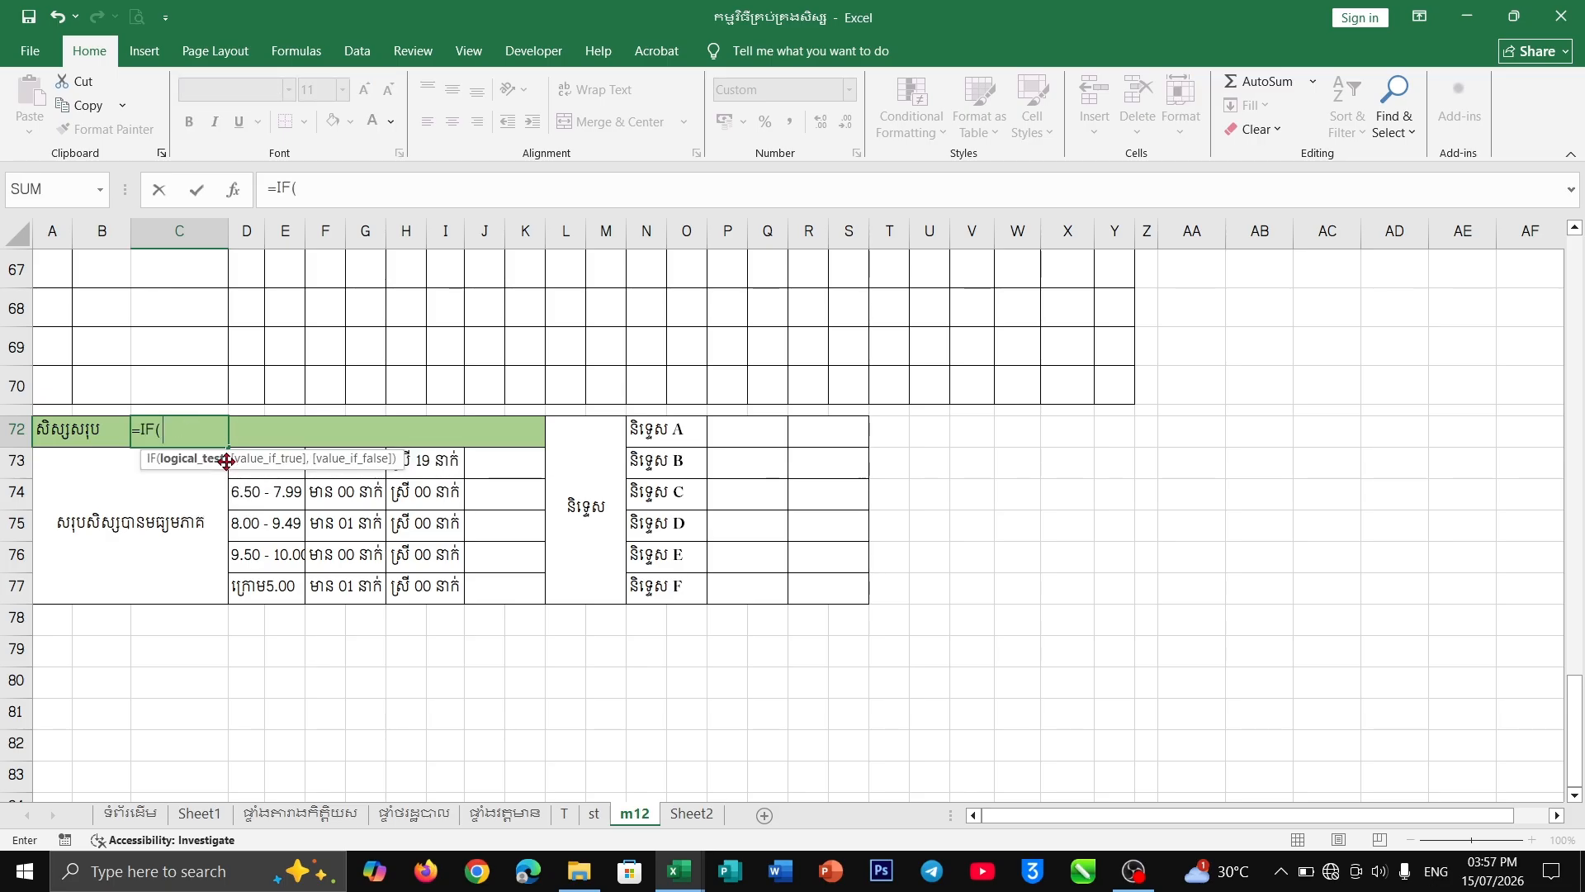
click(566, 814)
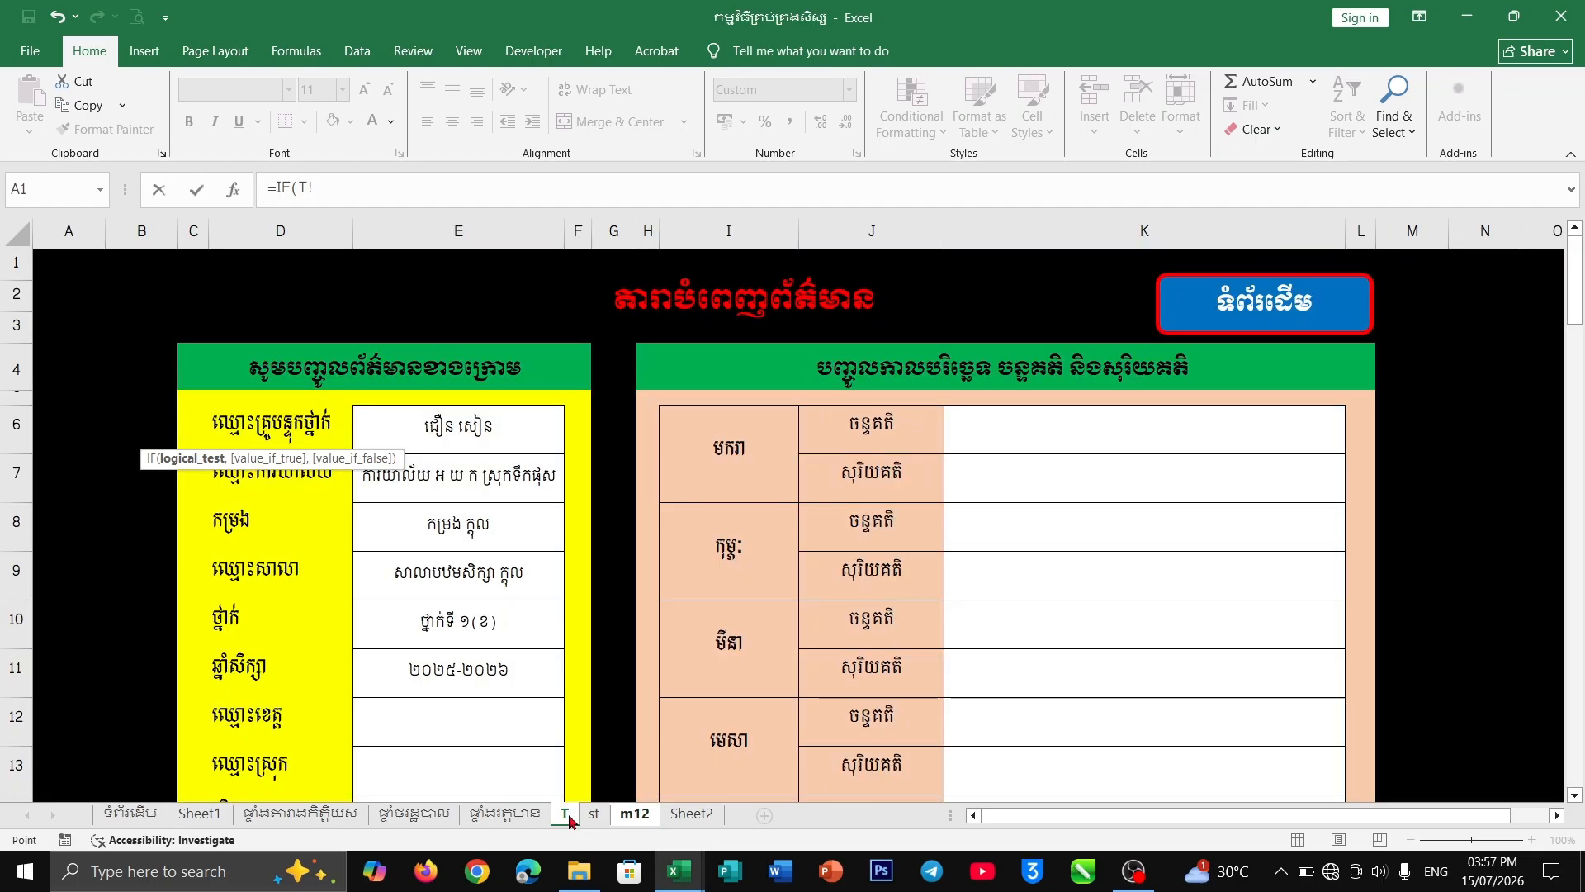
scroll(479, 525, down, 1)
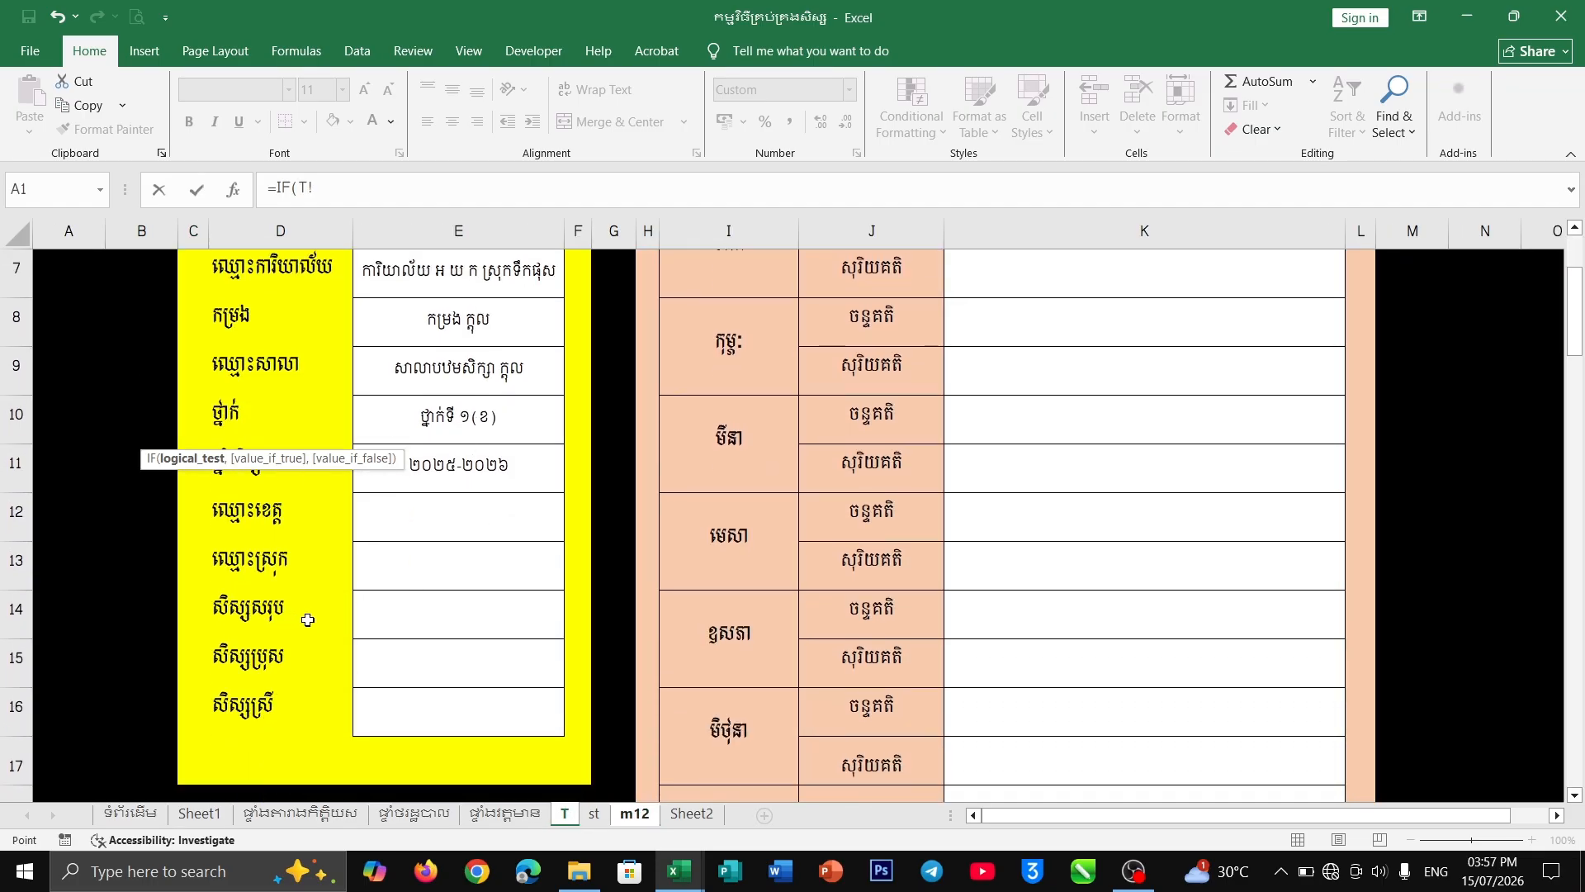
click(471, 618)
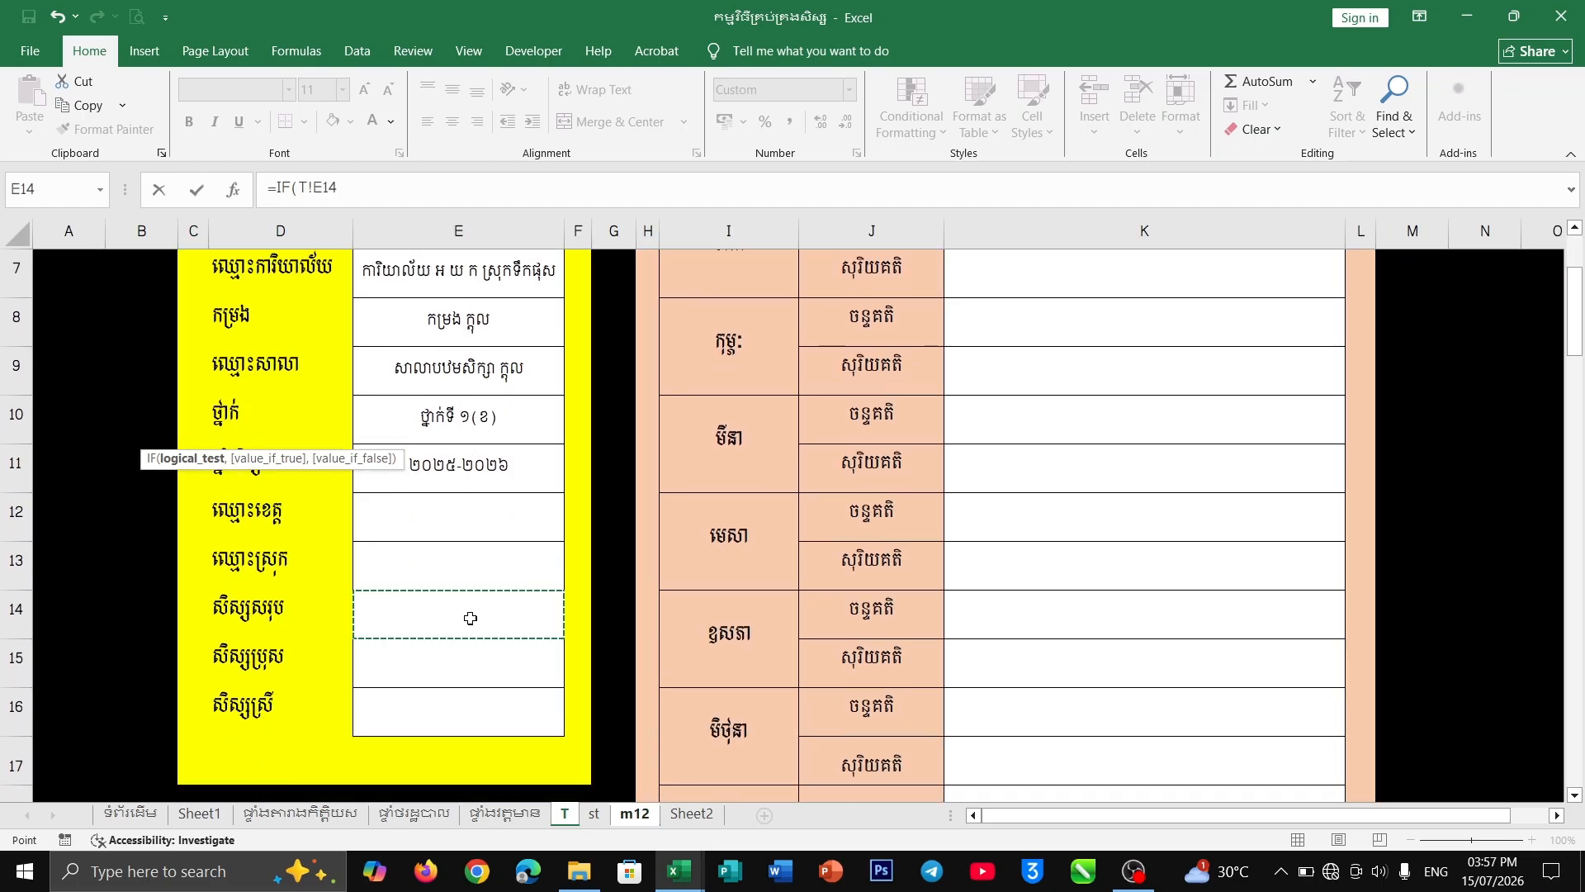
text(="",)
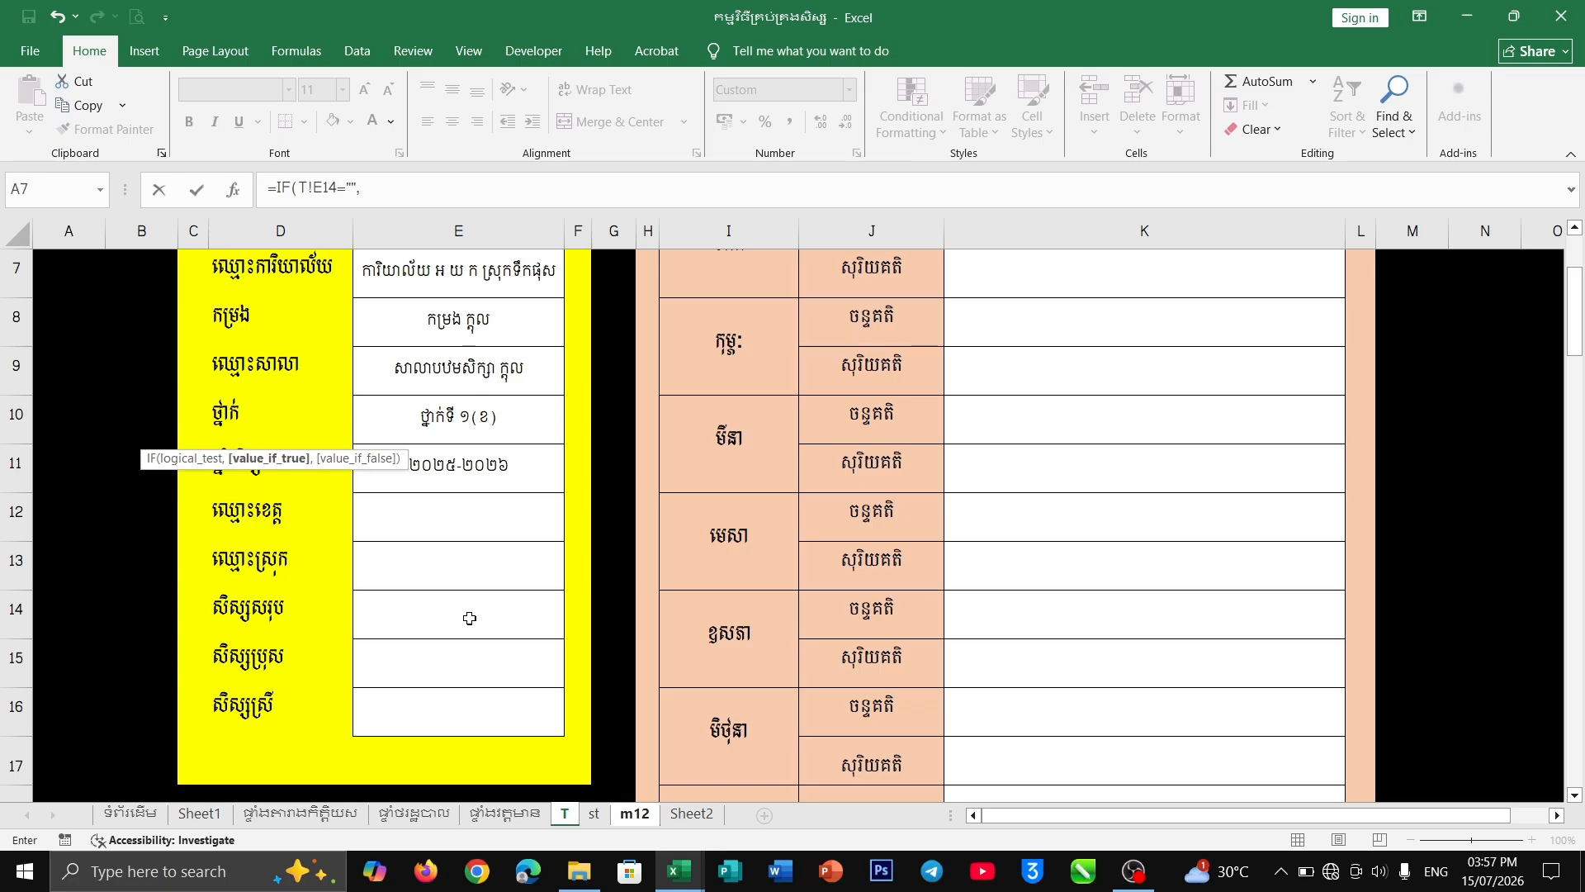
- Complete the C72 formula to return "" when the test is true and T!E14 otherwise
text("",)
click(471, 619)
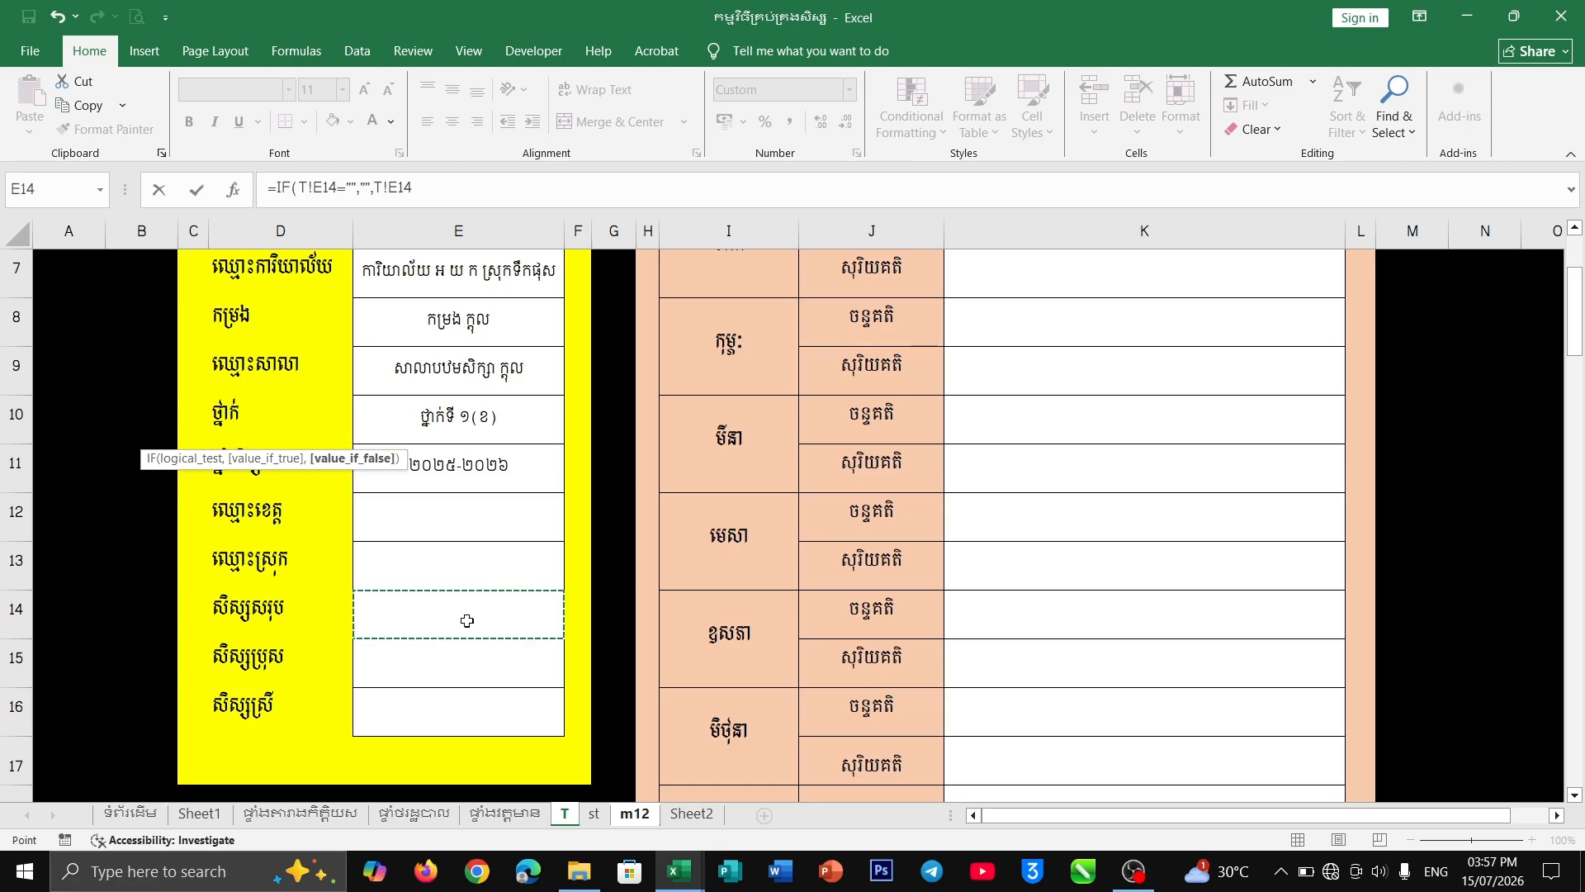
text())
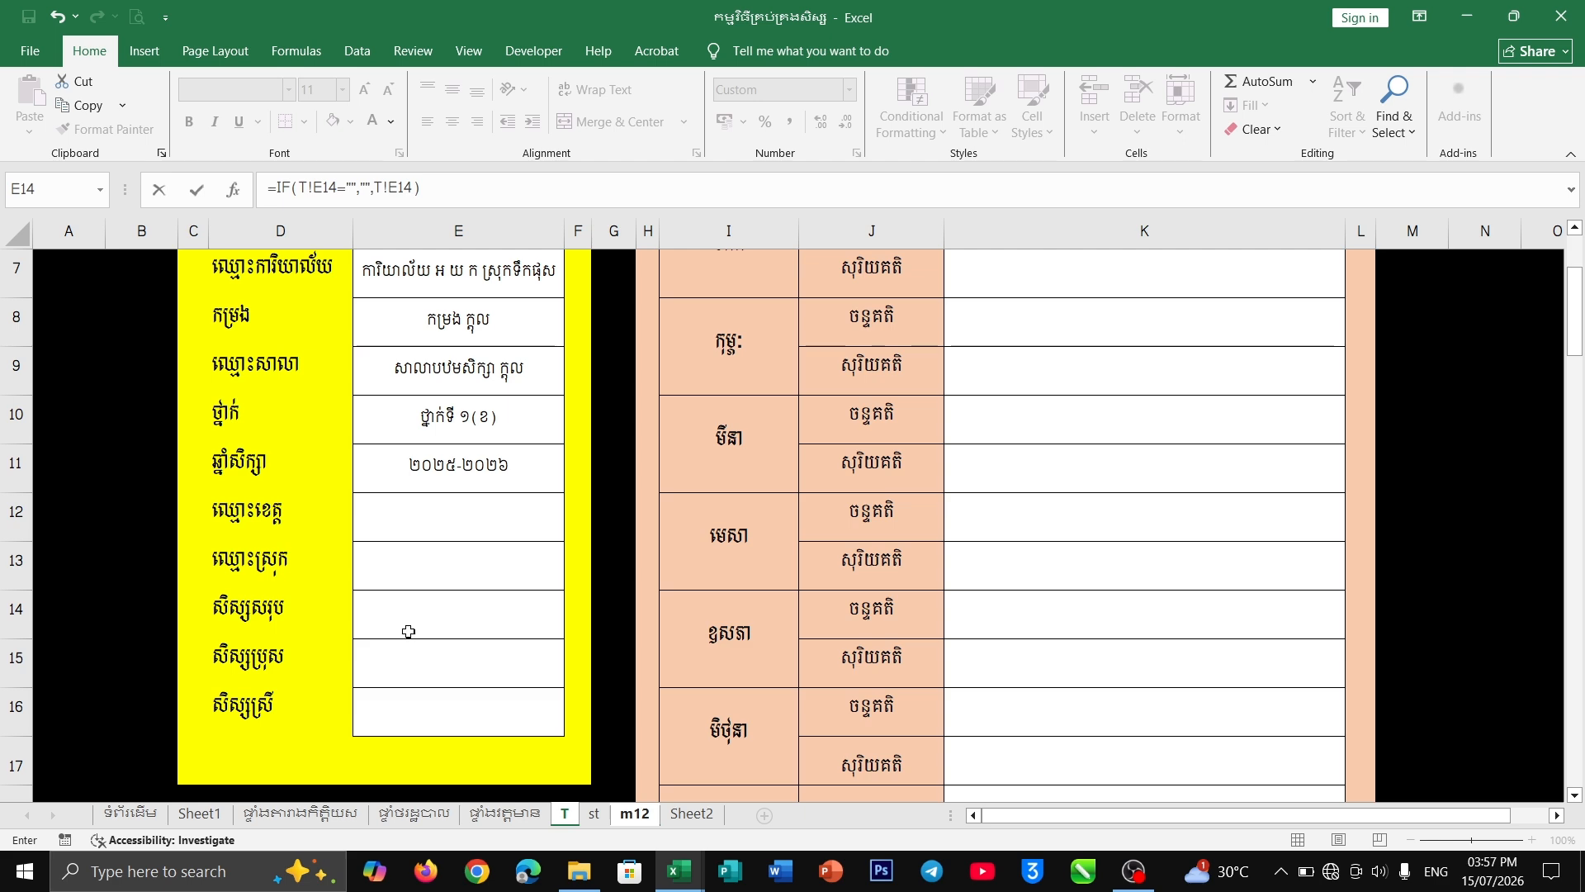
key(Return)
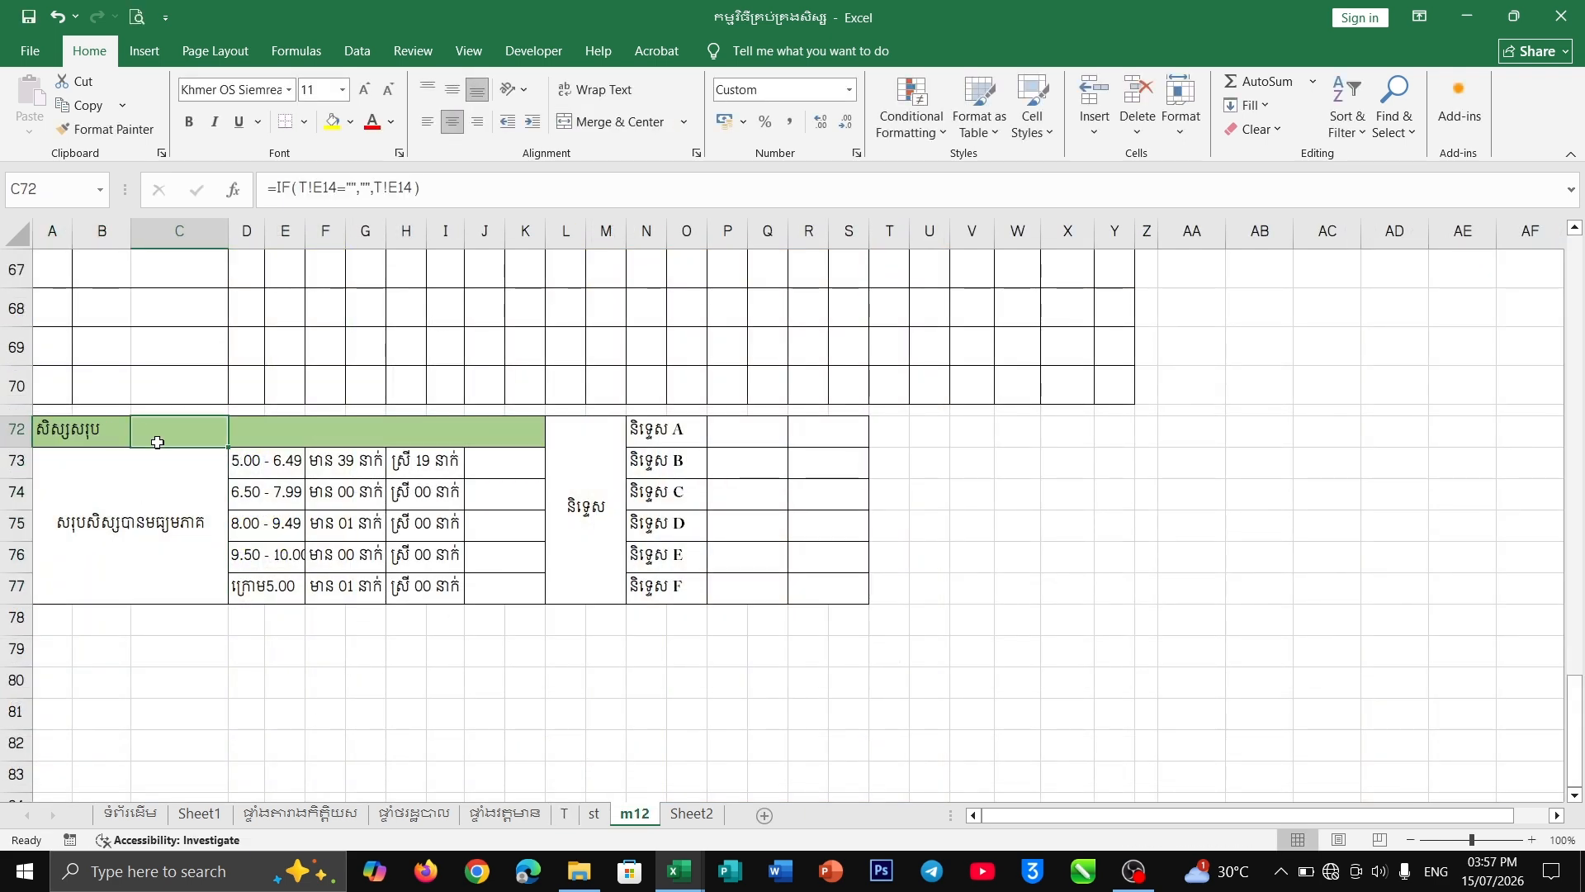
click(566, 815)
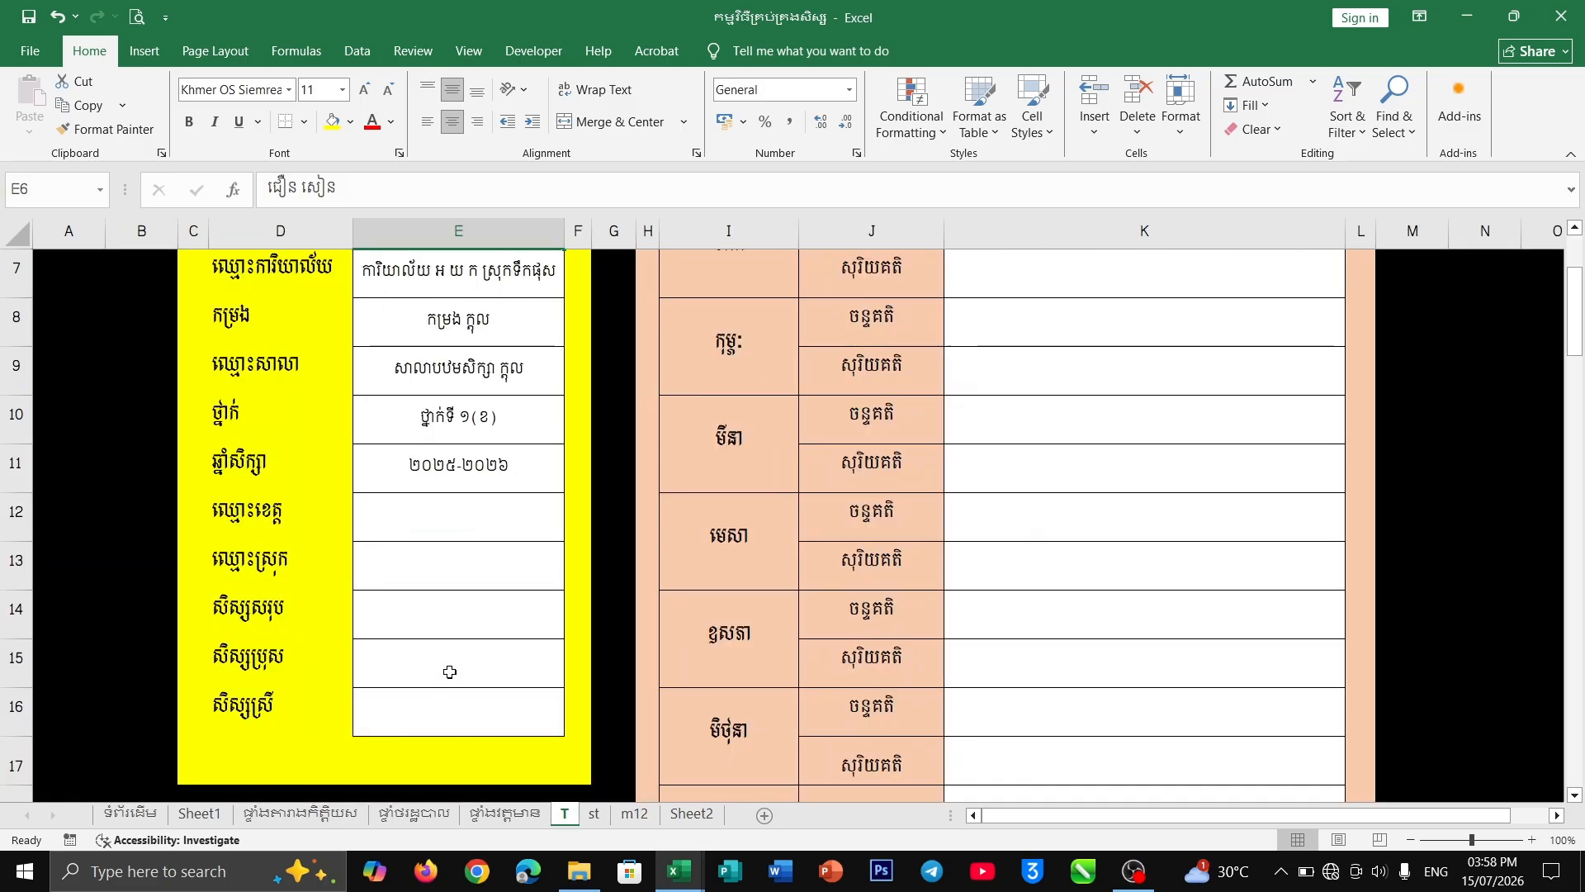
click(692, 815)
scroll(425, 618, down, 1)
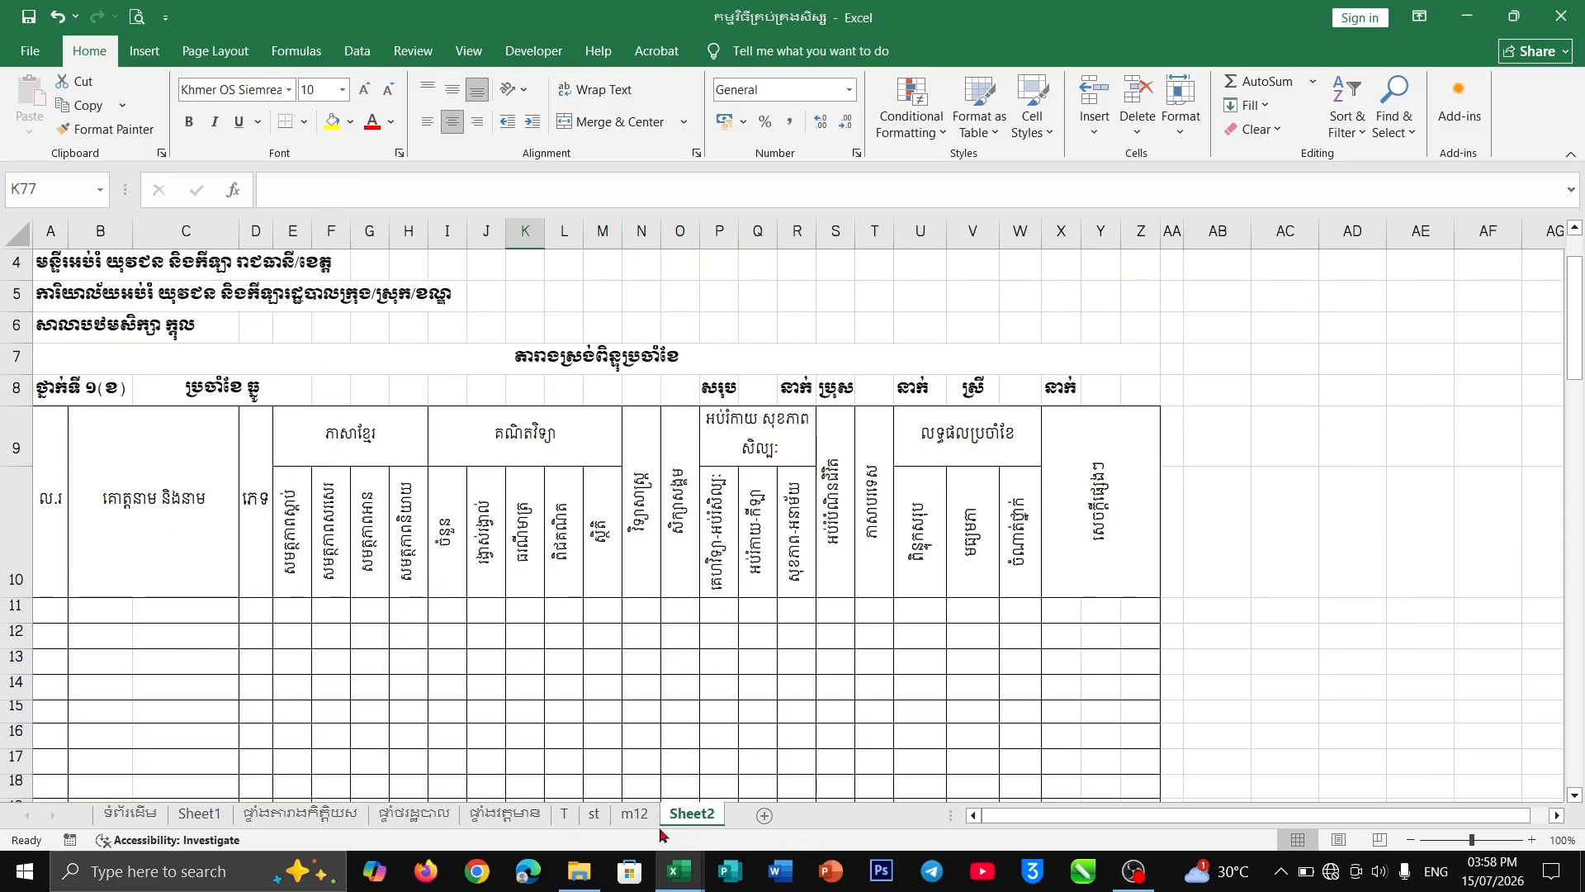
click(635, 815)
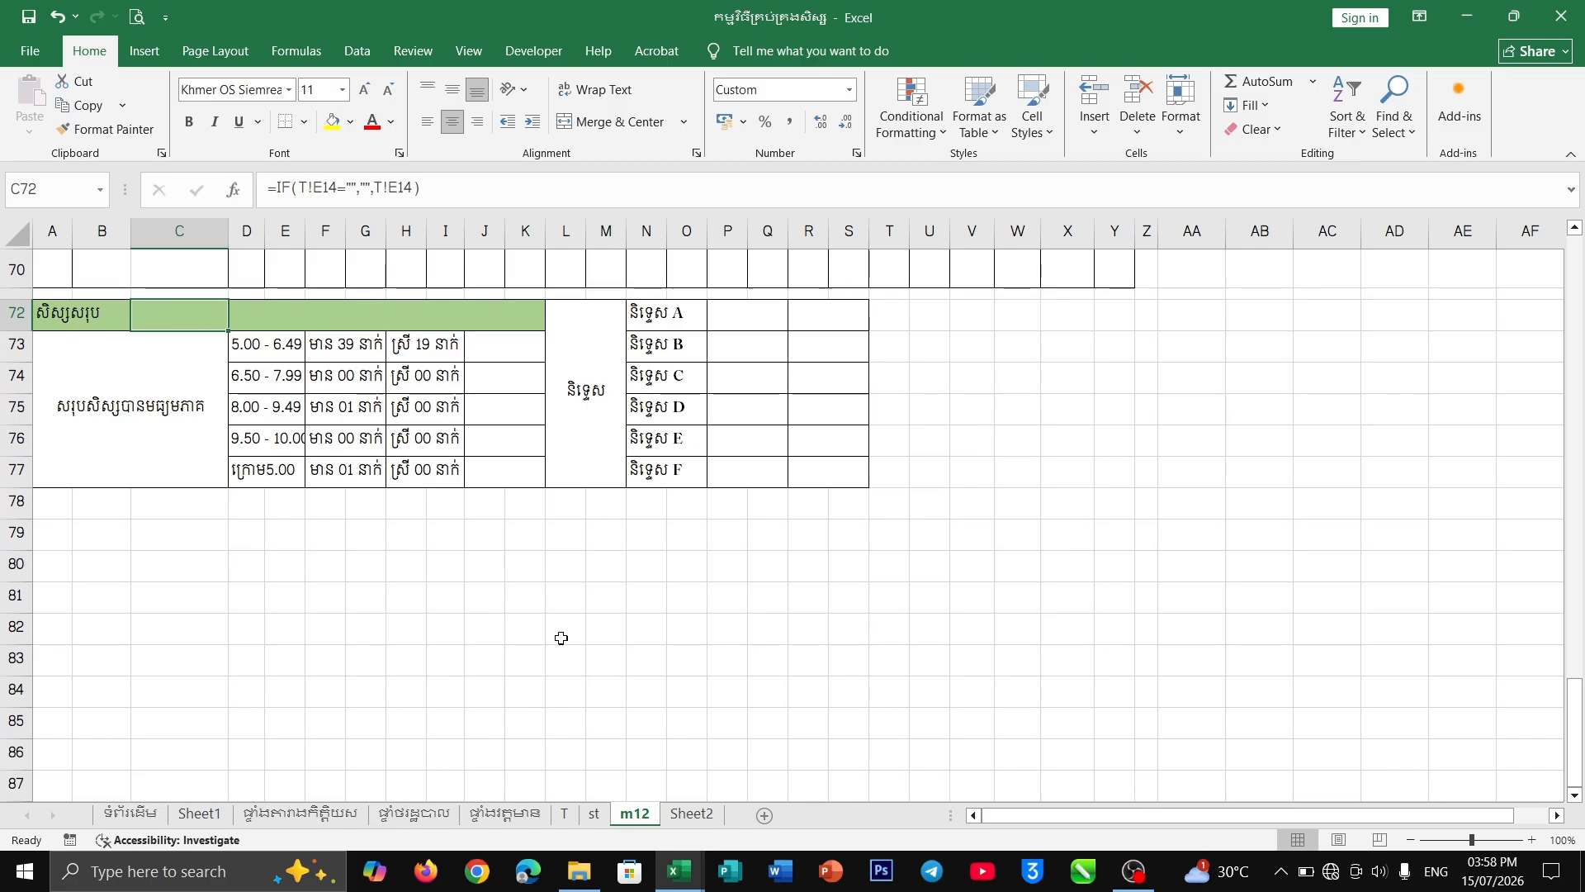
- On sheet T, enter 41 as the total students in E14 and 19 as the female students in E16
click(565, 813)
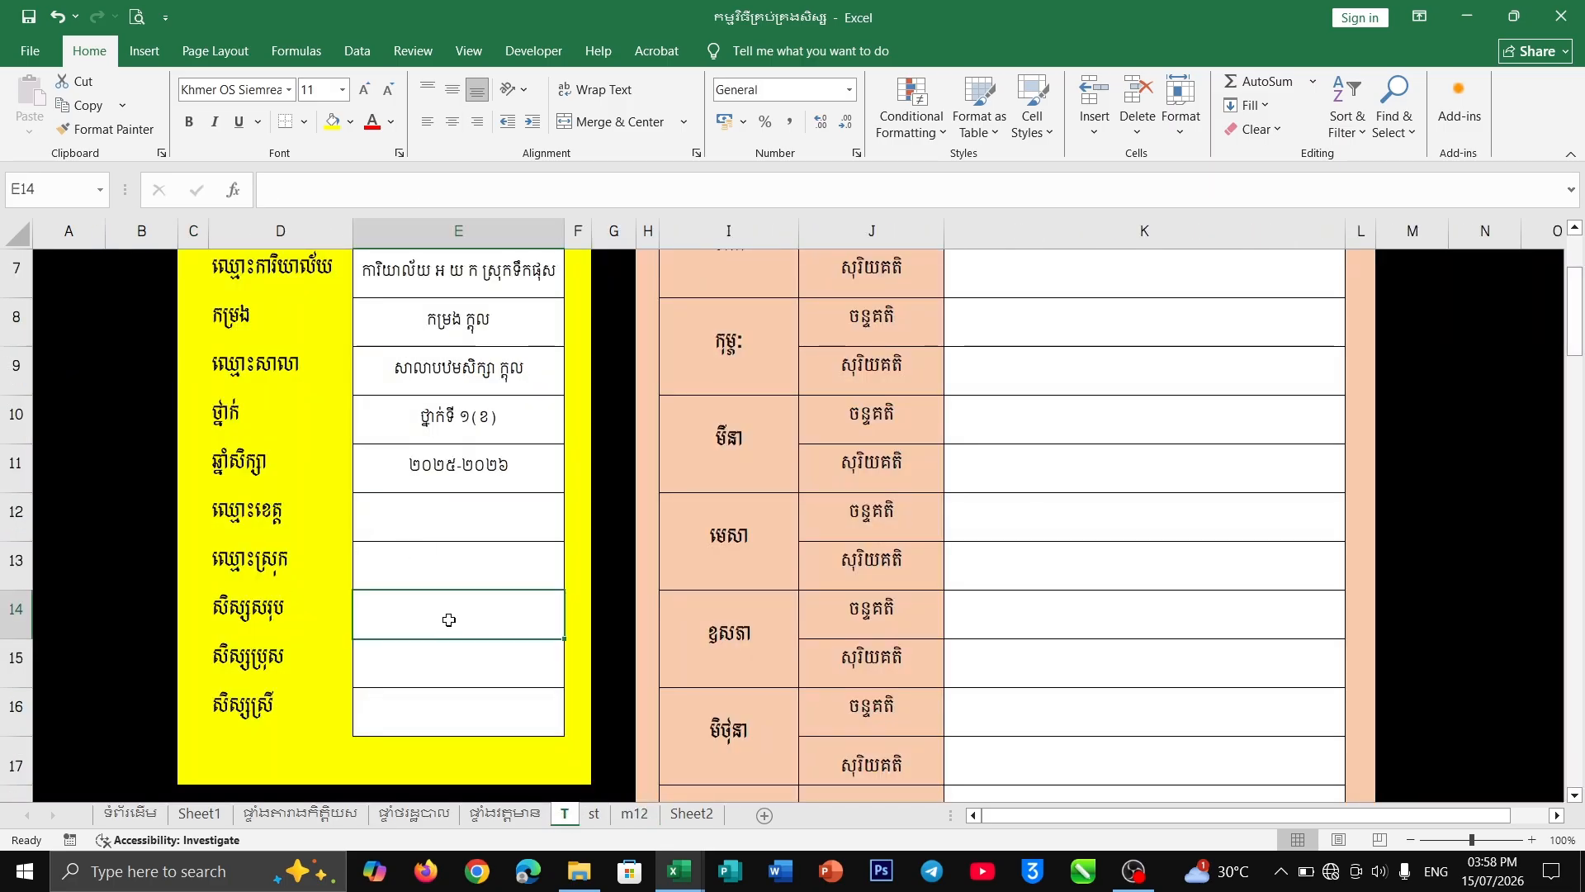
text(41)
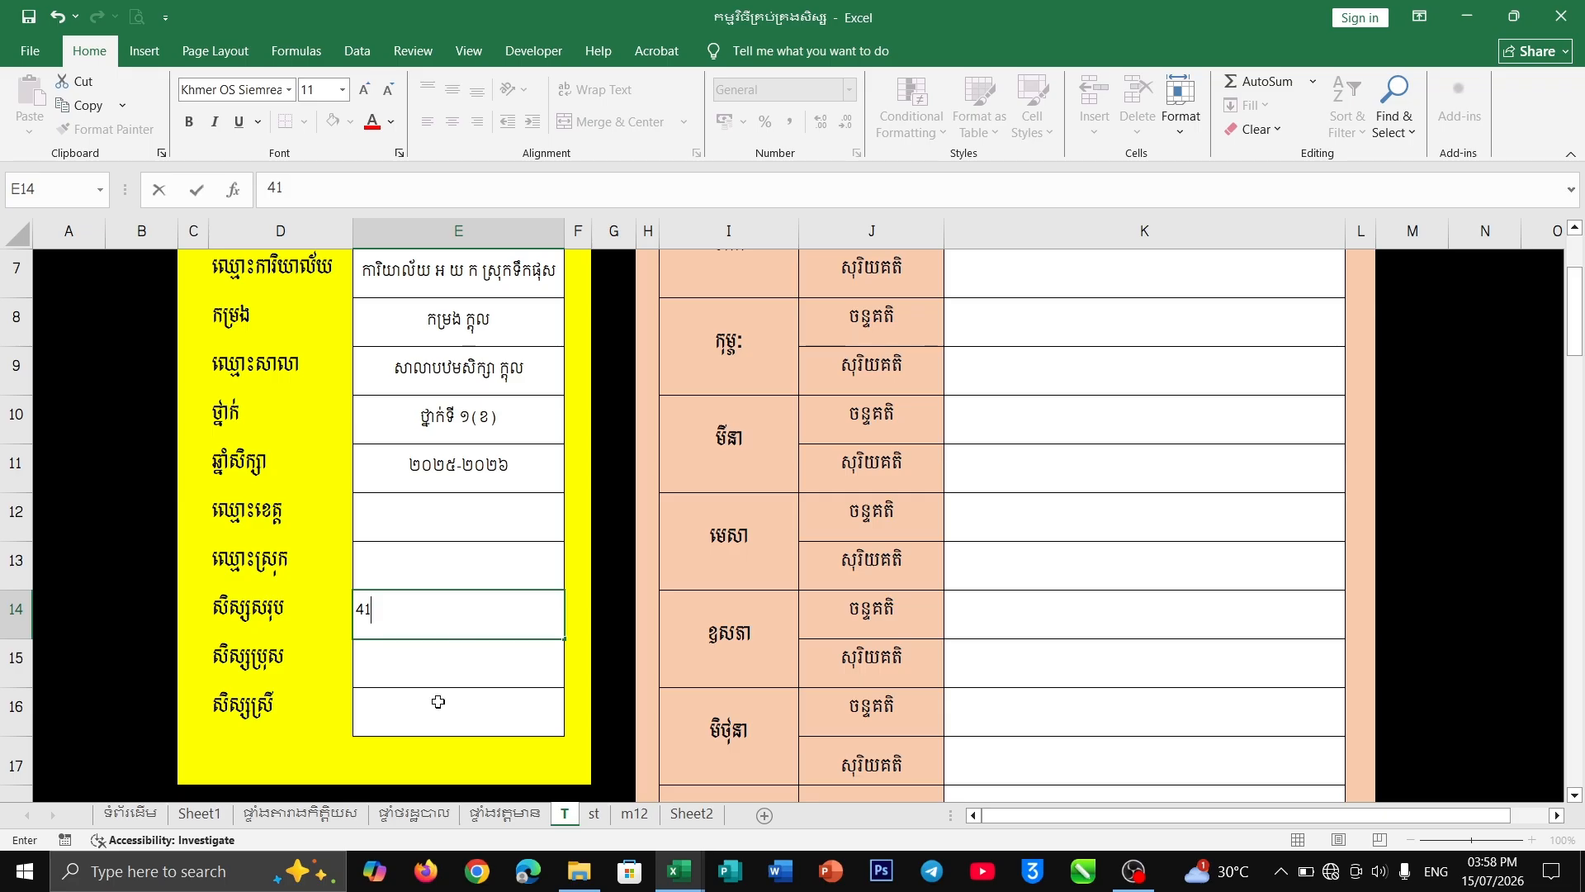
click(439, 702)
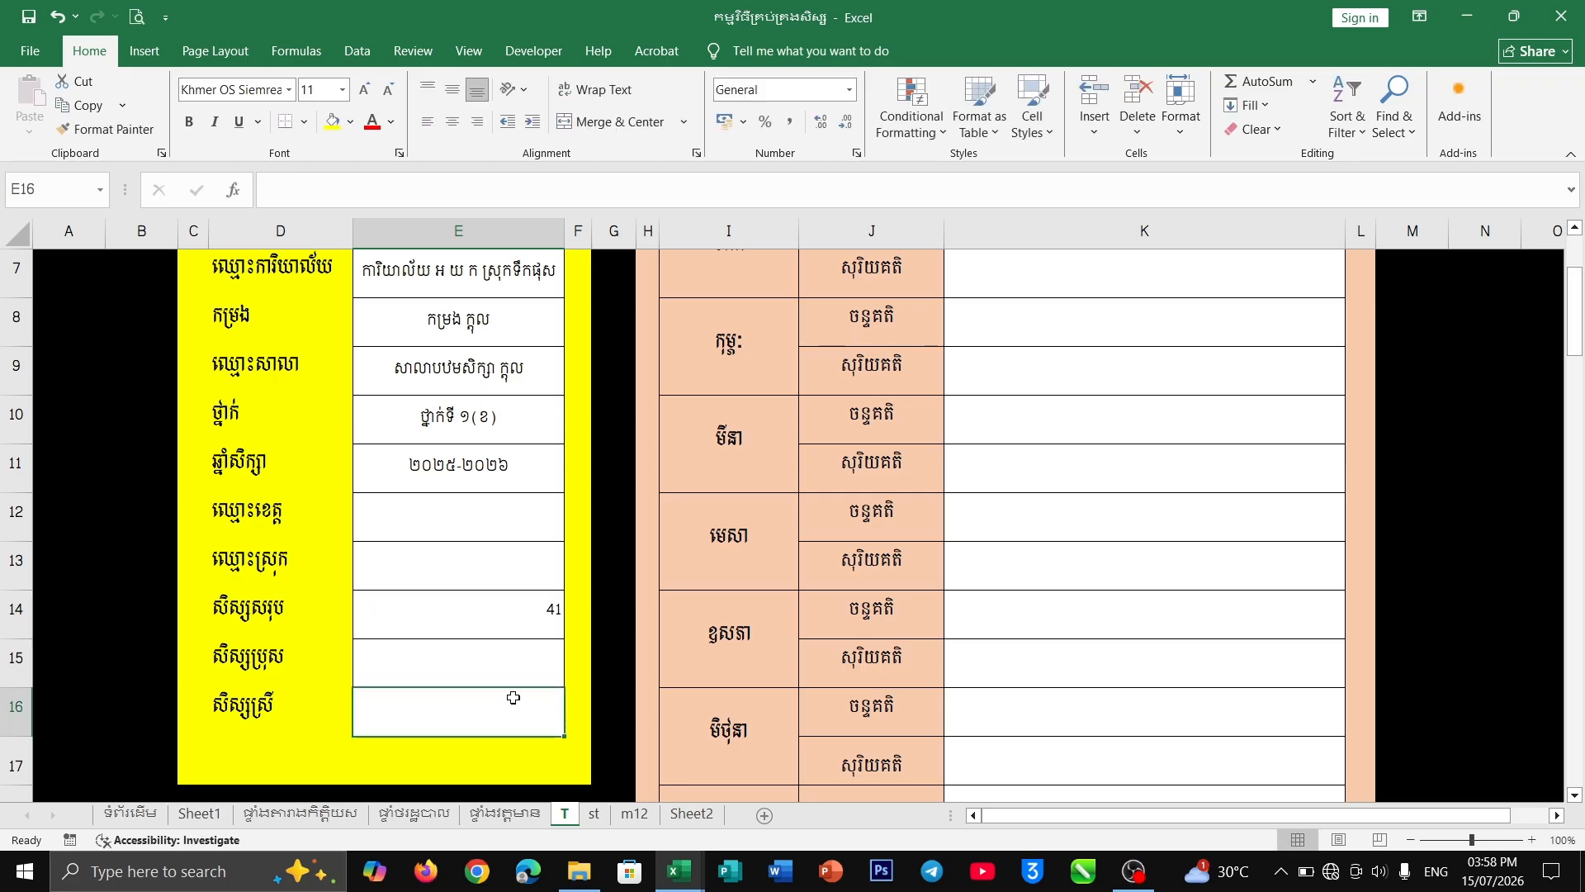
text(19)
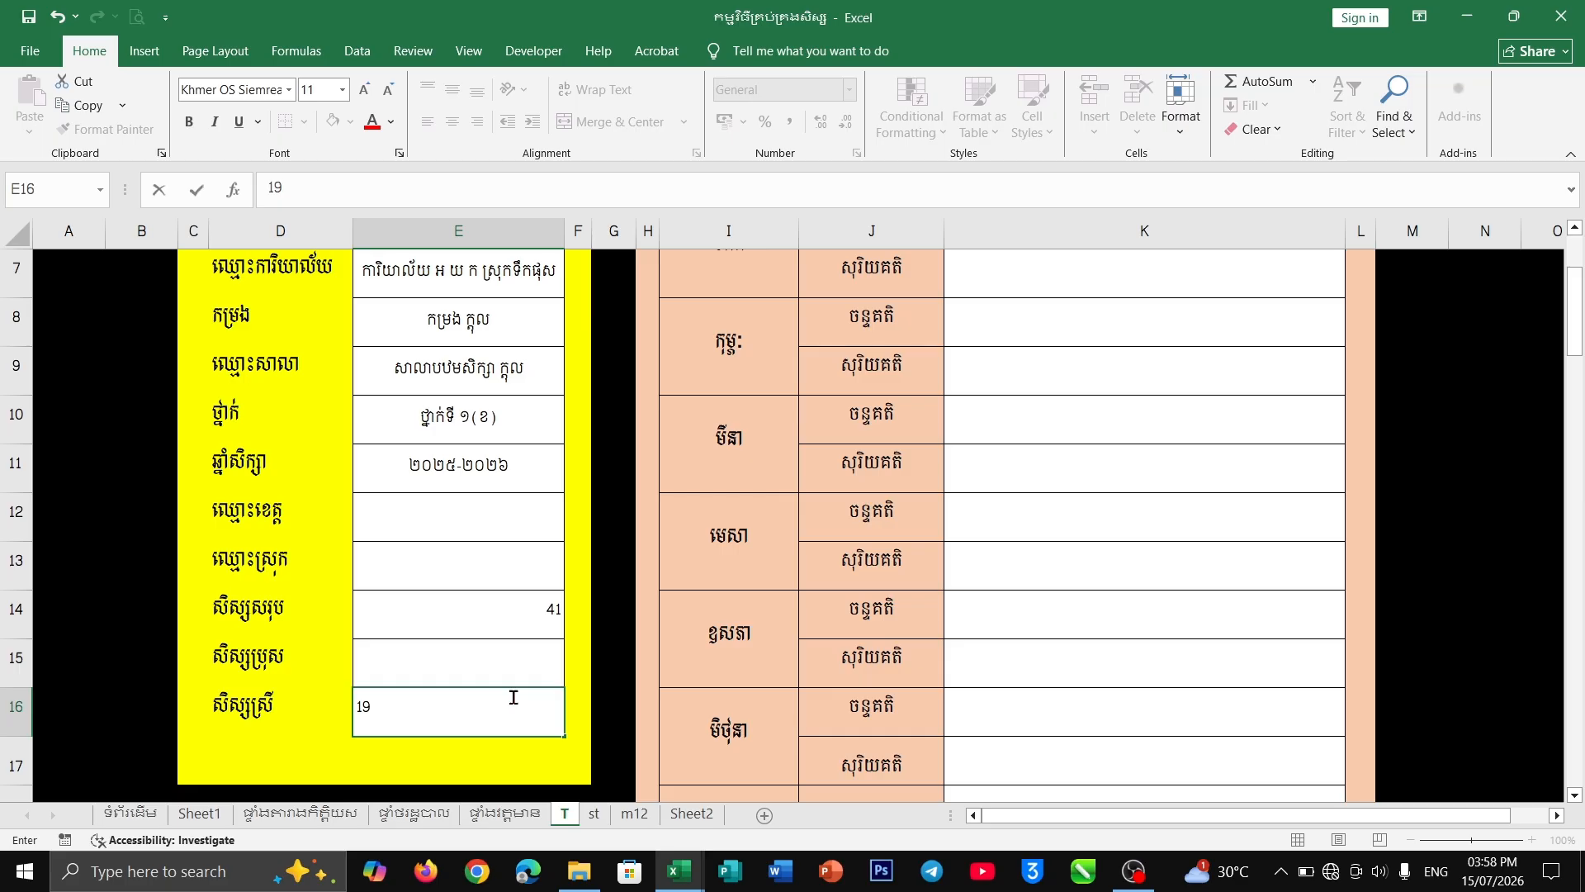
click(628, 645)
click(421, 705)
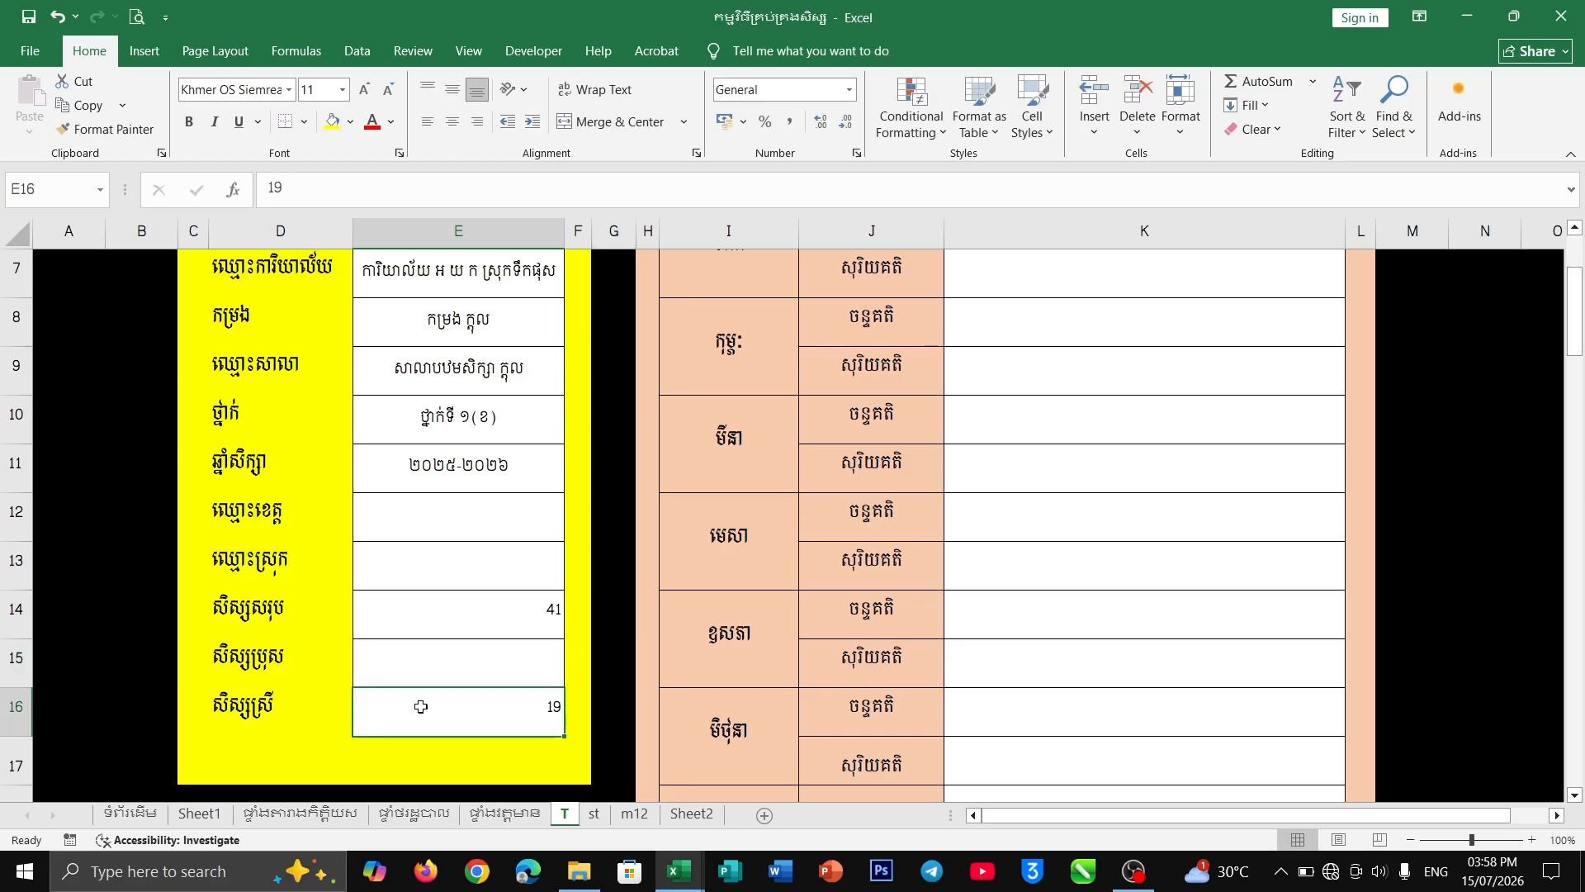
- Center the contents of the student-count cells E14:E16 horizontally
drag(458, 612, 462, 709)
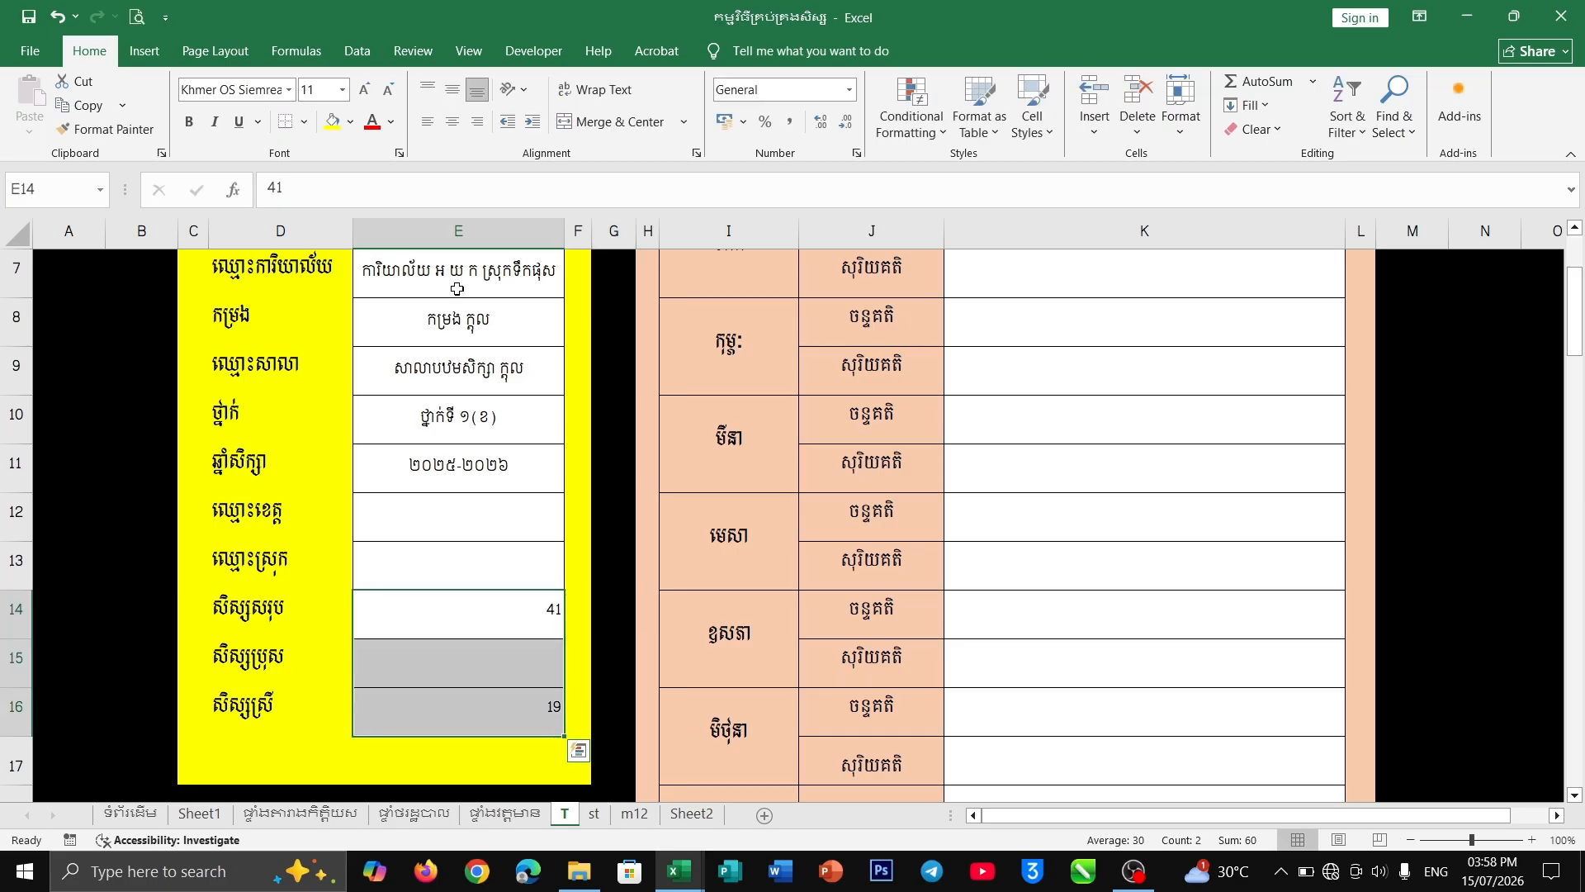
click(452, 122)
click(469, 667)
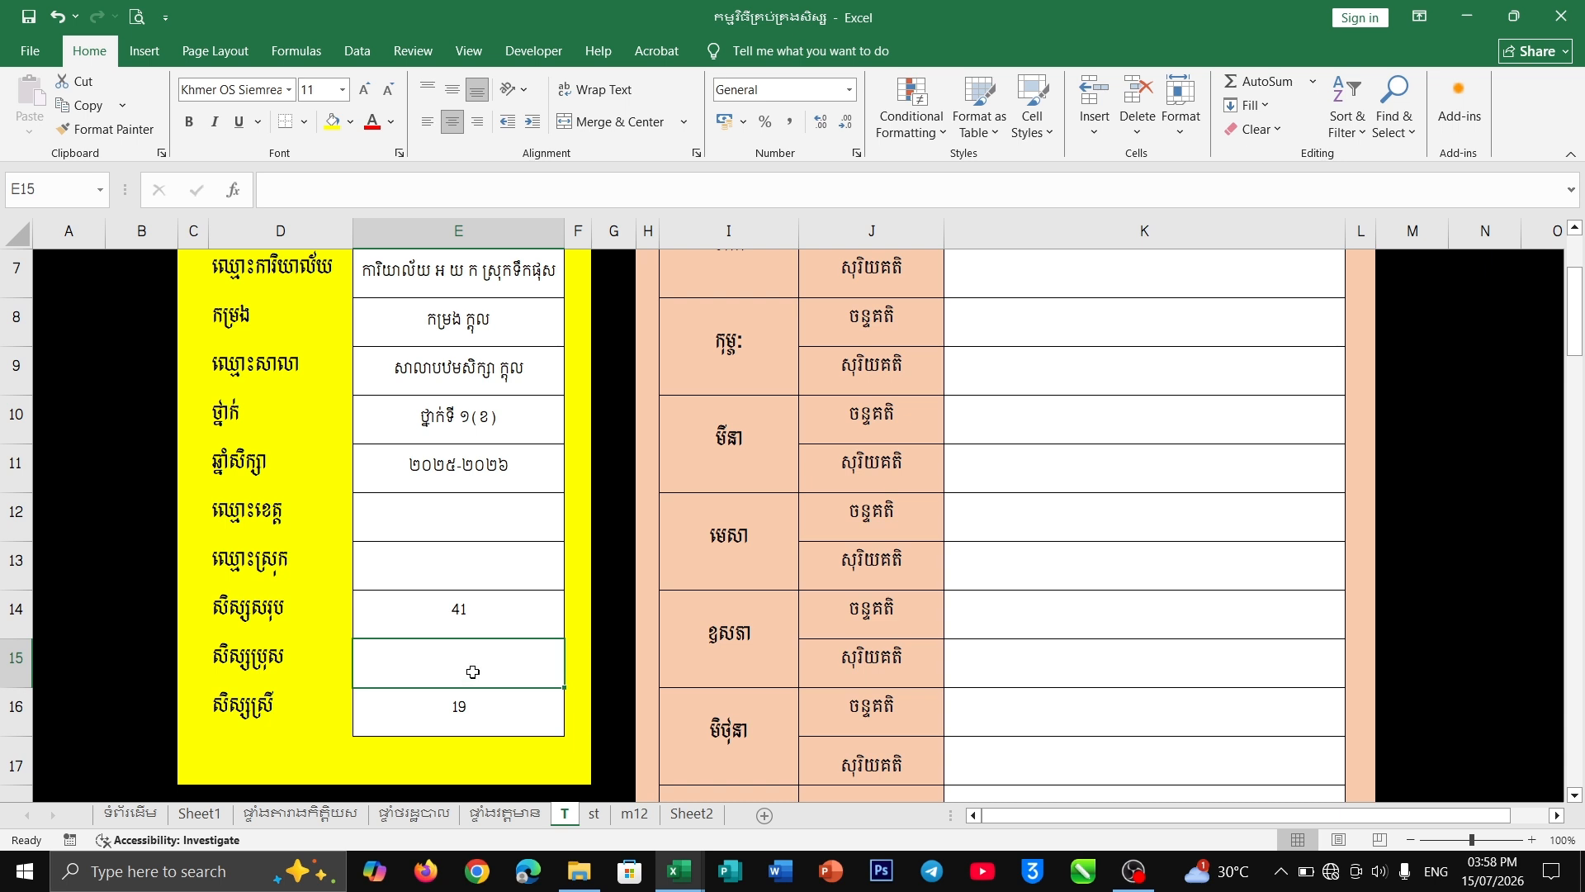
- On sheet T, calculate the male students in E15 with the formula =E14-E16
text(=)
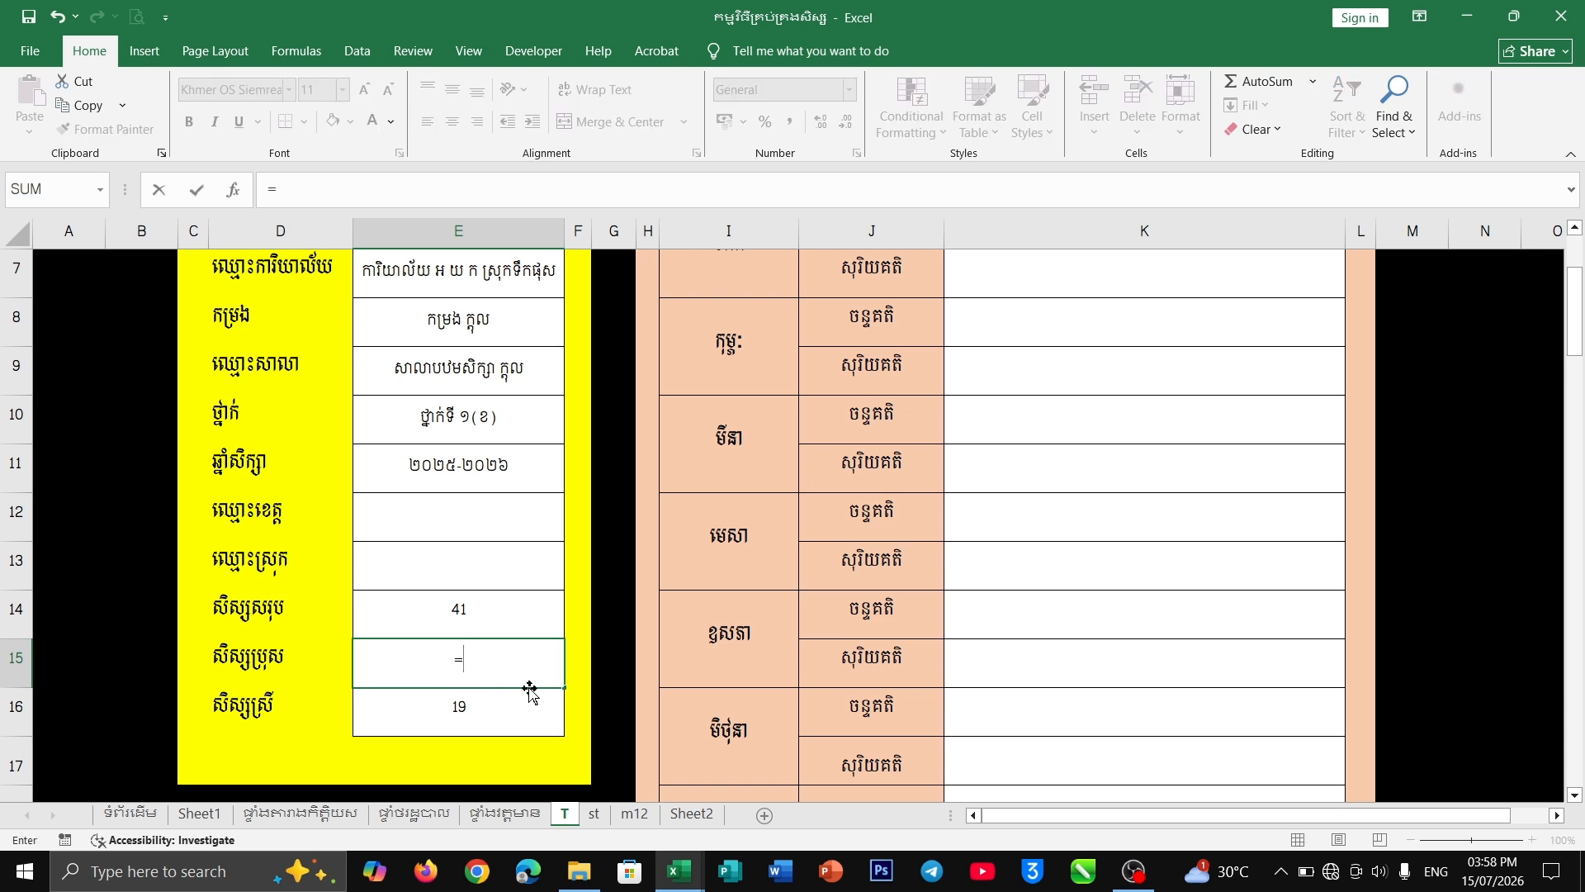
click(498, 628)
text(-)
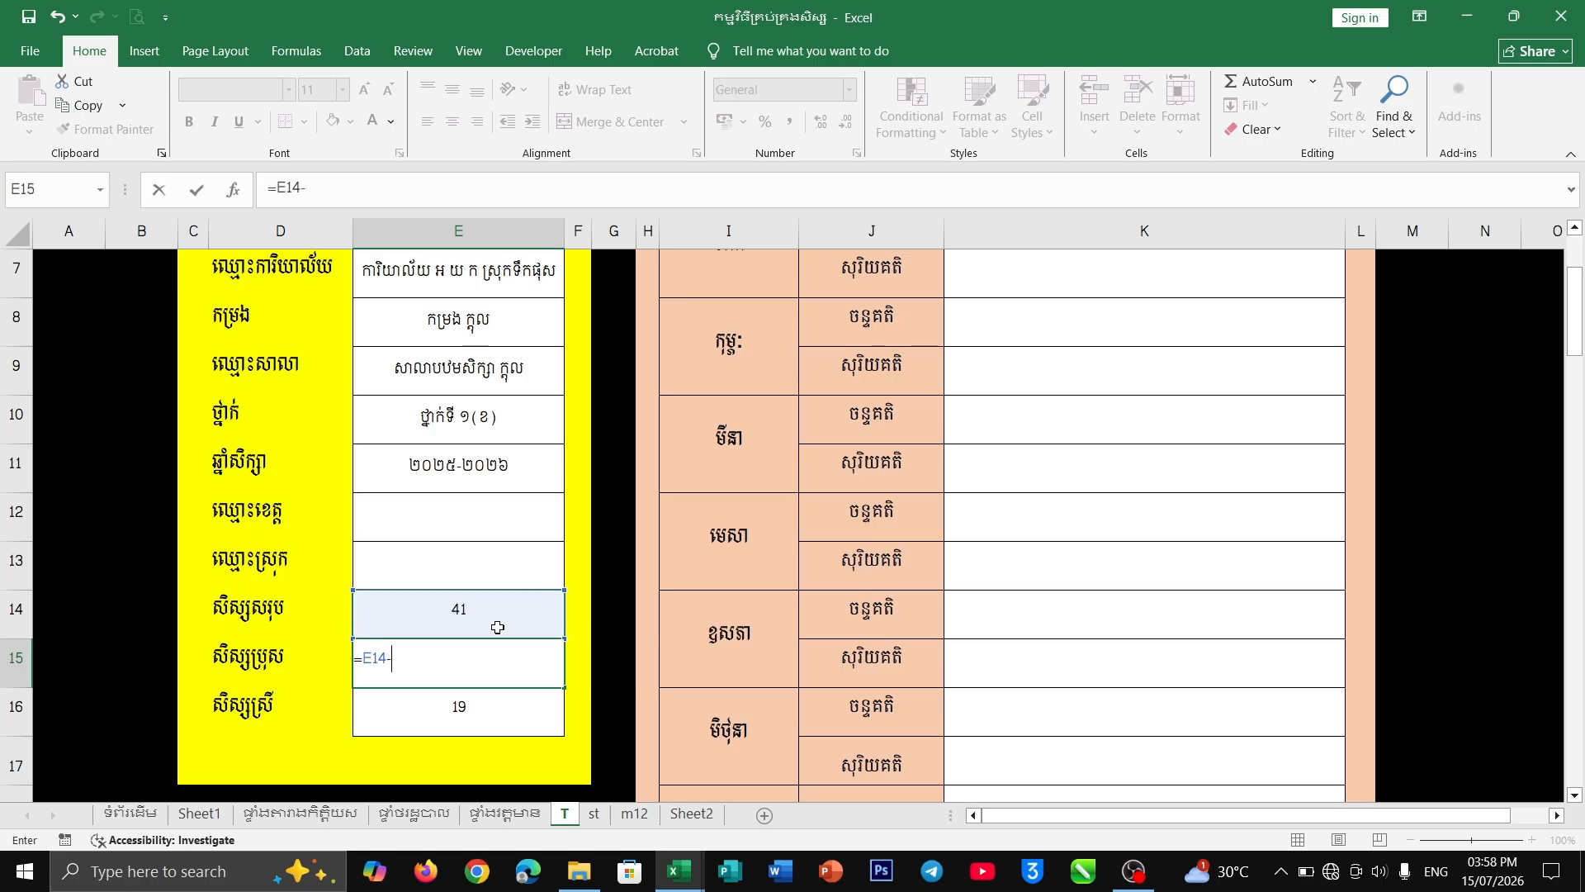
click(476, 715)
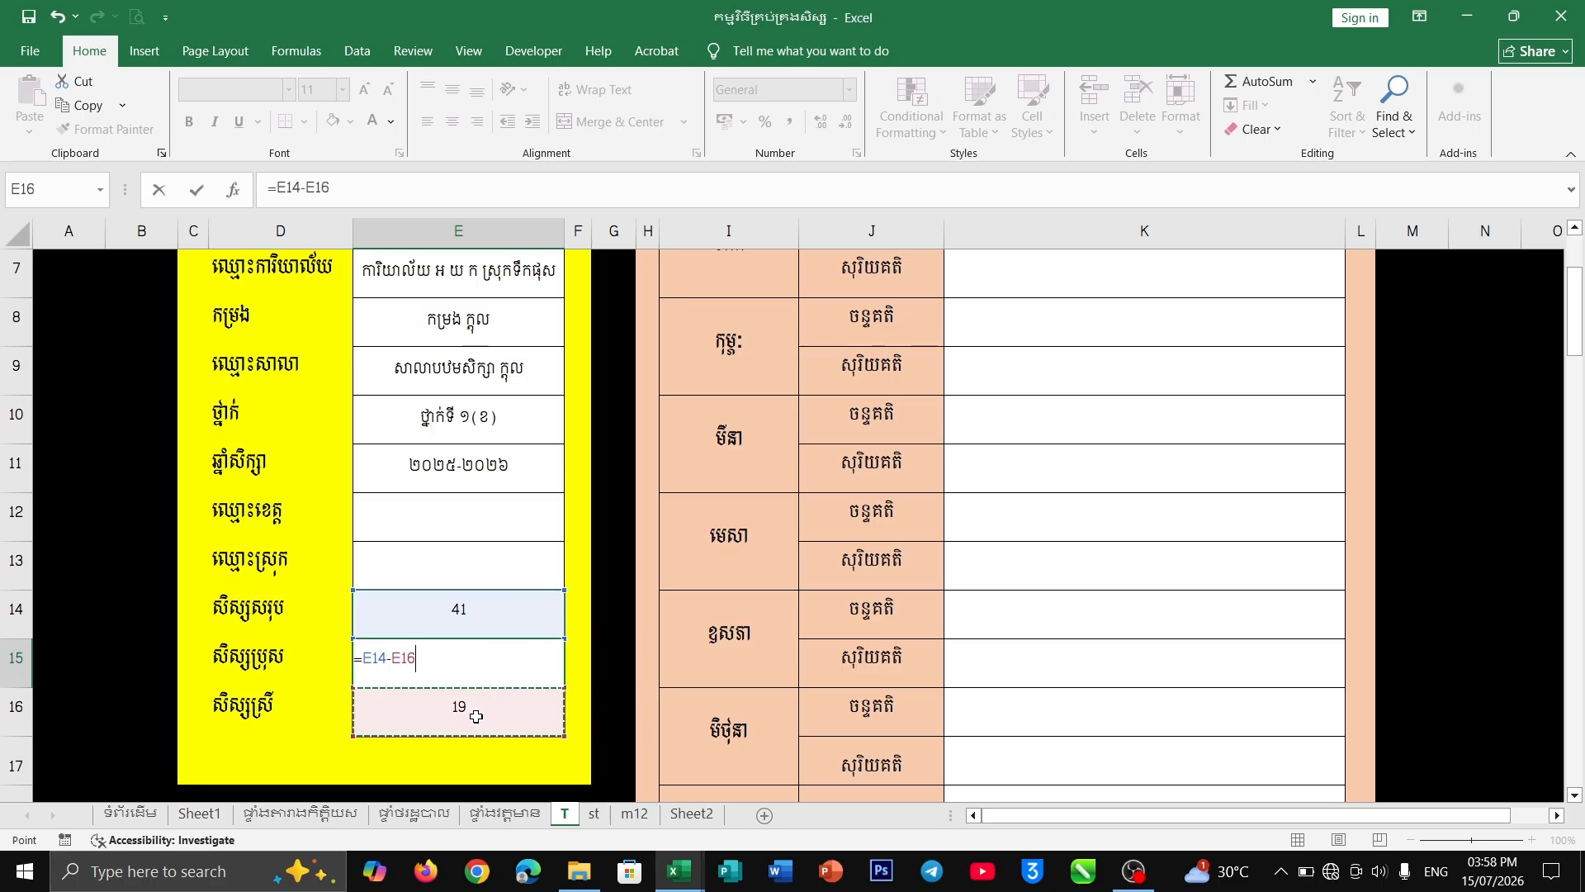
key(Return)
click(475, 664)
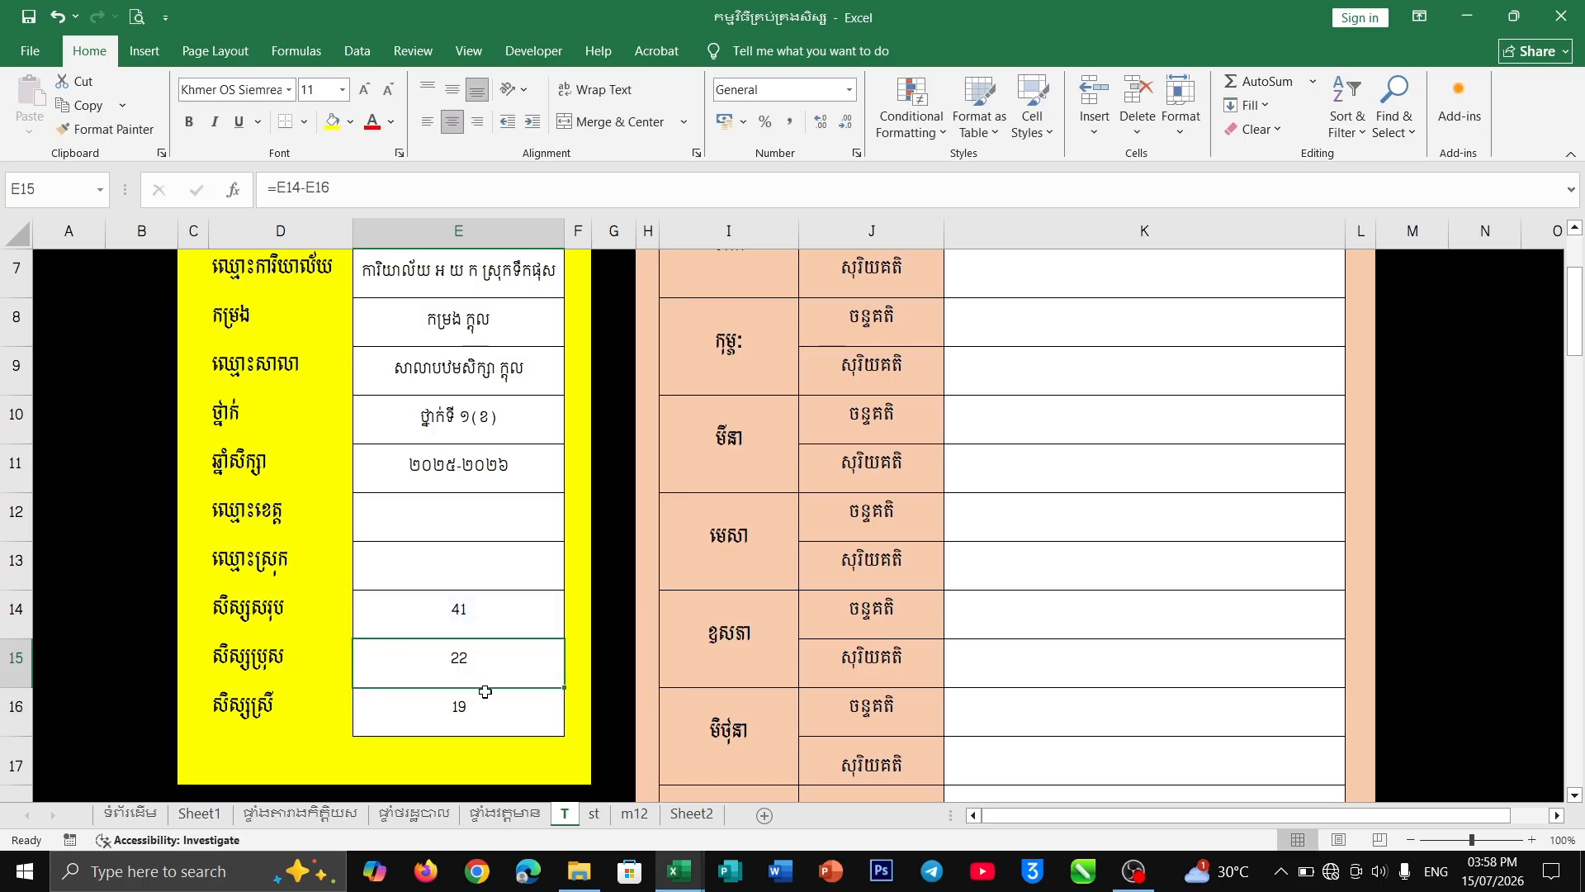
scroll(544, 632, up, 2)
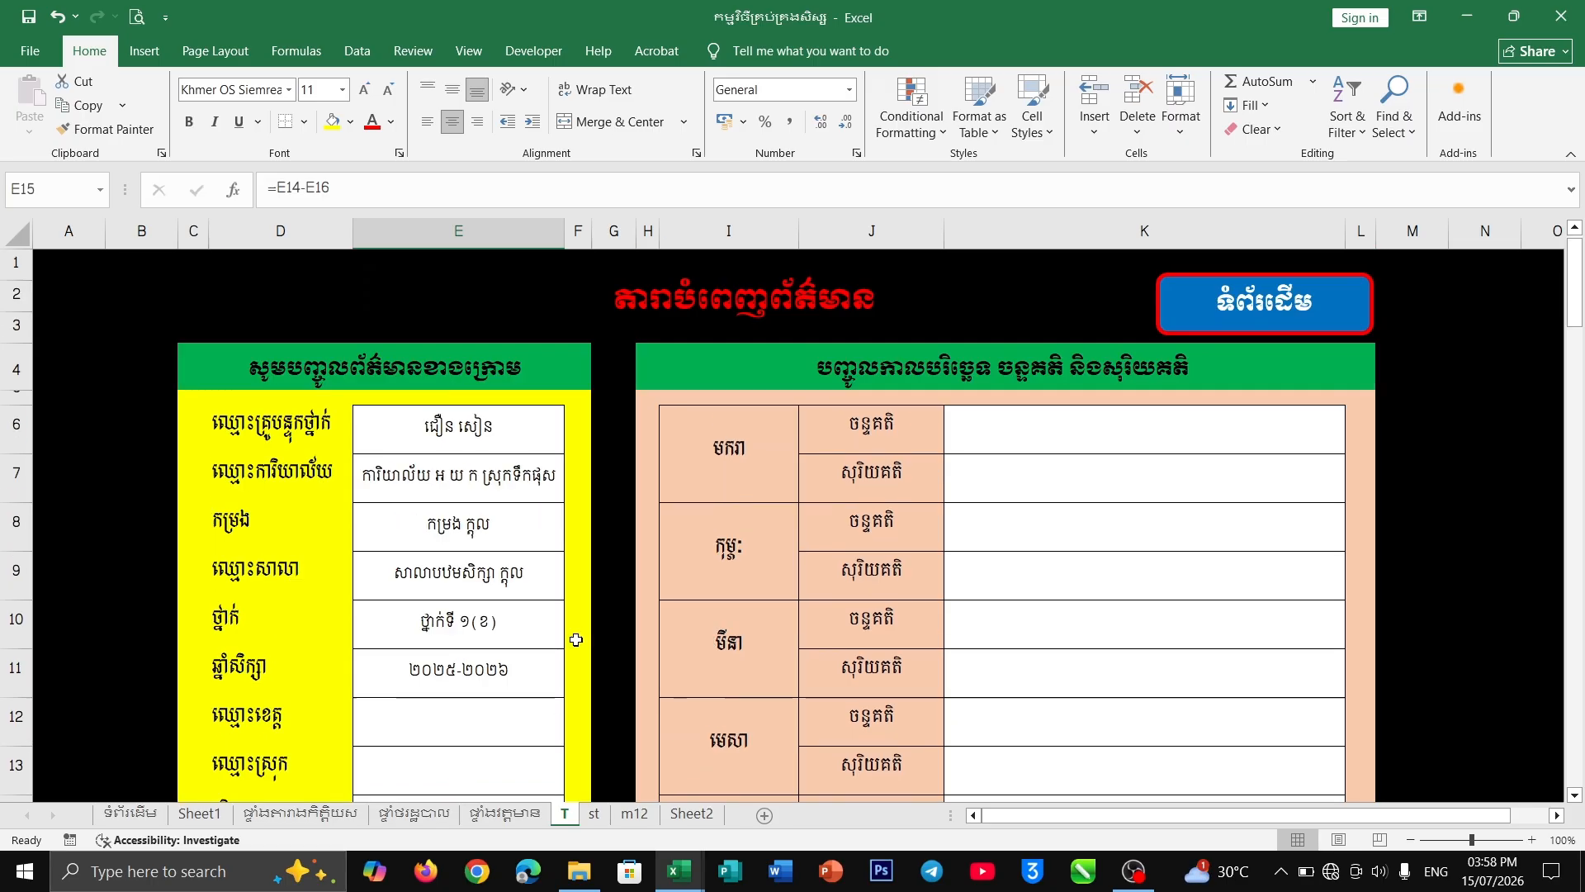
- On sheet m12, start an IF formula in merged cell D72 of the green totals row
click(635, 814)
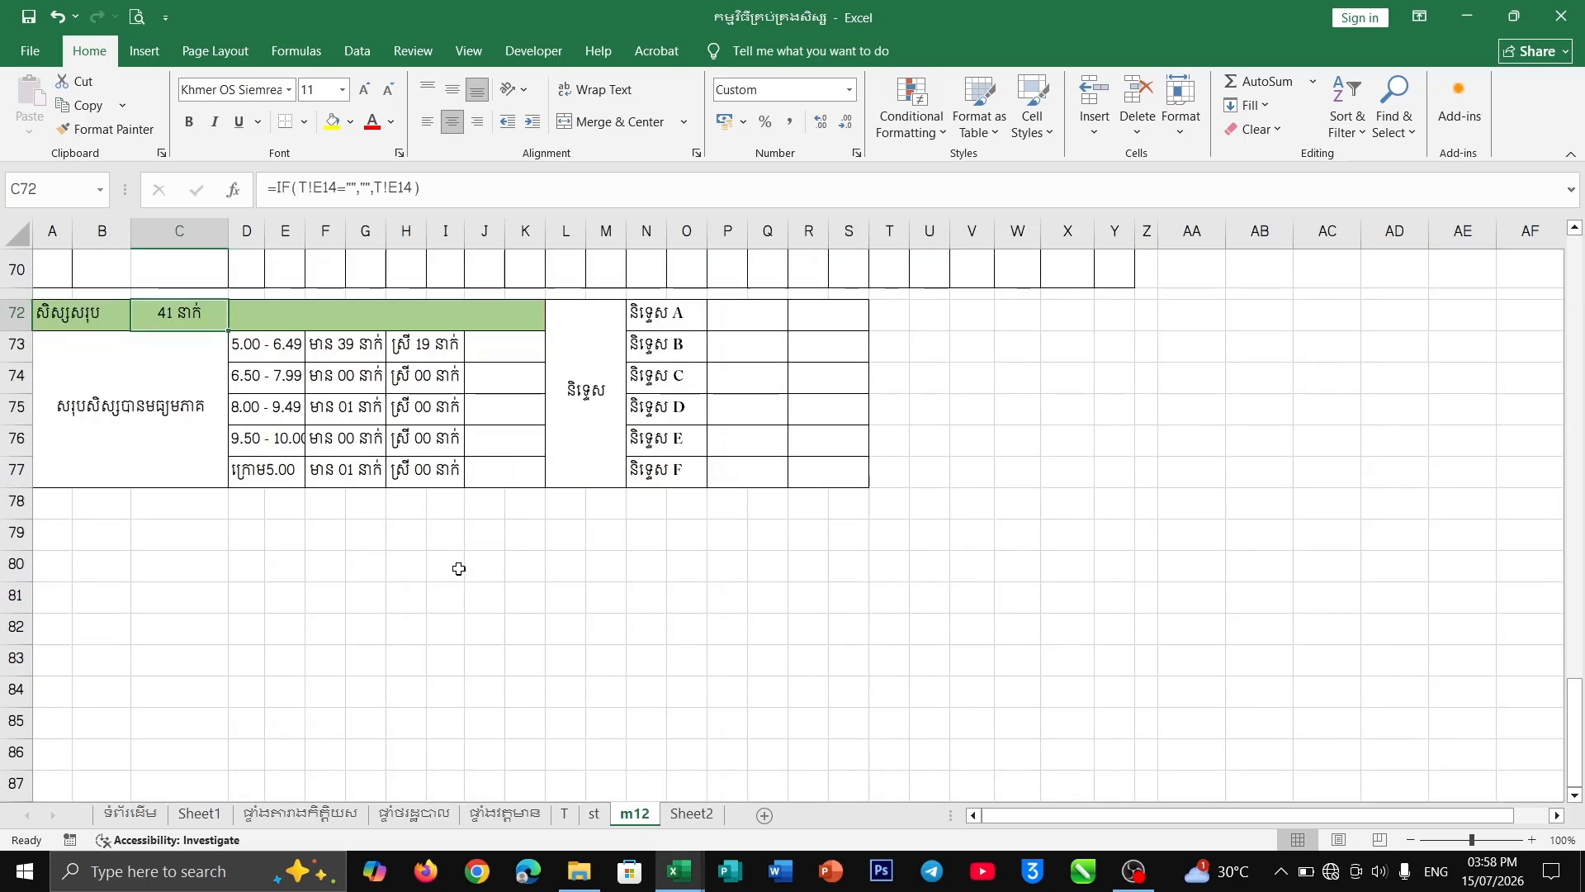
scroll(458, 565, up, 1)
click(316, 310)
scroll(348, 394, up, 2)
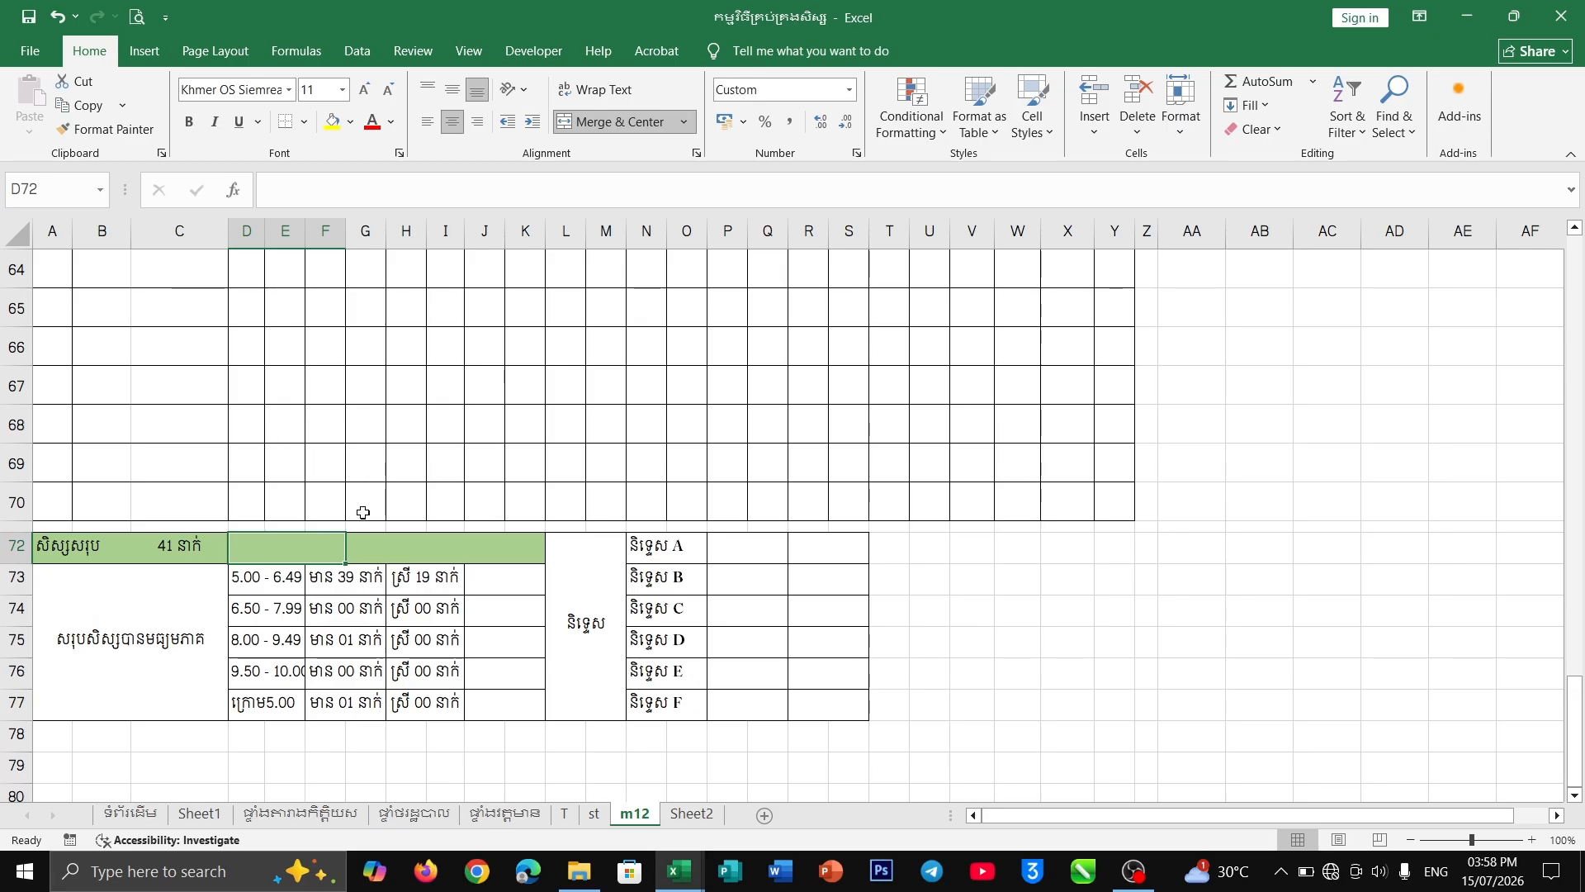
click(175, 548)
click(272, 552)
click(388, 552)
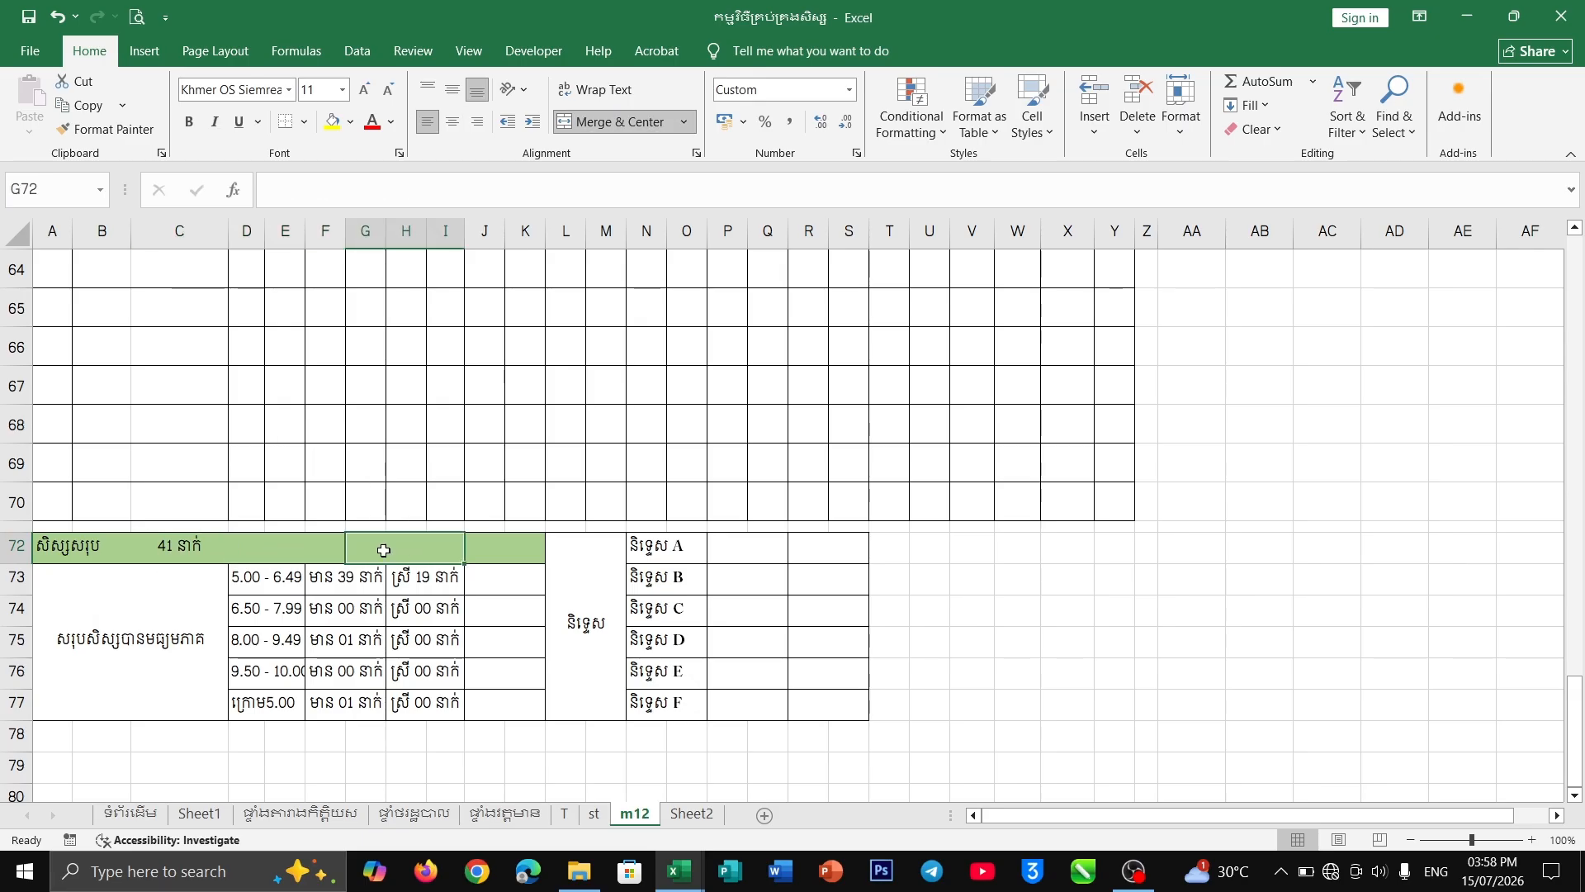
click(267, 554)
text(=if)
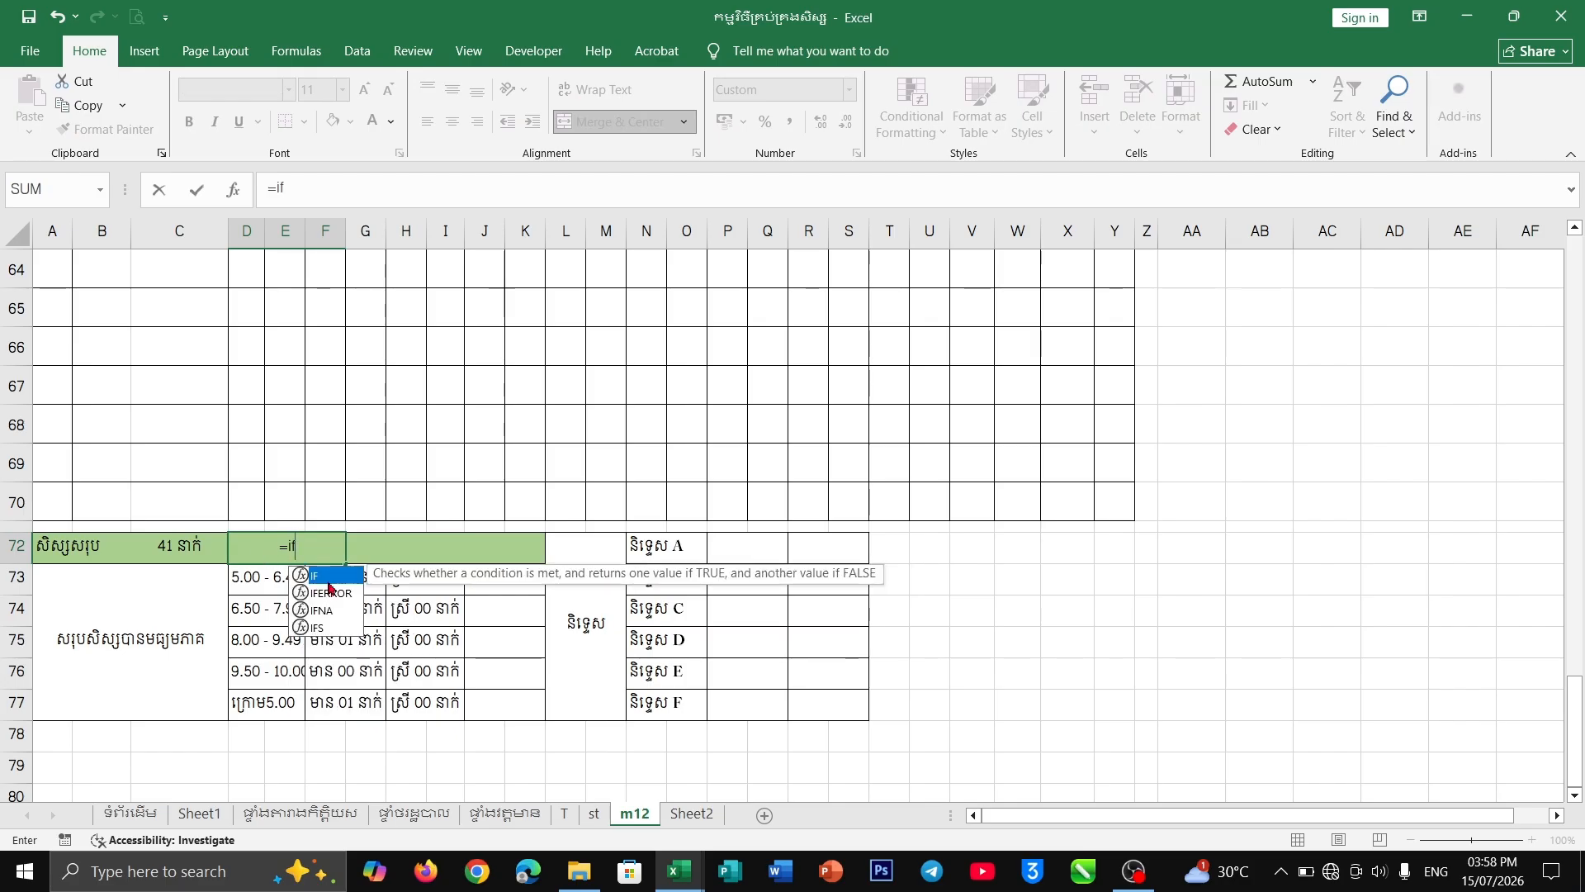
double_click(331, 577)
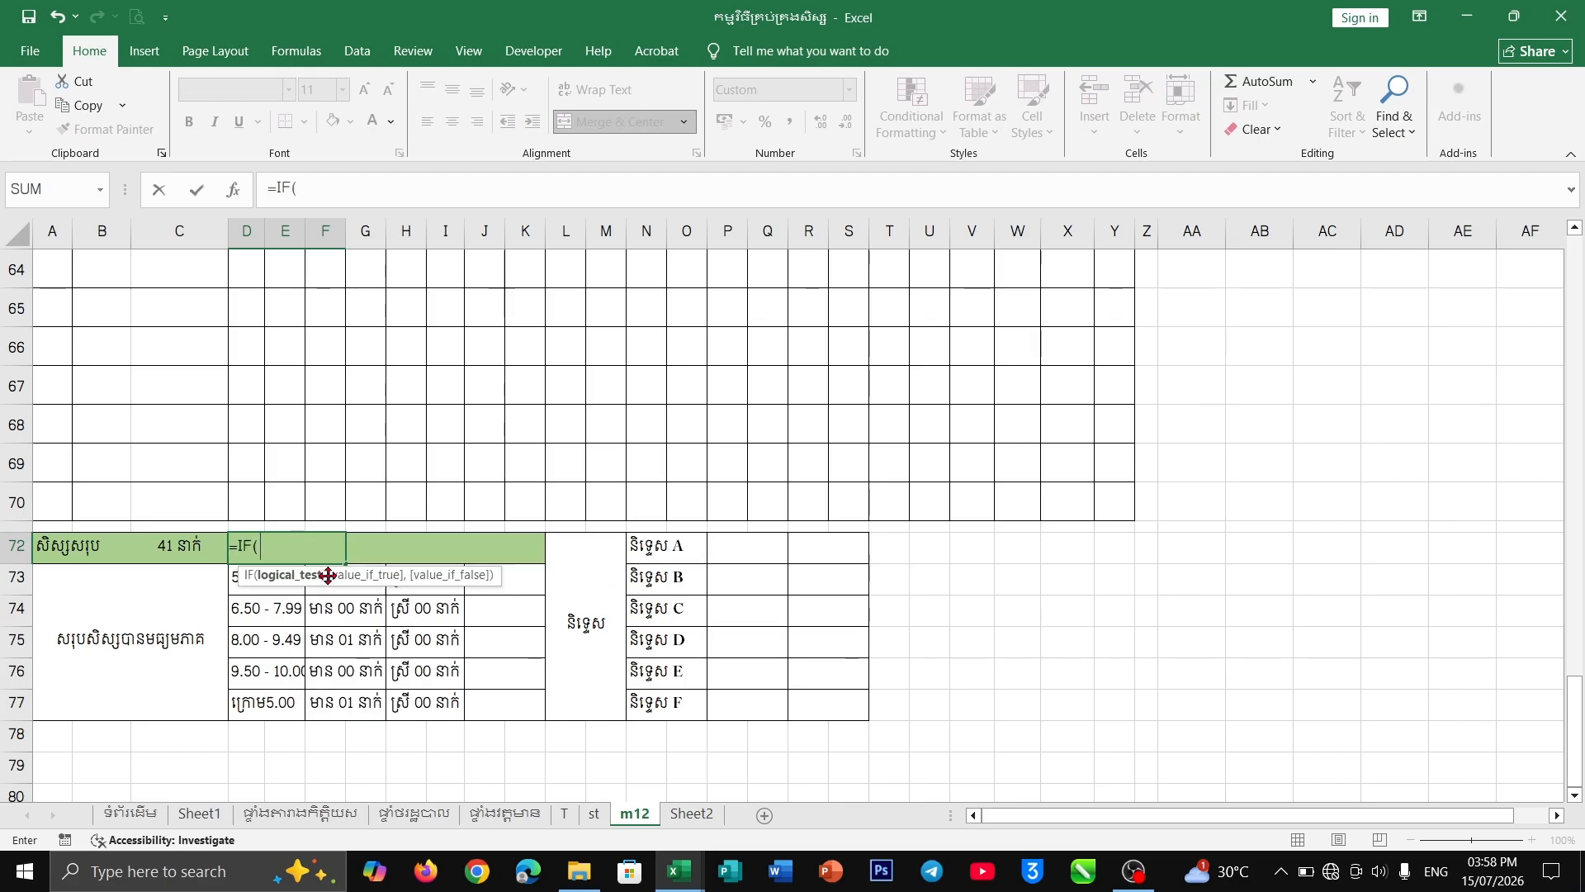
- Complete the D72 formula as =IF(T!E15="","",T!E15), linking the male student count from sheet T
click(566, 818)
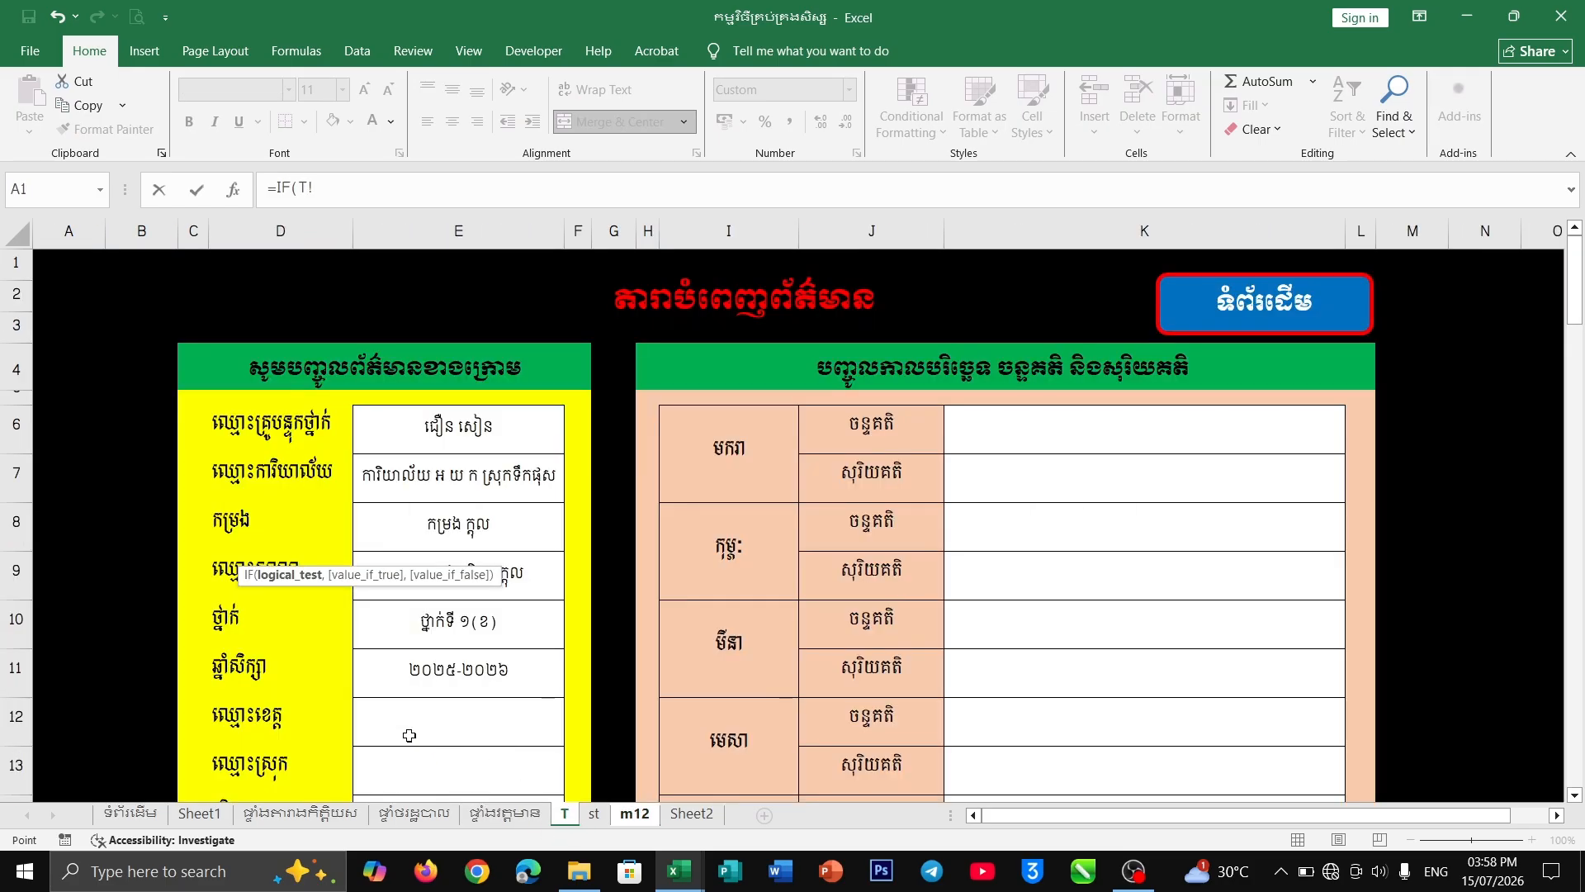
scroll(488, 663, down, 1)
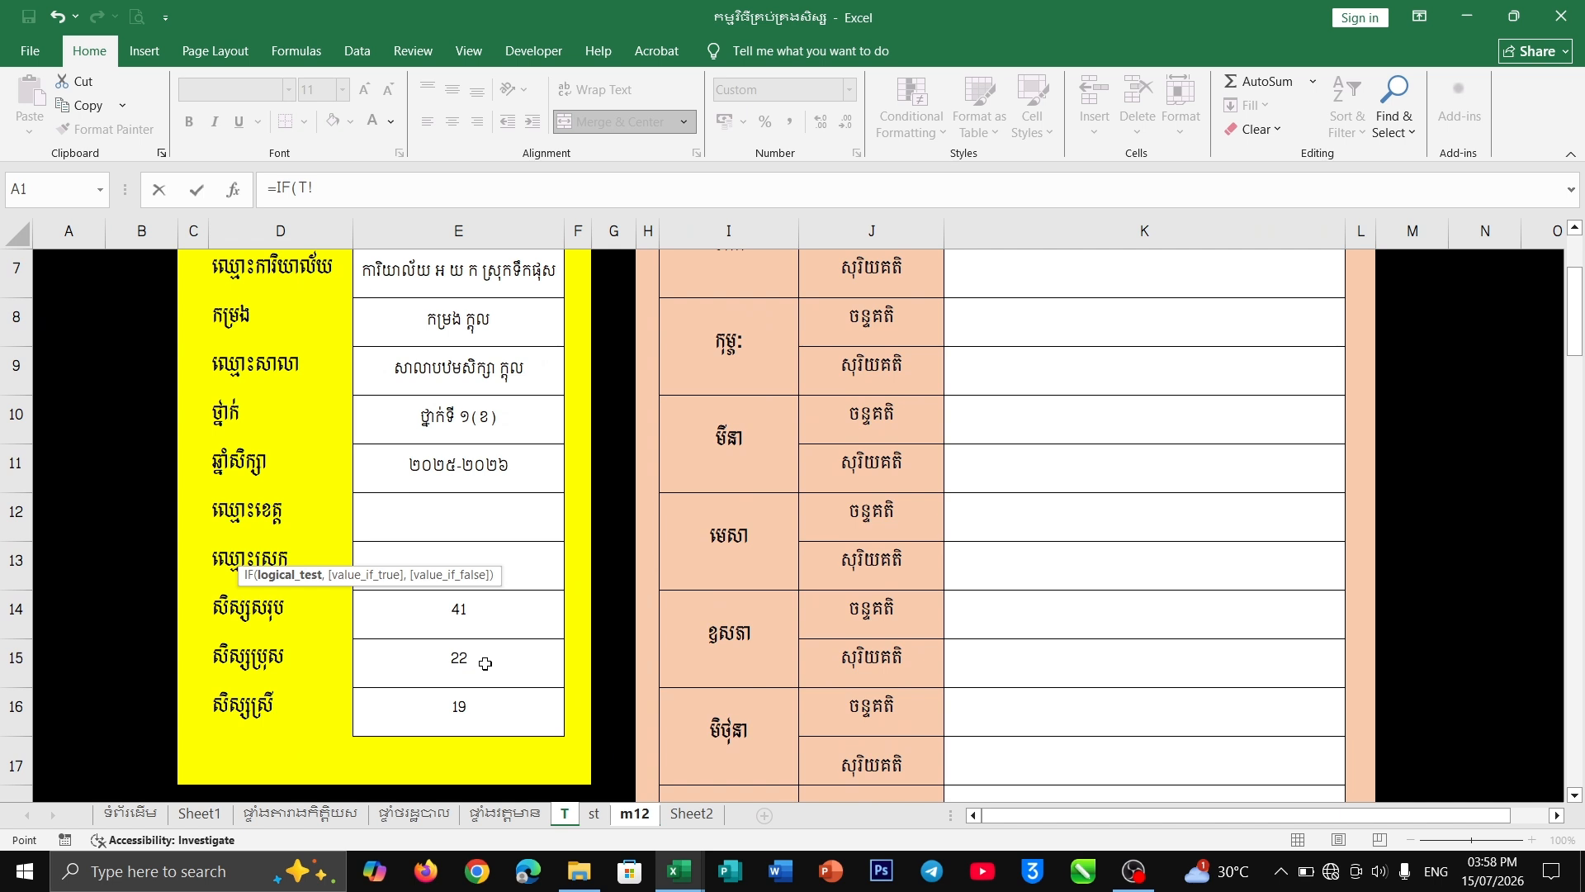
click(485, 663)
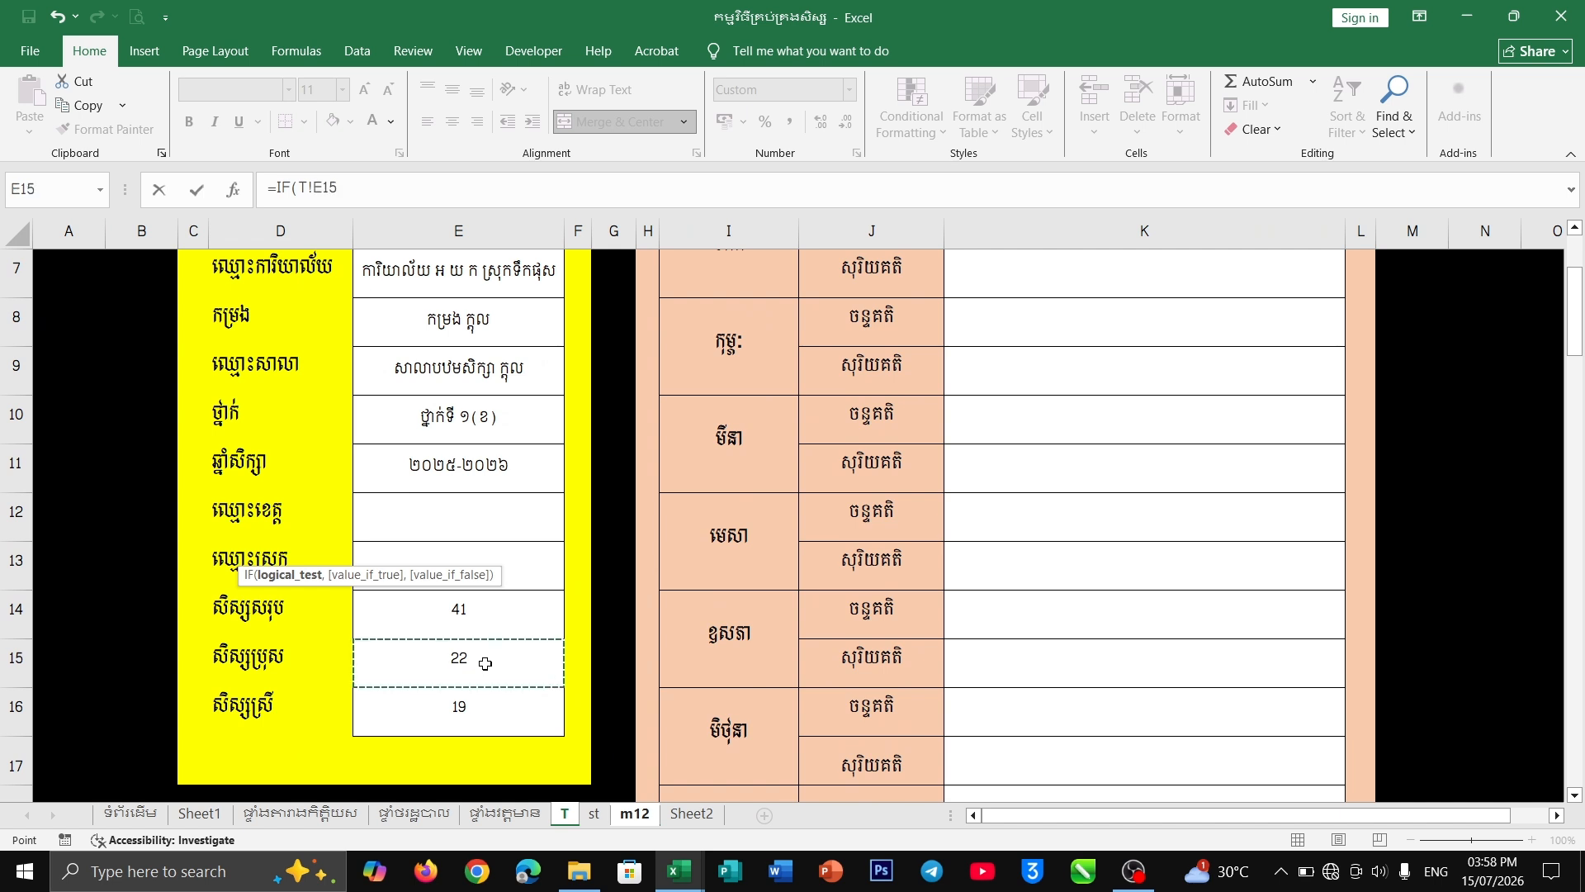
text(=)
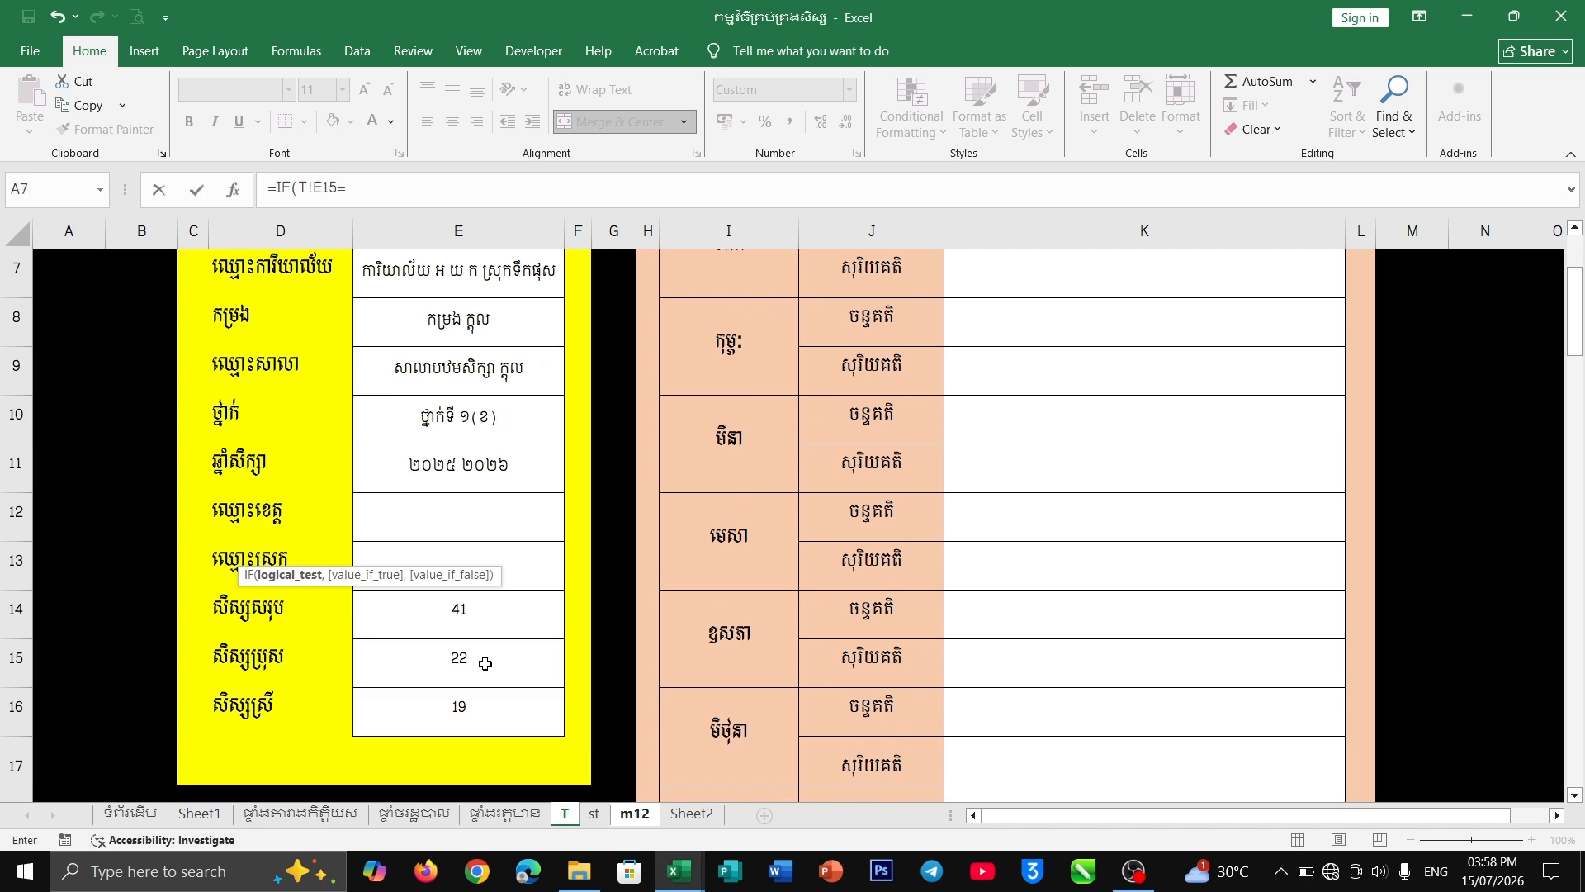
text("","",)
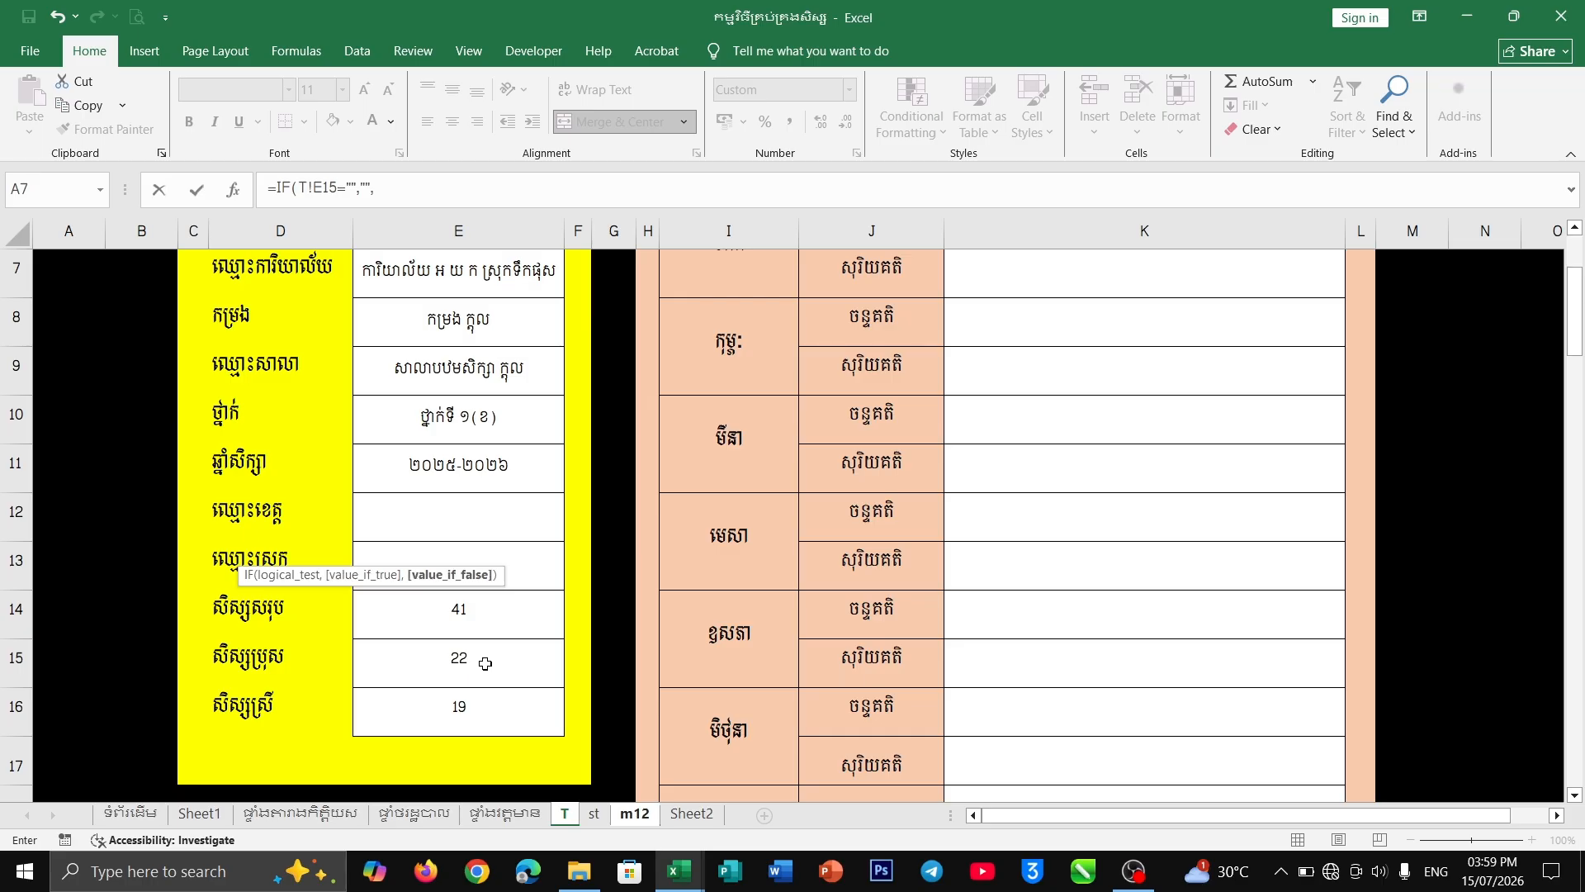
click(465, 655)
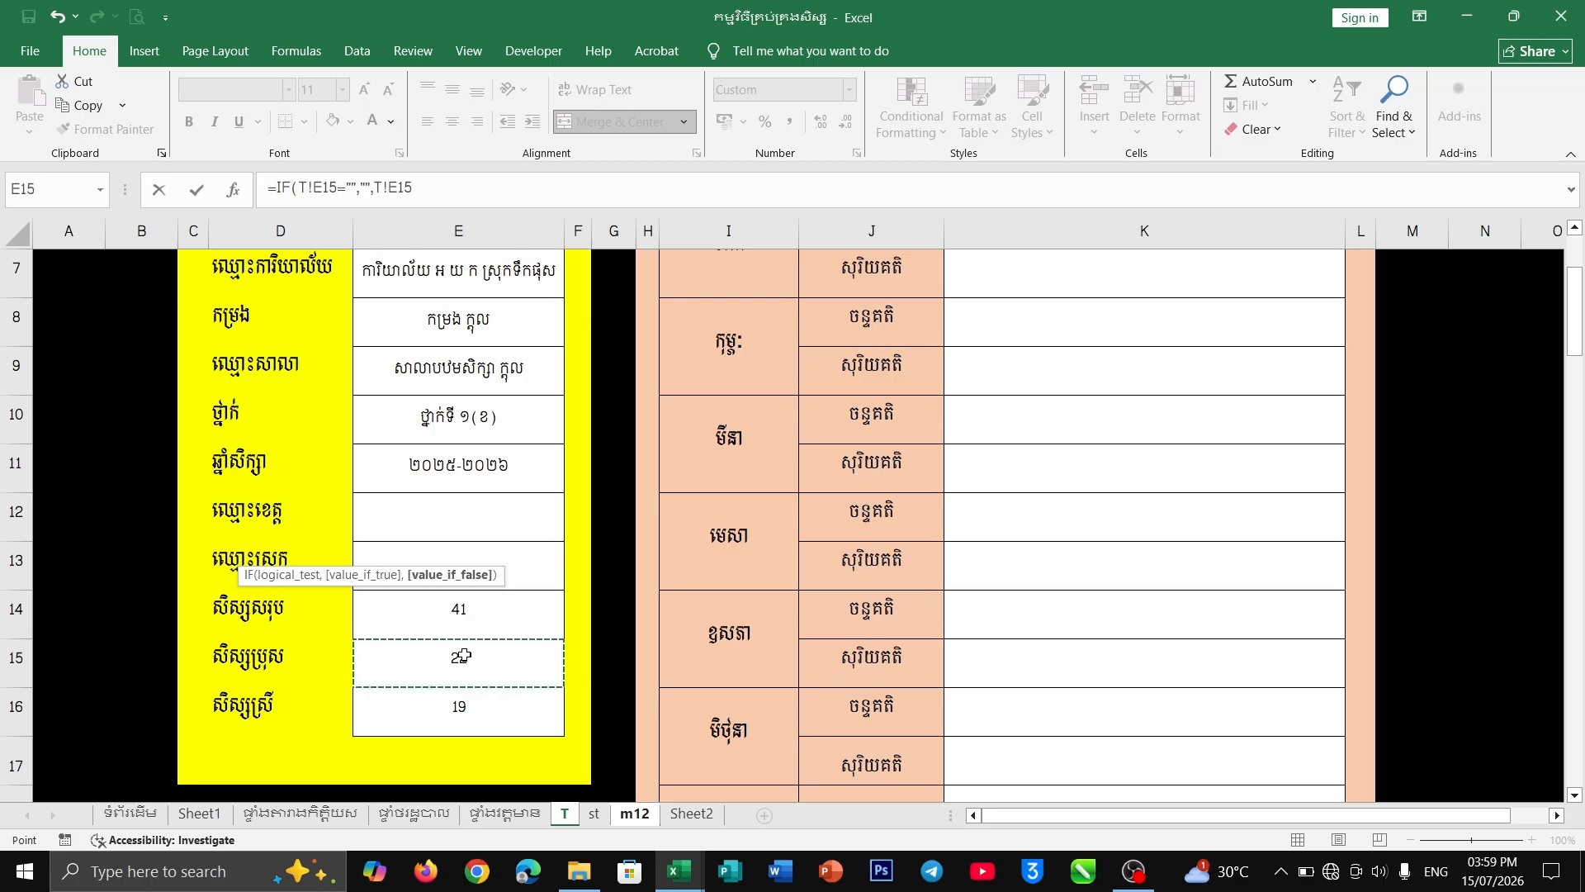
text())
key(Return)
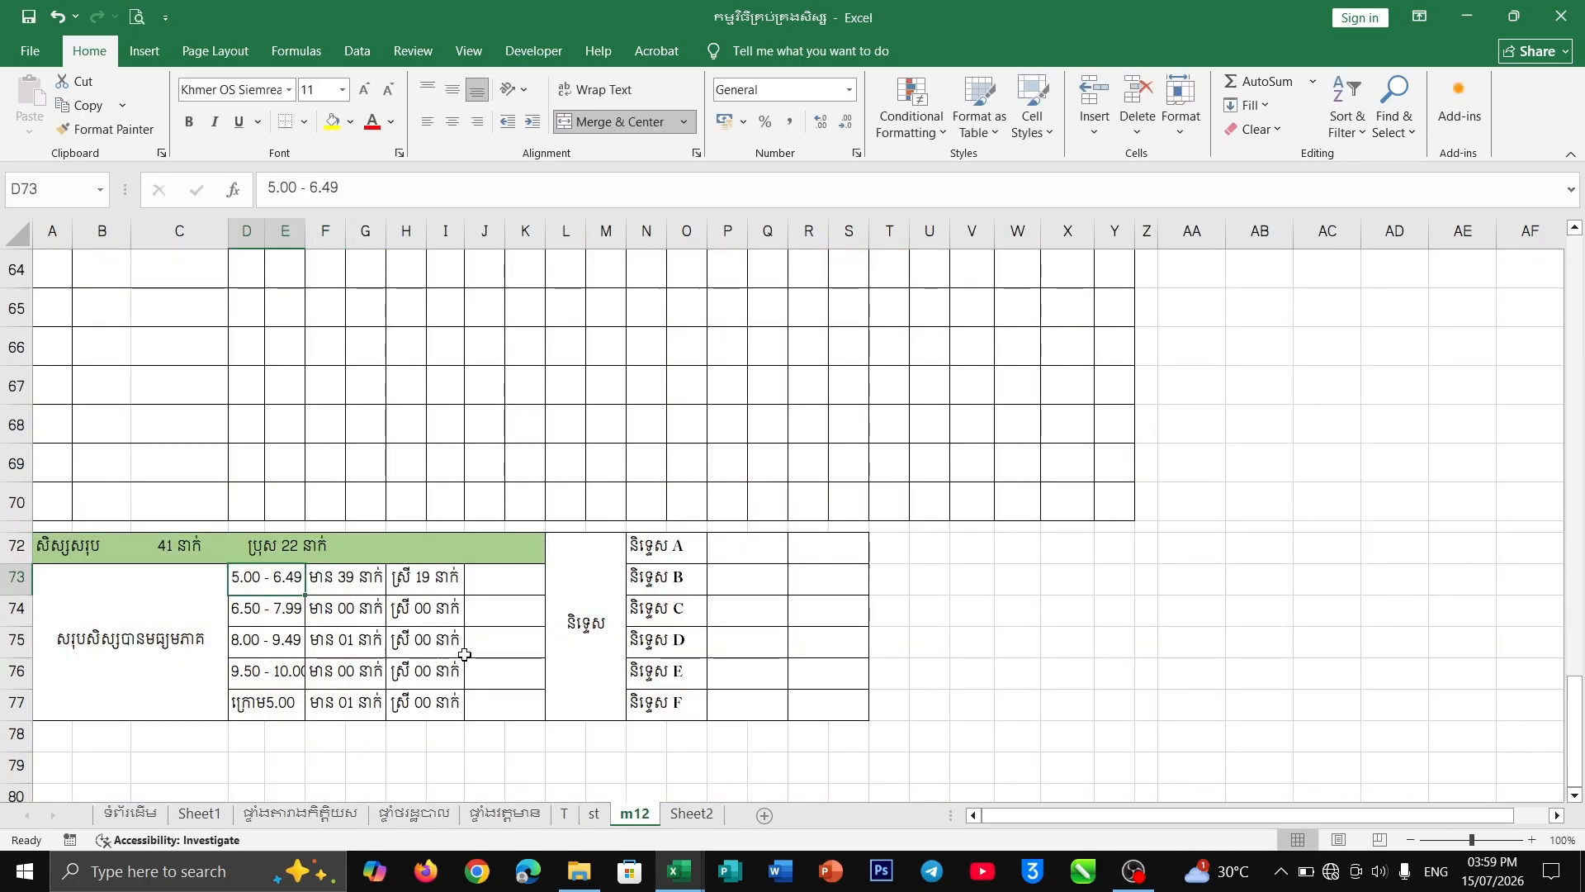
- Fill cell D72 with its formatting across to merged cell G72, and clear the copied contents of G72
click(402, 551)
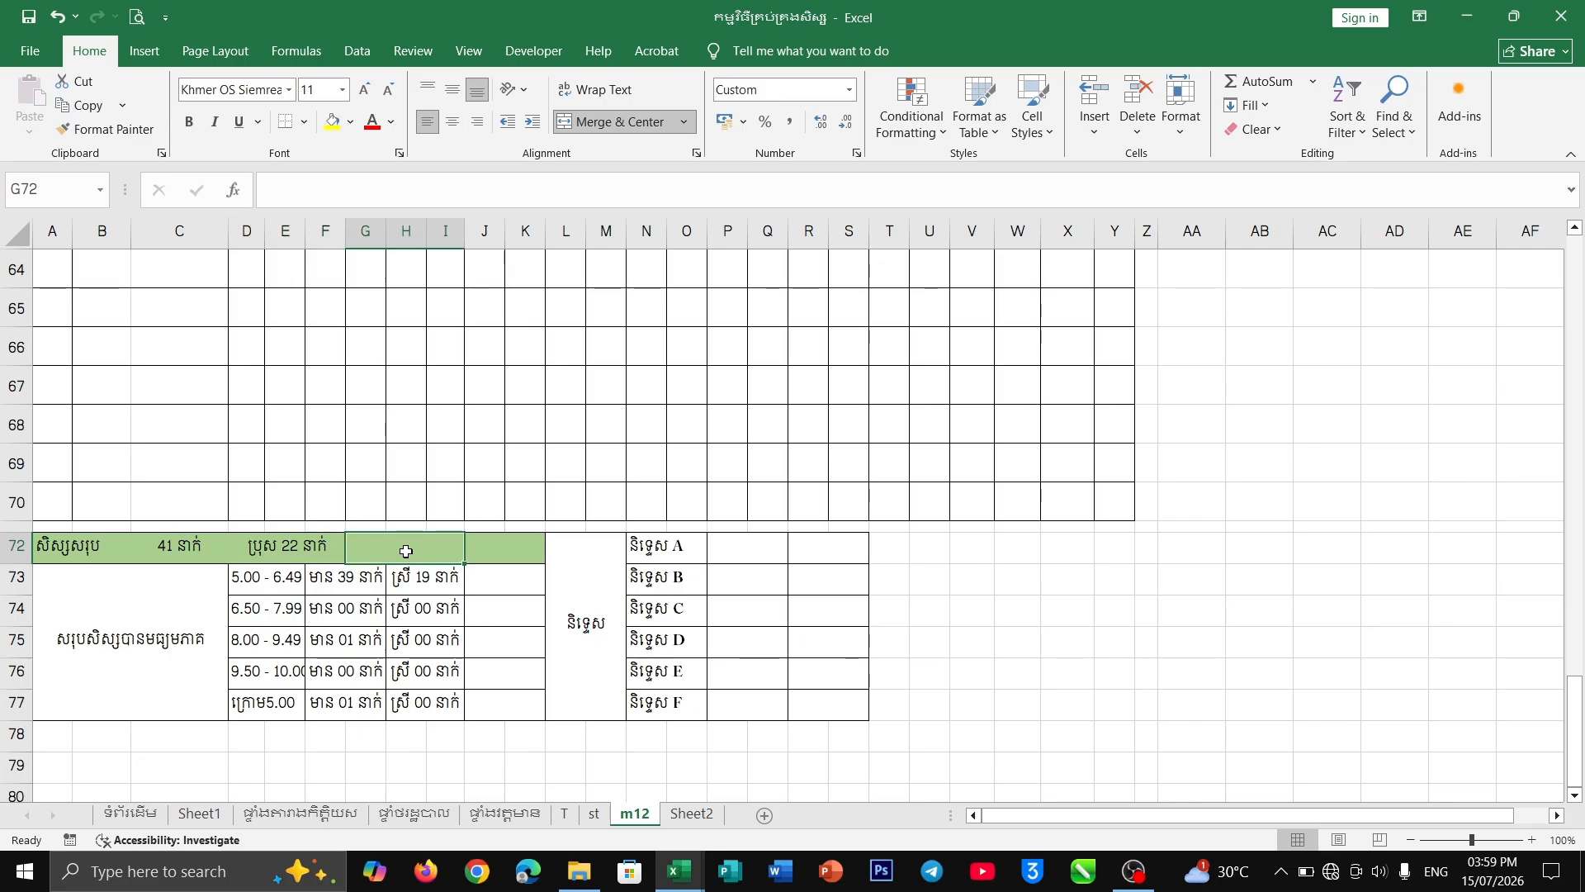
click(330, 549)
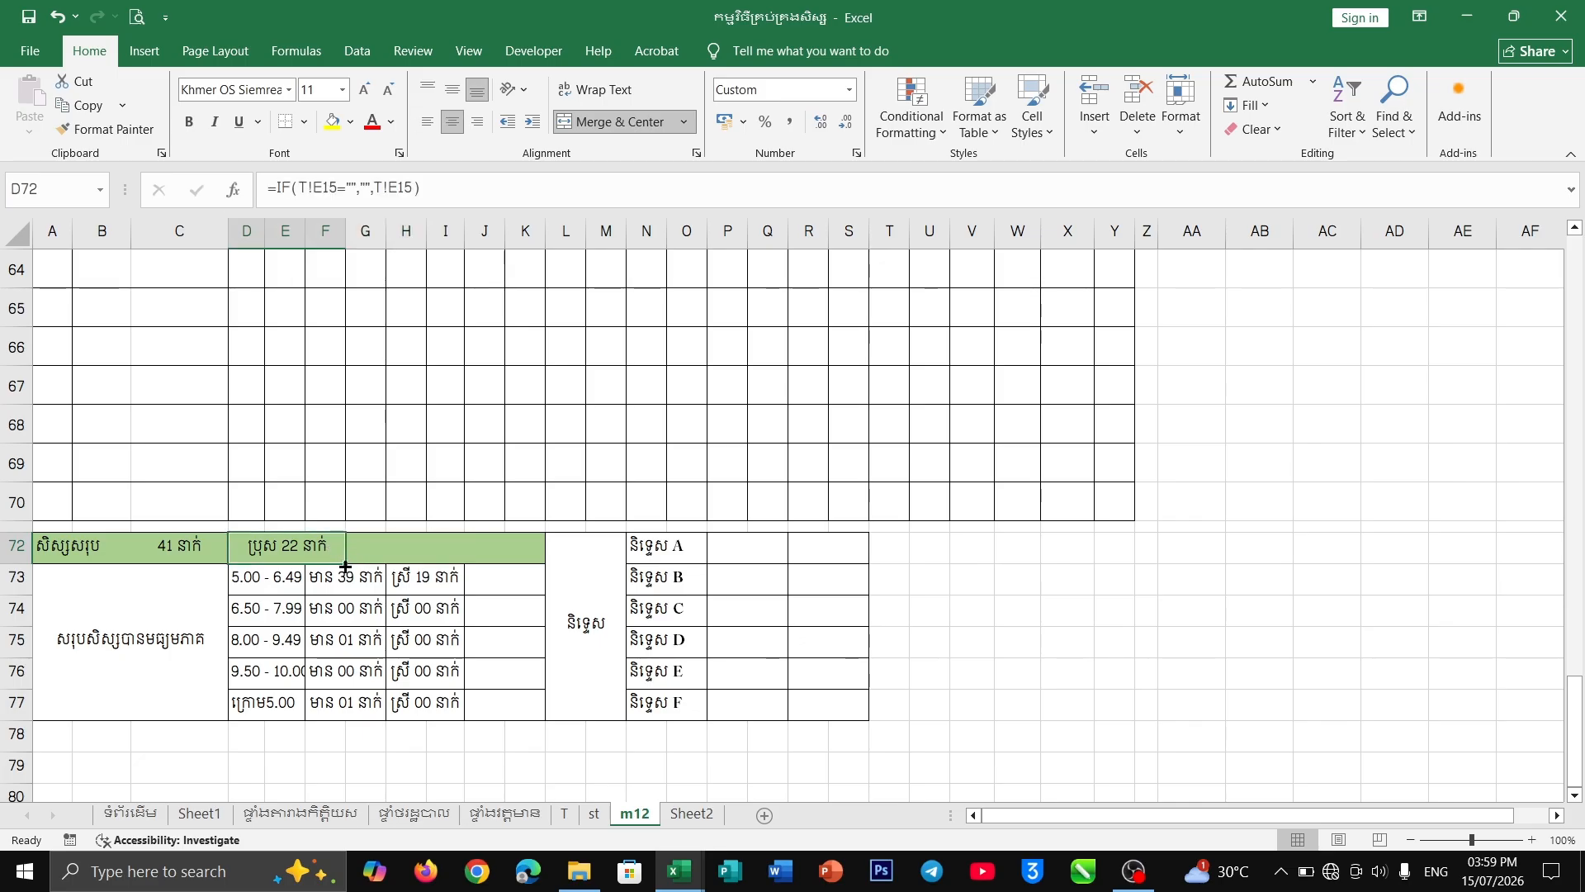
drag(345, 566, 438, 553)
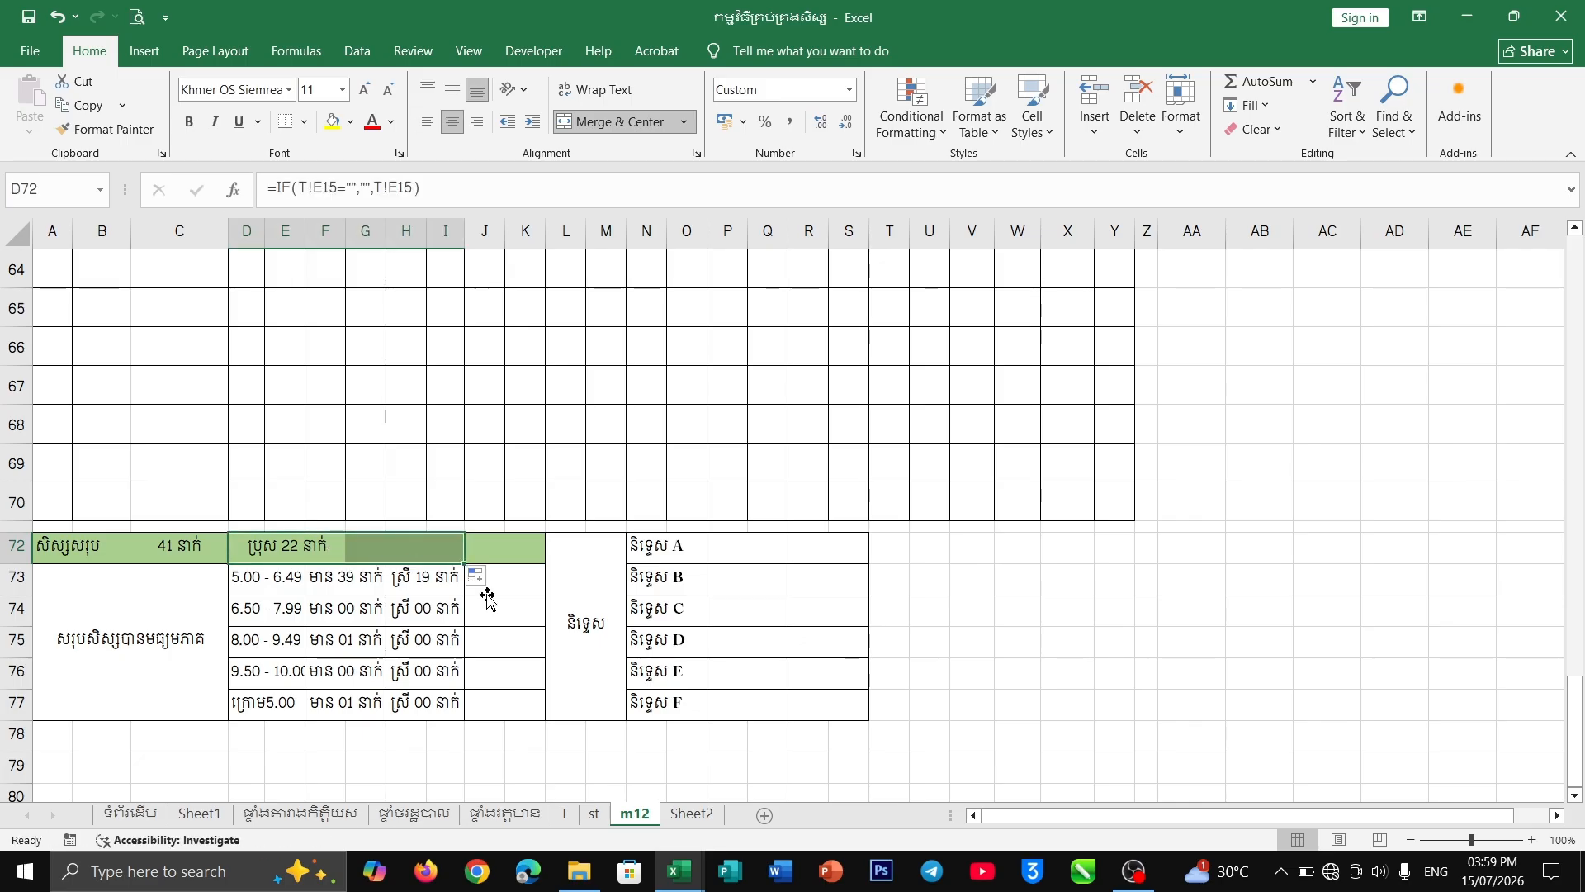
click(417, 549)
key(BackSpace)
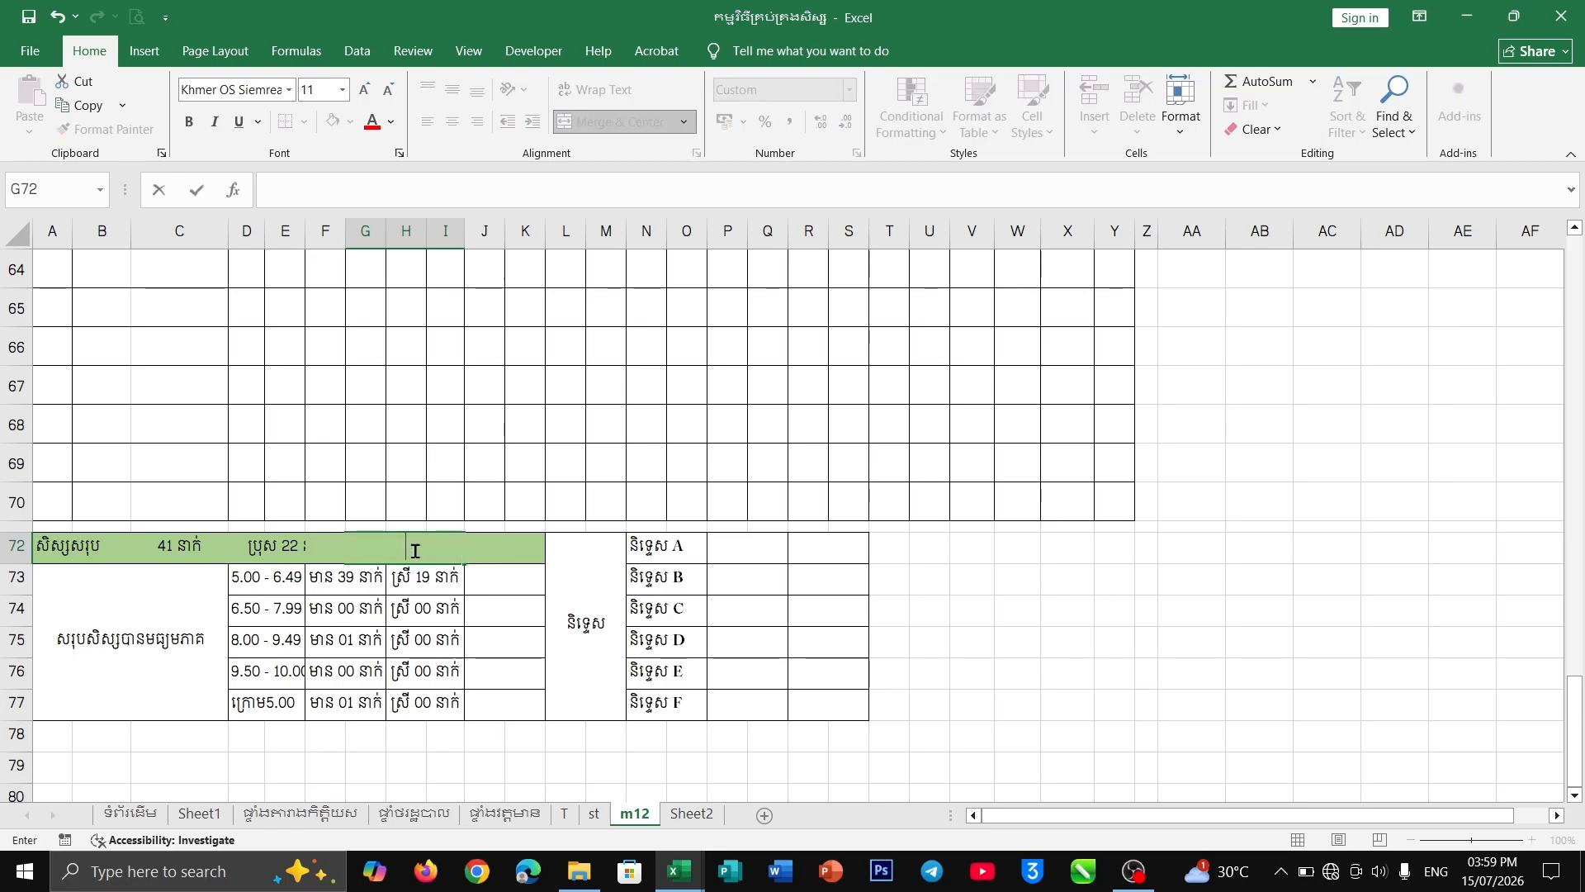
key(Return)
- Enter =IF(T!E16="","",T!E16) in merged cell G72, linking the female student count from sheet T
click(396, 553)
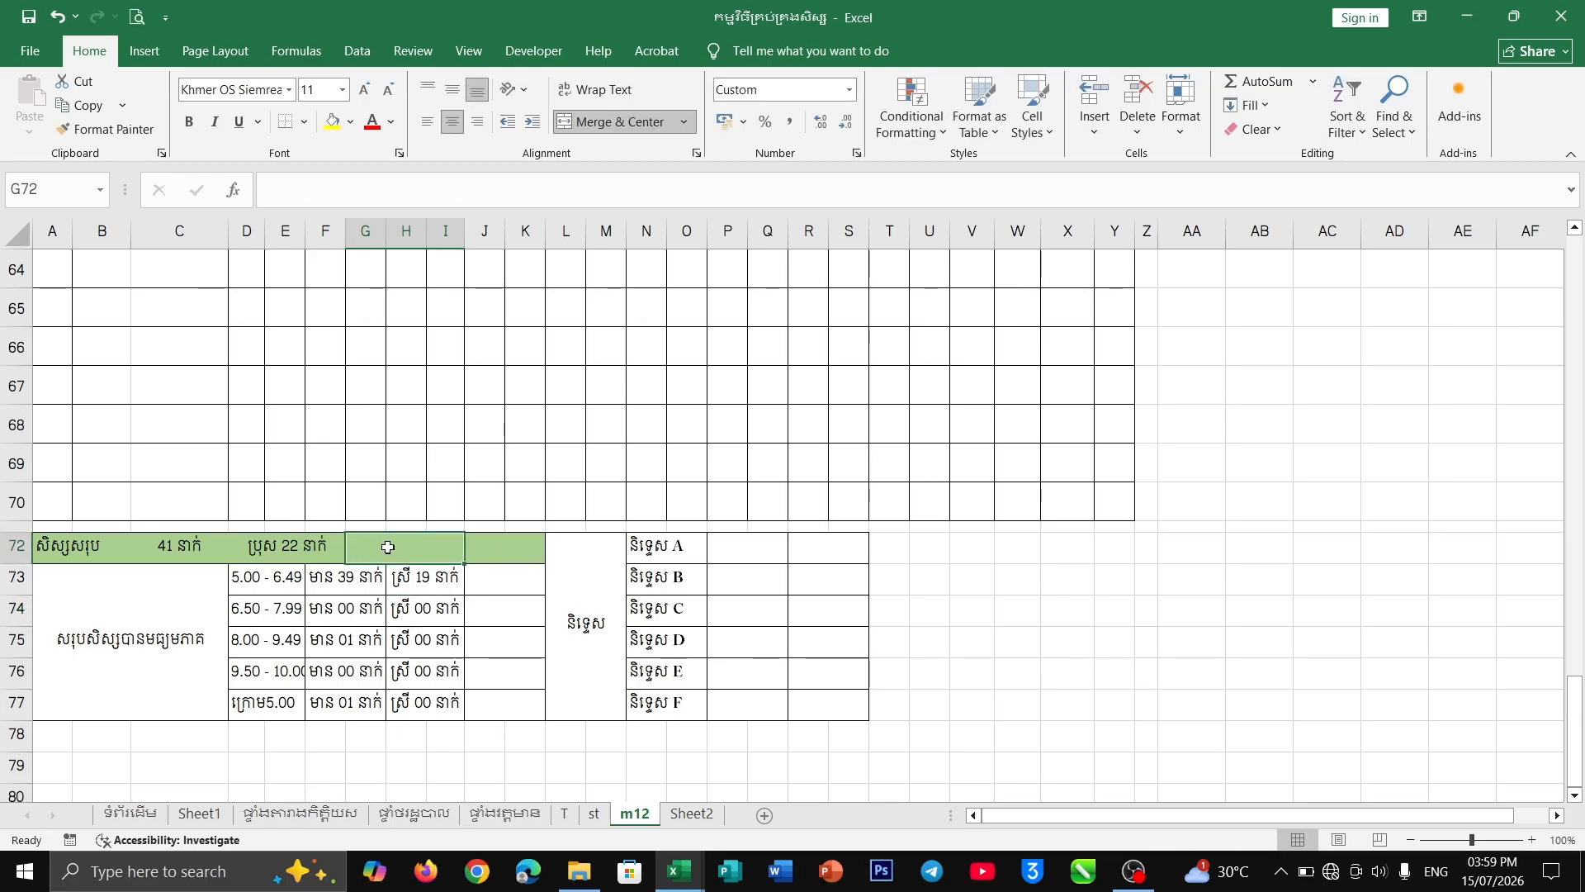
text(=if)
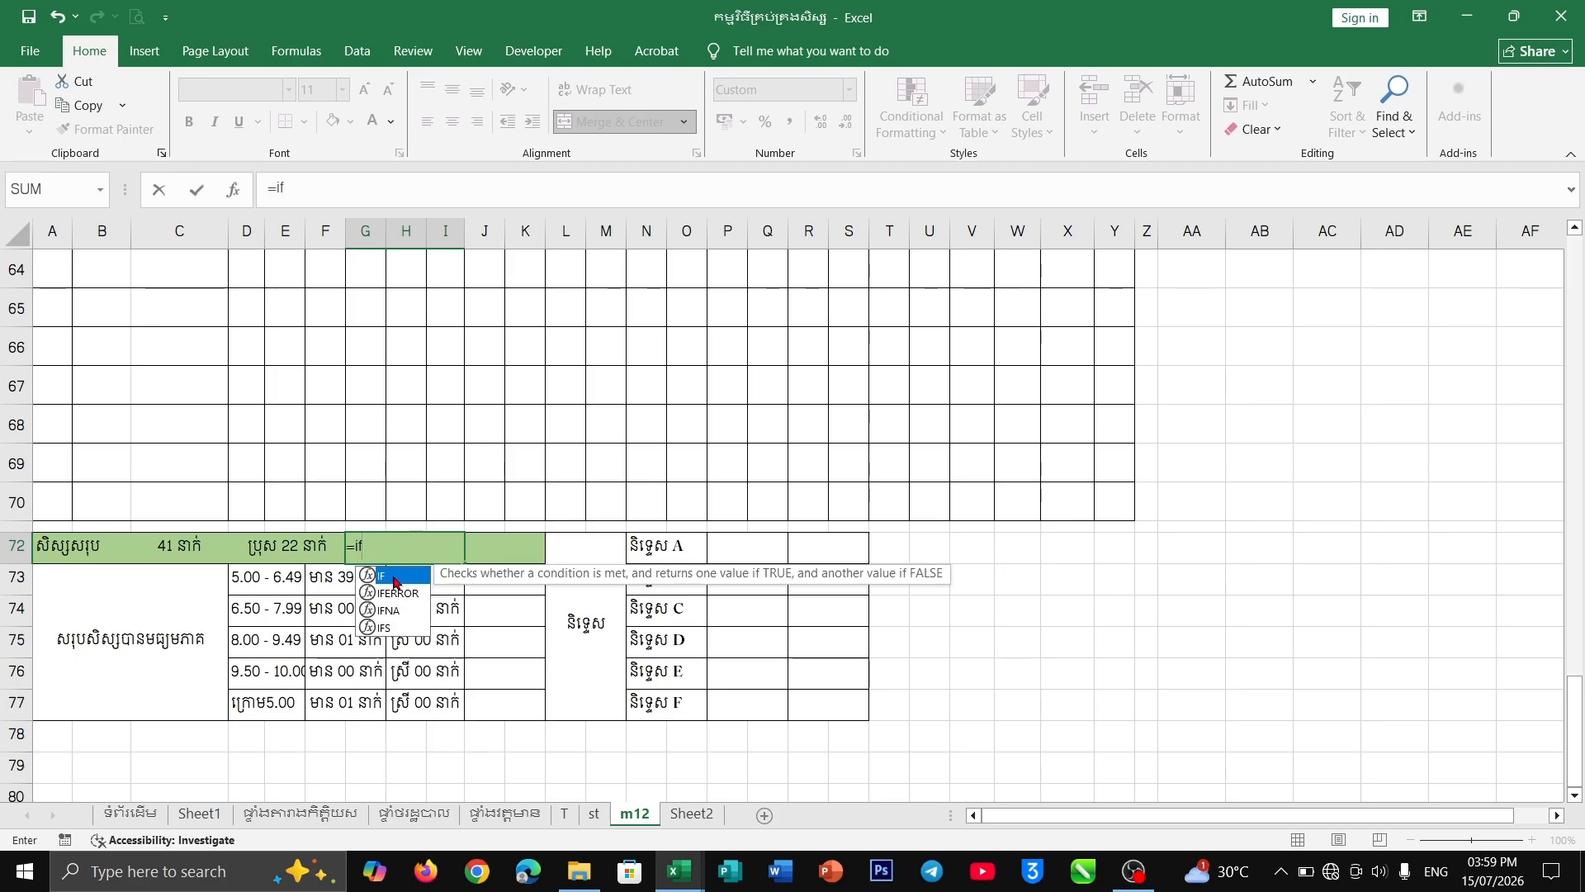
double_click(394, 578)
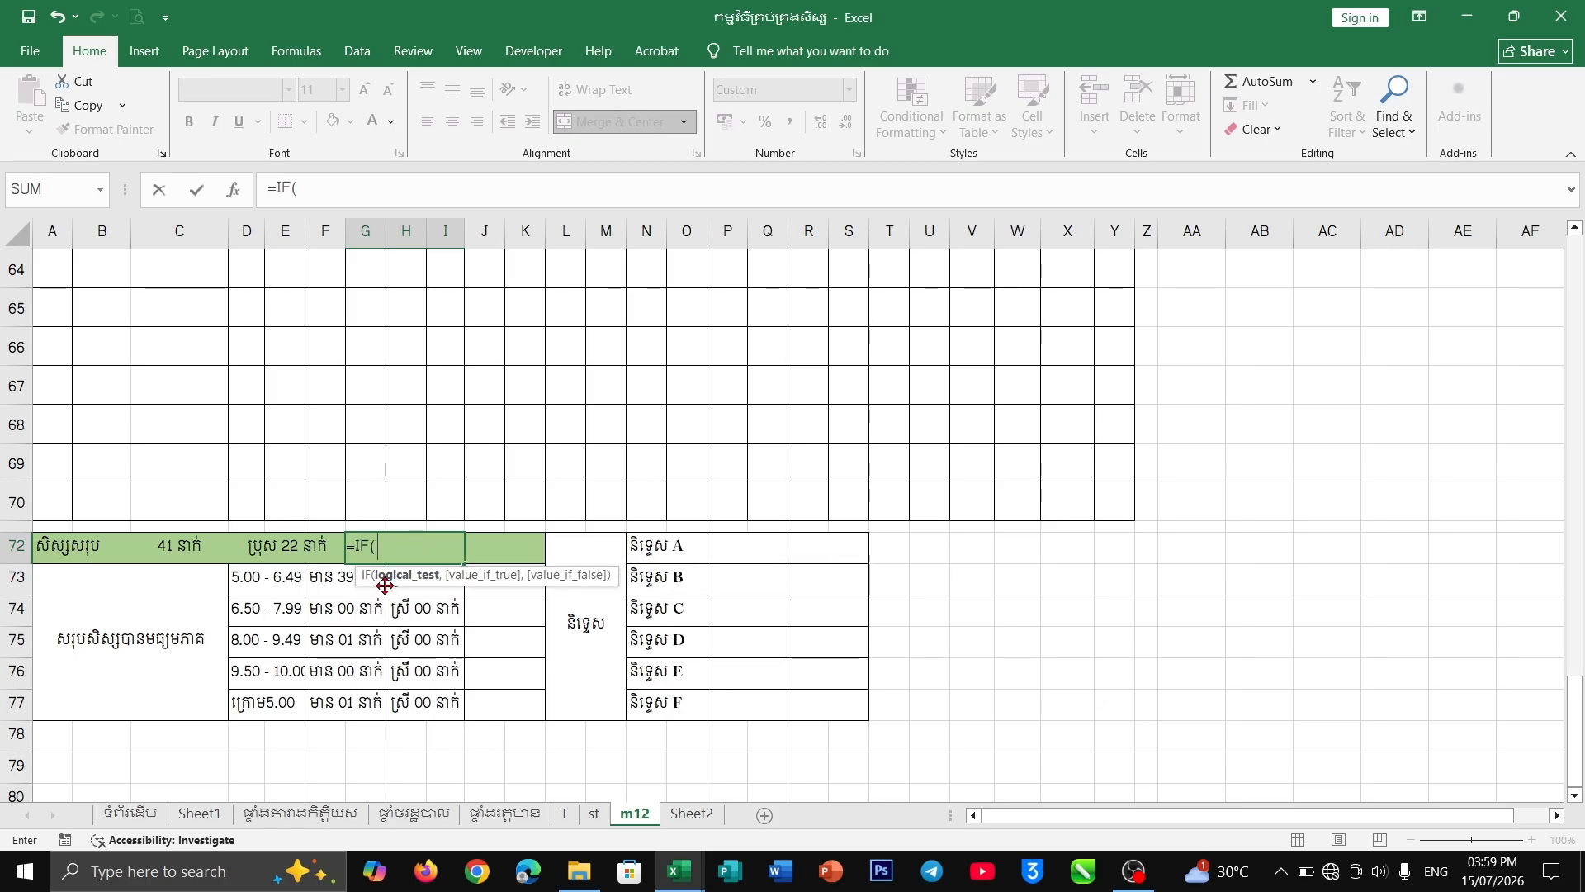
click(565, 814)
click(487, 725)
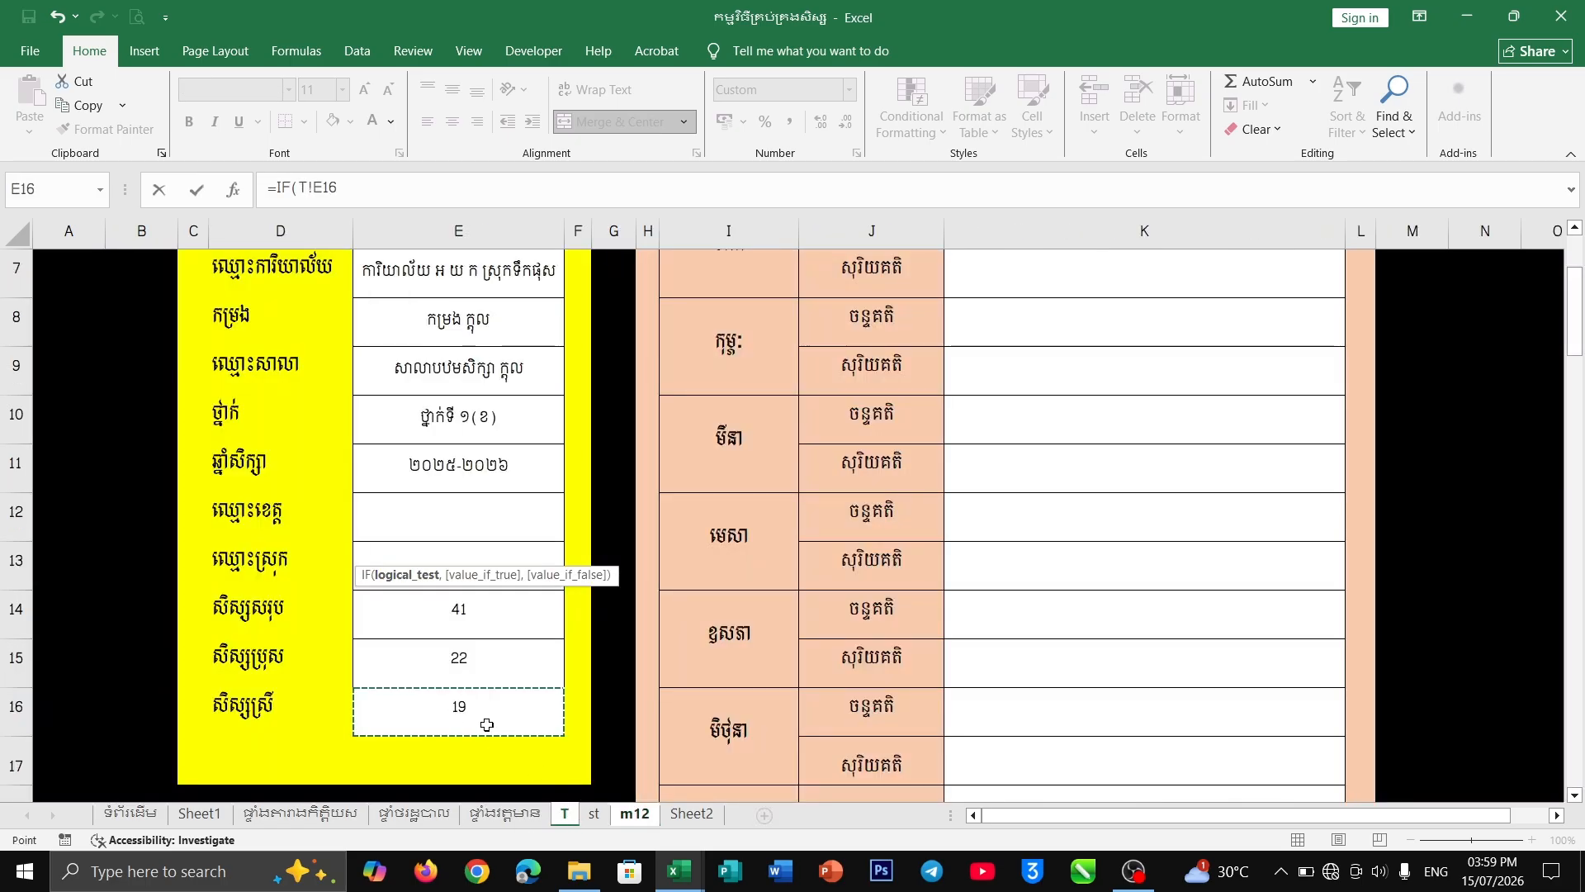
text(="")
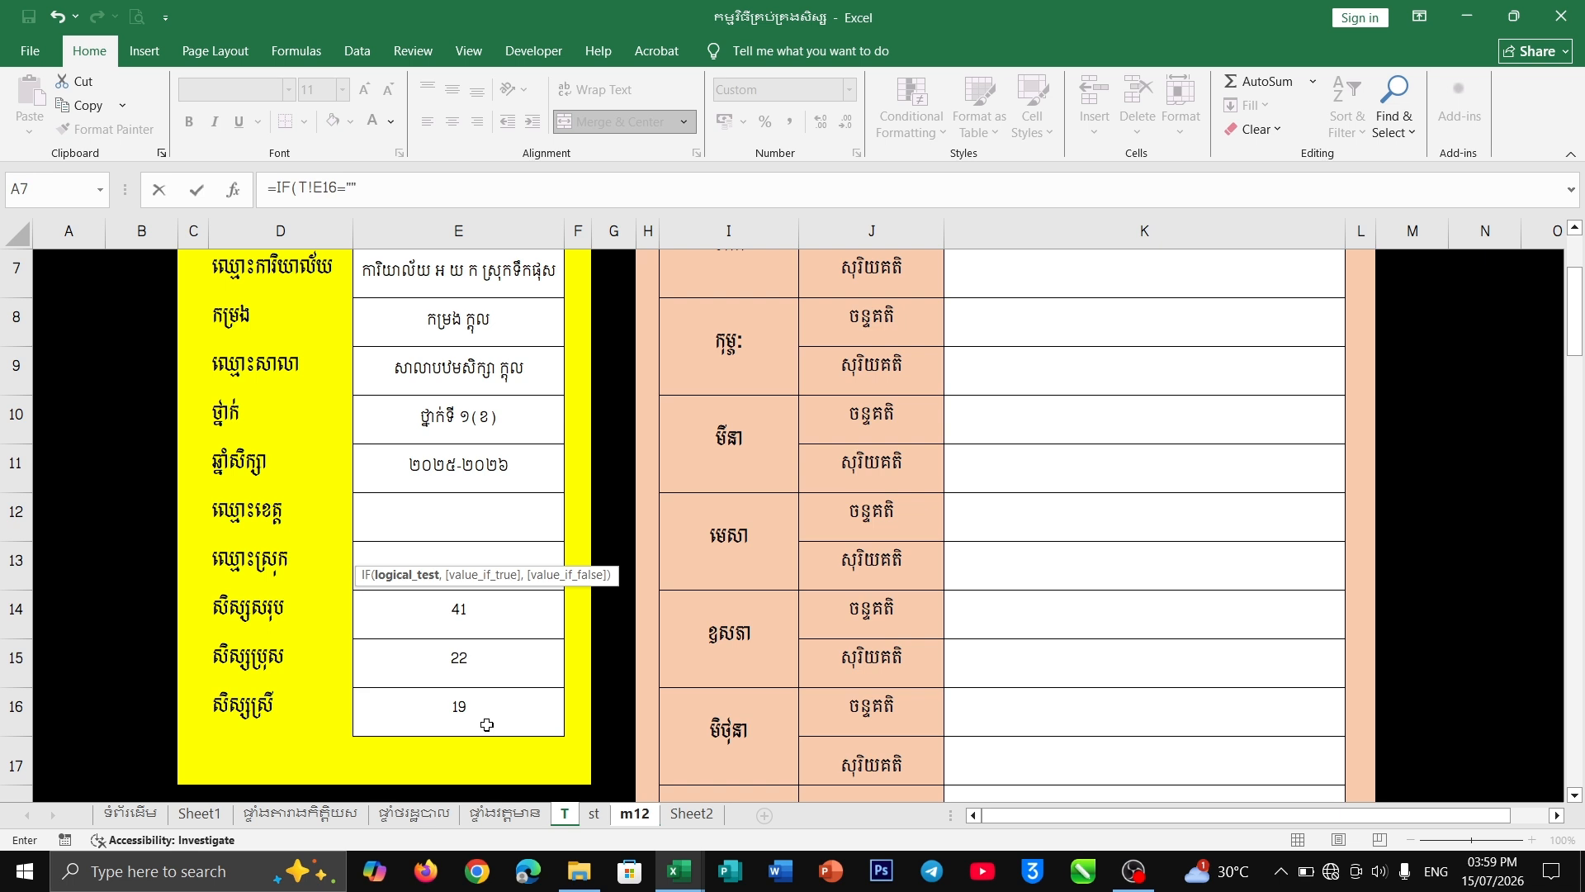
text(,"",)
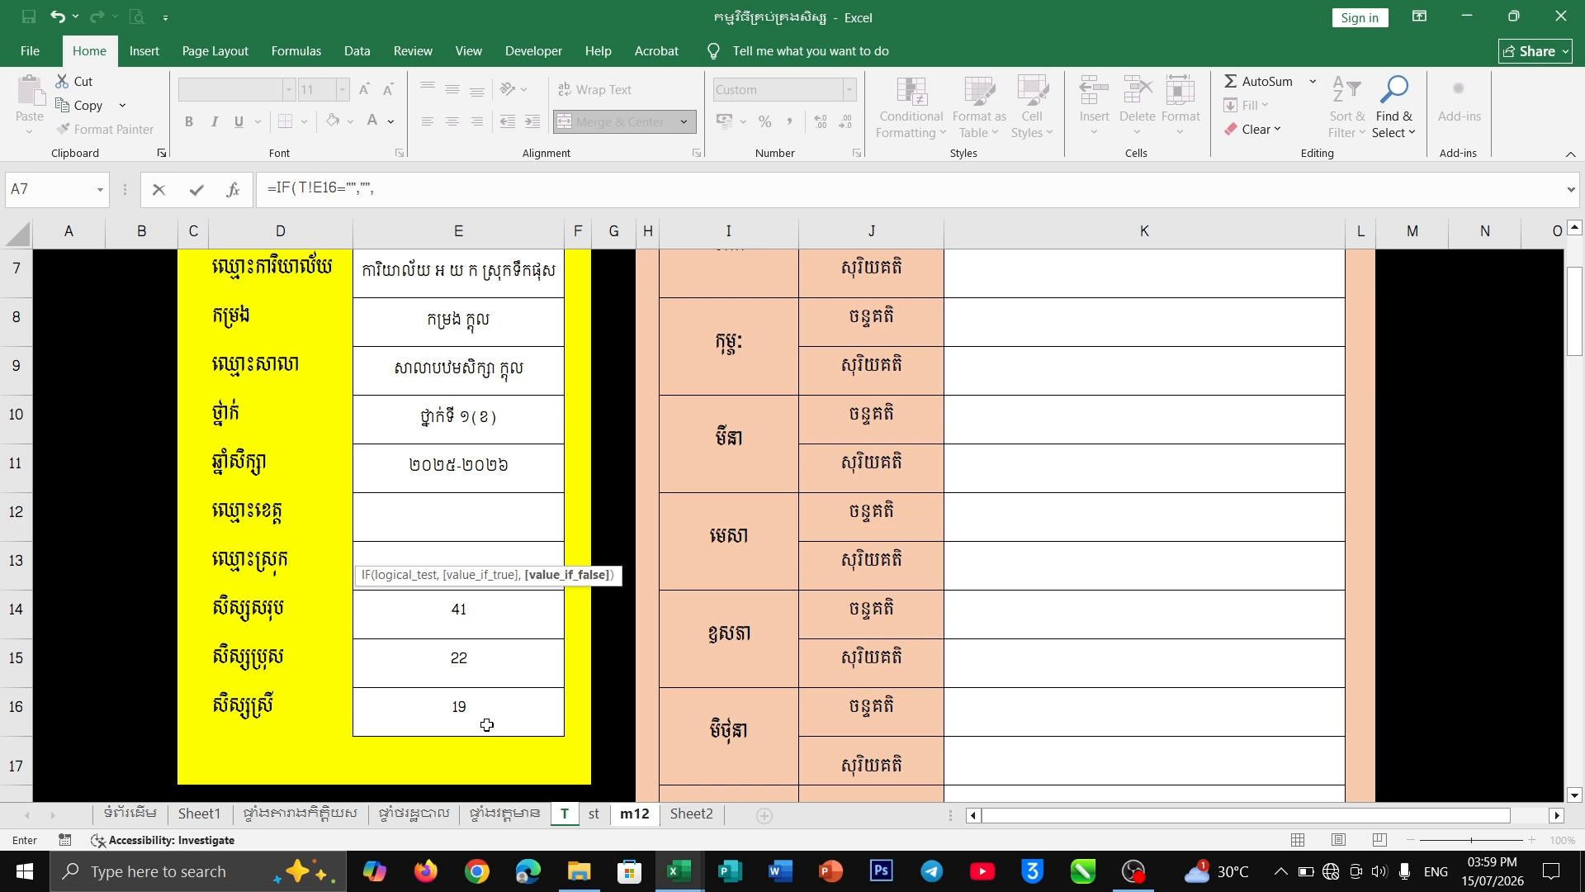
click(478, 723)
text())
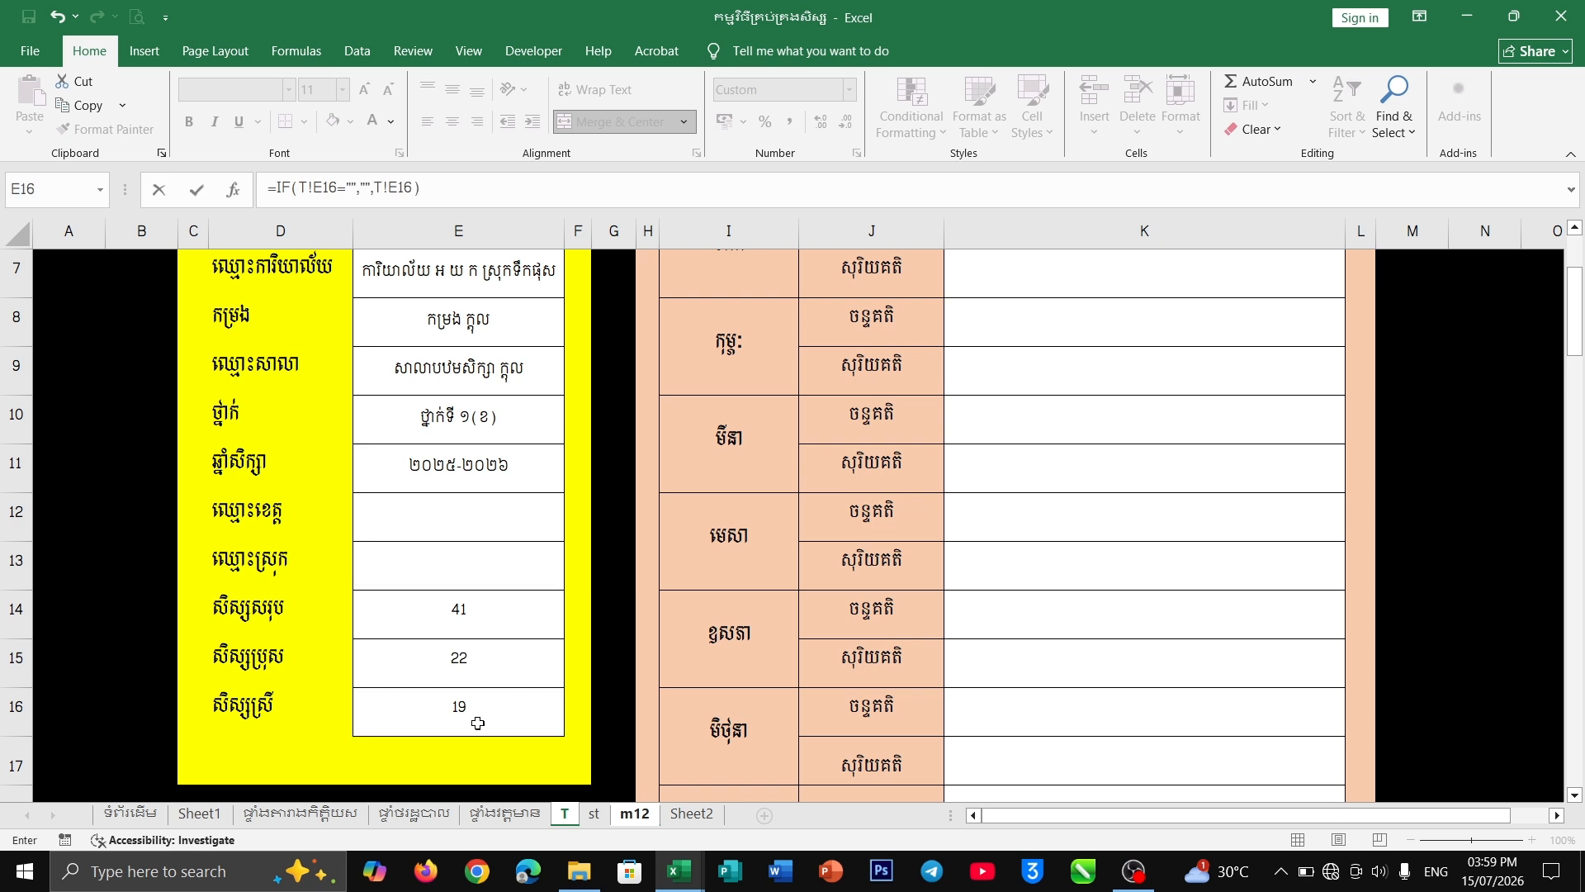
key(Return)
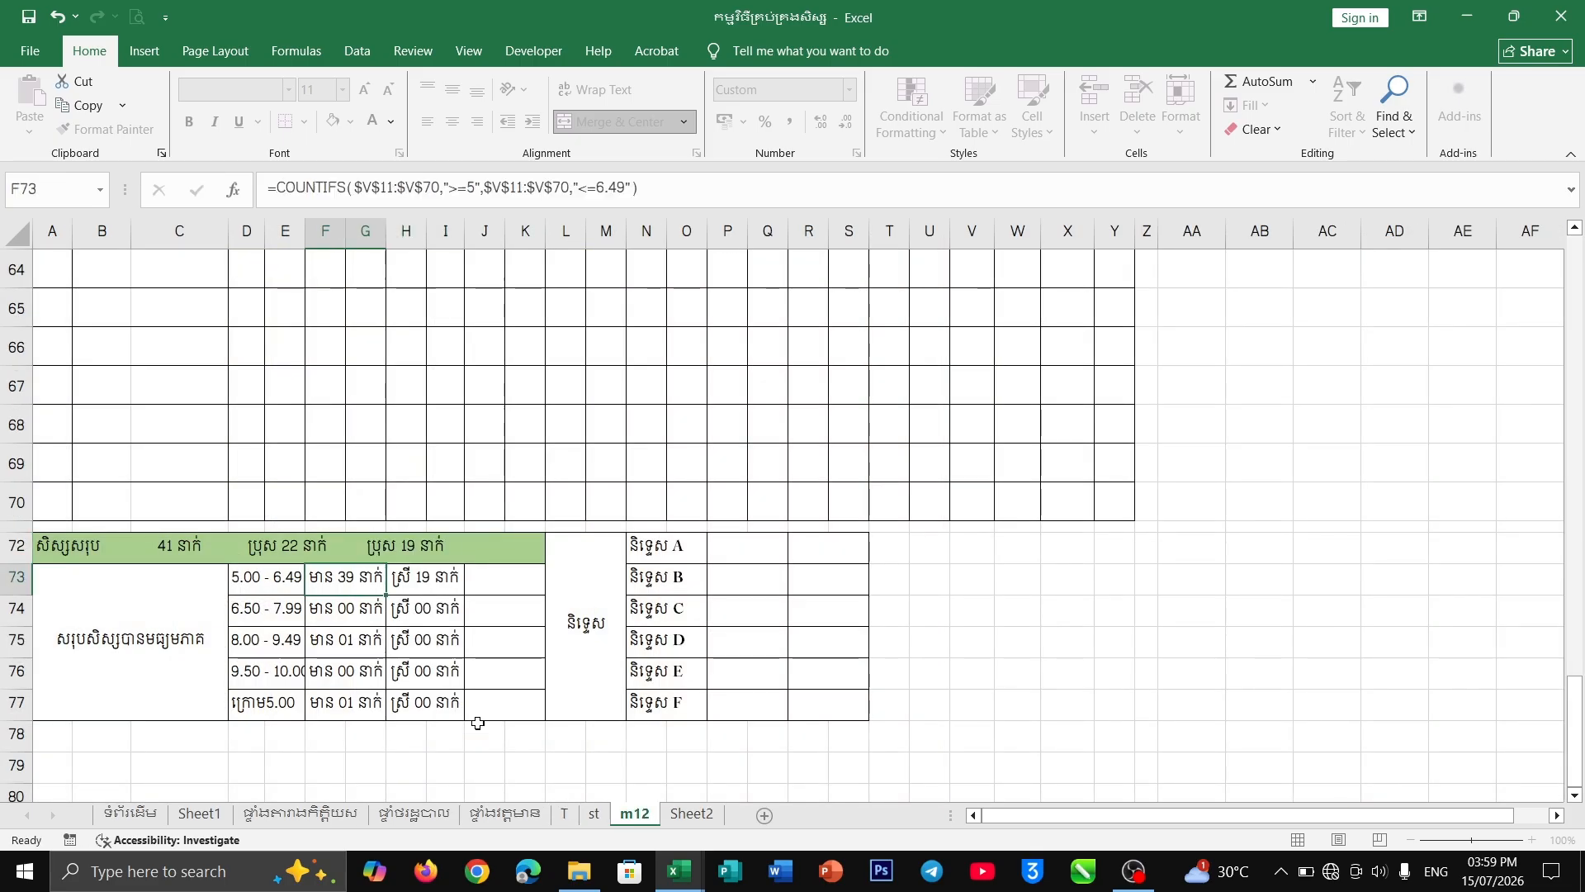
key(Left)
key(Left)
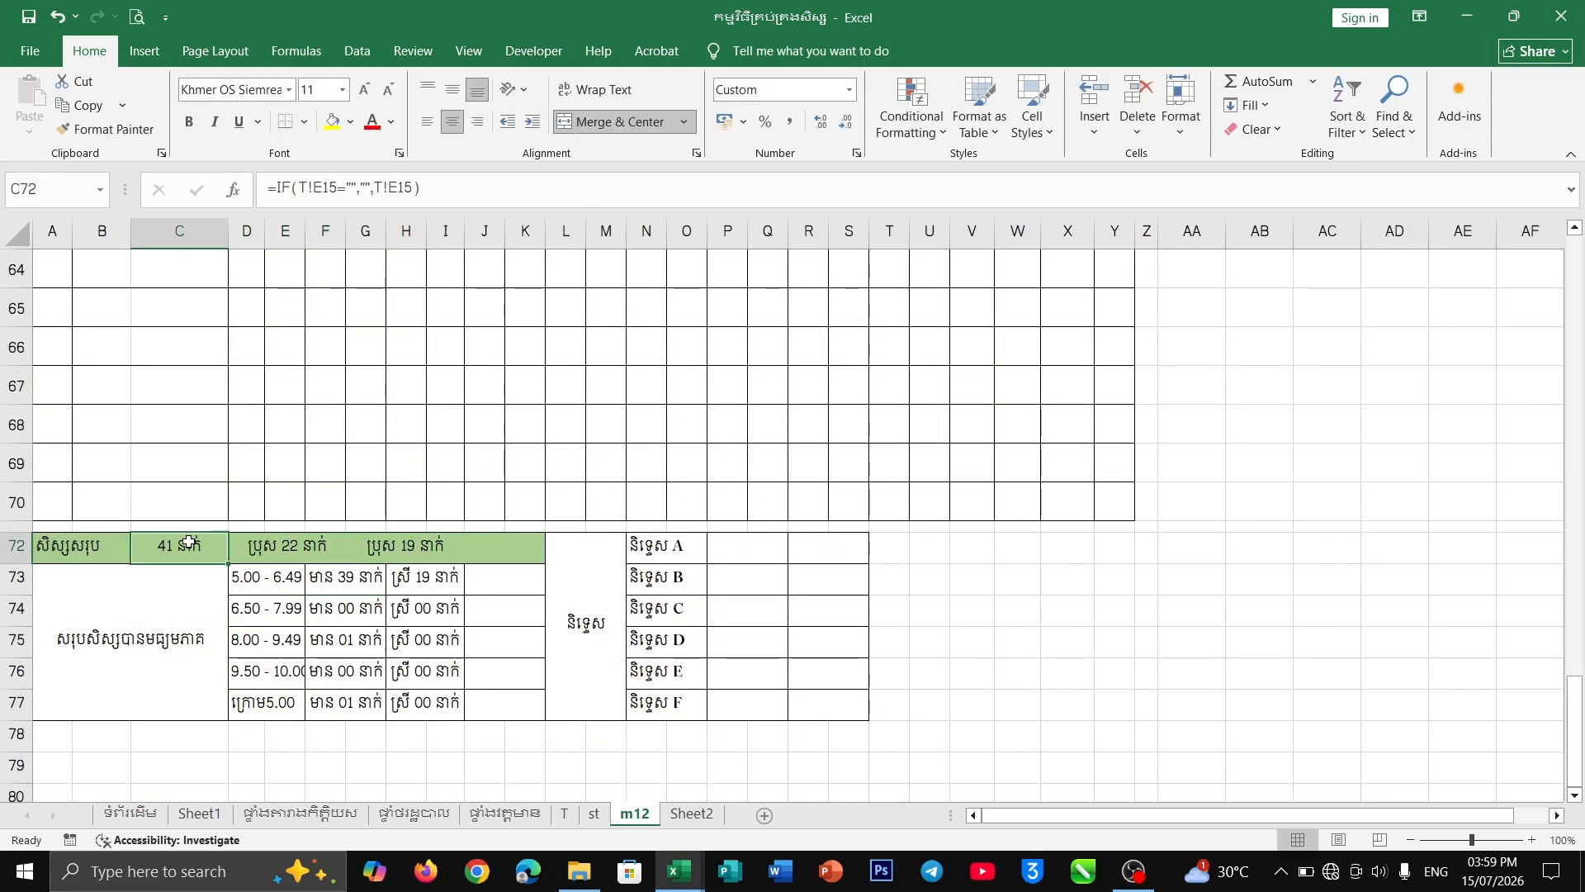
- Enter =(F73*100)/C72 in merged cell J73 to calculate the 5.00 - 6.49 range's percentage of total students
click(508, 582)
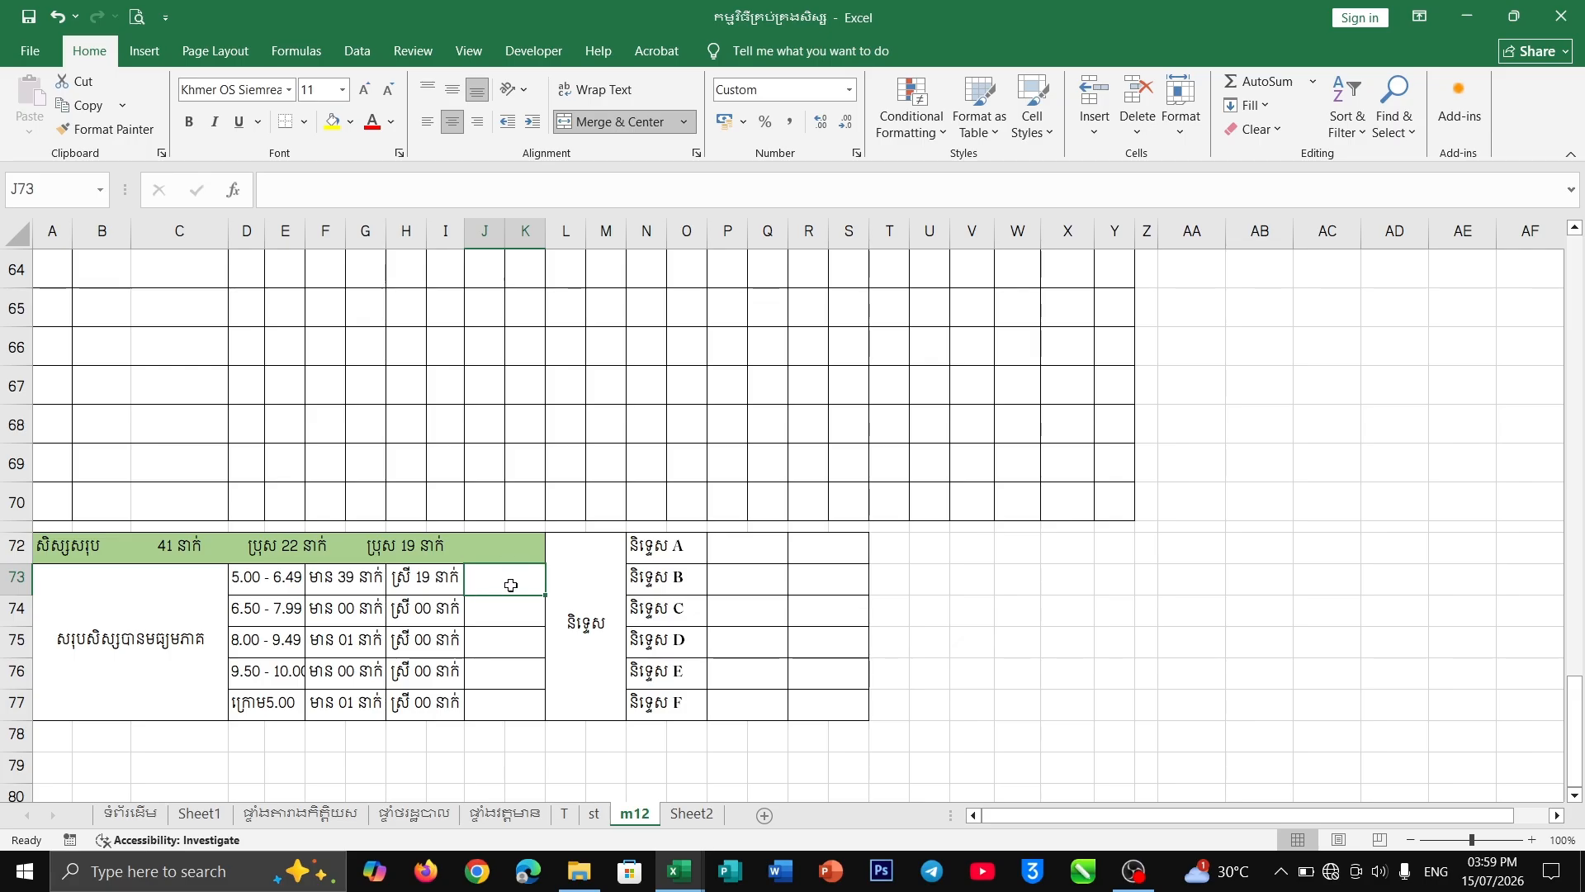
text(=)
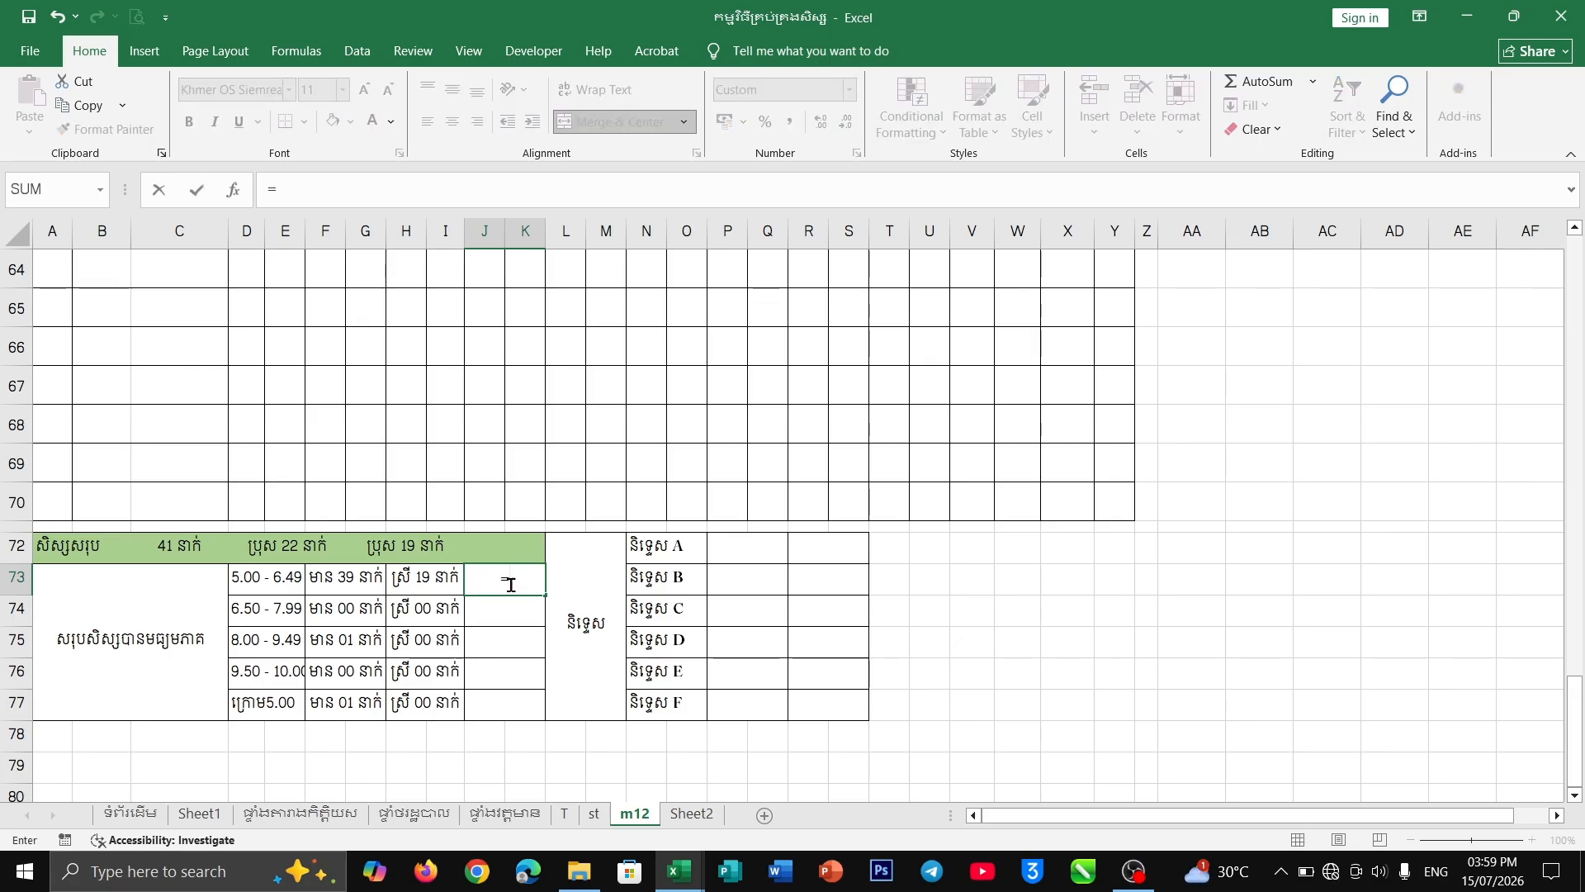
text(()
click(346, 578)
text(*)
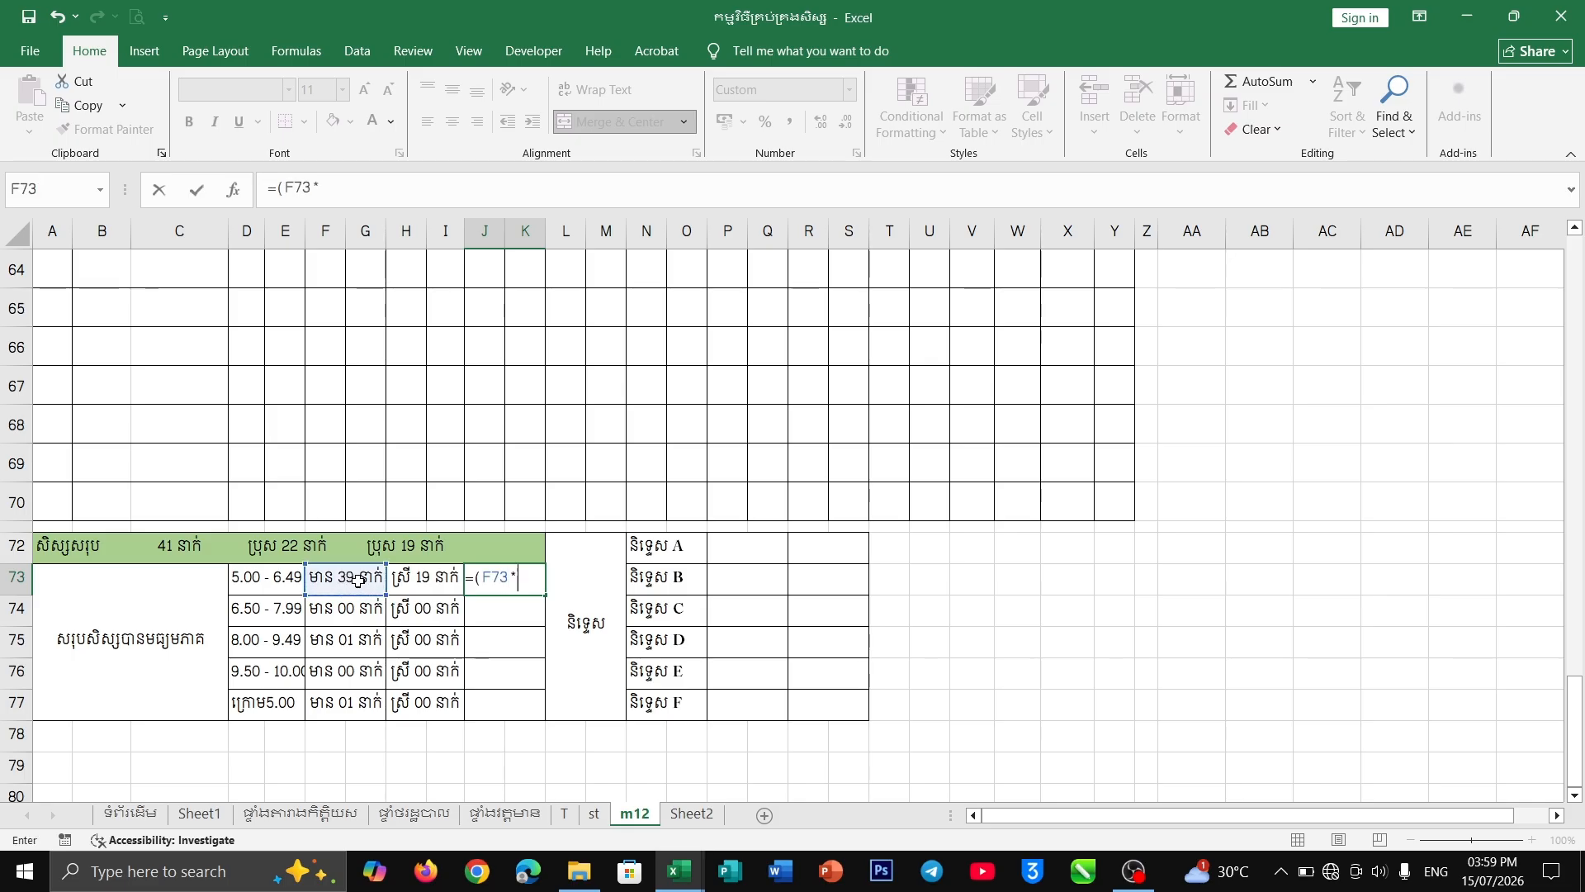
text(100)/)
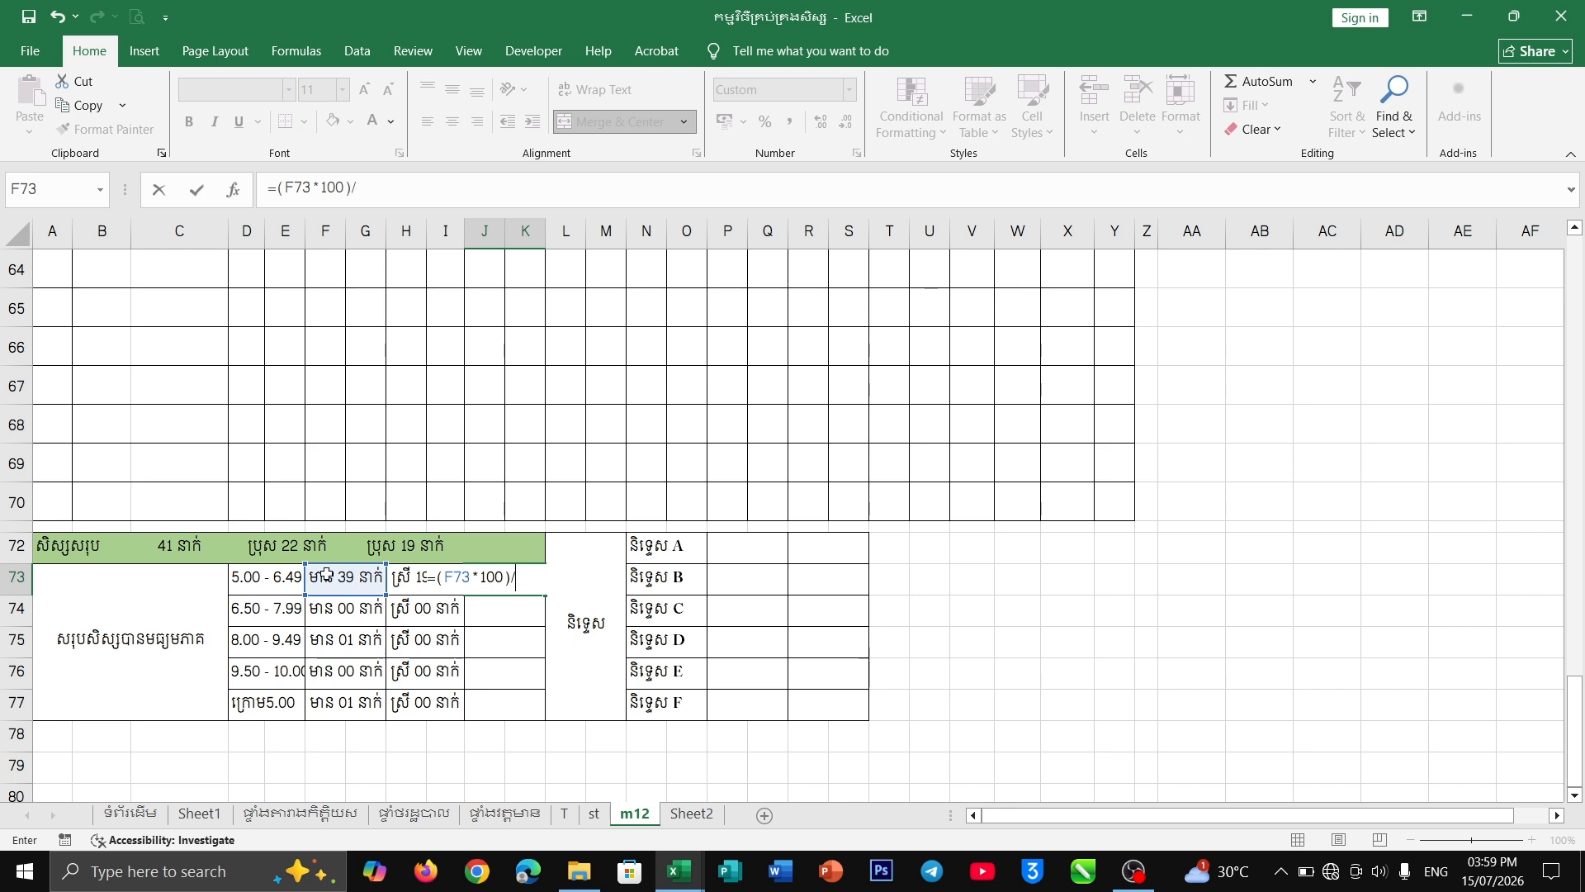
click(168, 544)
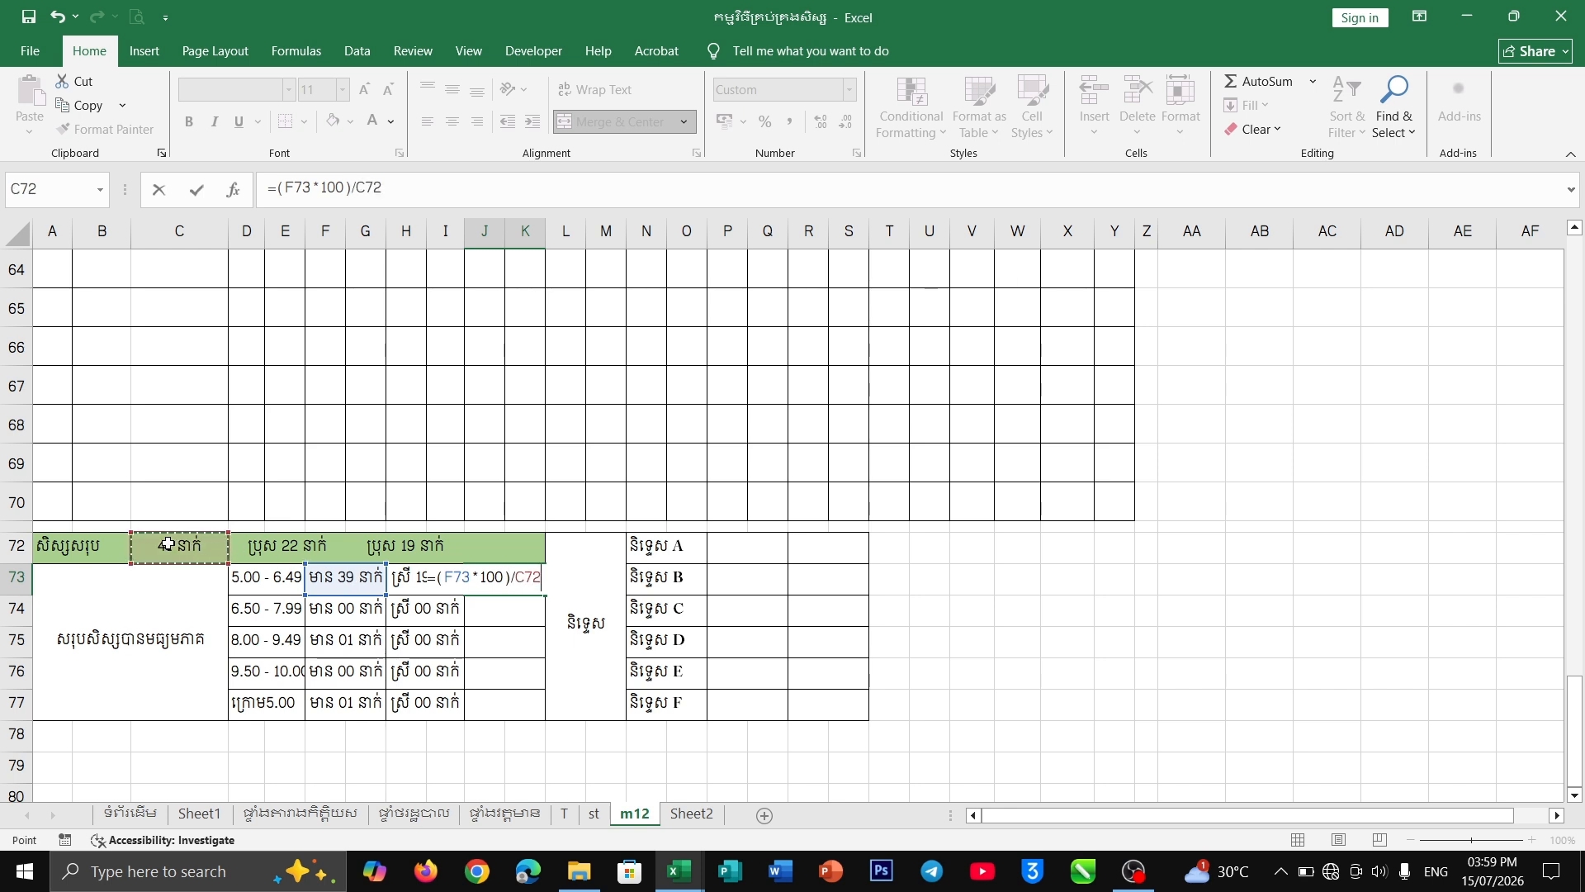
key(Return)
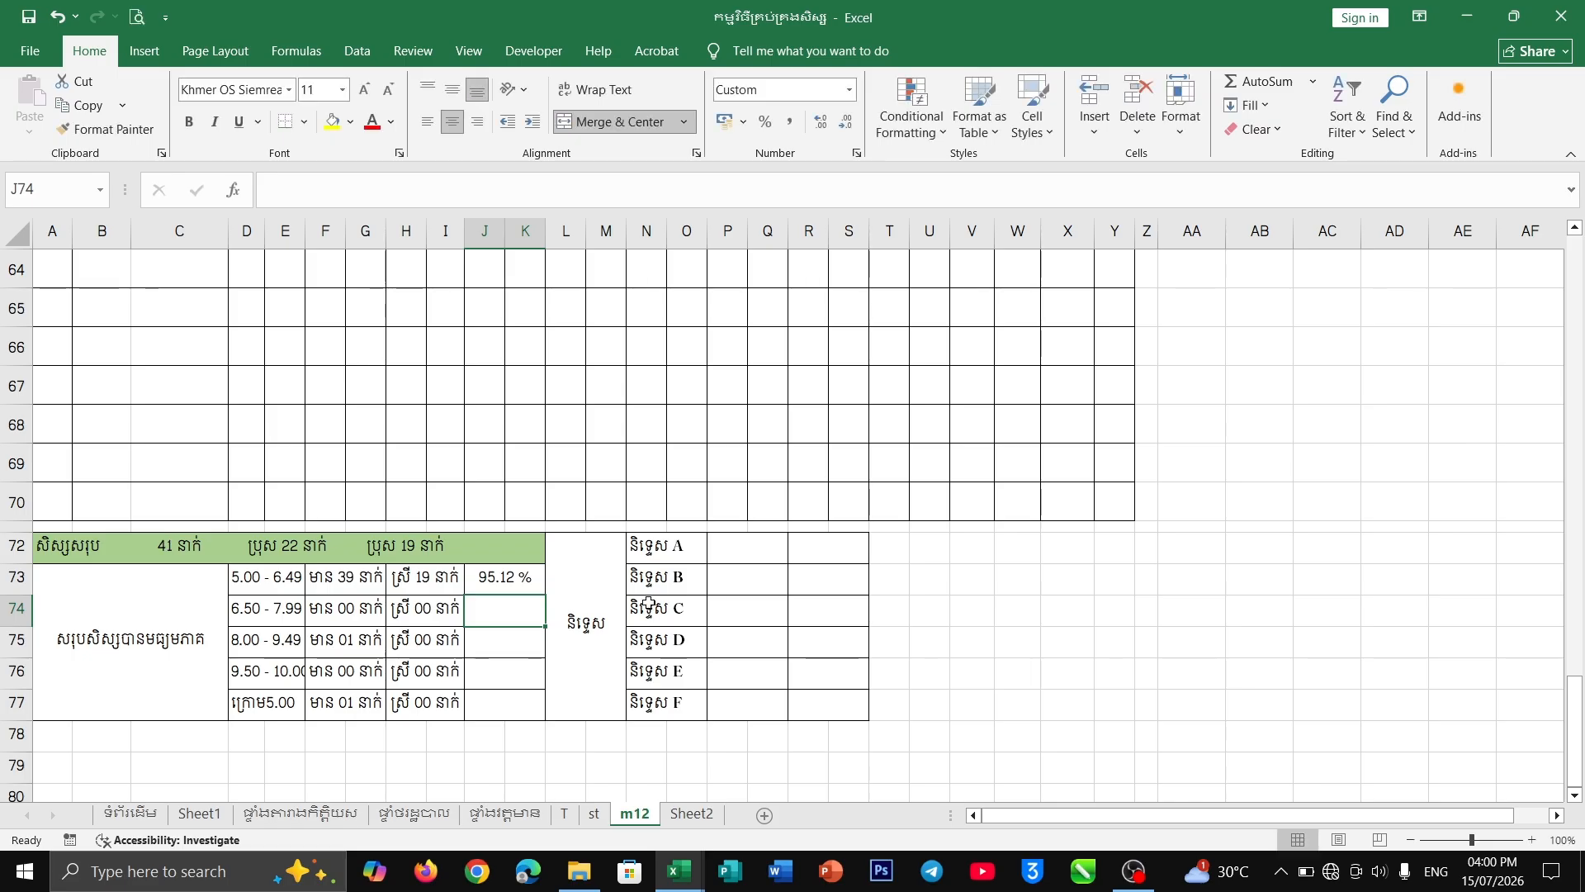
- Reset the number format of cell J73 to General
click(528, 580)
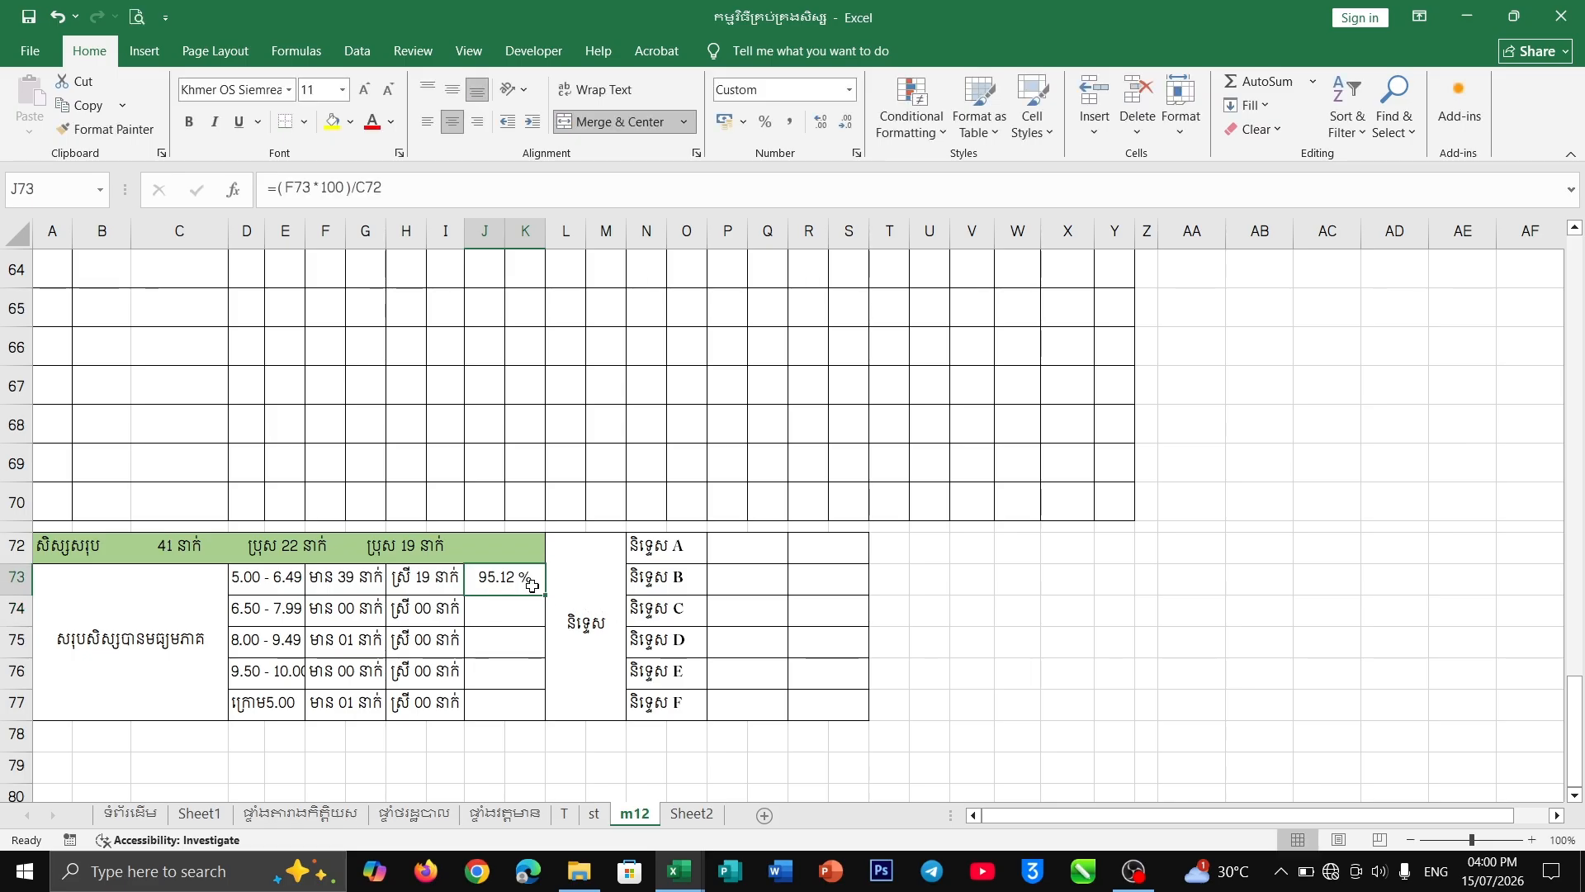
click(857, 154)
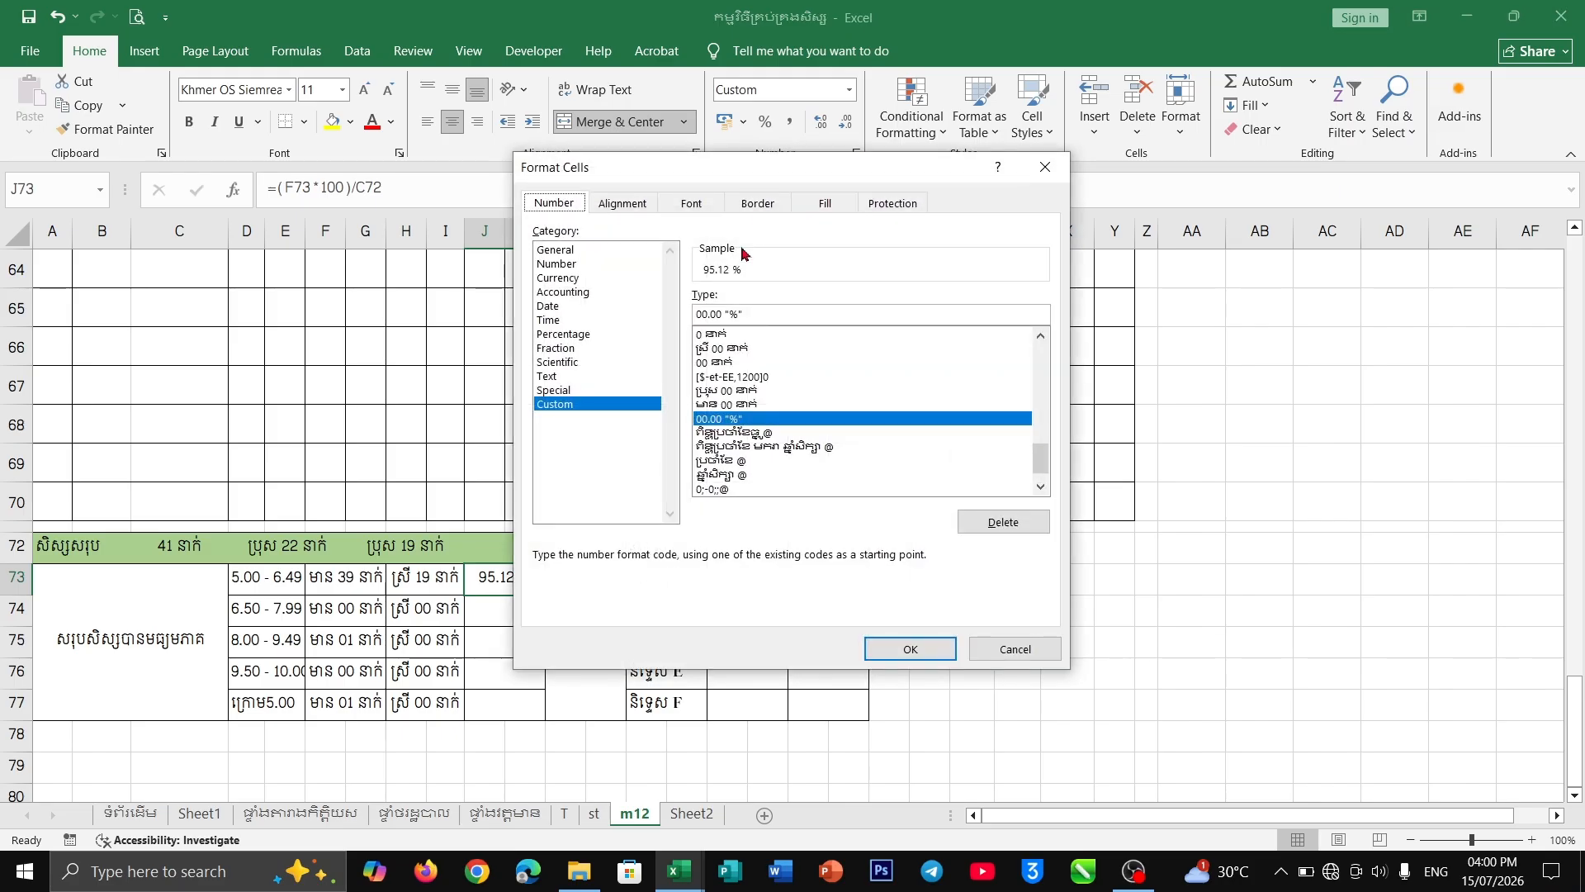
drag(753, 314, 647, 323)
key(BackSpace)
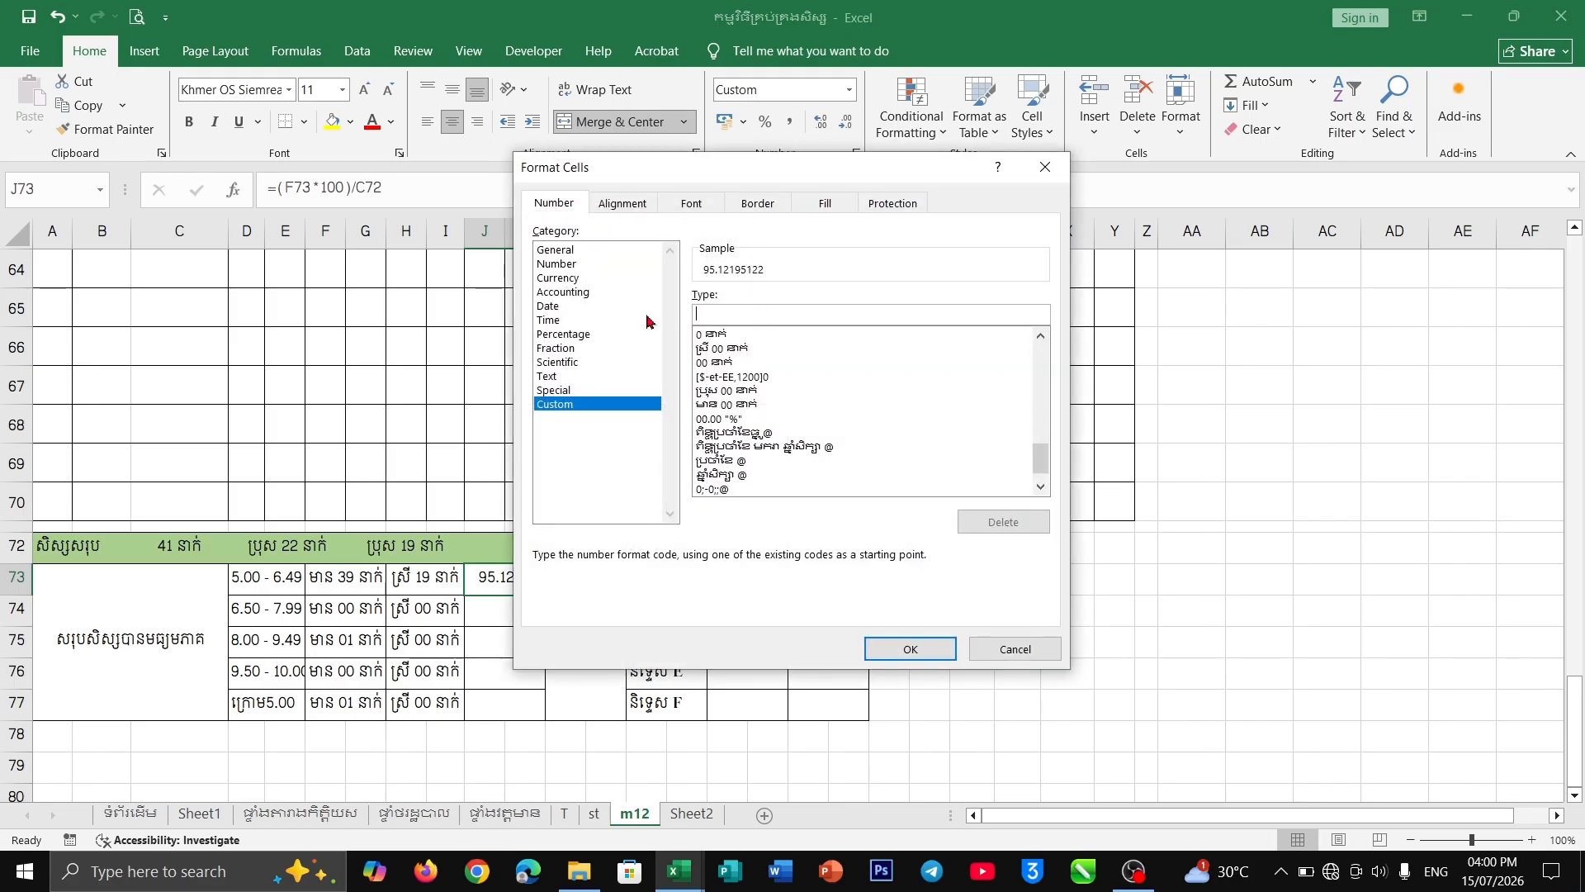
click(552, 248)
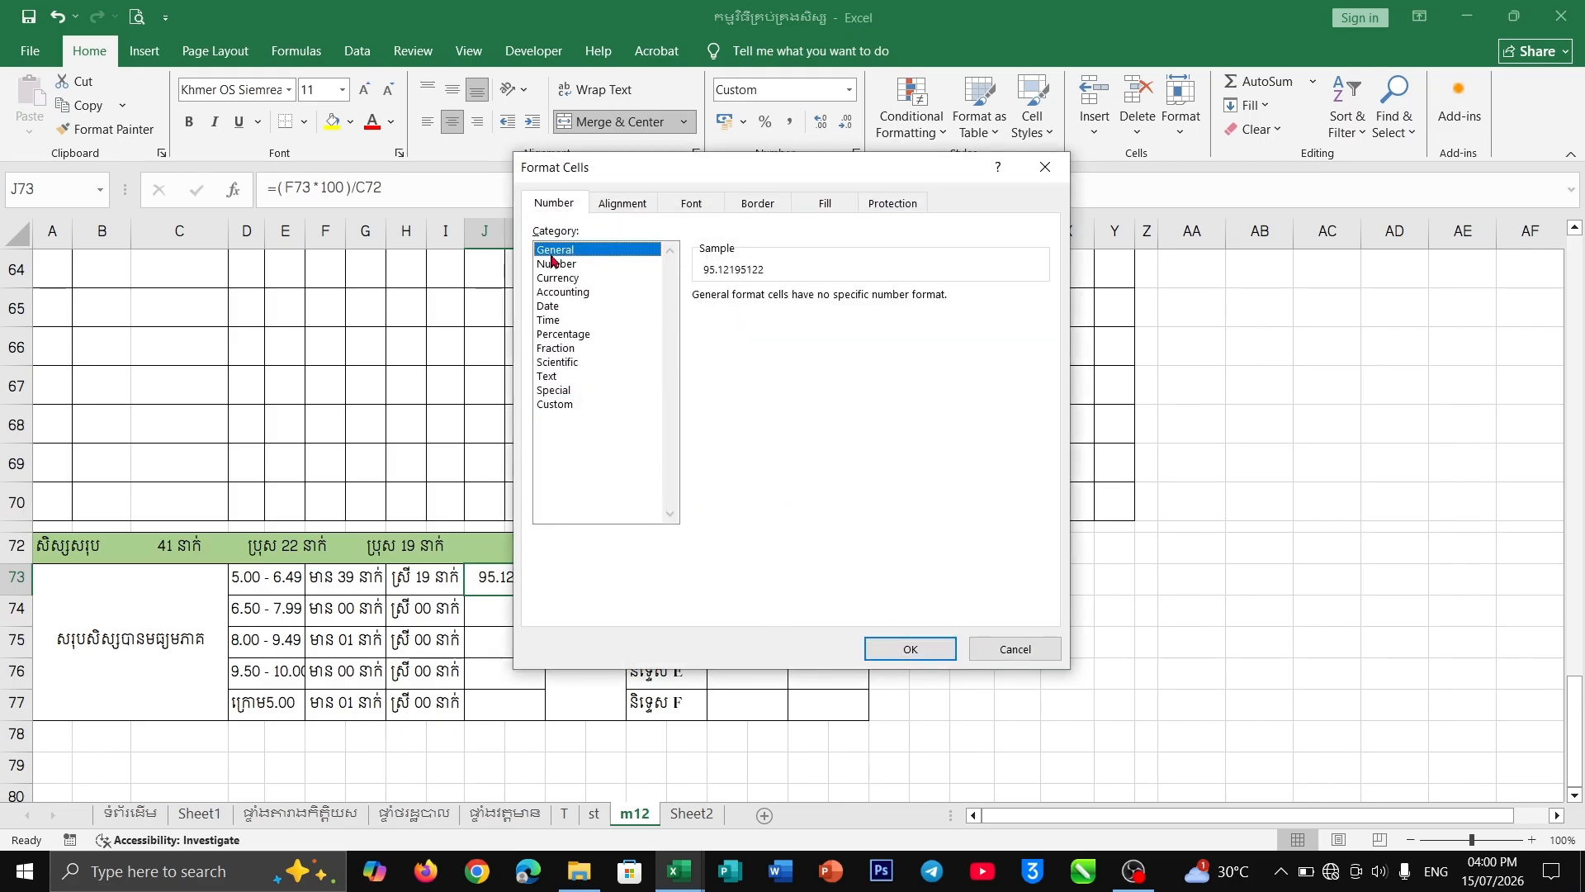
click(911, 648)
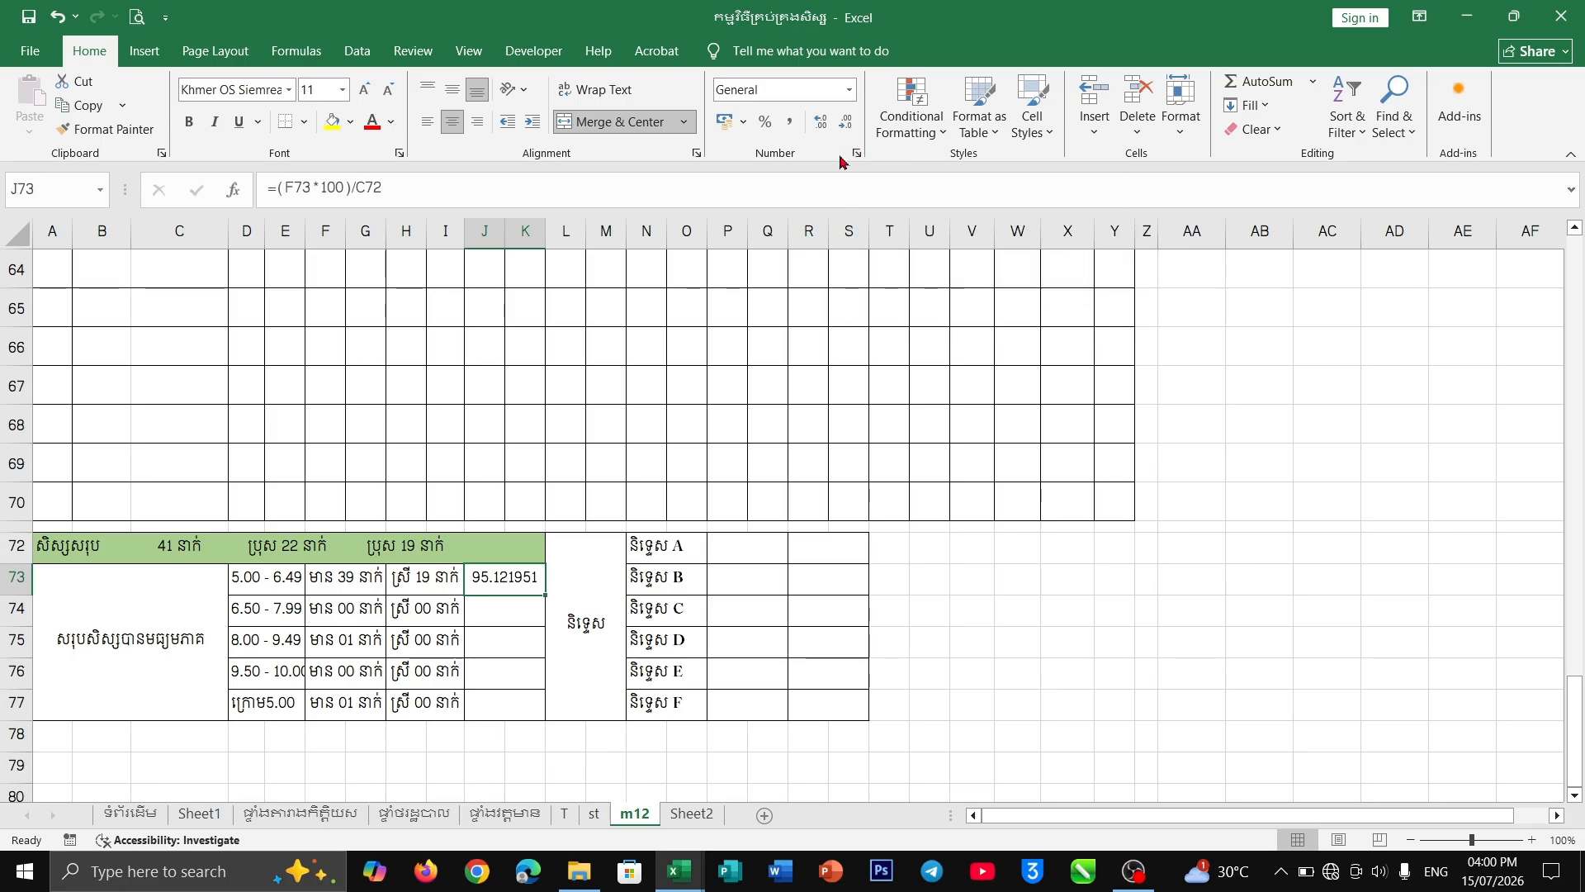
- Apply the custom number format 00.00 "%" to cell J73
click(858, 160)
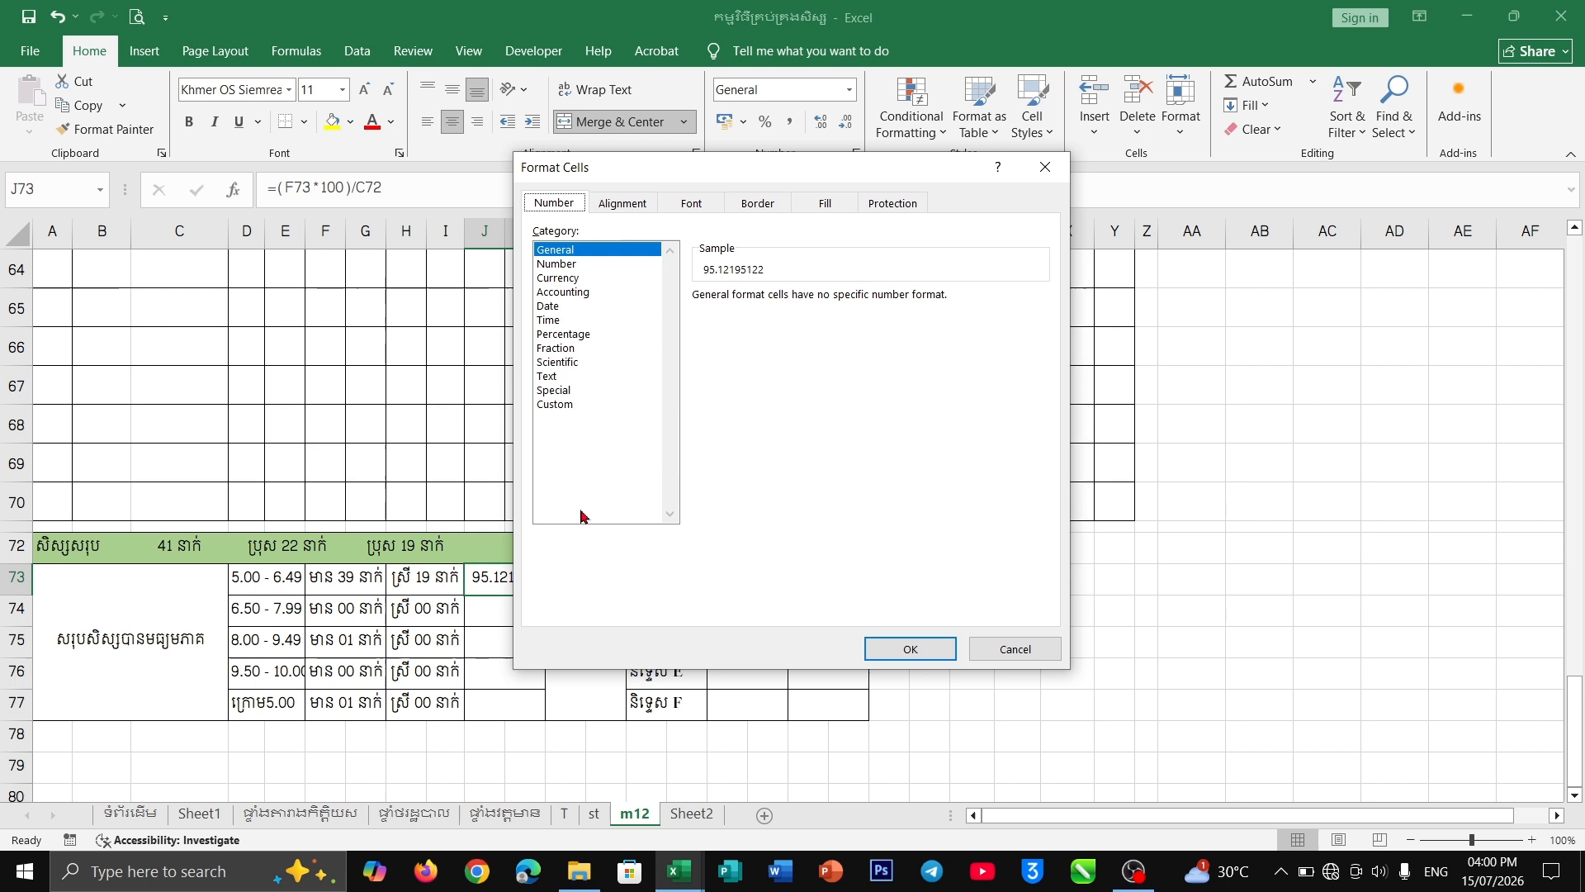
click(551, 403)
drag(759, 316, 674, 318)
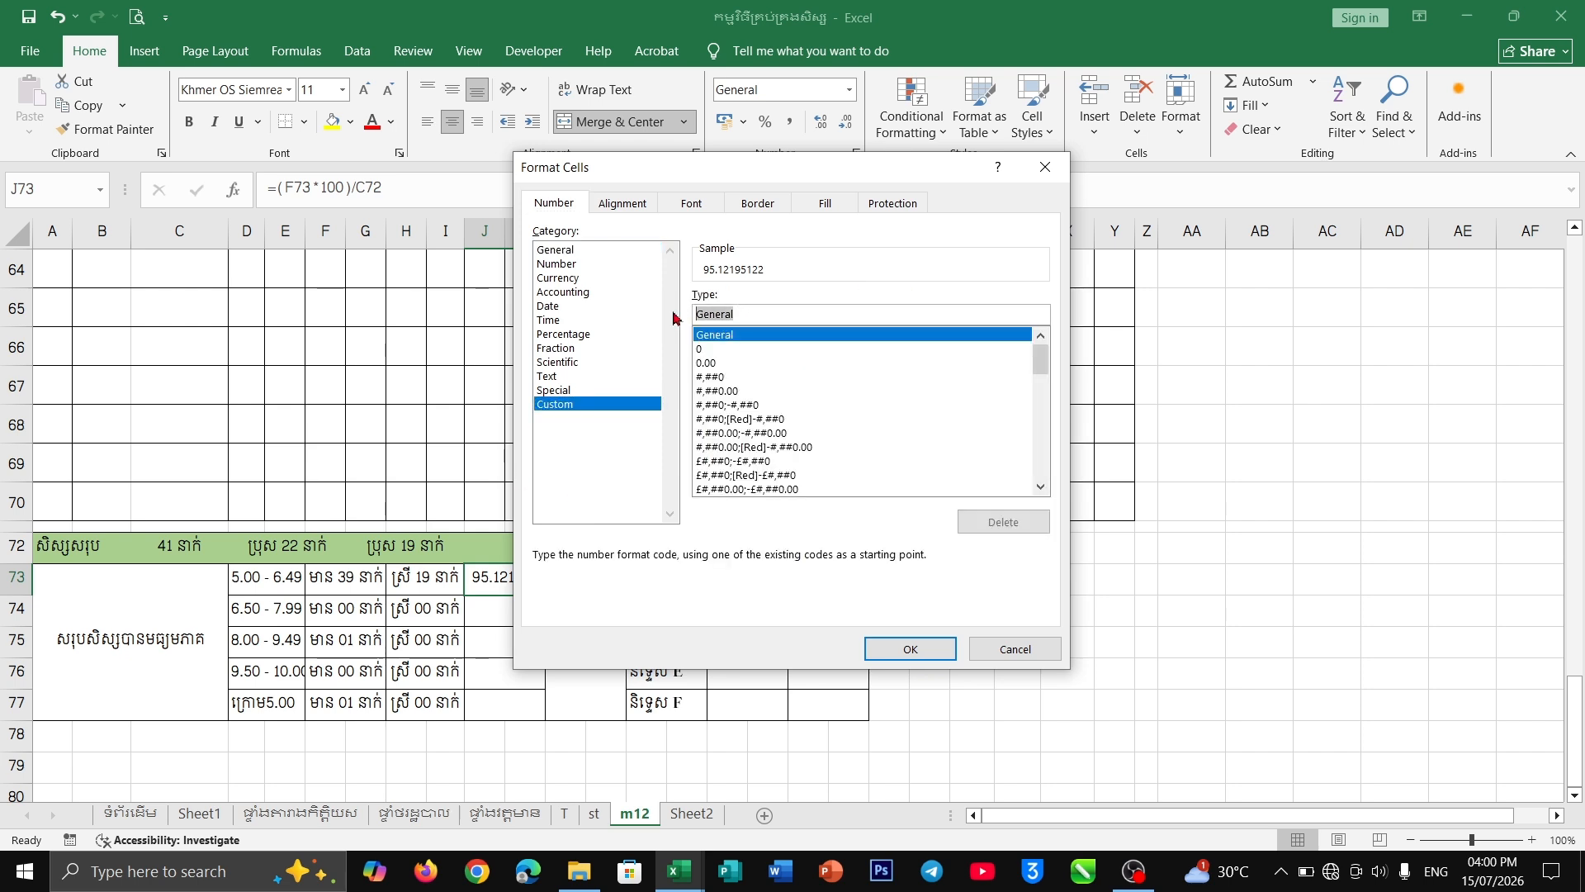
text(00.00 ")
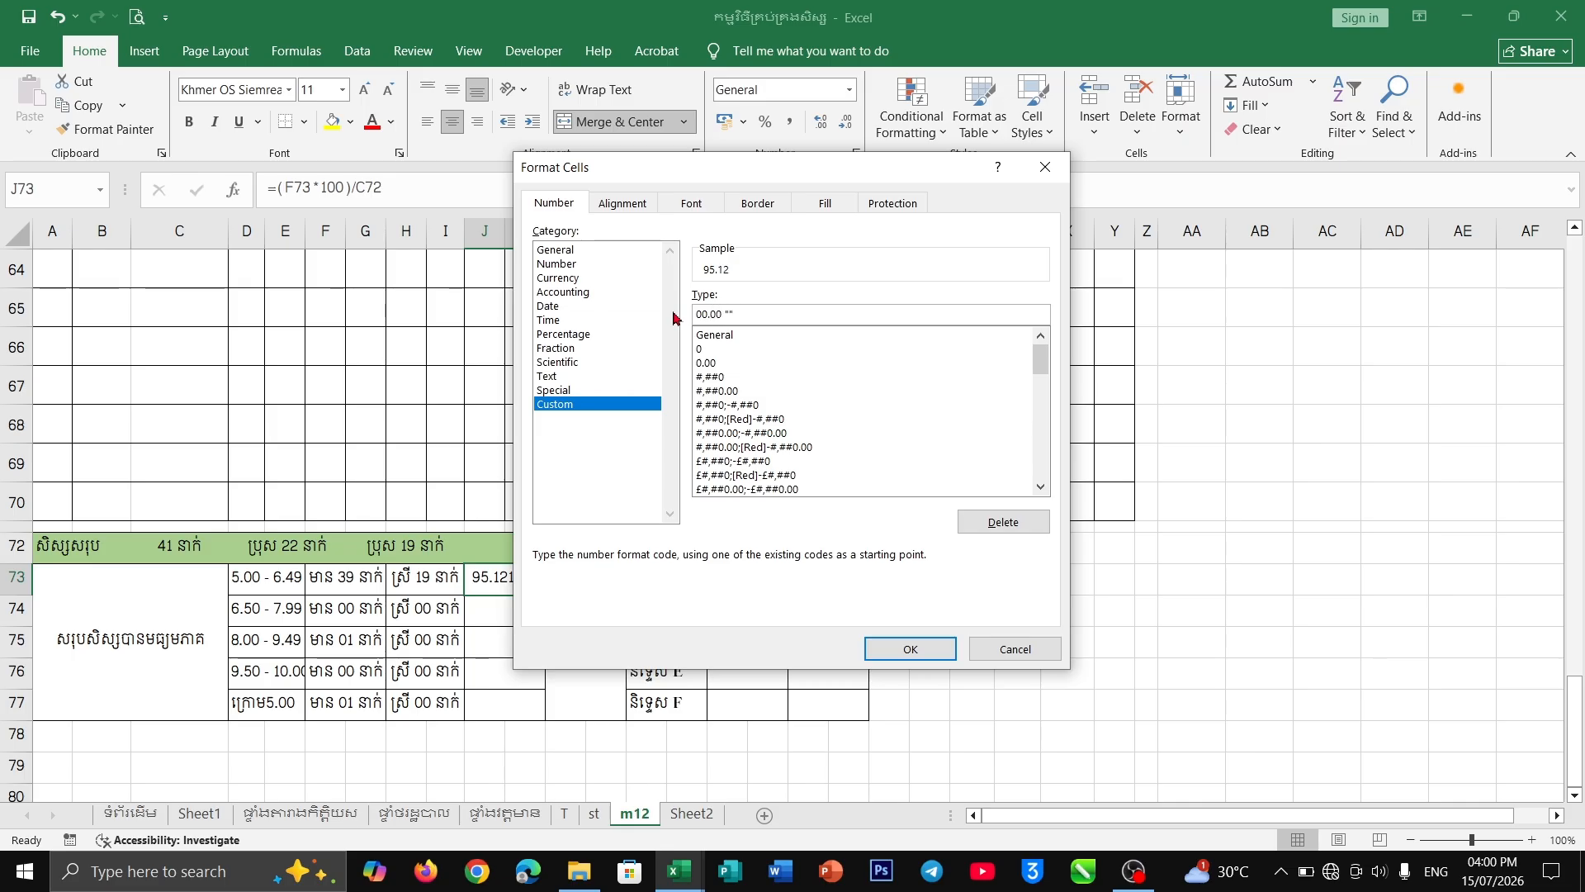
click(731, 313)
click(910, 648)
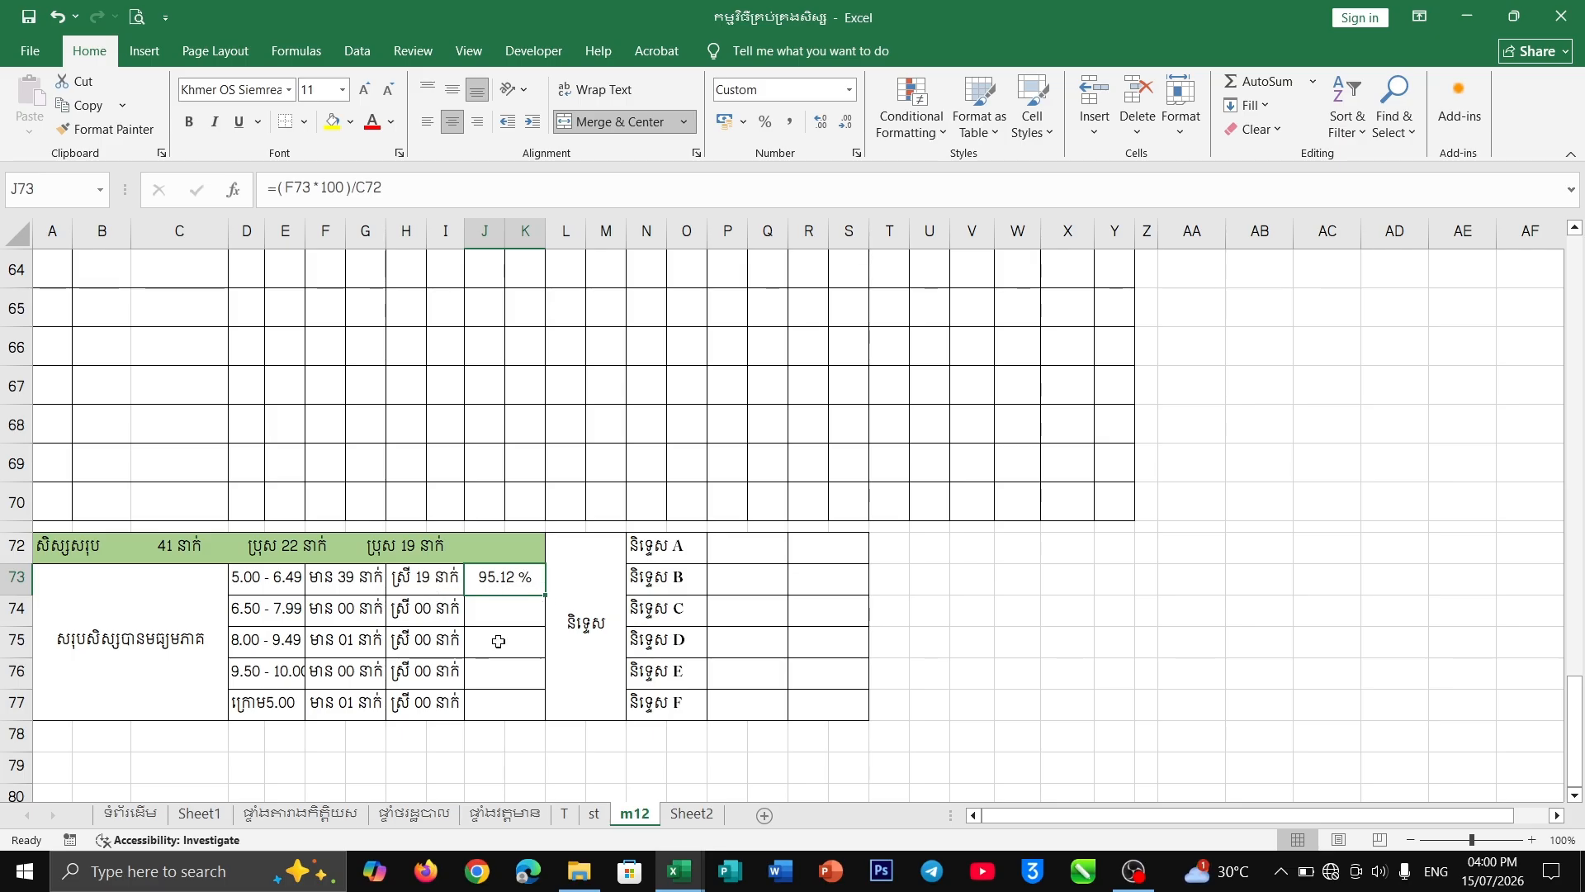
- Fill the J73 percentage formula down to J77 and inspect the cell references in the copied formulas
drag(546, 594, 536, 710)
click(511, 606)
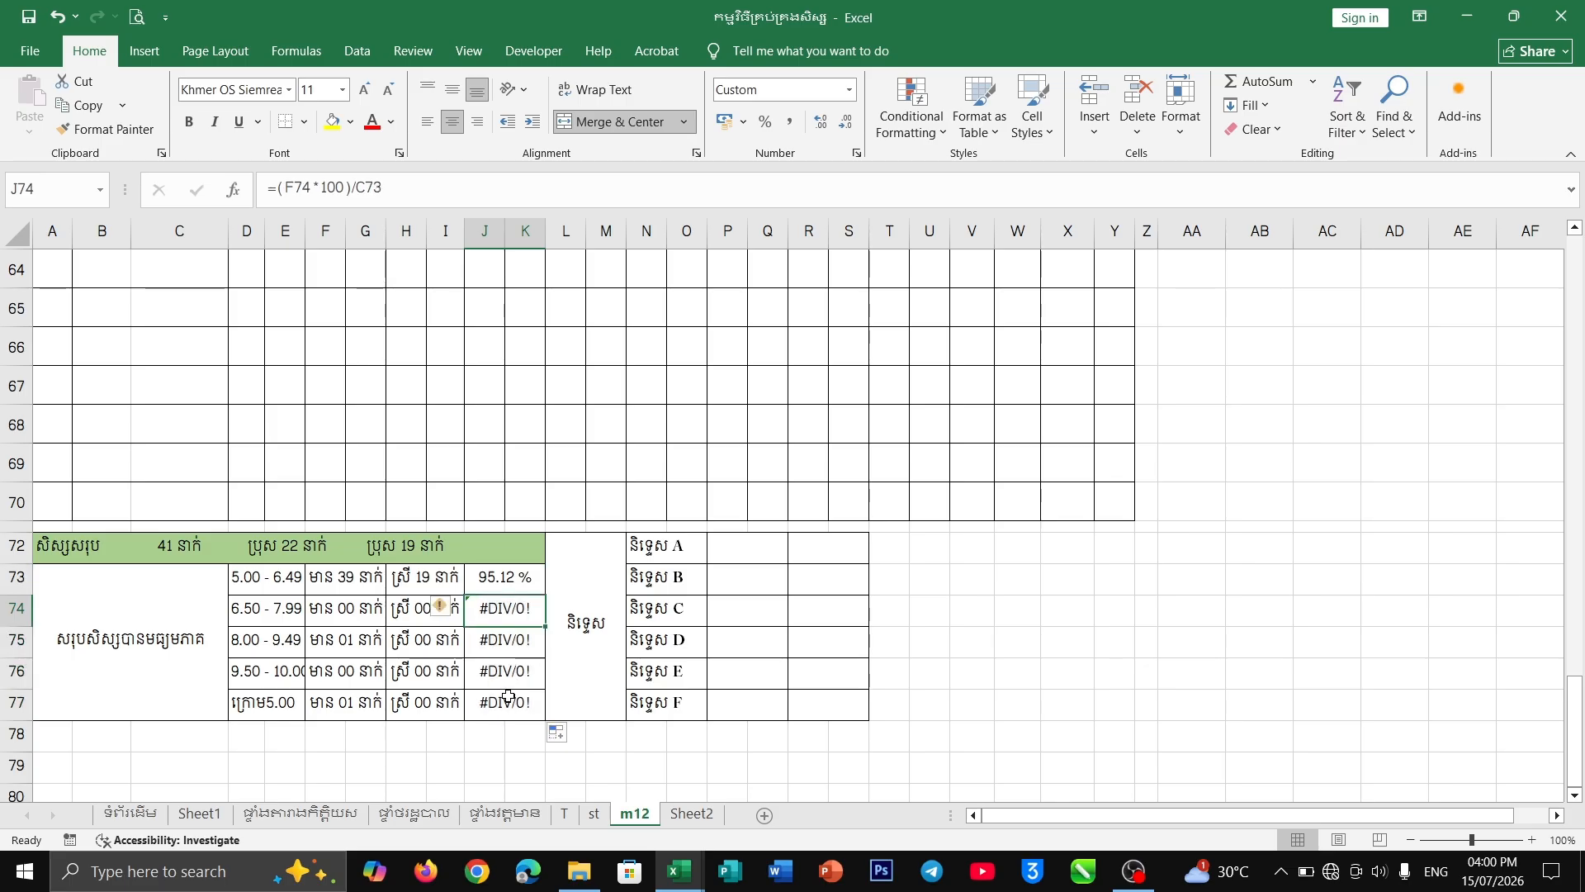
click(513, 669)
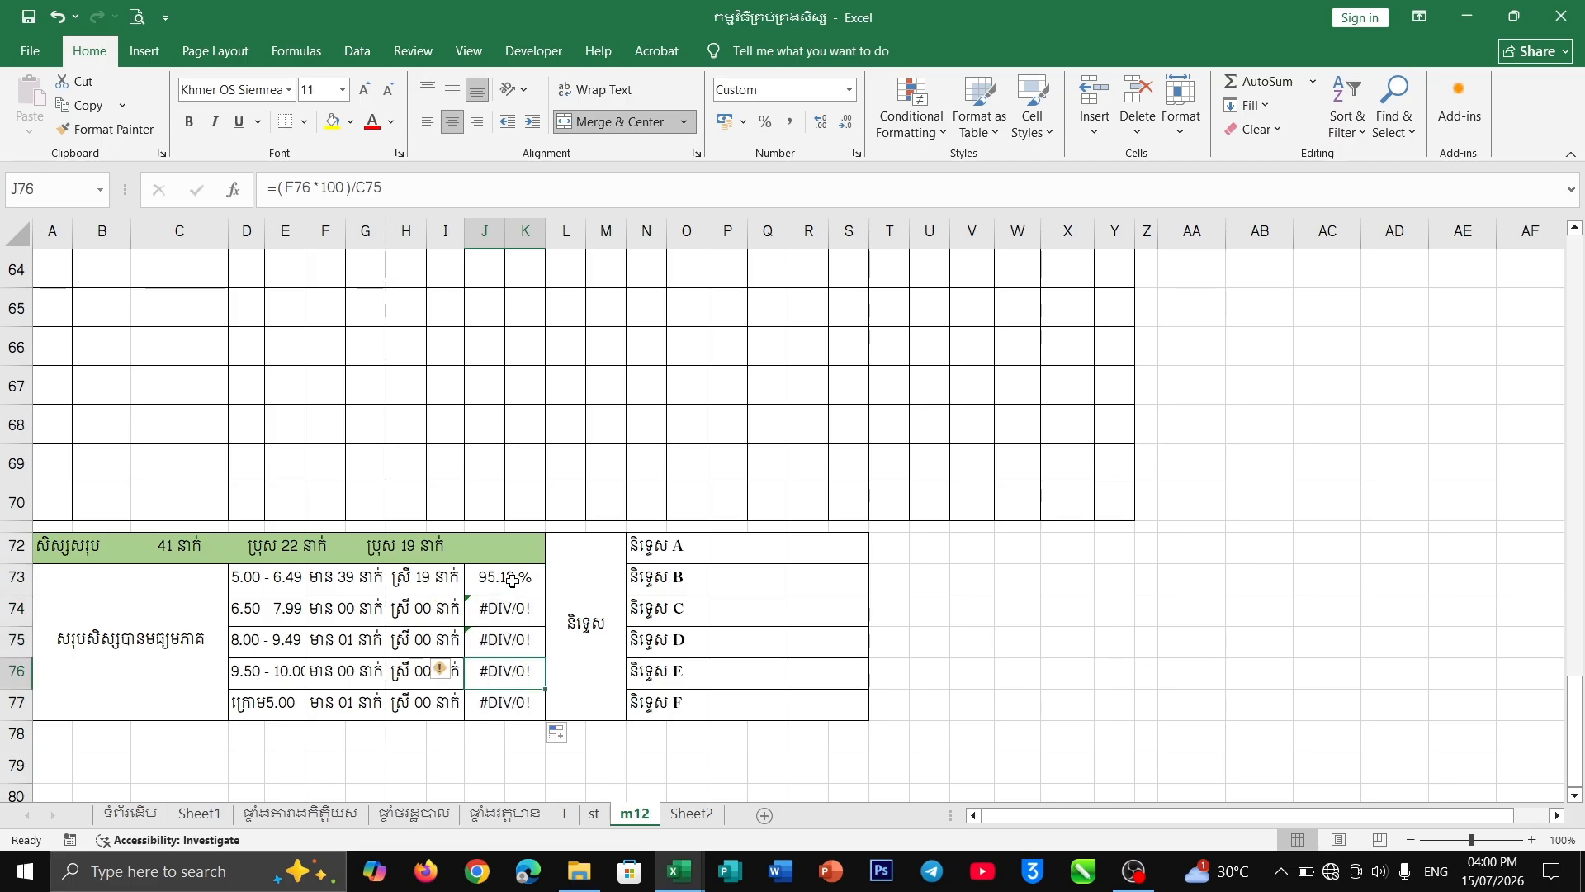
key(Up)
key(Up)
key(Up)
click(511, 617)
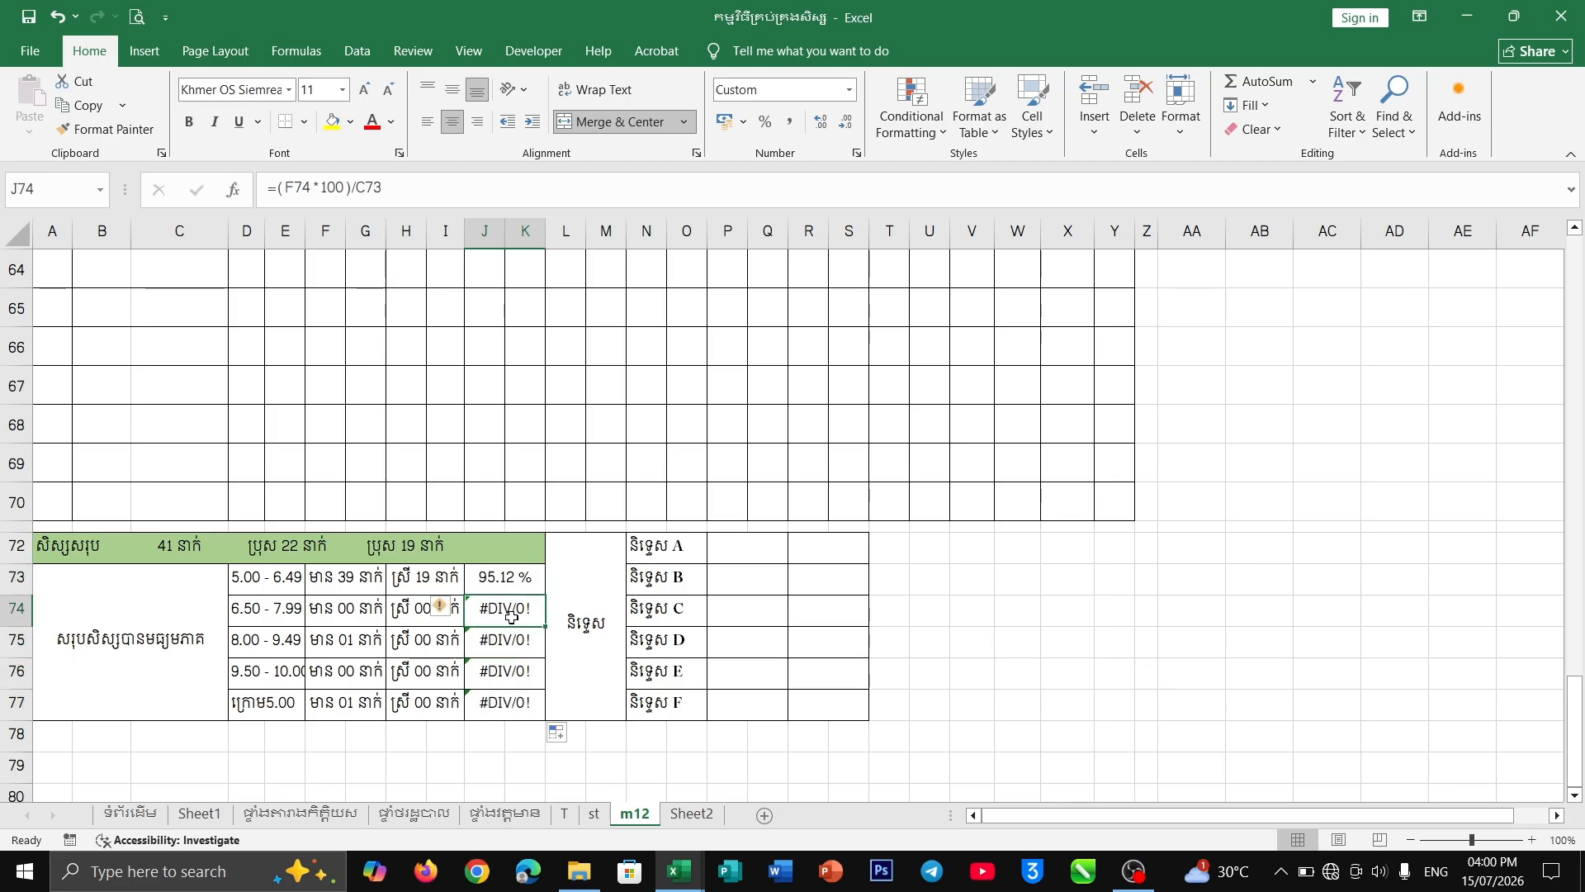
click(410, 191)
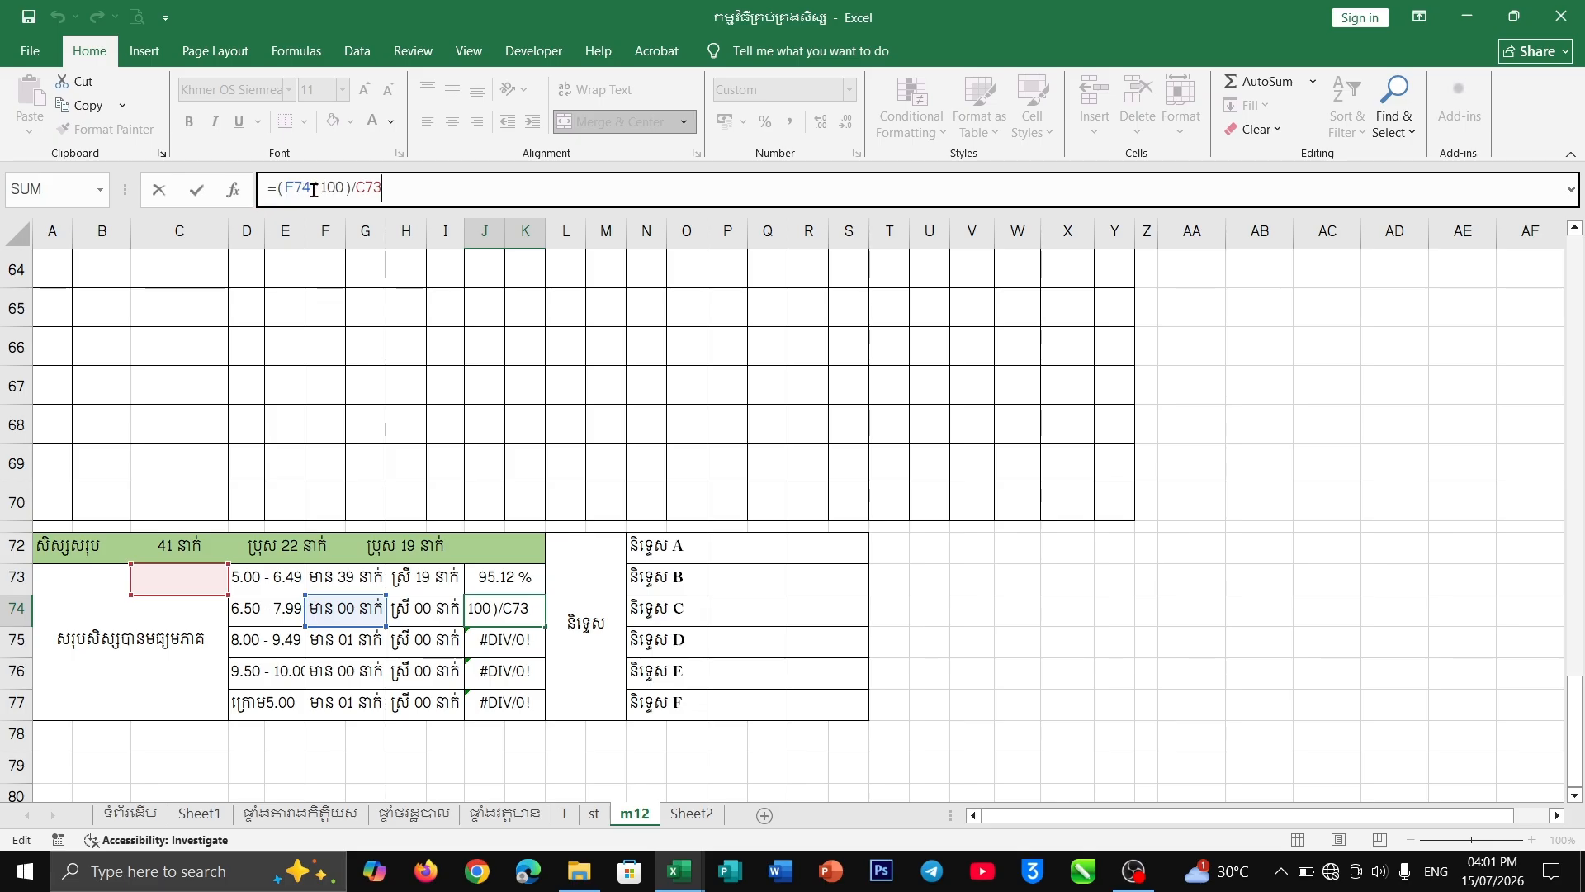
- Make the F73 reference in the J73 formula absolute, giving =($F$73*100)/C72
click(507, 578)
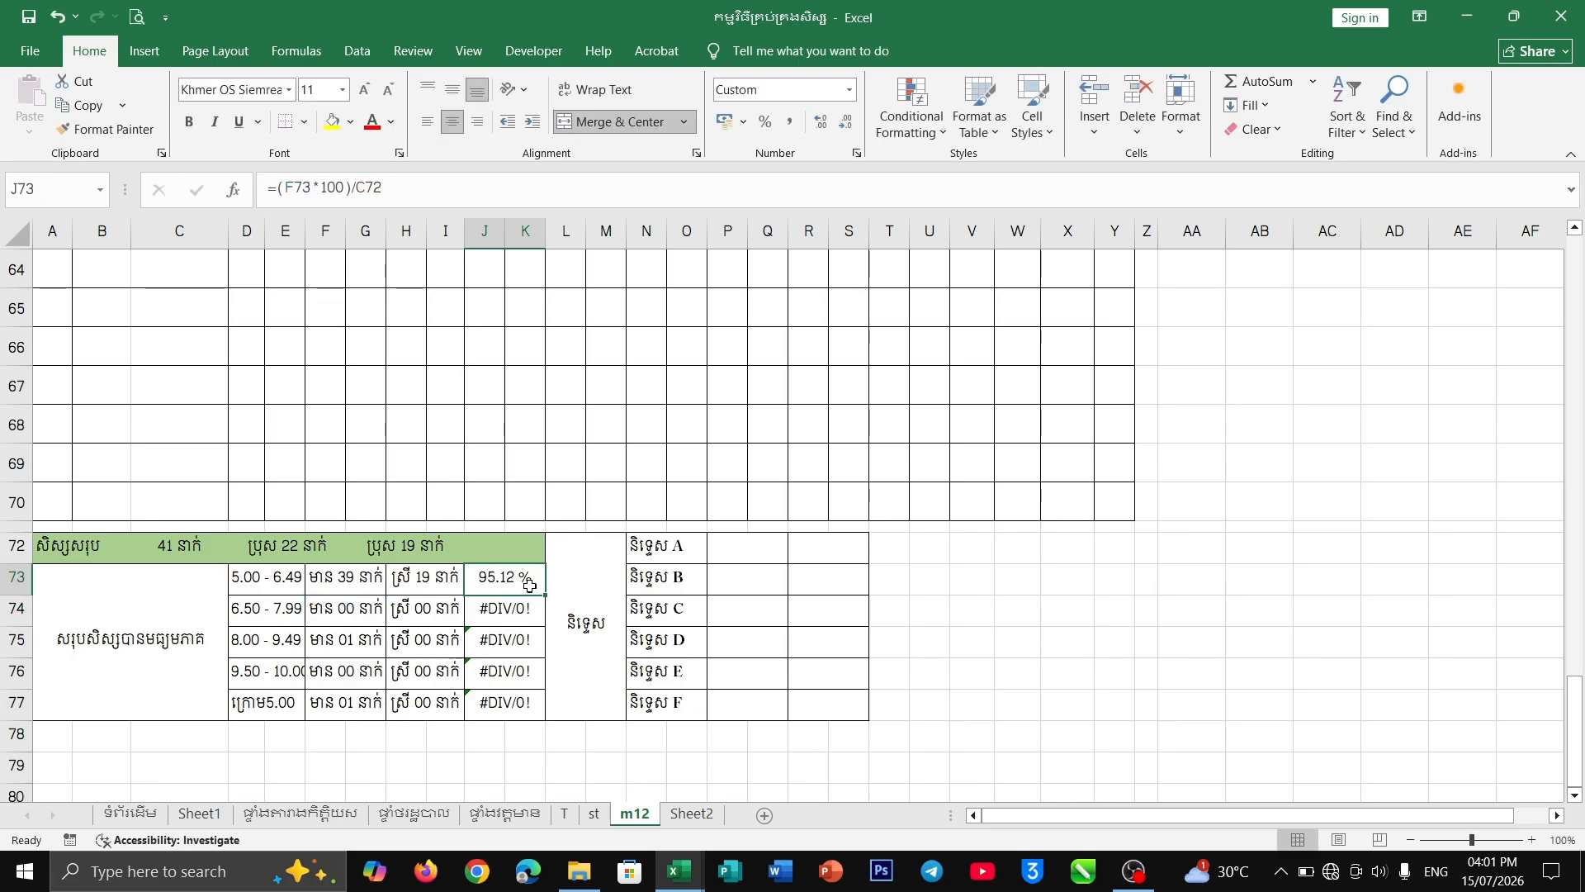
click(314, 184)
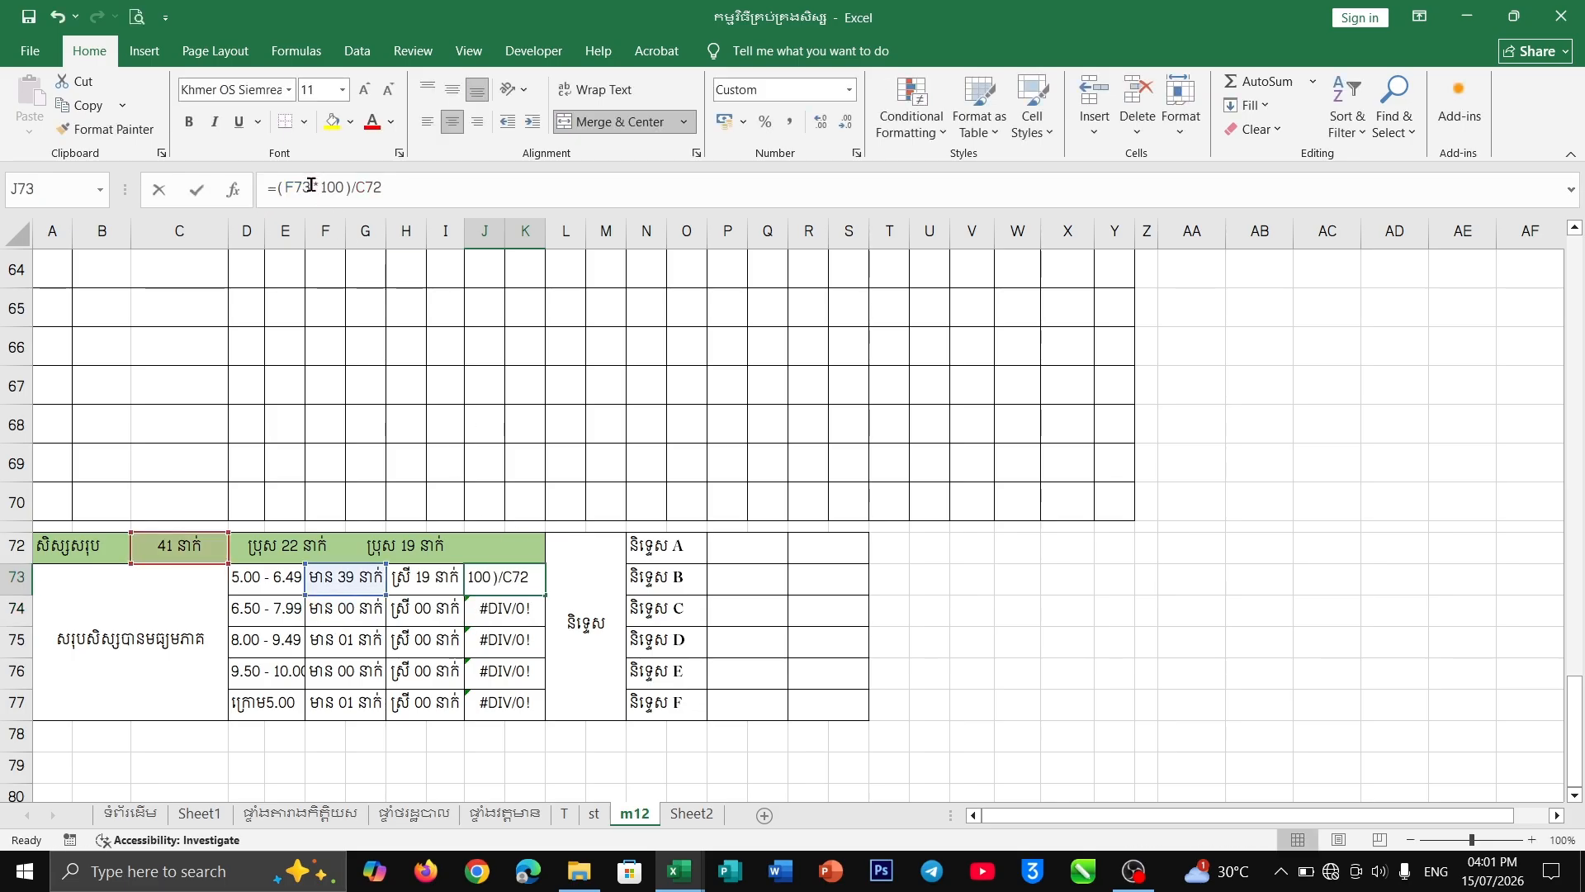
drag(310, 185, 284, 185)
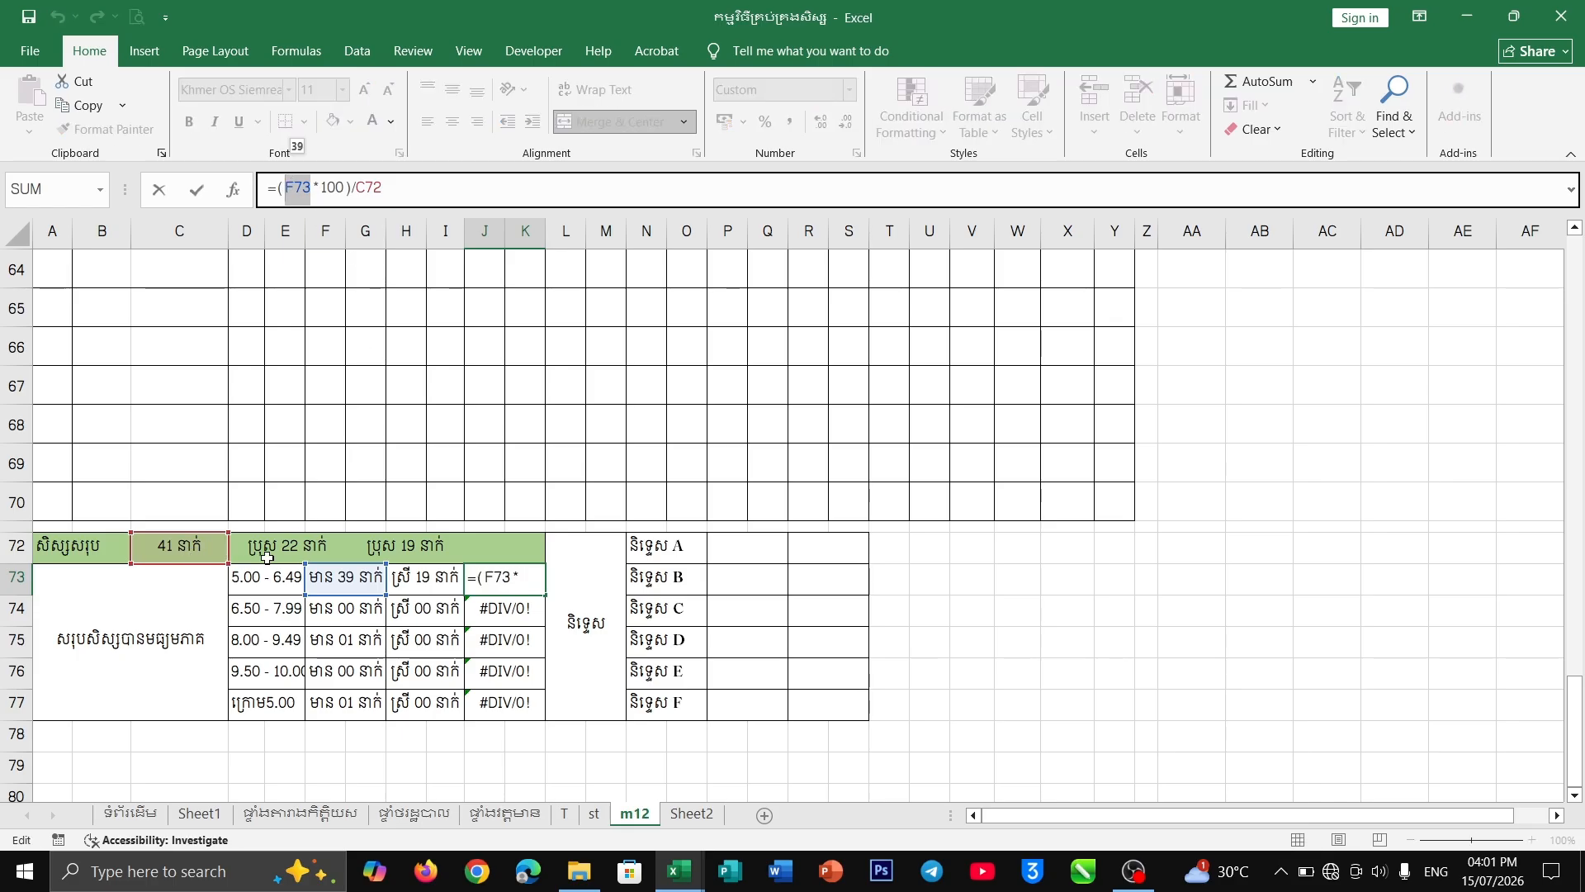
key(F4)
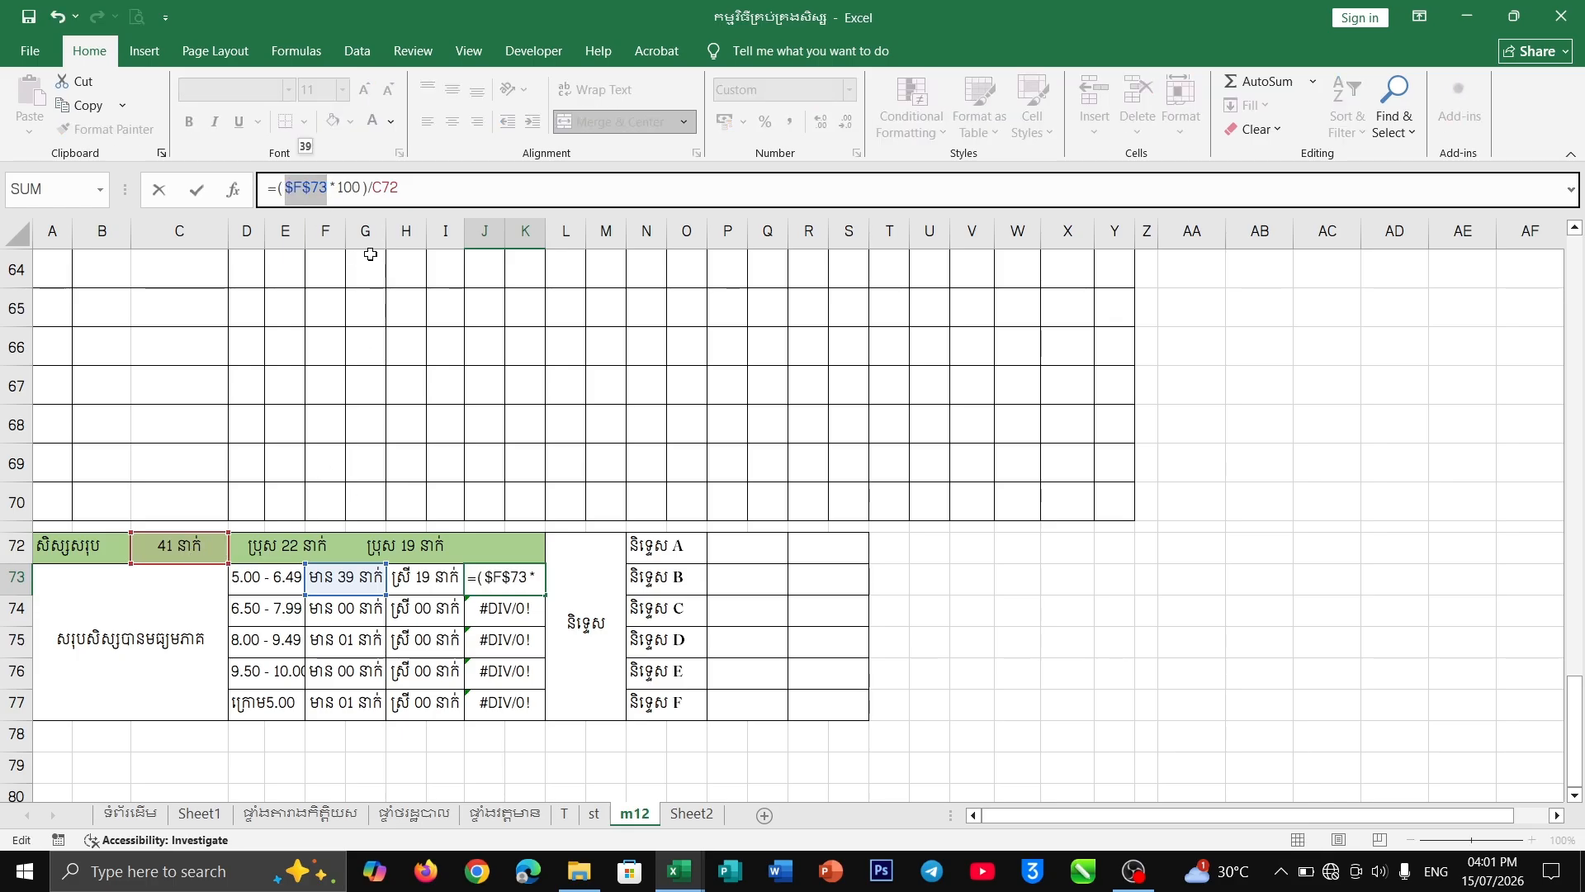
key(Return)
- Fill the J73 formula with the absolute $F$73 reference down to J77 and check the references in J74
click(511, 583)
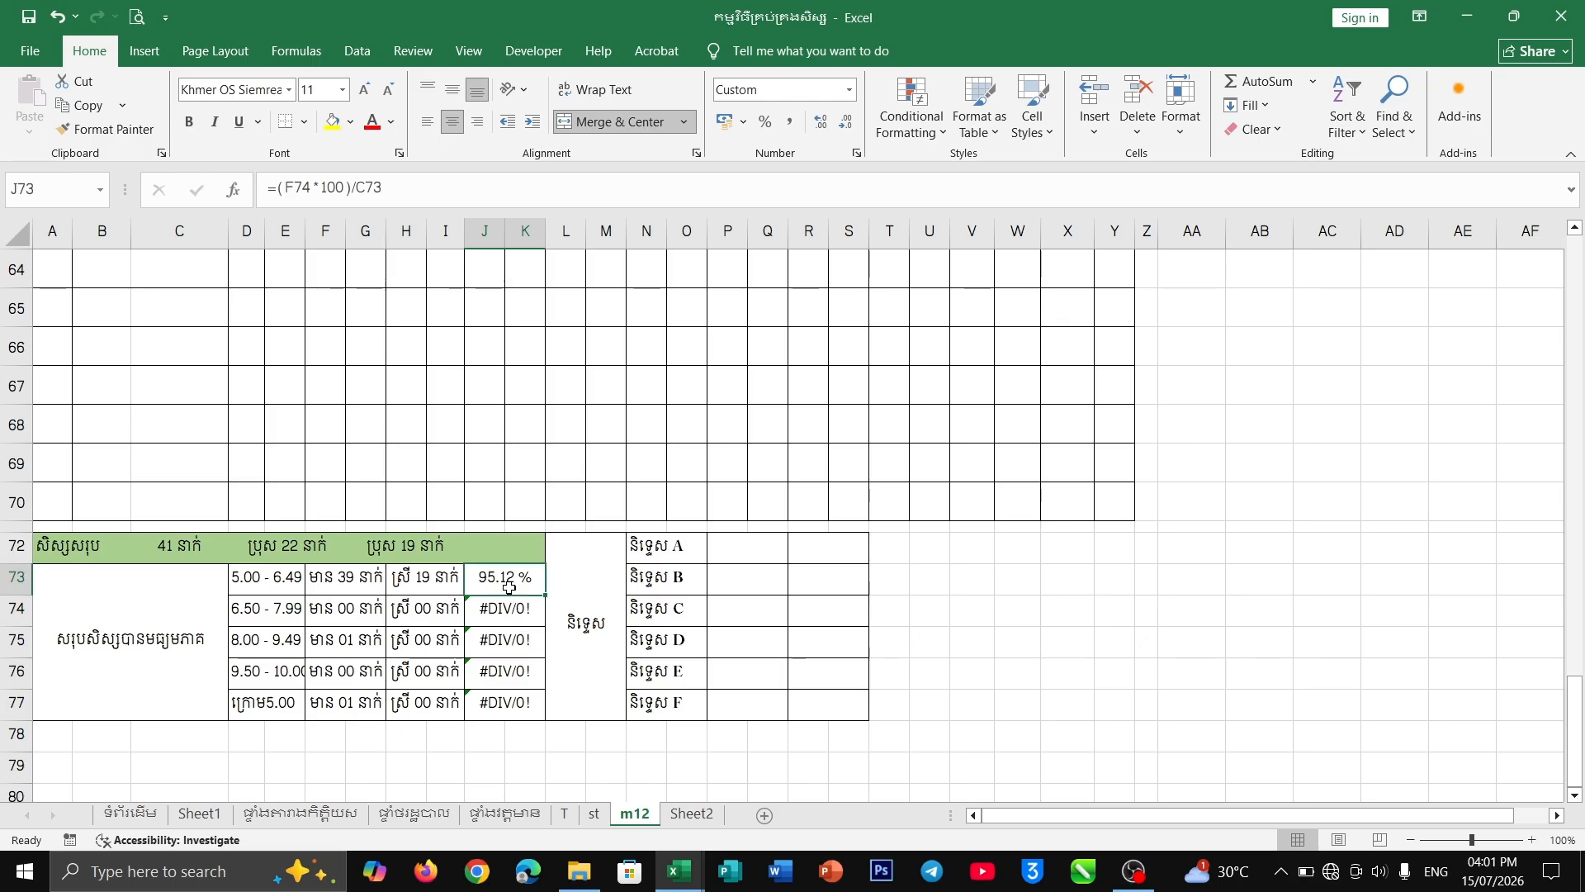
drag(543, 596, 544, 717)
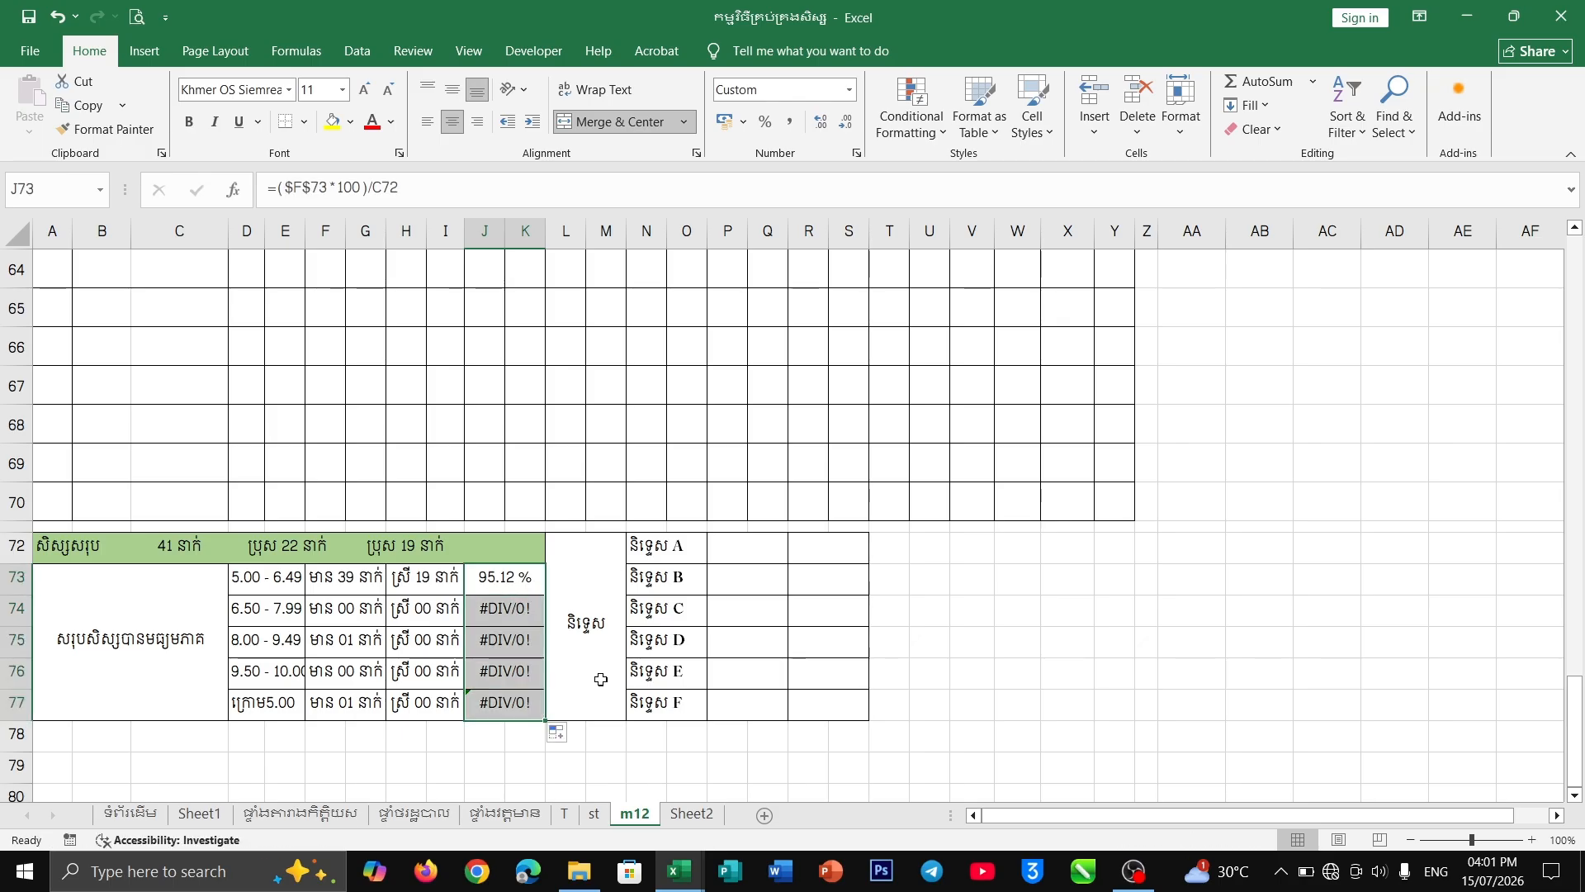
click(528, 619)
click(441, 189)
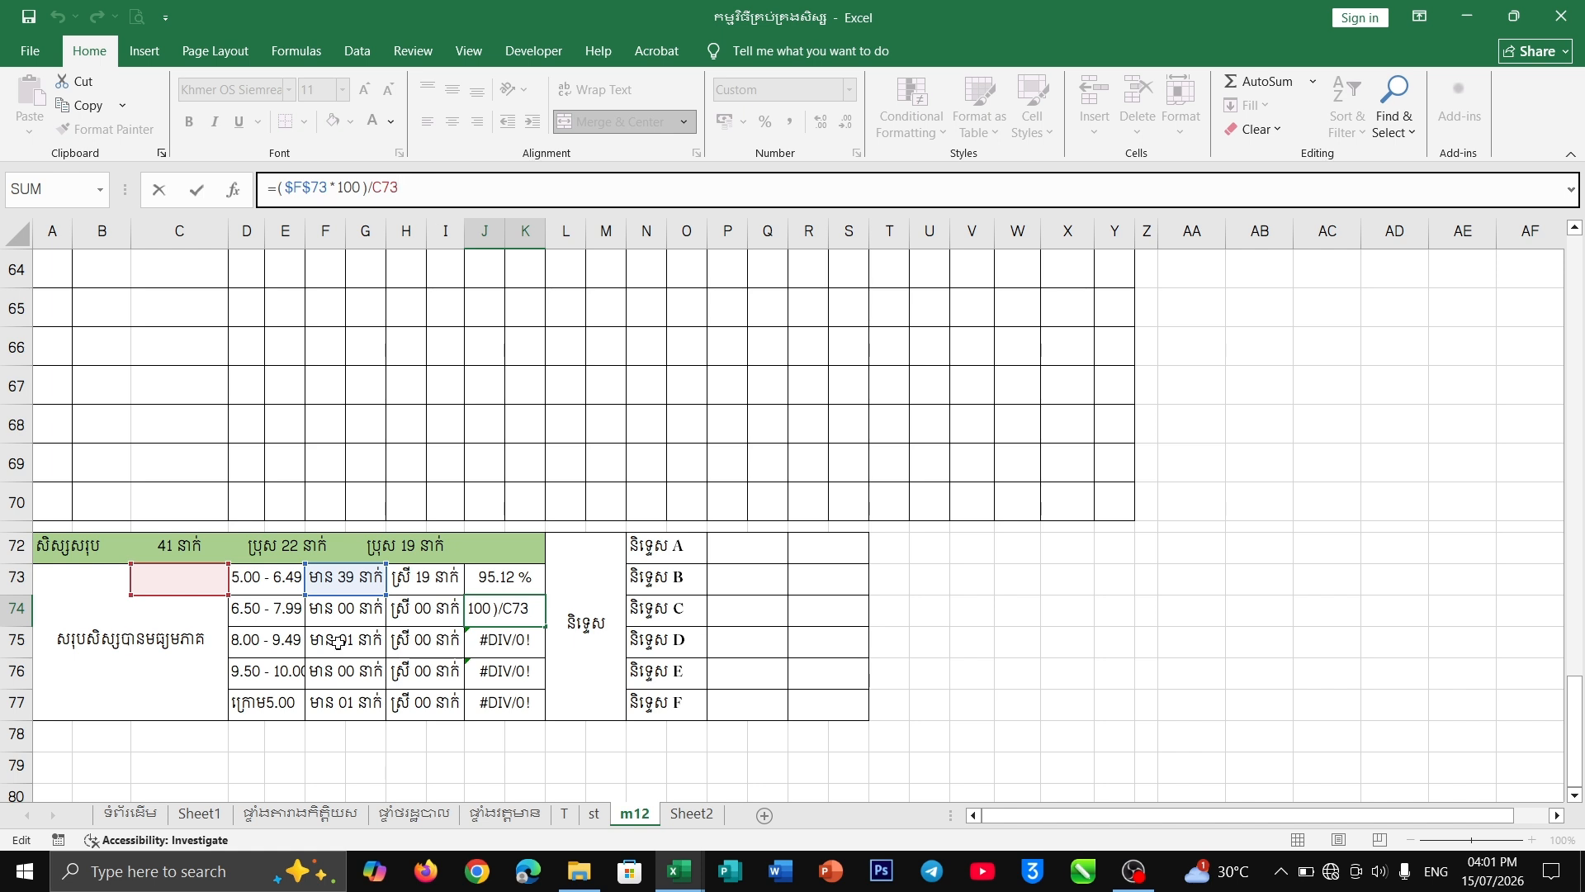
- Change the J73 formula to =(F73*100)/$C$72, with a relative F73 count and an absolute student total
click(506, 588)
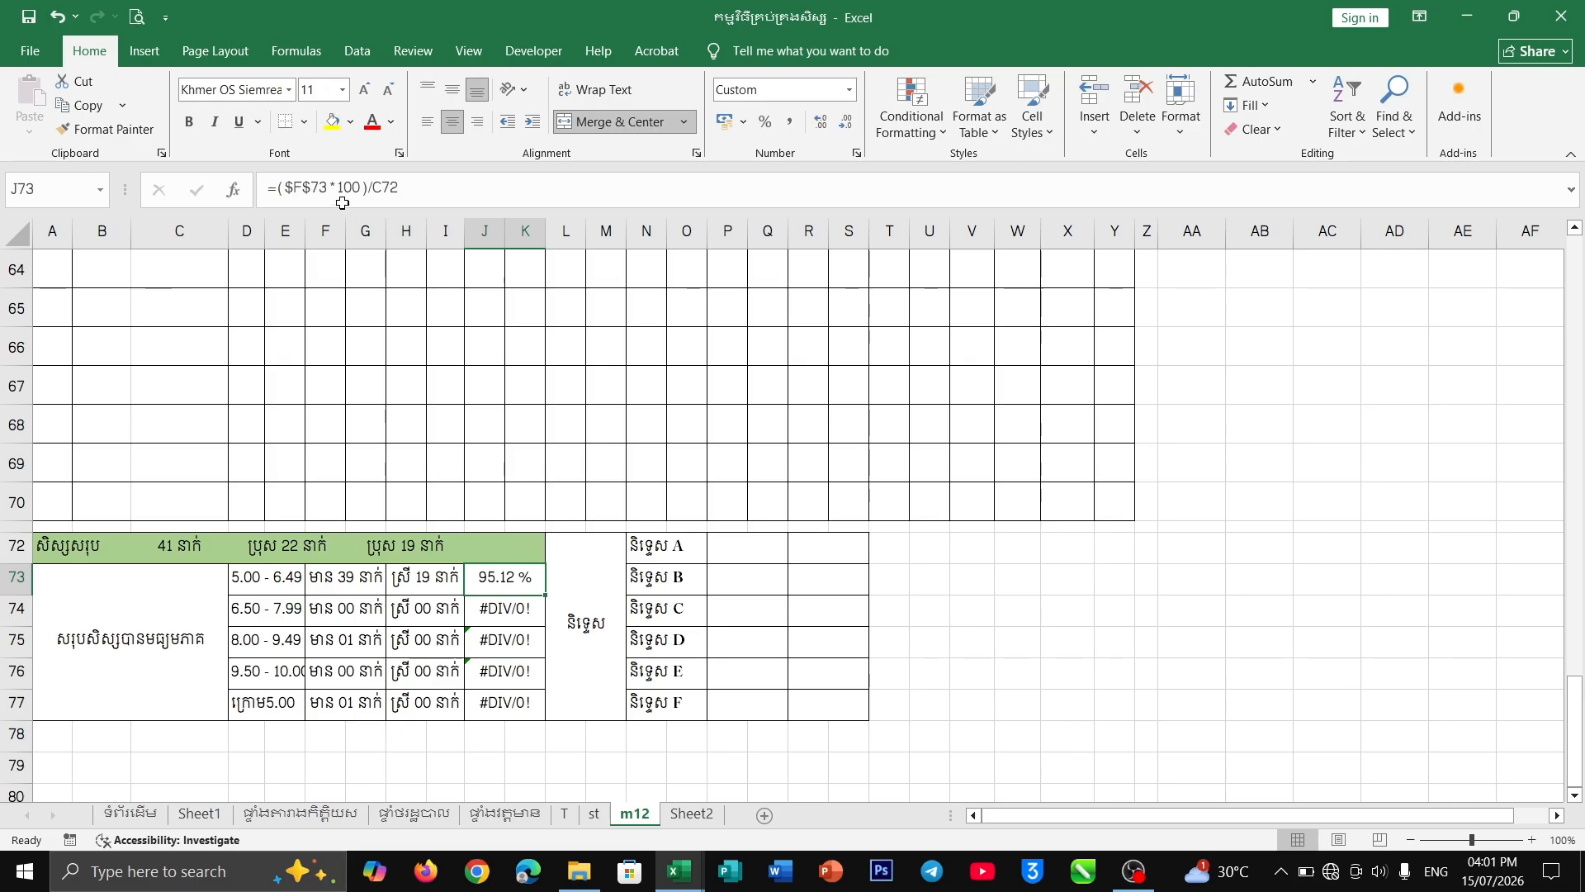
click(419, 173)
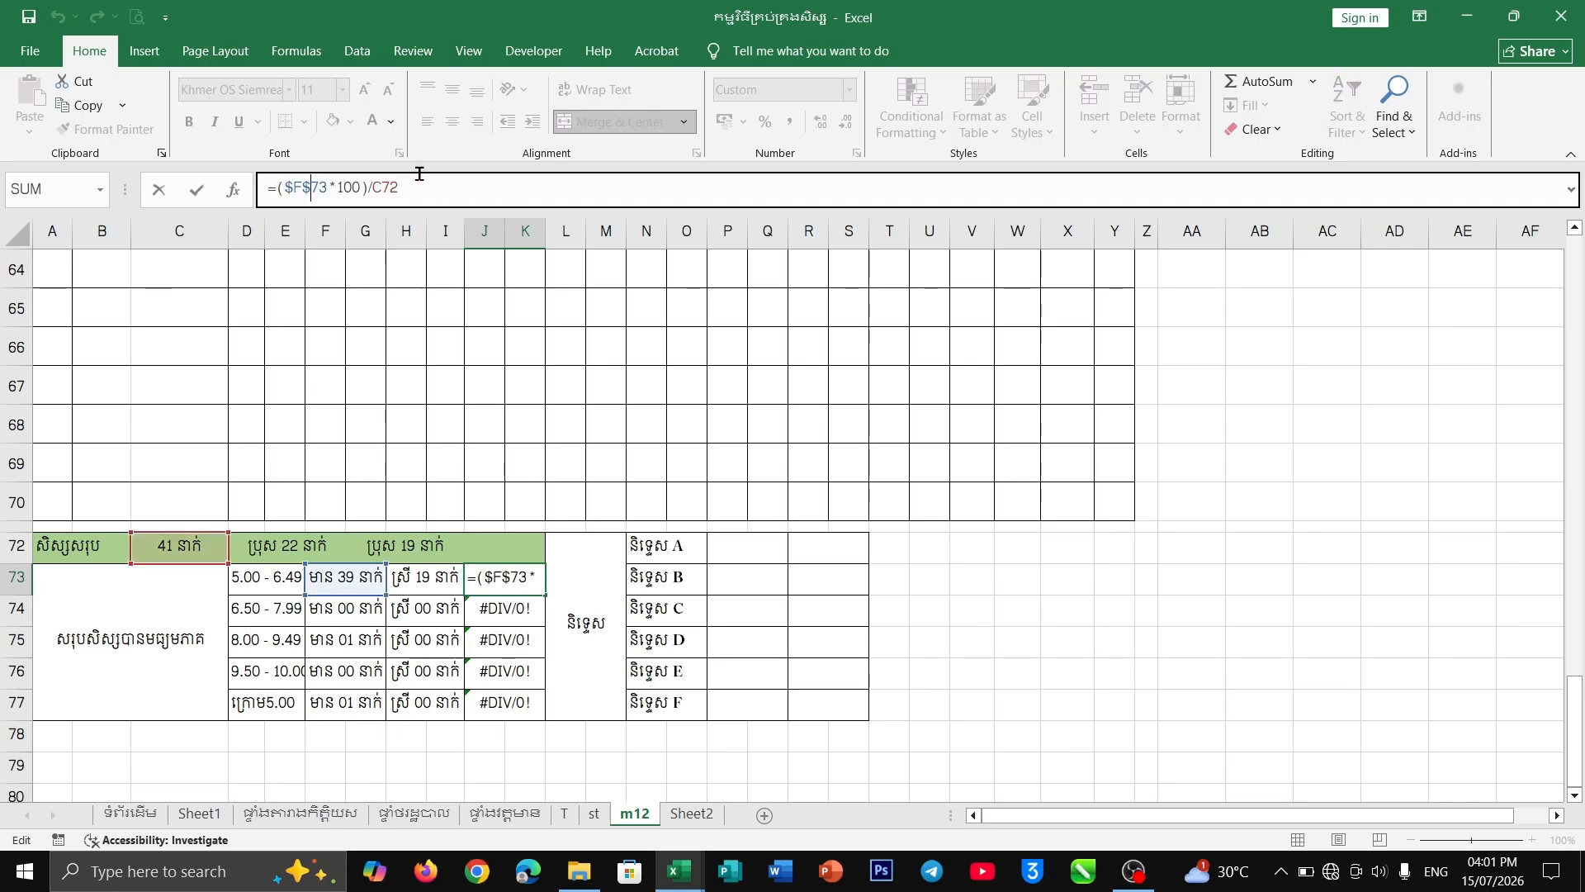
click(305, 204)
key(BackSpace)
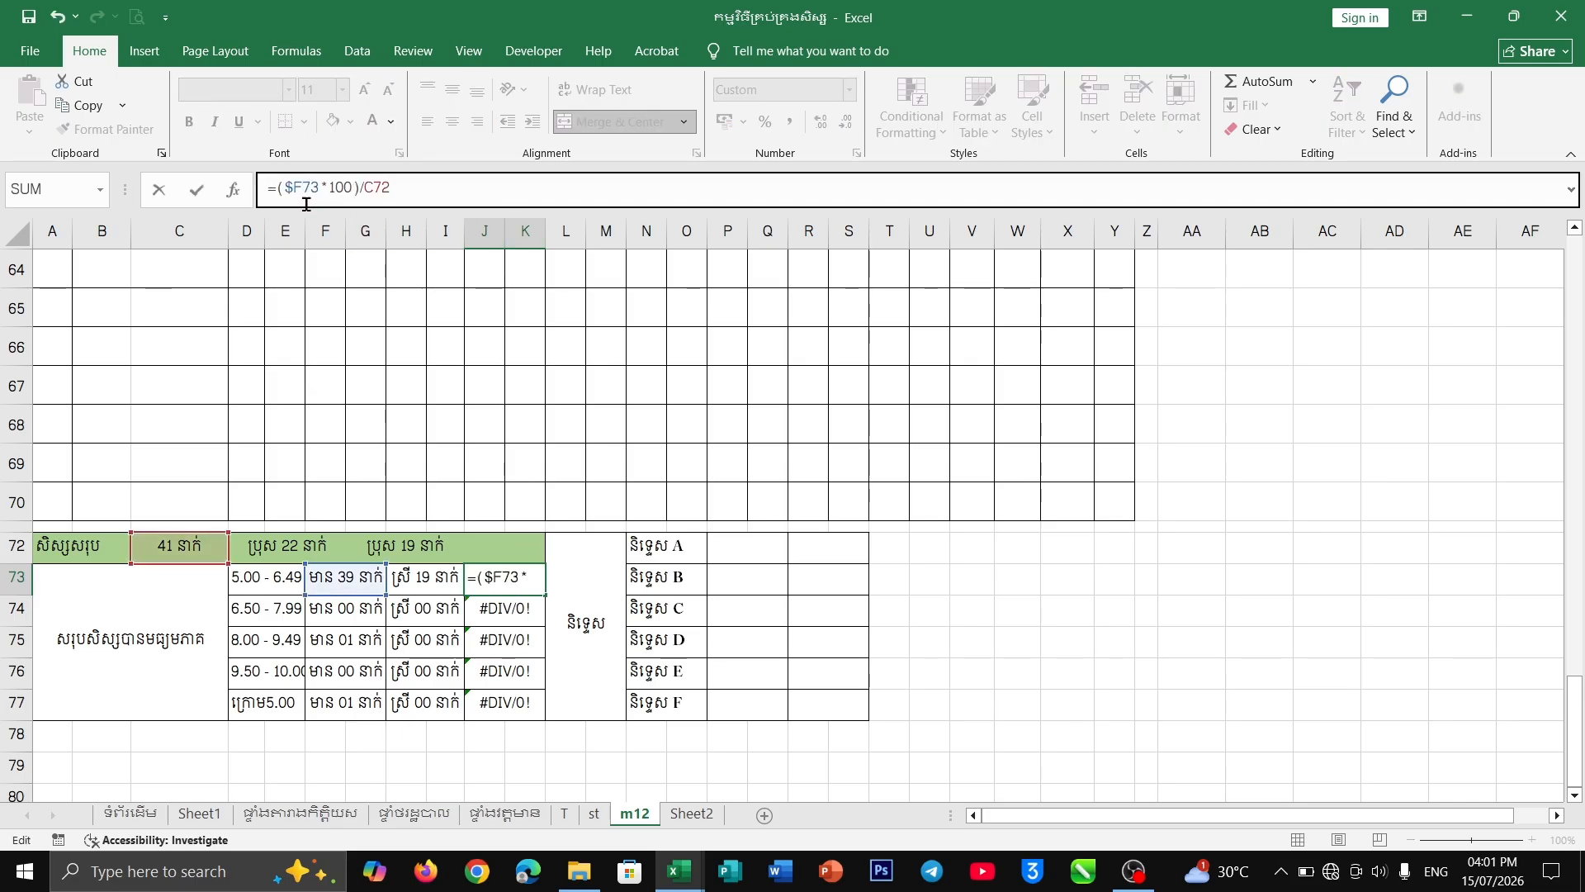
click(293, 187)
key(BackSpace)
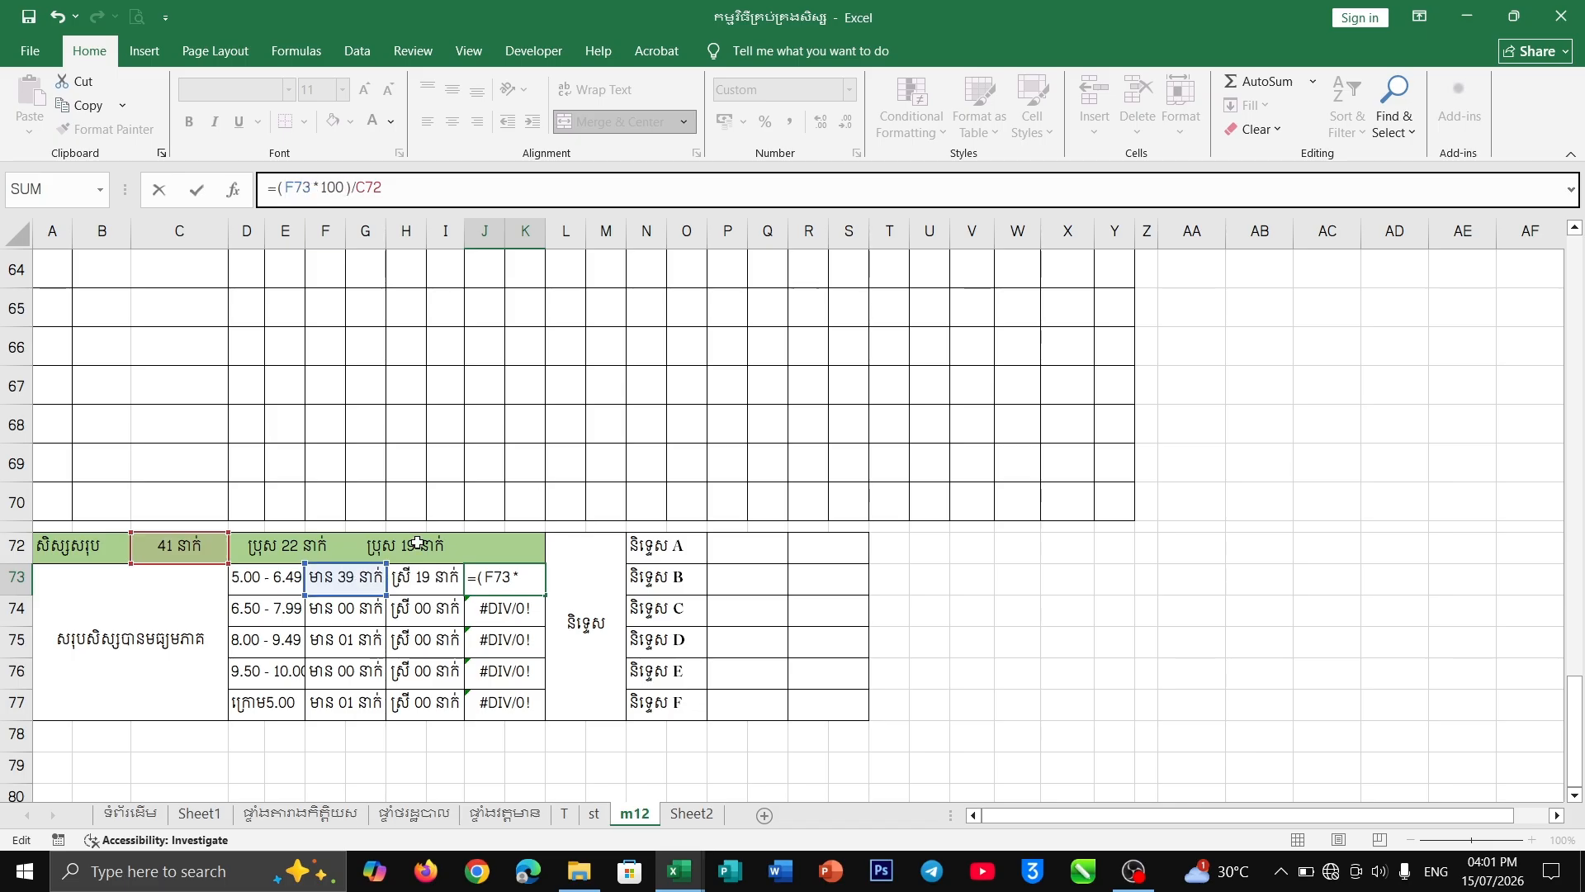
drag(387, 187, 356, 187)
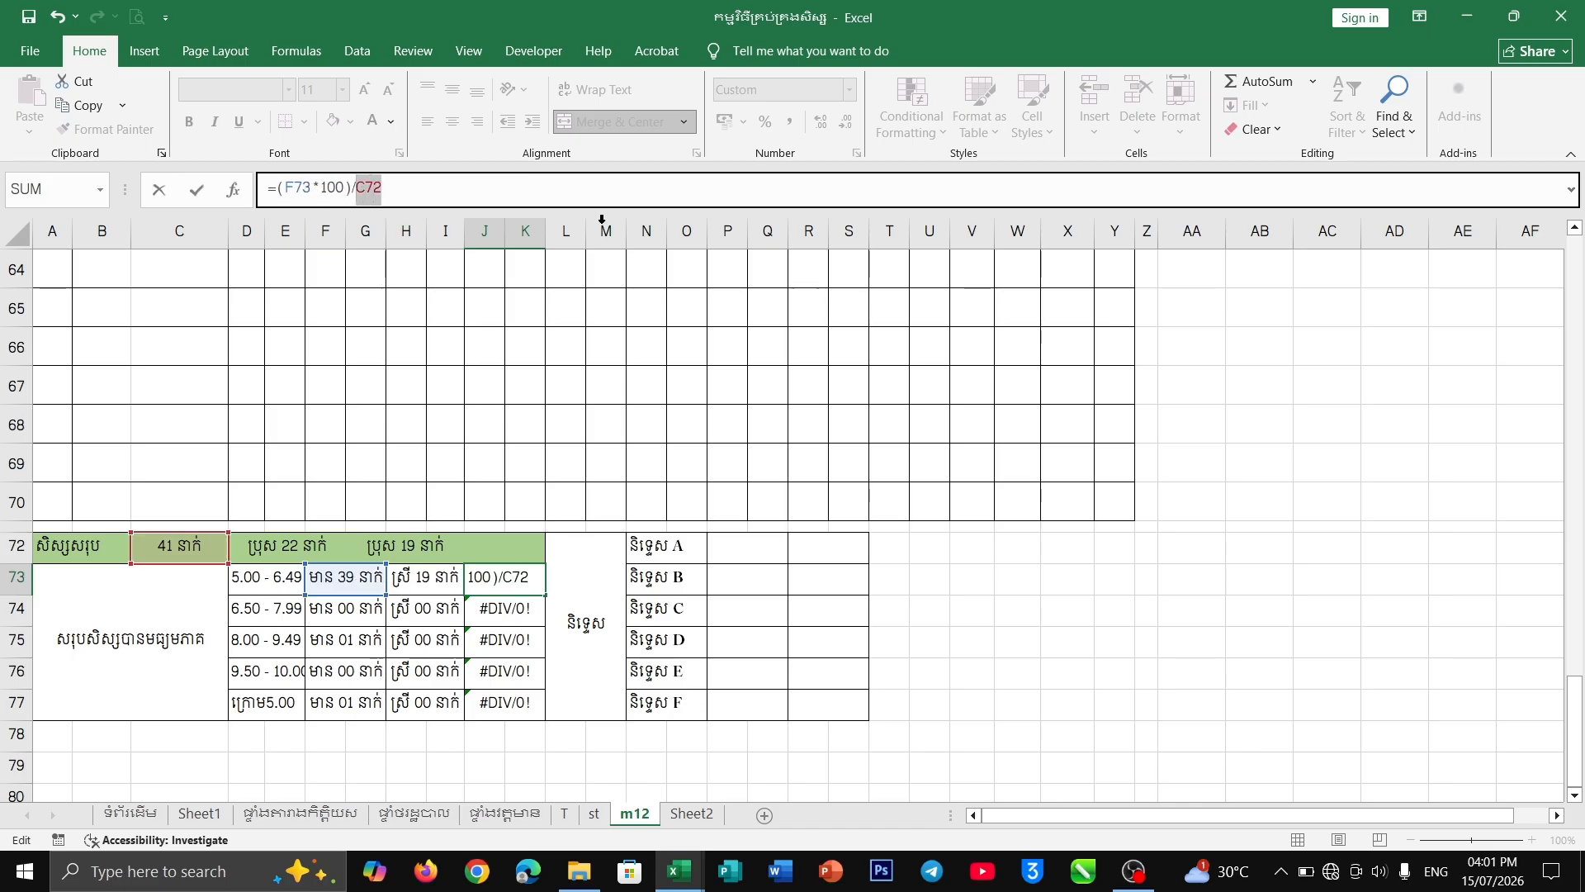
key(F4)
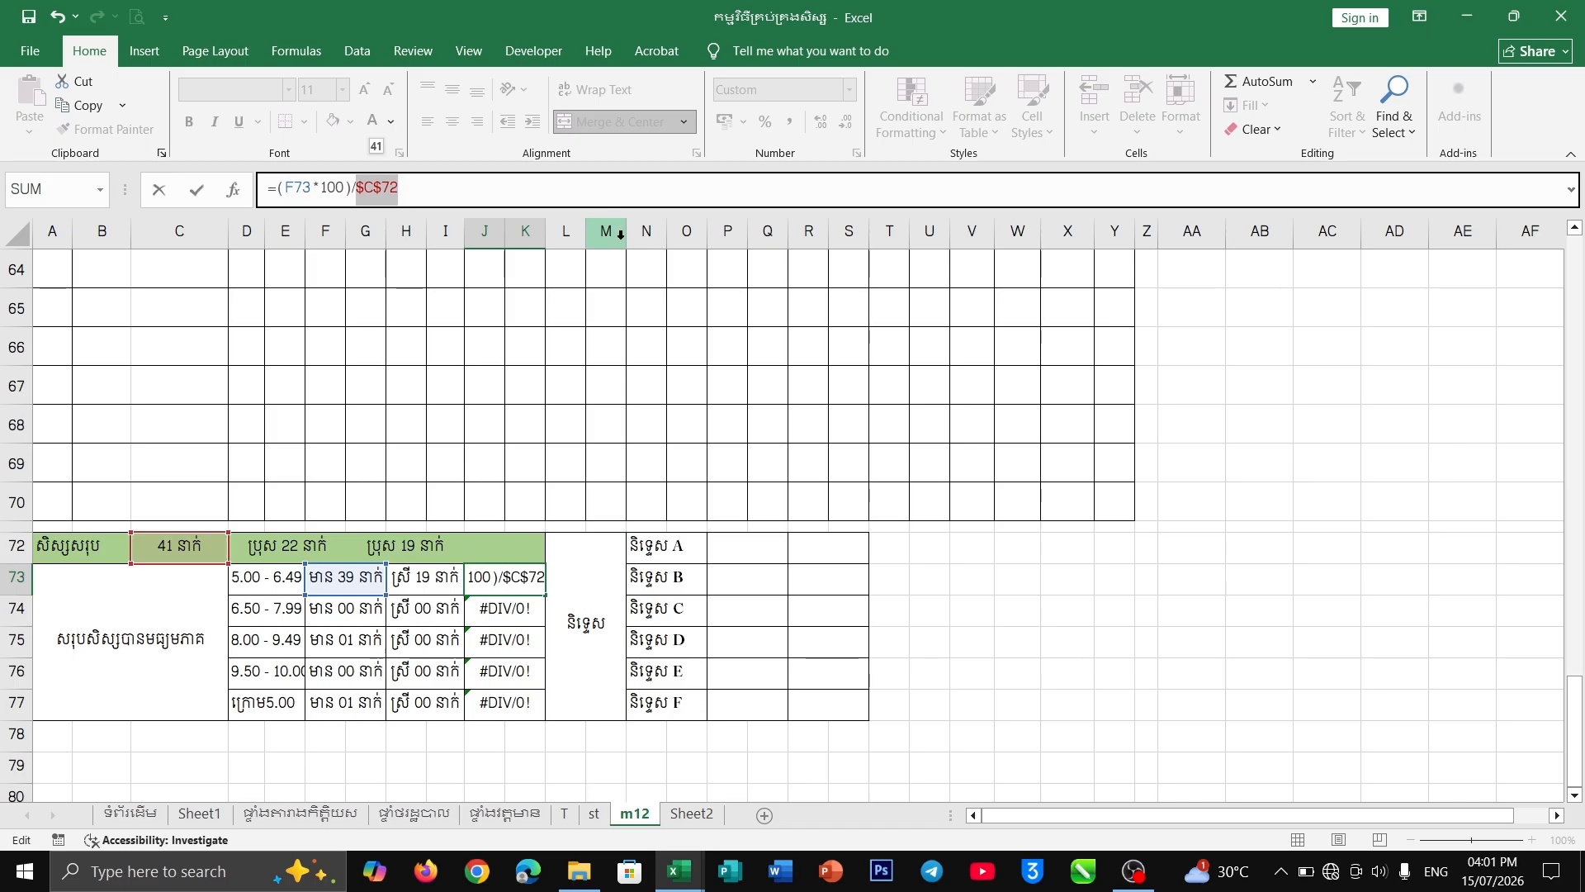
key(Return)
- Fill the J73 formula with the locked $C$72 total down through J77
drag(508, 593, 469, 588)
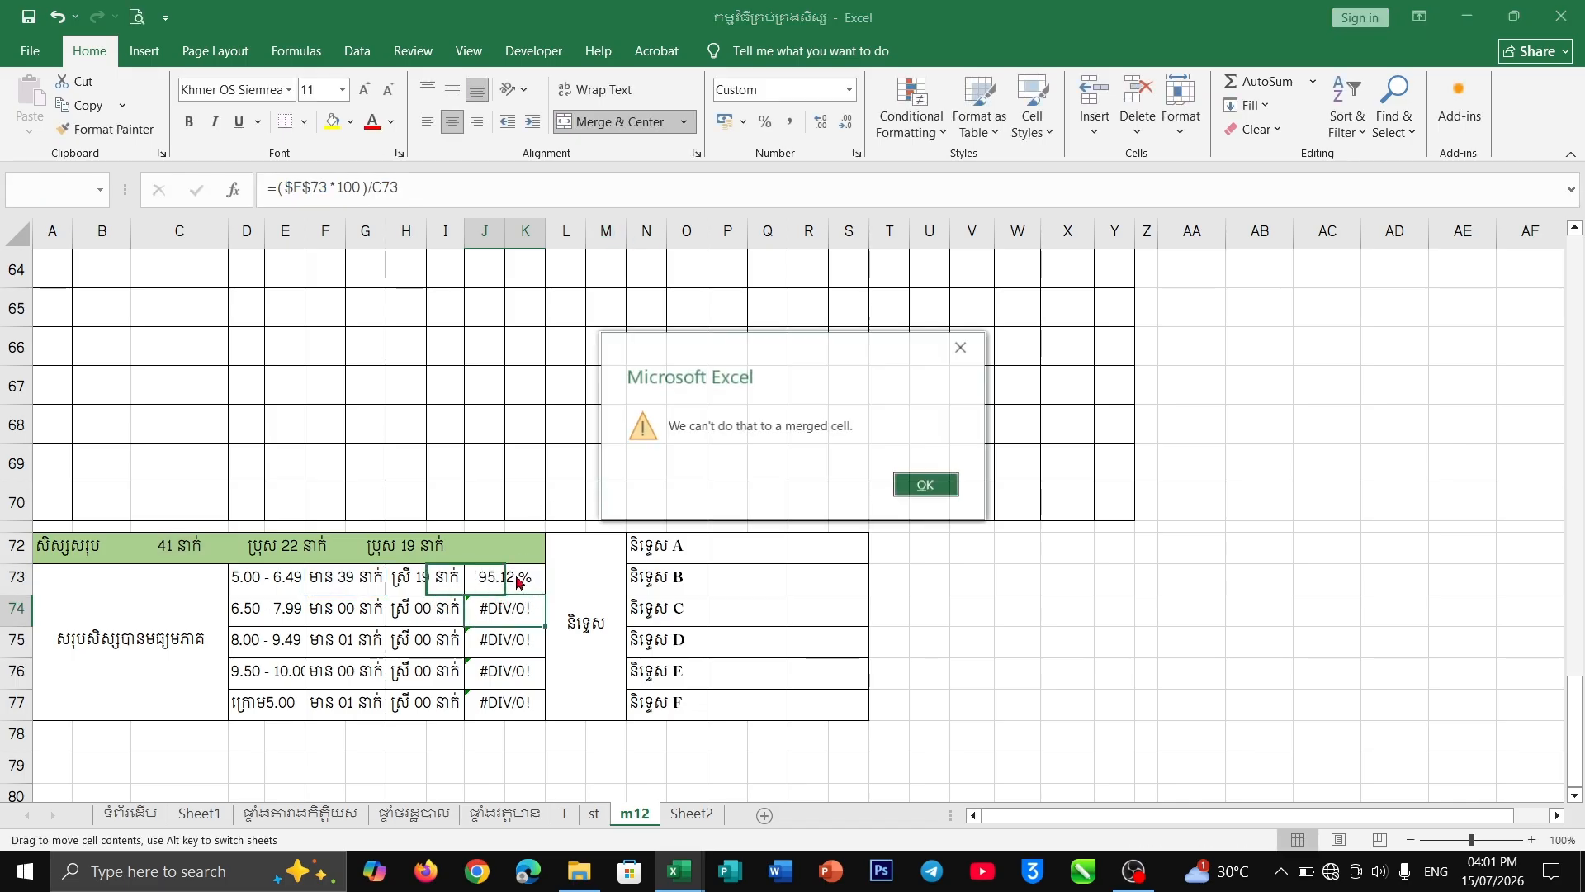
click(961, 347)
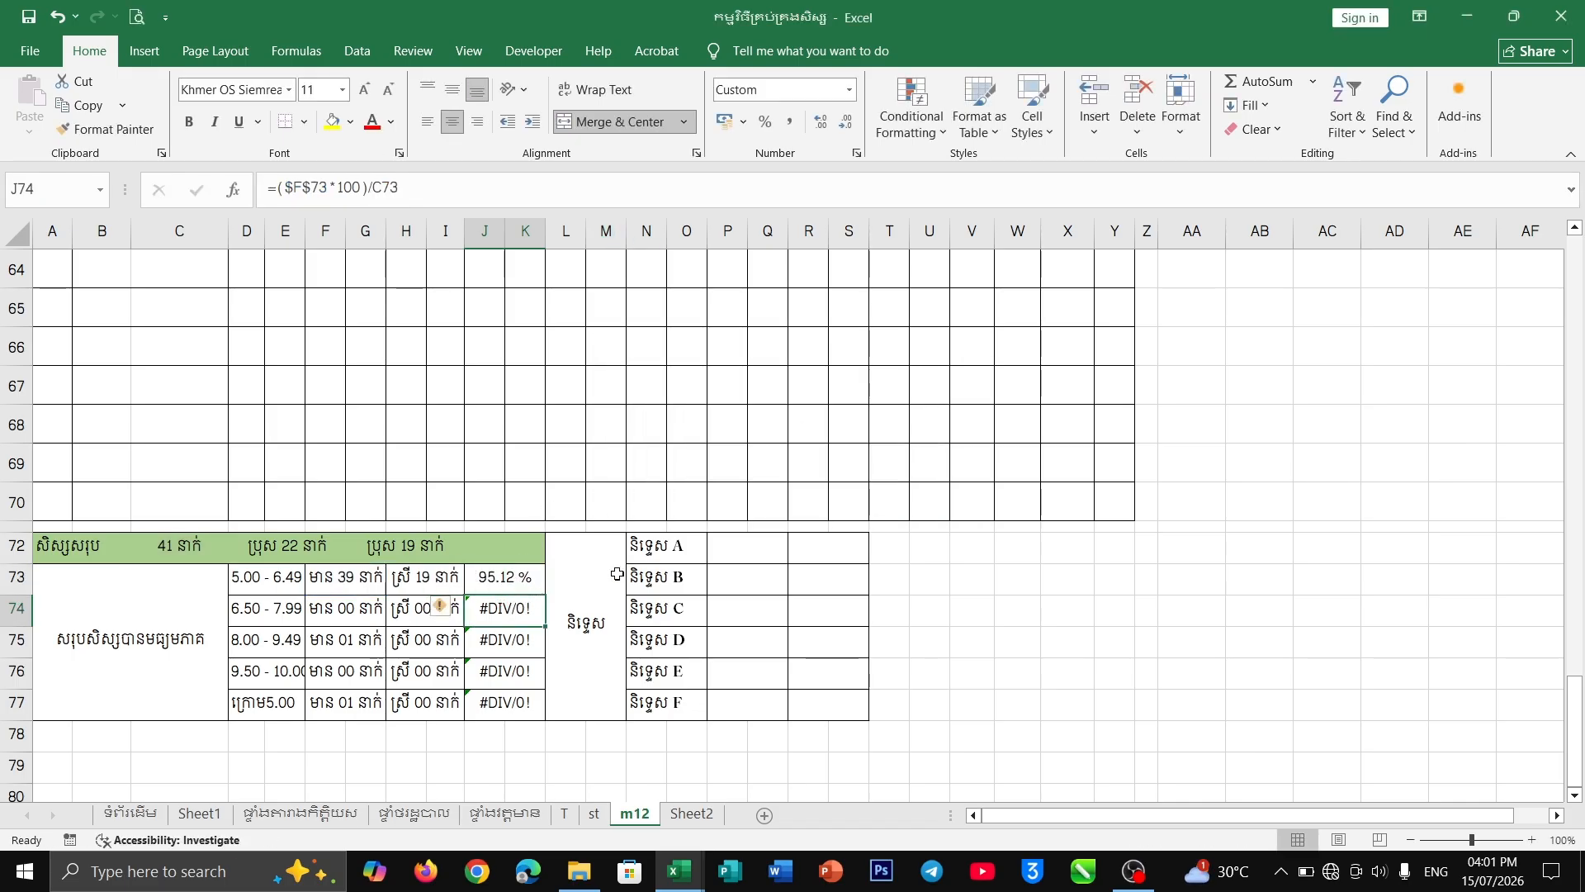
click(525, 584)
drag(547, 596, 546, 710)
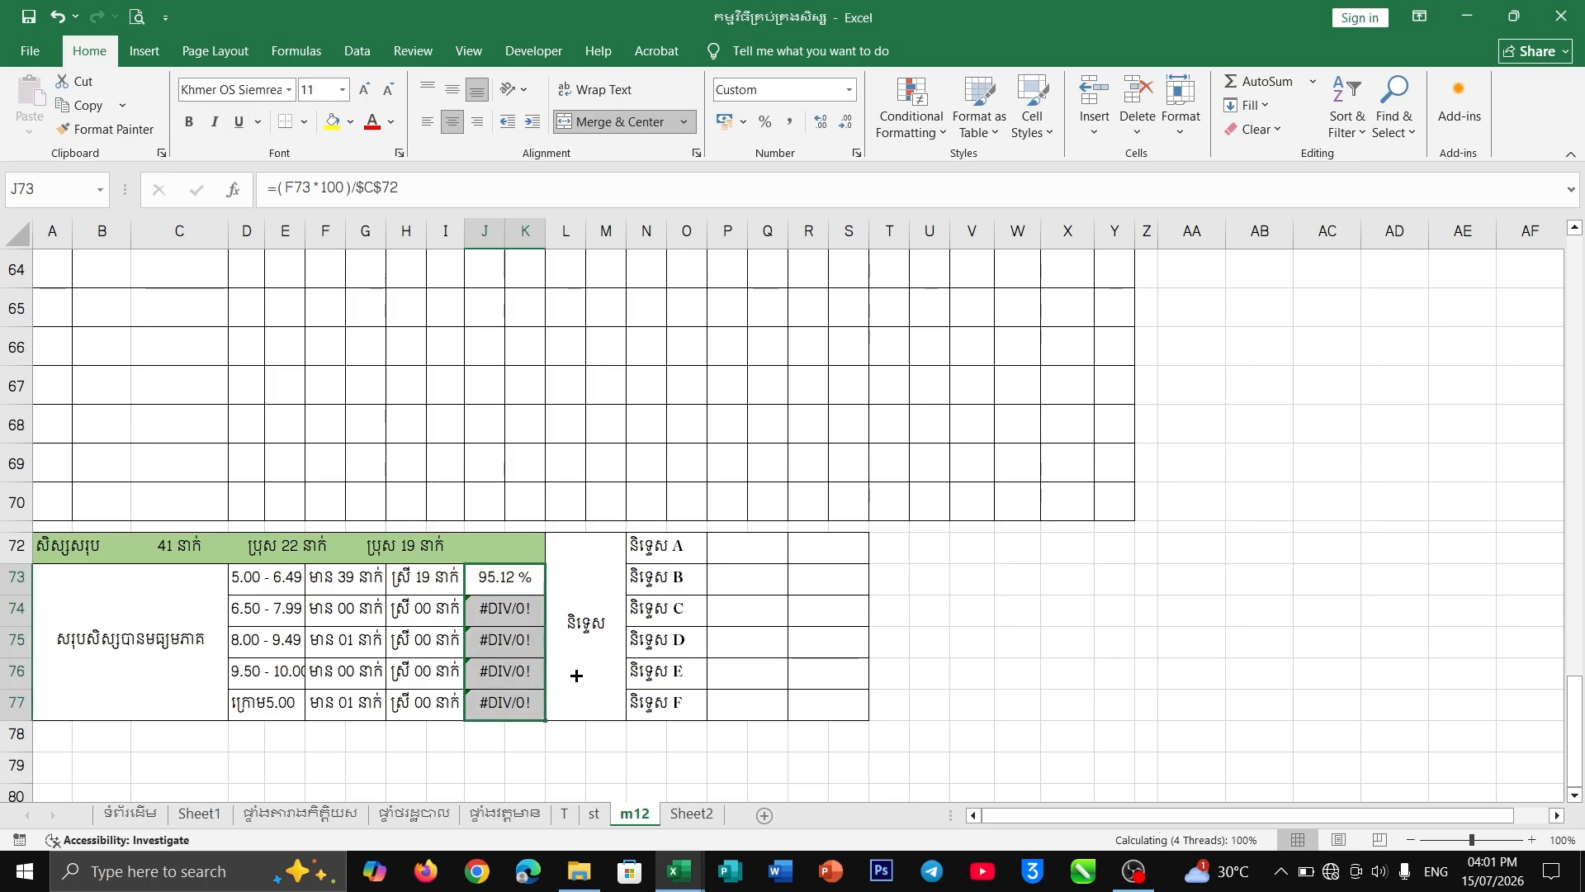
- Check the filled percentage formulas in J77 and J73
click(534, 619)
click(508, 703)
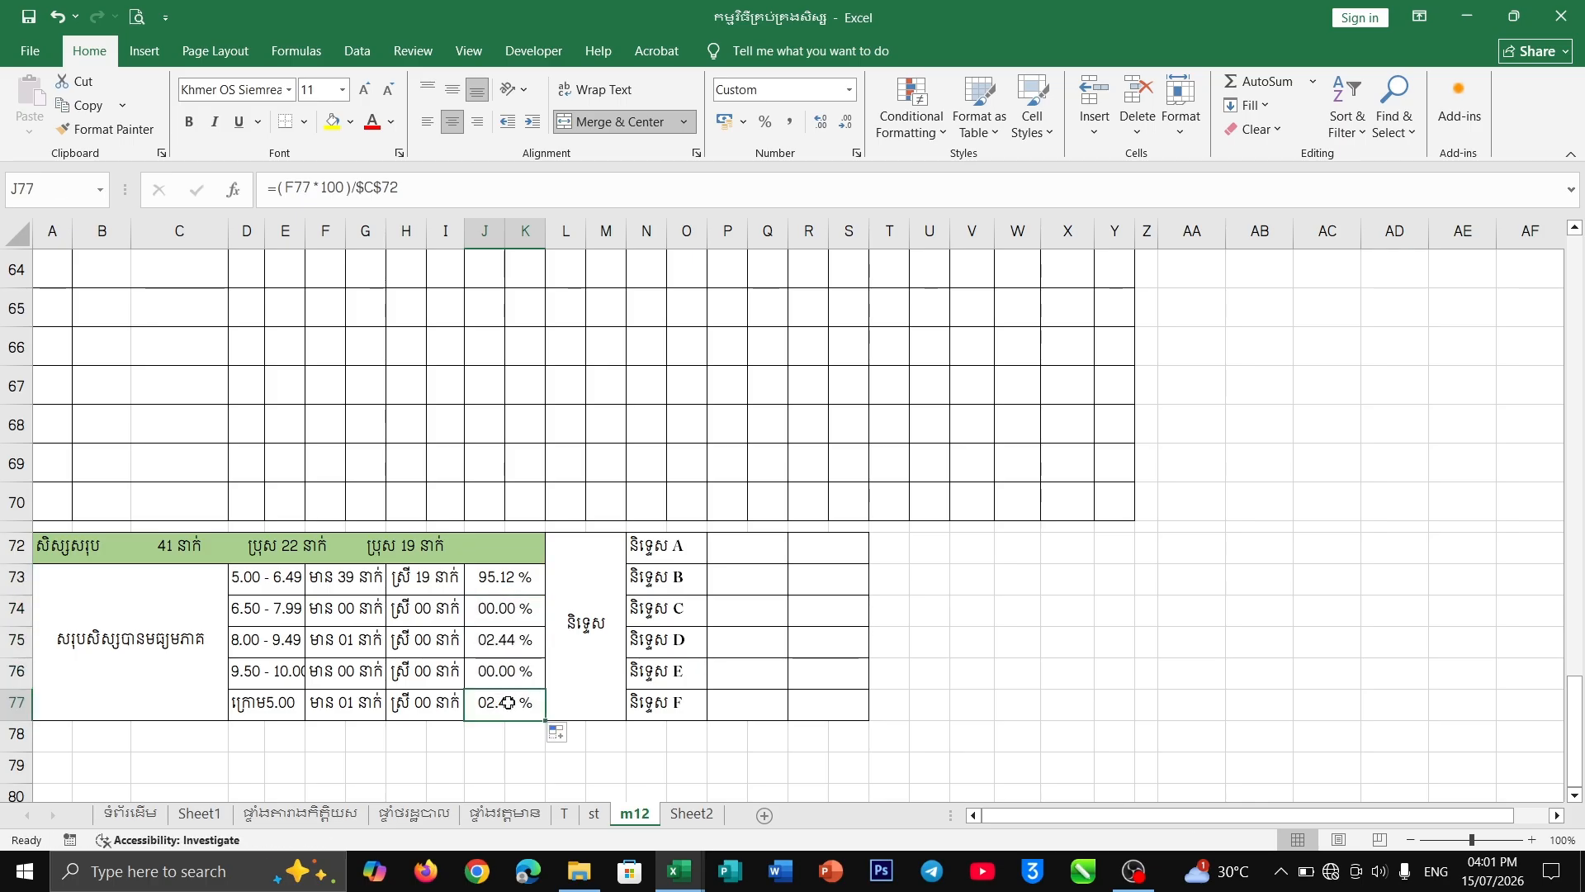
click(522, 584)
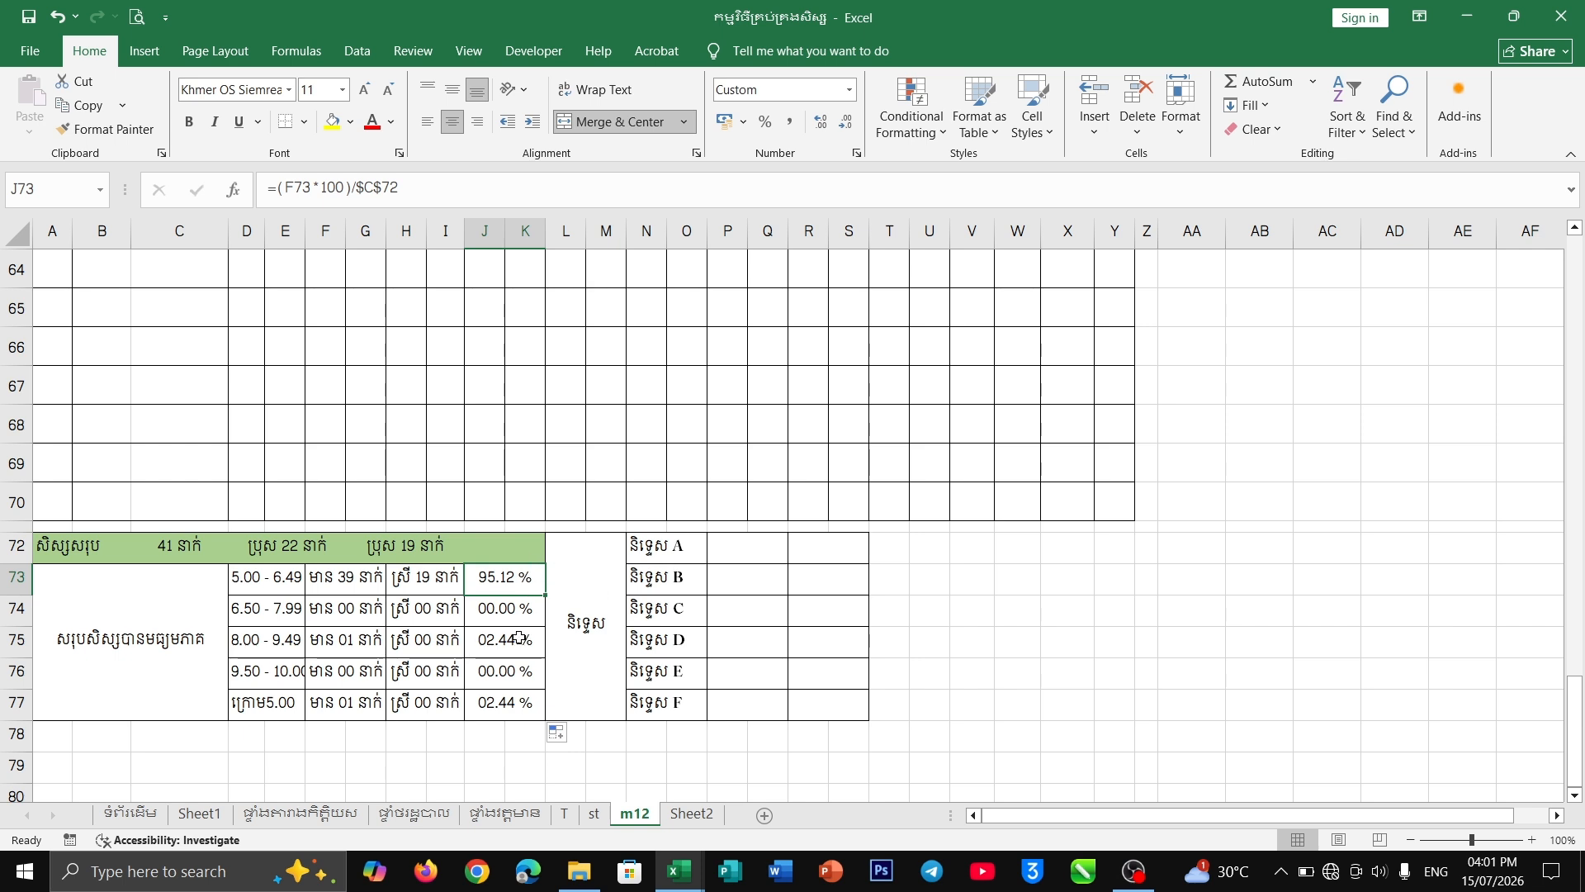
scroll(519, 638, up, 5)
scroll(545, 608, down, 6)
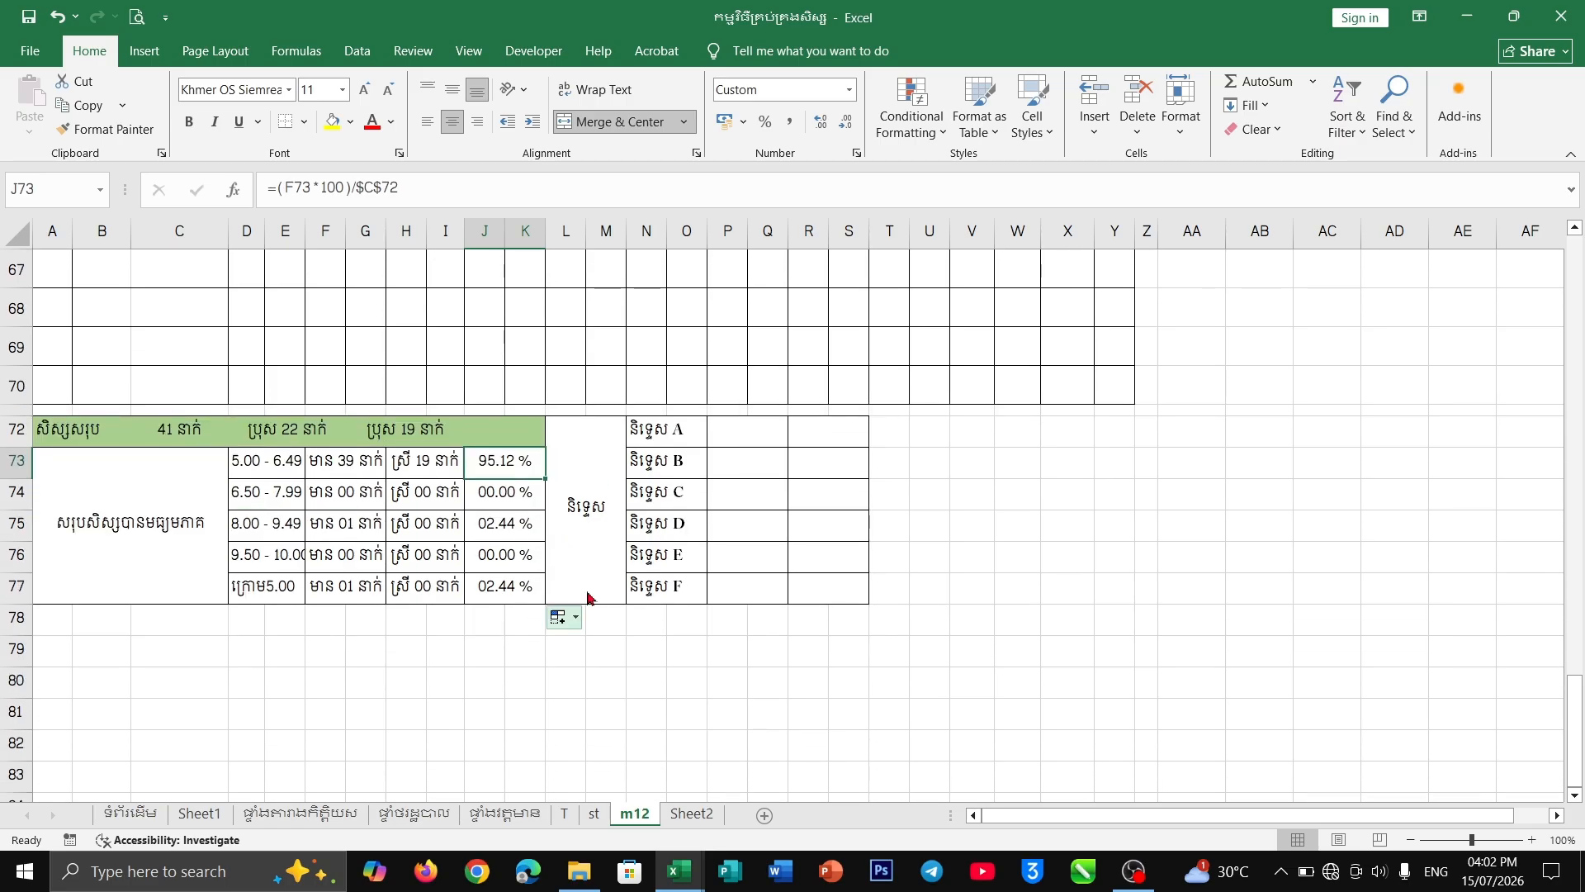
click(723, 431)
click(817, 434)
click(756, 461)
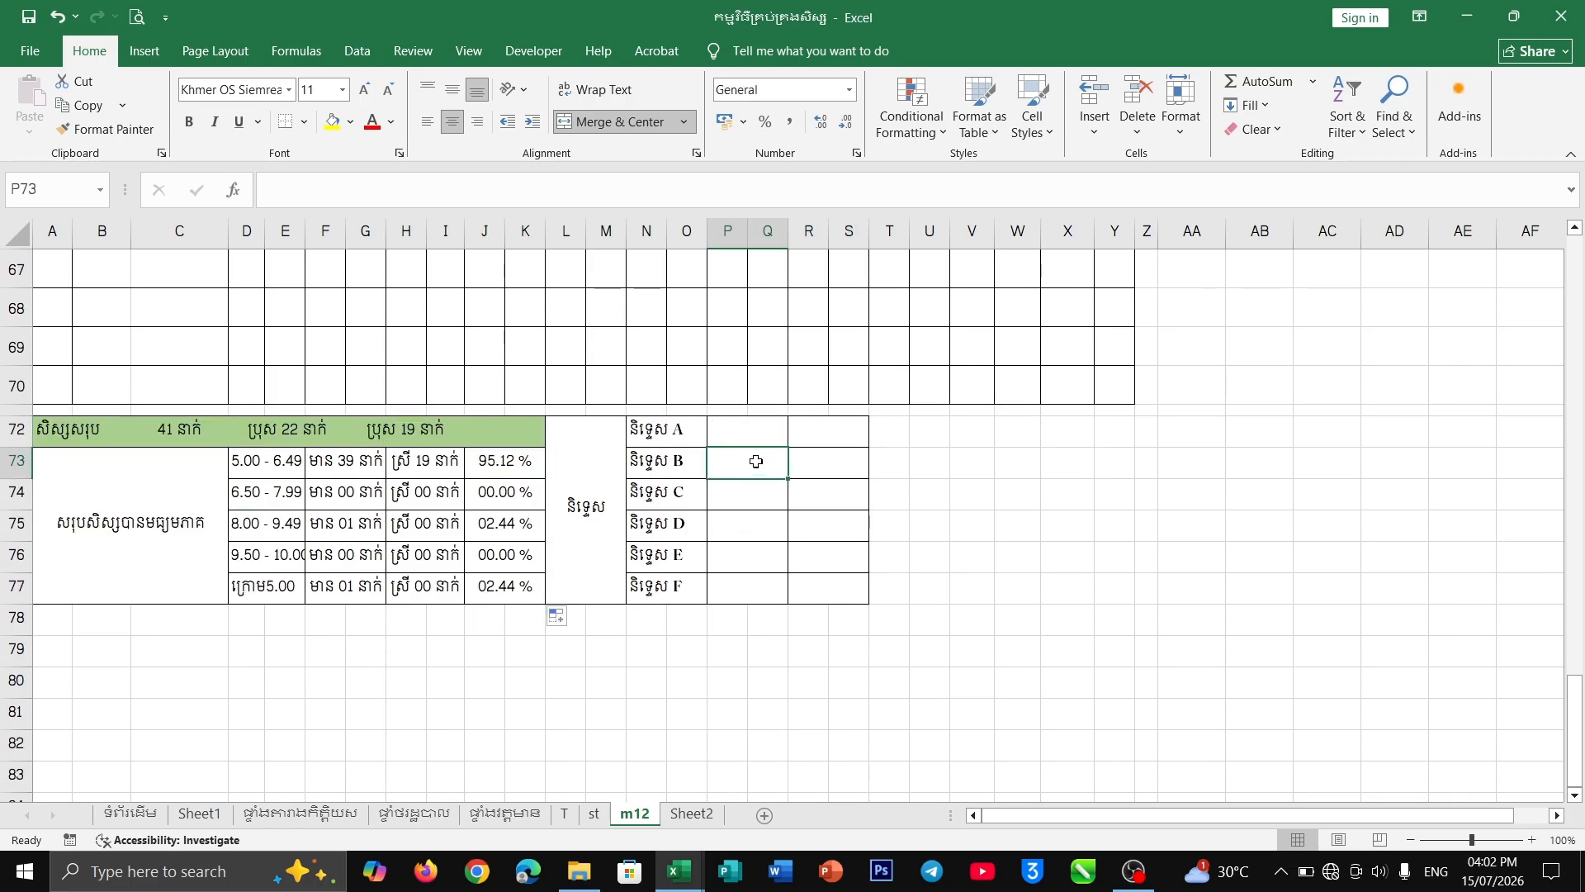
click(753, 436)
click(829, 436)
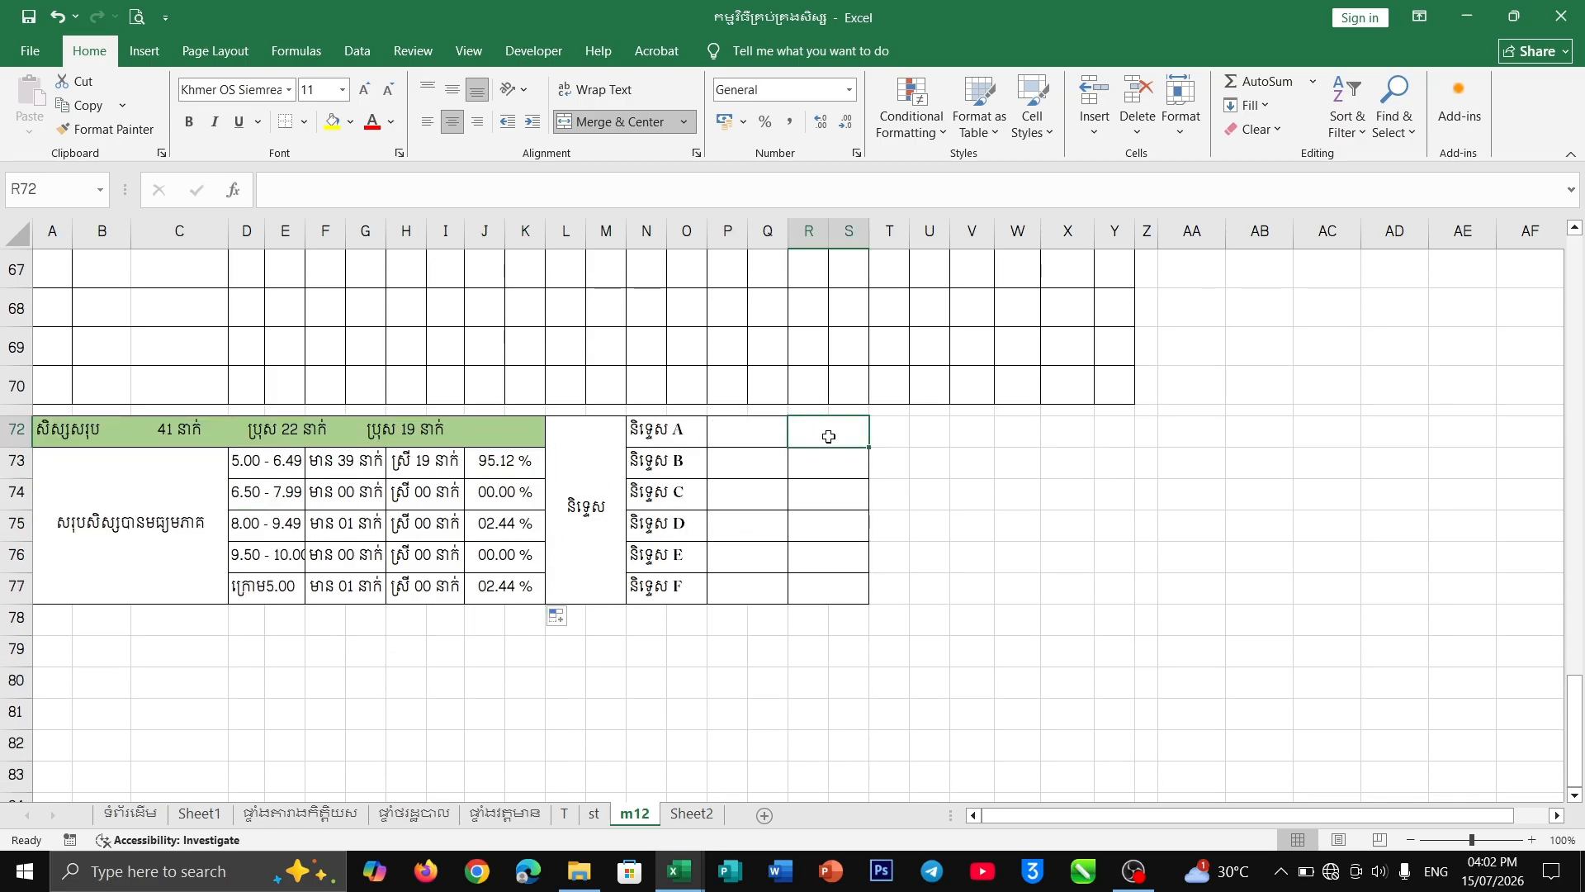
- Start a COUNTIF formula in P72 with the grade column as its absolute range $X$11:$X$70
click(741, 434)
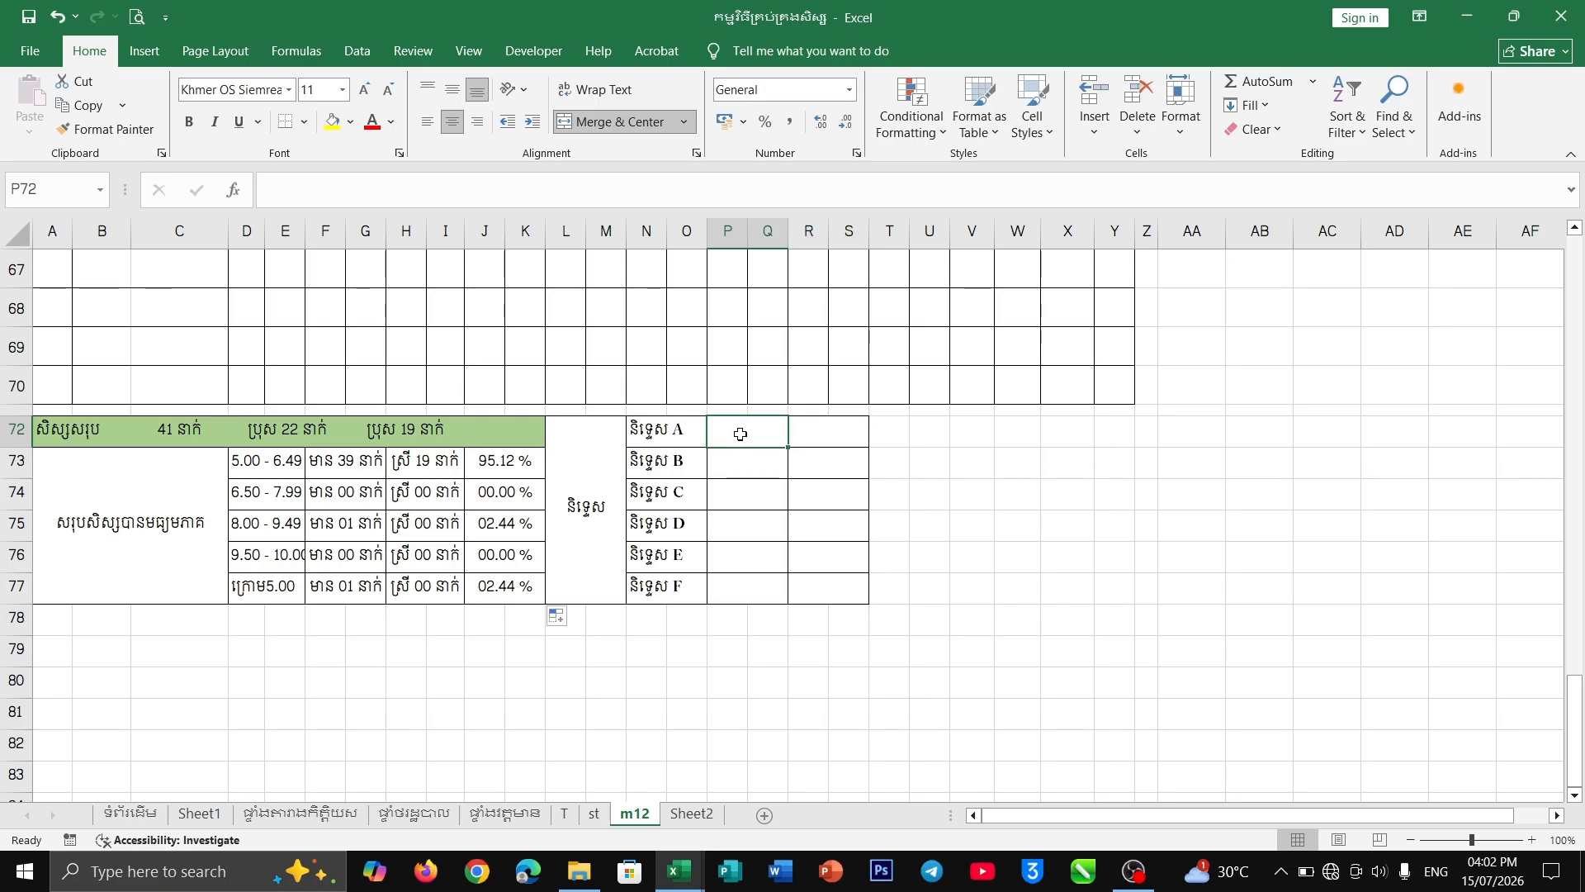
text(=)
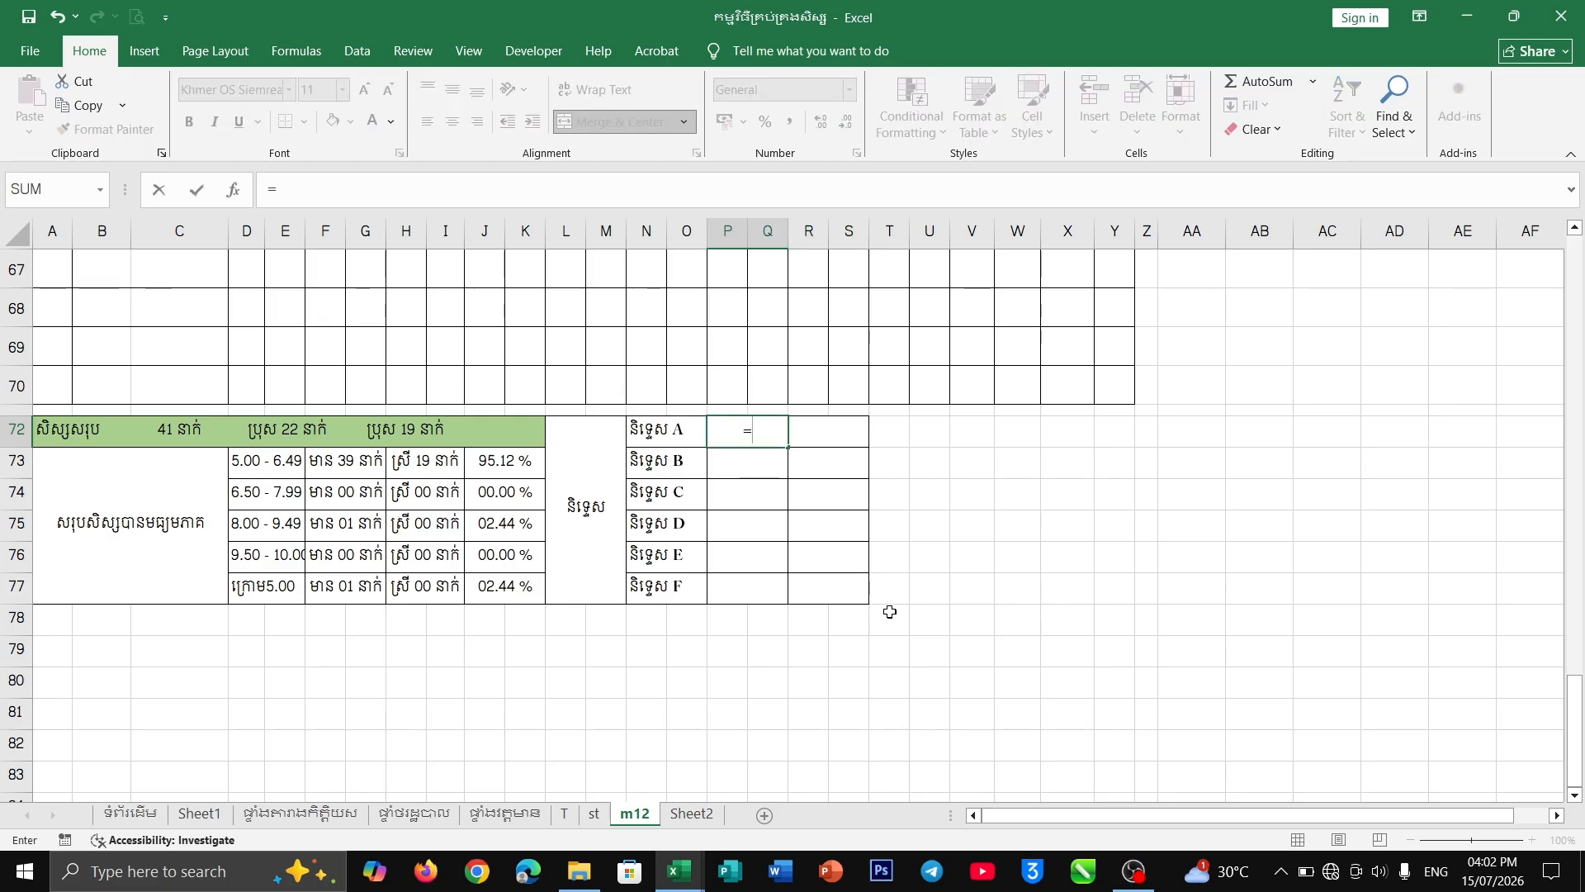
text(coun)
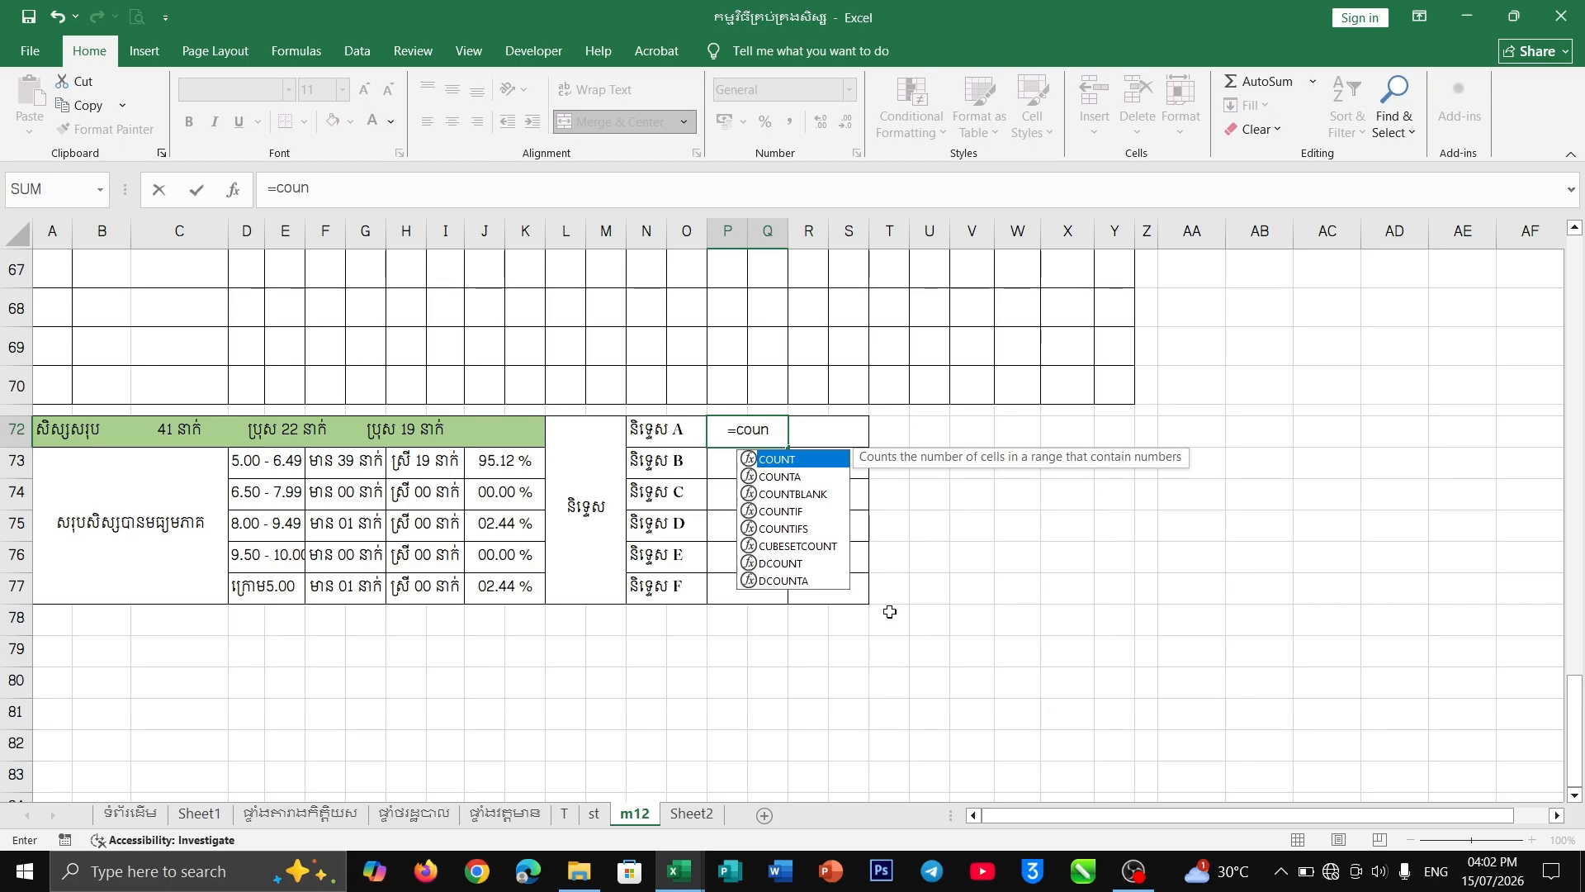
double_click(790, 516)
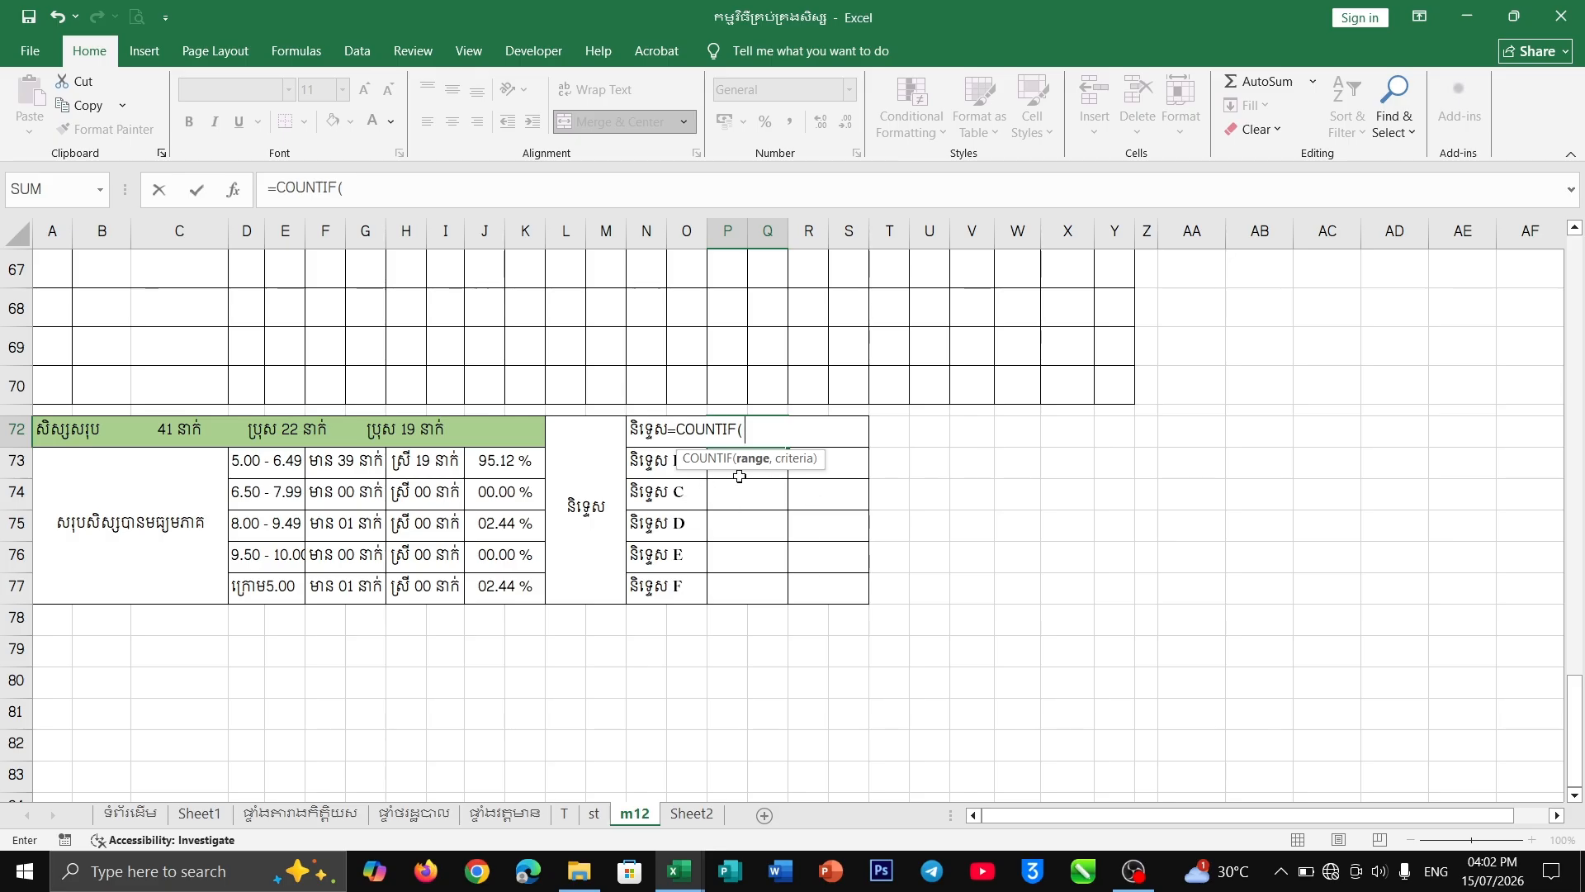
scroll(1008, 467, up, 20)
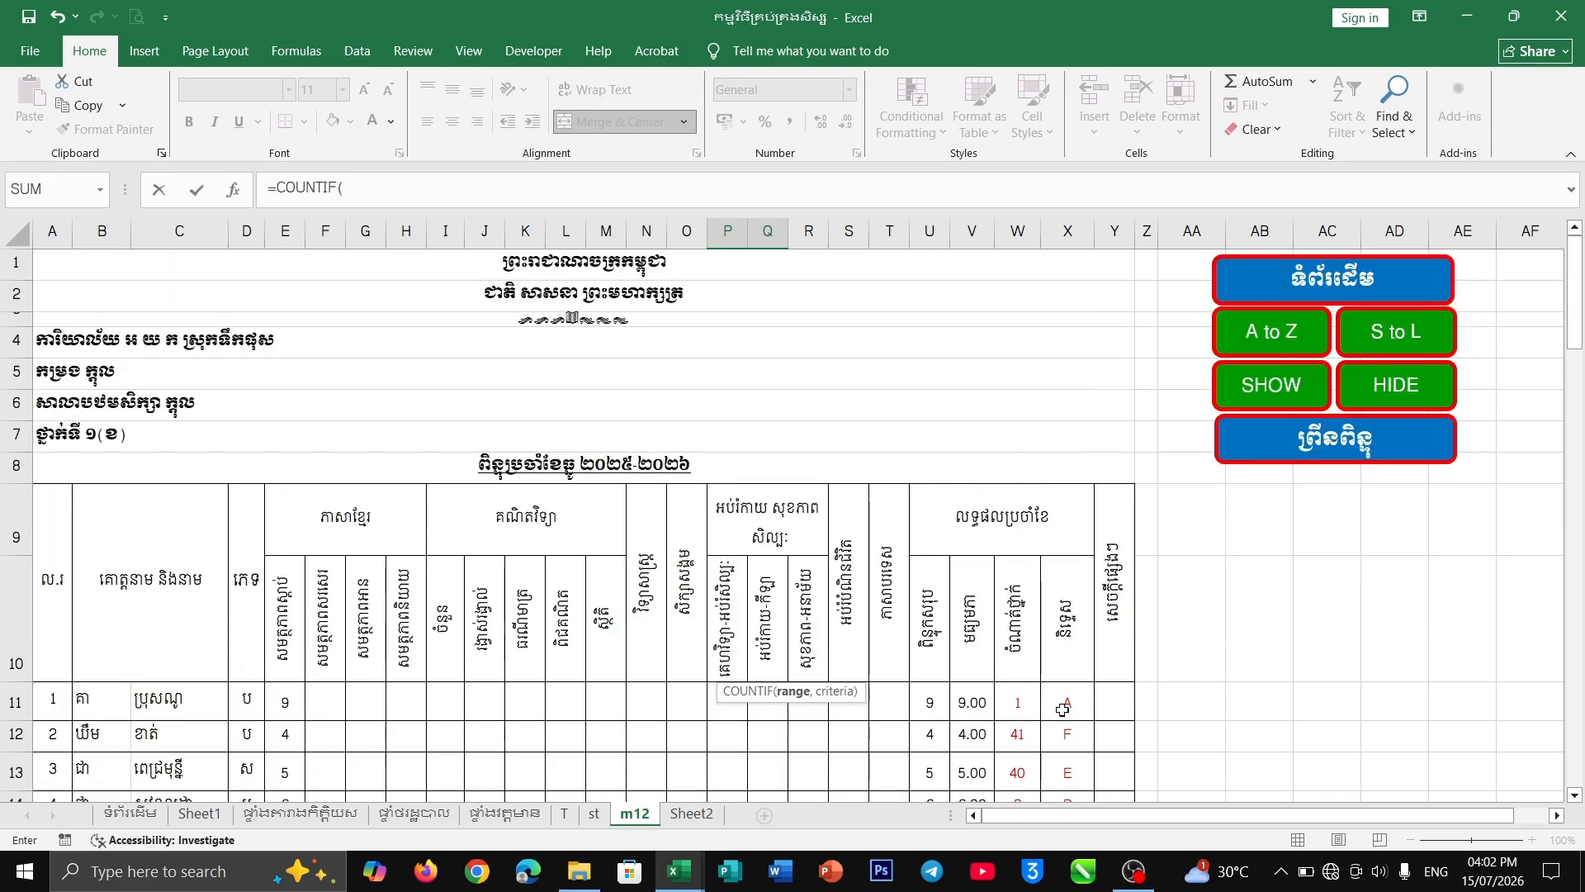
mouse_move(1063, 710)
mouse_down()
mouse_move(1067, 792)
mouse_move(1071, 739)
mouse_up()
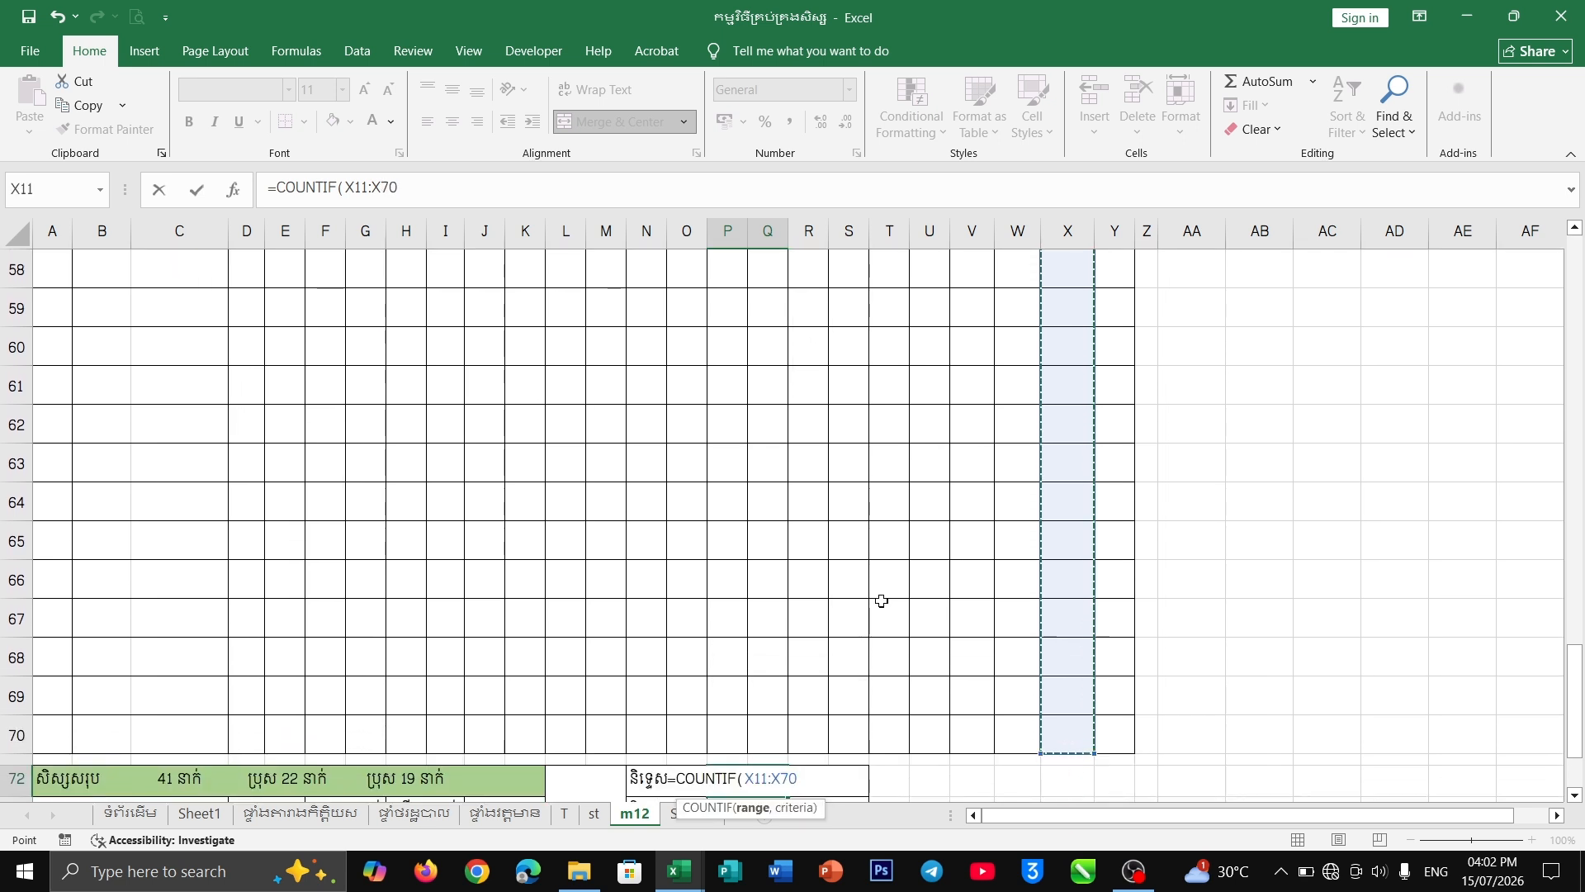
key(F4)
click(462, 185)
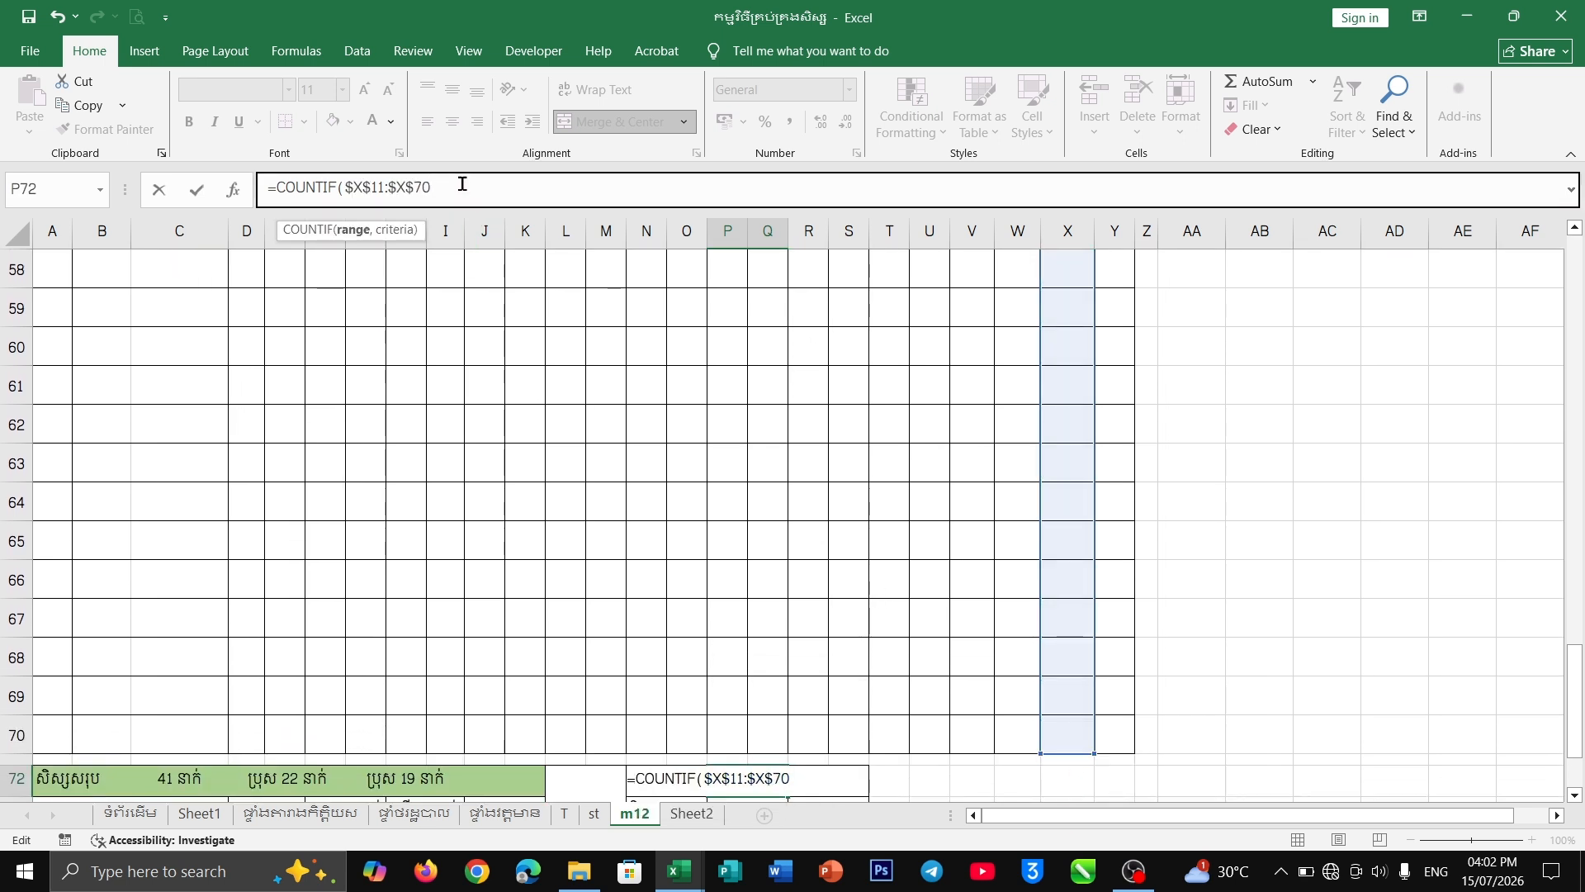
- Complete the P72 formula with the criterion "A", giving =COUNTIF($X$11:$X$70,"A")
text(,)
text("")
text(A)
text())
key(Return)
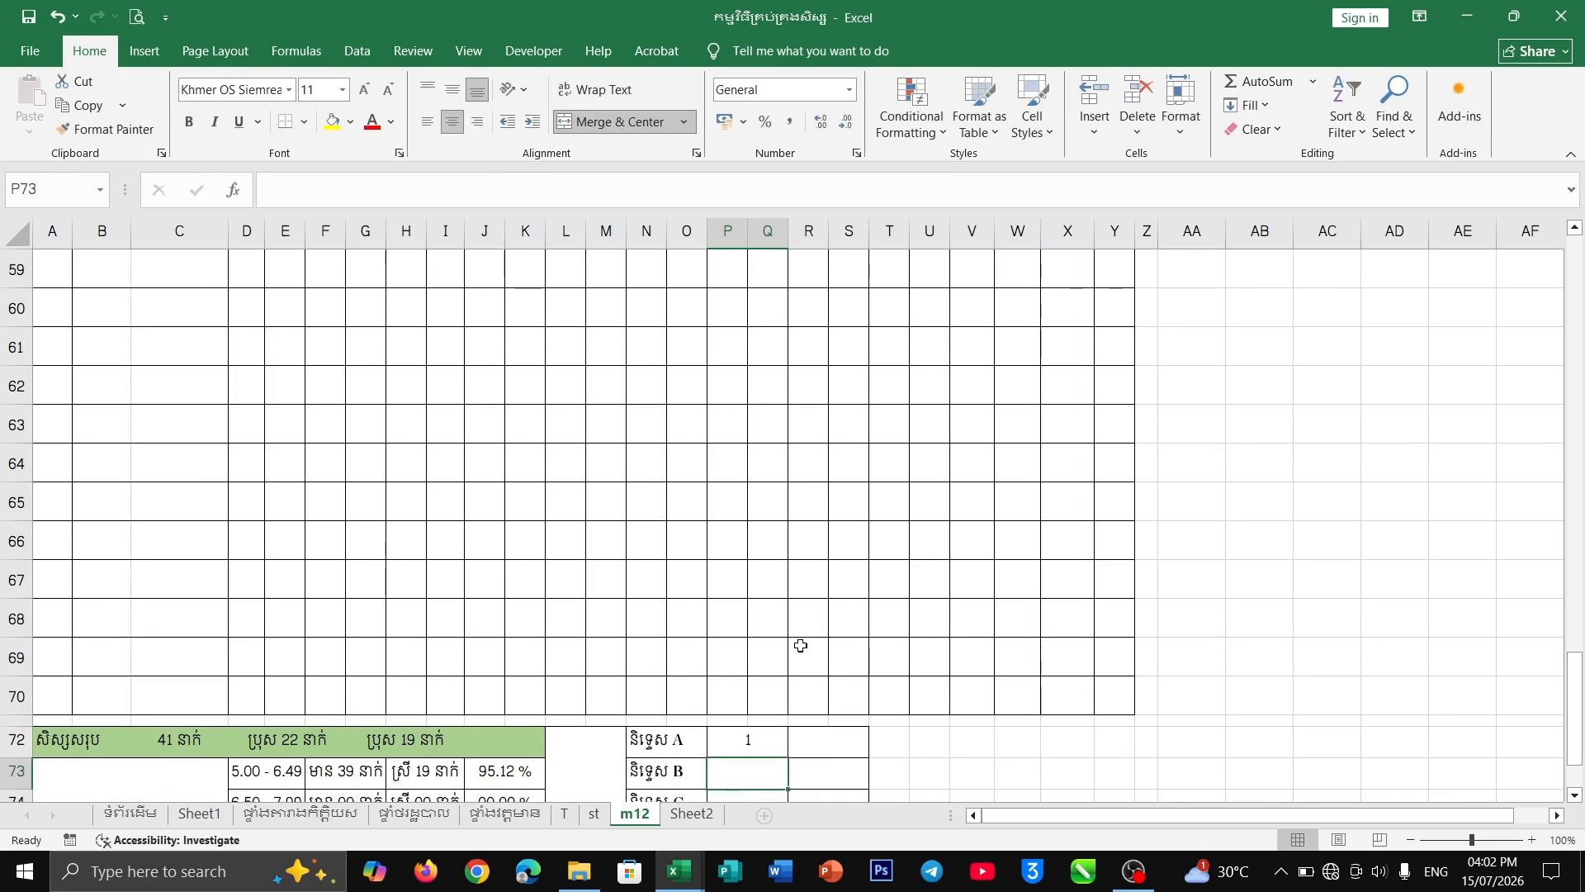
- Fill the P72 COUNTIF formula down to P77, covering the rows for grades B to F
scroll(800, 646, down, 1)
click(772, 621)
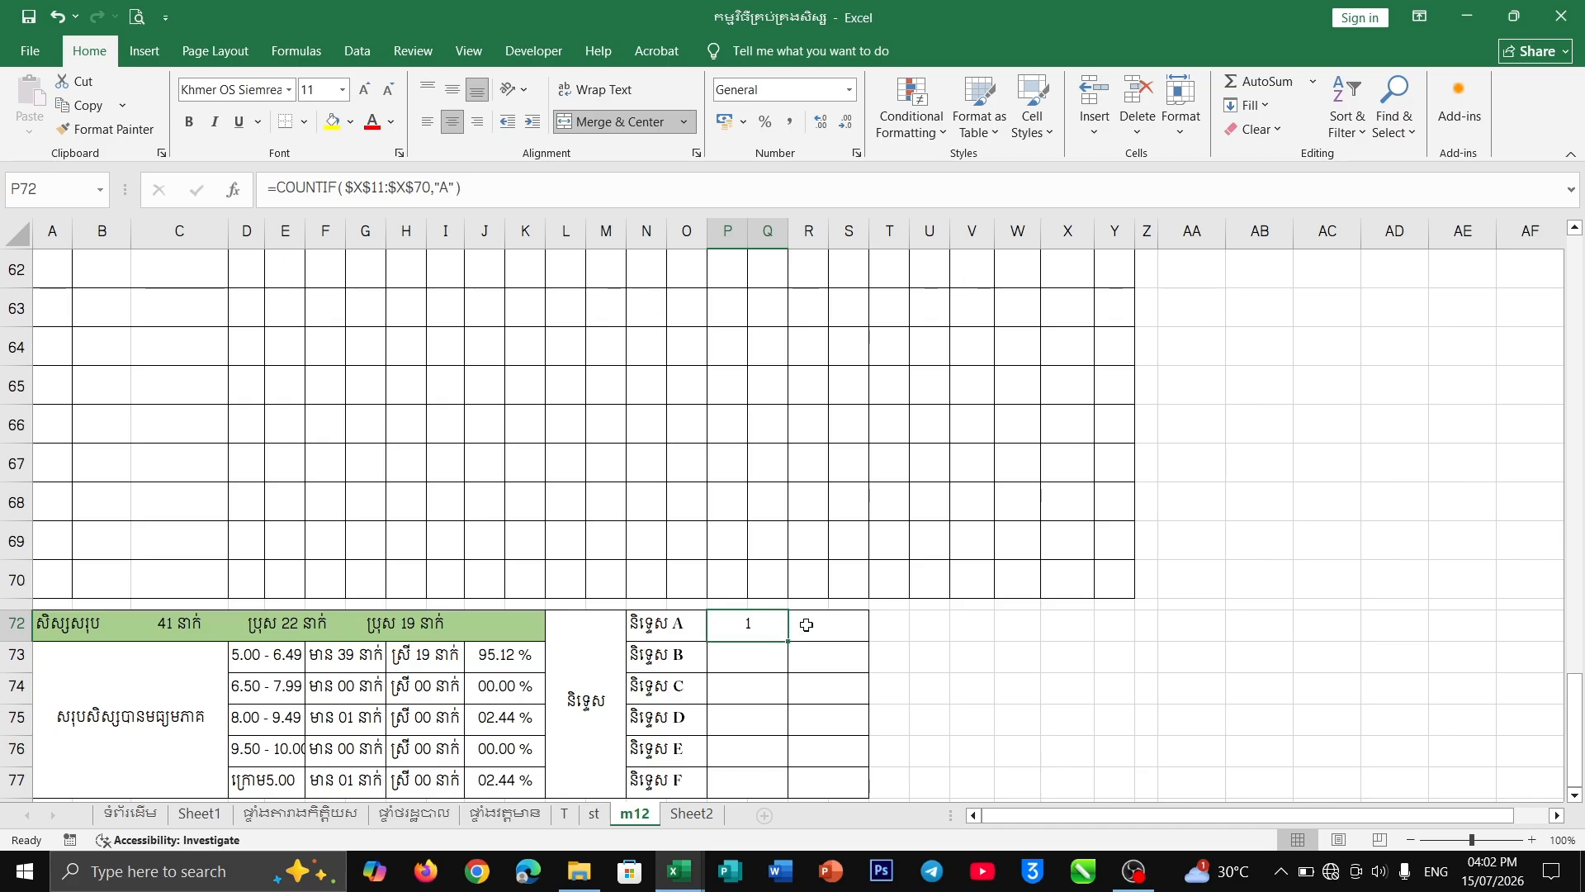
scroll(780, 634, down, 1)
scroll(782, 634, down, 1)
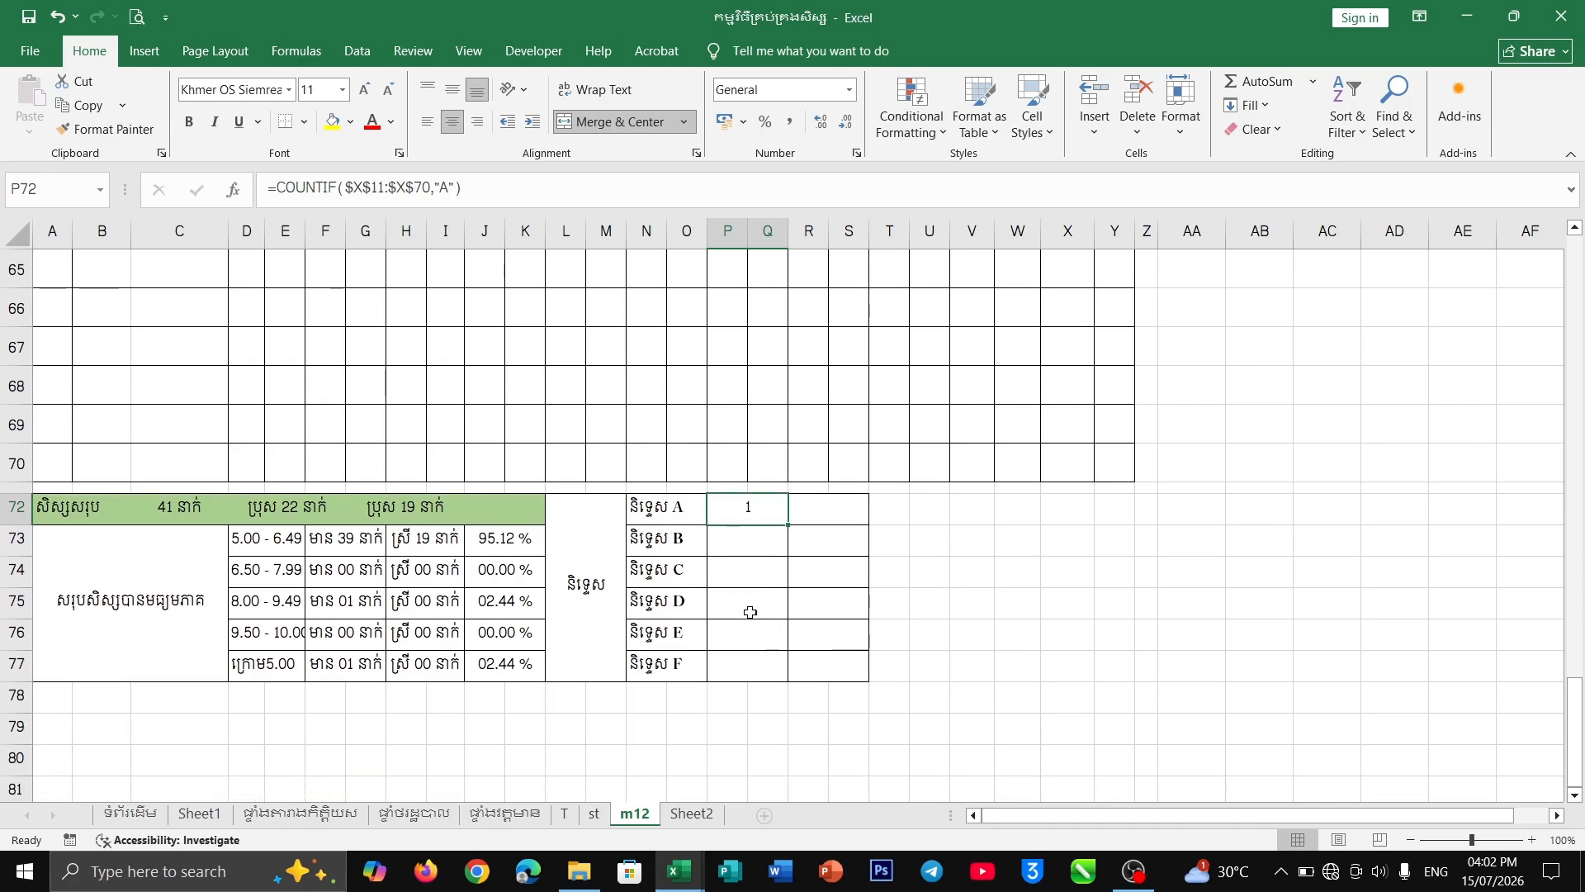
drag(784, 525, 783, 675)
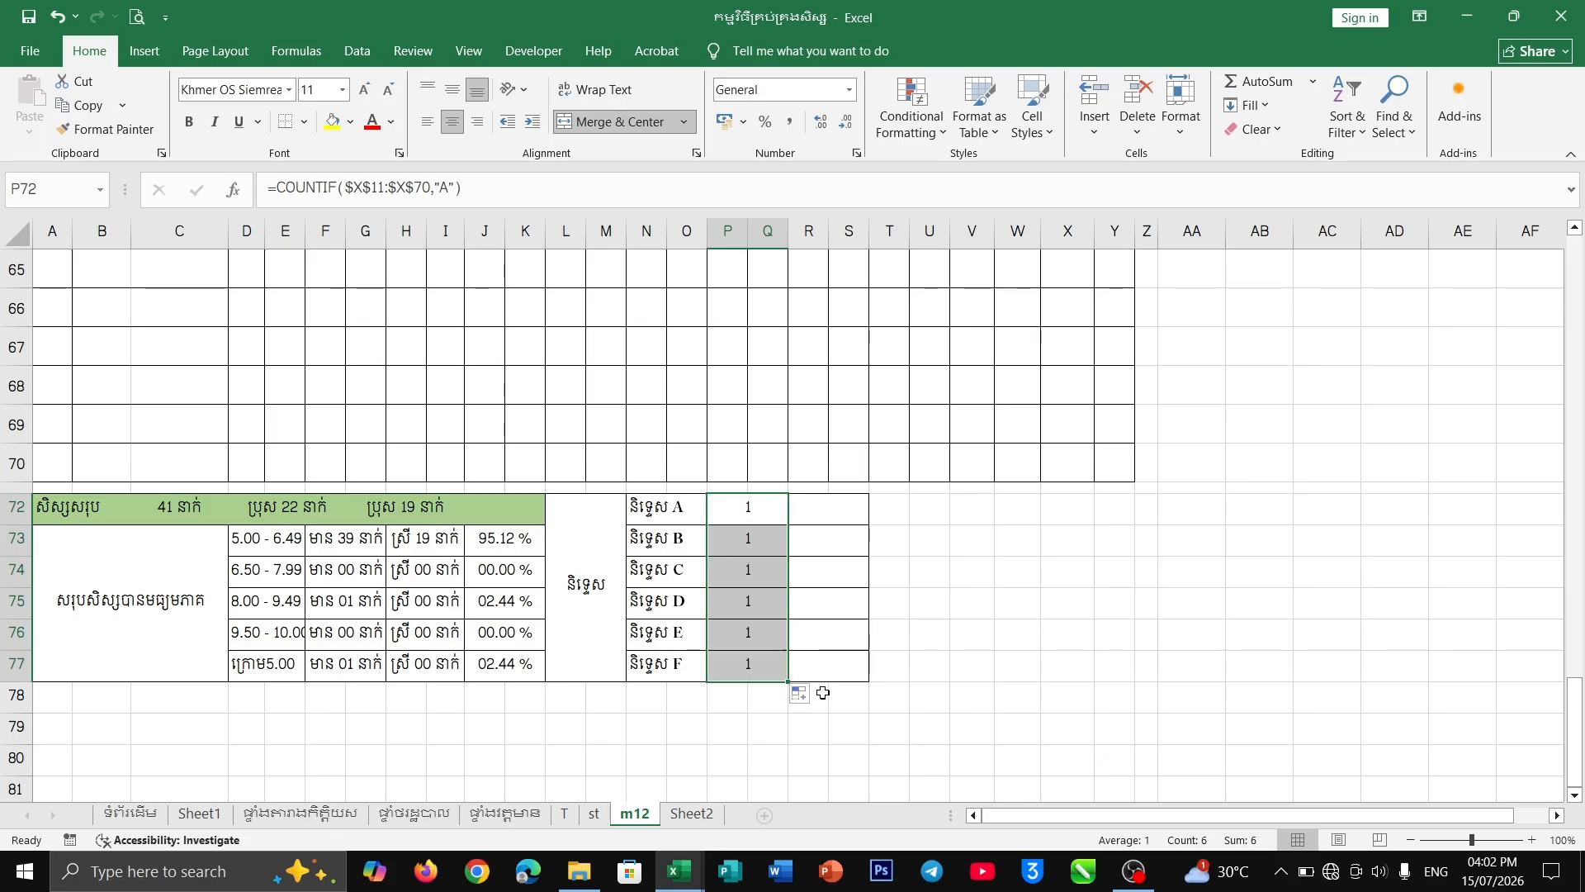
click(750, 522)
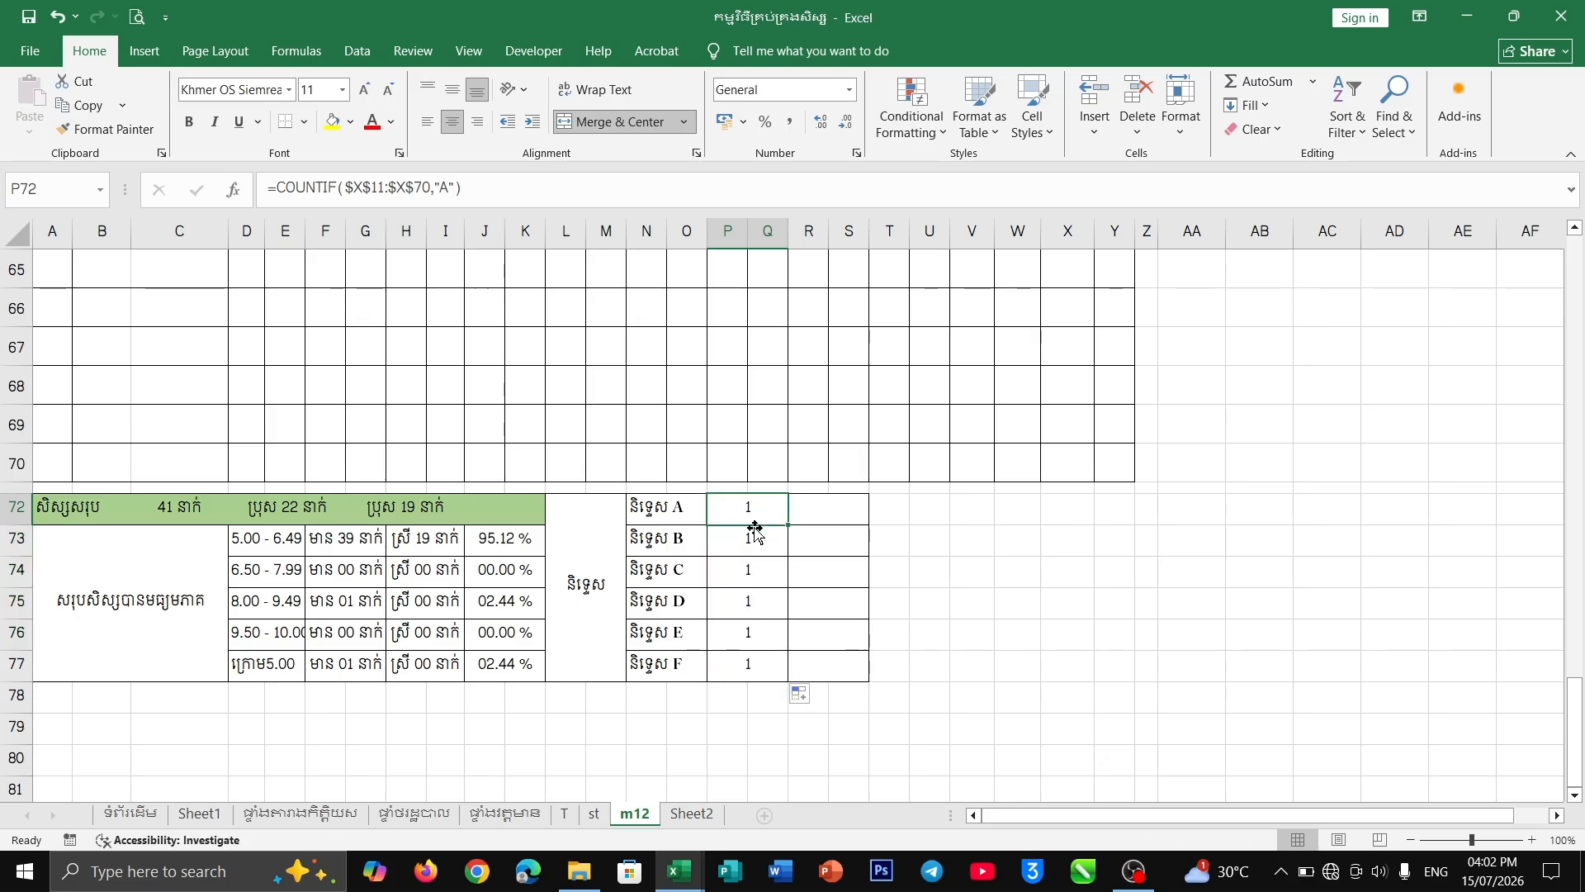
- Change the COUNTIF criterion to "B" in P73 and to "C" in P74
click(745, 537)
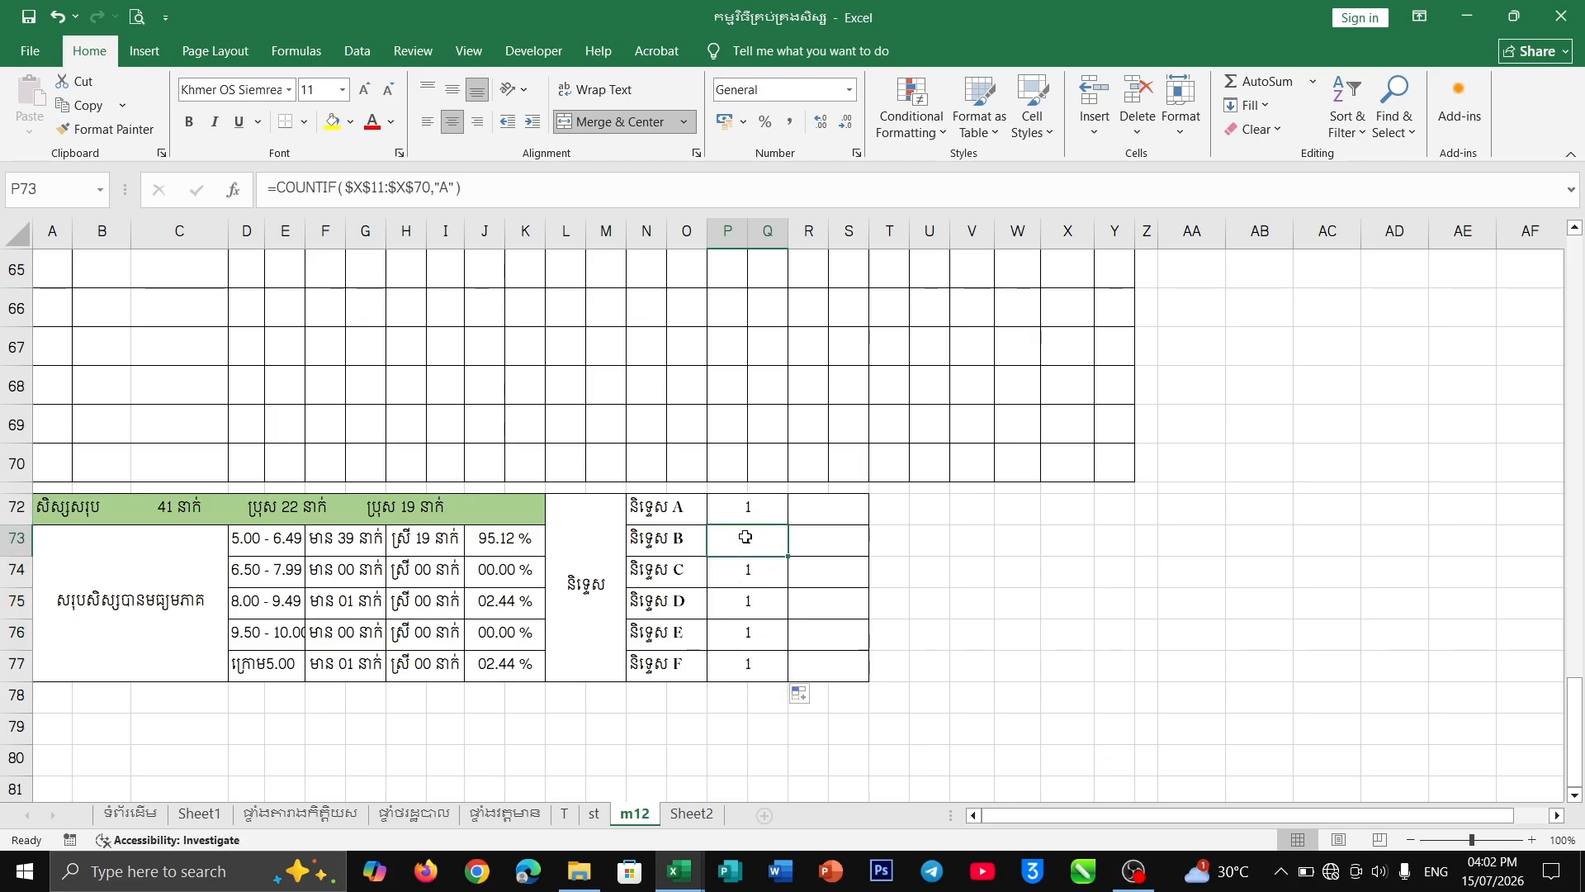
click(448, 188)
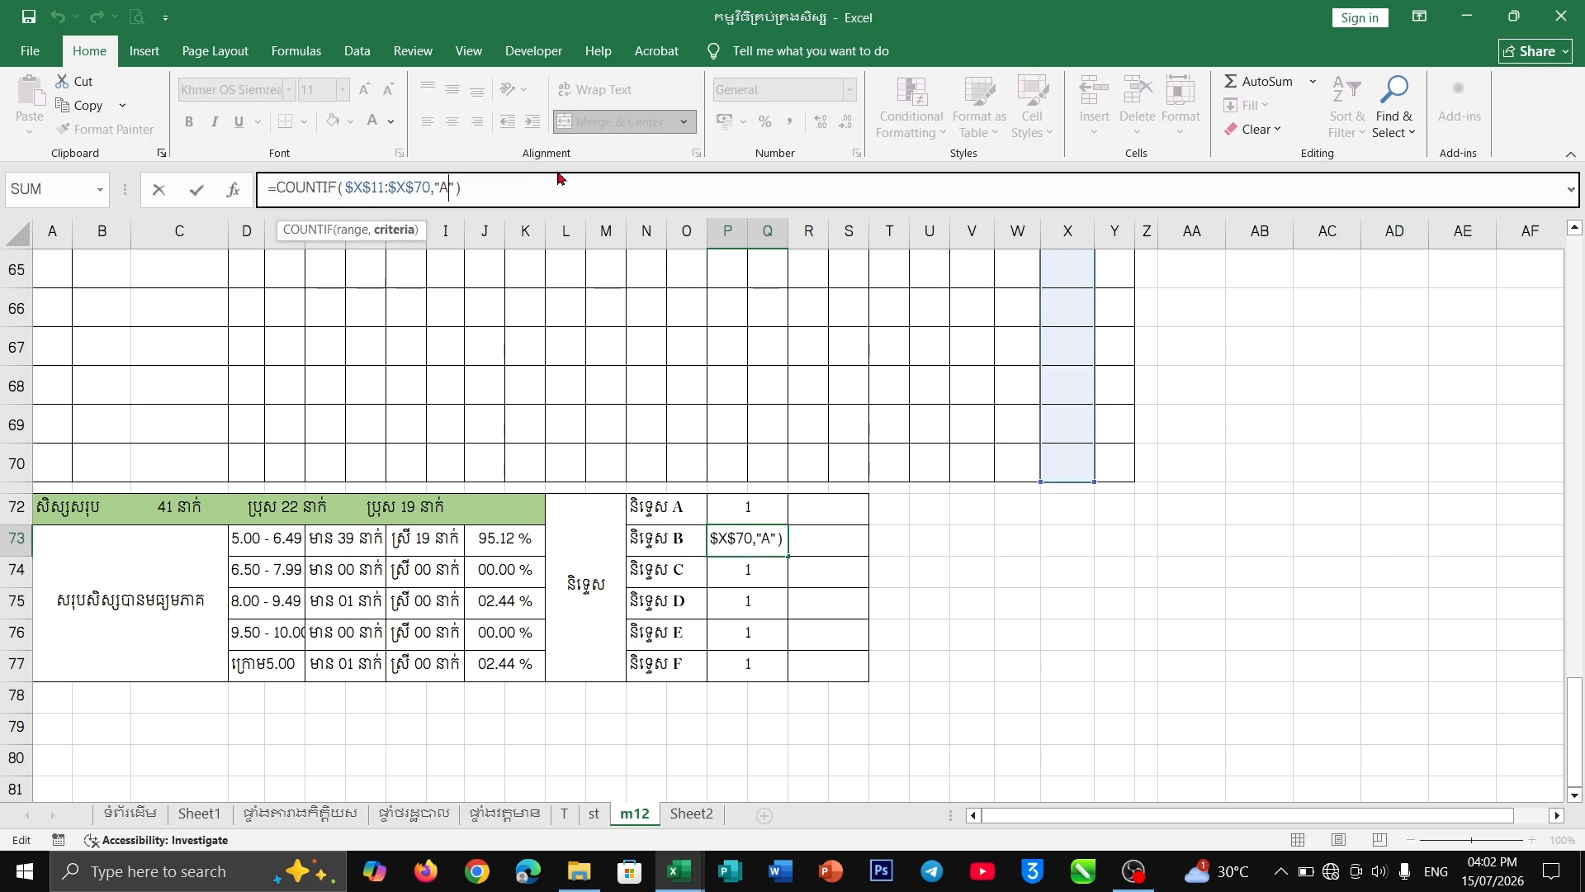
key(BackSpace)
text(B)
key(Return)
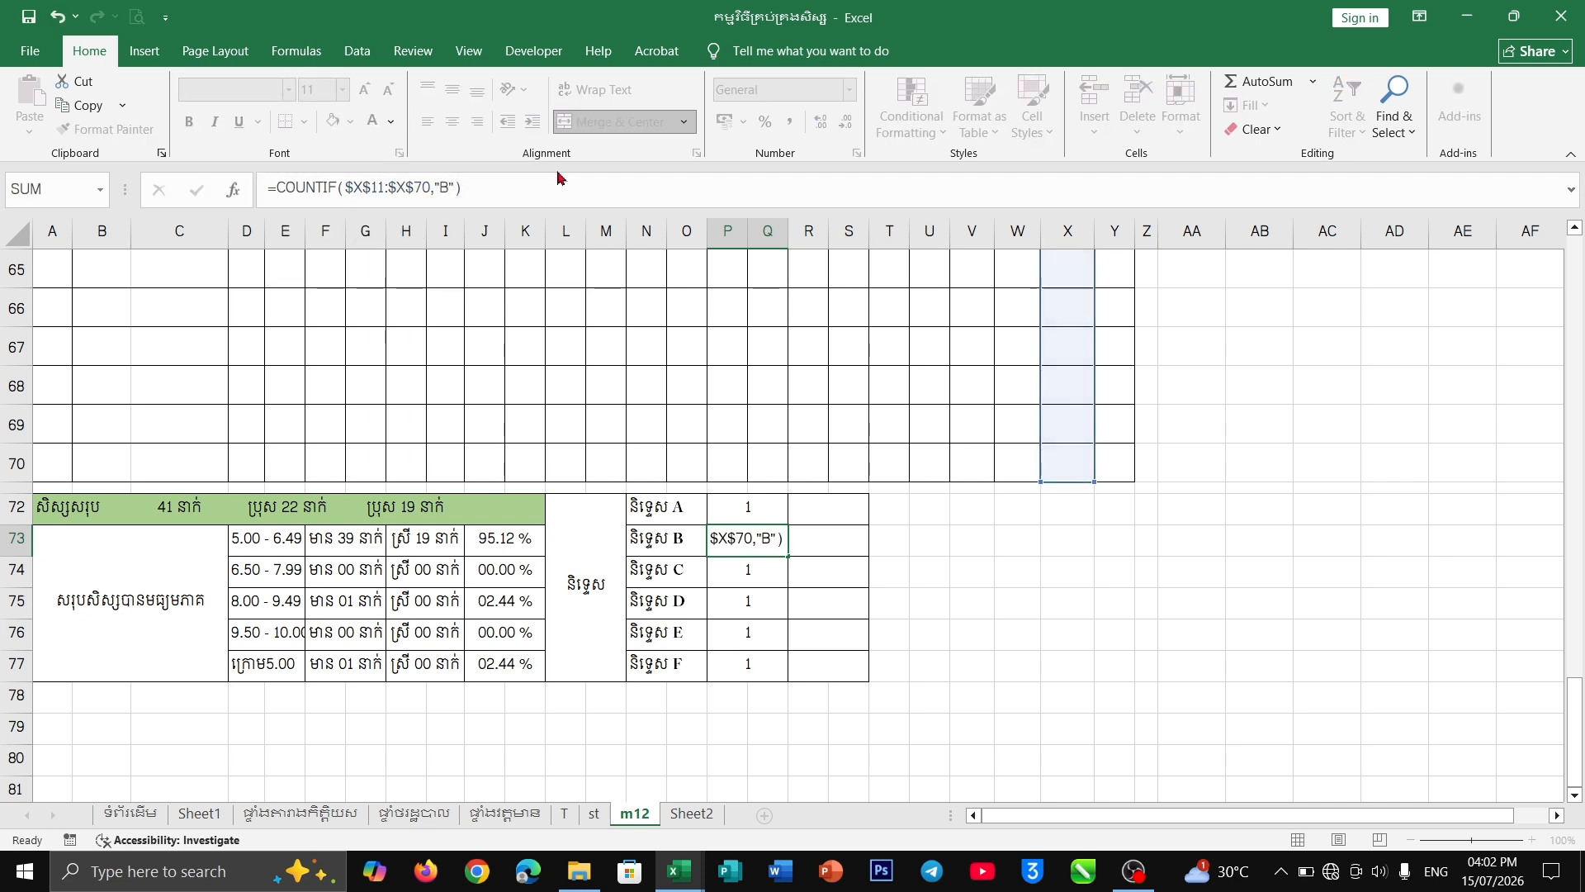
click(443, 185)
key(BackSpace)
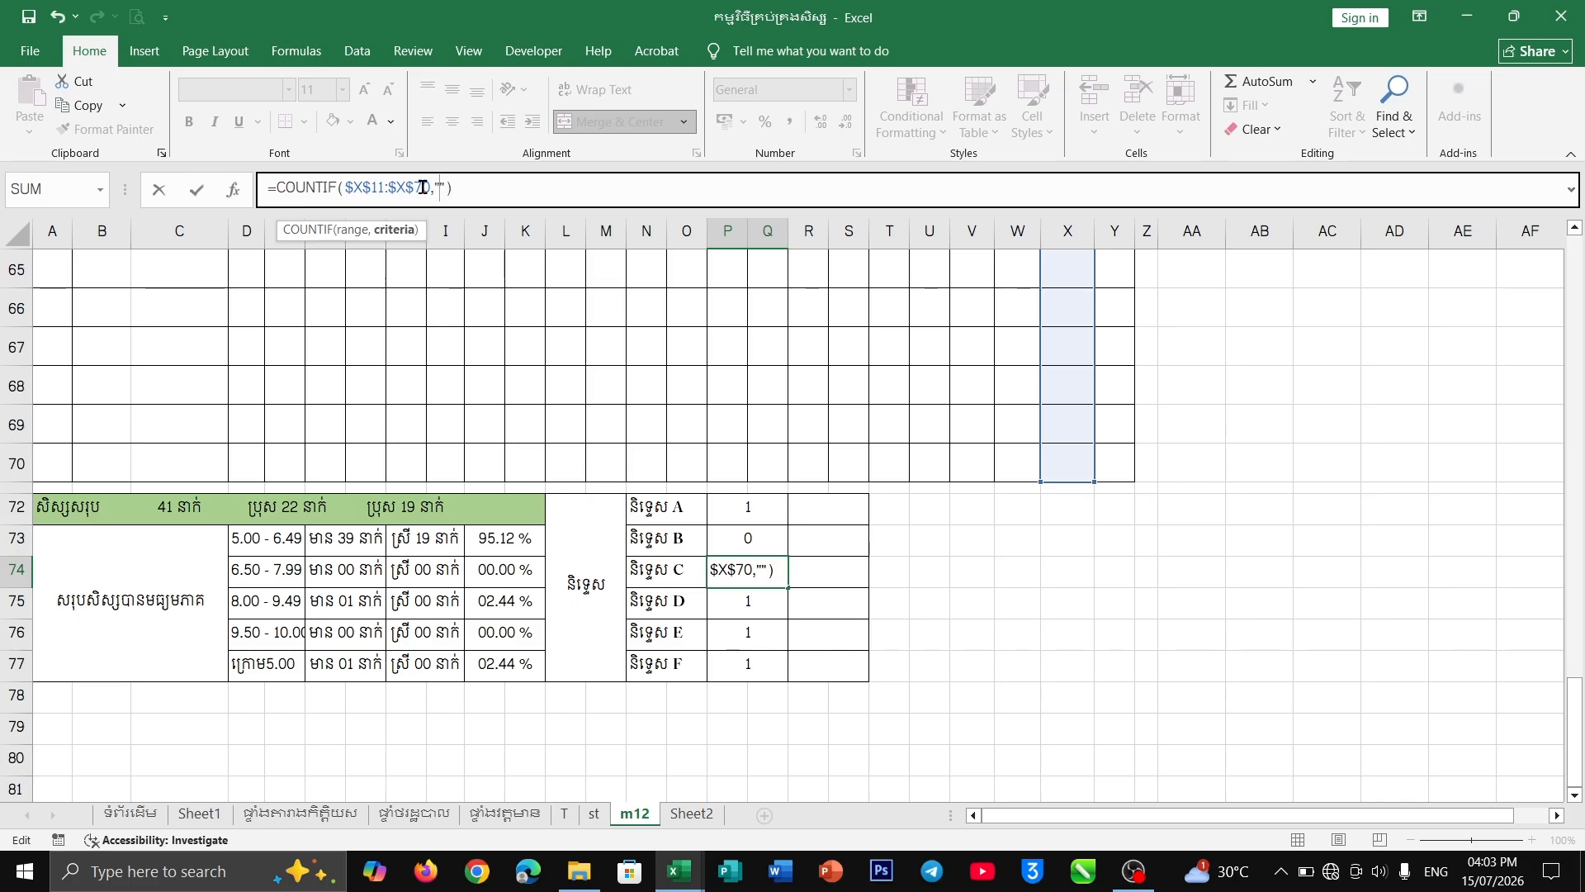
text(C)
key(Return)
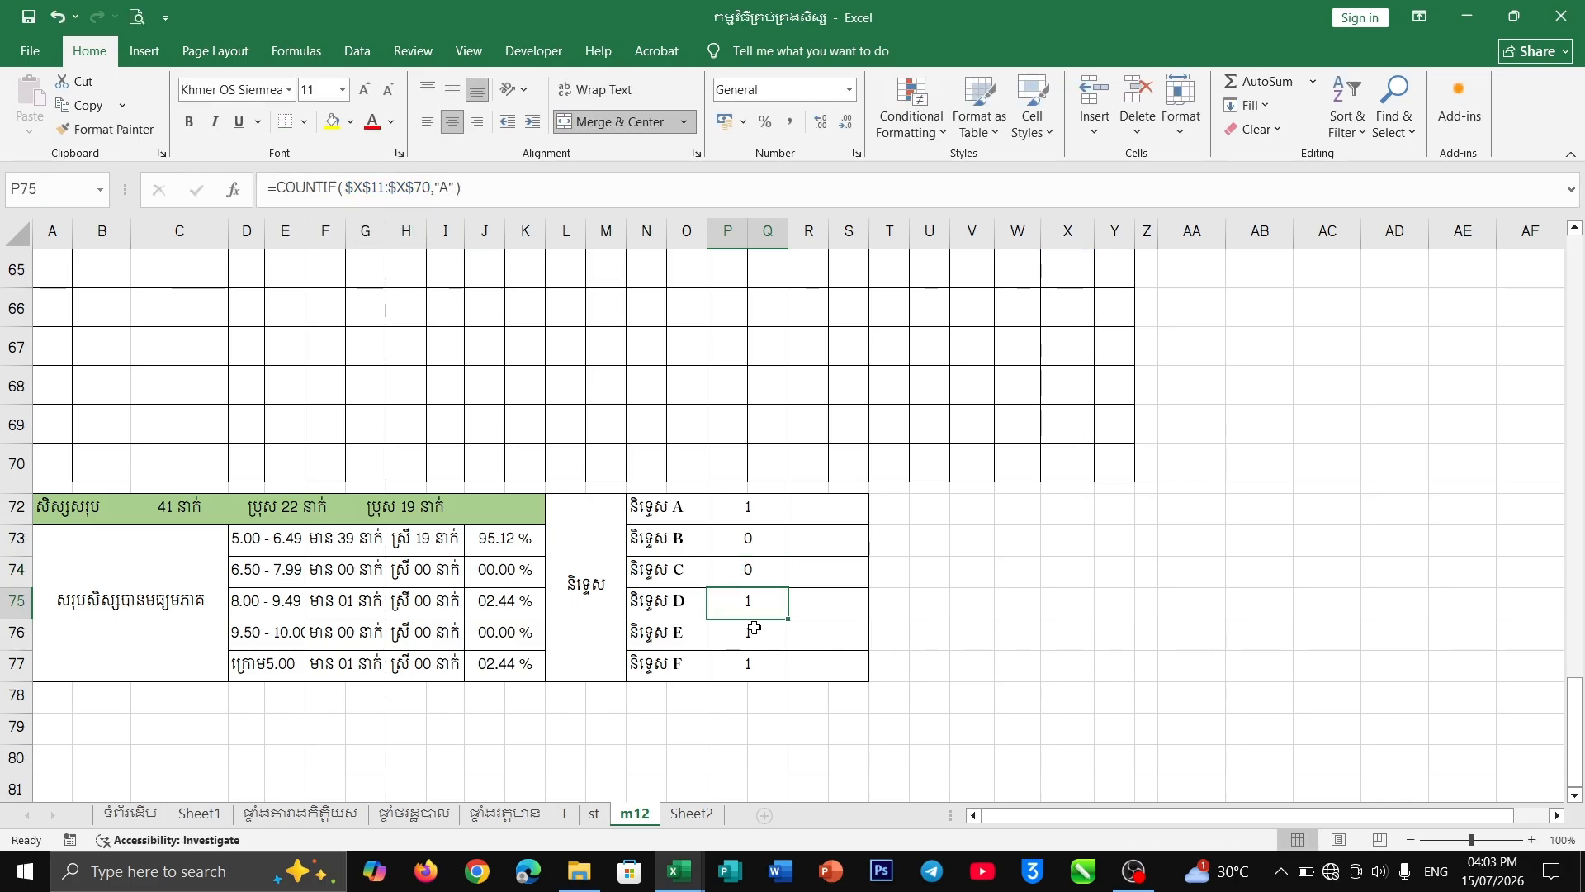
- Change the COUNTIF criterion to "D" in P75 and to "E" in P76
click(446, 187)
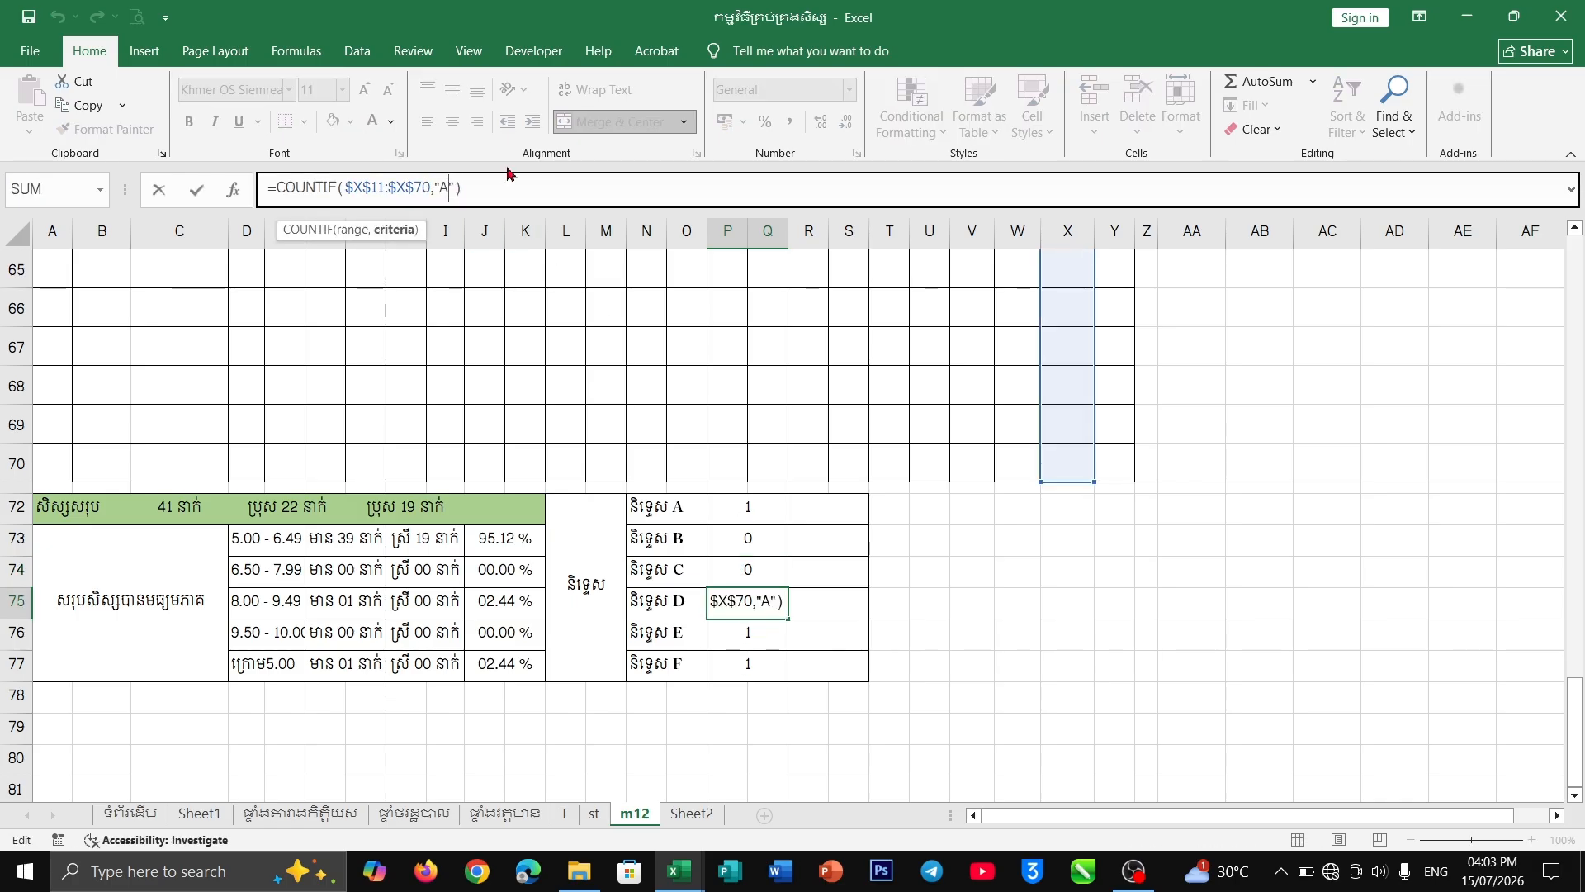
key(BackSpace)
text(D)
key(Return)
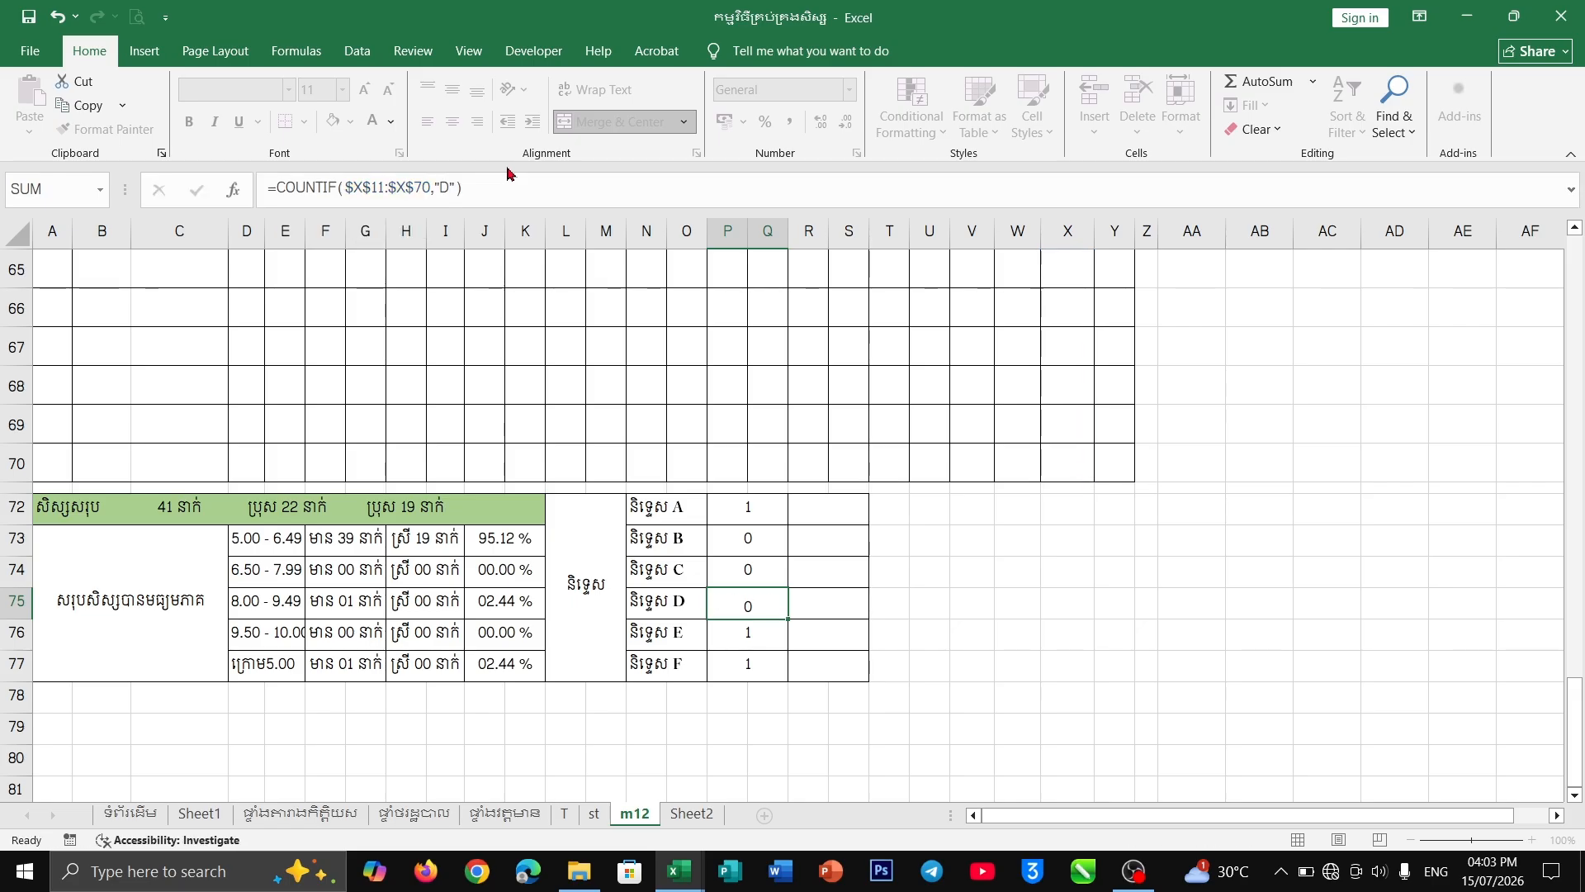
click(447, 185)
key(BackSpace)
text(E)
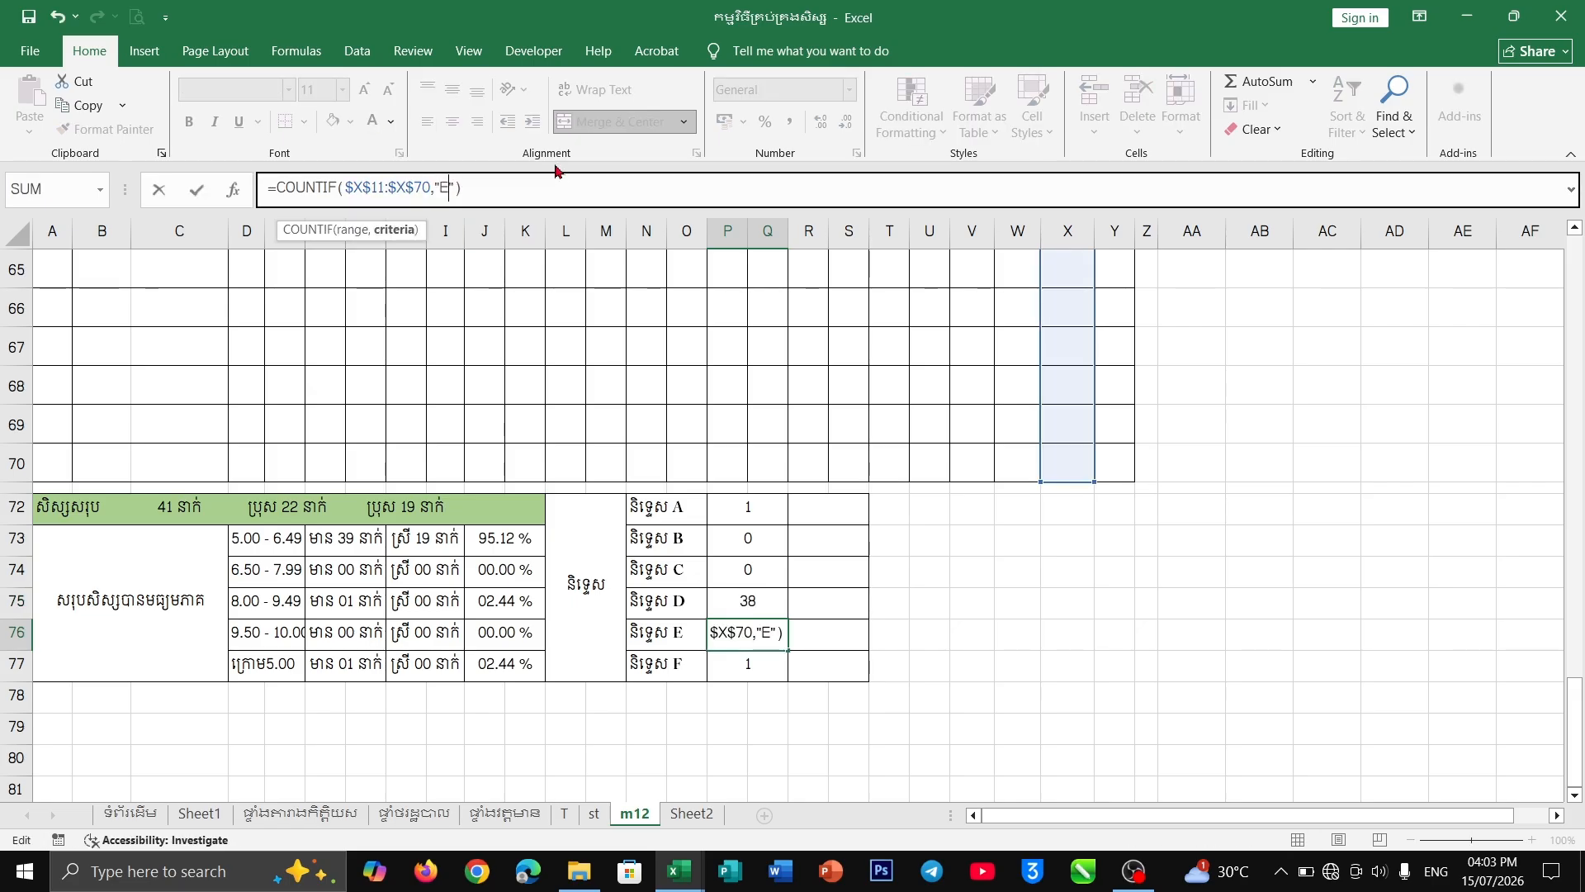
key(Return)
- Change the COUNTIF criterion in P77 to "F" and review the formula in P72
click(447, 185)
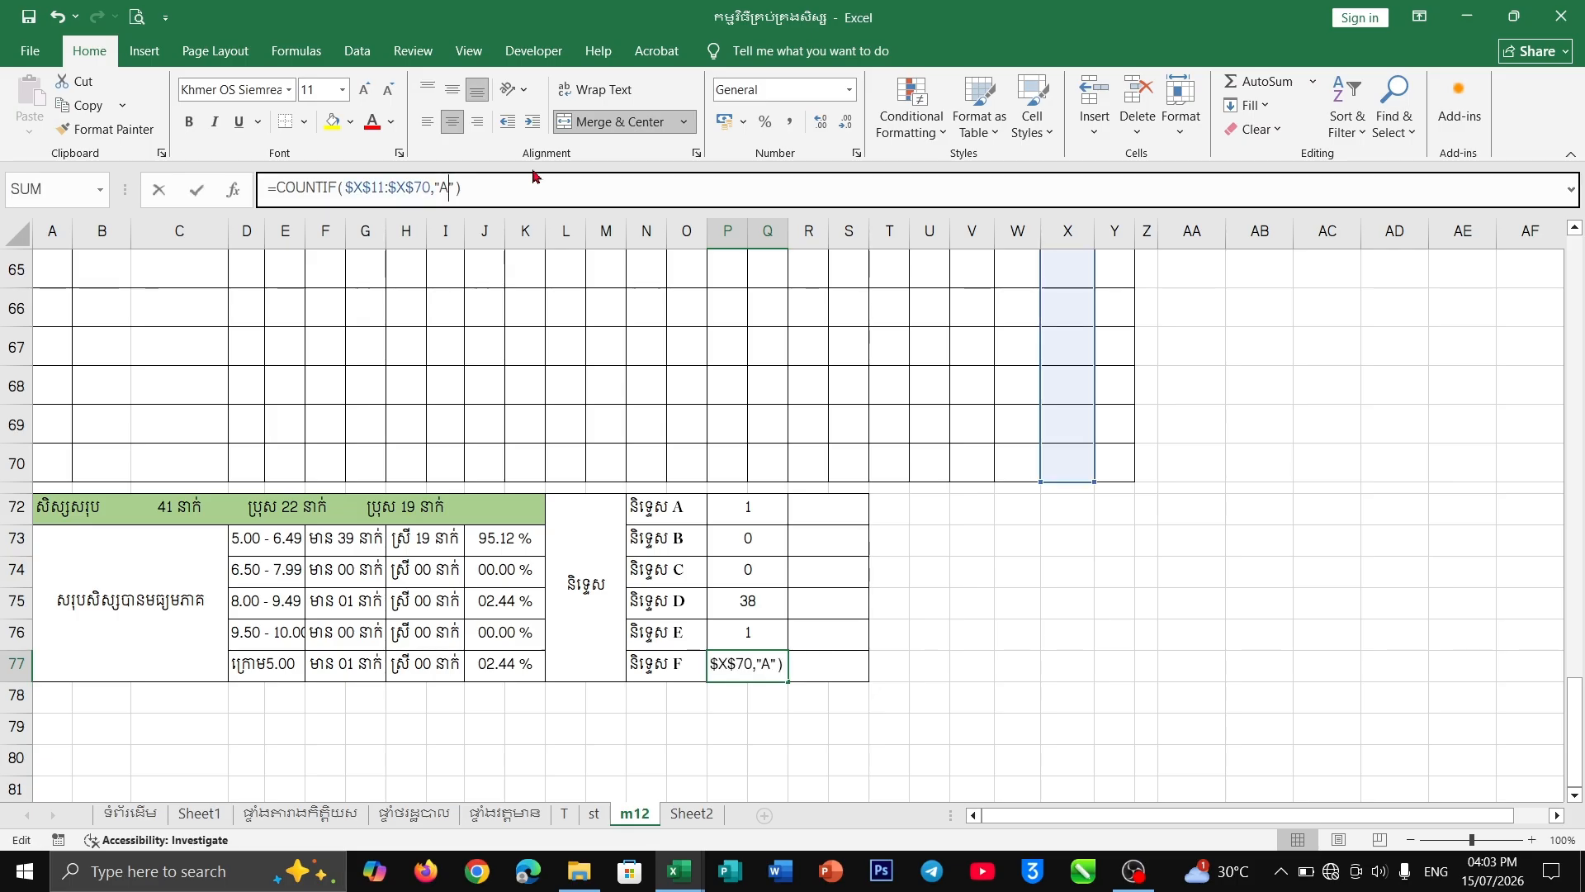
key(BackSpace)
text(F)
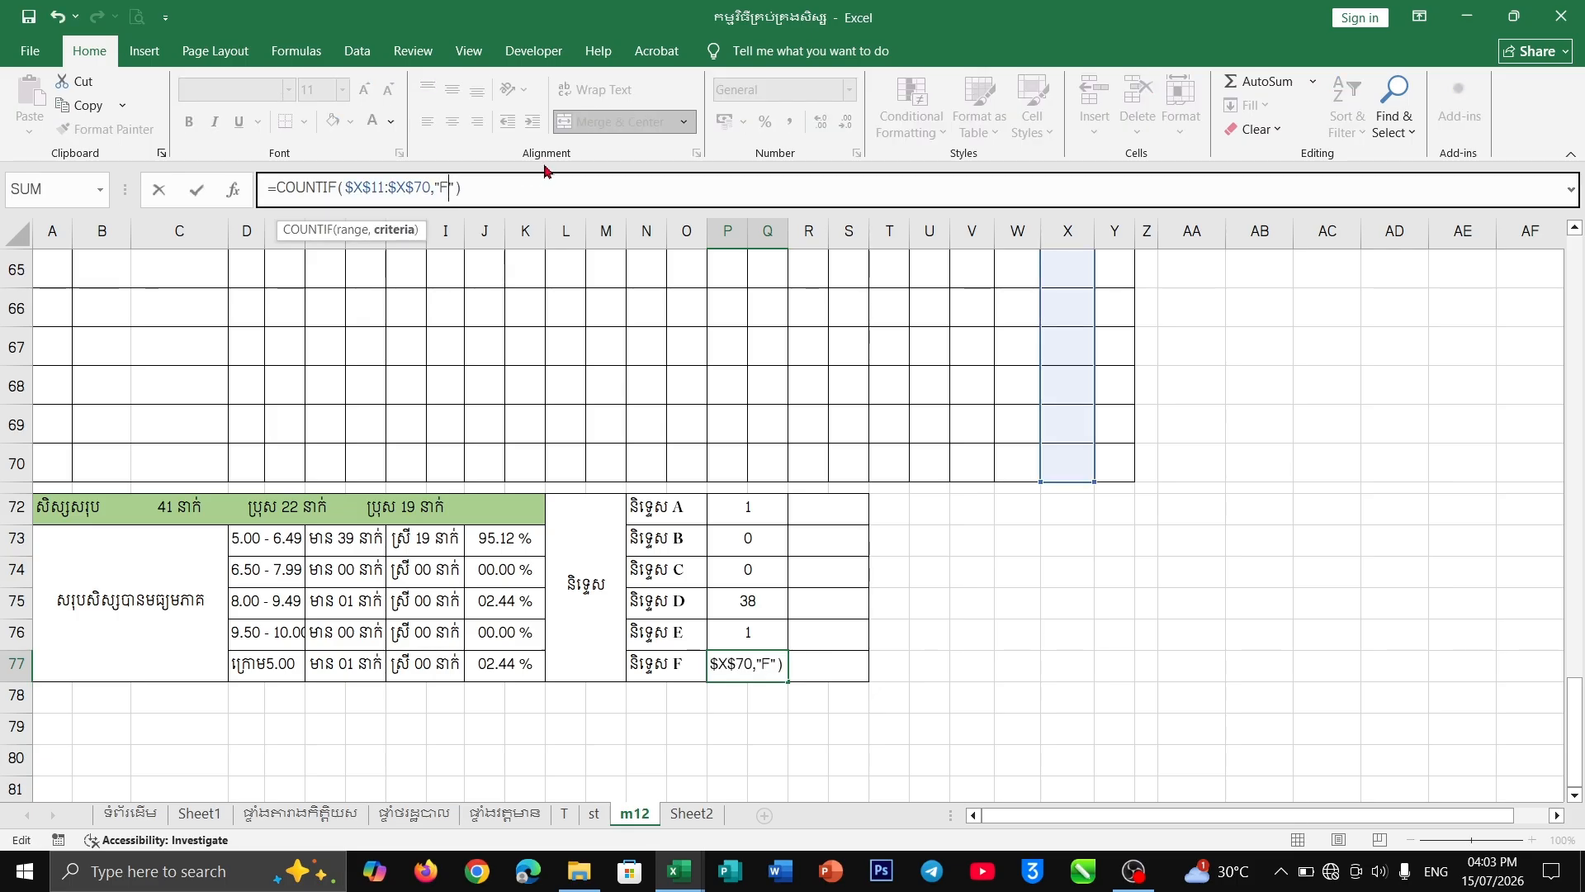
key(Return)
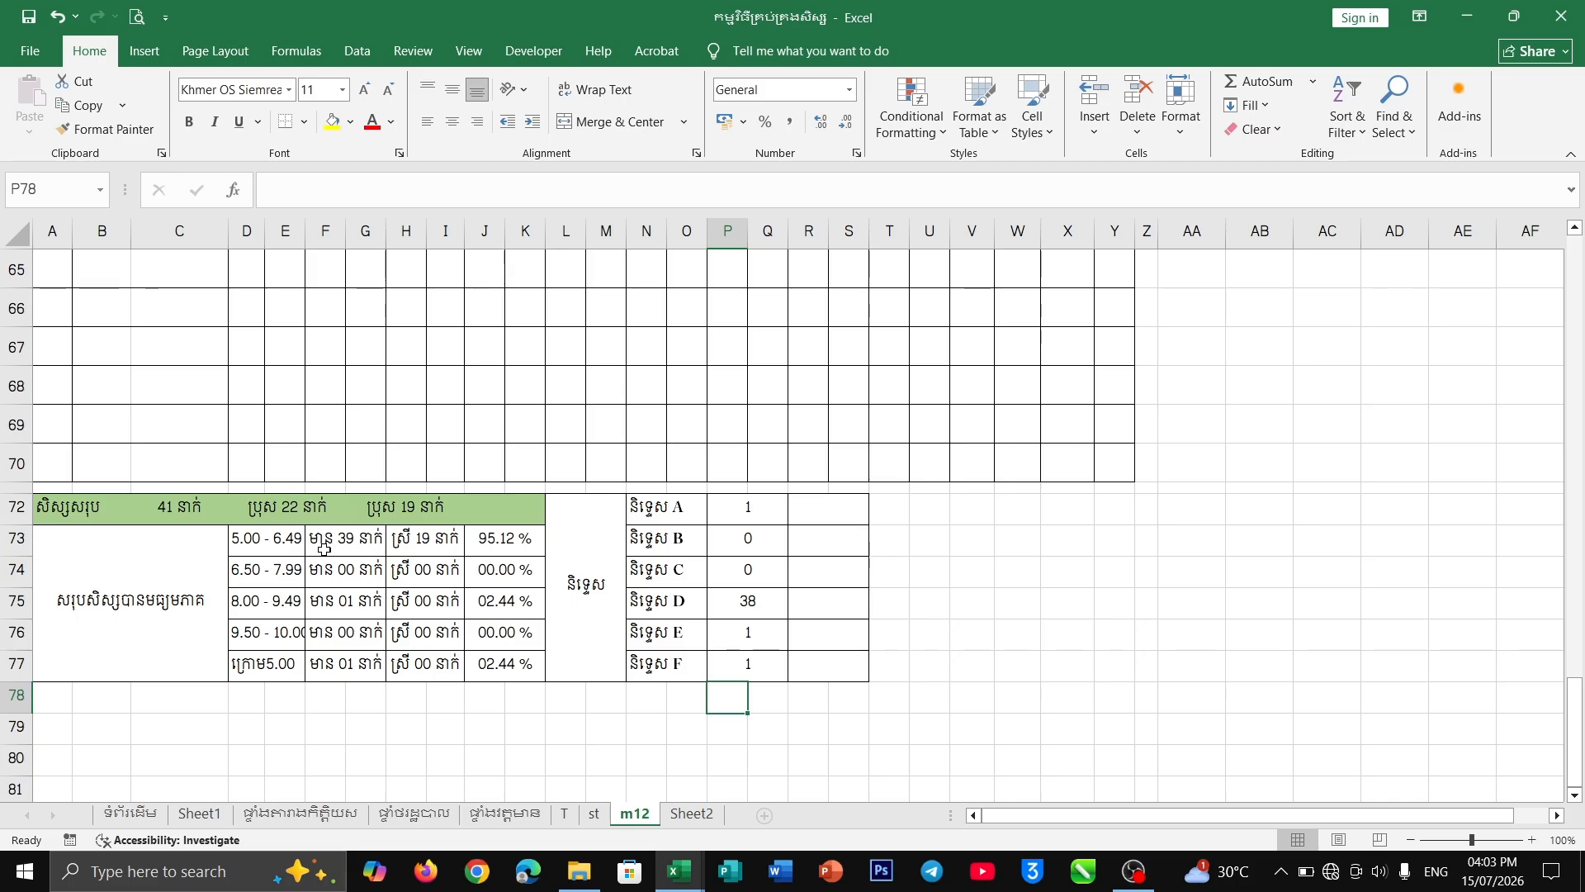
click(769, 515)
double_click(754, 512)
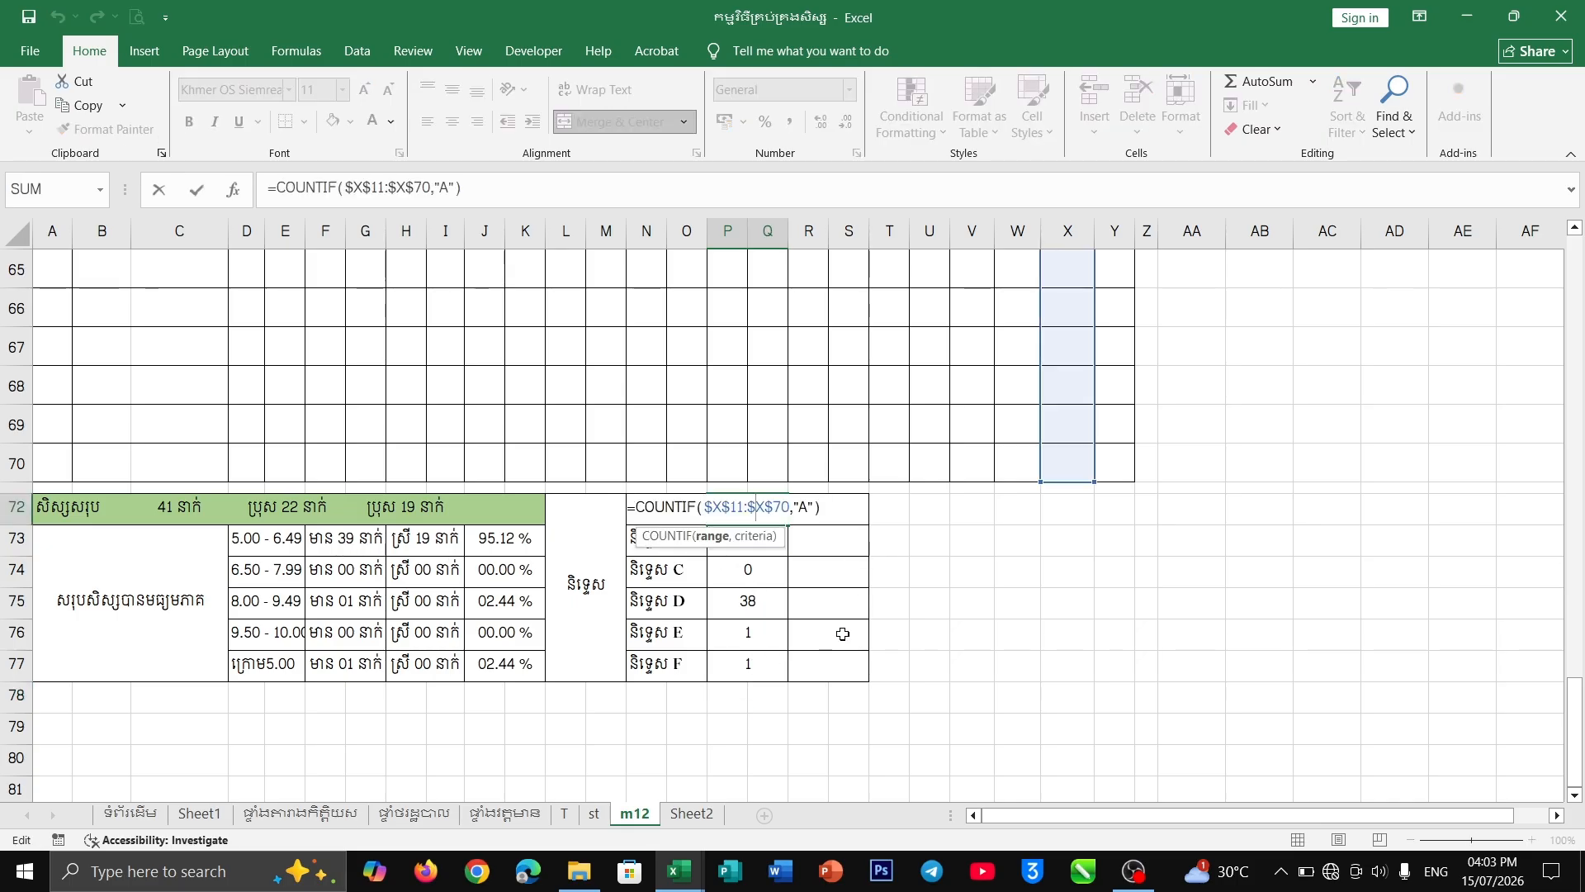
key(Return)
- Apply the existing custom number format មាន 00 នាក់ to the grade counts in P72 to P77
drag(734, 509, 746, 663)
click(858, 155)
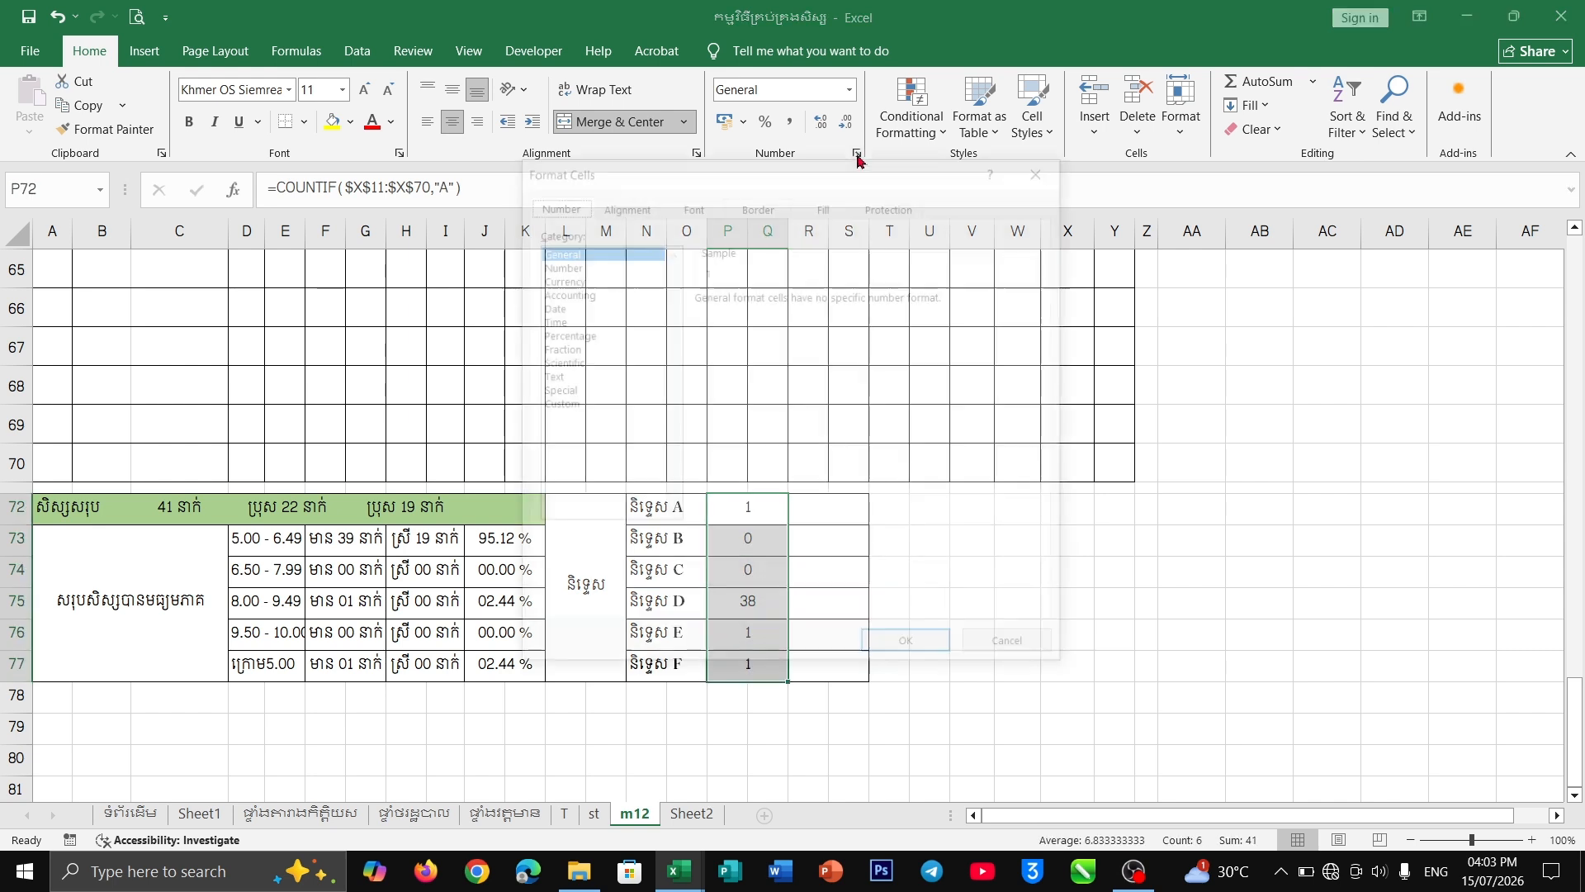
click(570, 403)
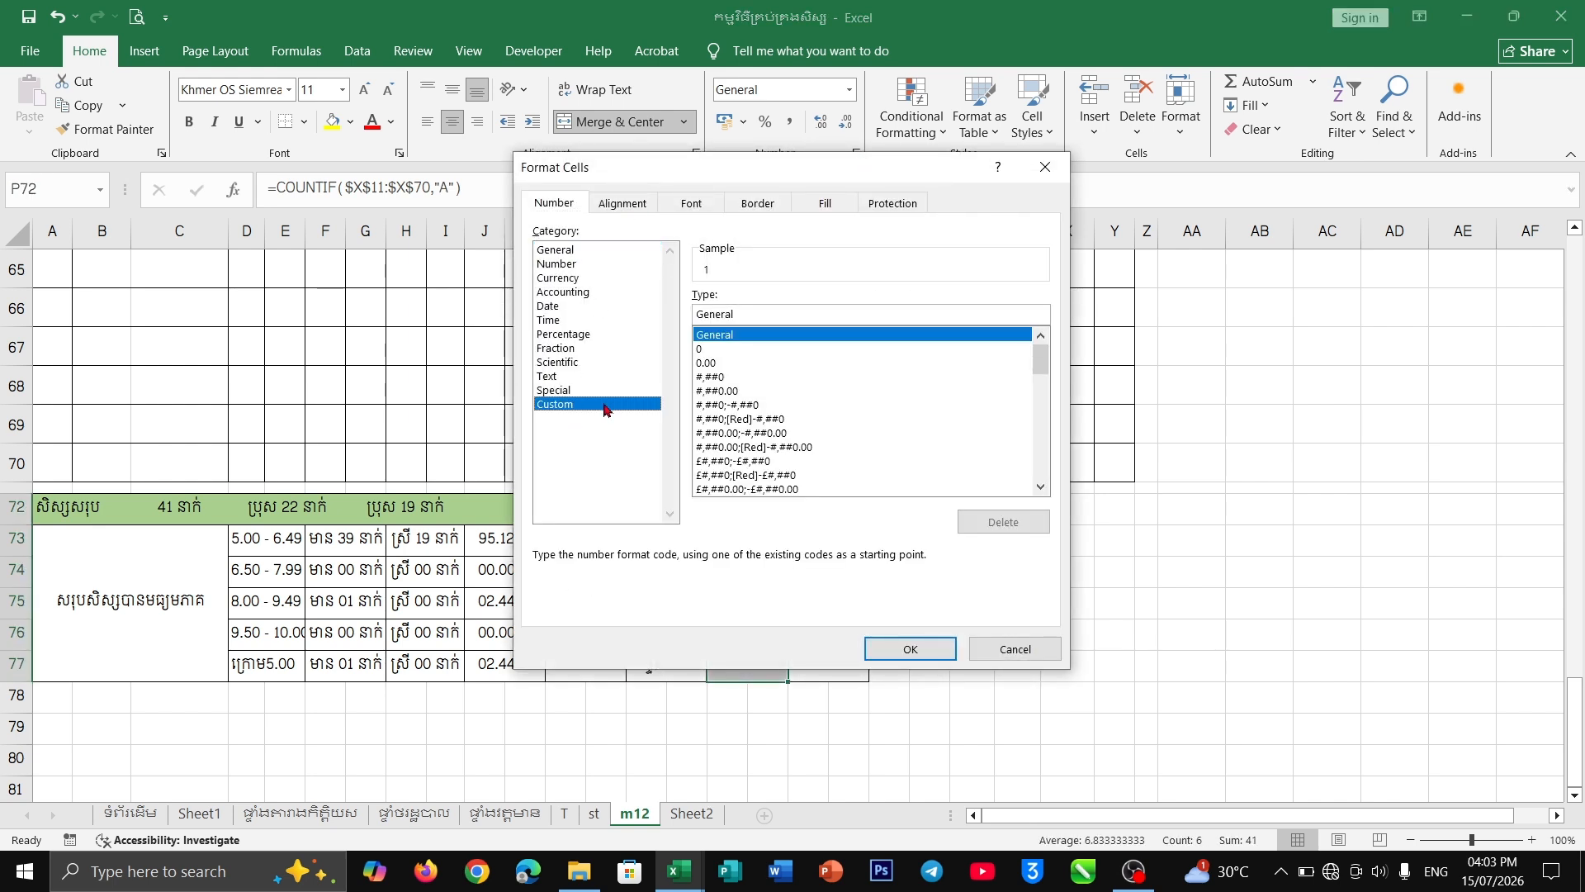
drag(741, 312, 689, 318)
click(874, 311)
drag(1045, 368, 1045, 444)
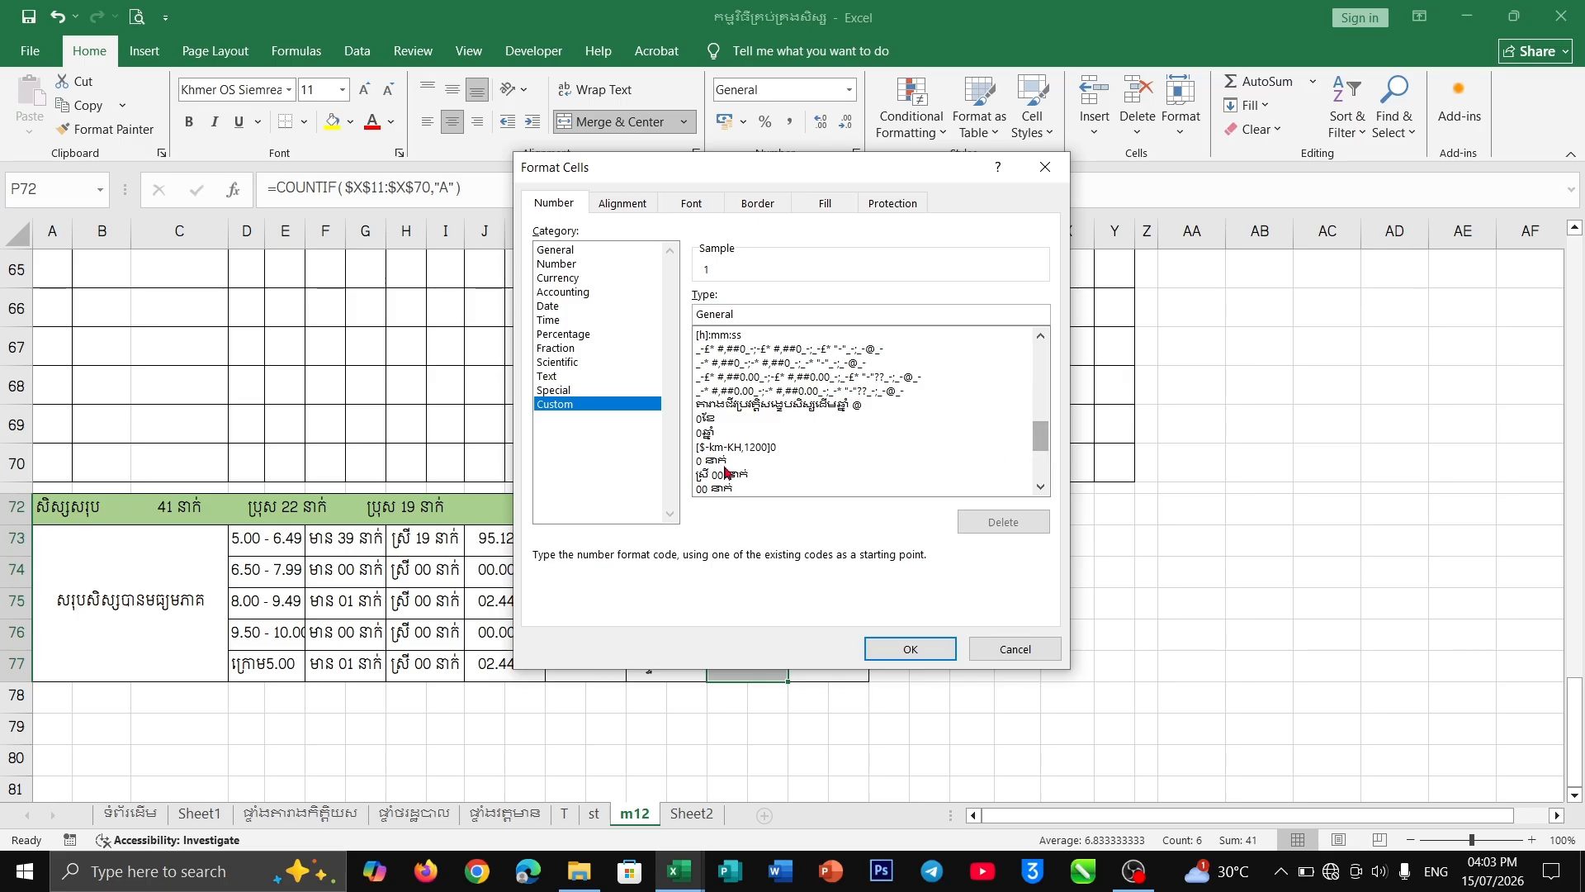
scroll(743, 454, down, 2)
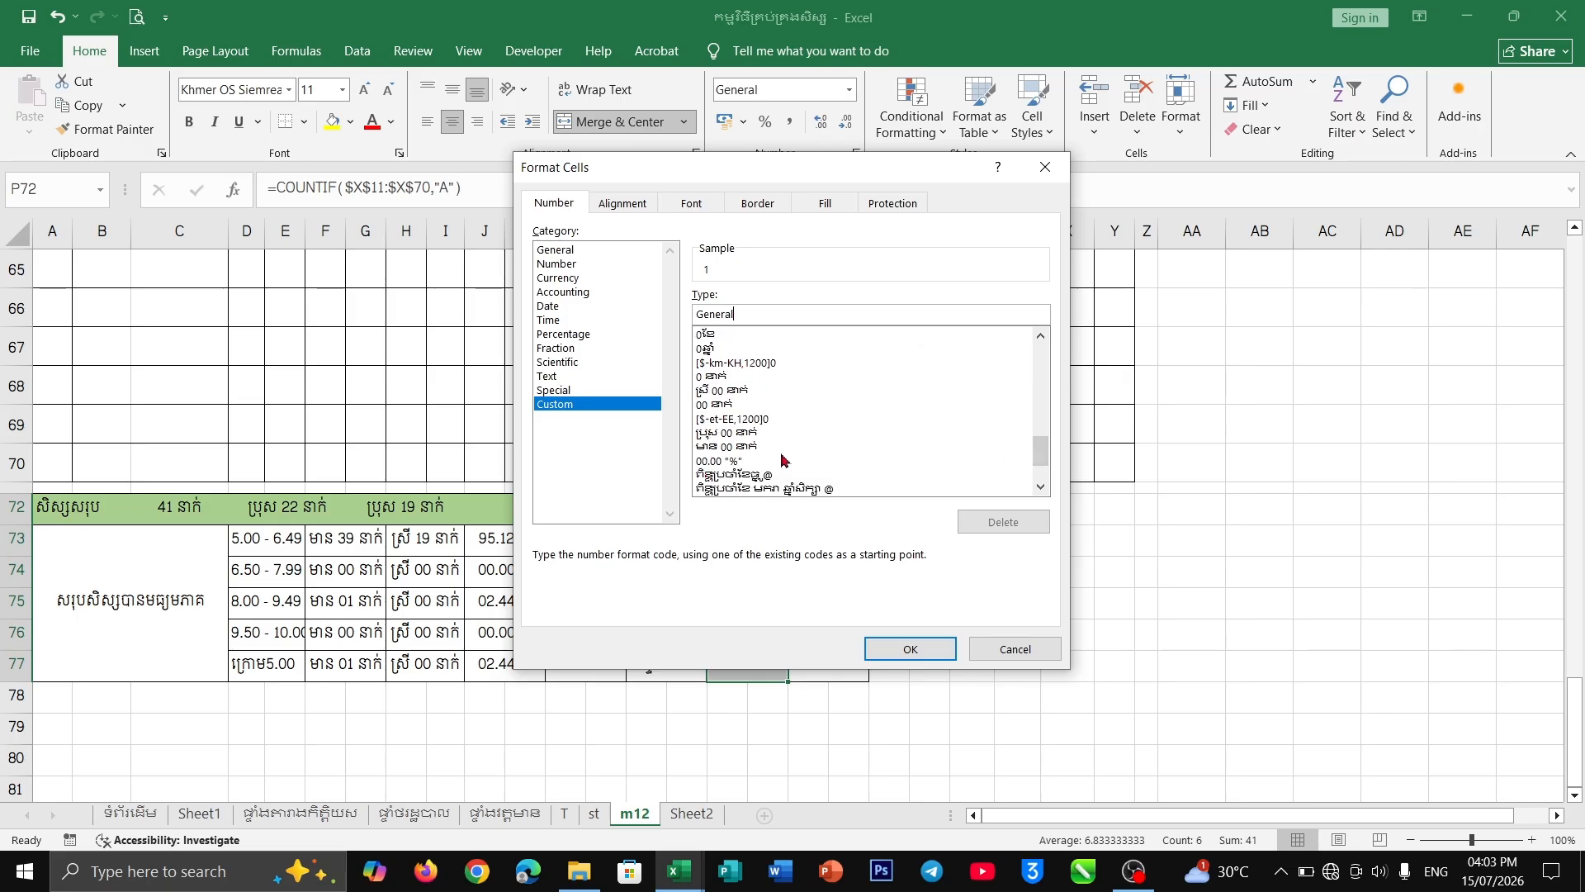
click(734, 447)
click(910, 648)
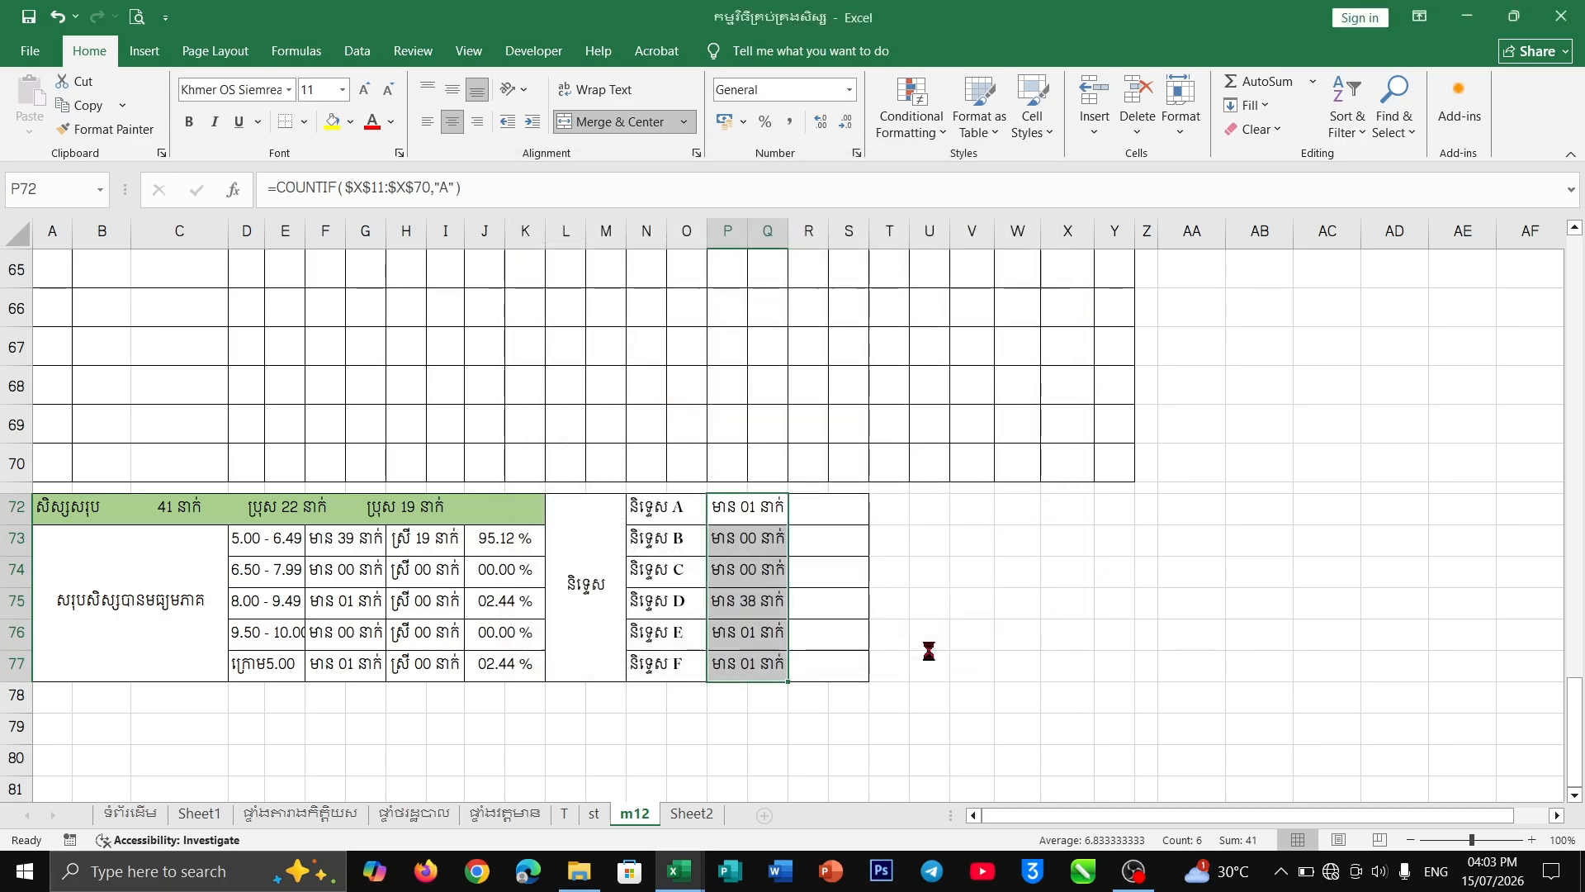
key(Return)
key(Return)
key(Return)
key(Down)
- Begin a COUNTIFS formula in R72, beside the grade A student count
click(816, 515)
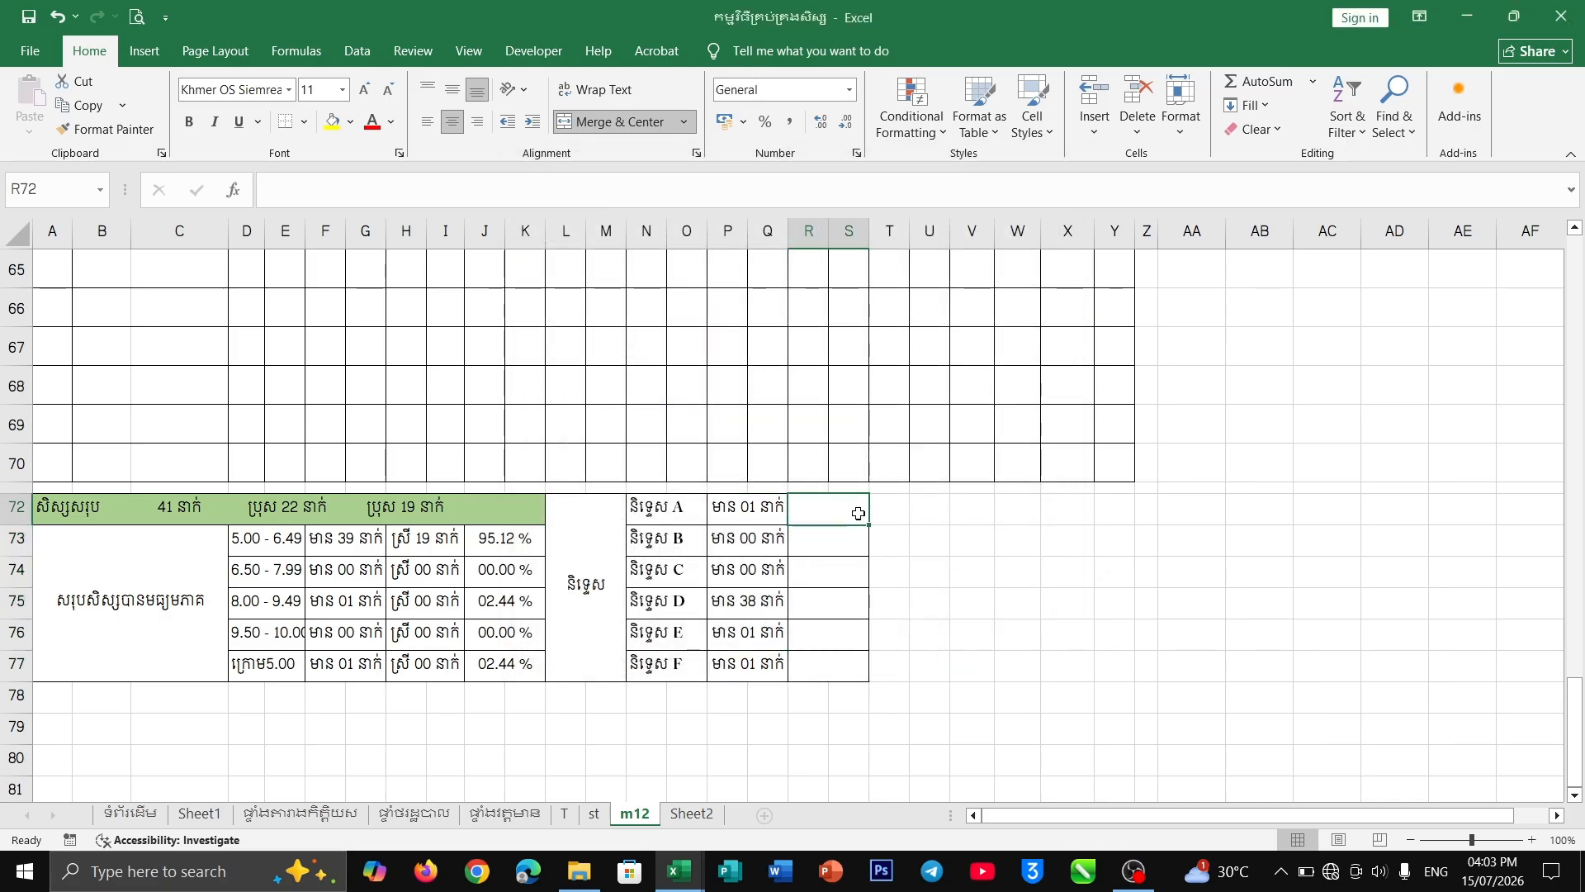
text(=)
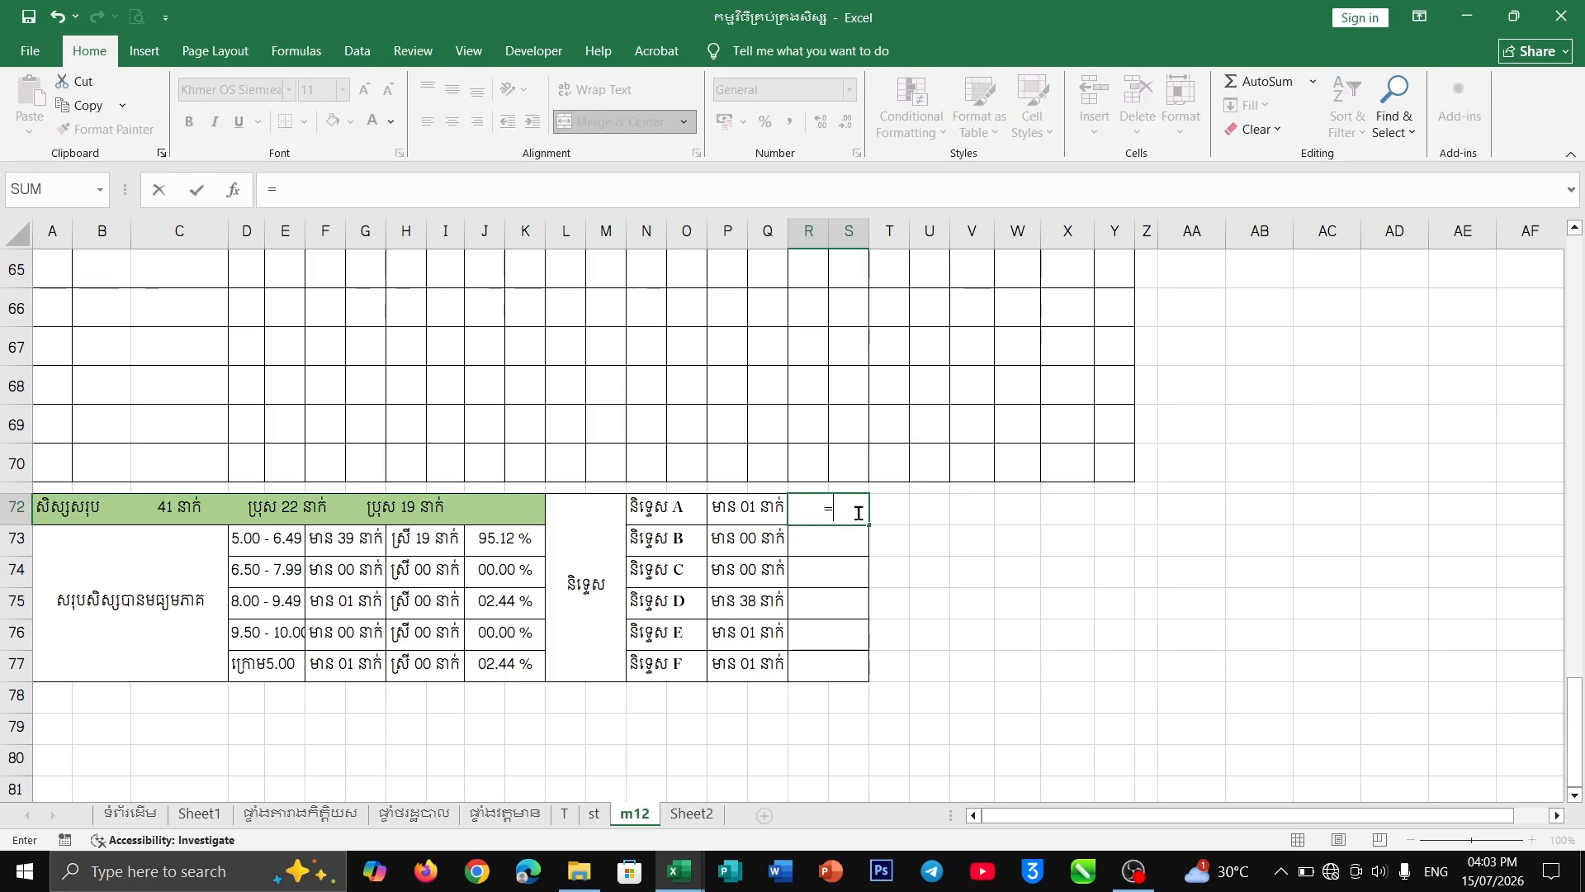
text(ciun)
key(BackSpace)
key(BackSpace)
key(BackSpace)
text(iu)
key(BackSpace)
key(BackSpace)
text(o)
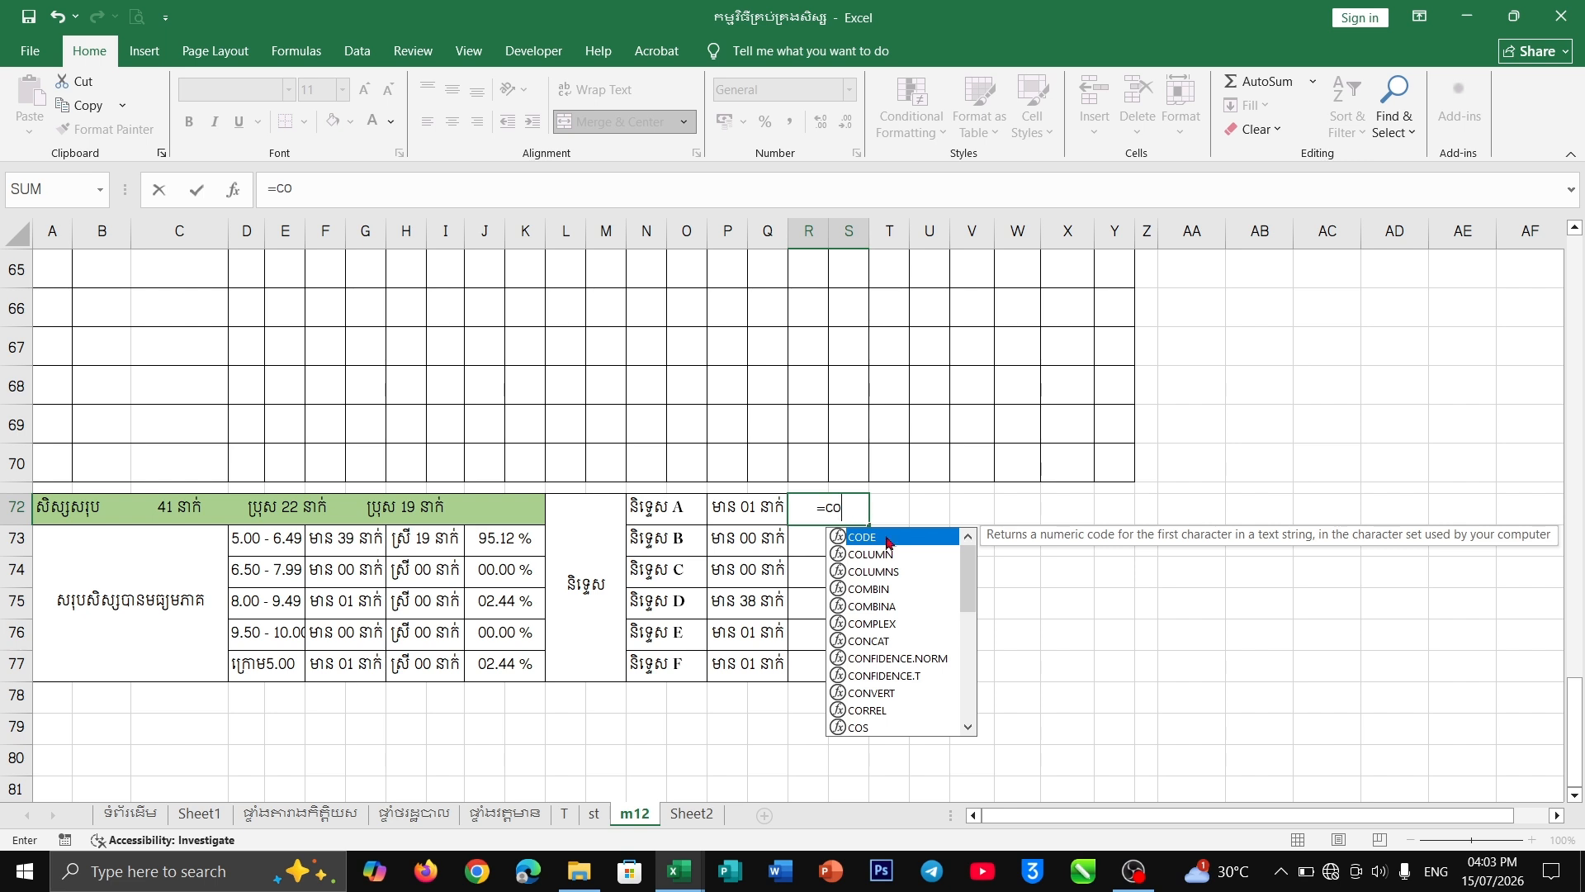
text(u)
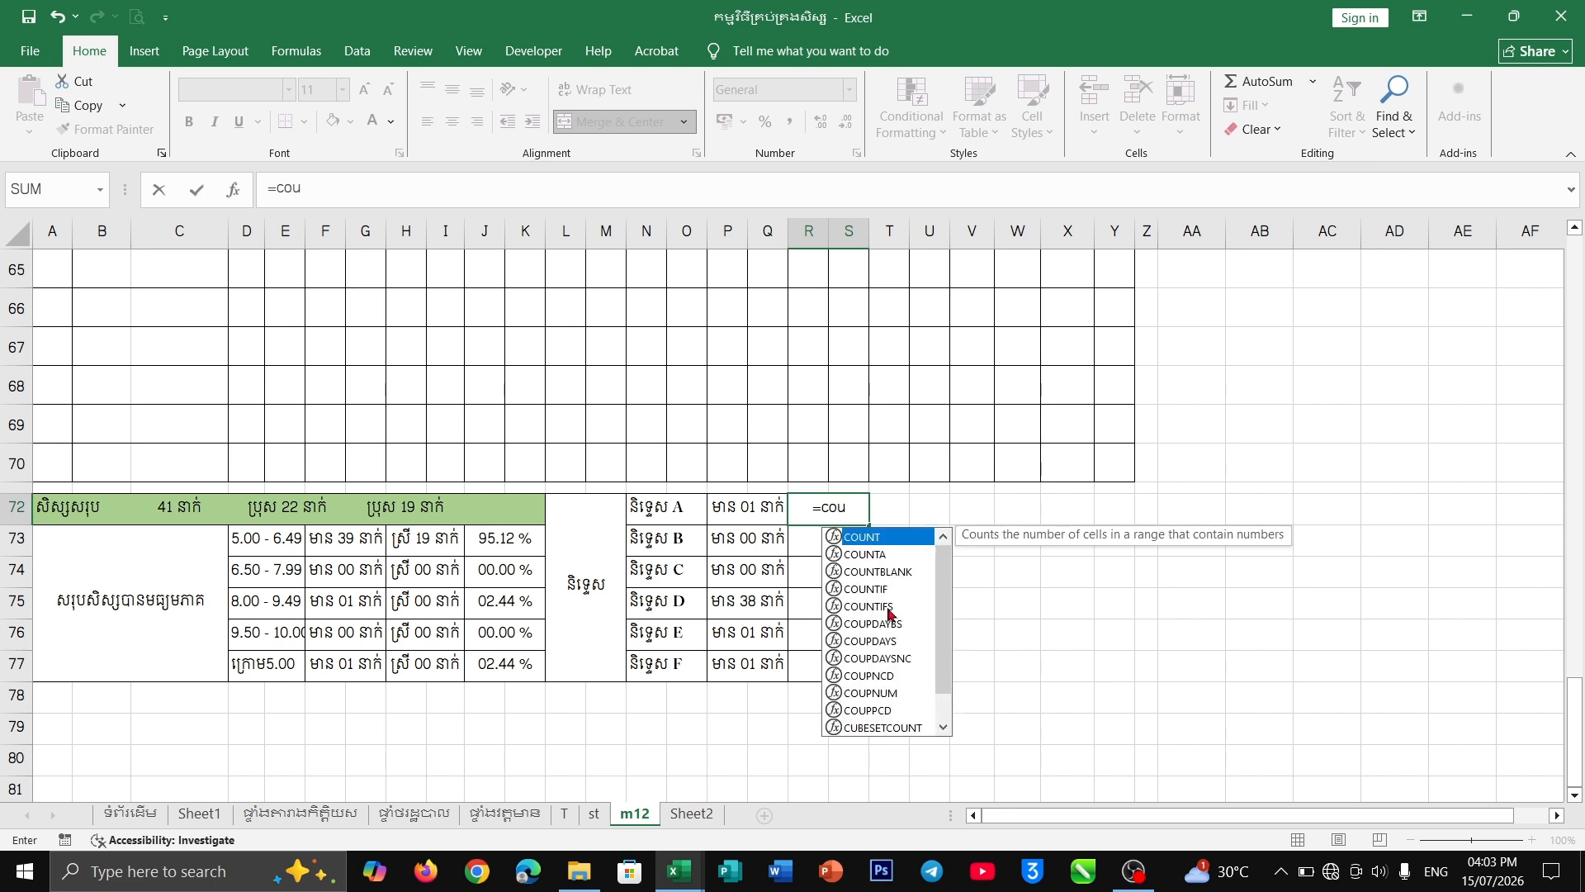
double_click(889, 612)
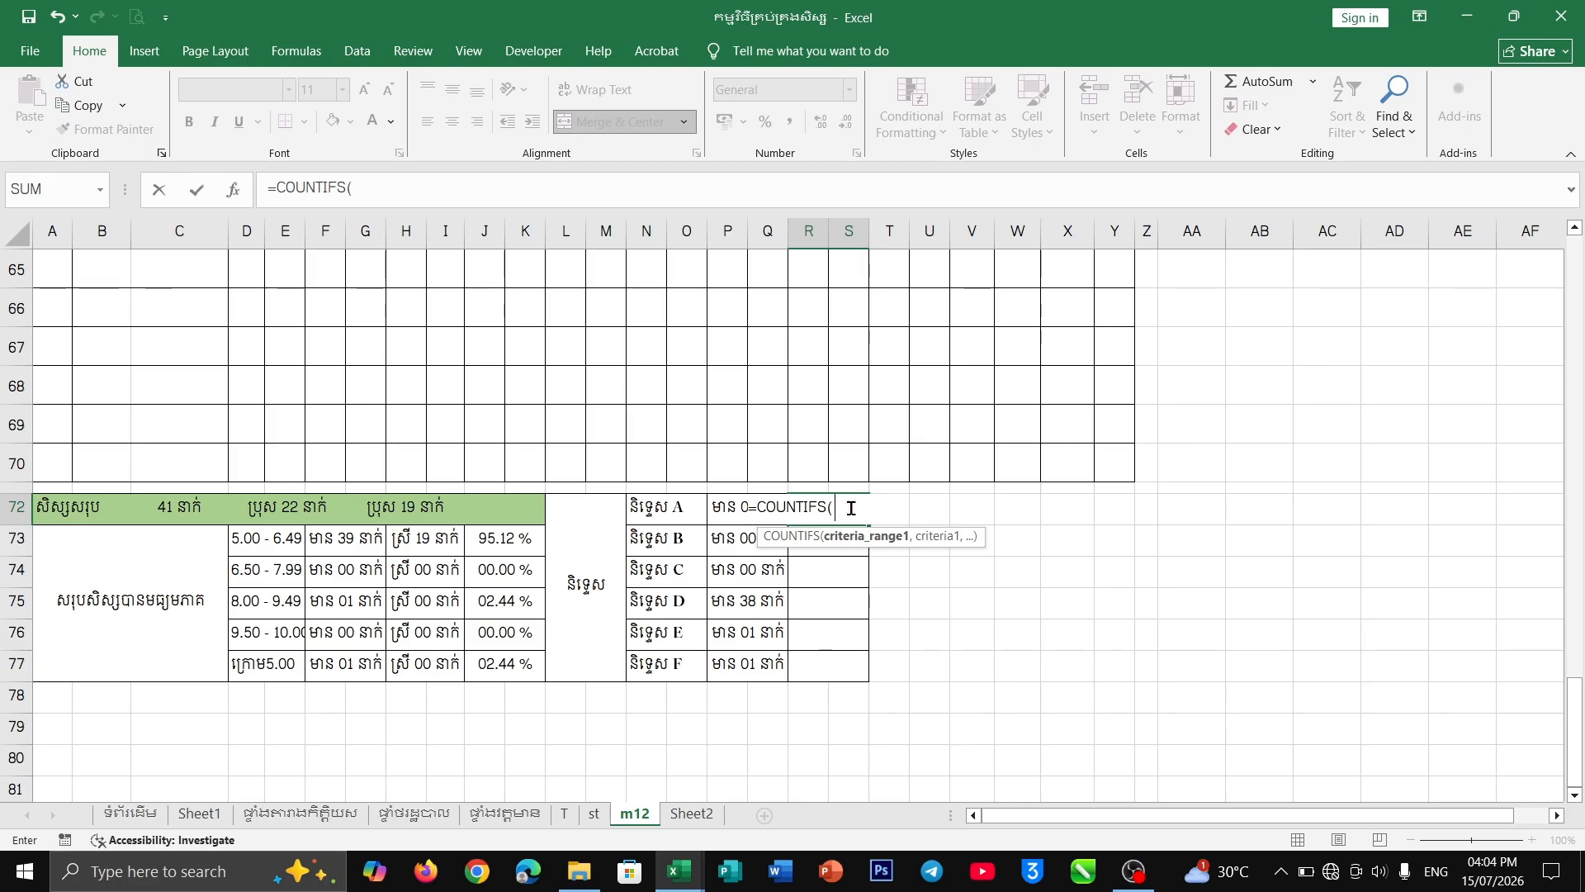
- Give the COUNTIFS formula the absolute sex column range $D$11:$D$70 with the criterion "ស"
scroll(286, 431, up, 20)
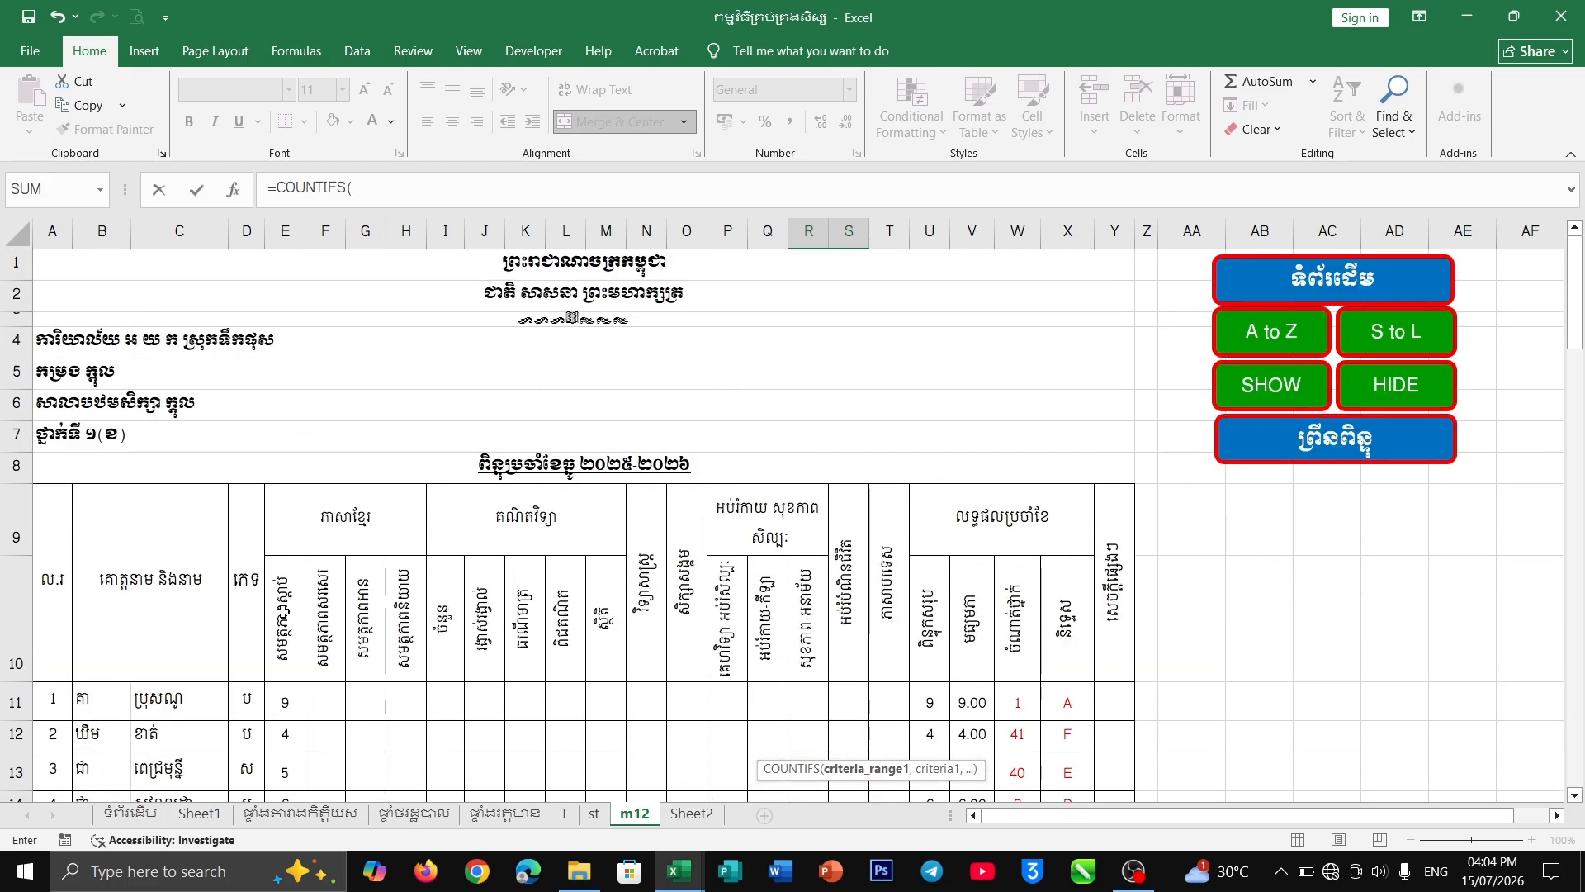
drag(252, 691, 245, 741)
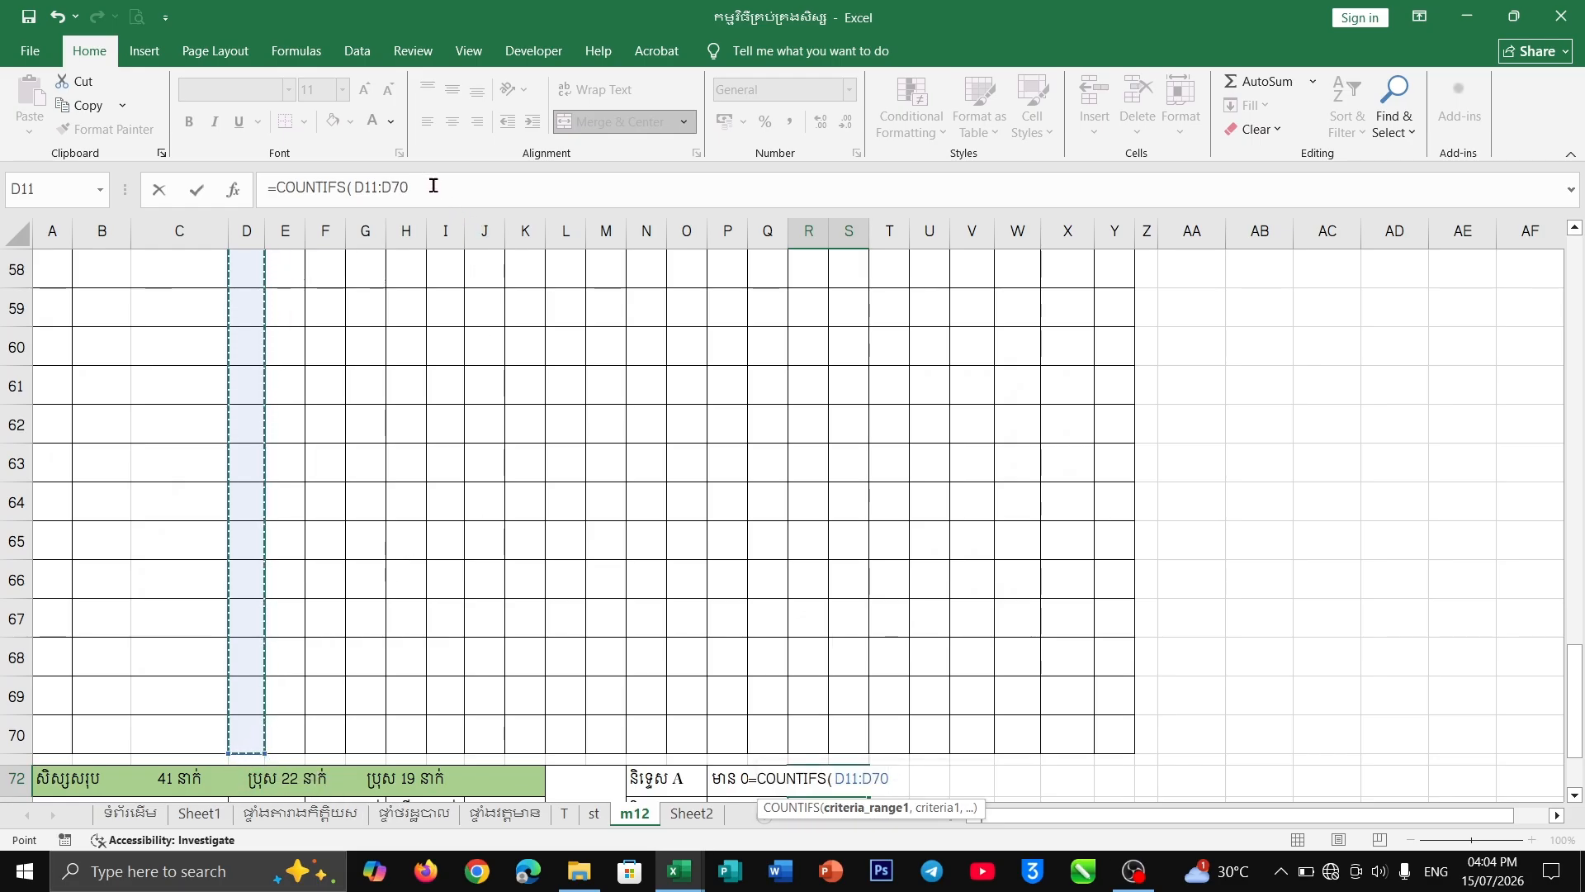
key(F4)
click(502, 193)
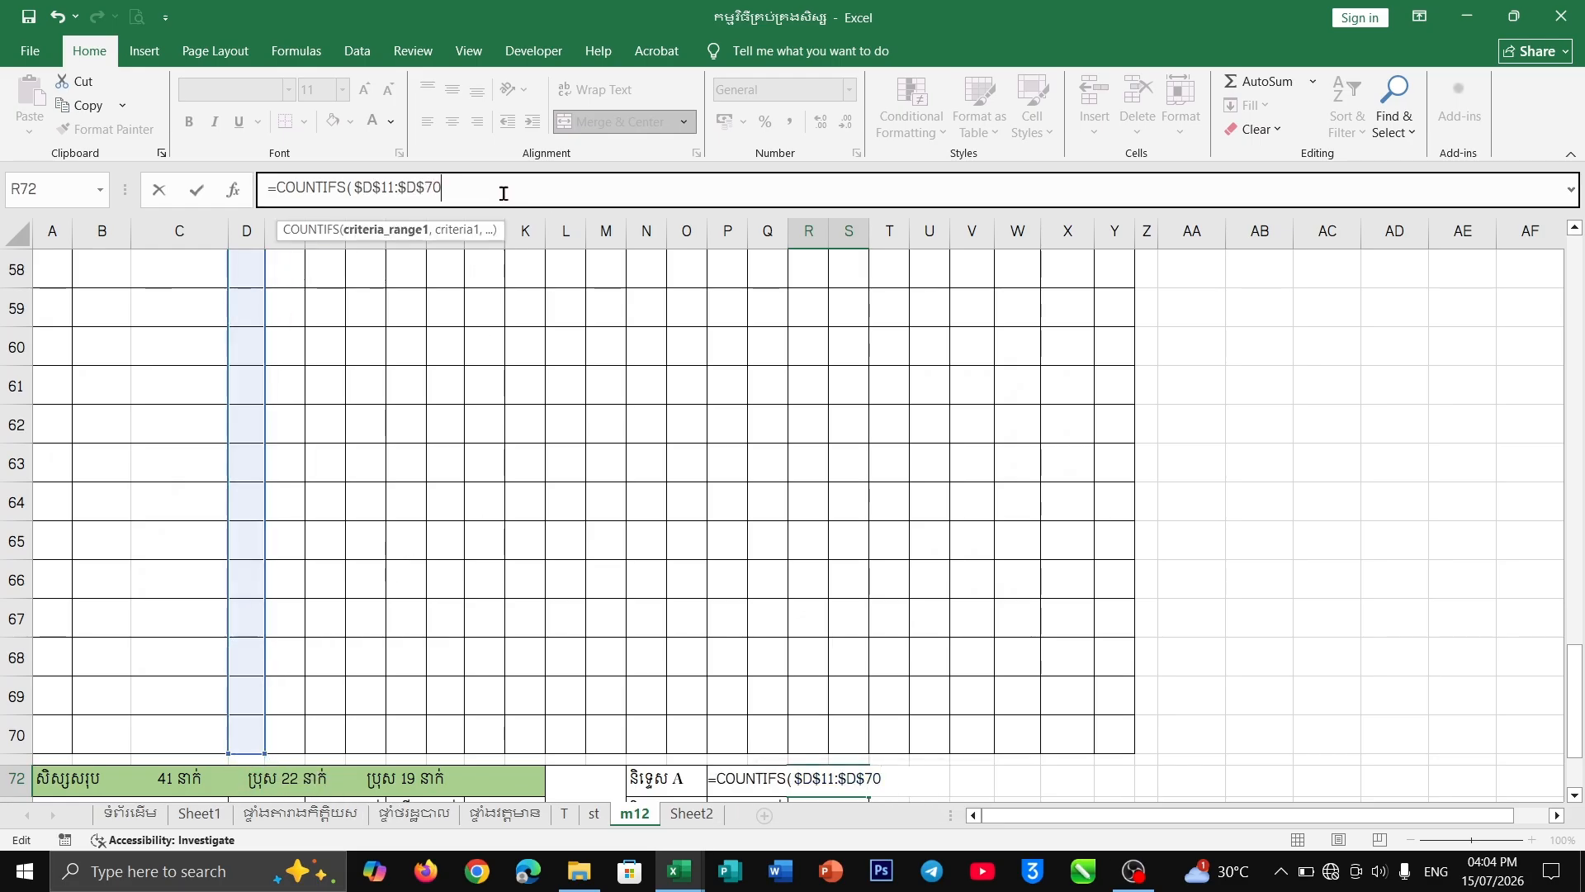
text(,"")
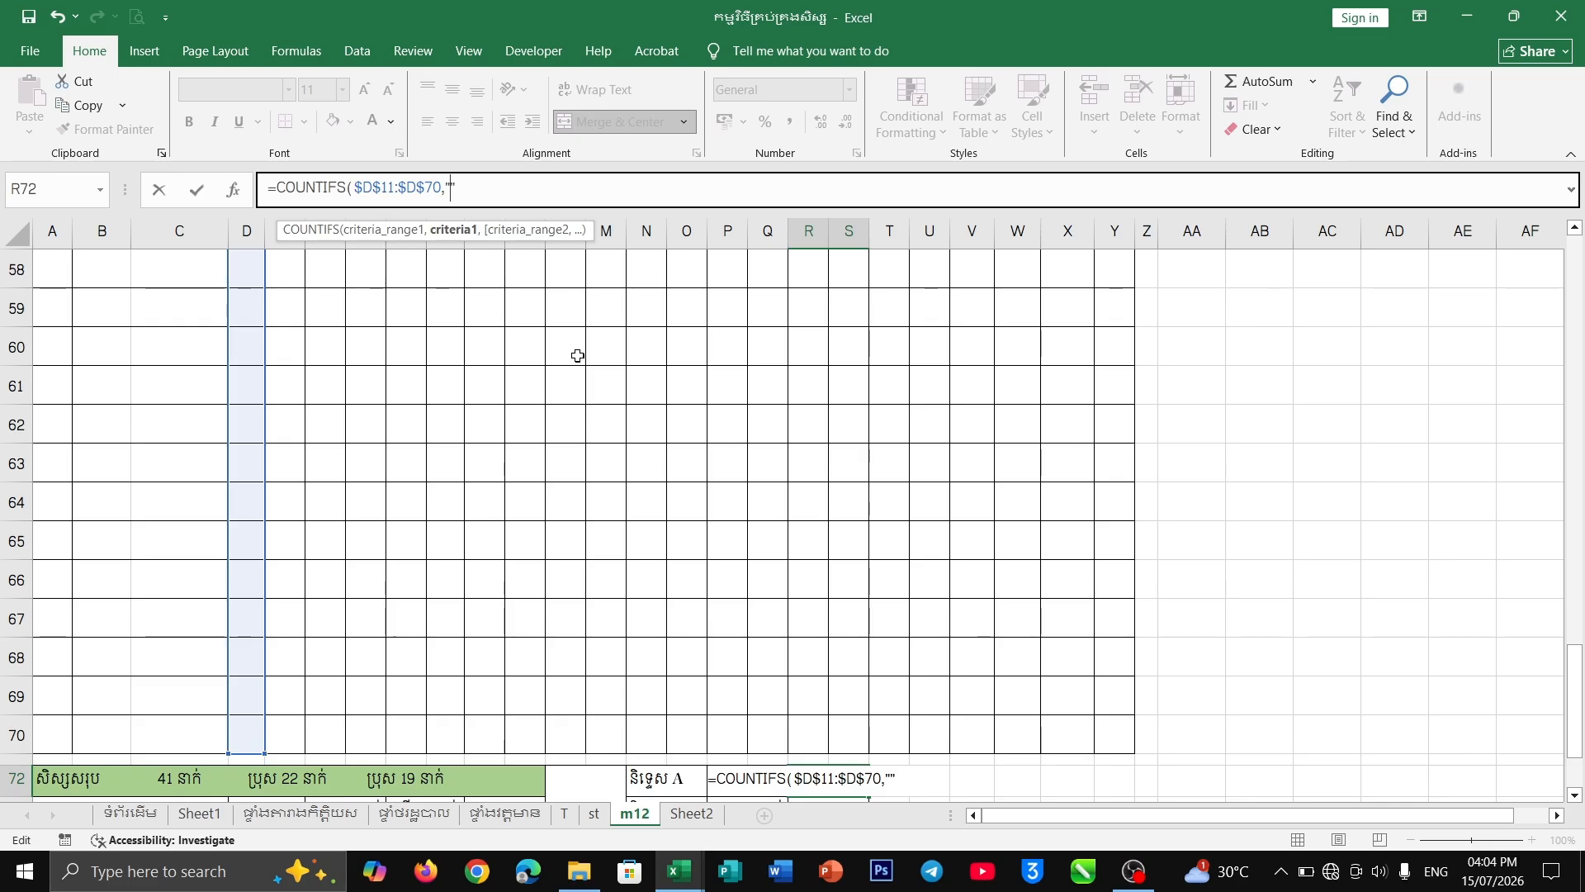
text(ស"ុំ)
key(BackSpace)
key(alt+shift)
text(,)
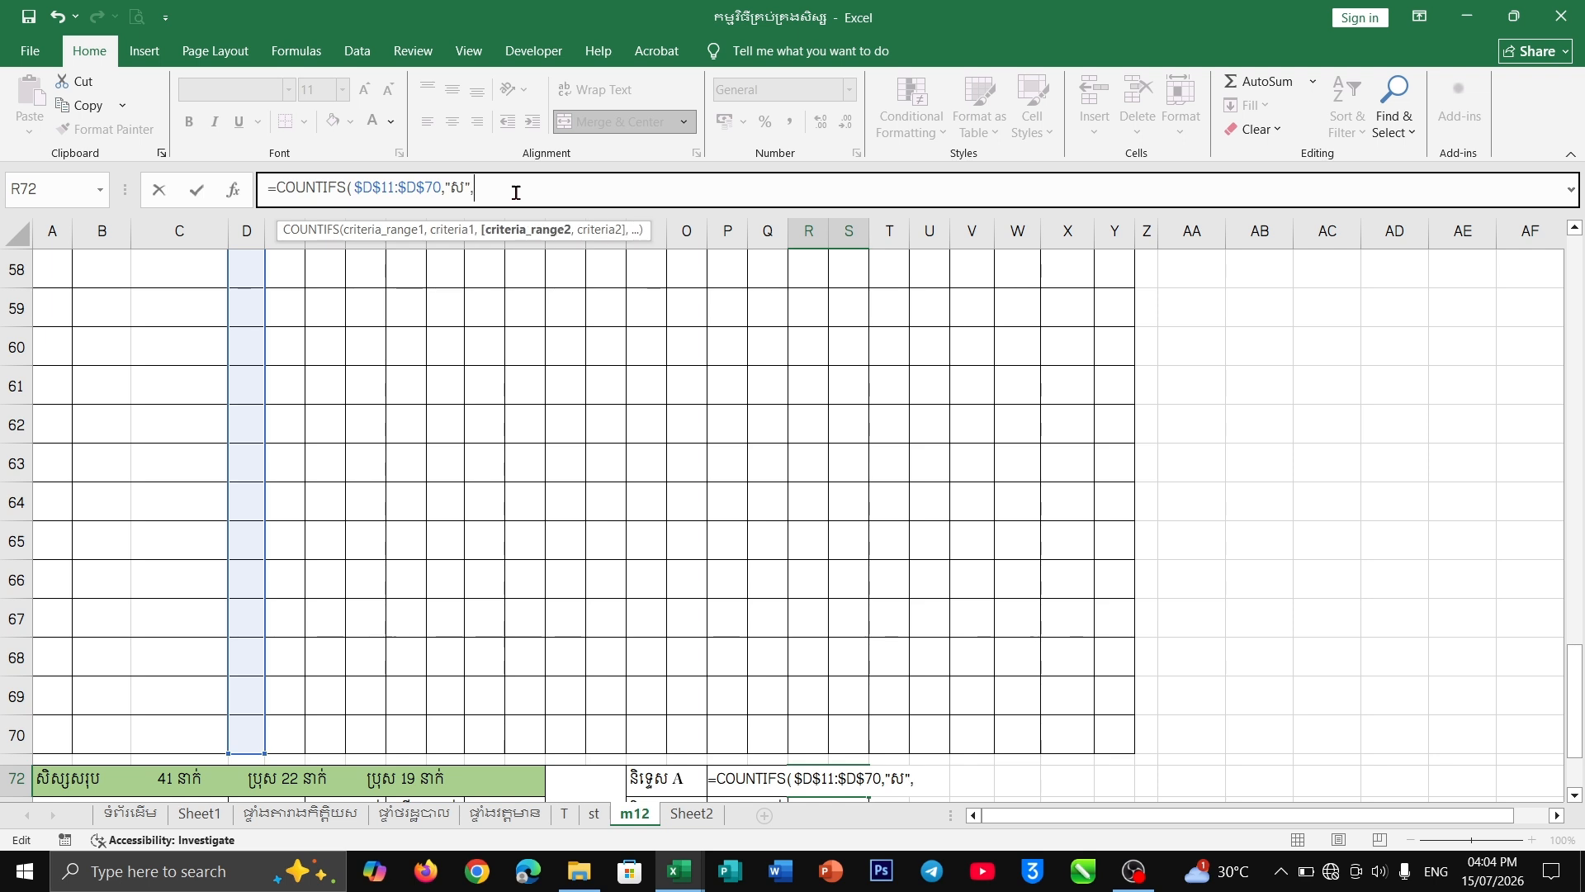
- Add the absolute grade column range $X$11:$X$70 with the criterion "A" and complete the COUNTIFS formula in R72
scroll(792, 425, up, 19)
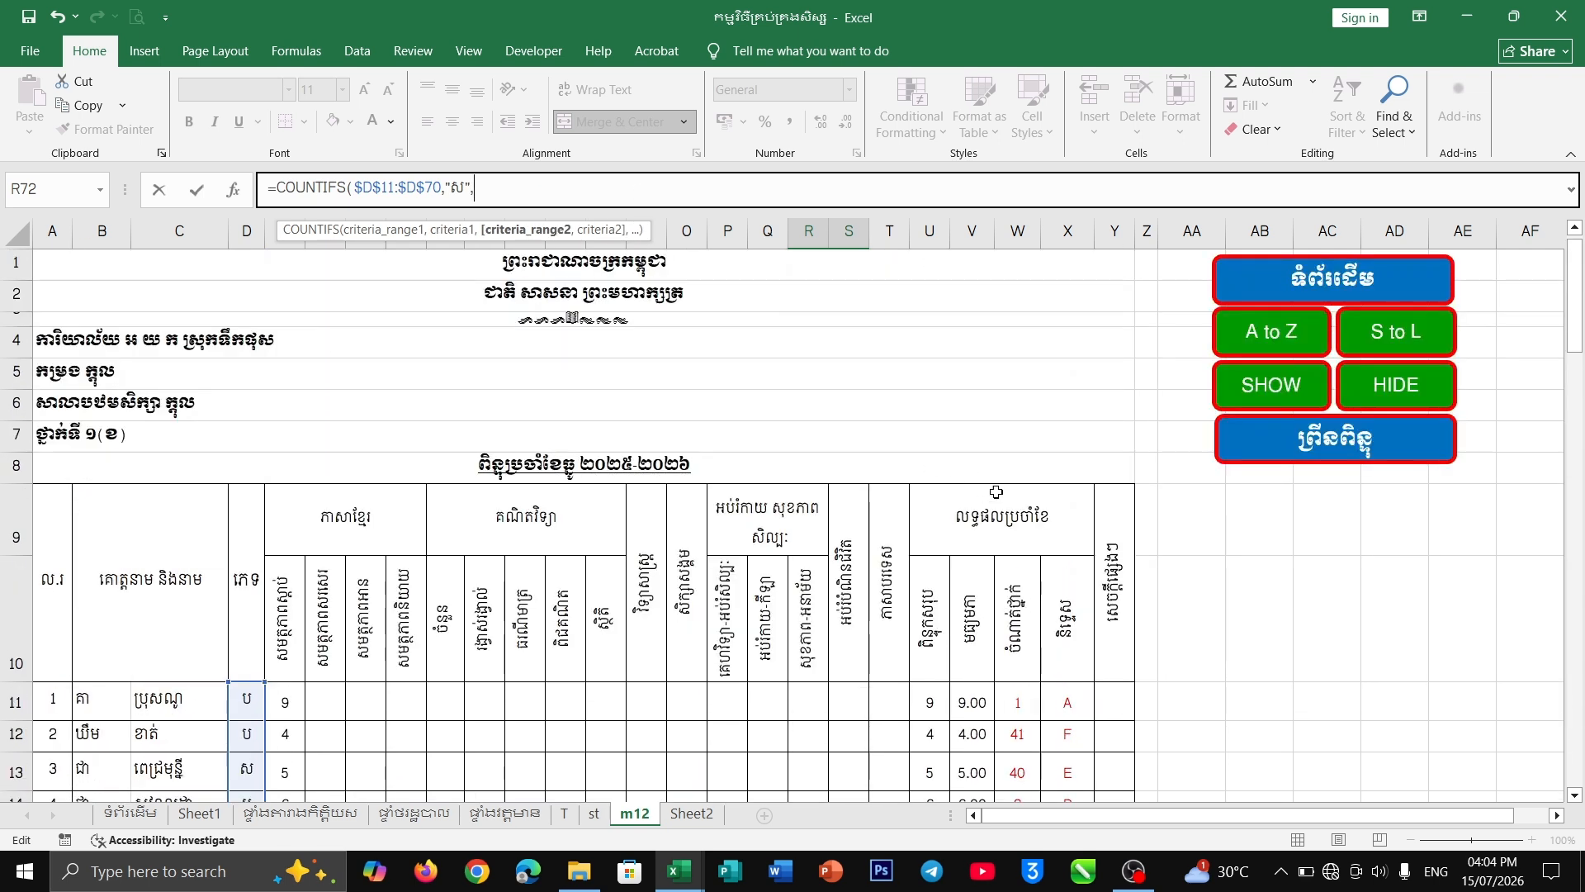
drag(1073, 702, 1068, 743)
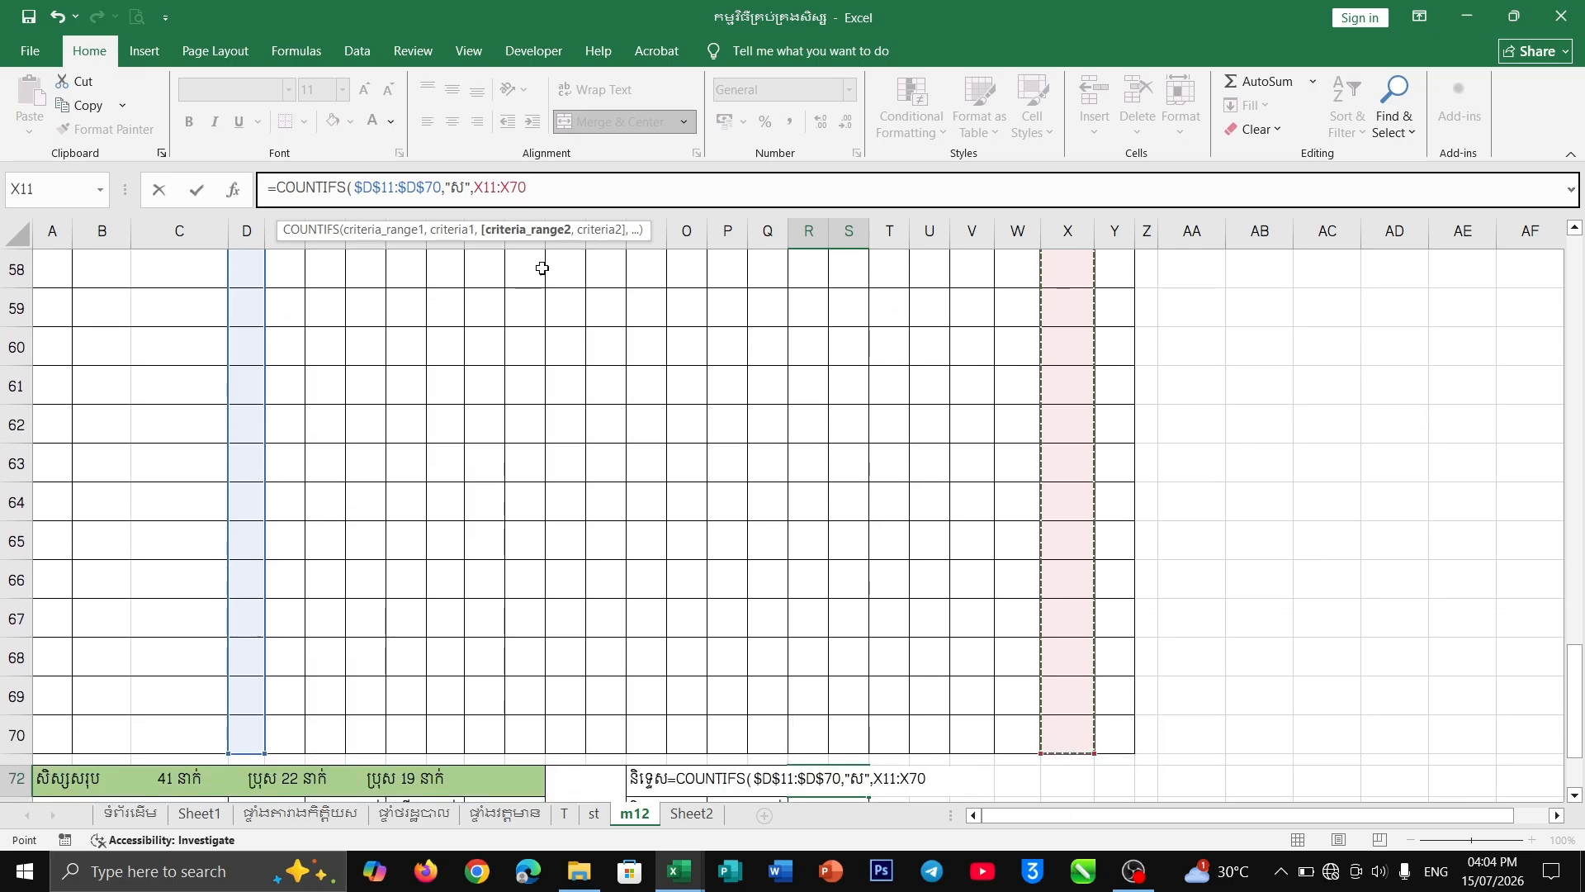
key(F4)
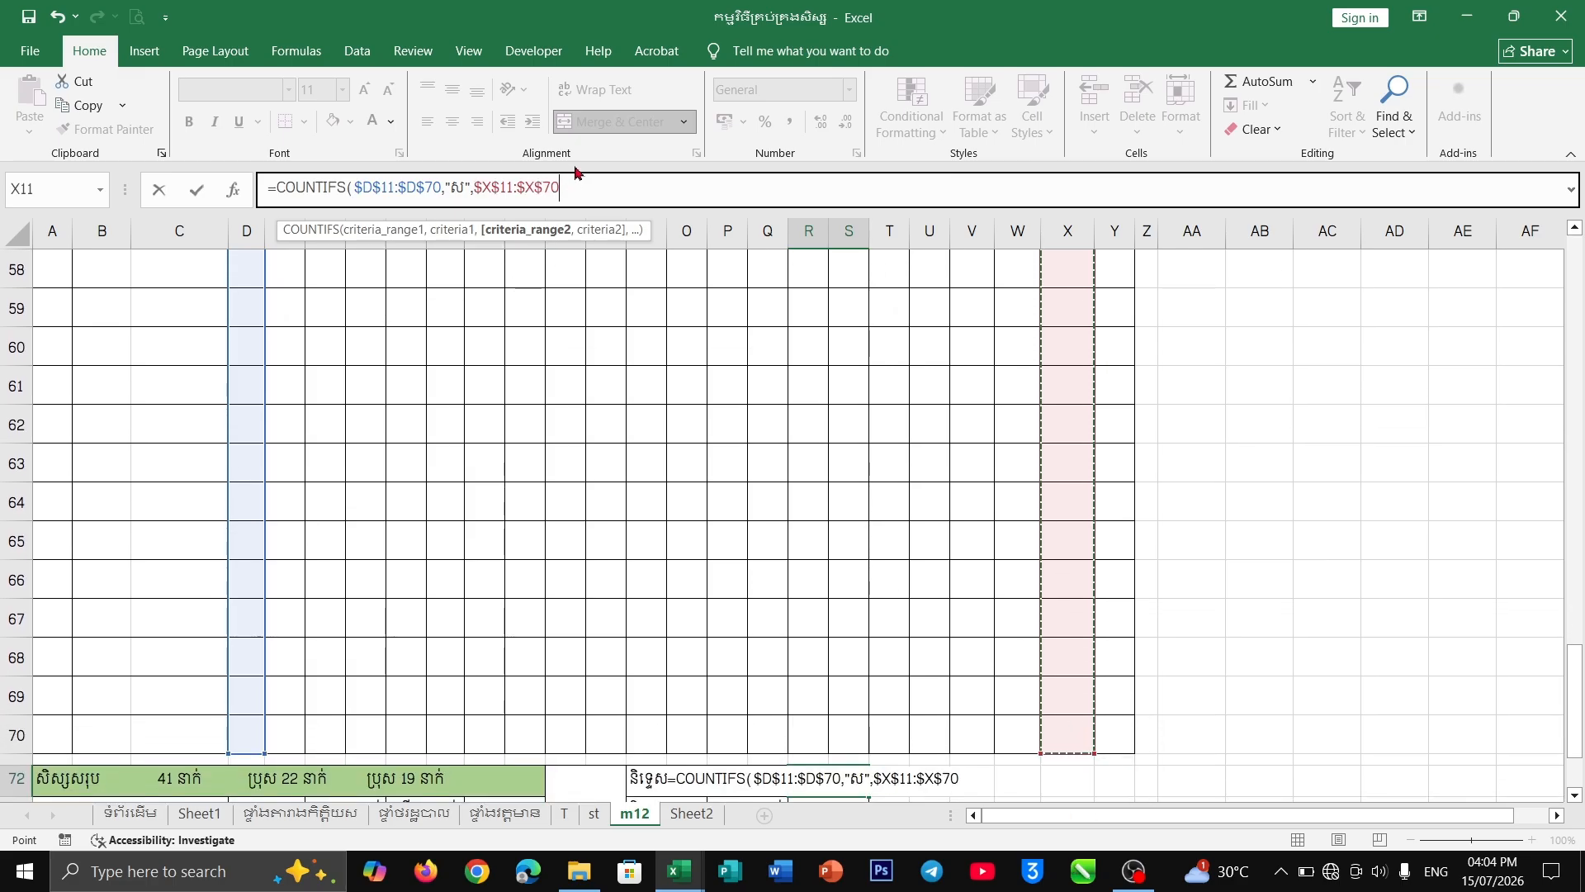
text(,"")
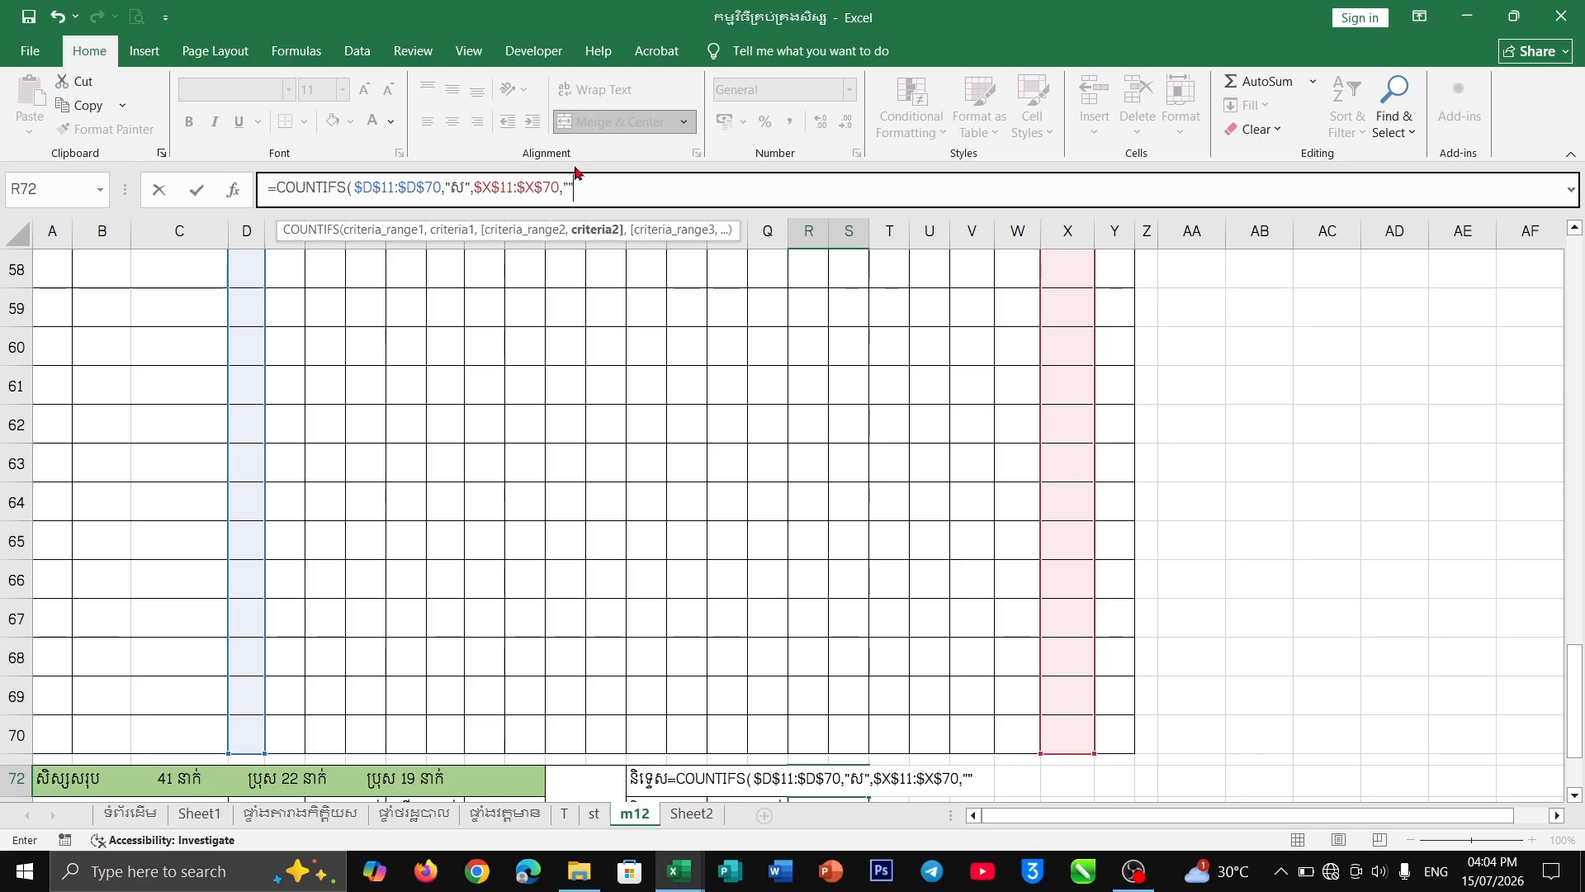
click(570, 179)
text(A" ))
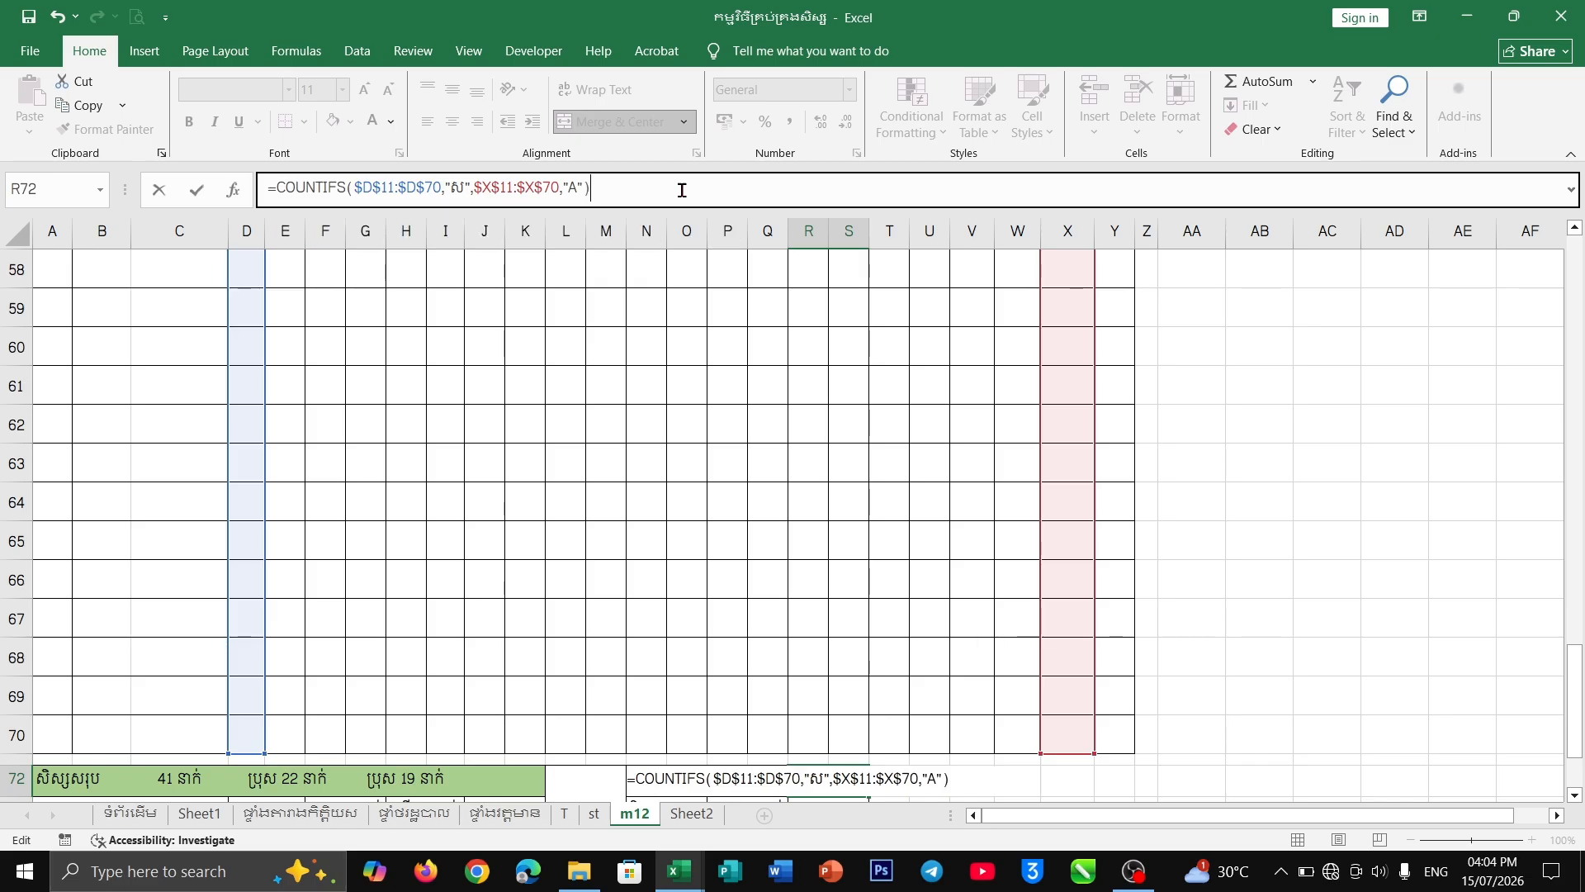
key(Return)
scroll(903, 612, down, 3)
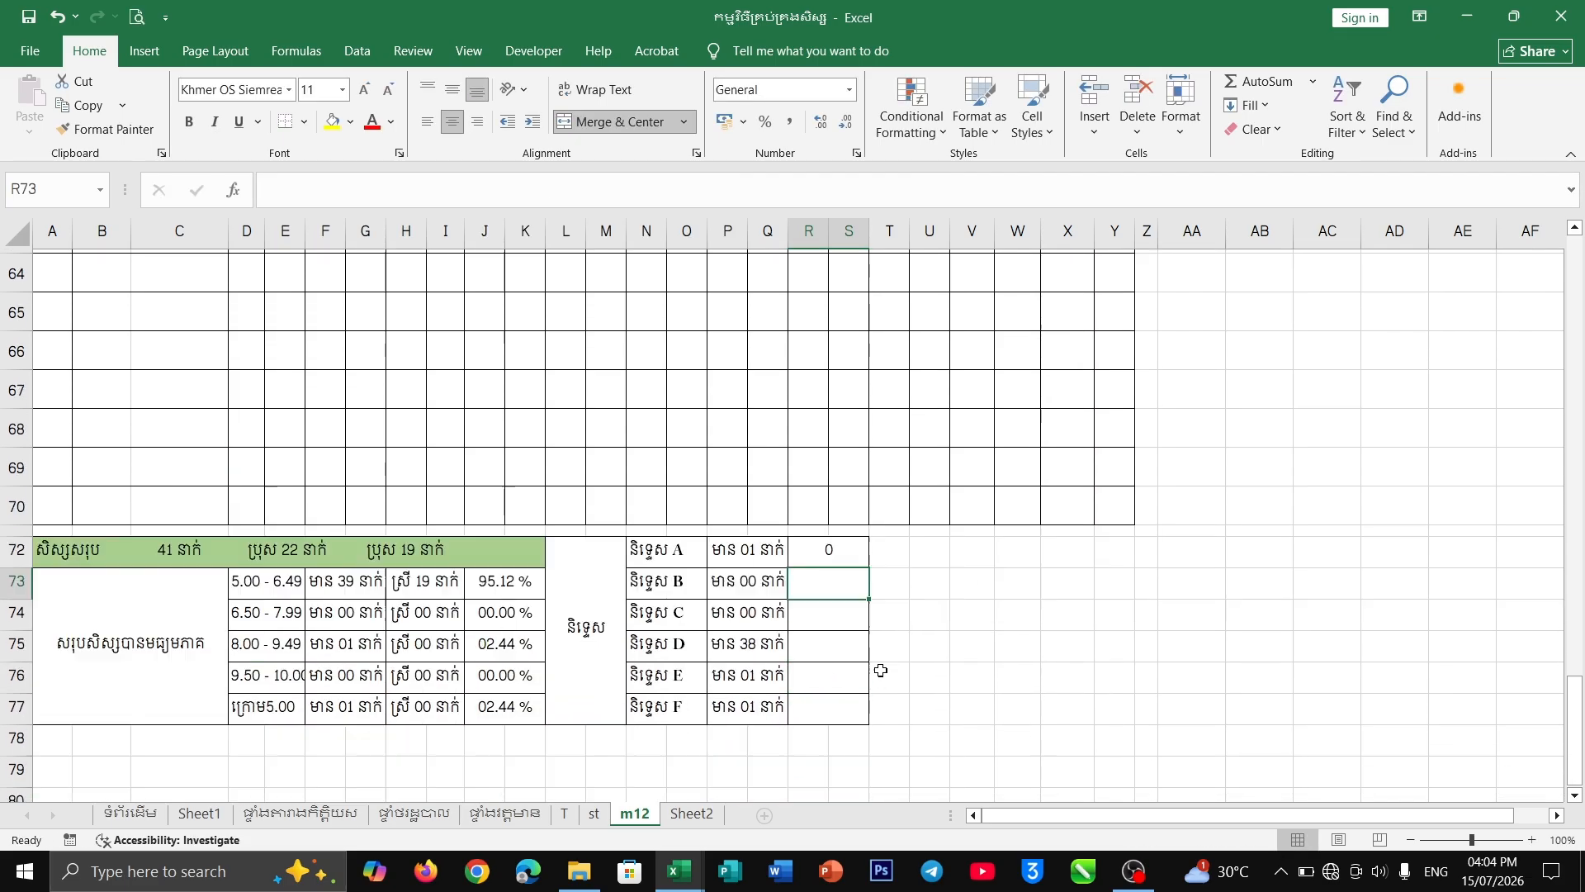
- Fill the R72 formula down to R77 and change the grade criterion in R73 to "B"
click(848, 507)
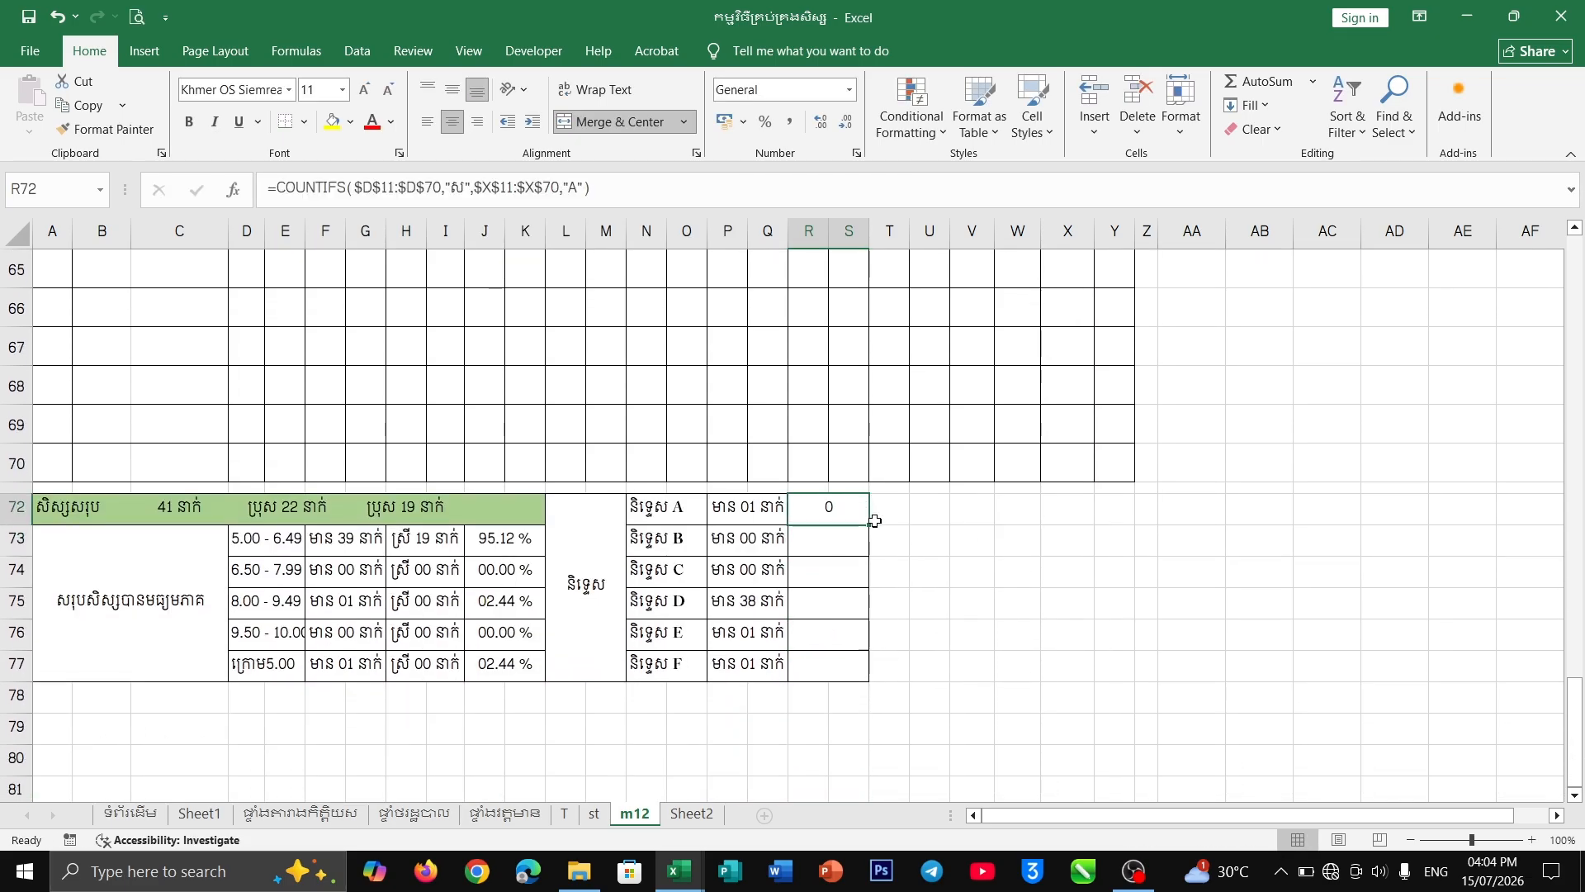
drag(865, 526, 864, 671)
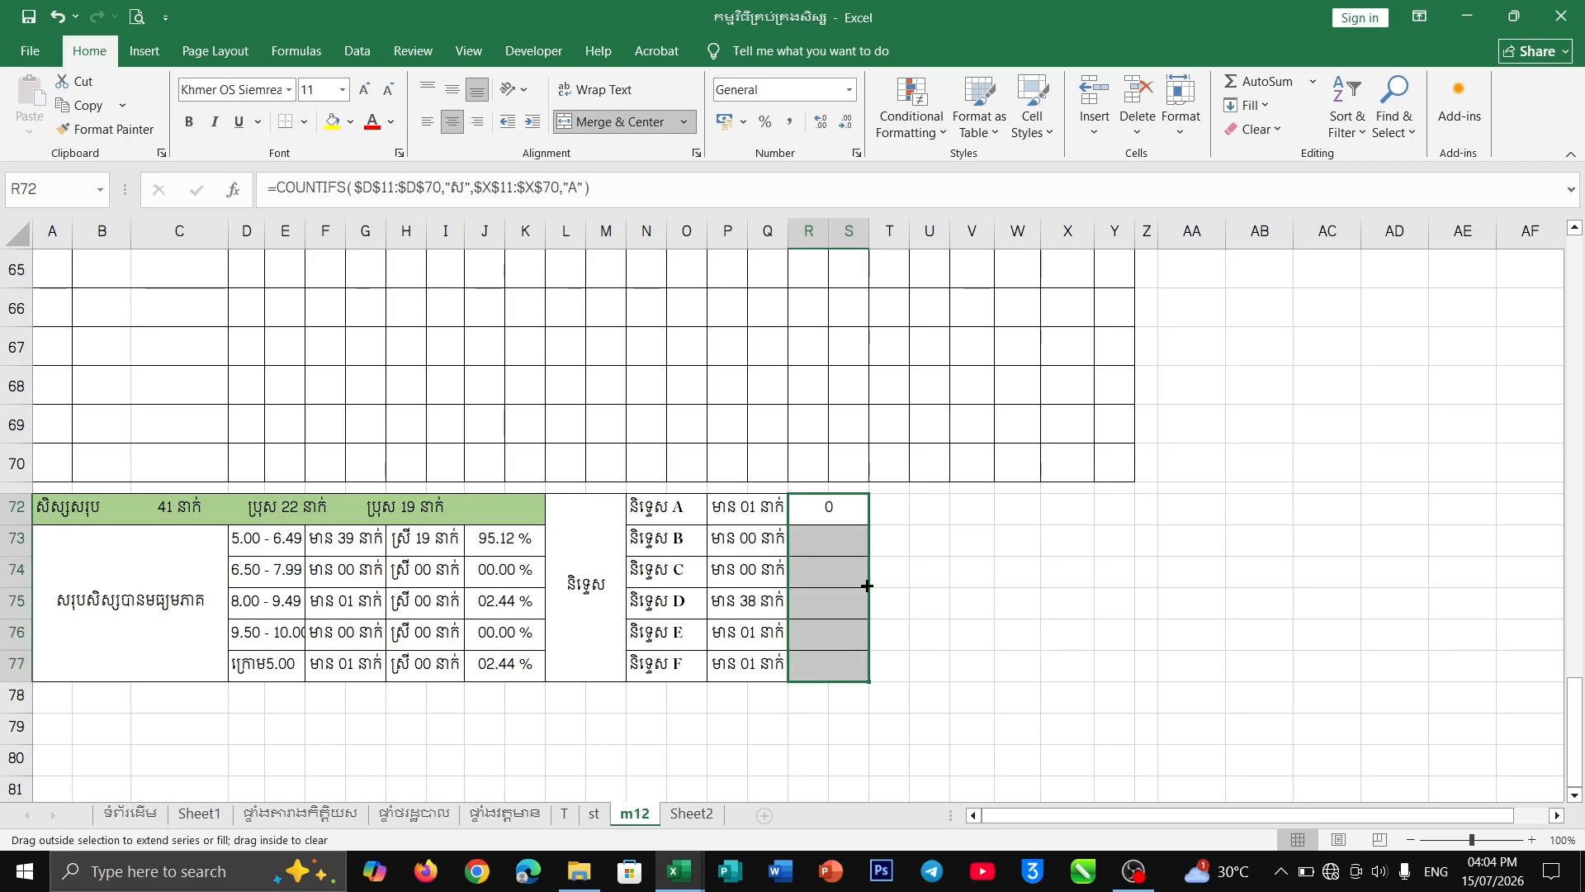
click(842, 535)
click(664, 196)
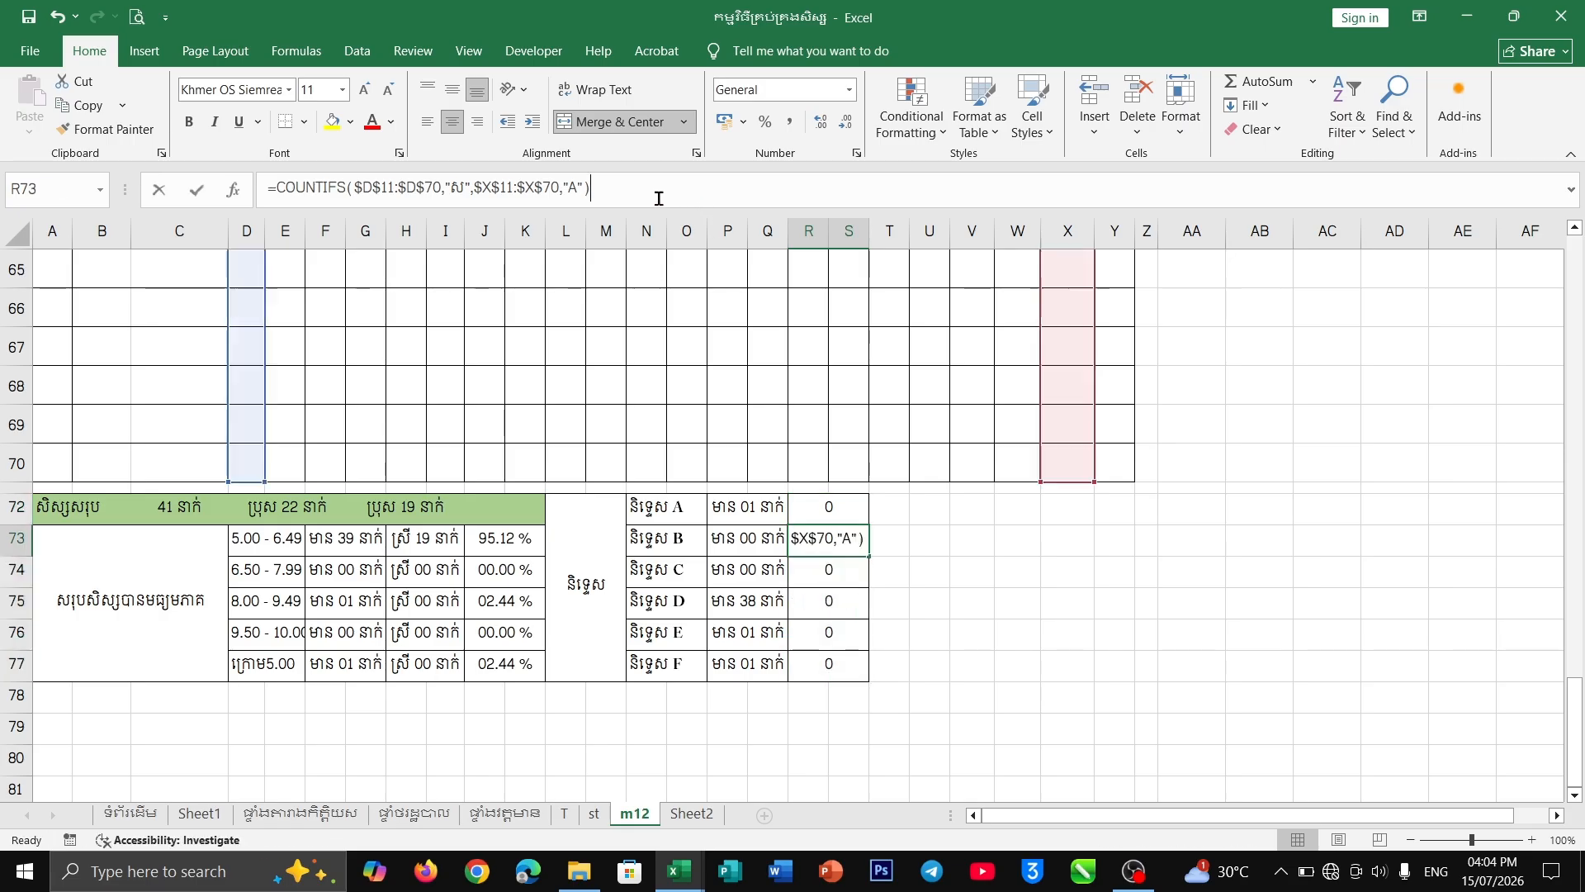
click(578, 189)
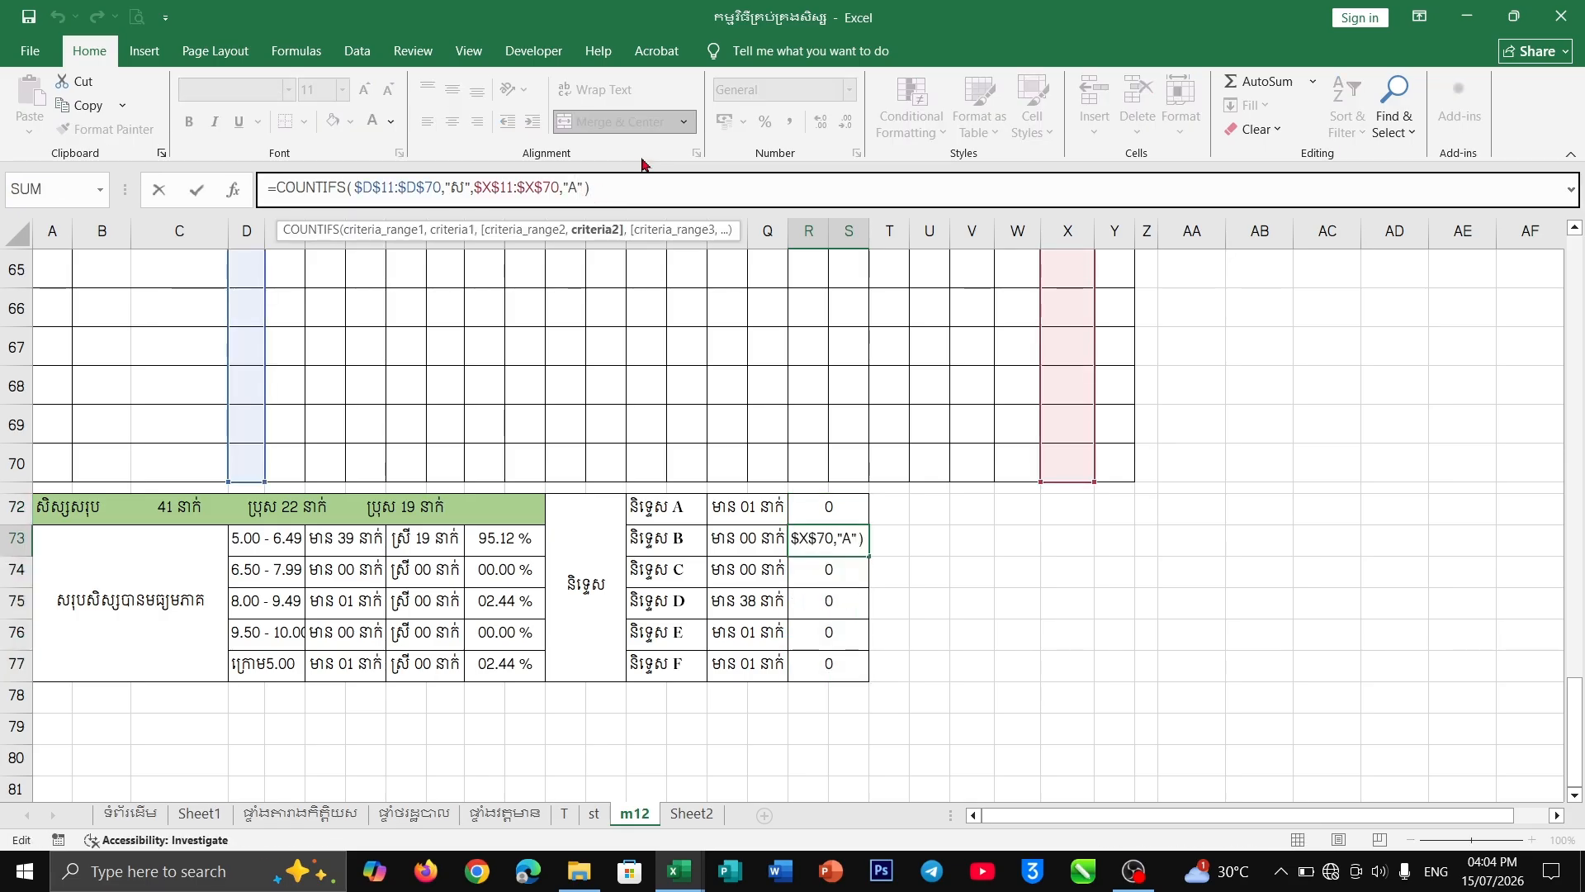
key(BackSpace)
text(B)
key(Return)
- Change the COUNTIFS grade criterion to "C" in R74 and to "D" in R75
click(571, 186)
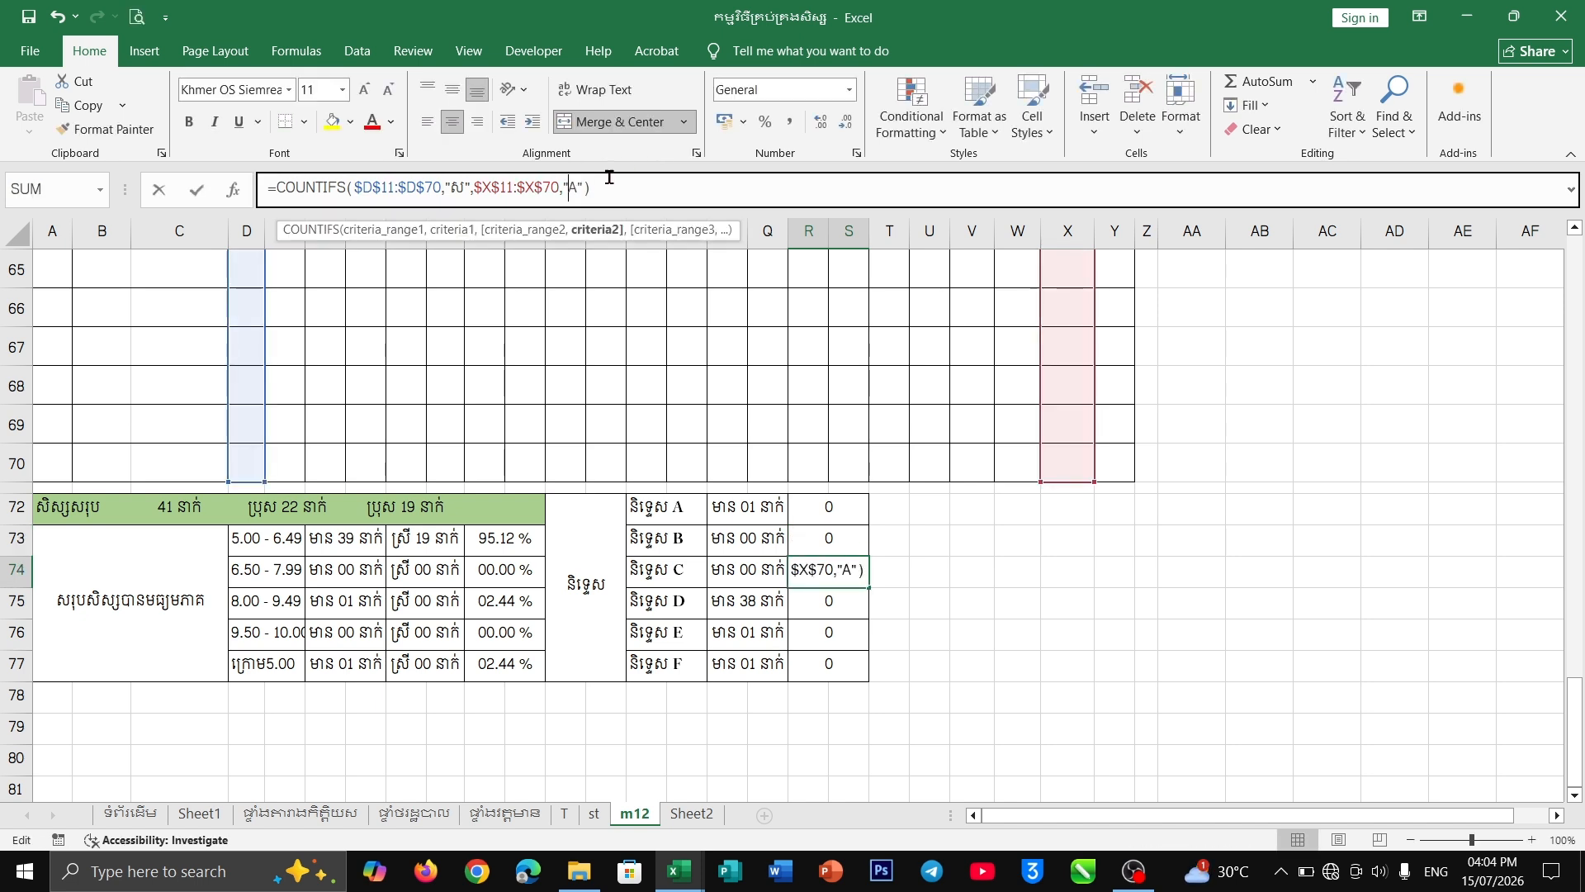
key(BackSpace)
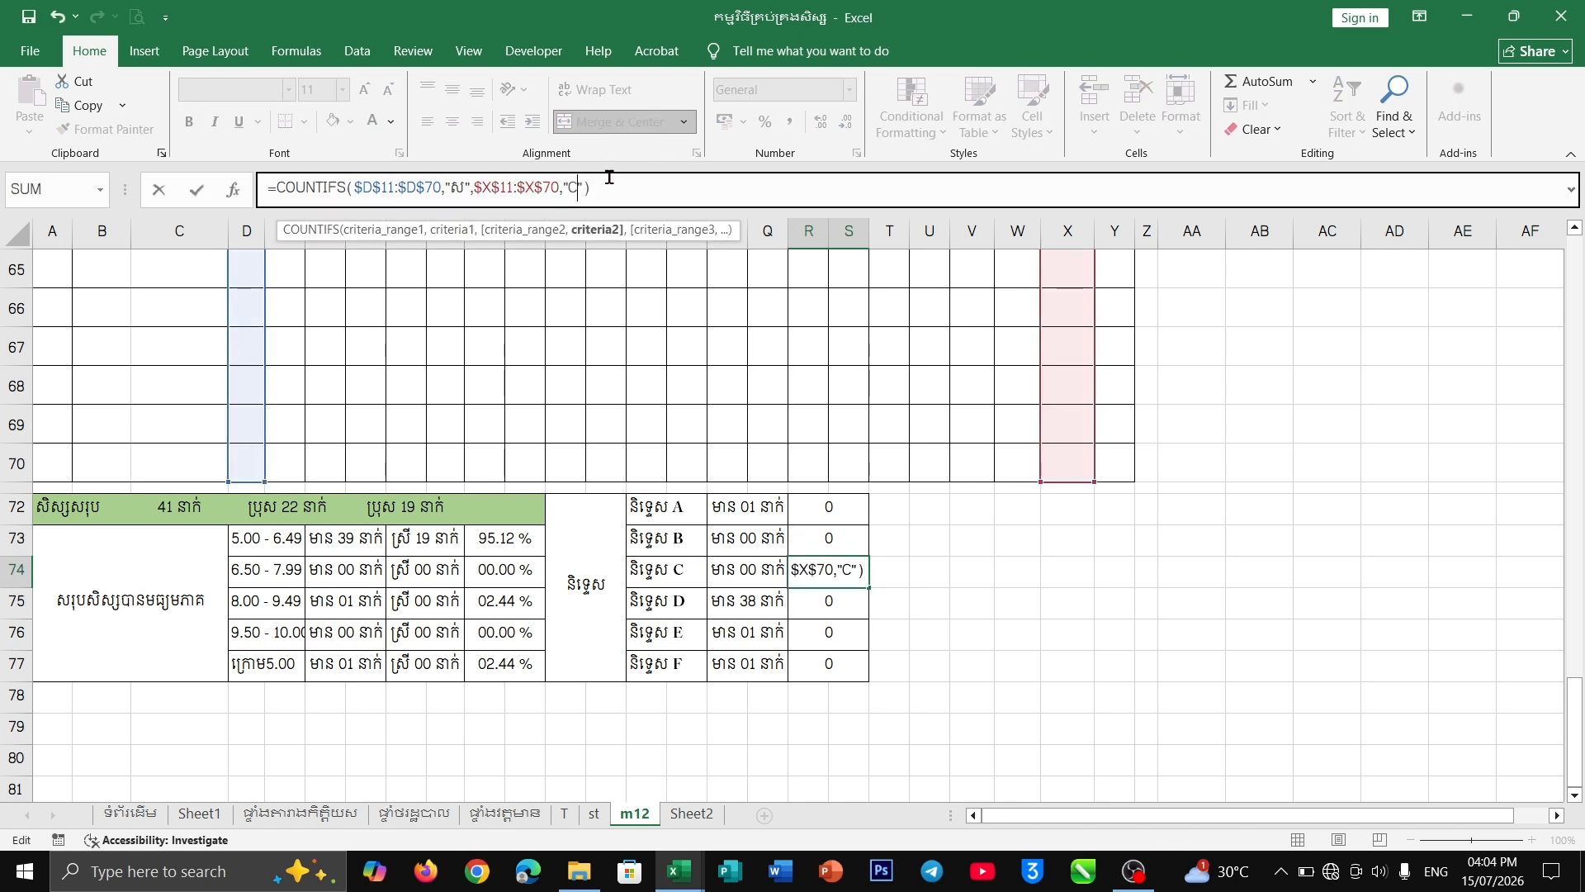
key(Return)
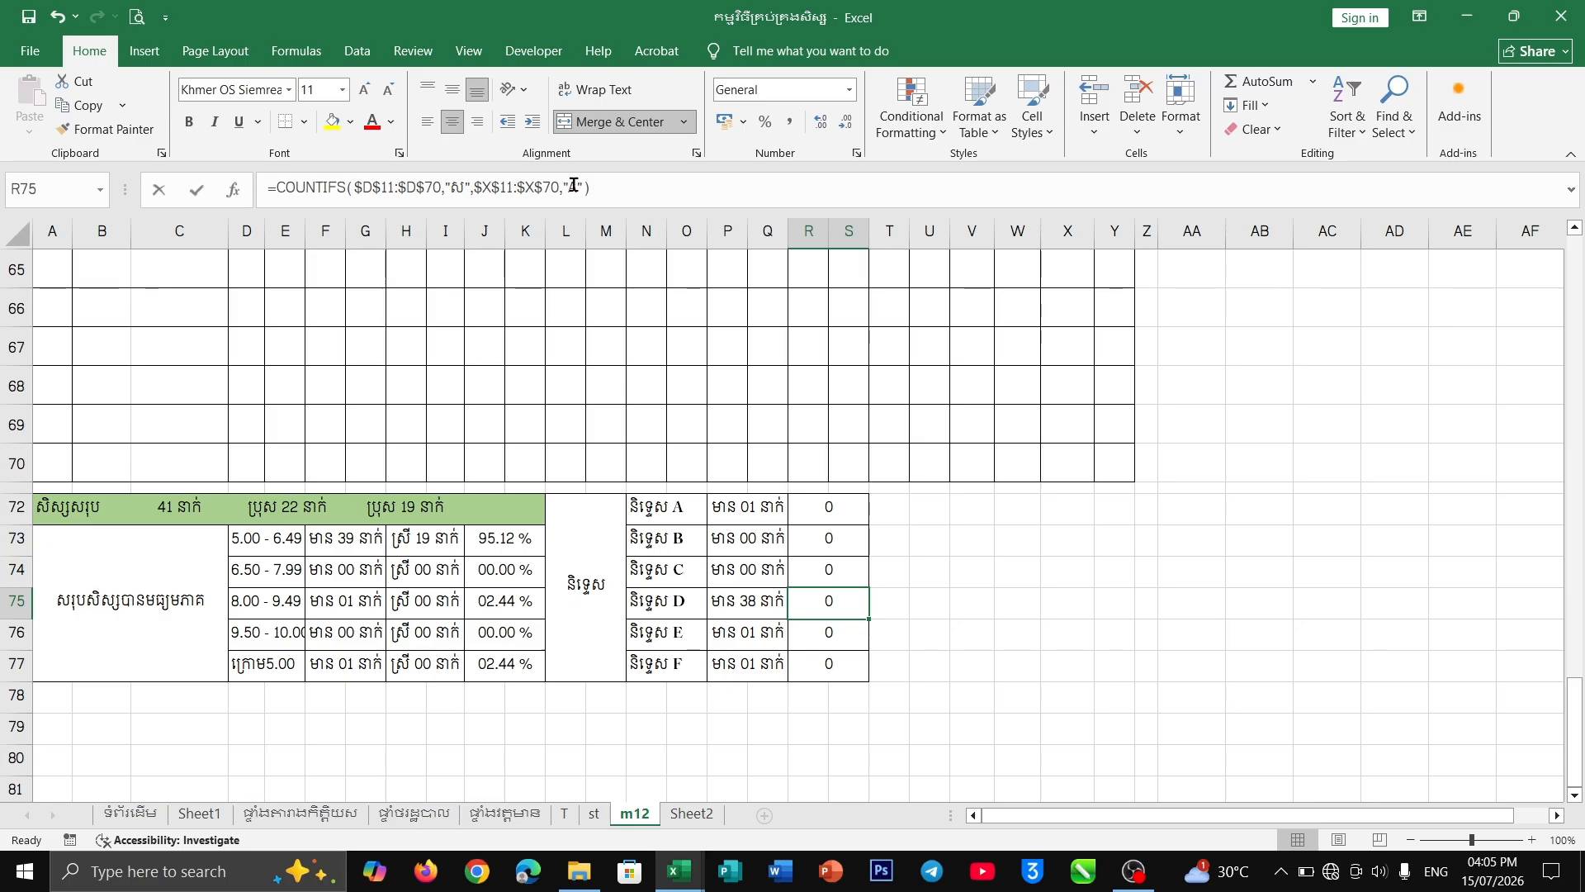
click(573, 185)
key(BackSpace)
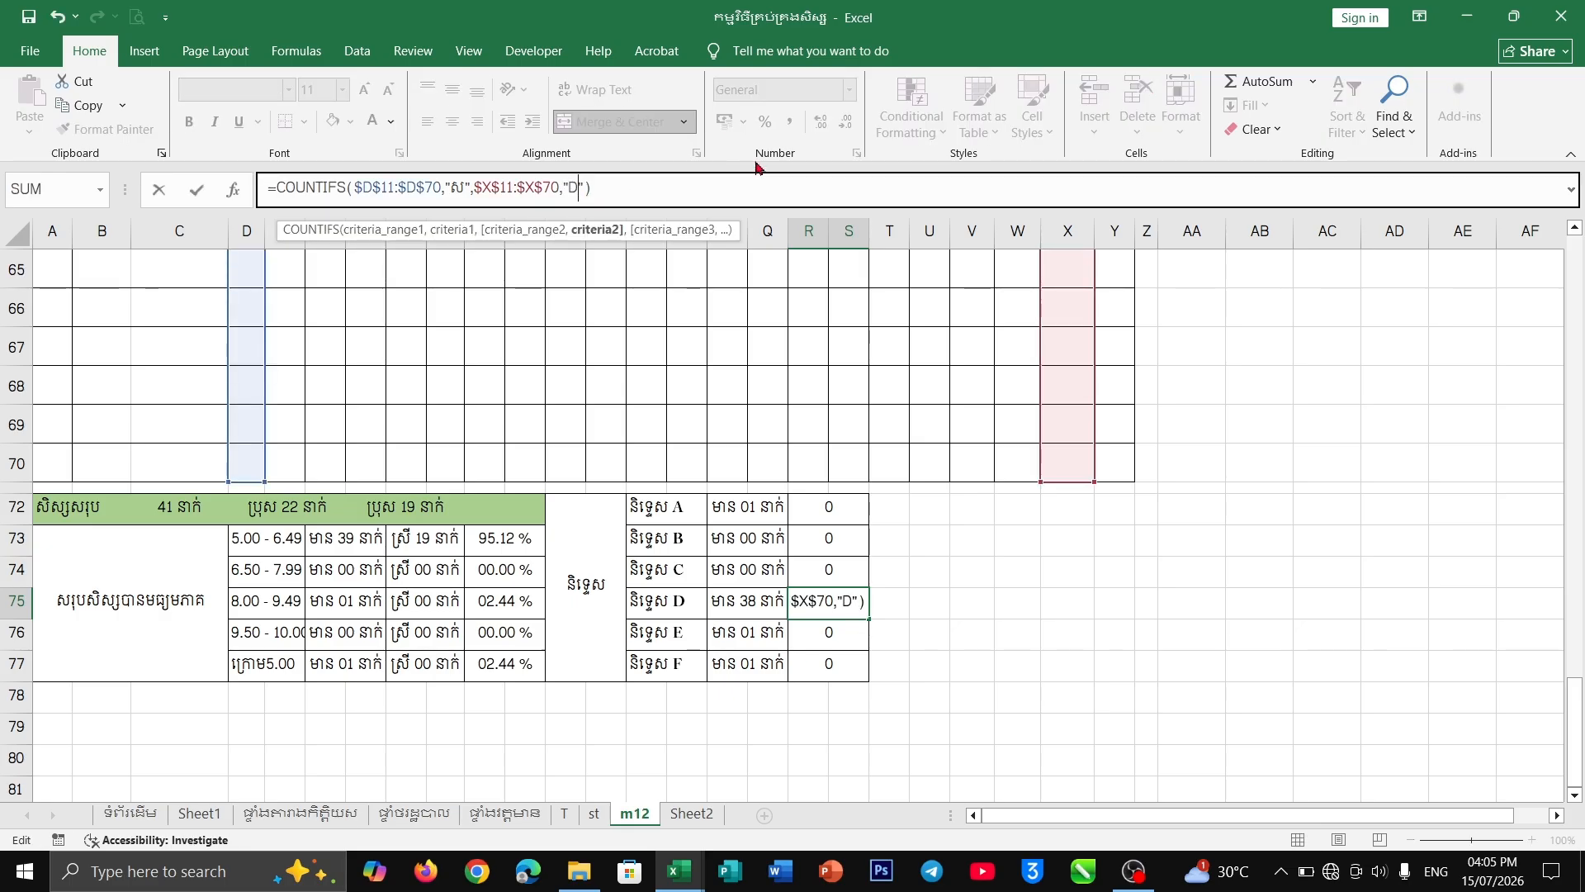
key(Return)
- Change the COUNTIFS grade criterion to "E" in R76 and to "F" in R77
click(582, 185)
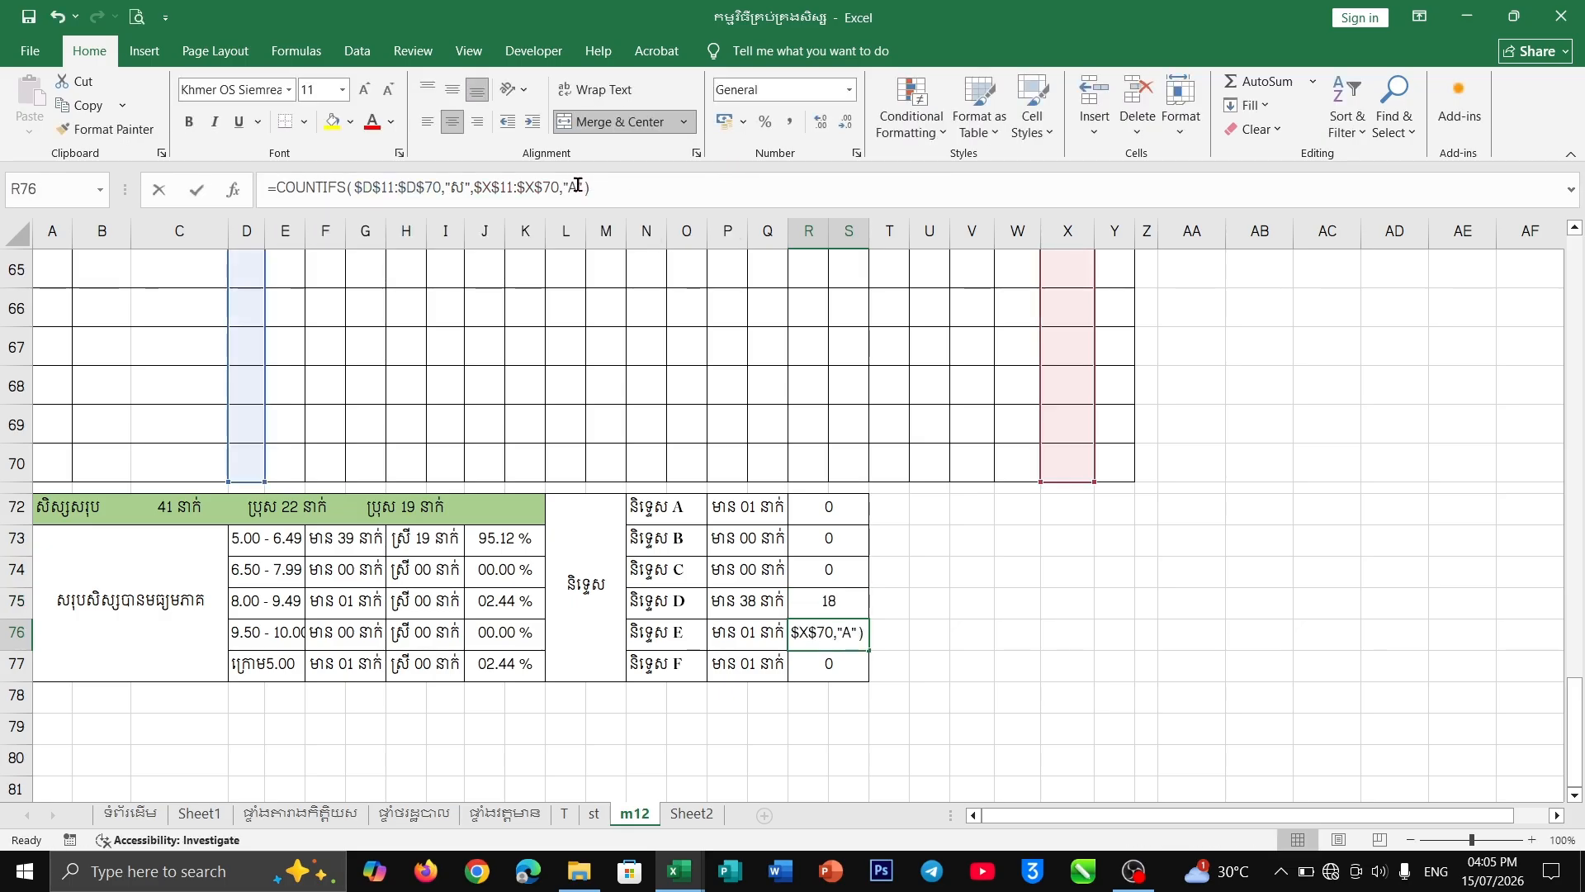
key(BackSpace)
text(E)
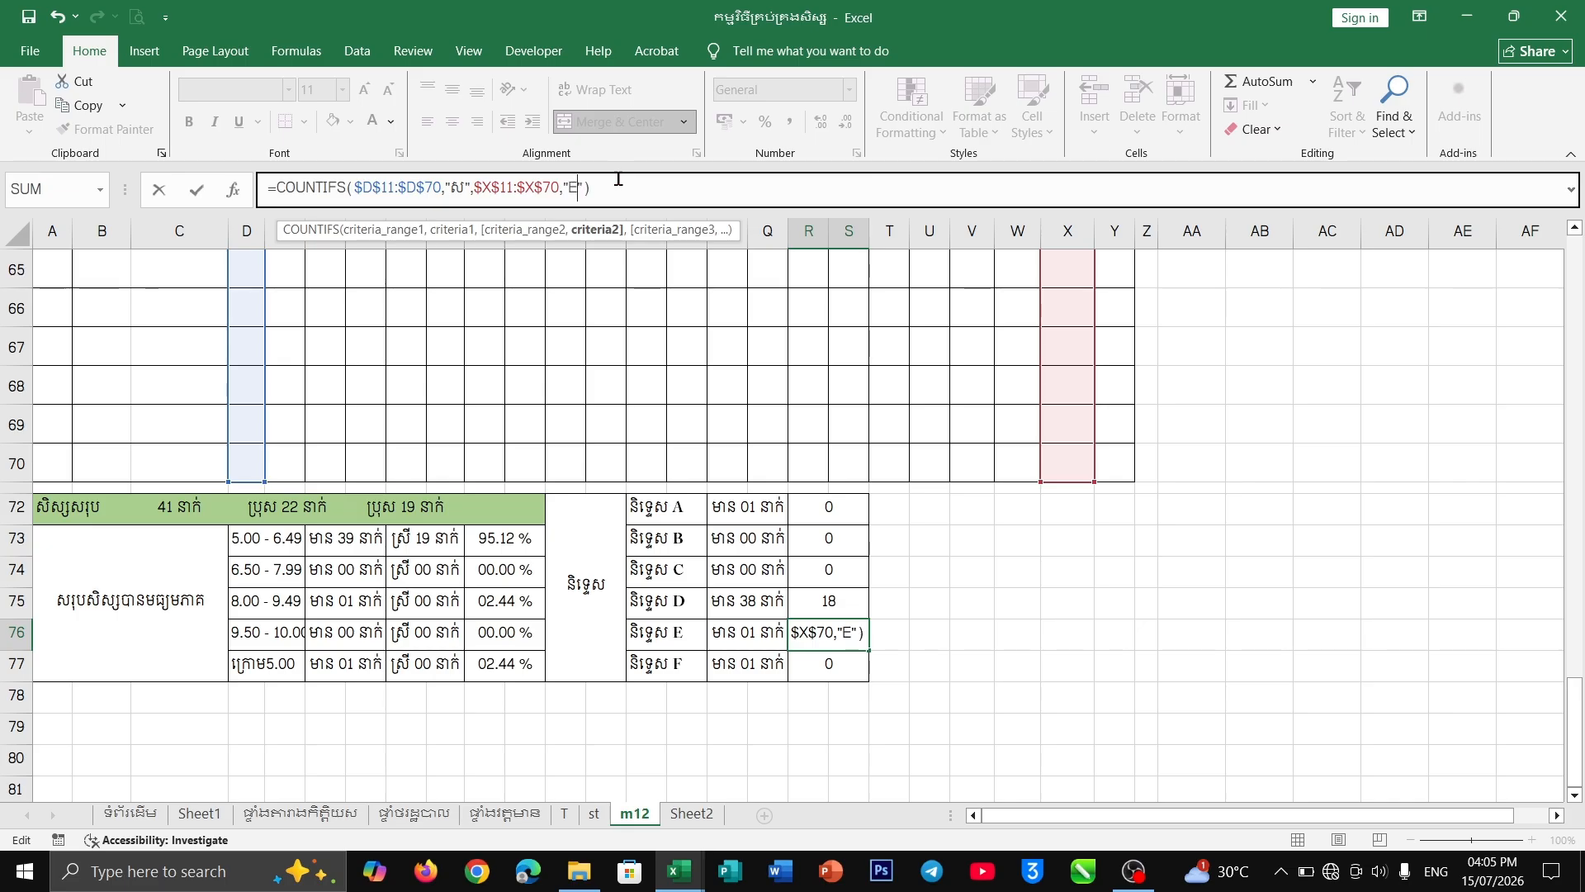
key(Return)
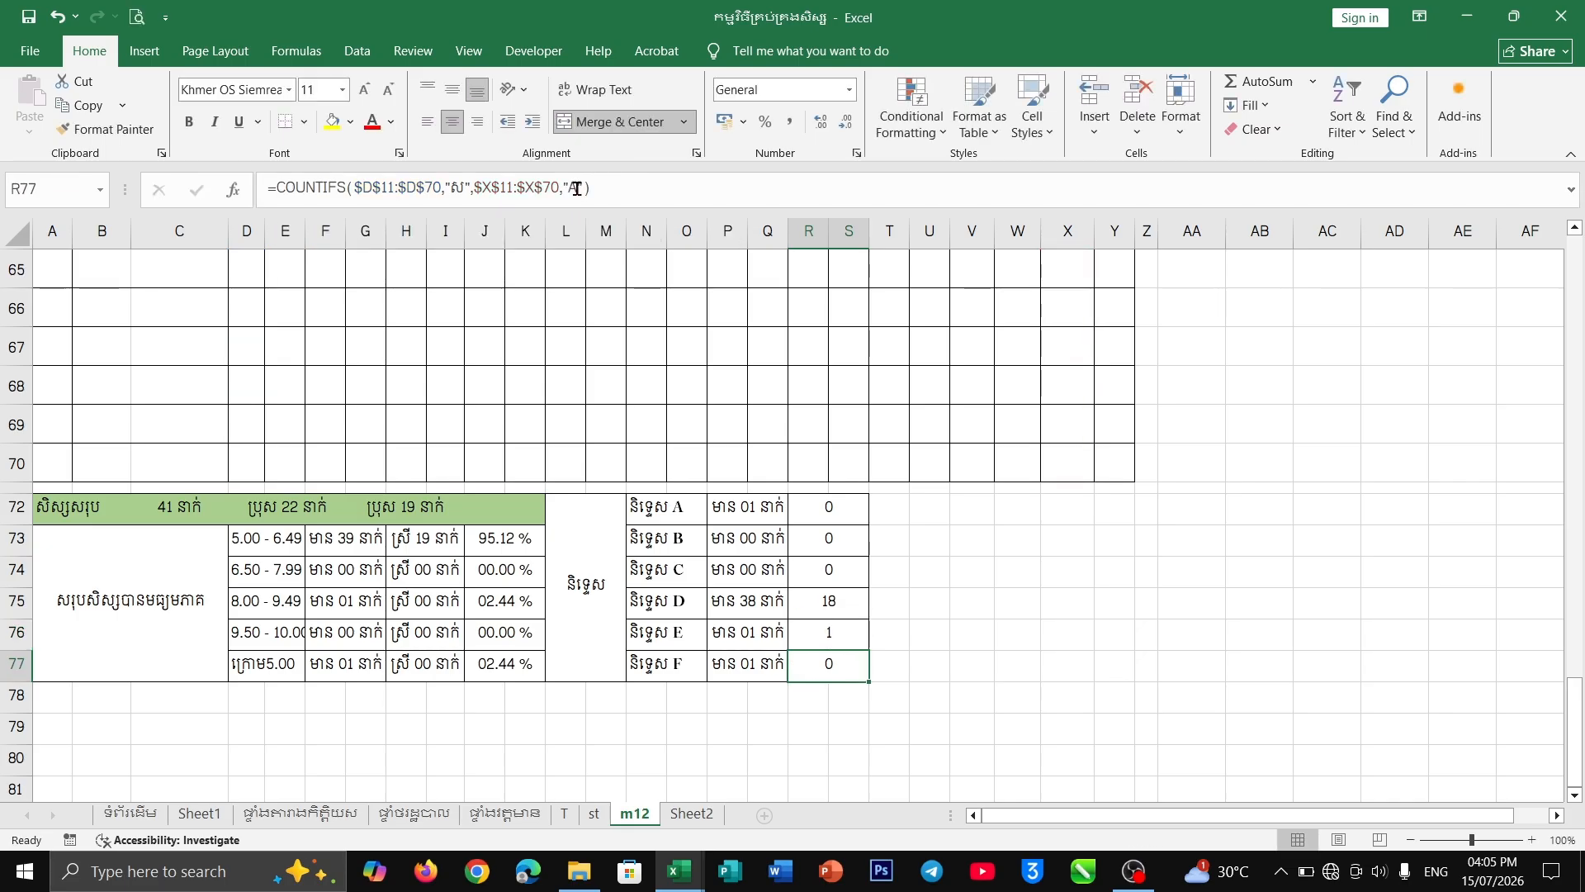
click(576, 189)
key(BackSpace)
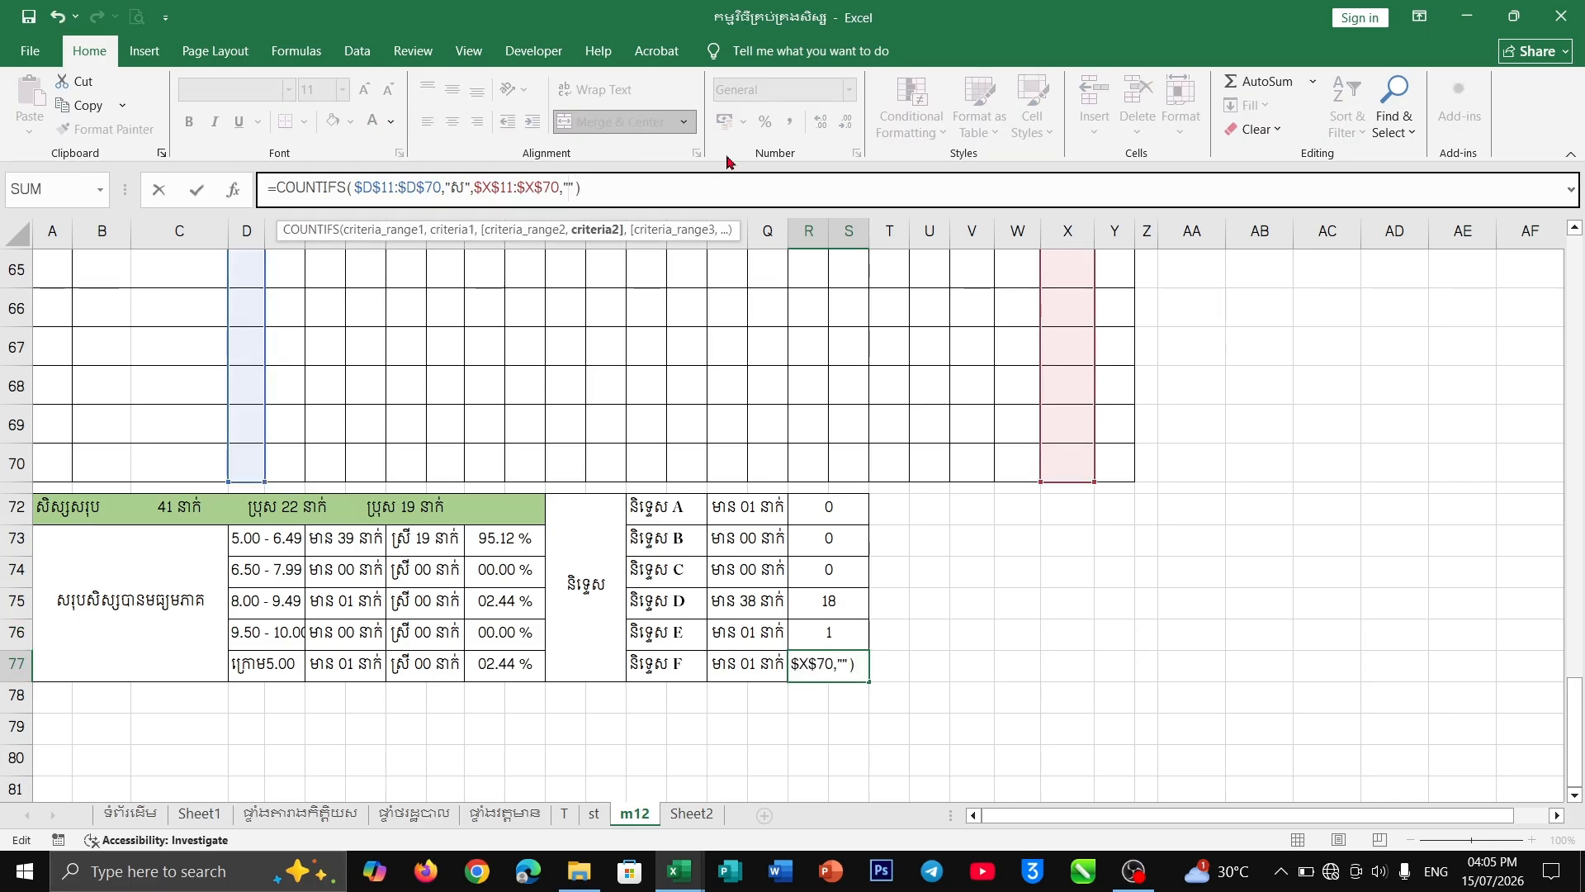
text(F)
key(Return)
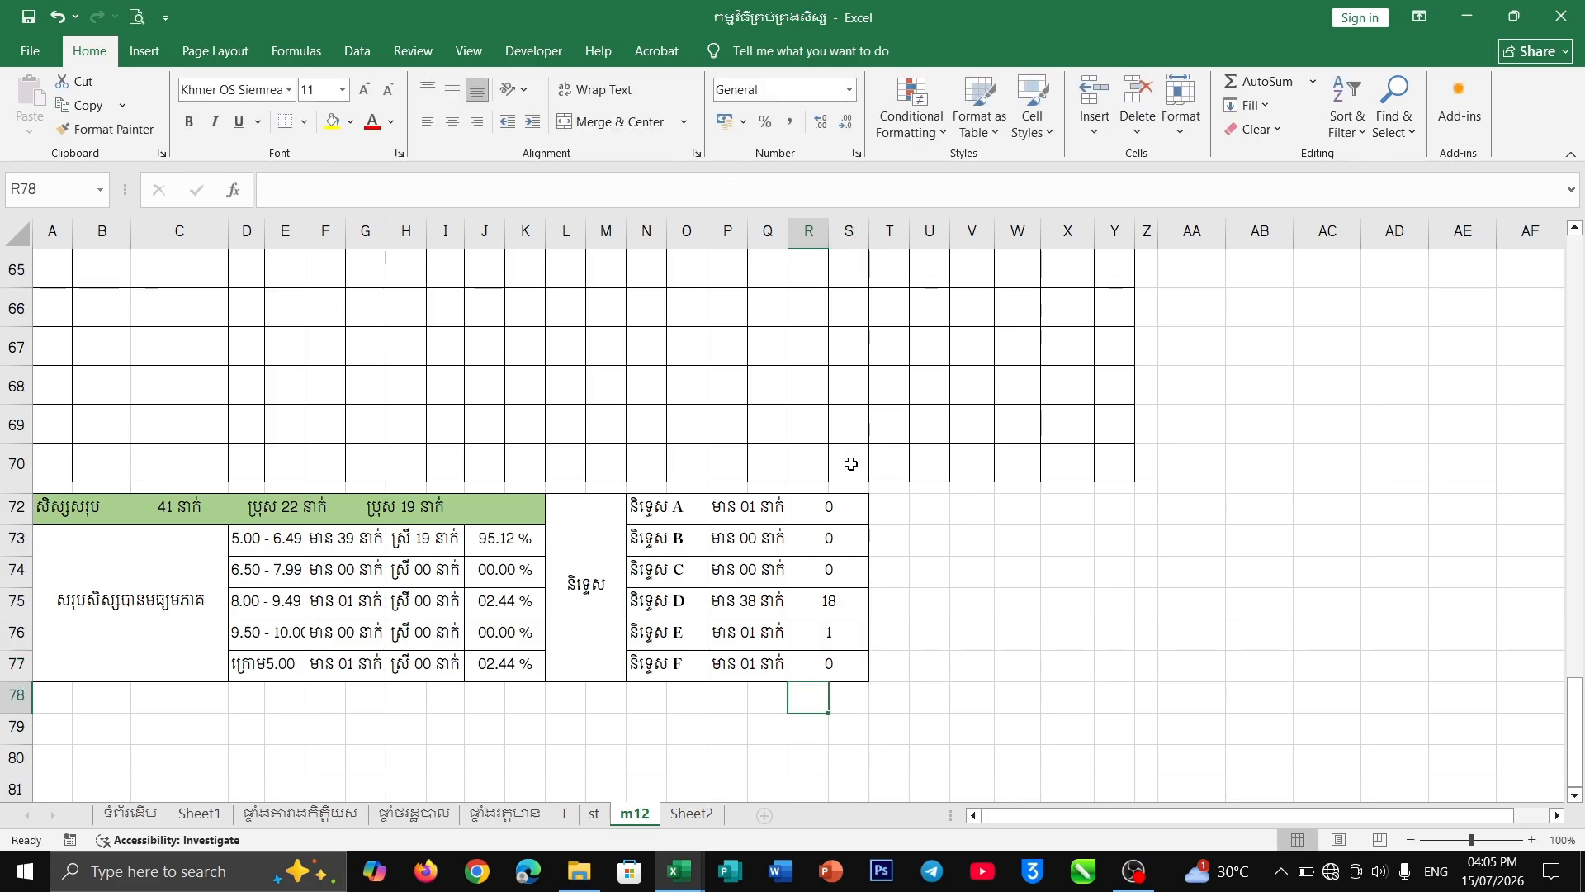
- Apply the existing custom number format ស្រី 00 នាក់ to the female grade counts in R72 to R77
drag(831, 512, 832, 656)
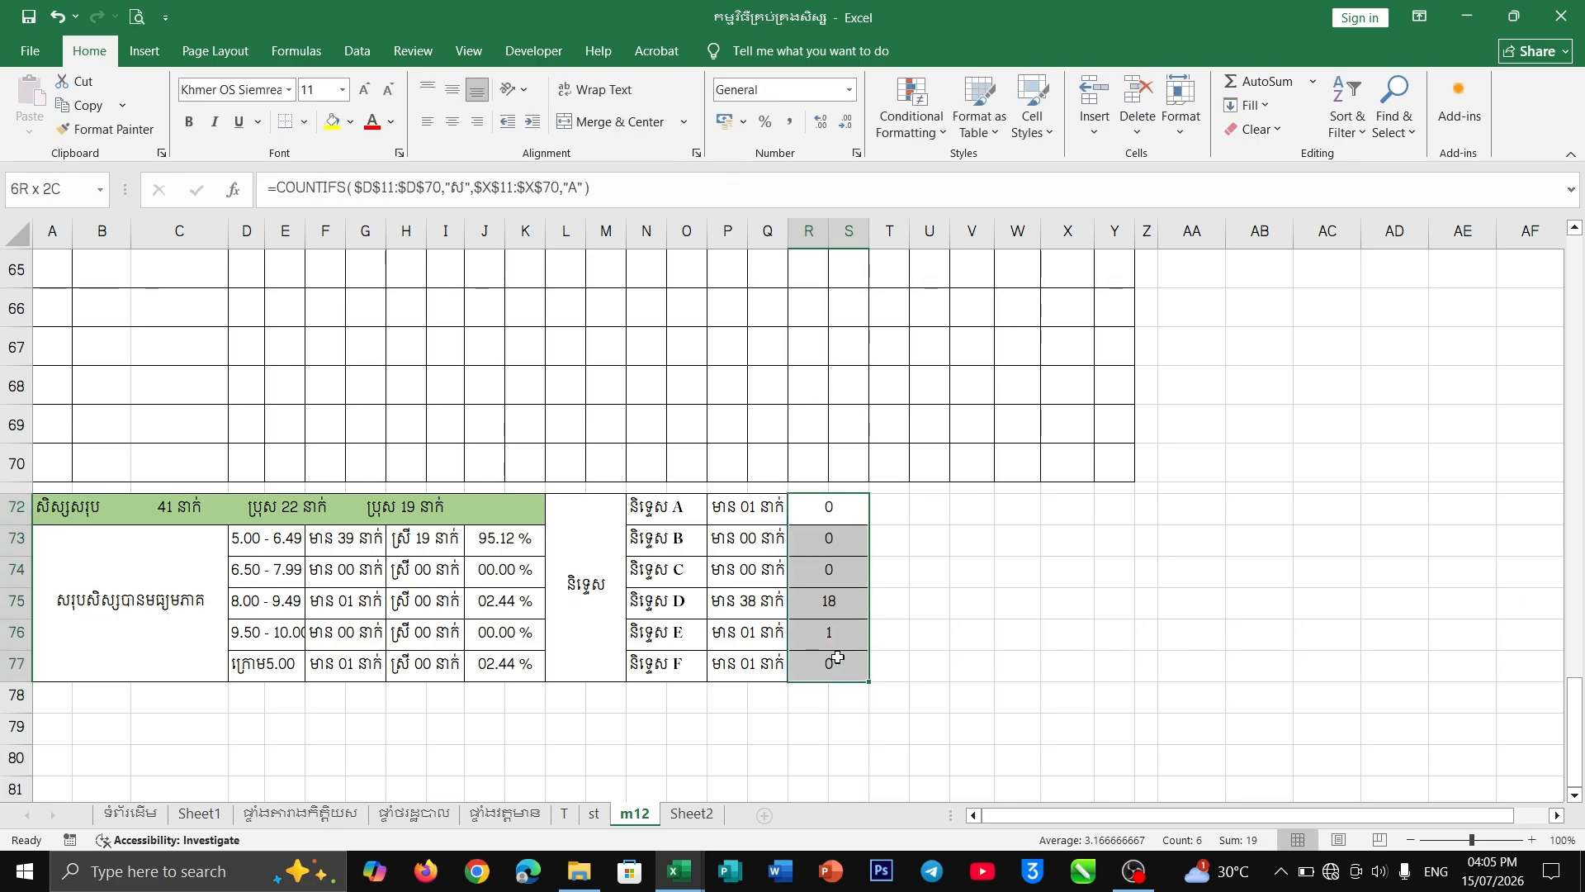
click(856, 153)
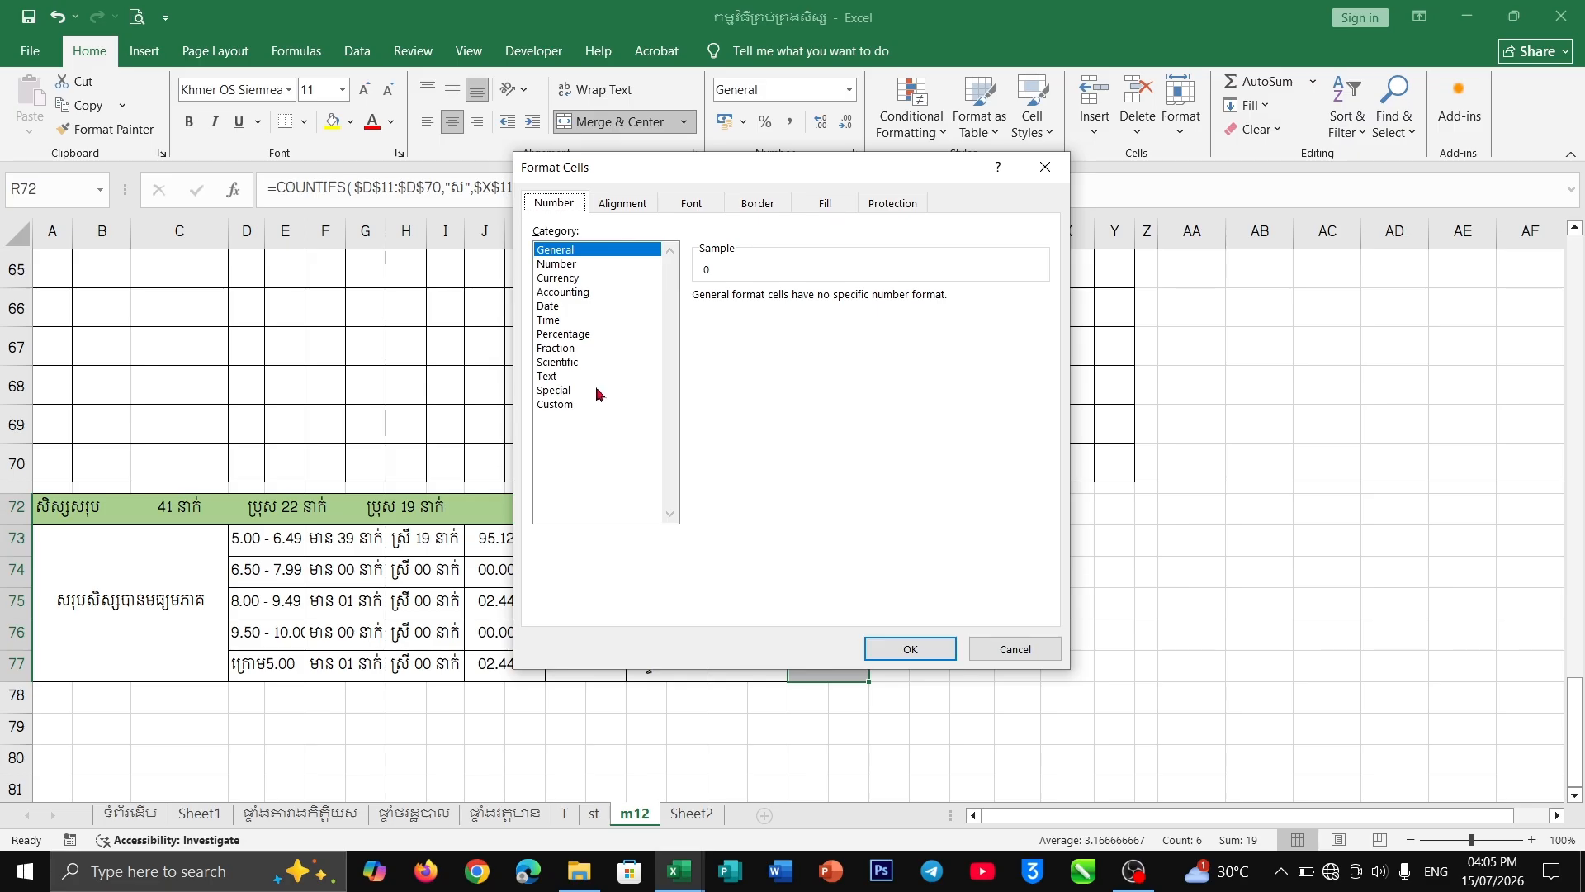
click(568, 404)
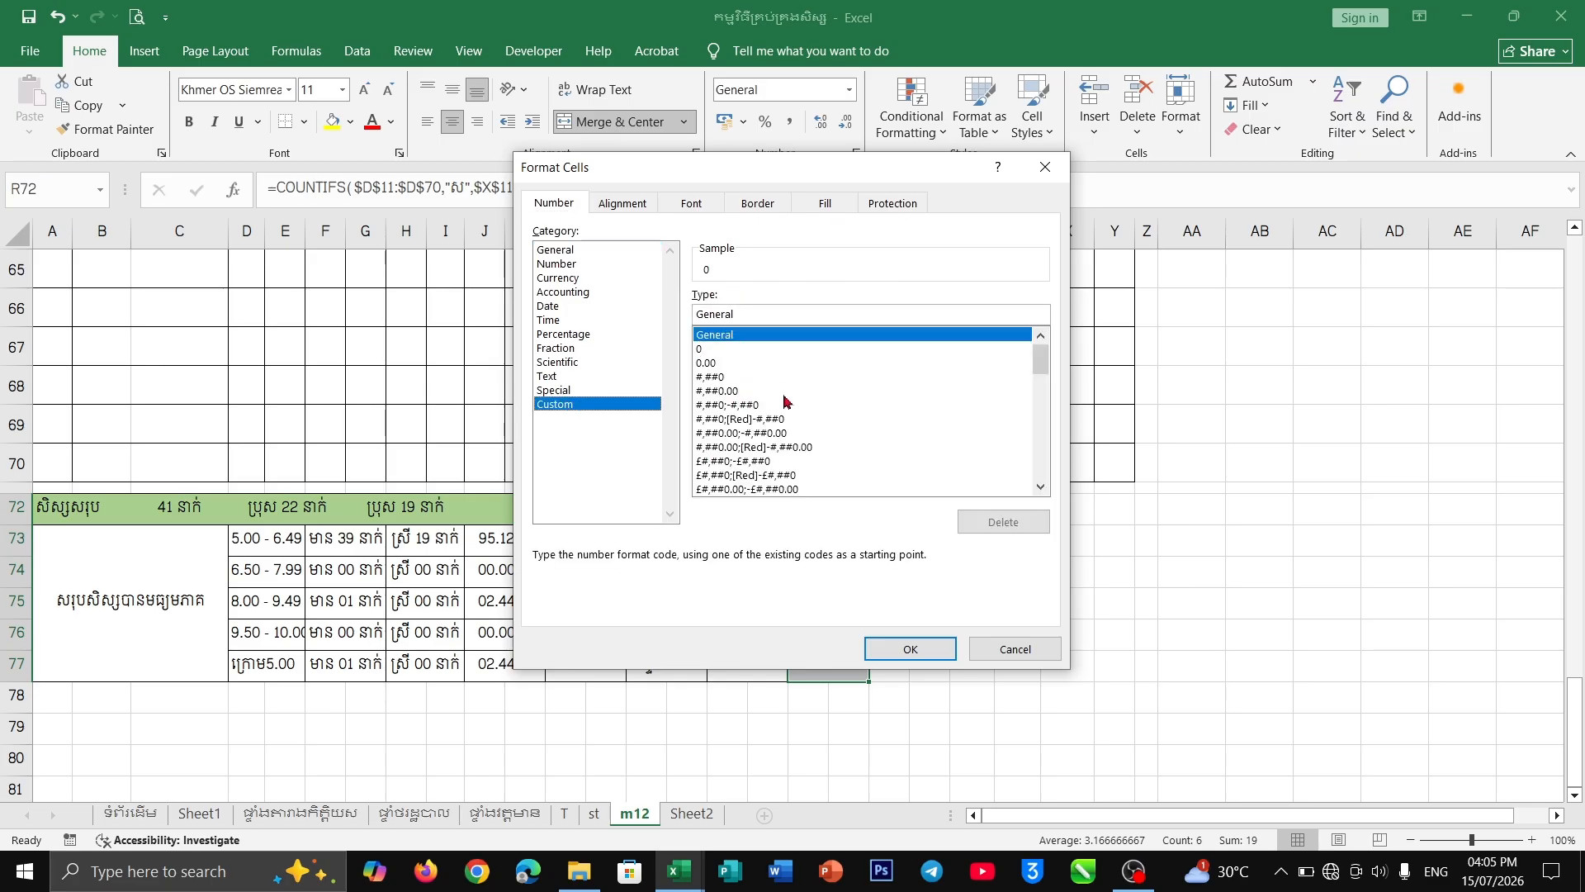
drag(1038, 353, 1049, 451)
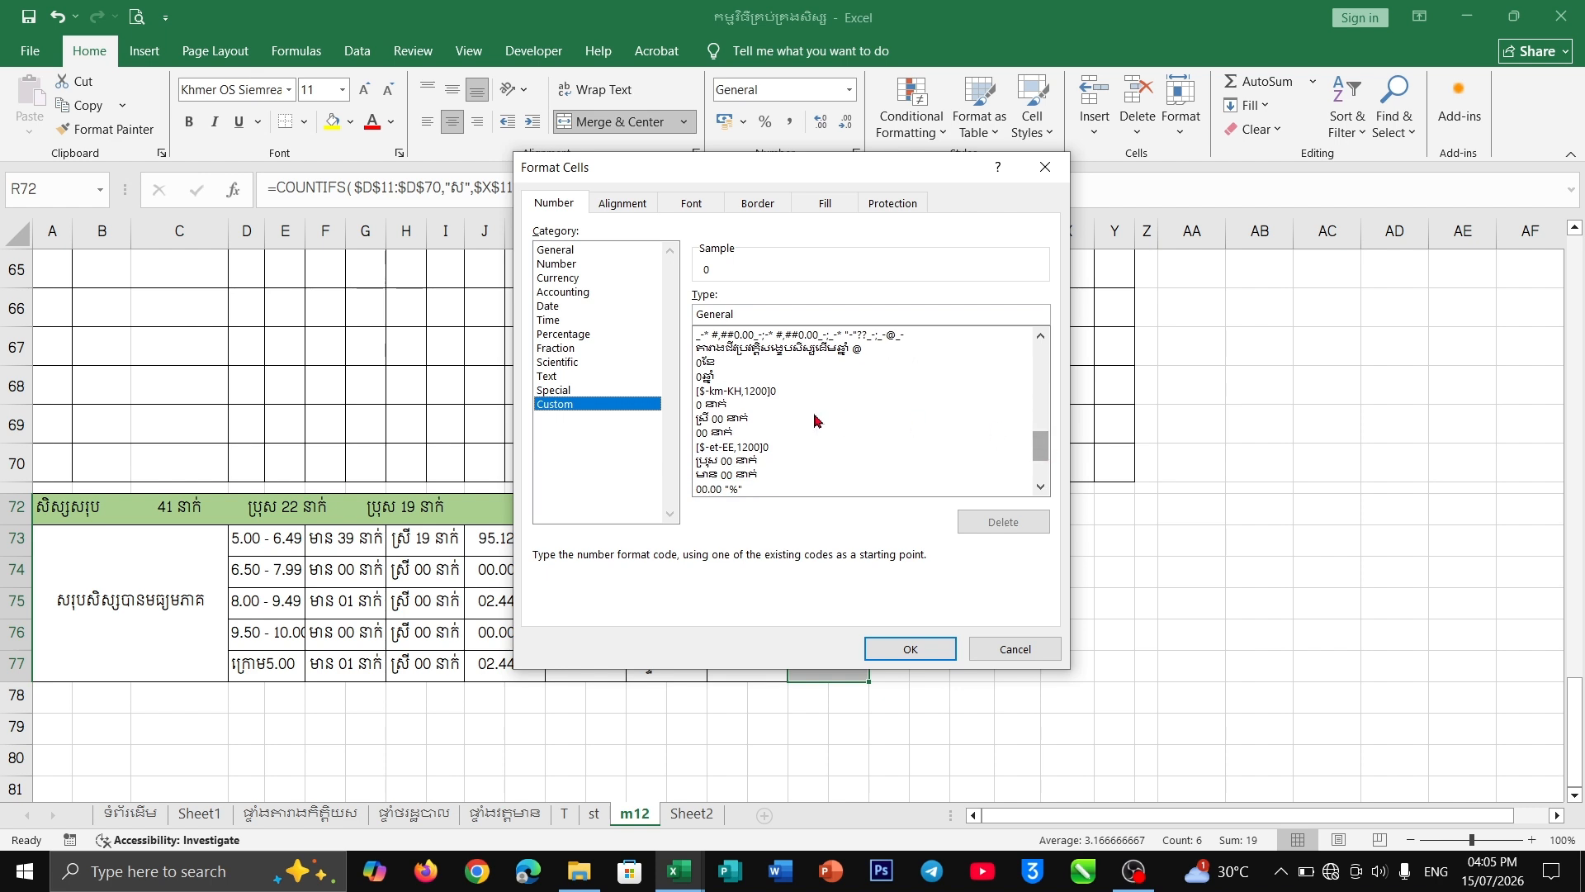
click(737, 419)
click(904, 647)
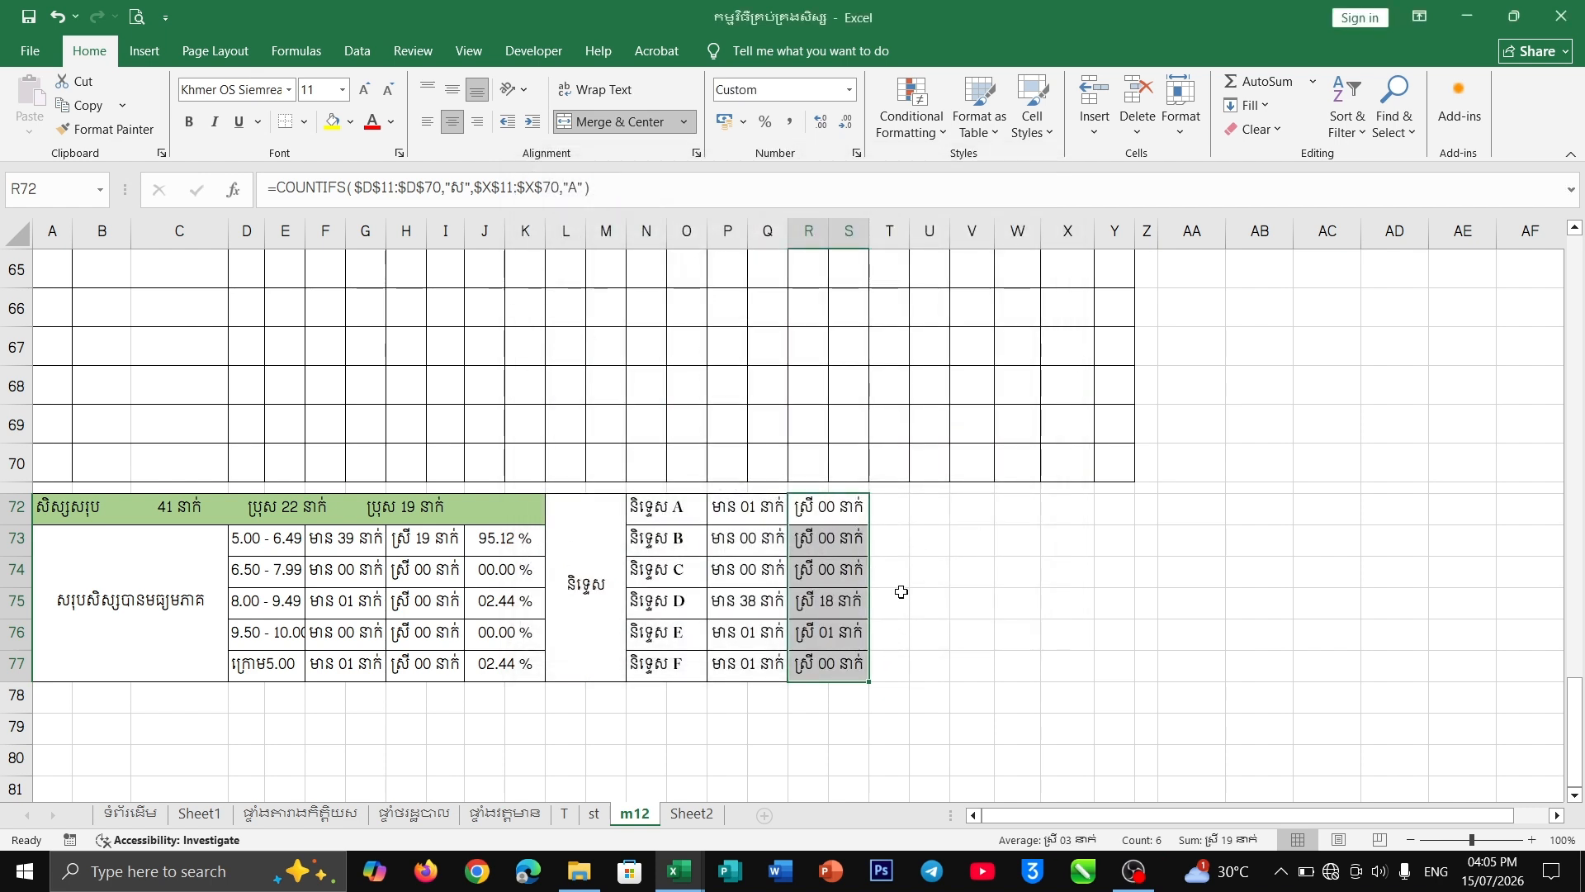
scroll(883, 640, up, 12)
scroll(884, 630, down, 9)
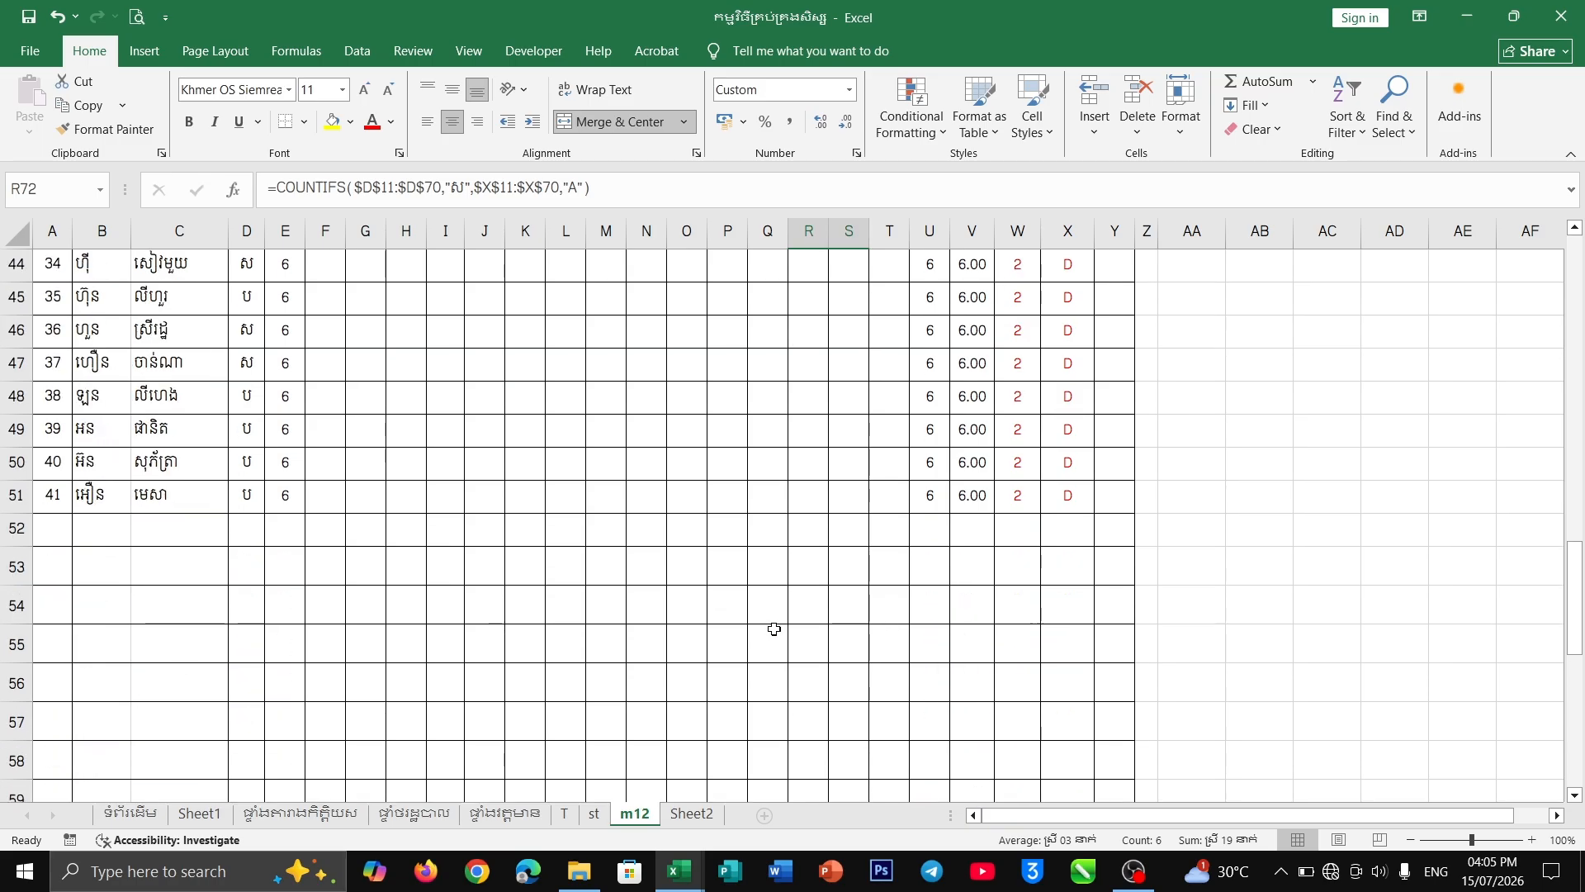
- Review the finished summary table and the grade list on m12, and return to the ទំព័រដើម home sheet
scroll(581, 648, down, 4)
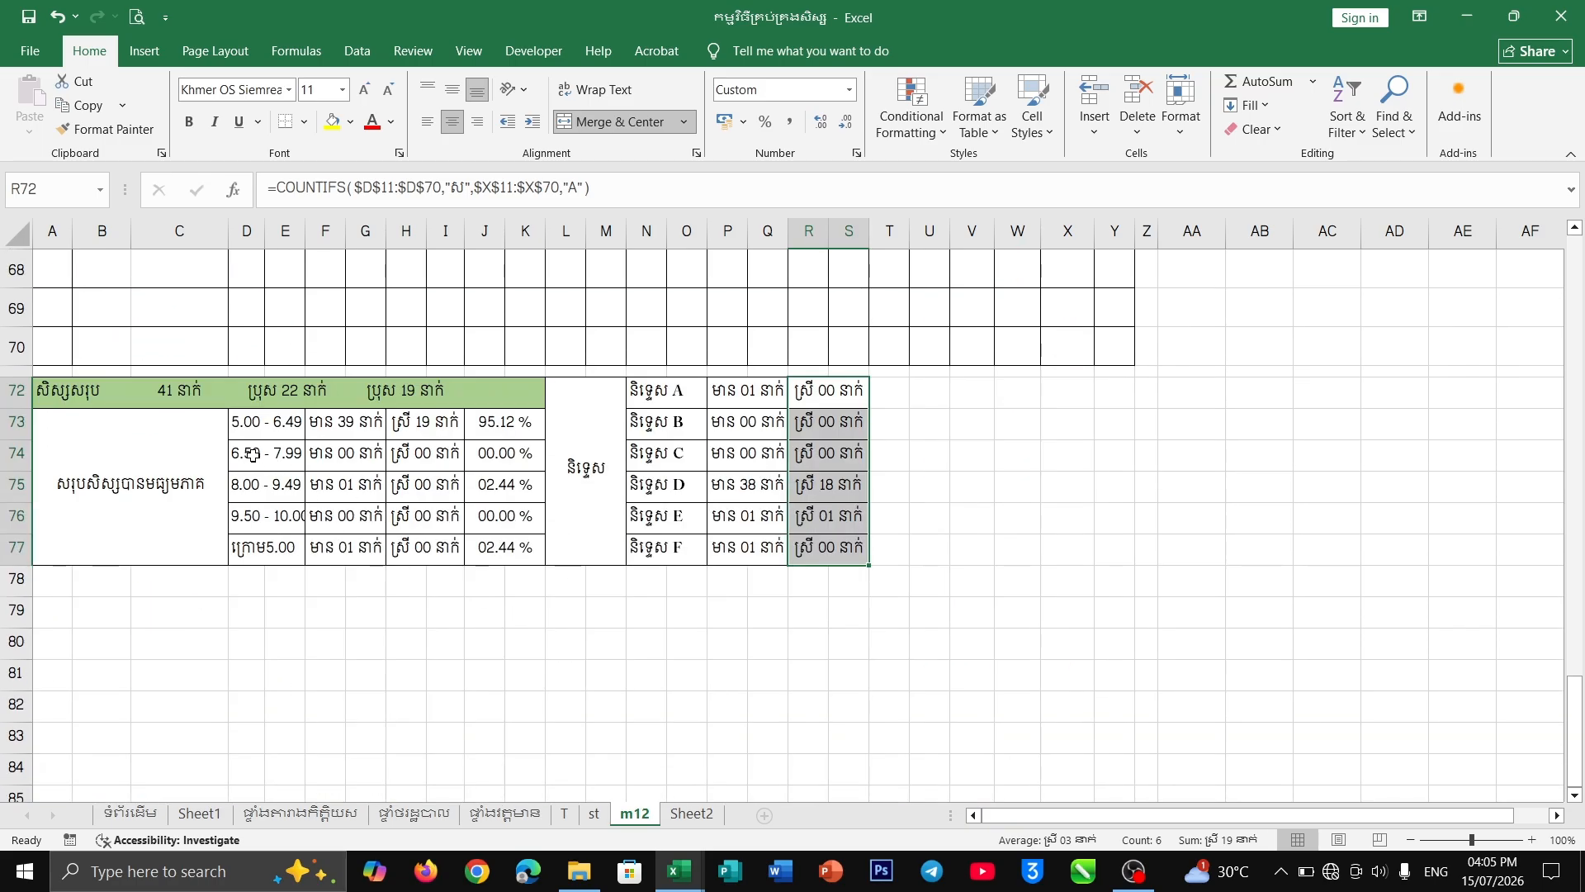
scroll(1003, 483, up, 20)
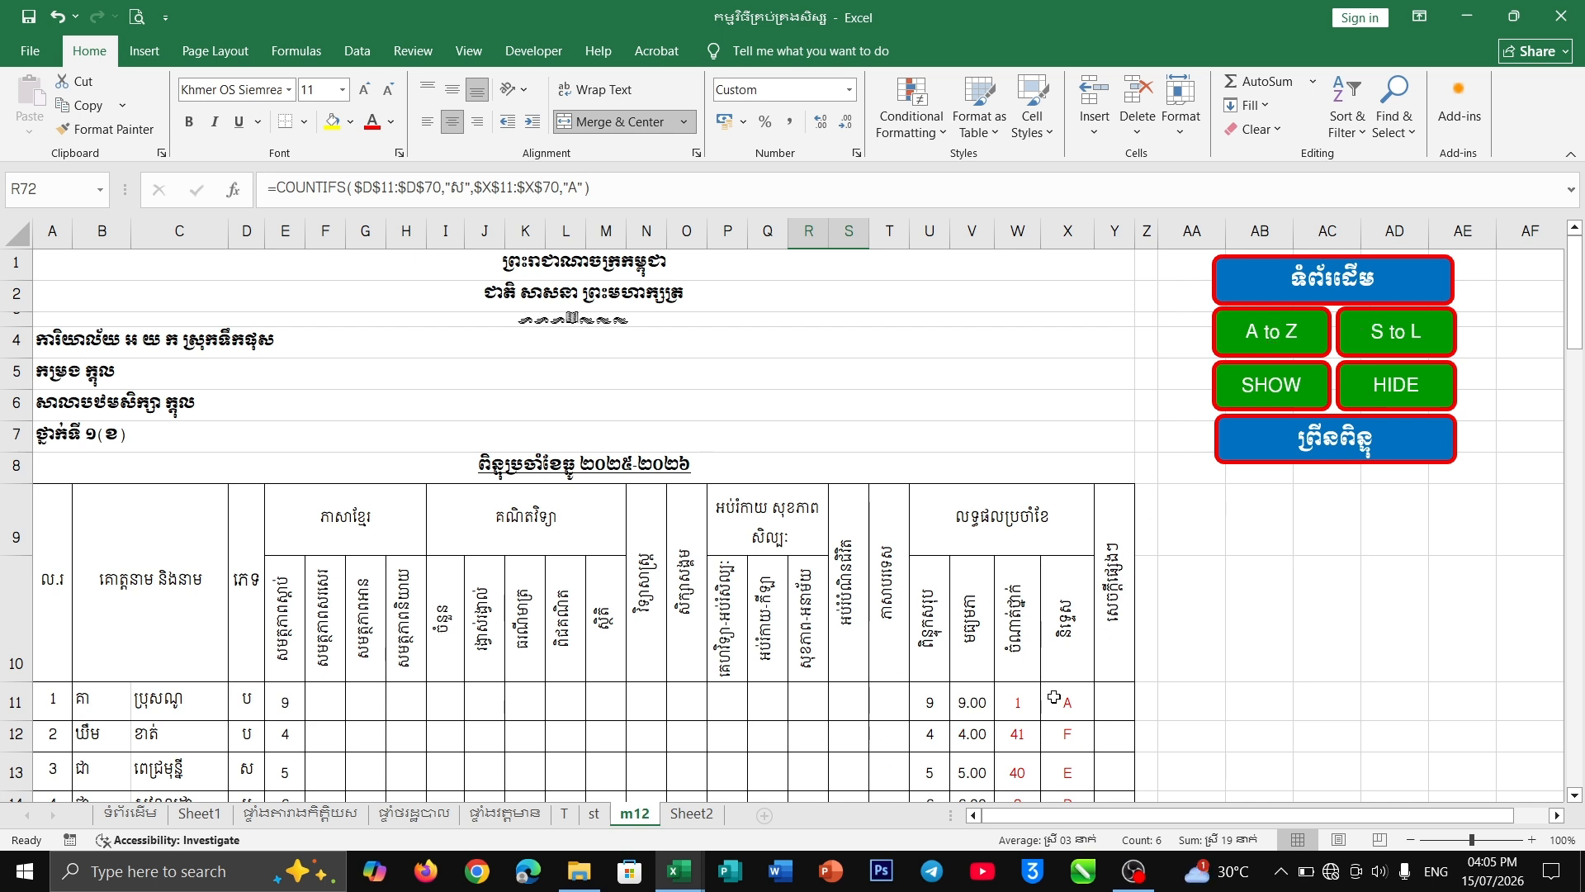
scroll(997, 674, down, 1)
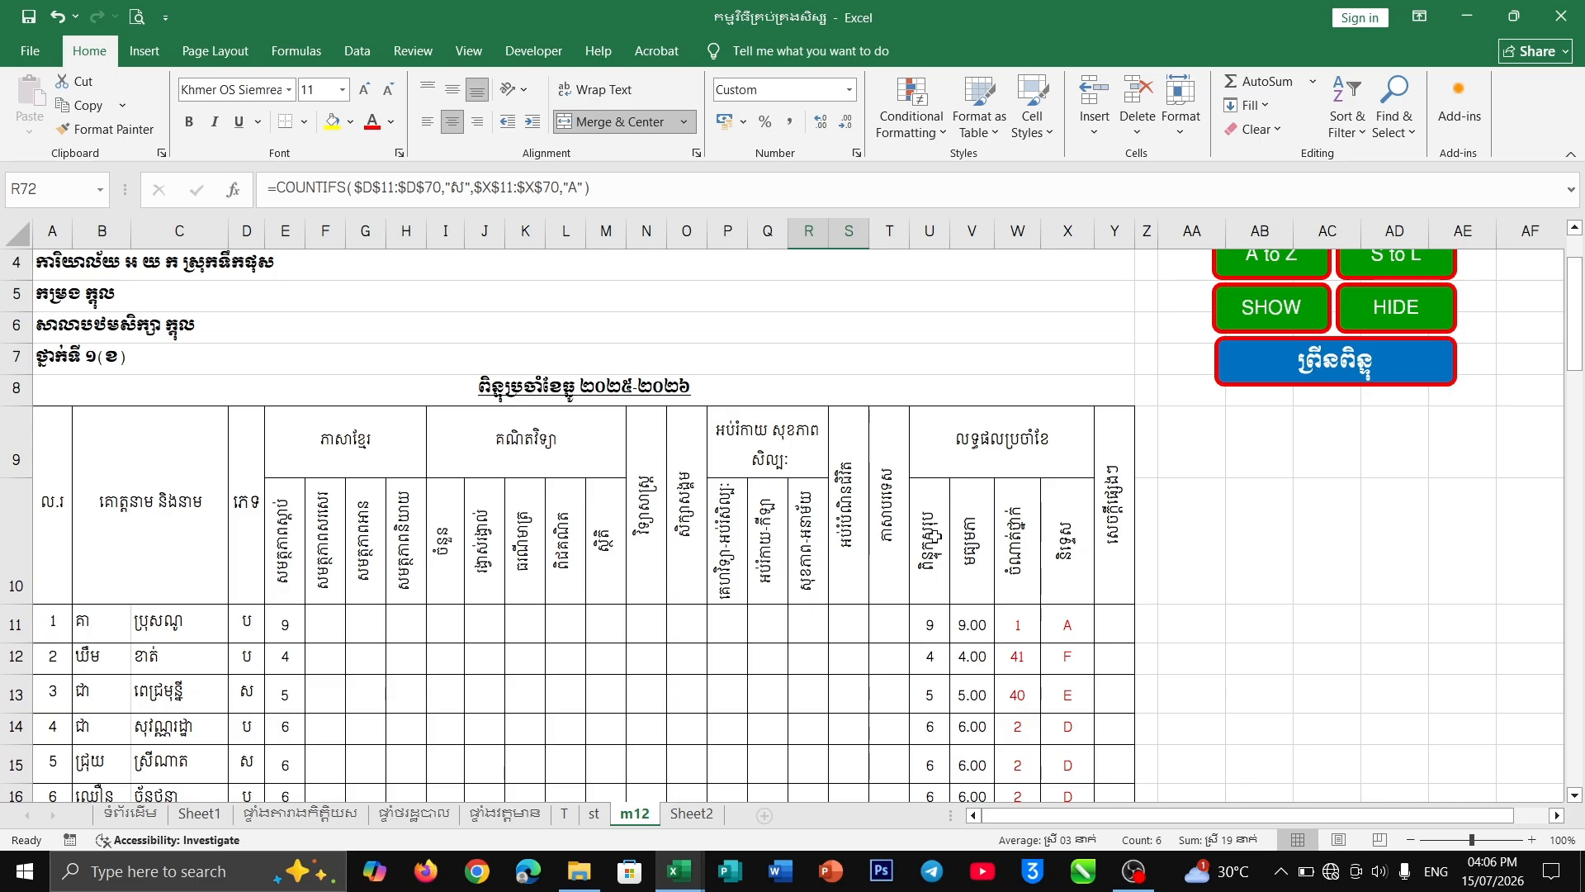
scroll(998, 674, up, 1)
click(1277, 289)
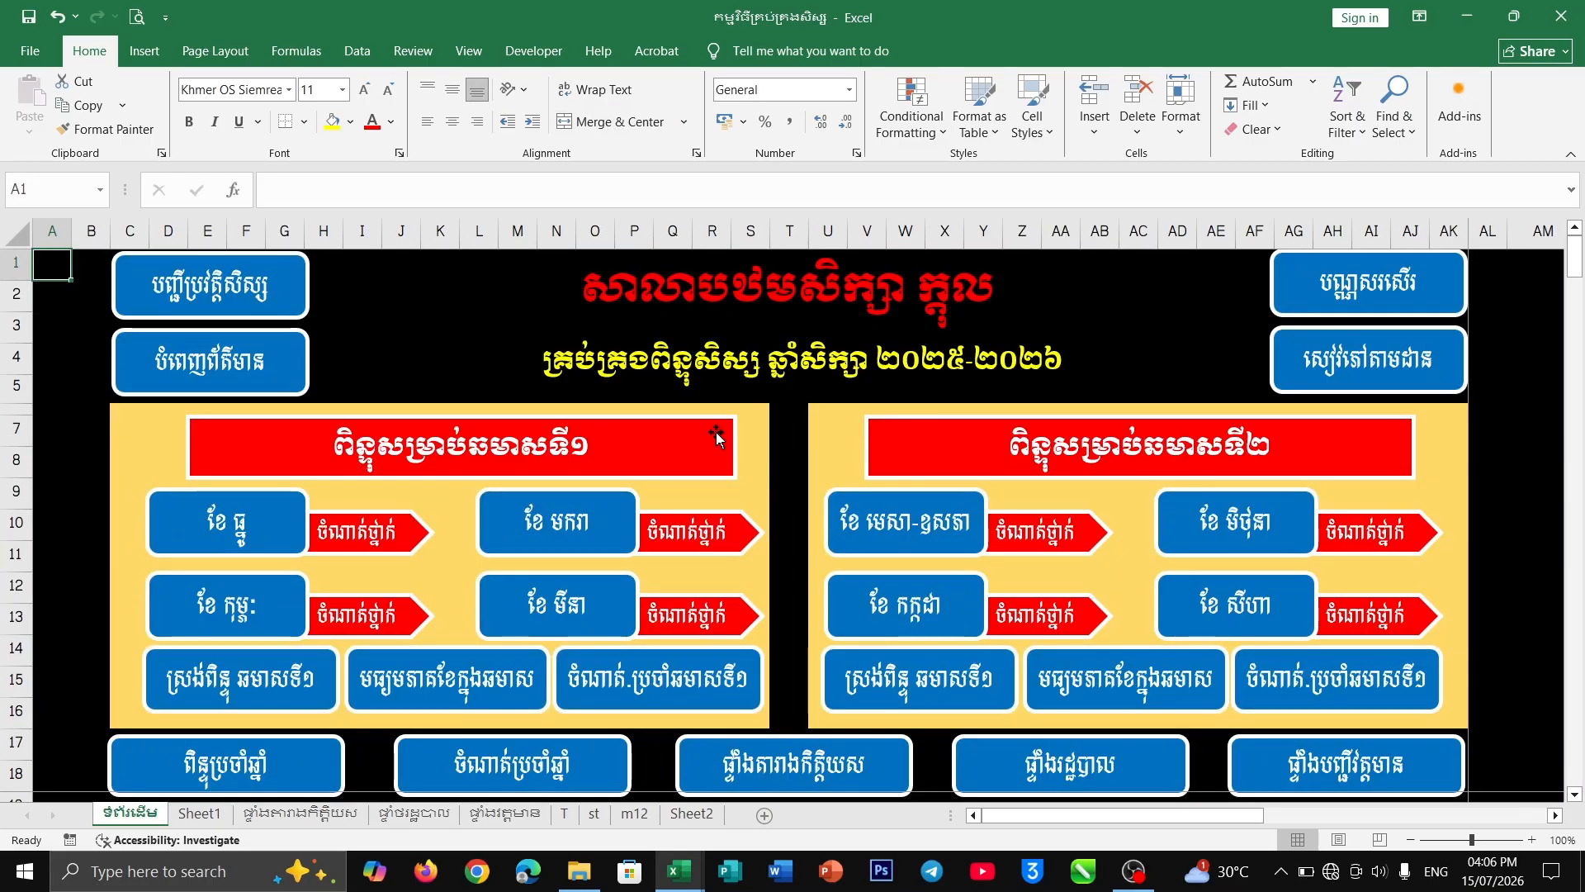
click(1084, 355)
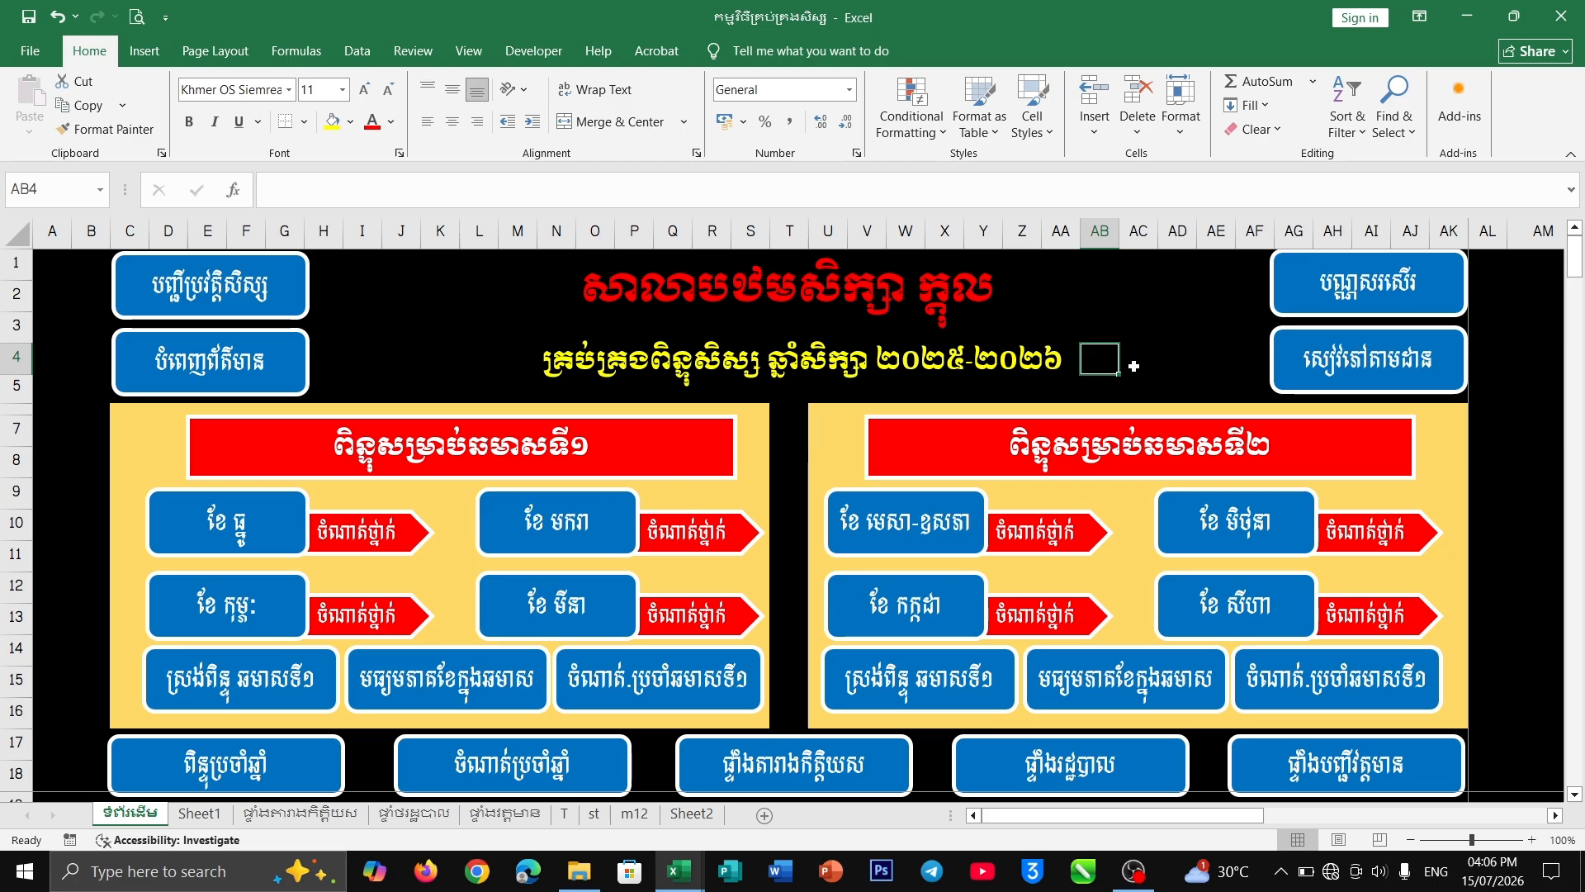
click(1134, 871)
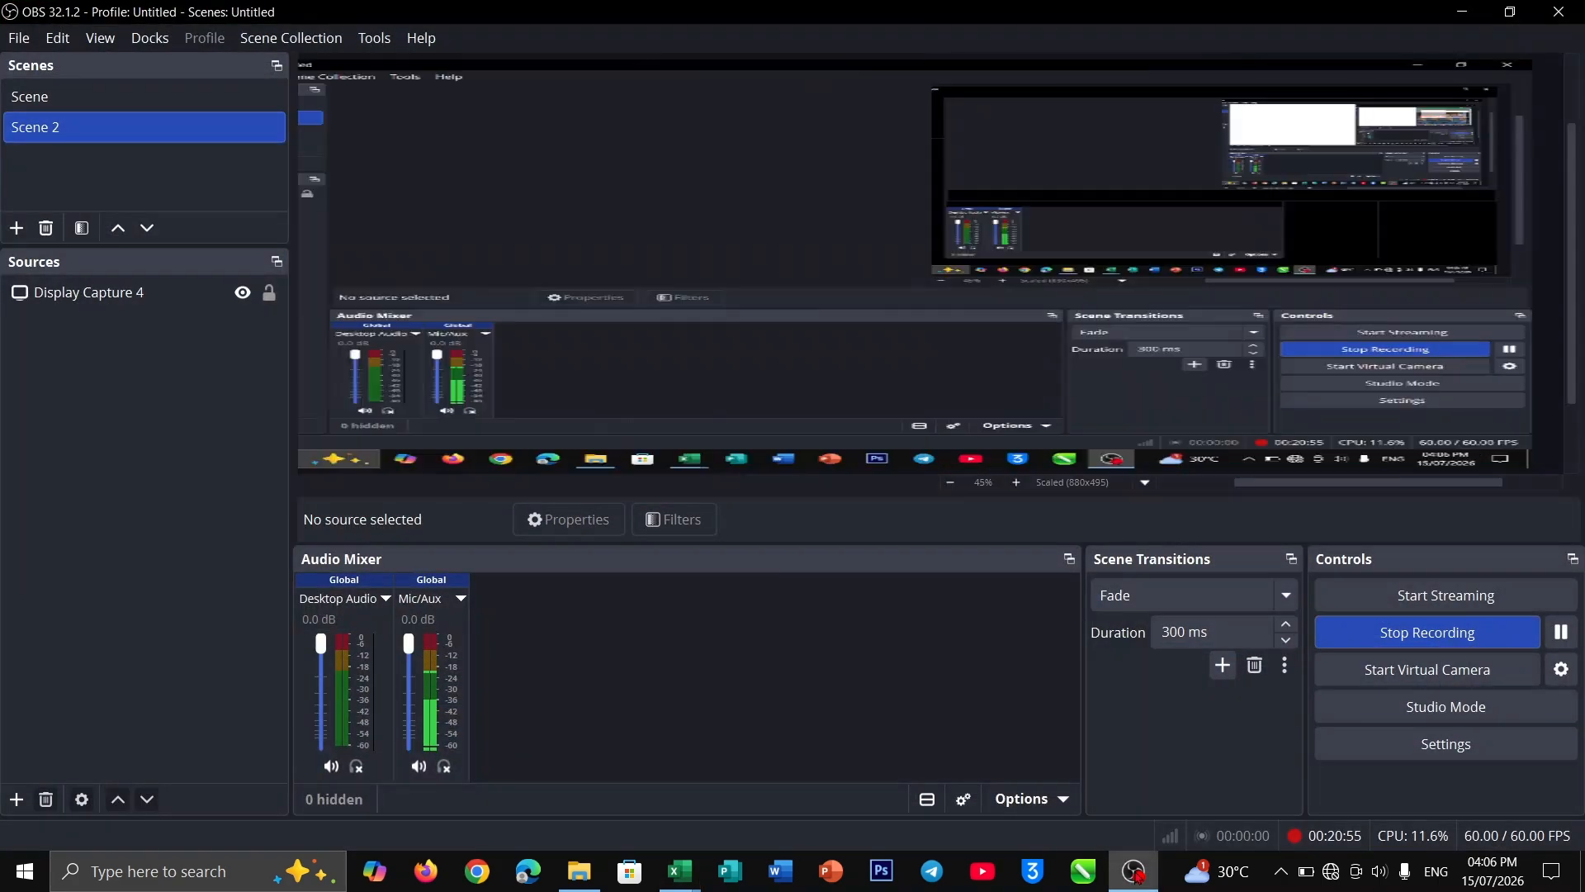